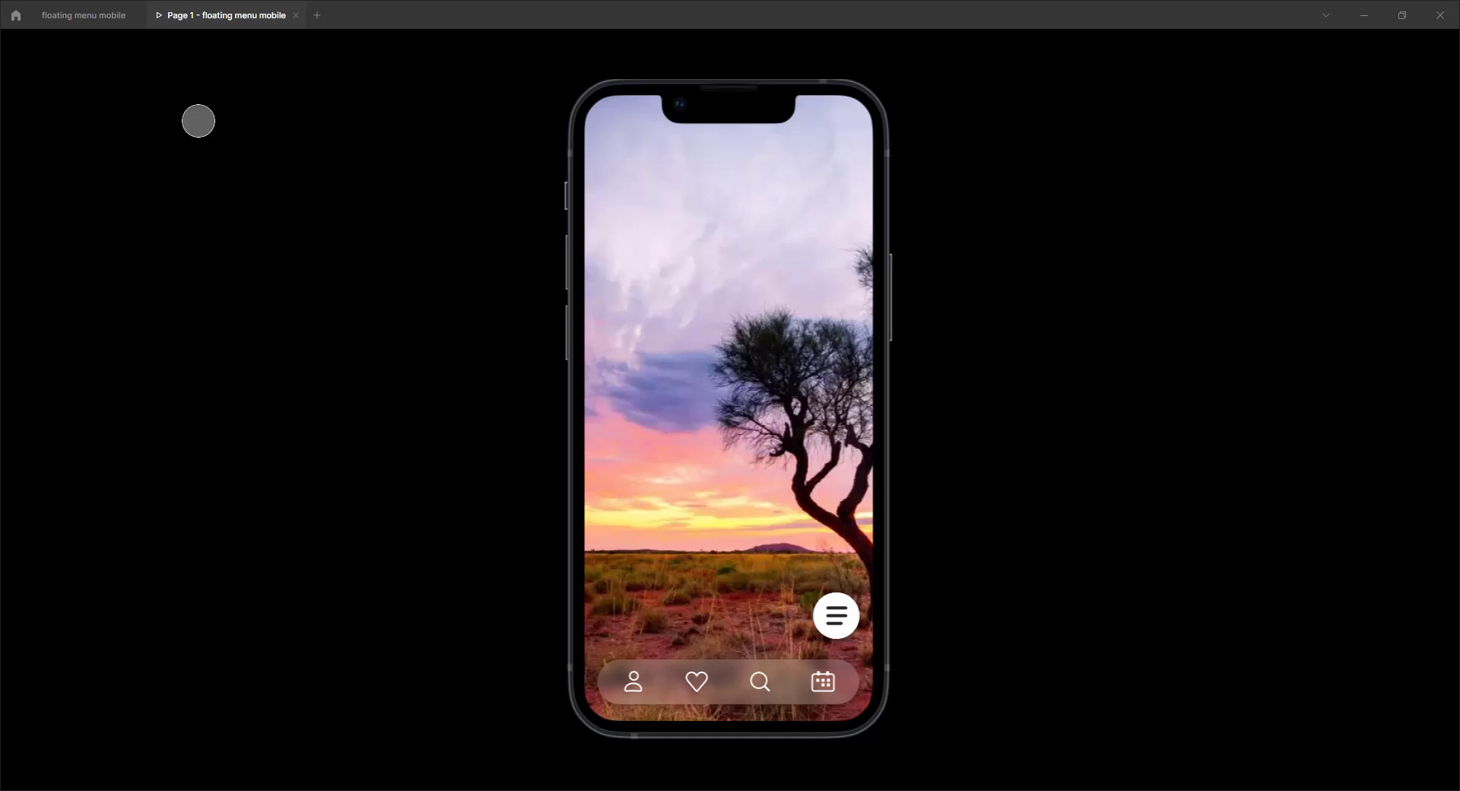
Step: Preview the floating menu prototype by opening and closing its menu twice
click(267, 104)
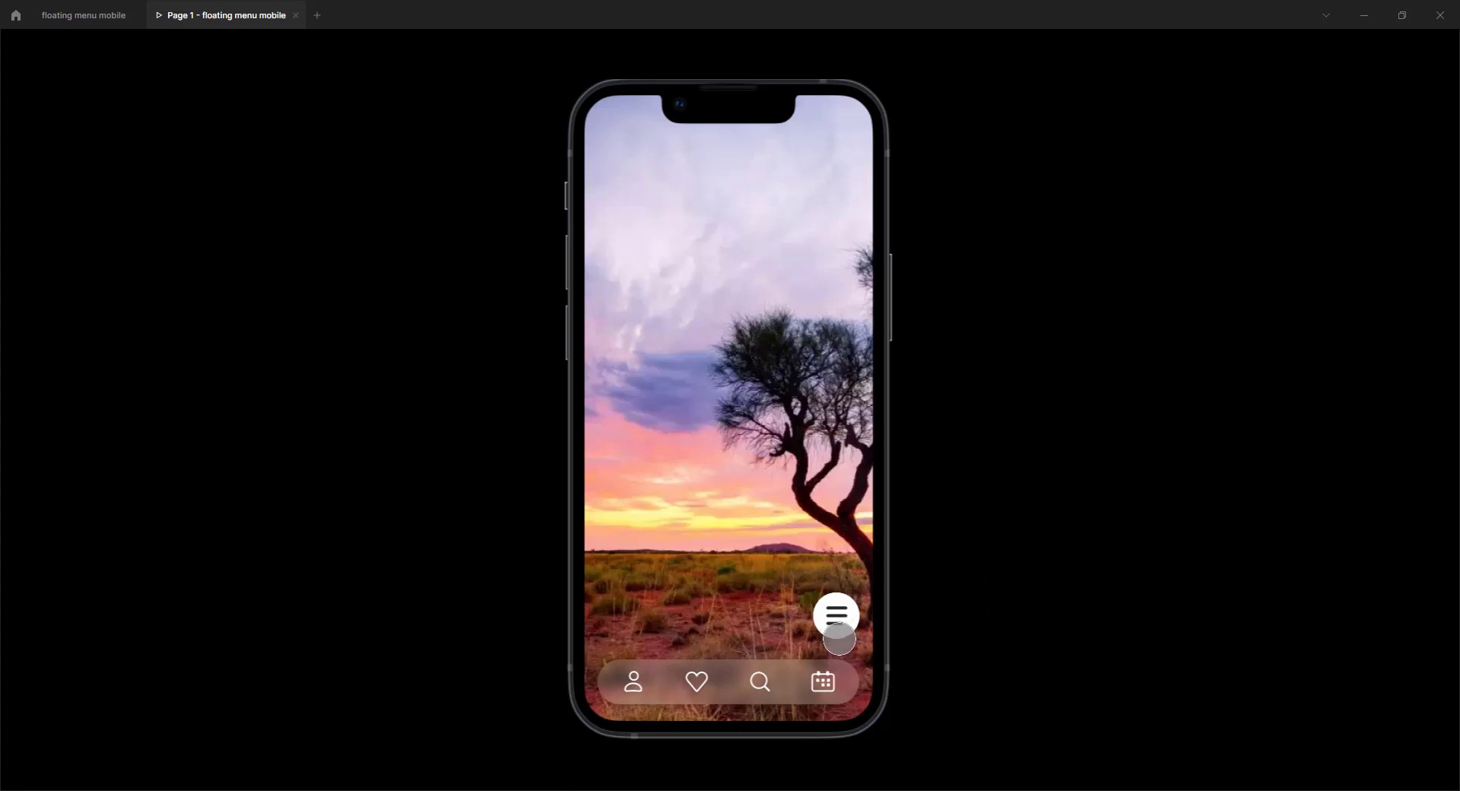
click(844, 625)
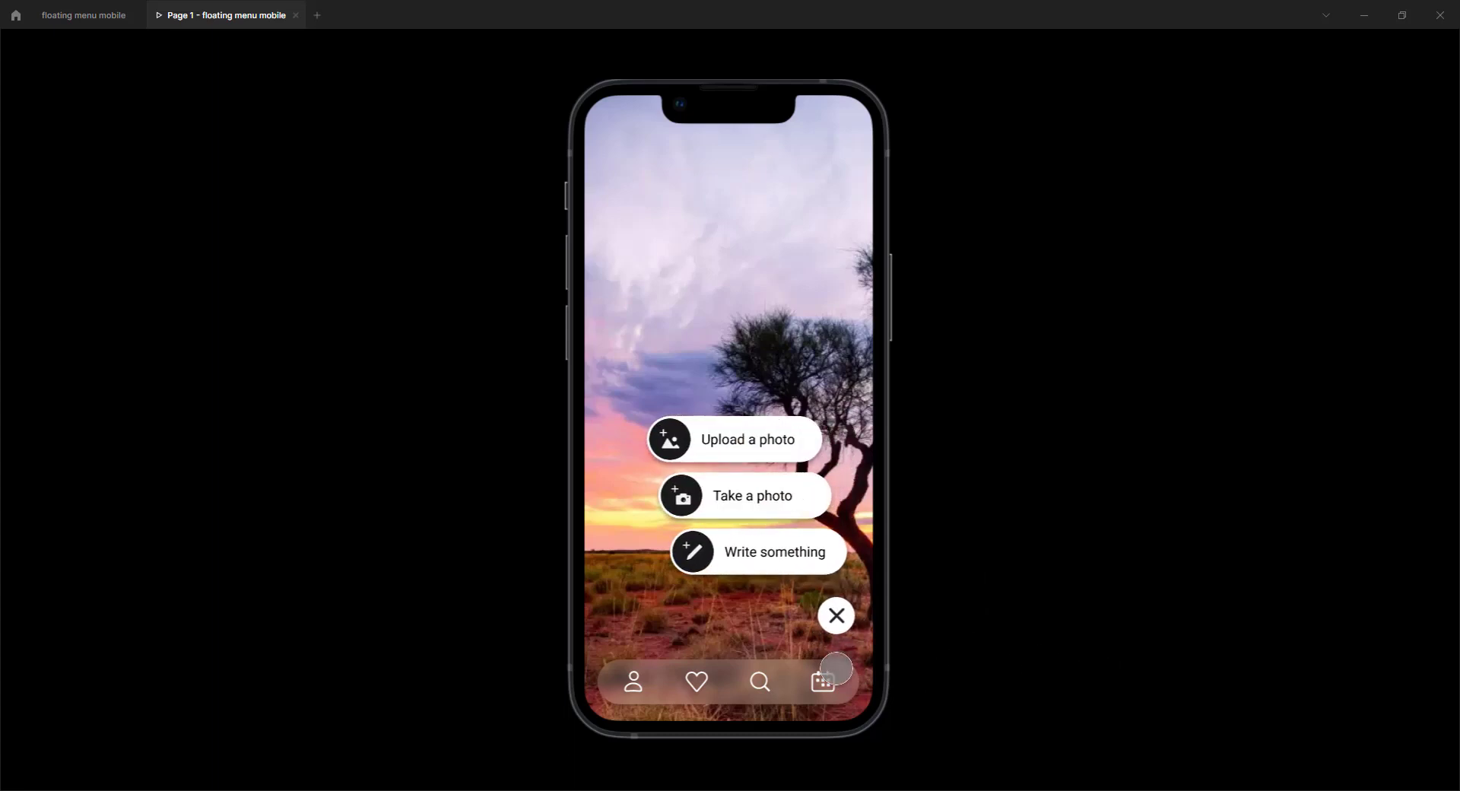
click(844, 621)
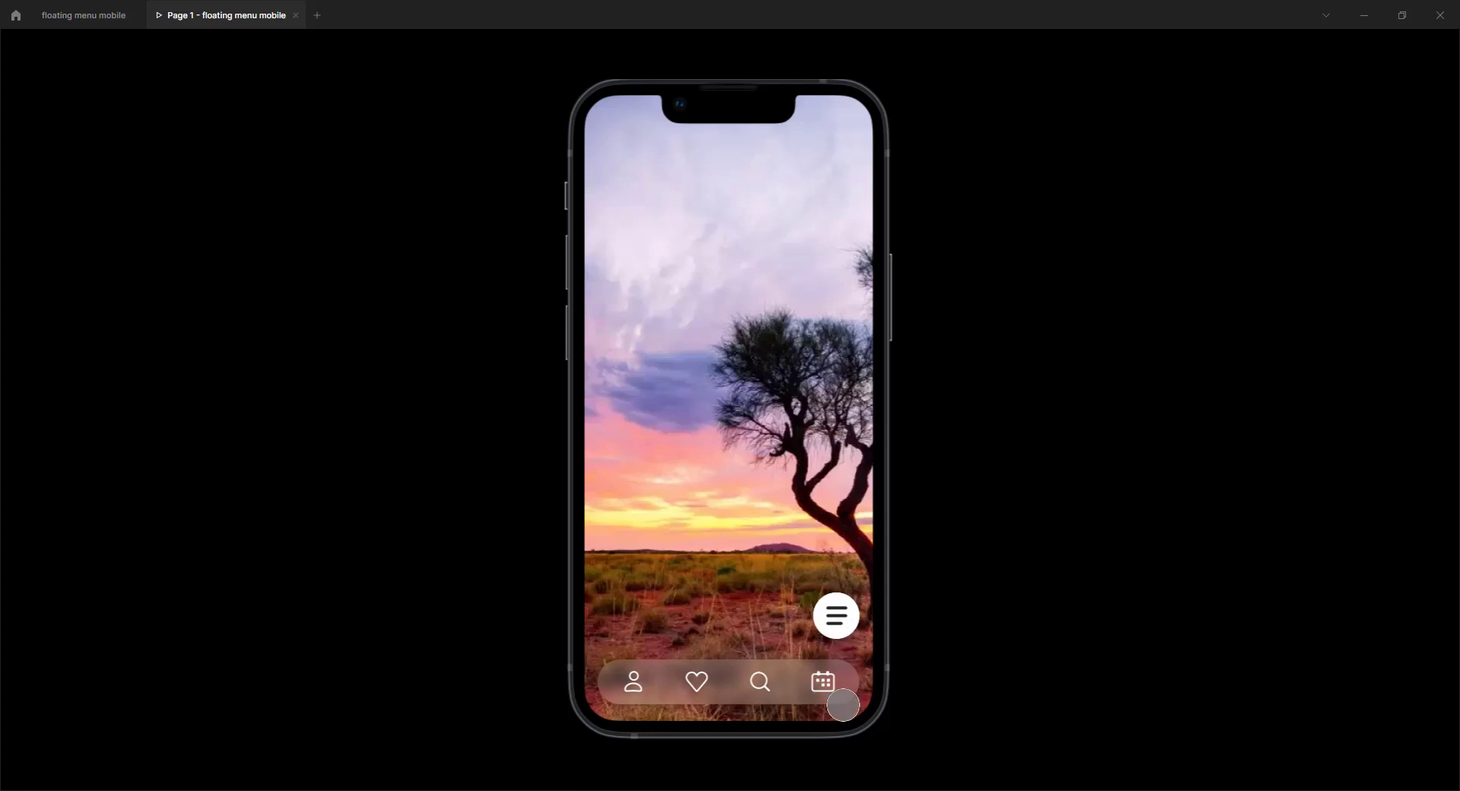
click(842, 628)
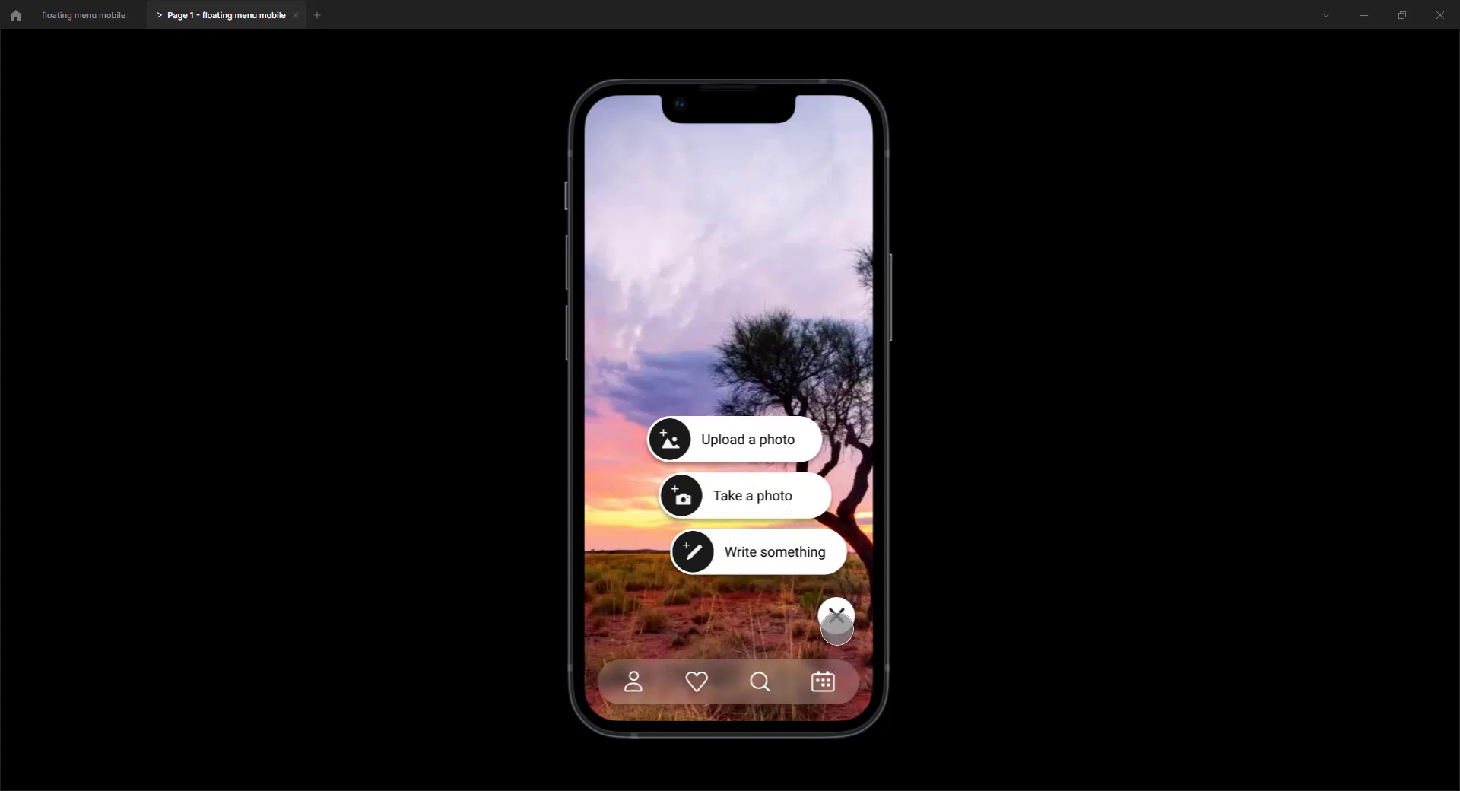
click(839, 619)
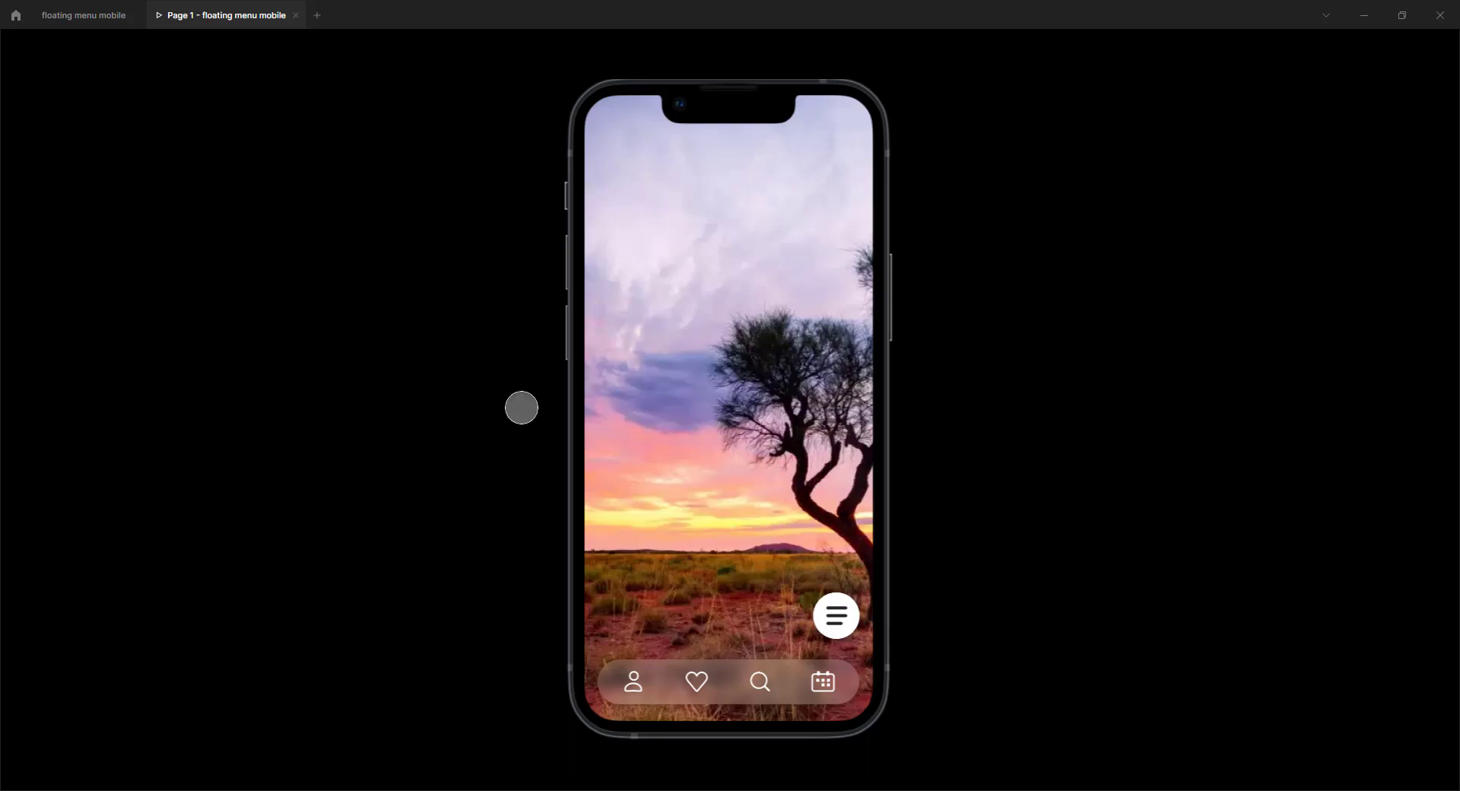
Step: Switch to the floating menu mobile design file and examine the phone frame and the pencil, camera and image icons
click(87, 16)
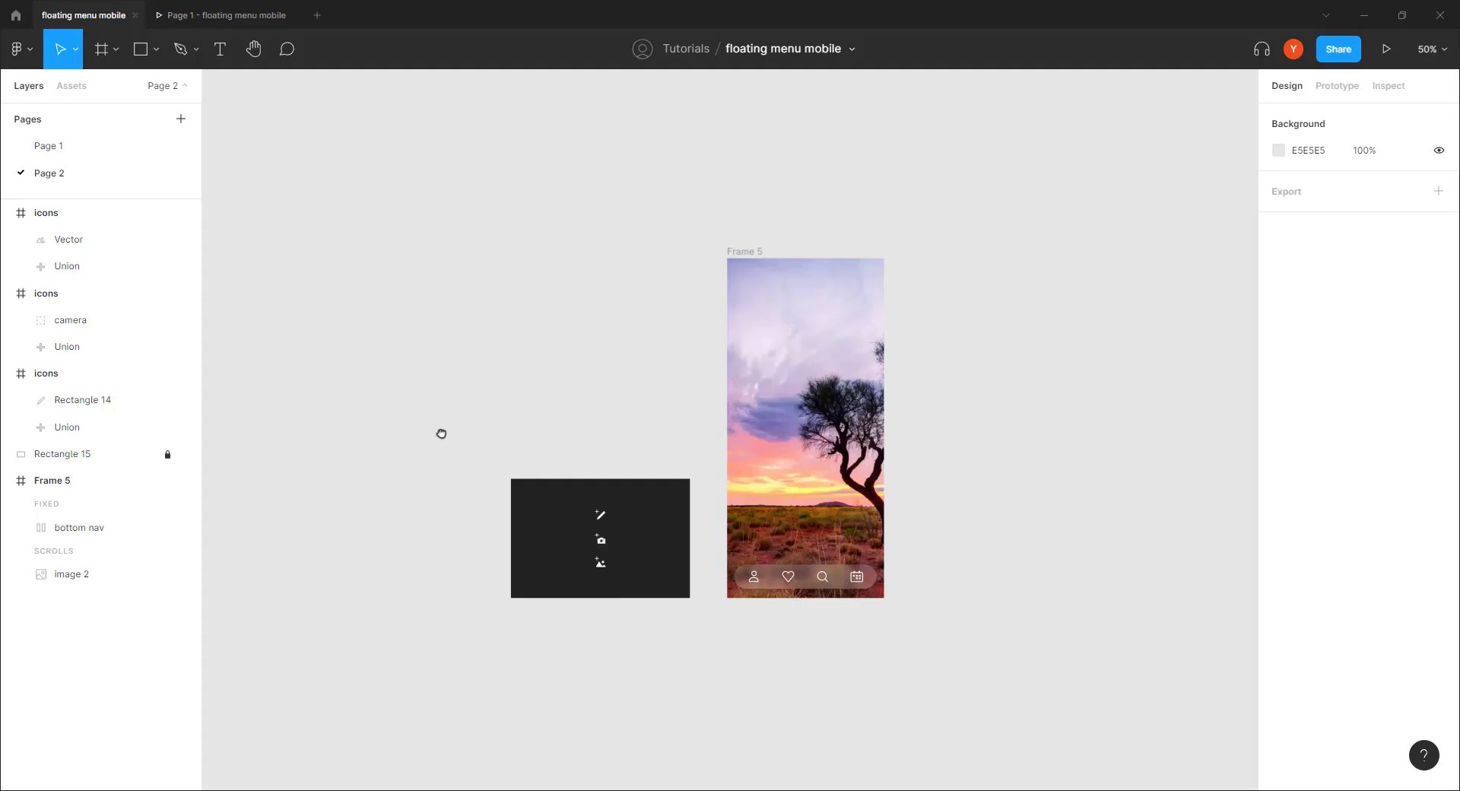
drag(441, 433, 441, 418)
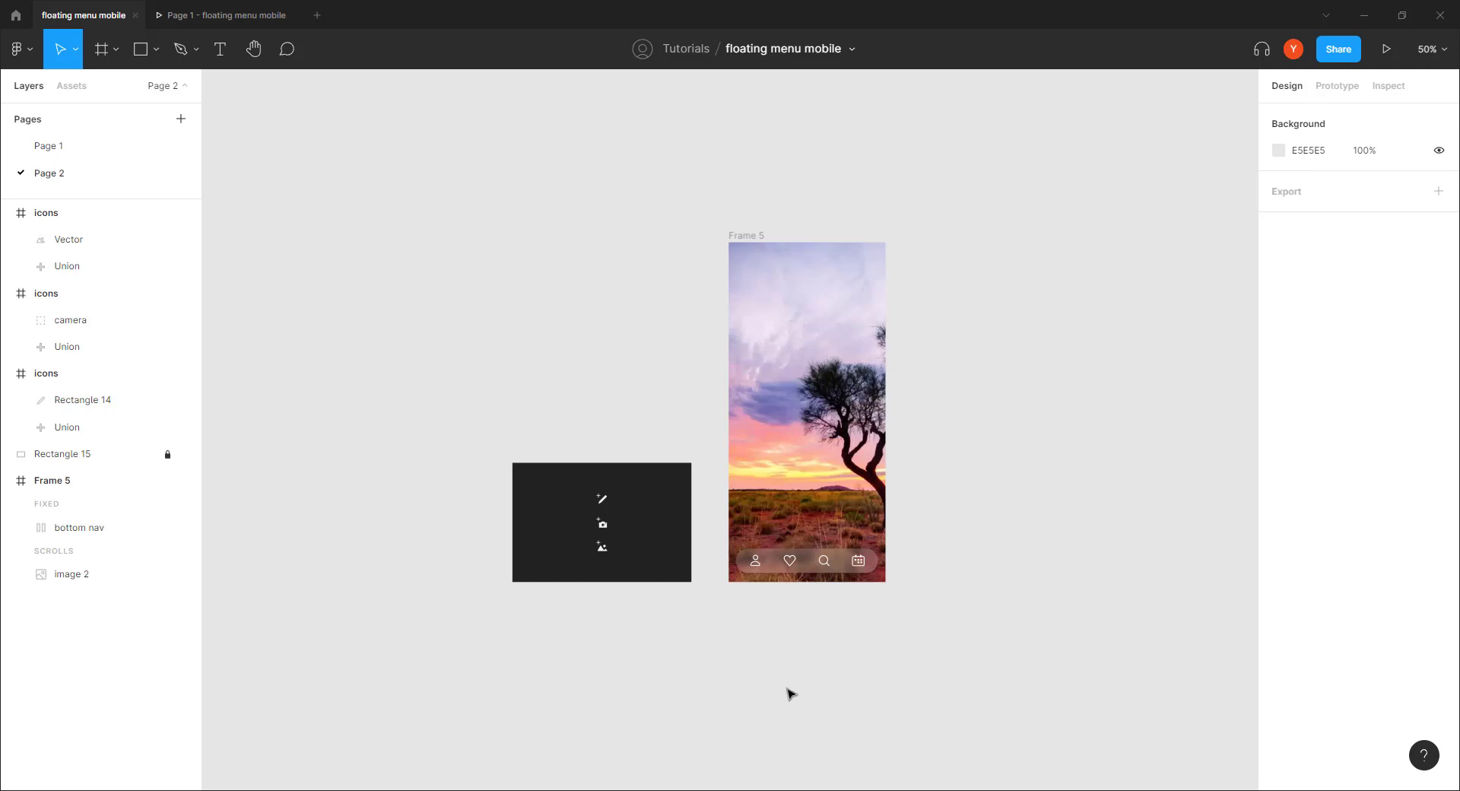
key(shift+0)
scroll(795, 609, down, 5)
scroll(794, 608, right, 3)
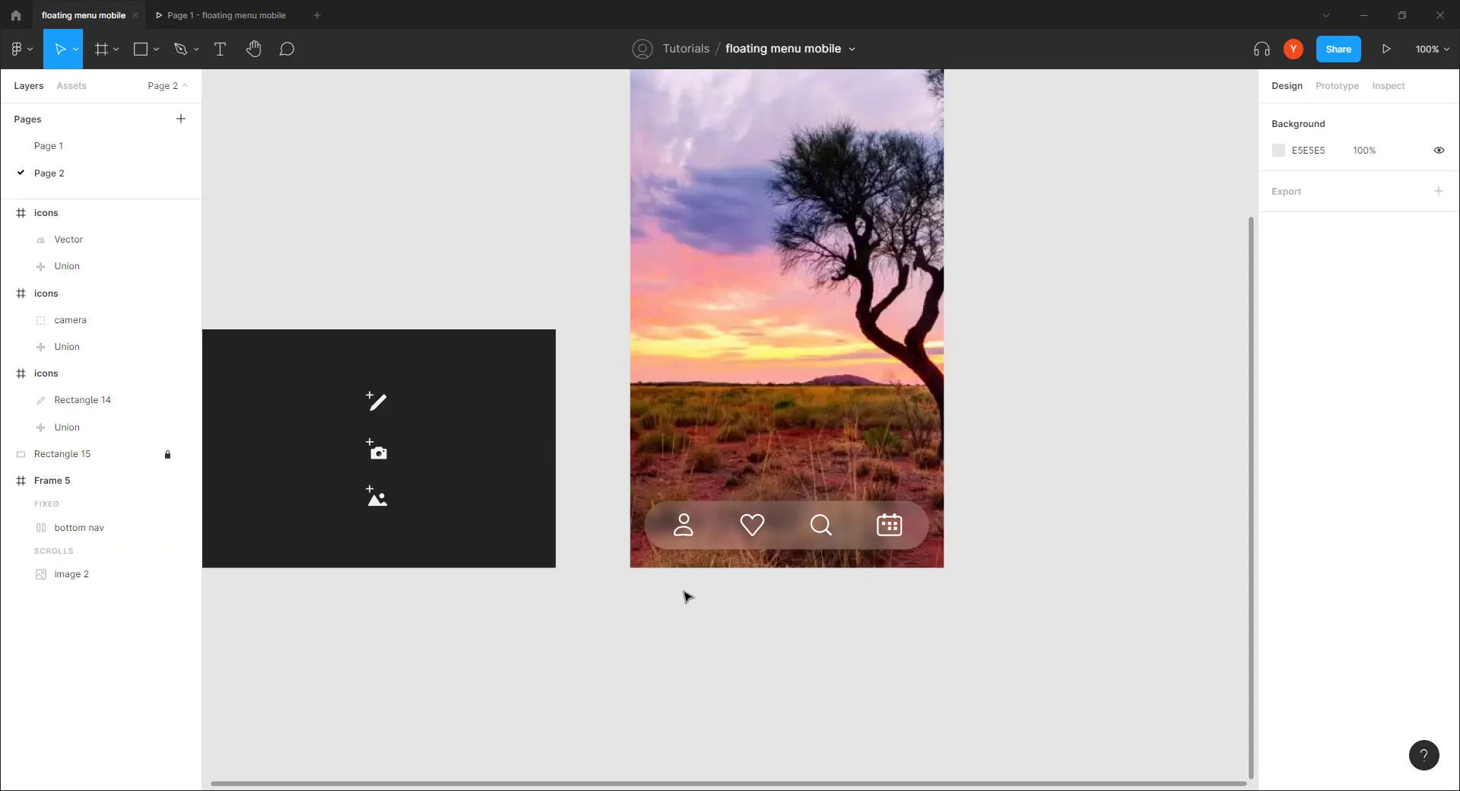
scroll(678, 613, left, 5)
key(ctrl+equal)
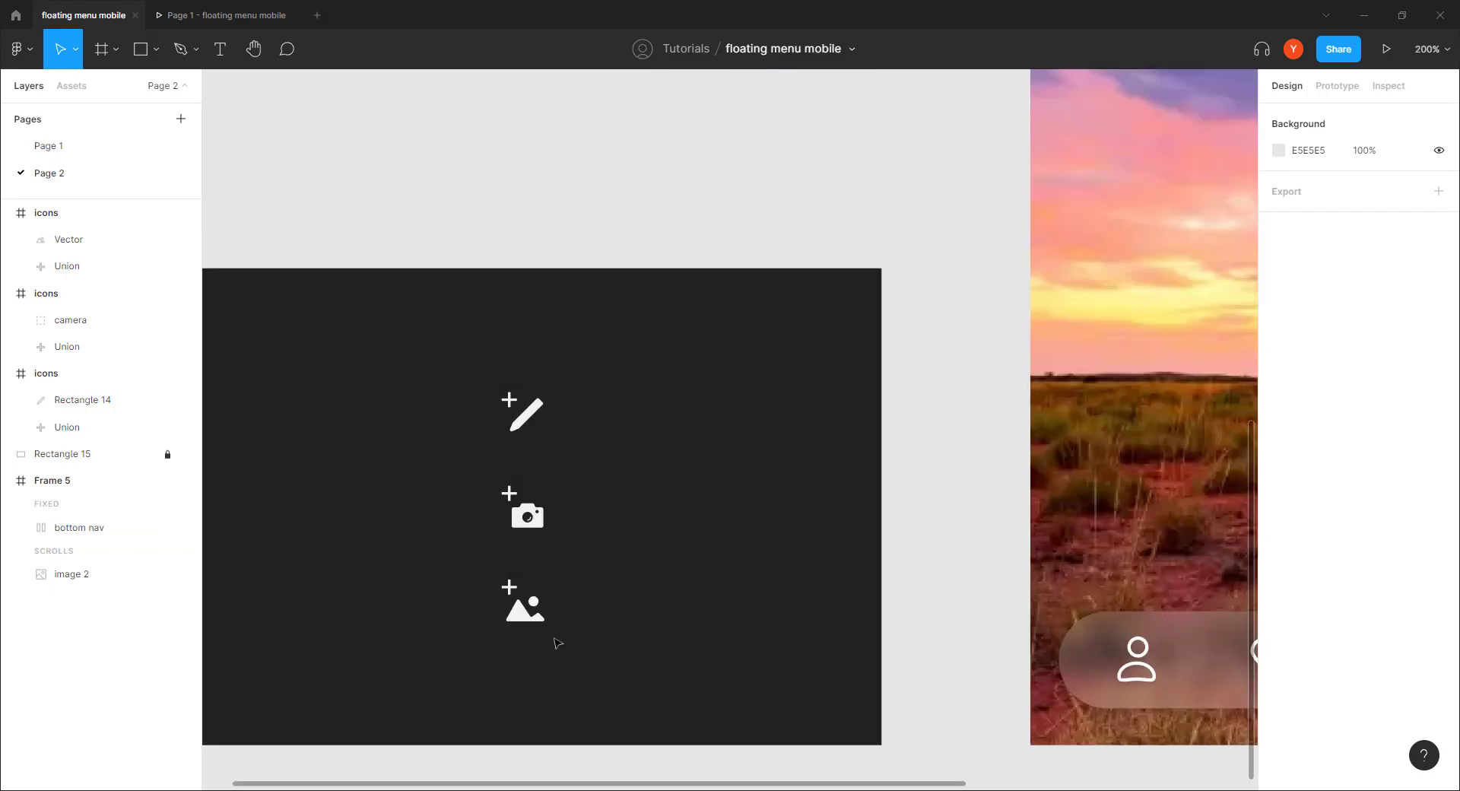
scroll(557, 643, left, 4)
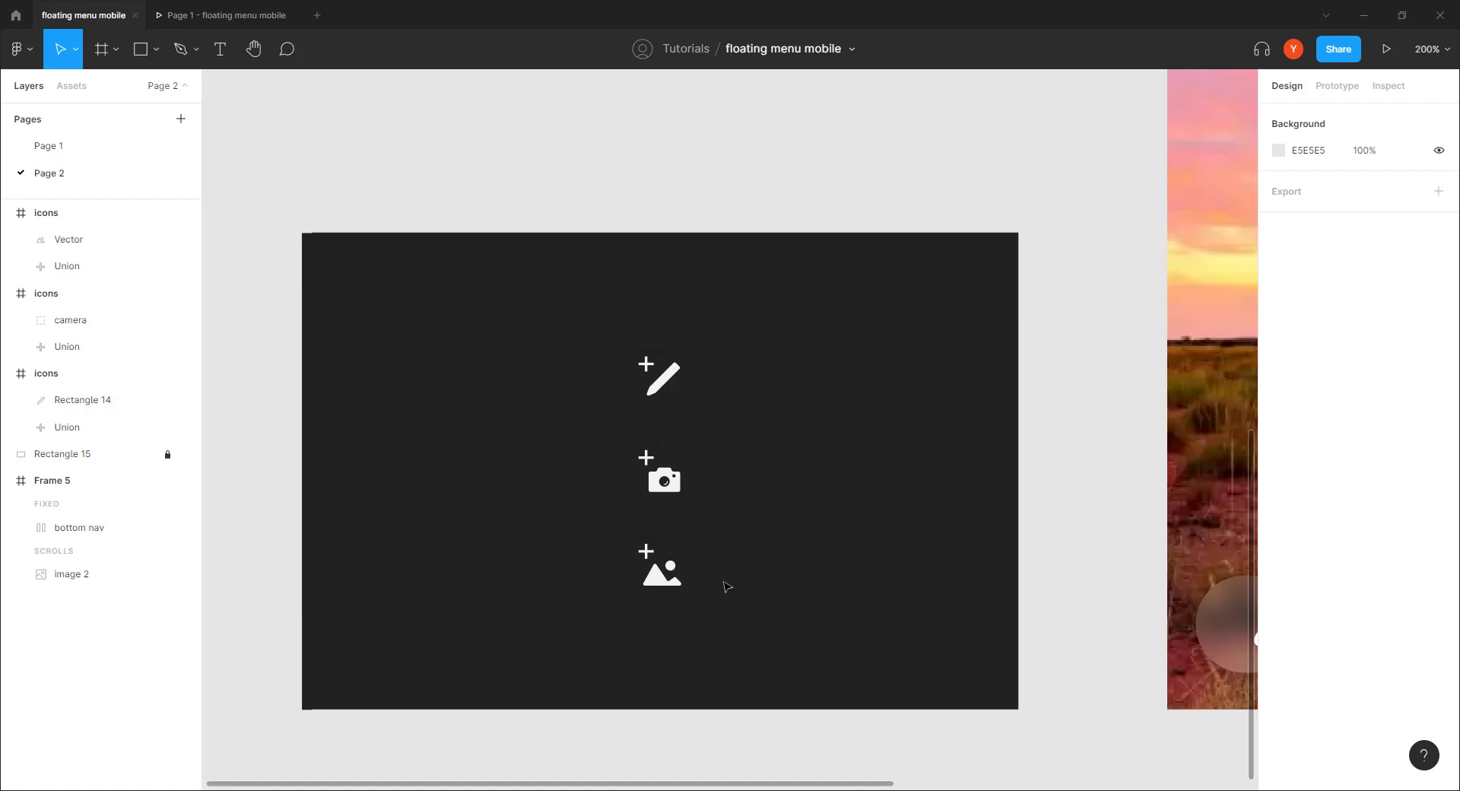
Step: Create a square frame in the phone screen just above the navigation bar's calendar icon, sized 60 × 60
key(shift+0)
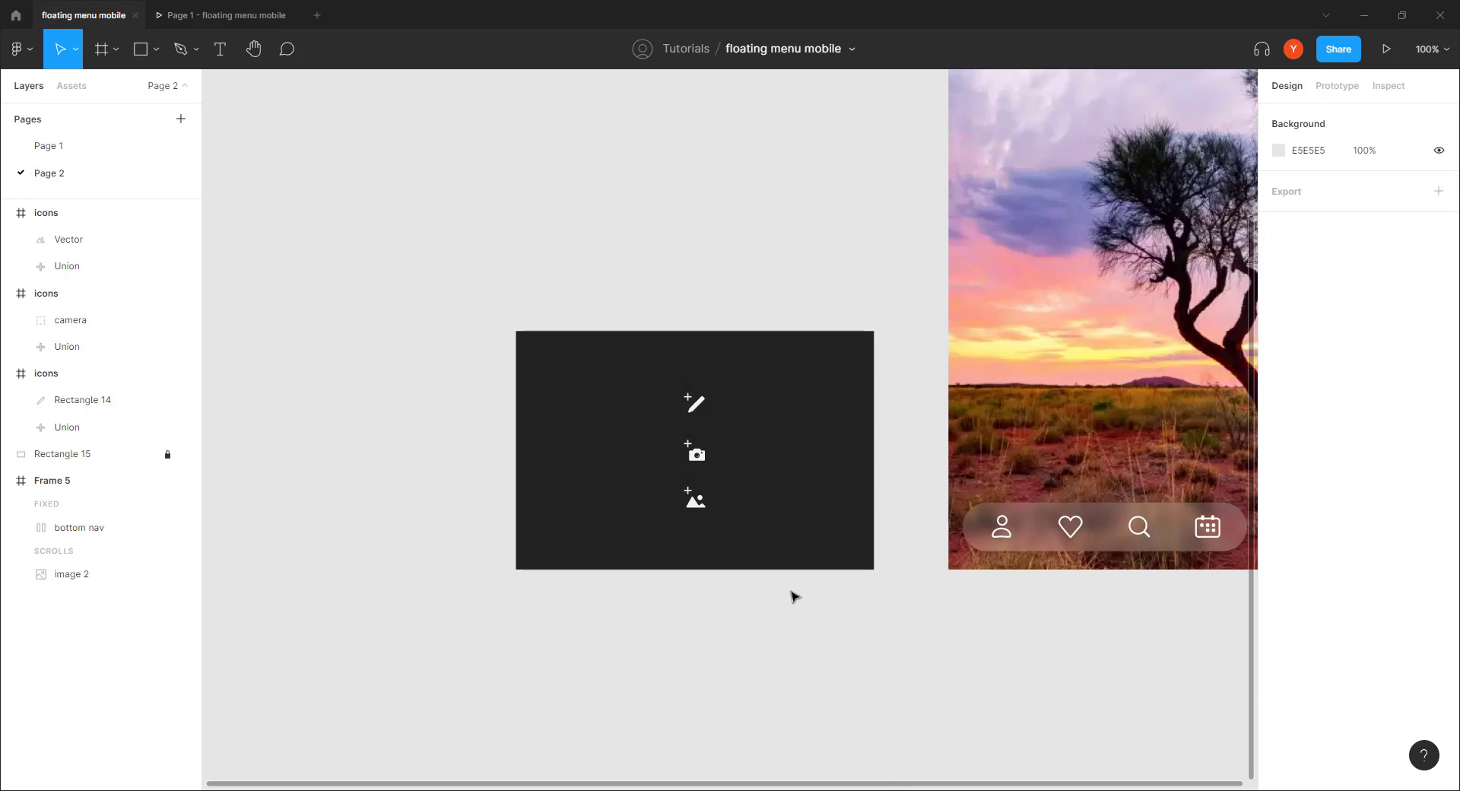
key(ctrl+plus)
drag(1030, 602, 248, 483)
click(163, 480)
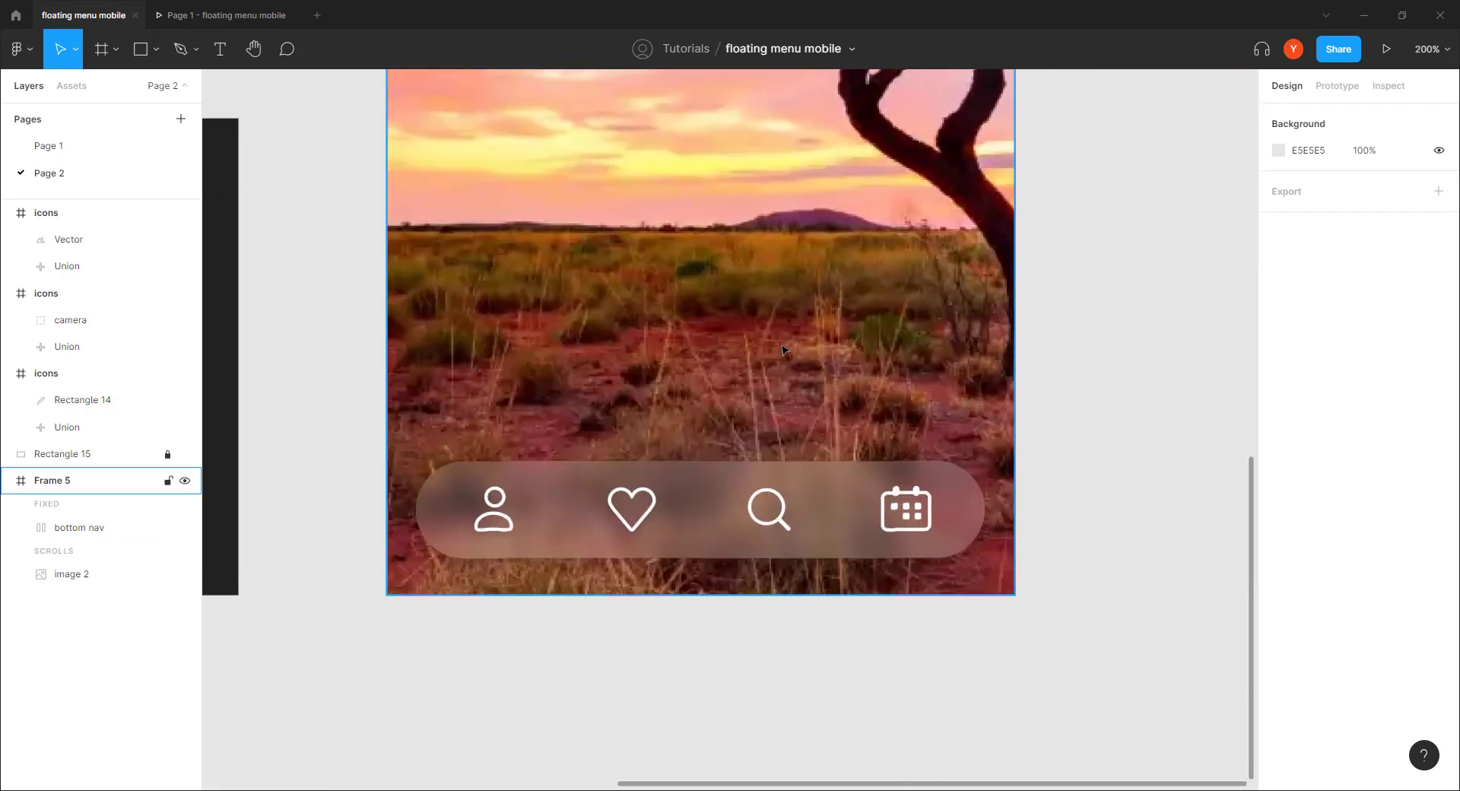
key(Escape)
key(f)
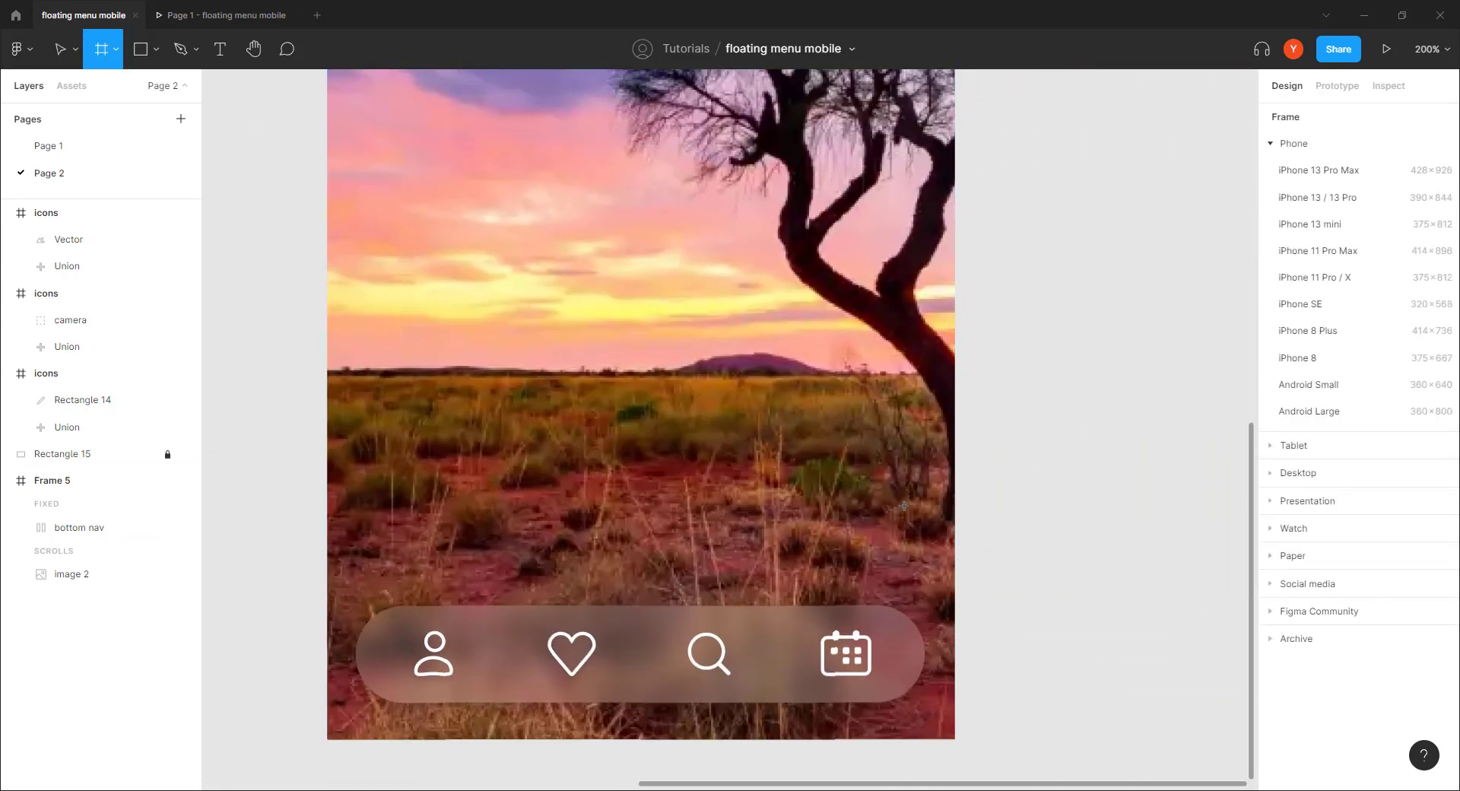
drag(904, 499, 811, 591)
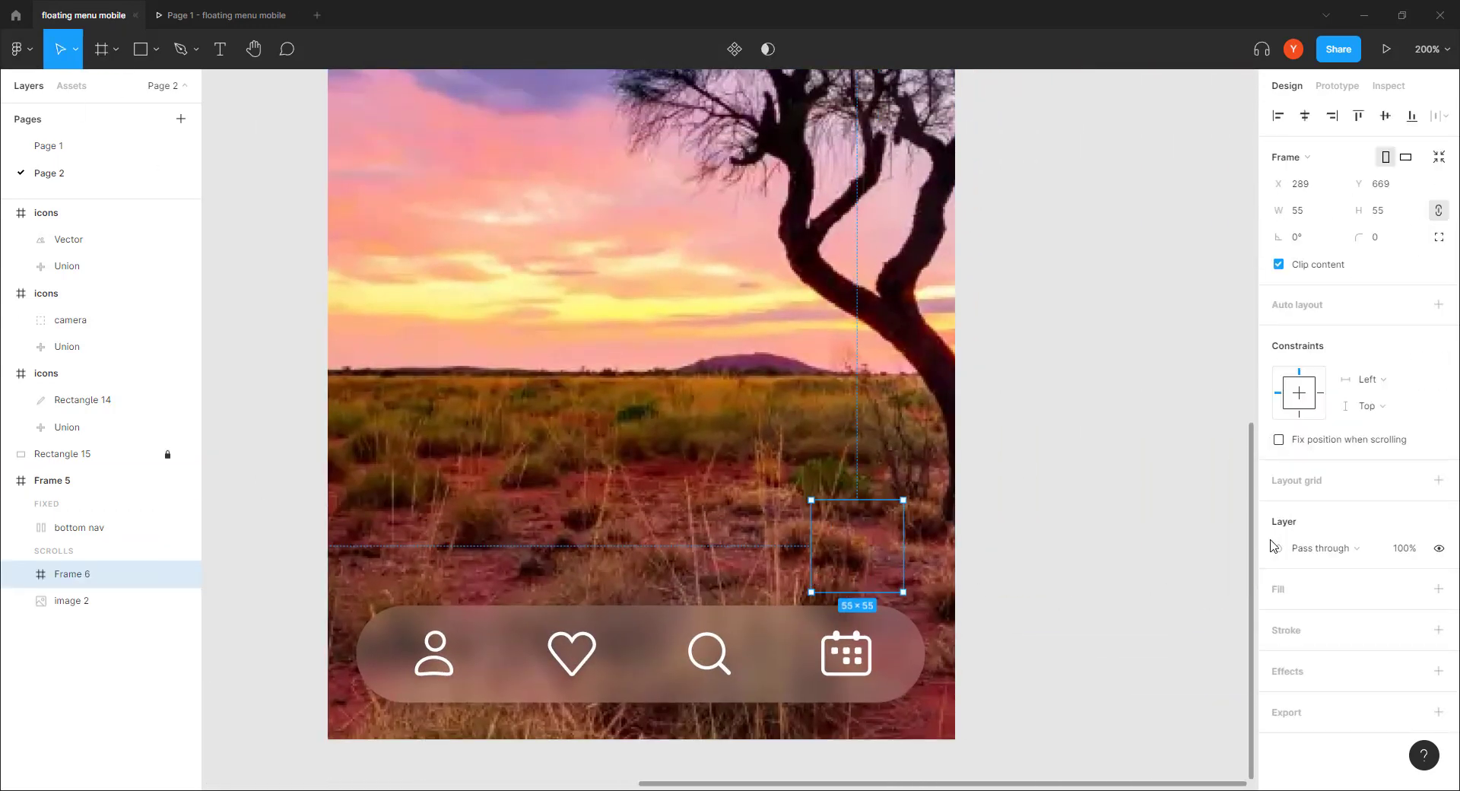
click(1408, 219)
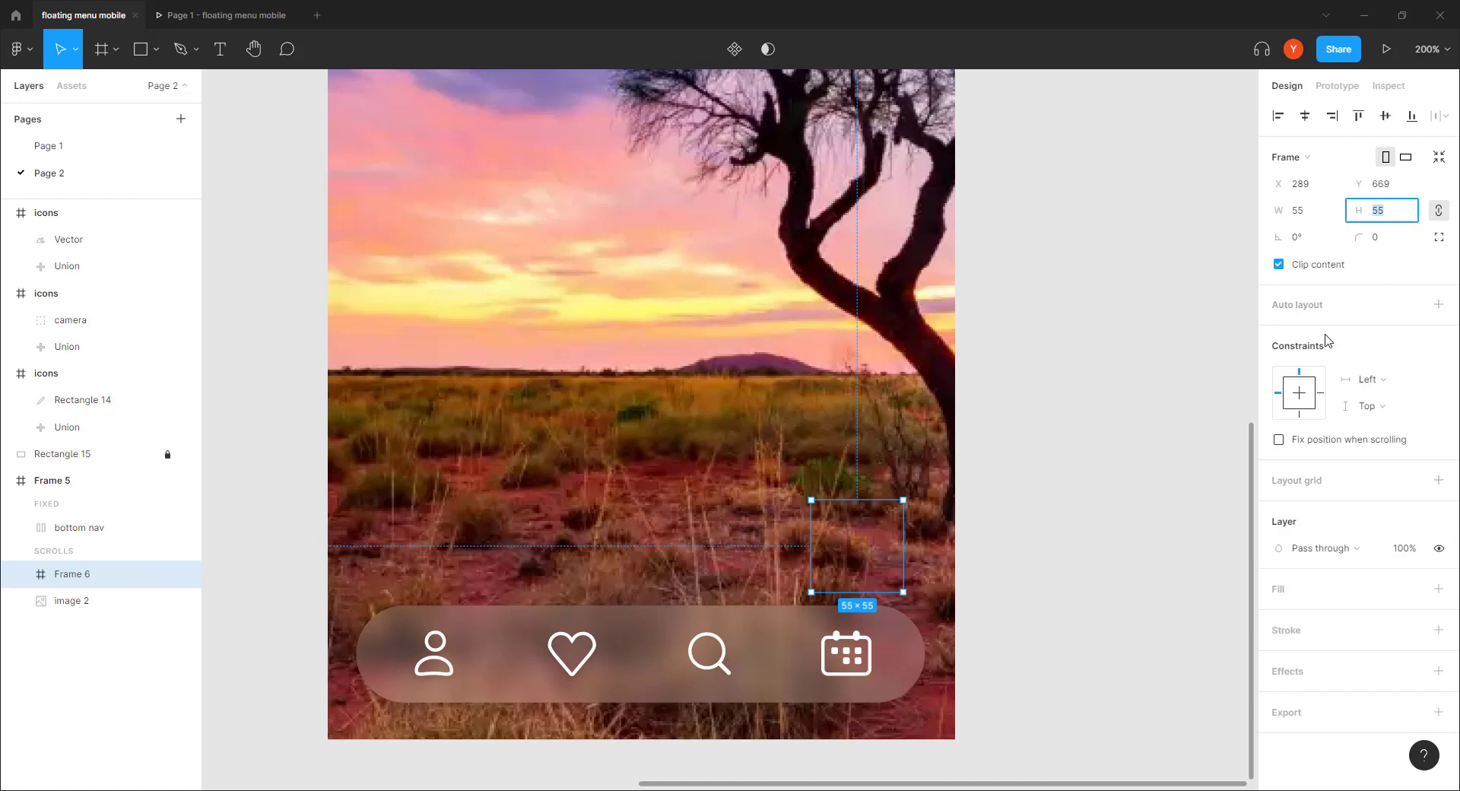
text(60)
key(Return)
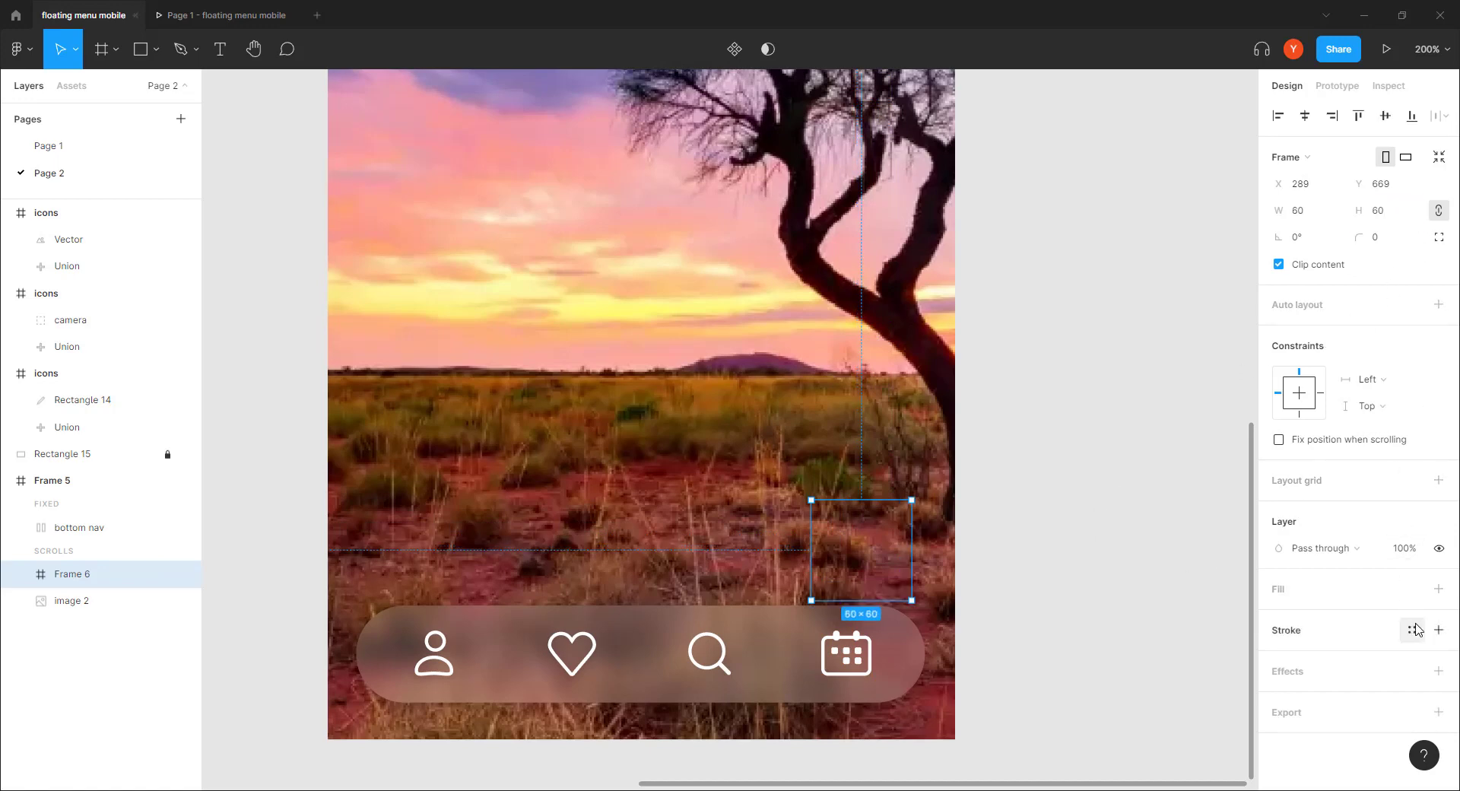
Step: Make the new frame a white FFFFFF circle with corner radius 30, and move it to about X 293, Y 648
click(1438, 588)
click(1380, 243)
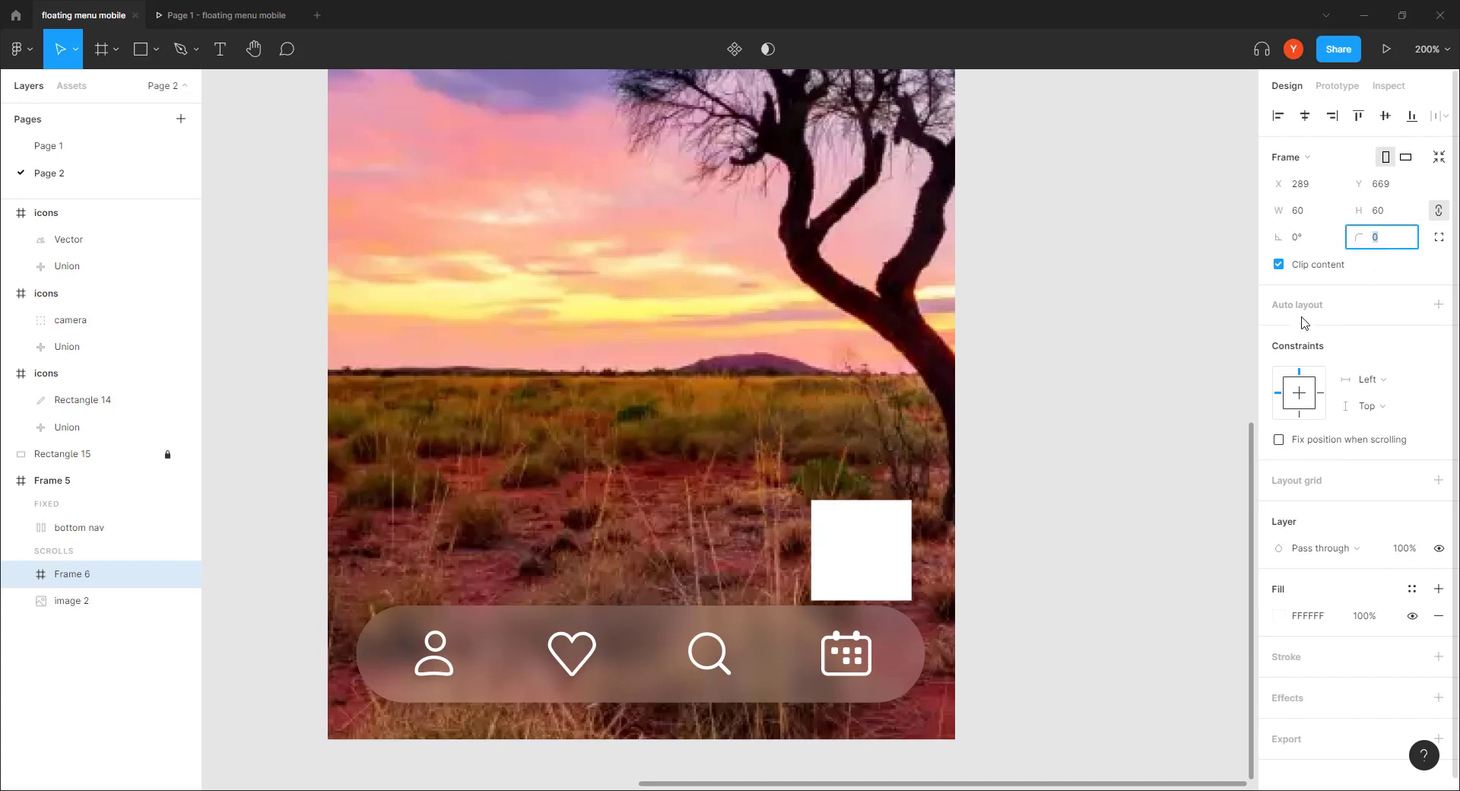
key(Return)
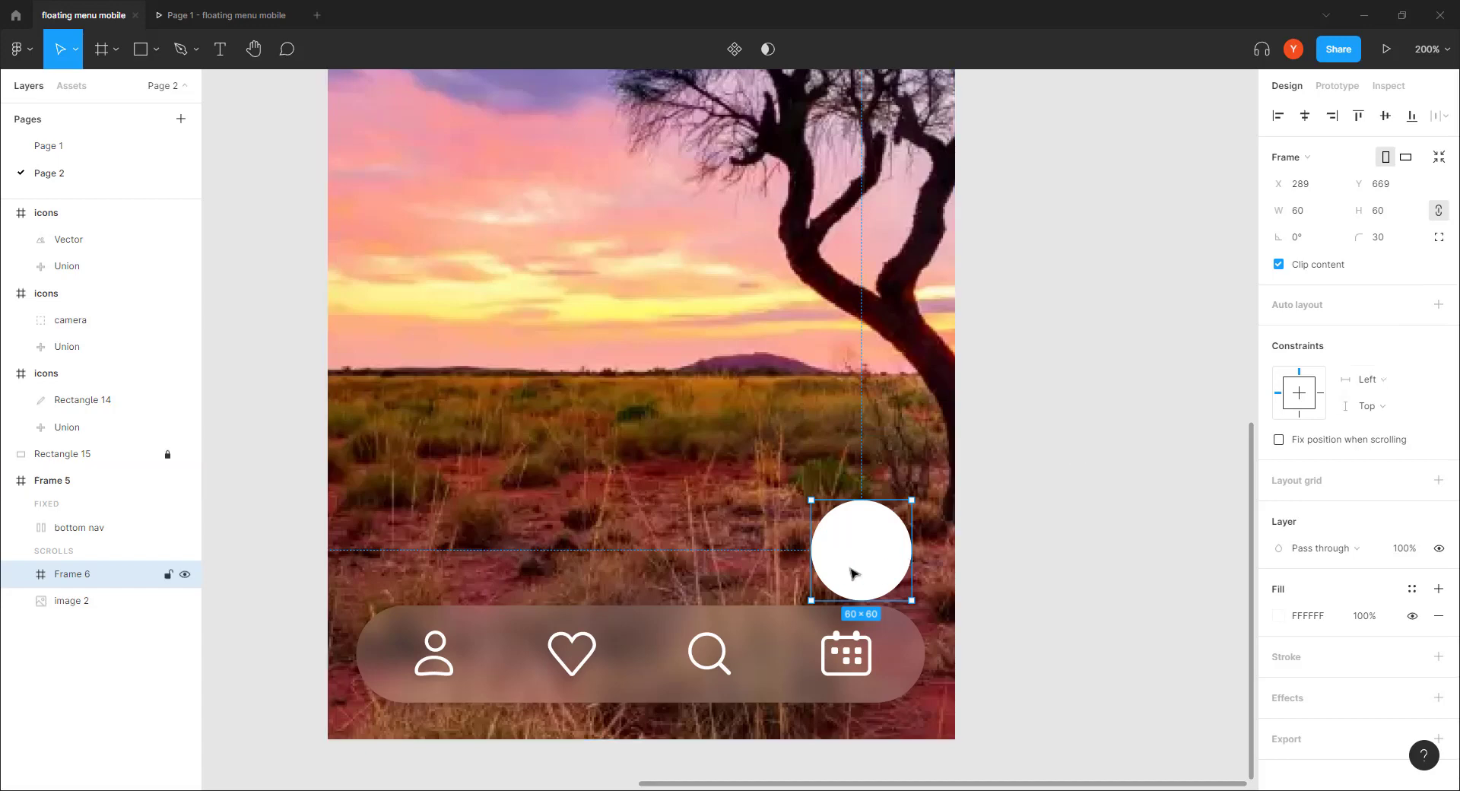
drag(852, 572, 900, 549)
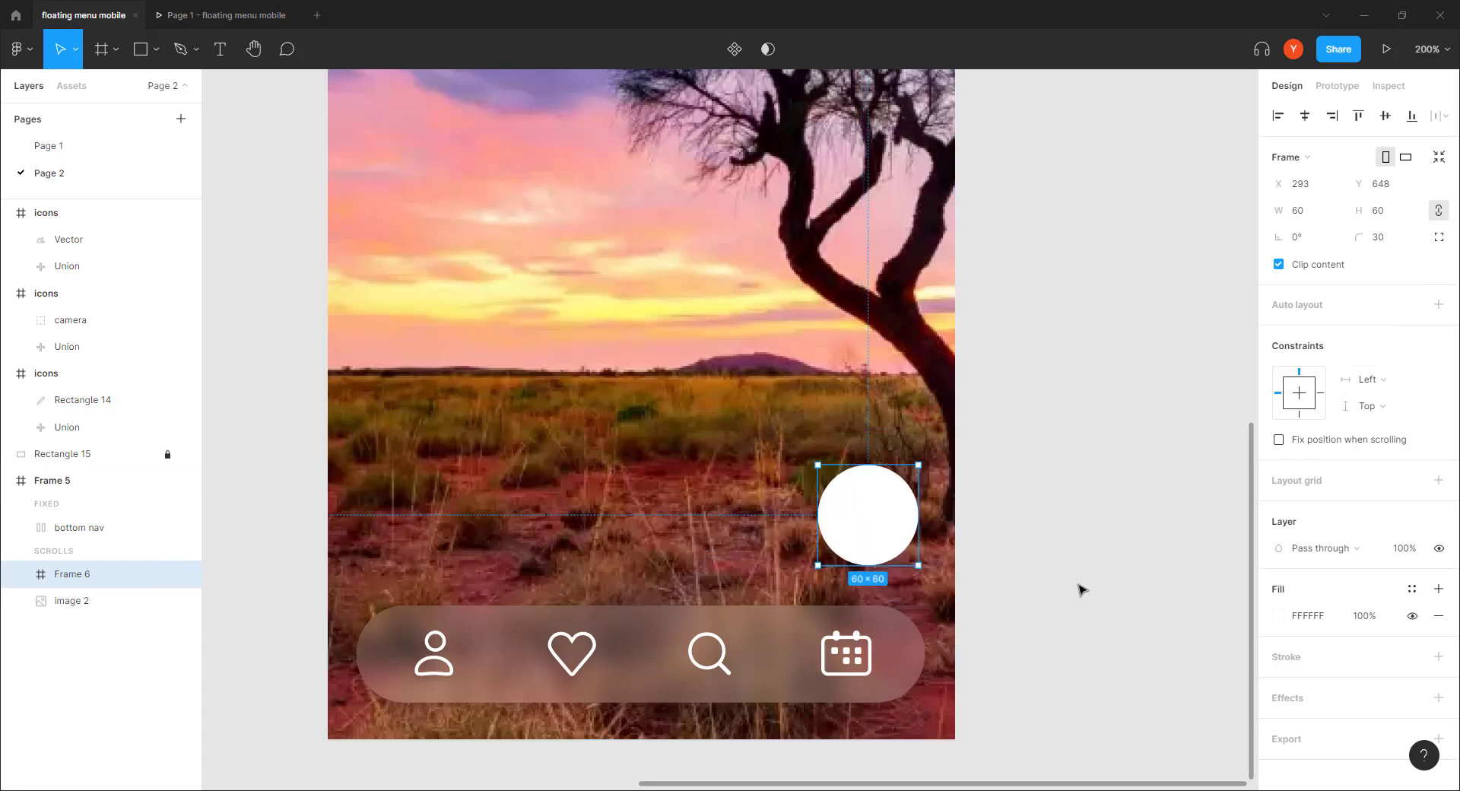
Step: Draw a horizontal rectangle about 27 × 4 in the upper half of the white circle and set its corner radius to 2
key(plus)
drag(1072, 596, 800, 448)
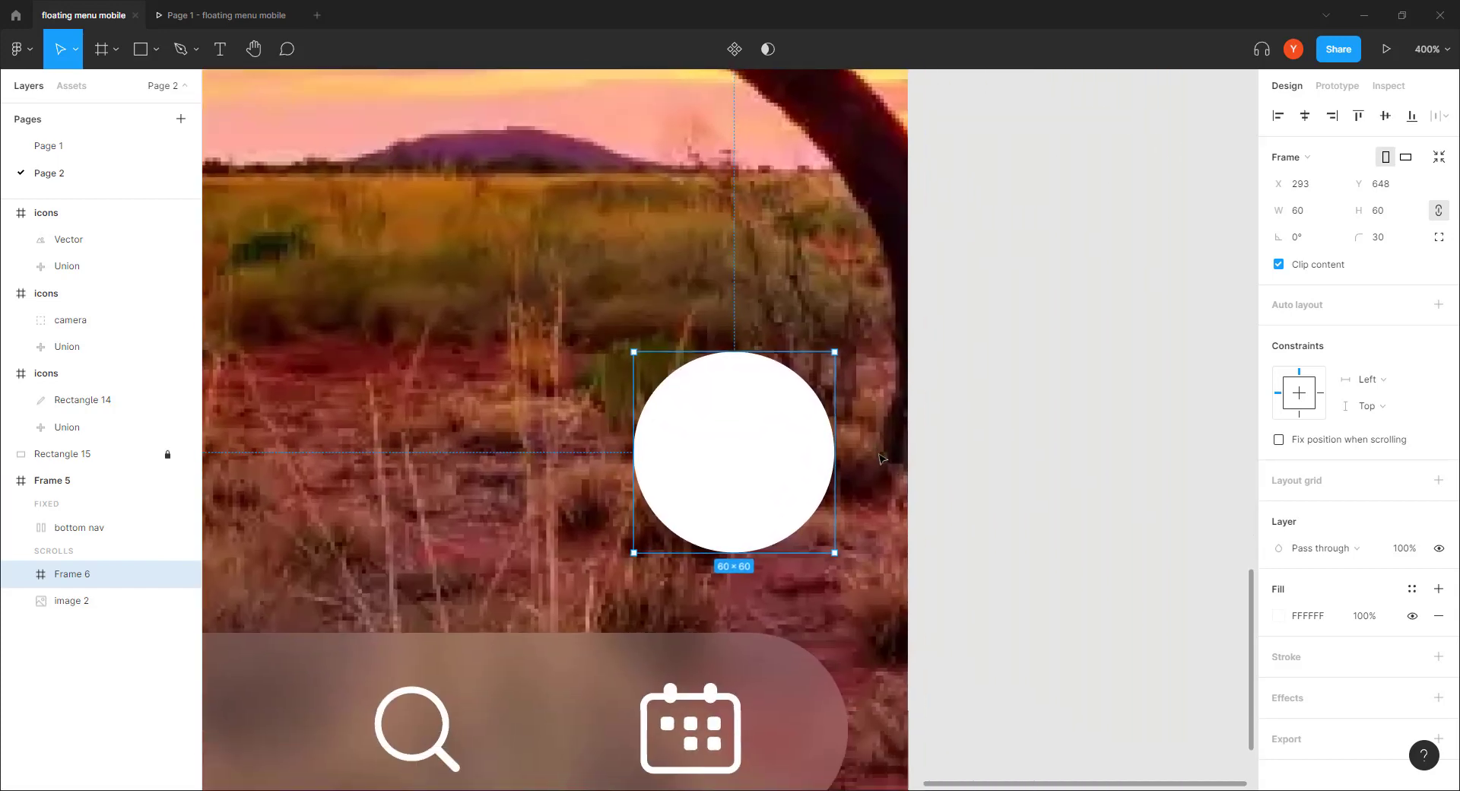
click(140, 49)
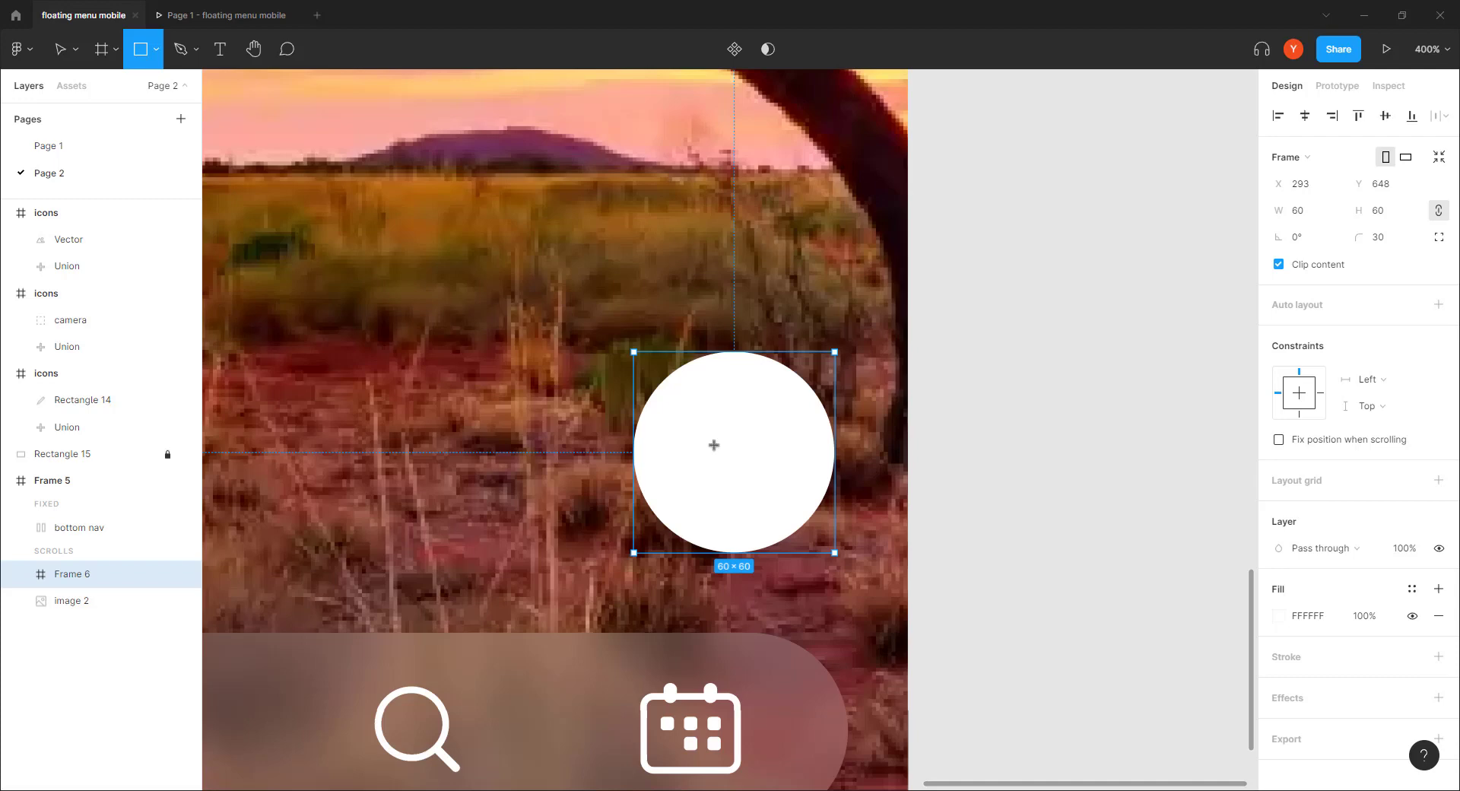
key(ctrl+plus)
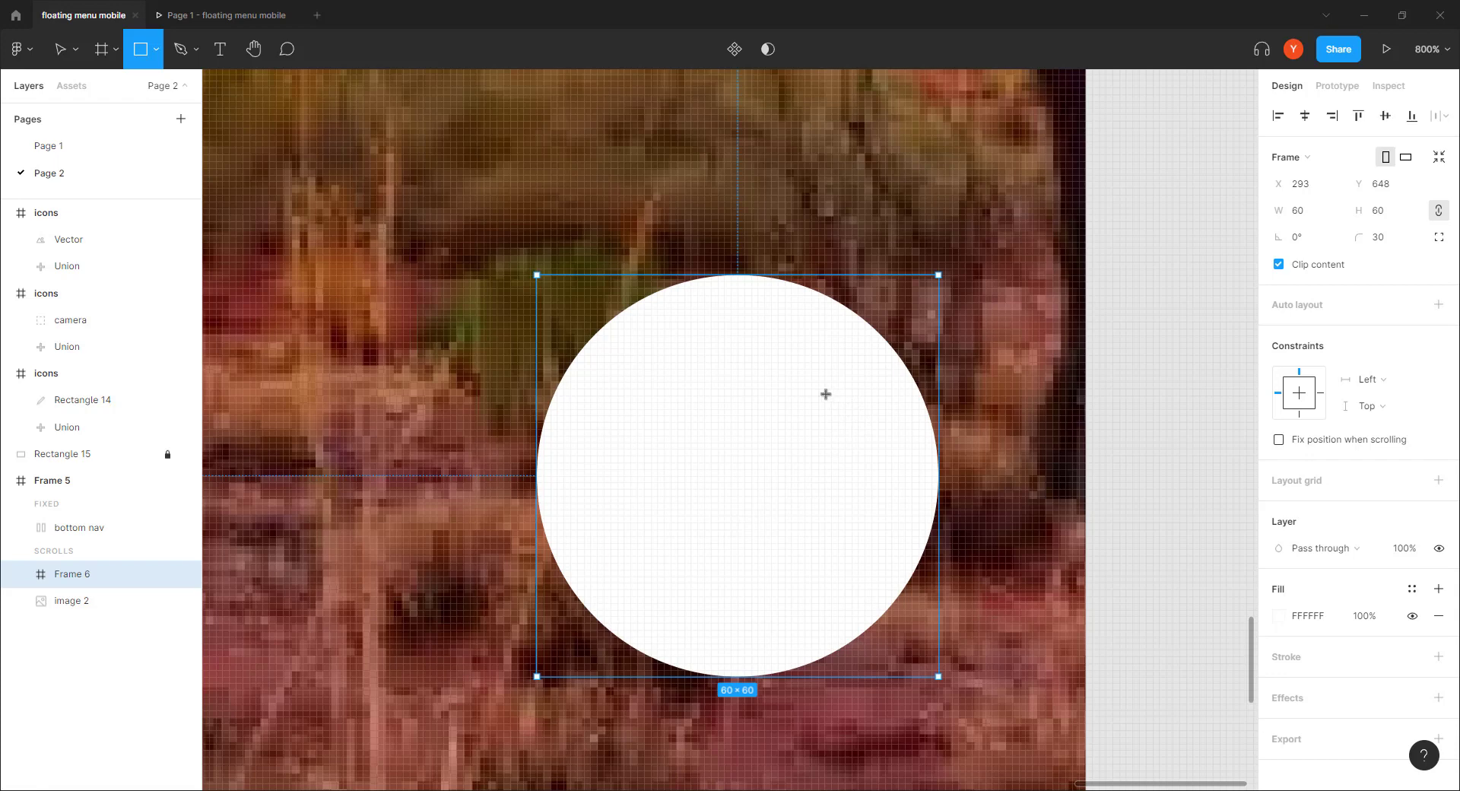
drag(831, 395, 650, 423)
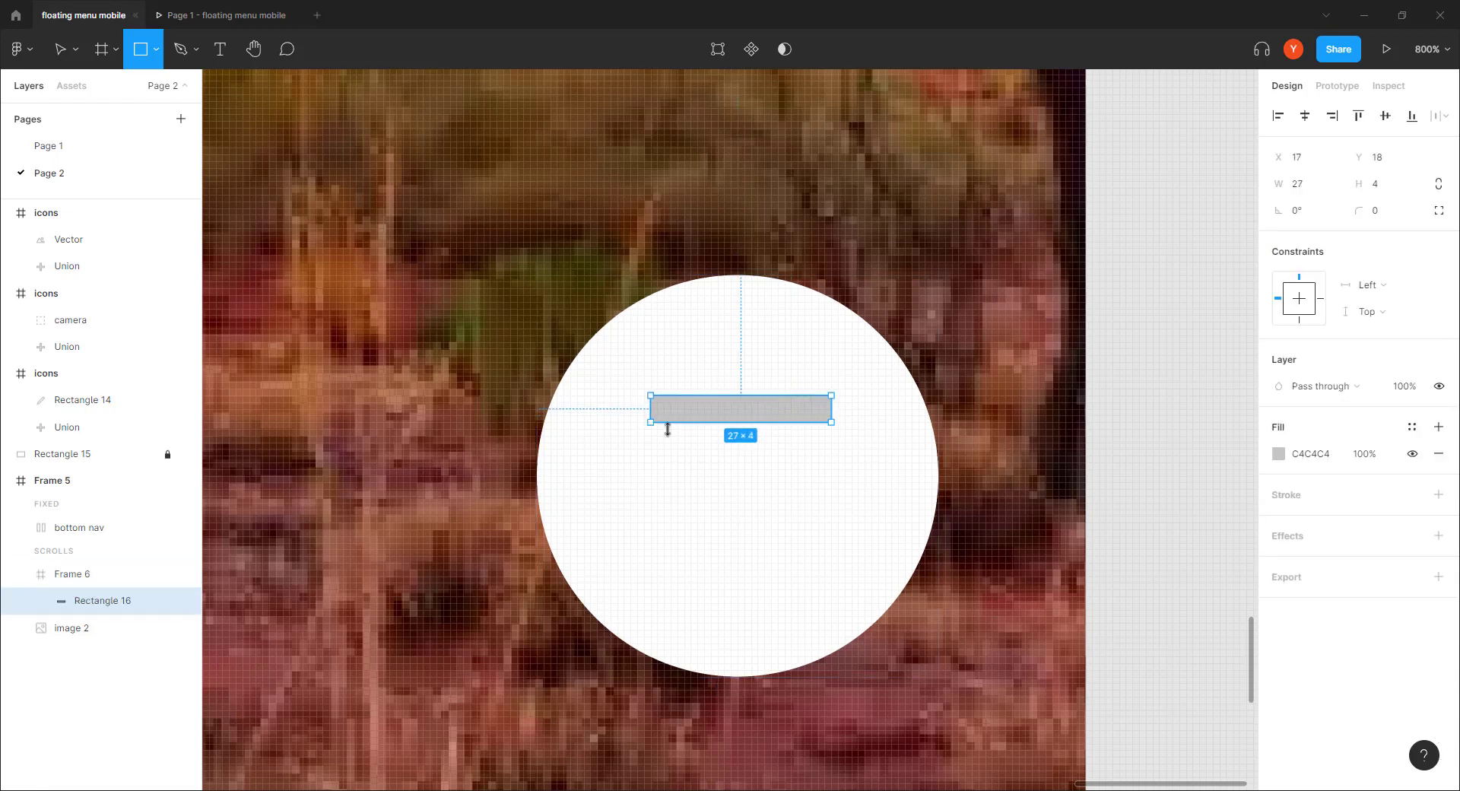
click(1401, 216)
text(2)
key(Return)
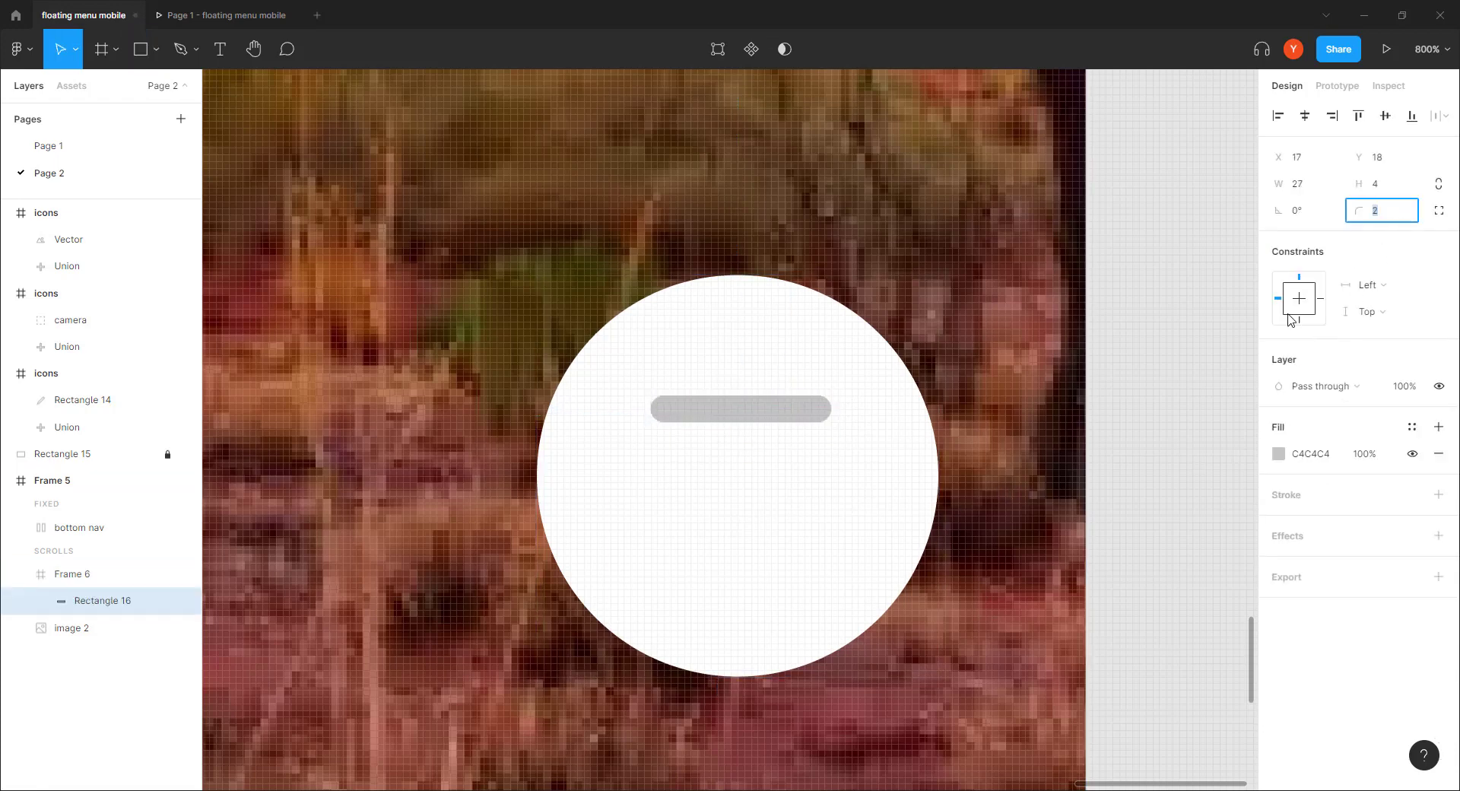
Step: Give the bar a single 202020 fill and move it to about X 18, Y 20 within the circle
click(1279, 454)
drag(1198, 447, 982, 553)
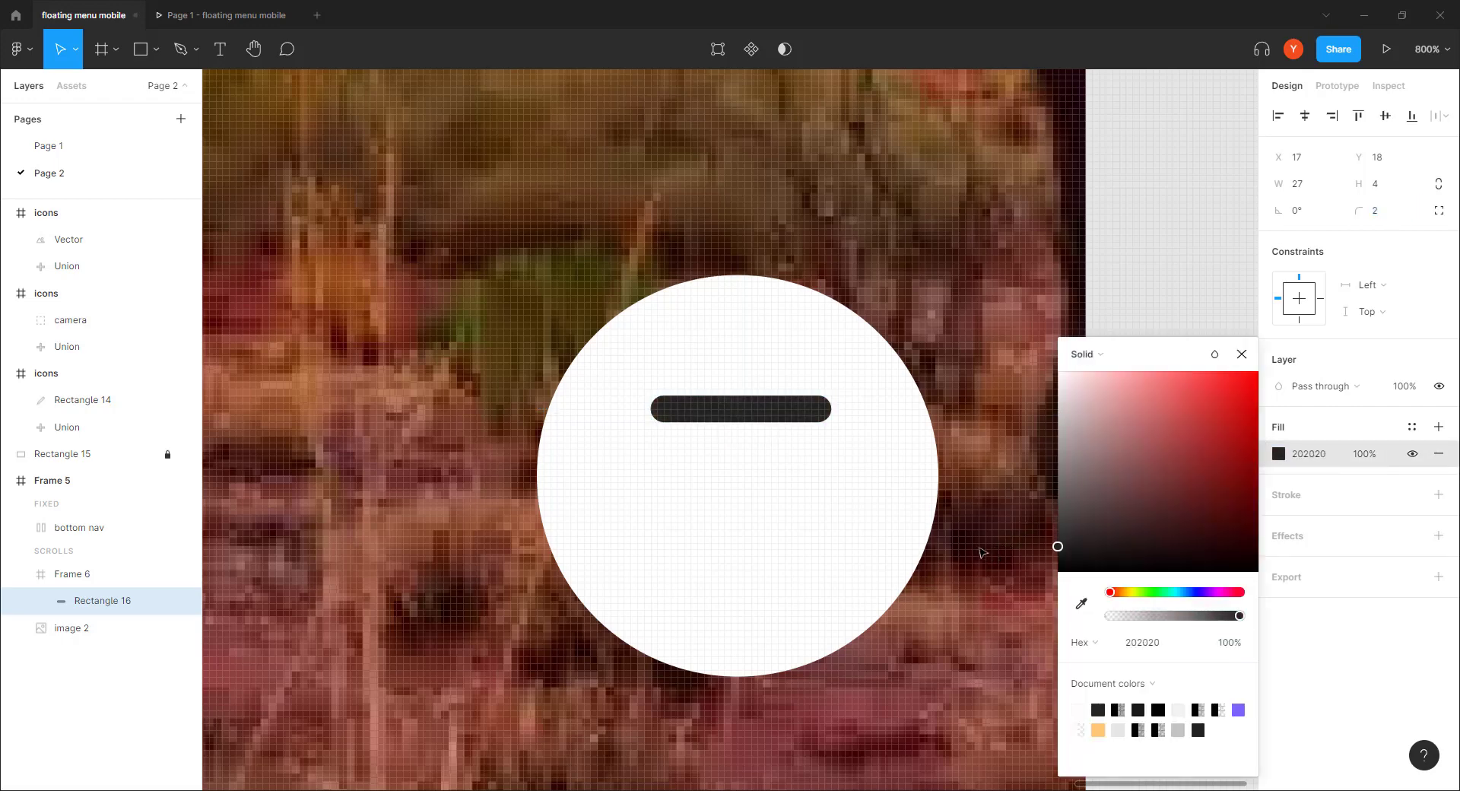
drag(709, 415, 714, 428)
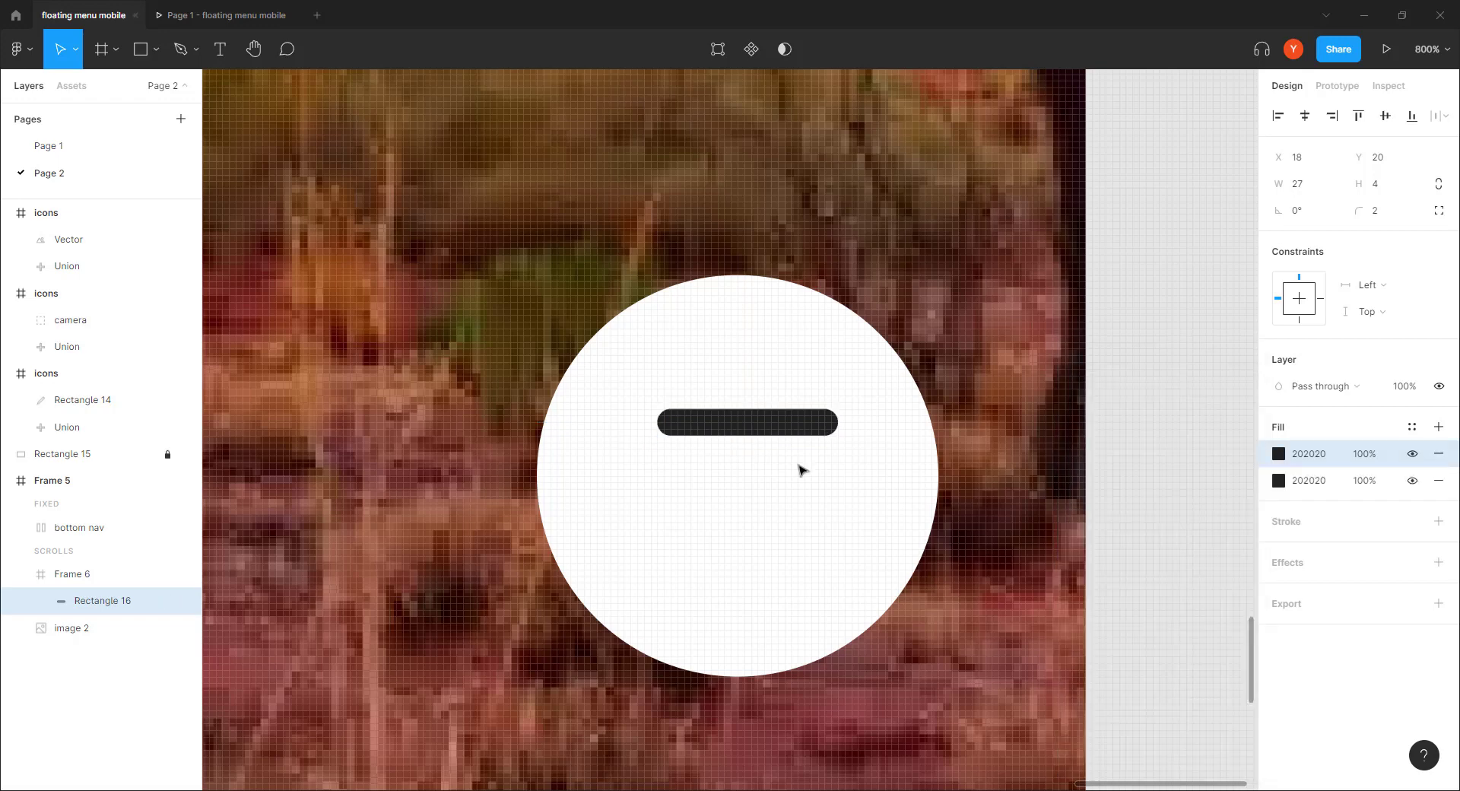
click(1449, 457)
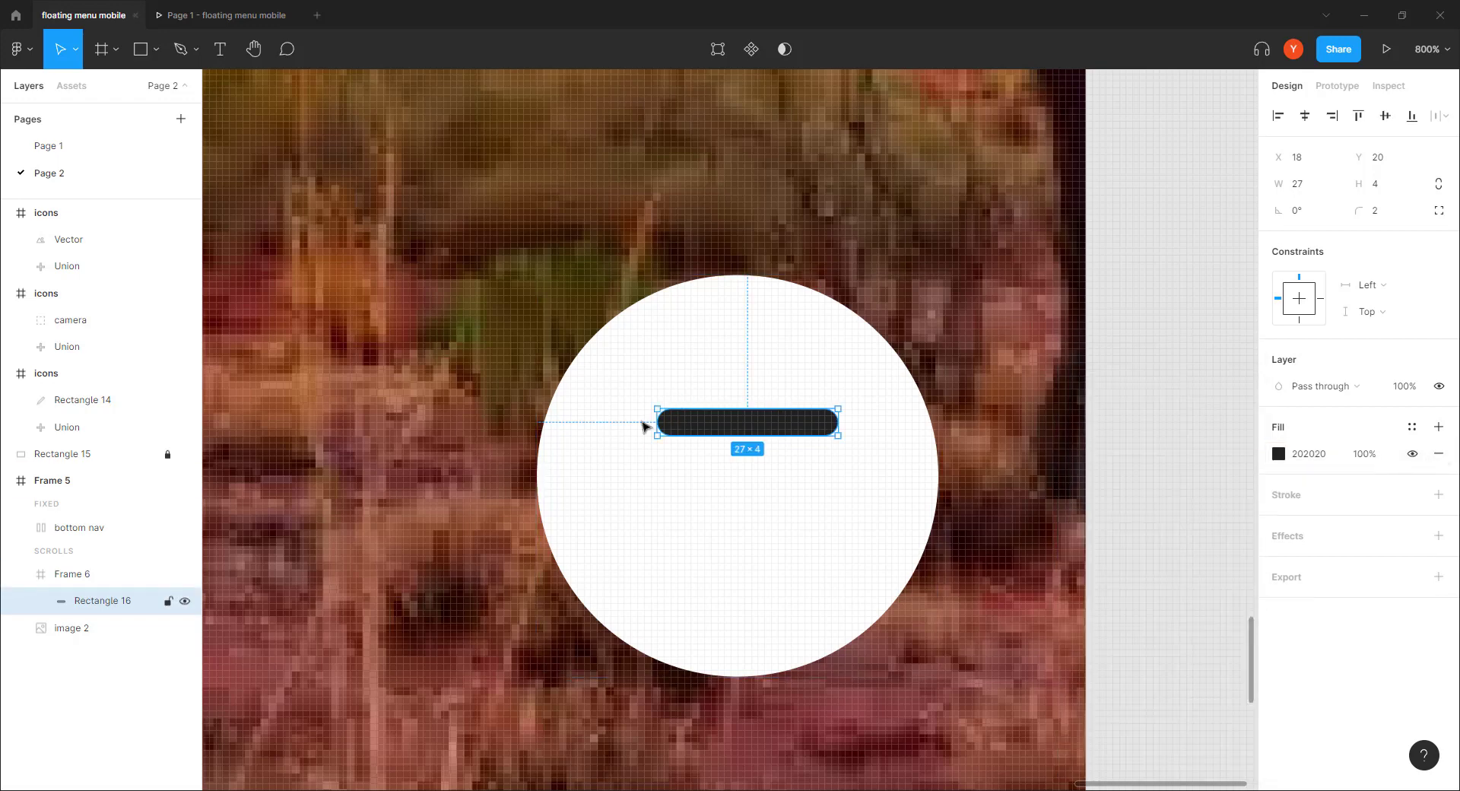
Step: Duplicate the dark bar twice downward at 9 px intervals, placing the copies at Y 29 and Y 38
key(ctrl+d)
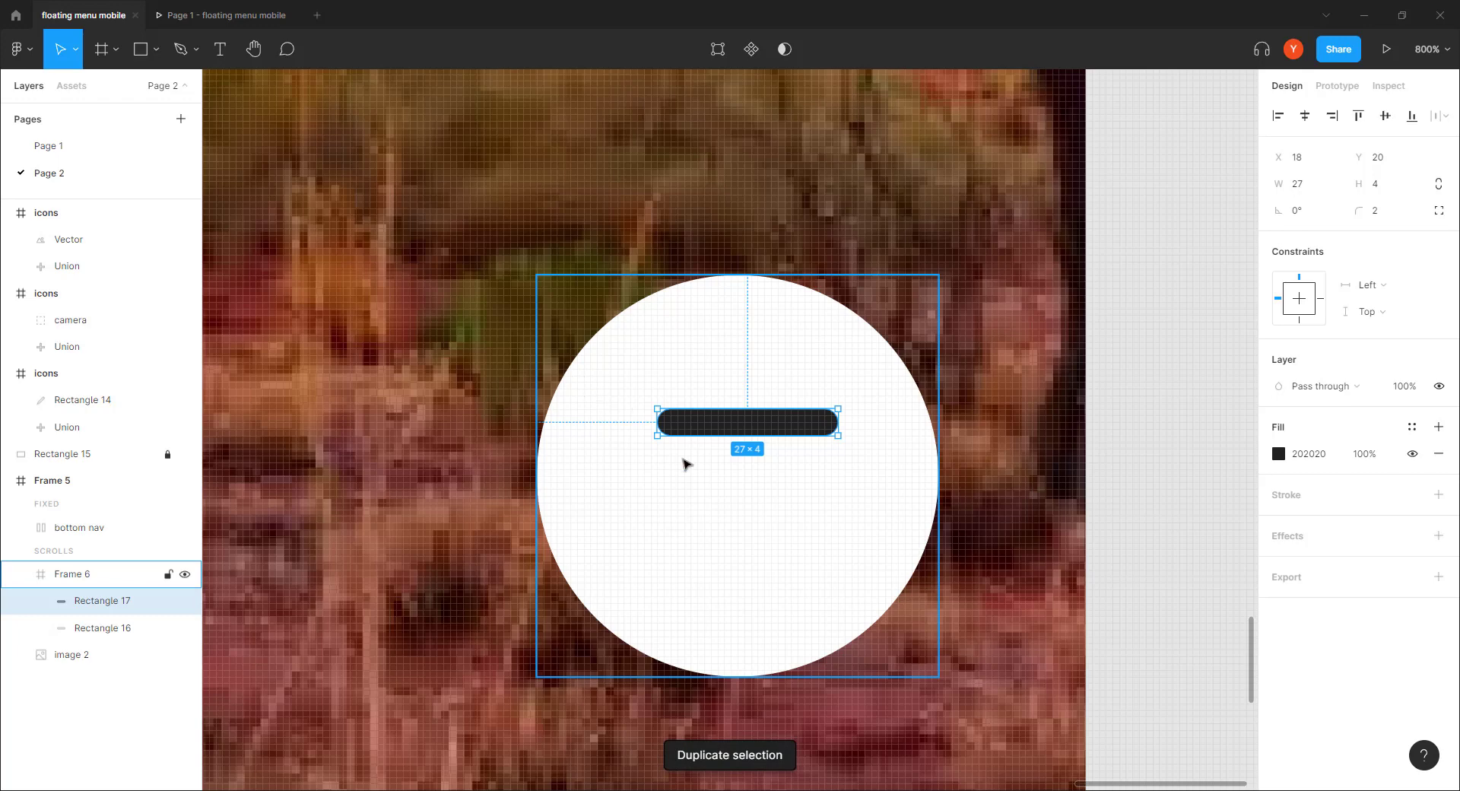
key(Down)
key(Down)
key(Down)
key(Down)
key(Down)
key(Down)
key(Down)
key(Down)
key(Down)
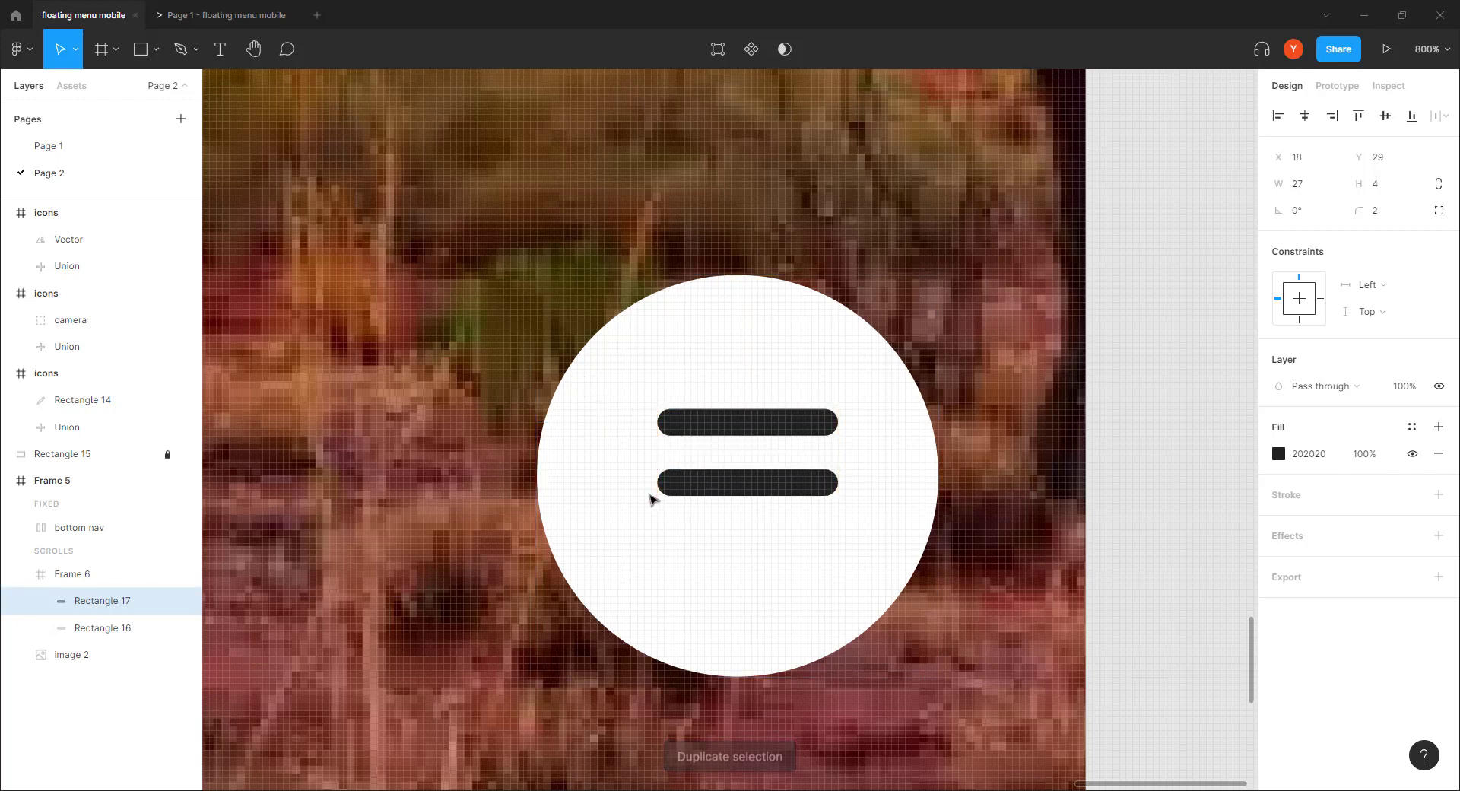
key(ctrl+d)
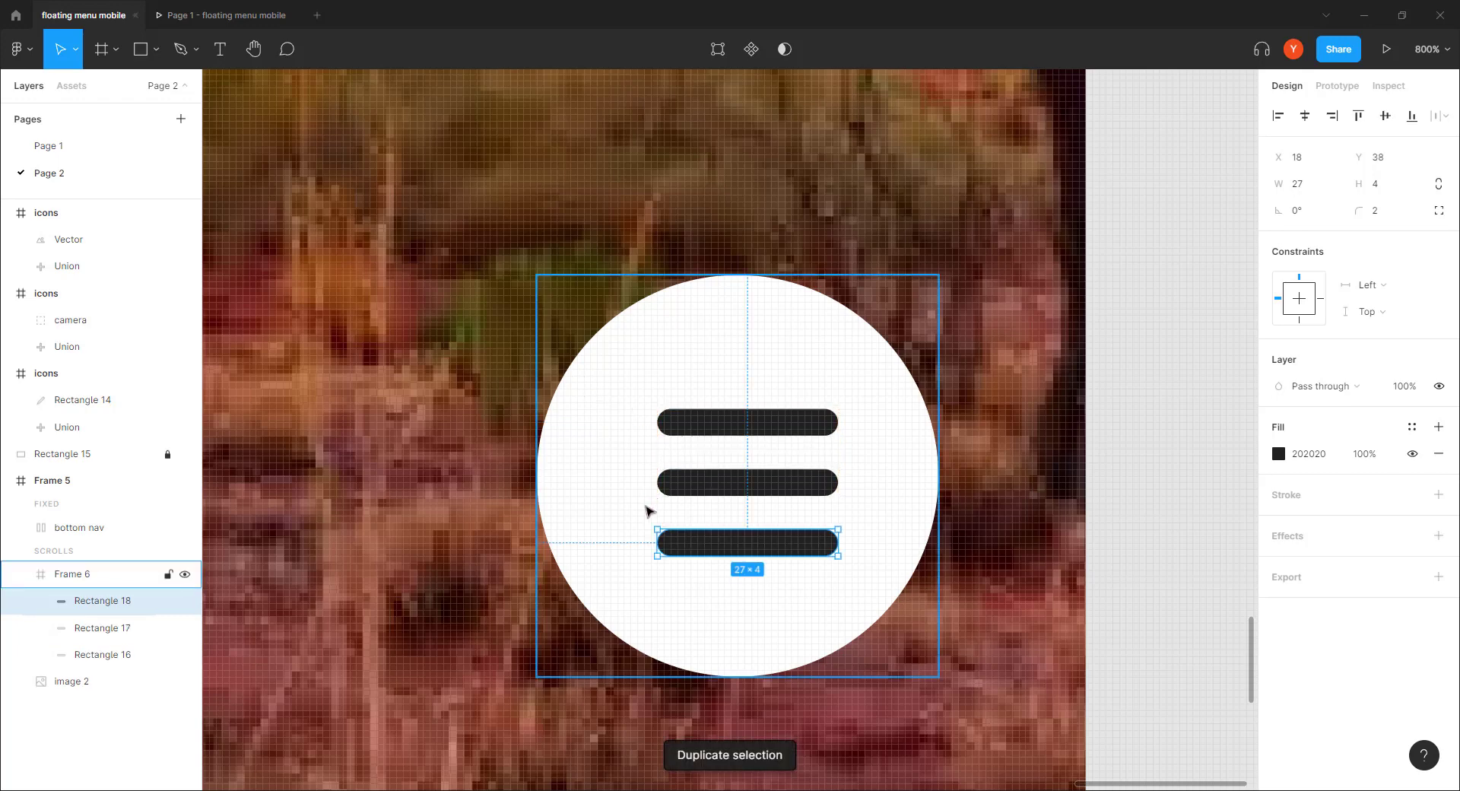
Step: Try to shift the three menu bars toward the centre of the white circle
shift+click(706, 489)
shift+click(706, 429)
click(706, 428)
drag(706, 428, 699, 422)
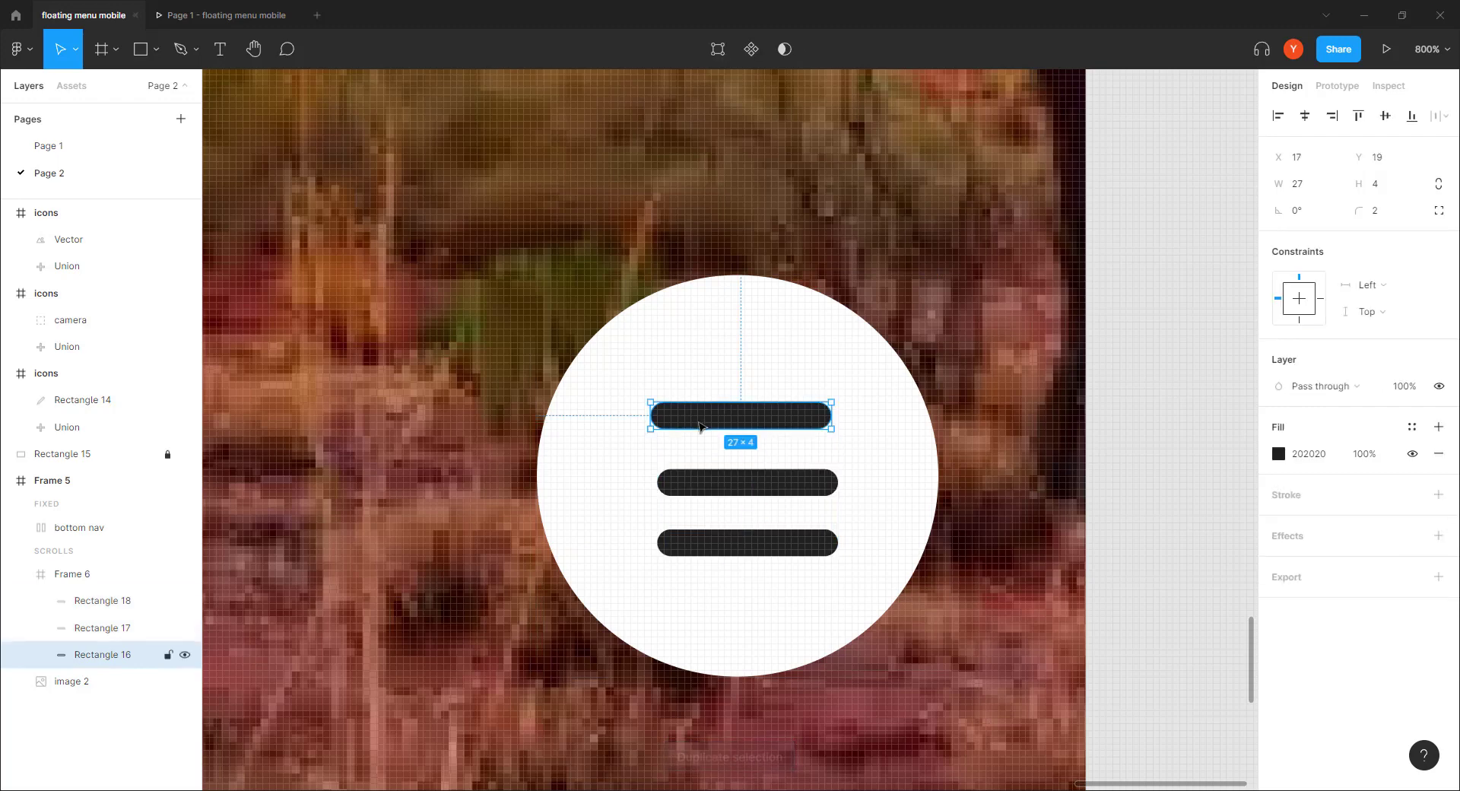
key(ctrl+z)
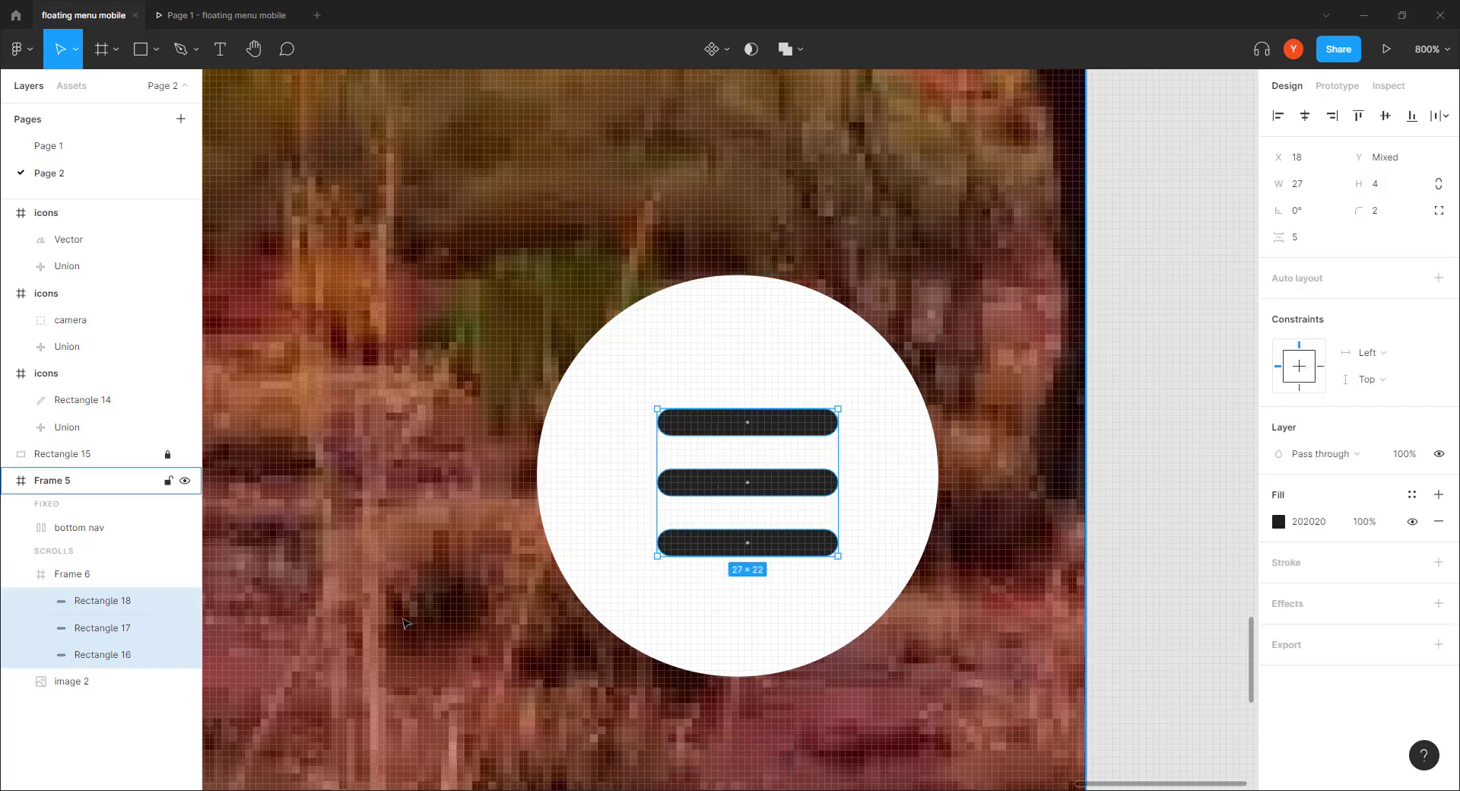
key(Left)
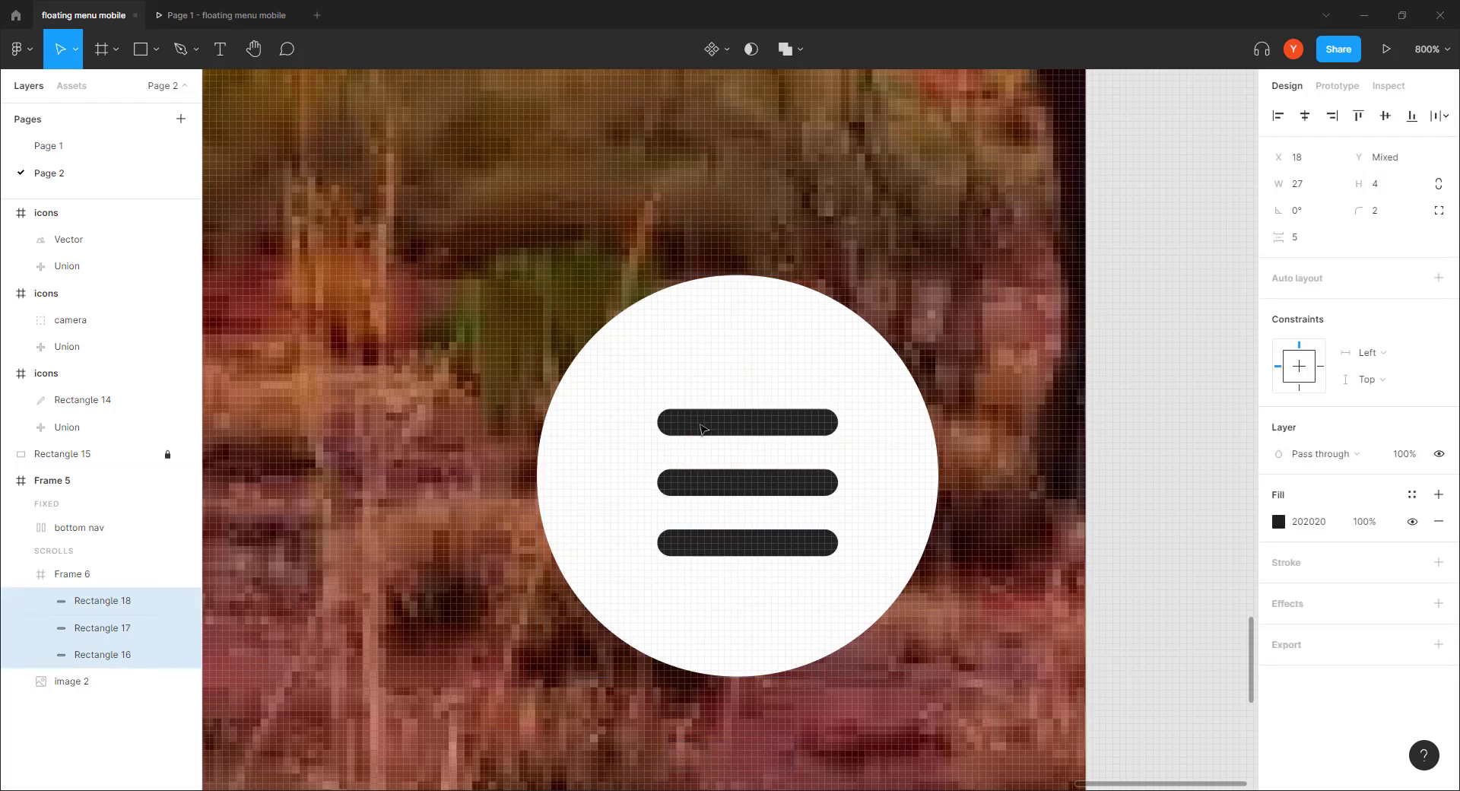
drag(696, 428, 703, 431)
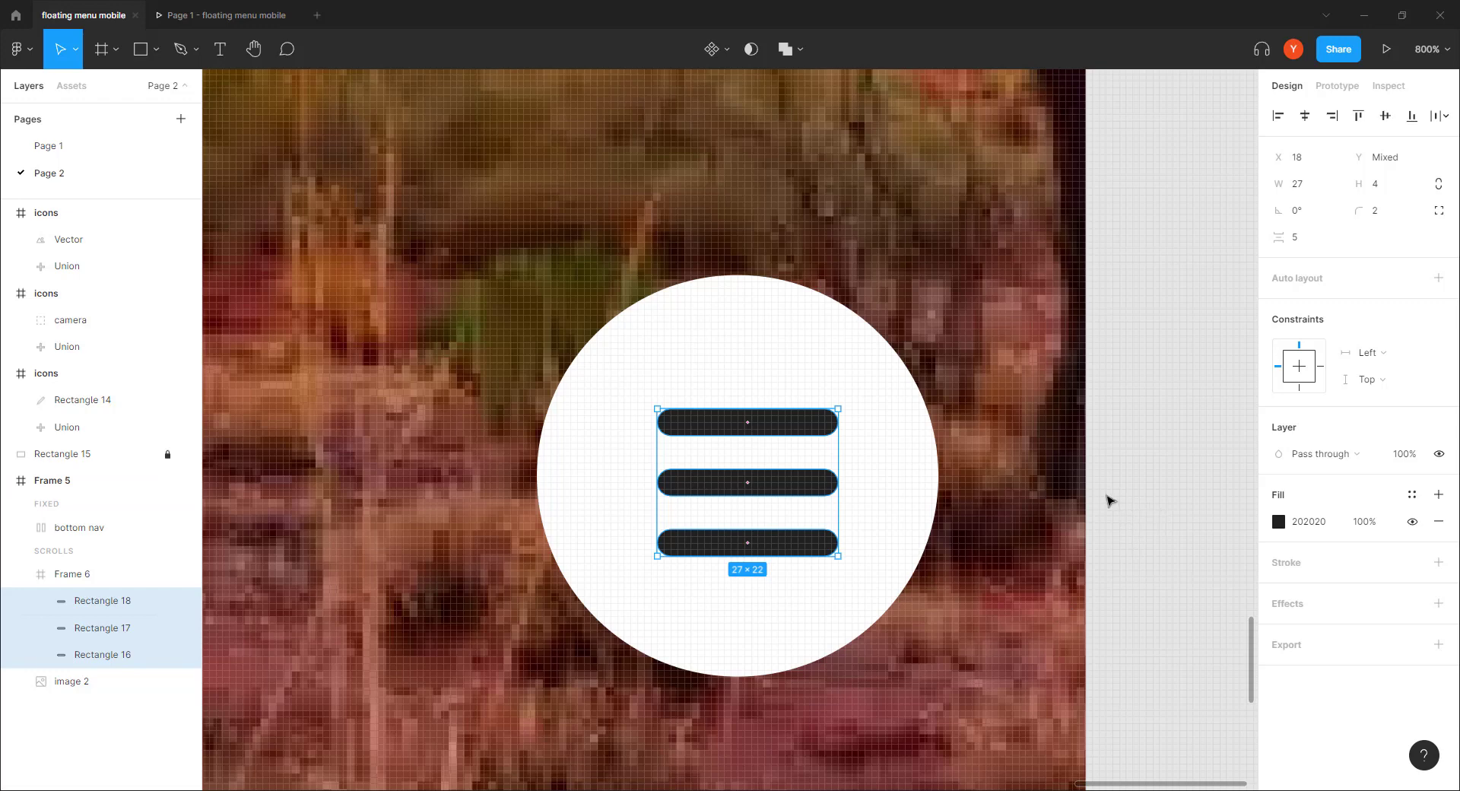
key(minus)
key(minus)
key(minus)
click(958, 482)
drag(958, 483, 1030, 515)
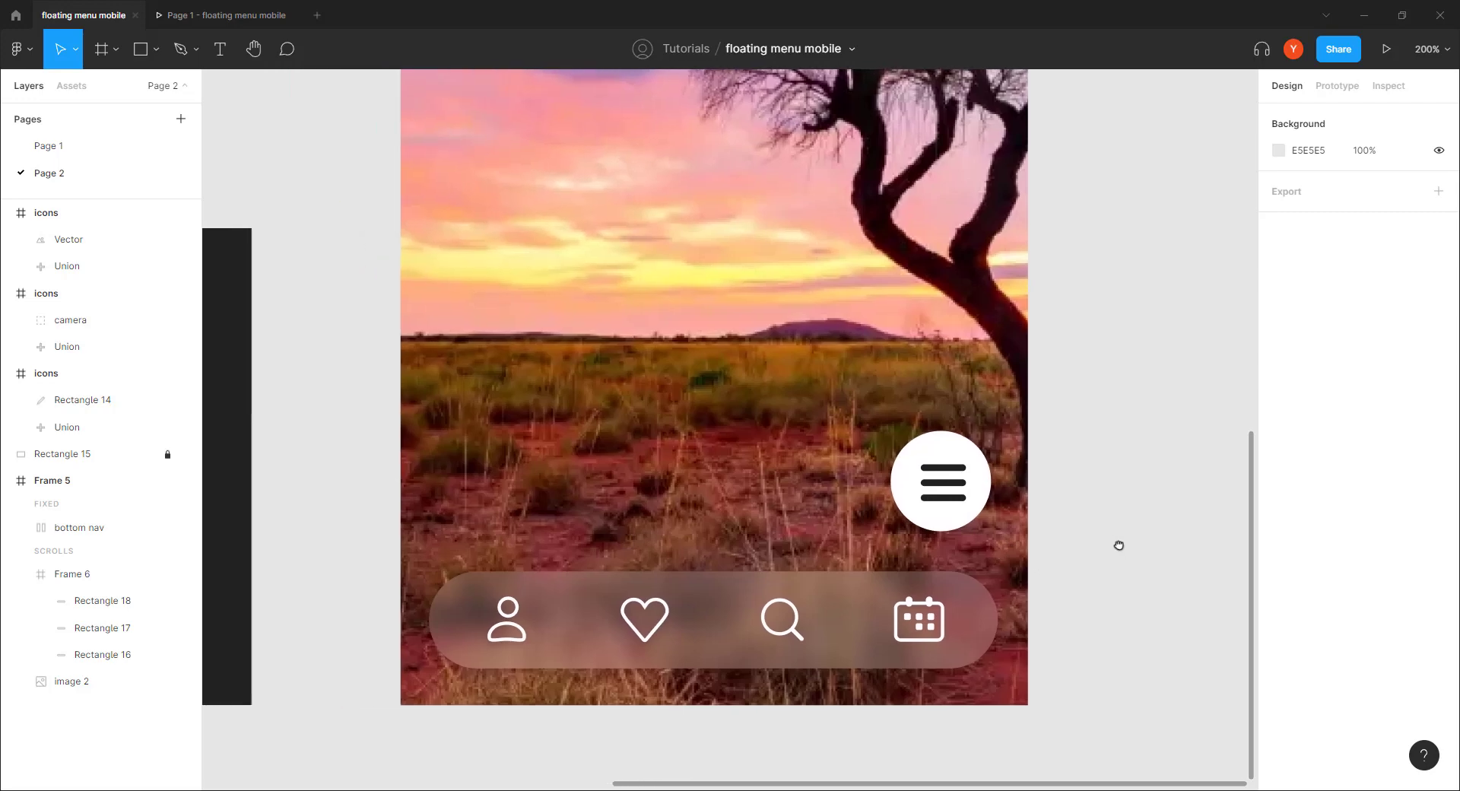
Step: Centre each of the three menu bars horizontally in the white circle, one bar at a time
drag(974, 563, 1118, 544)
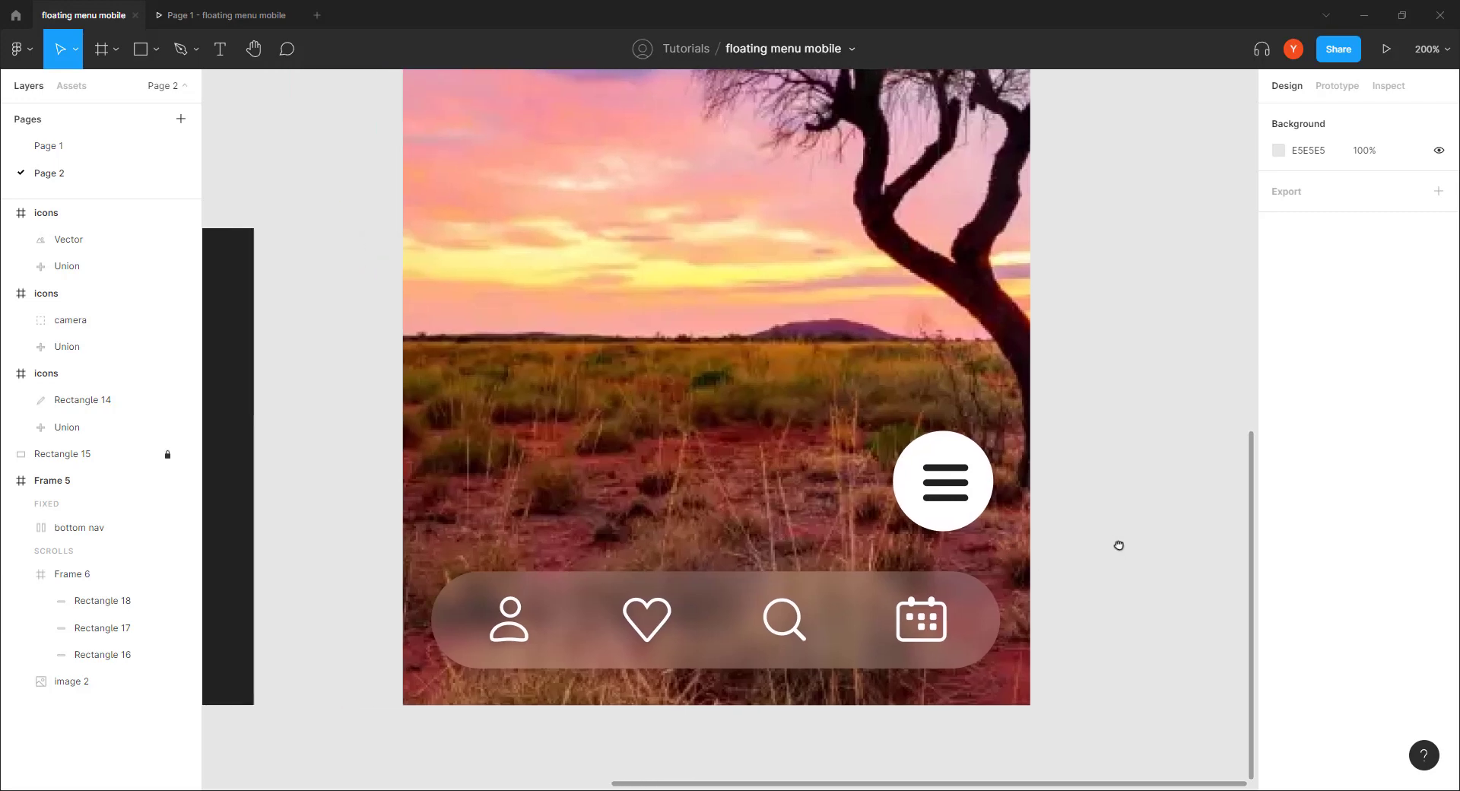
click(961, 514)
click(944, 500)
click(944, 483)
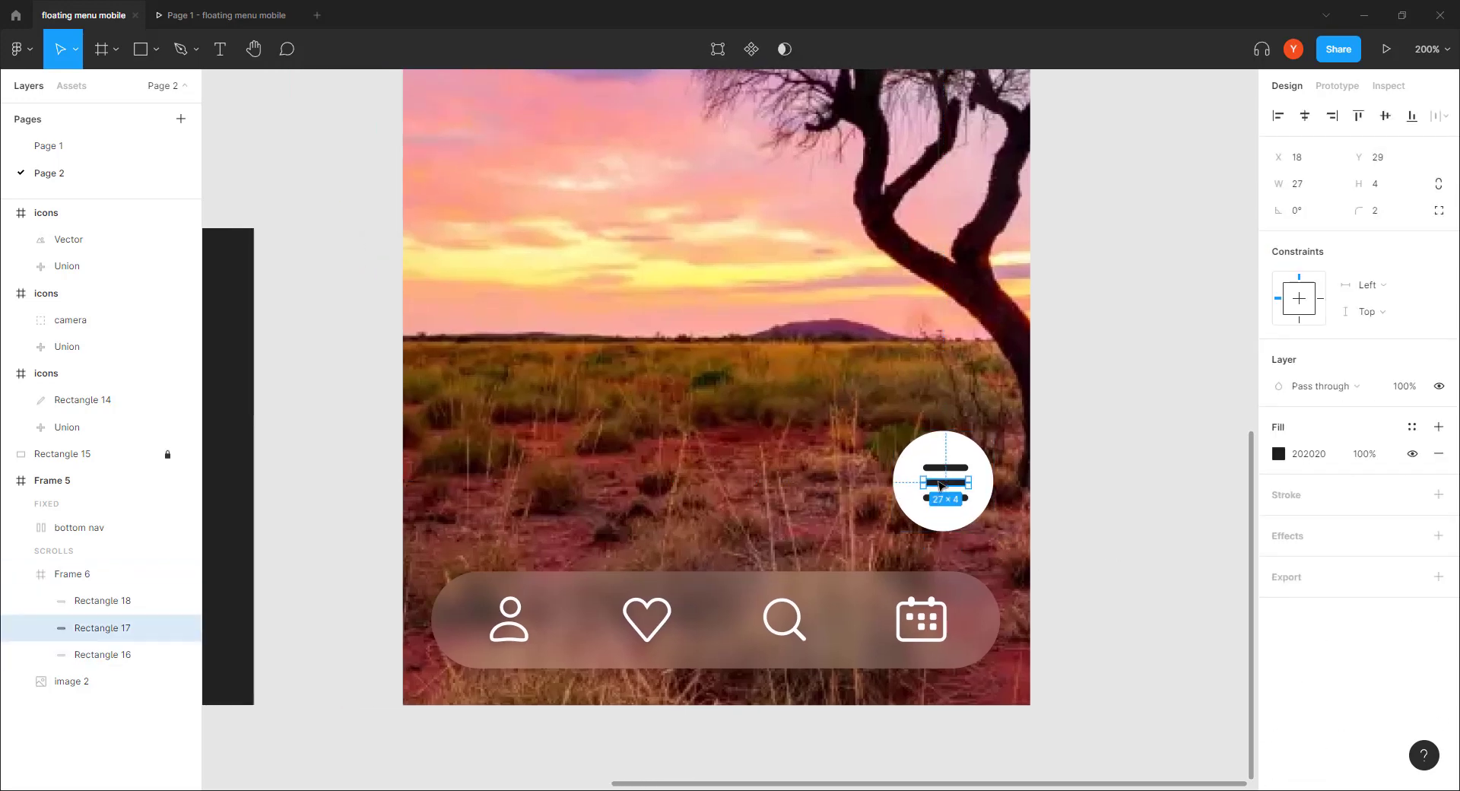
click(944, 502)
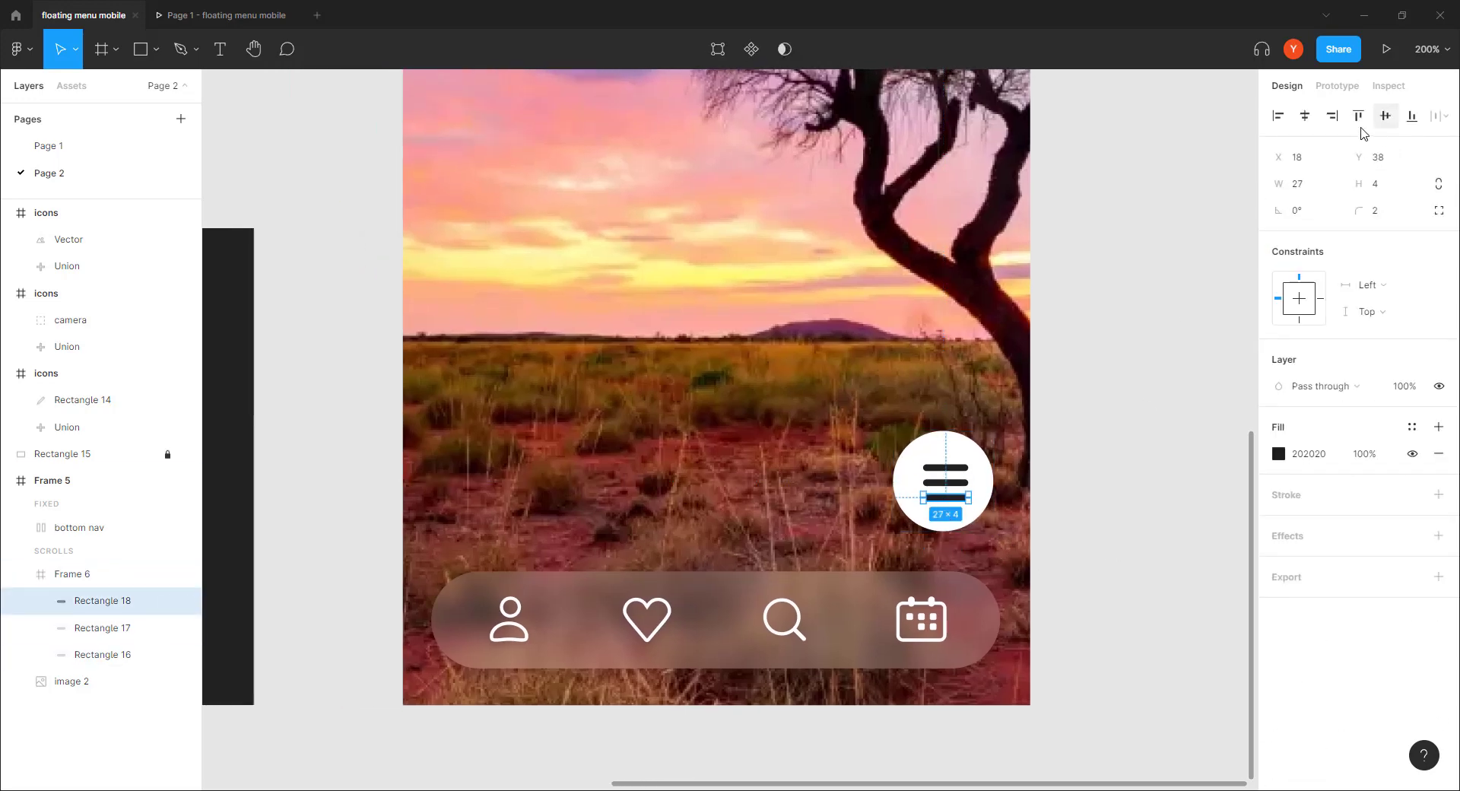
click(1305, 117)
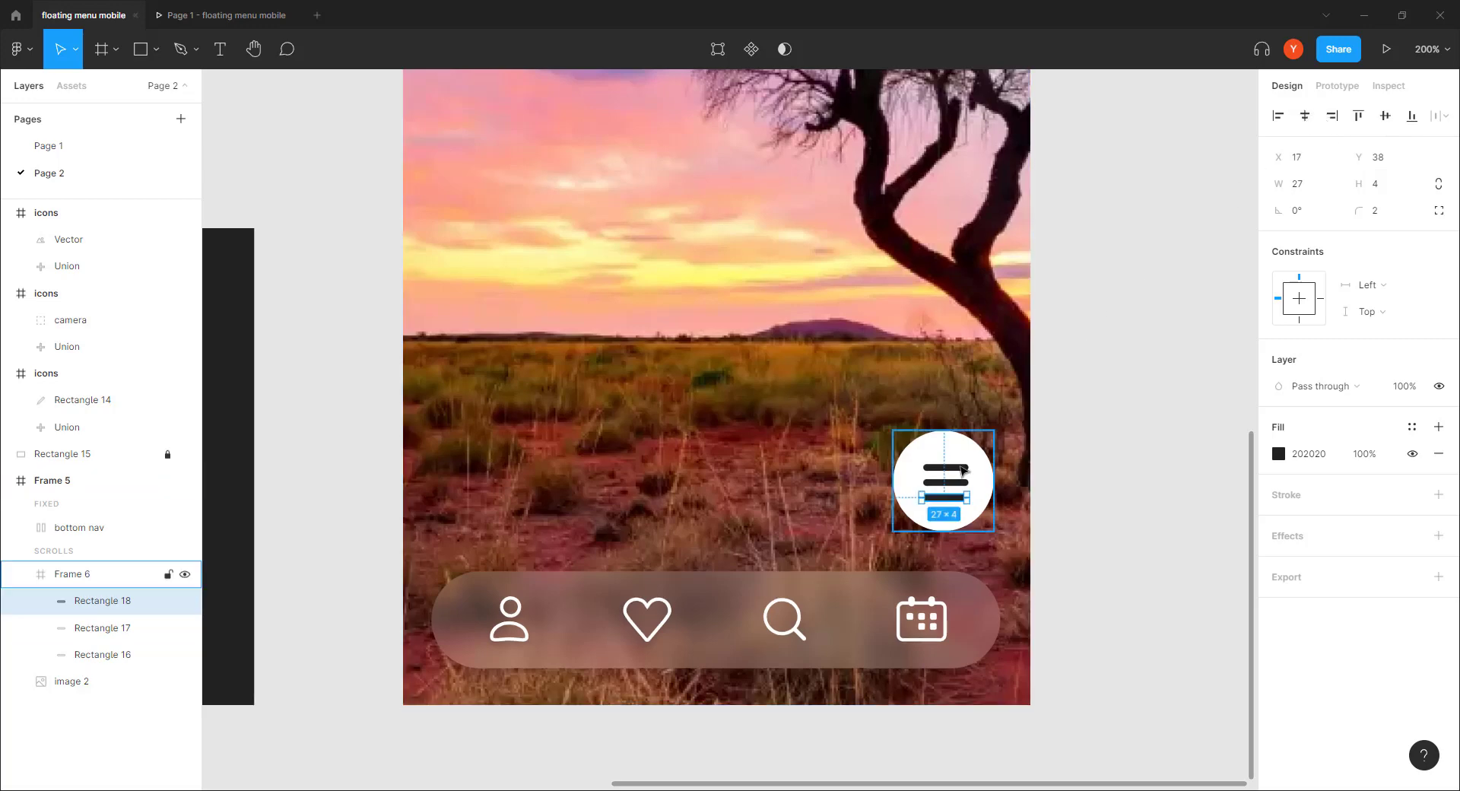
click(931, 482)
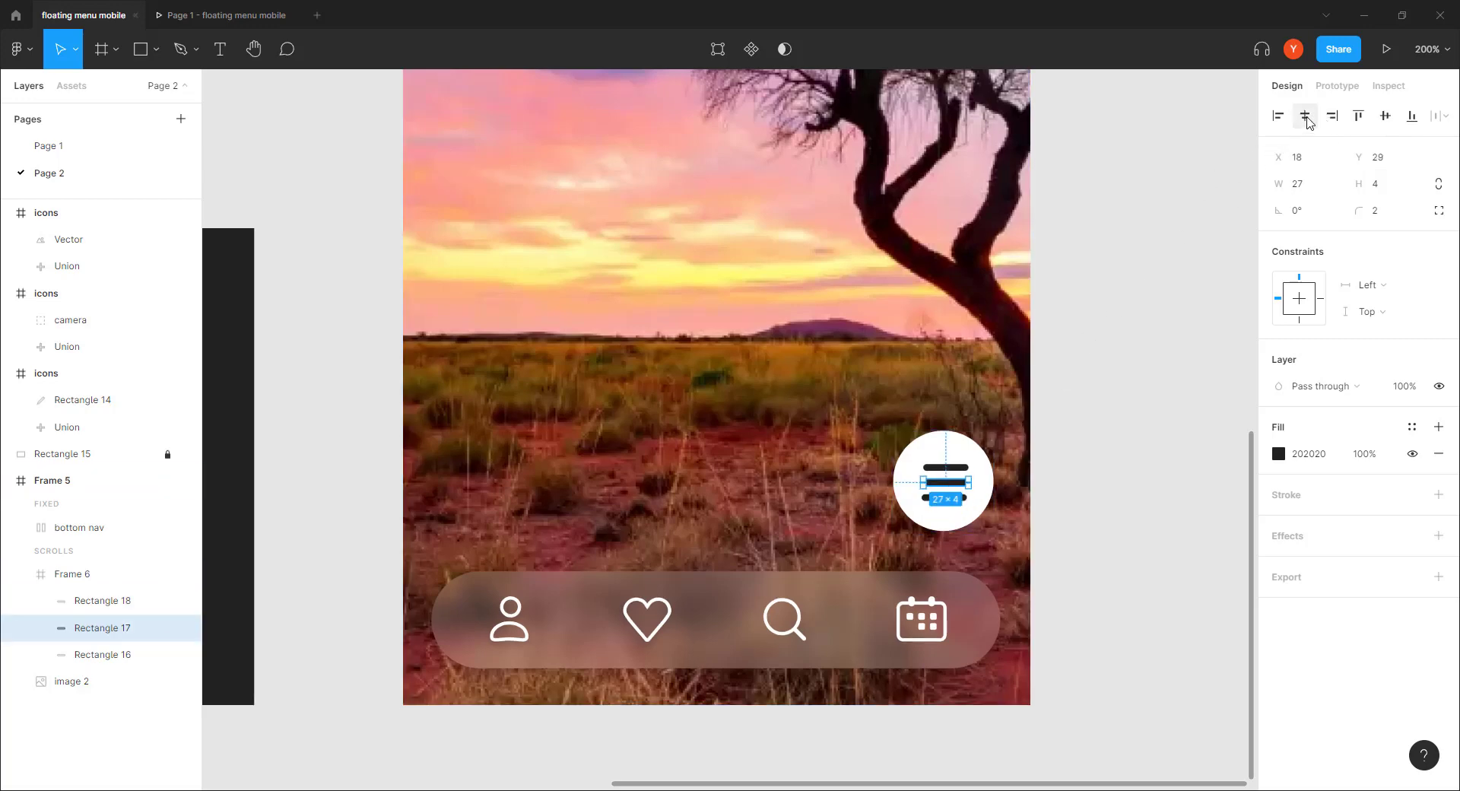
click(1305, 116)
click(964, 460)
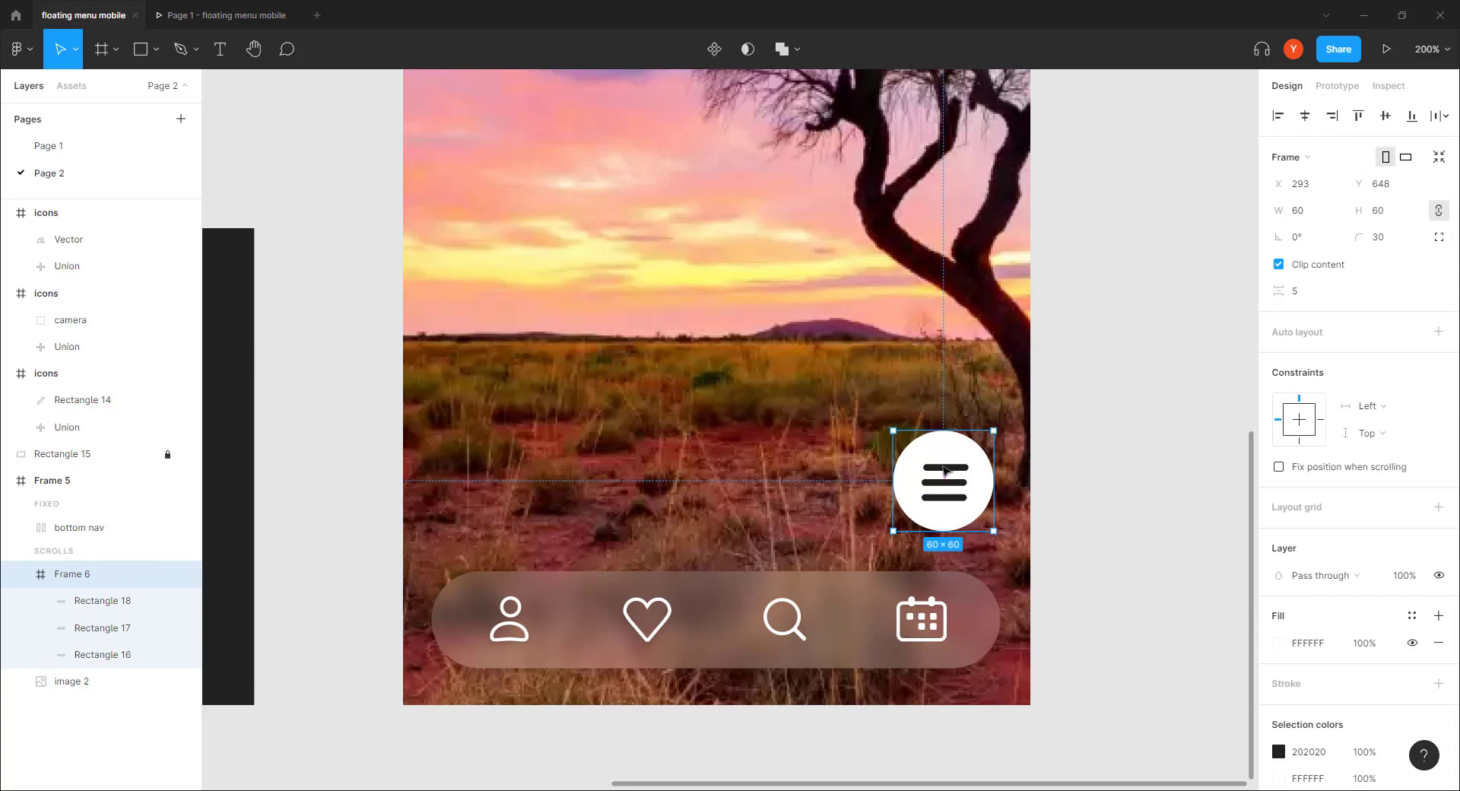
click(945, 467)
click(1305, 116)
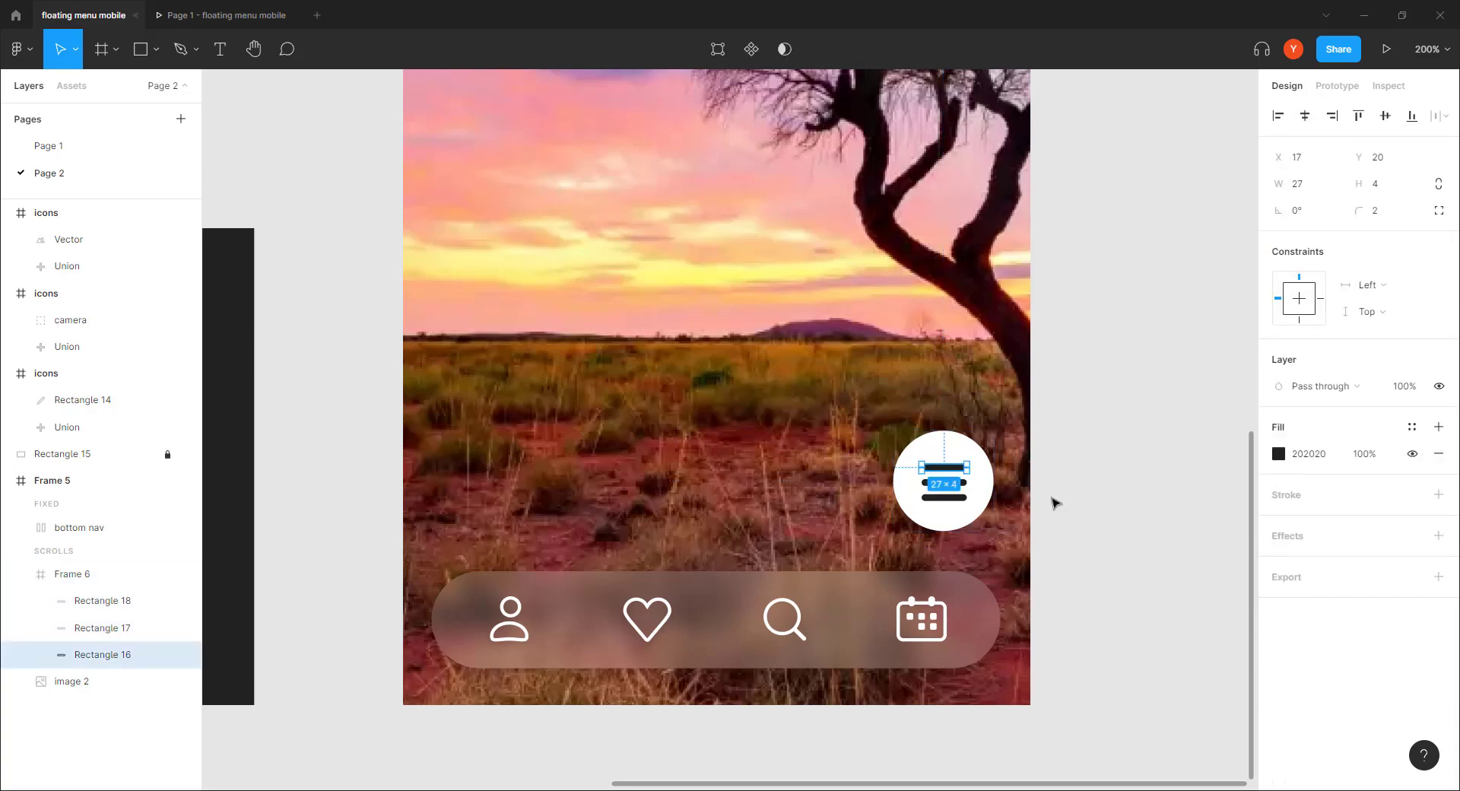
Step: Shorten the middle menu bar to a width of 24 and the lowest bar to 18, keeping their left ends aligned
key(ctrl+plus)
key(ctrl+plus)
drag(818, 511, 235, 342)
drag(993, 544, 778, 526)
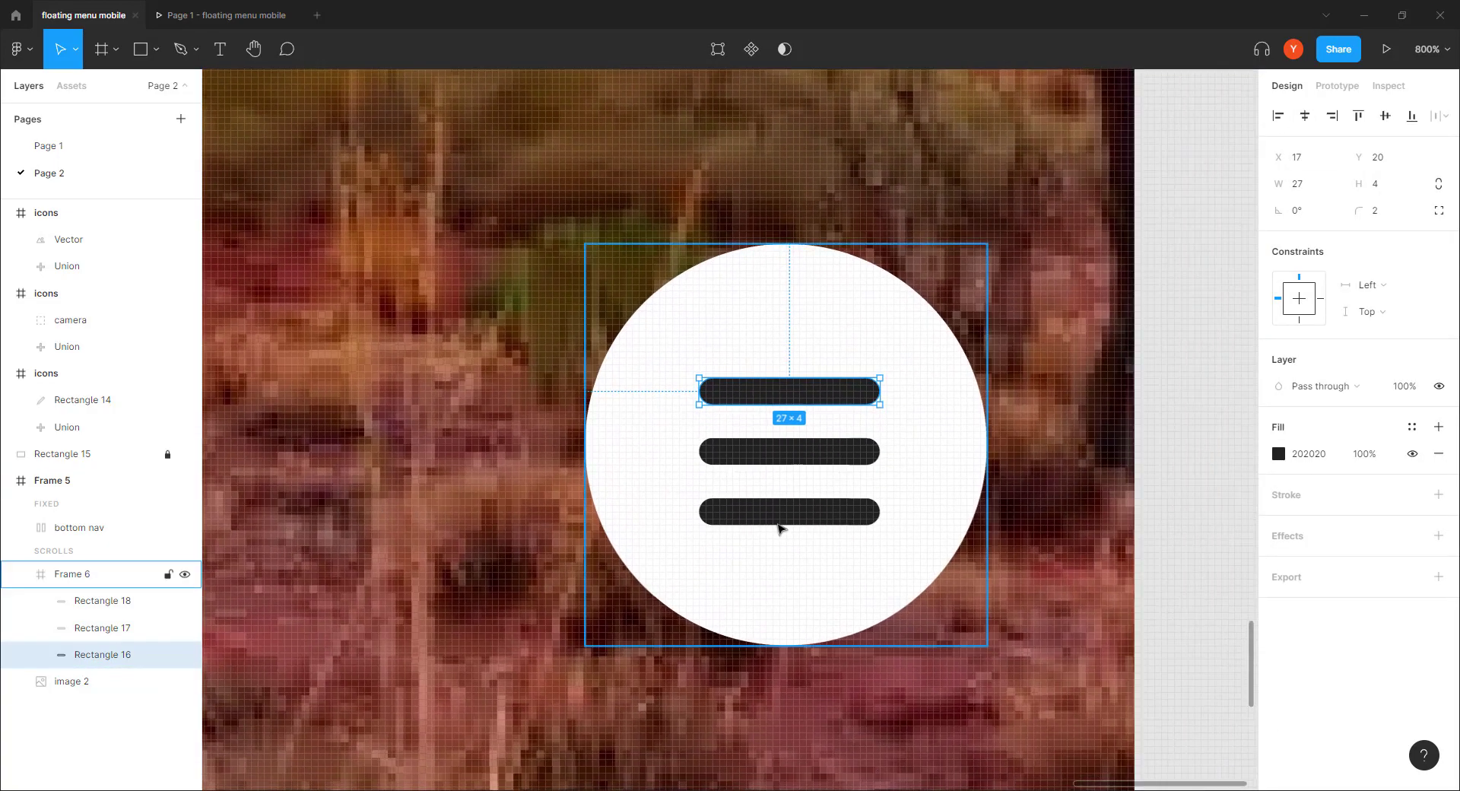
click(828, 461)
drag(880, 452, 860, 452)
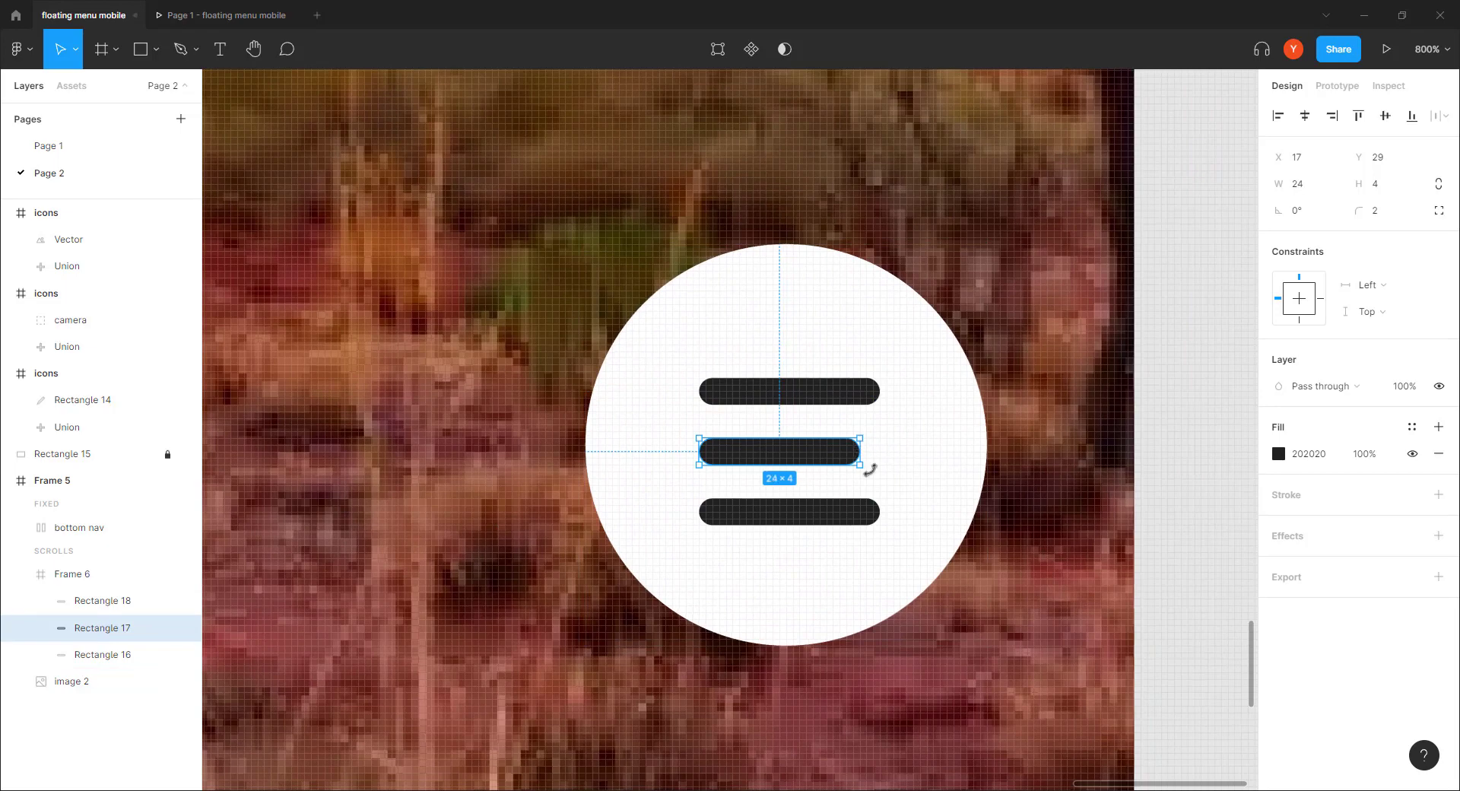
click(828, 522)
drag(861, 514, 824, 515)
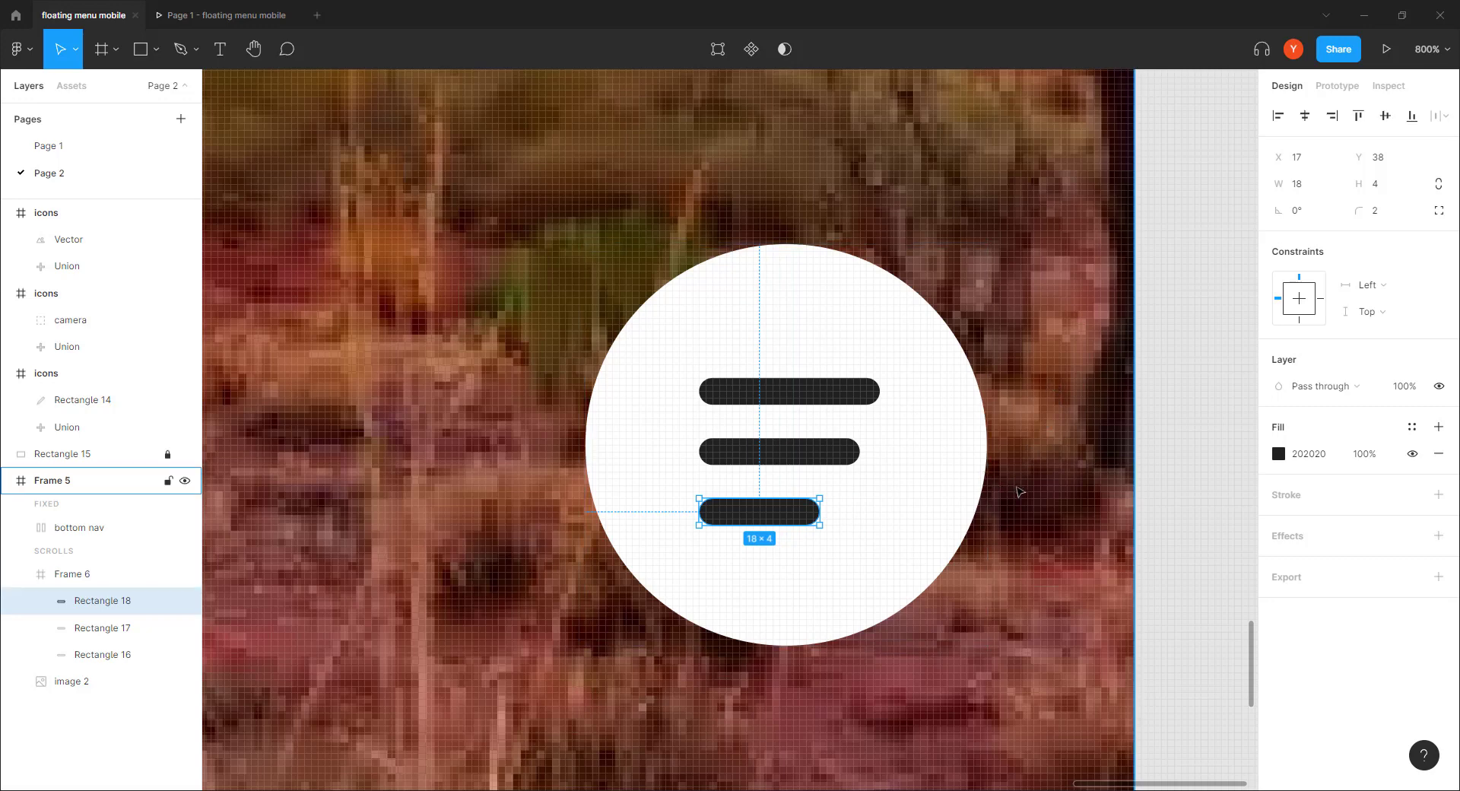
key(ctrl+minus)
key(ctrl+minus)
click(938, 443)
drag(923, 440, 1026, 473)
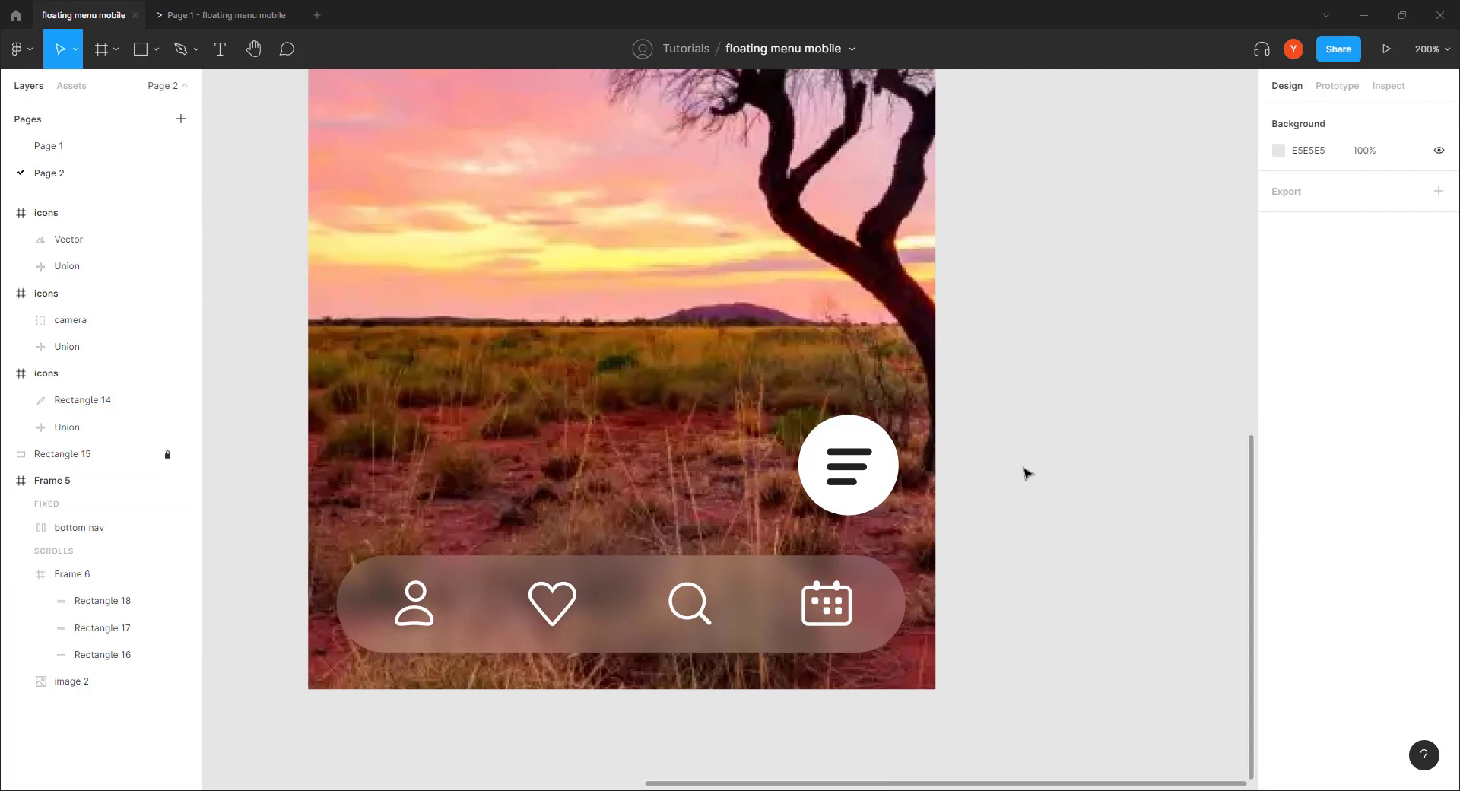
scroll(1004, 482, left, 5)
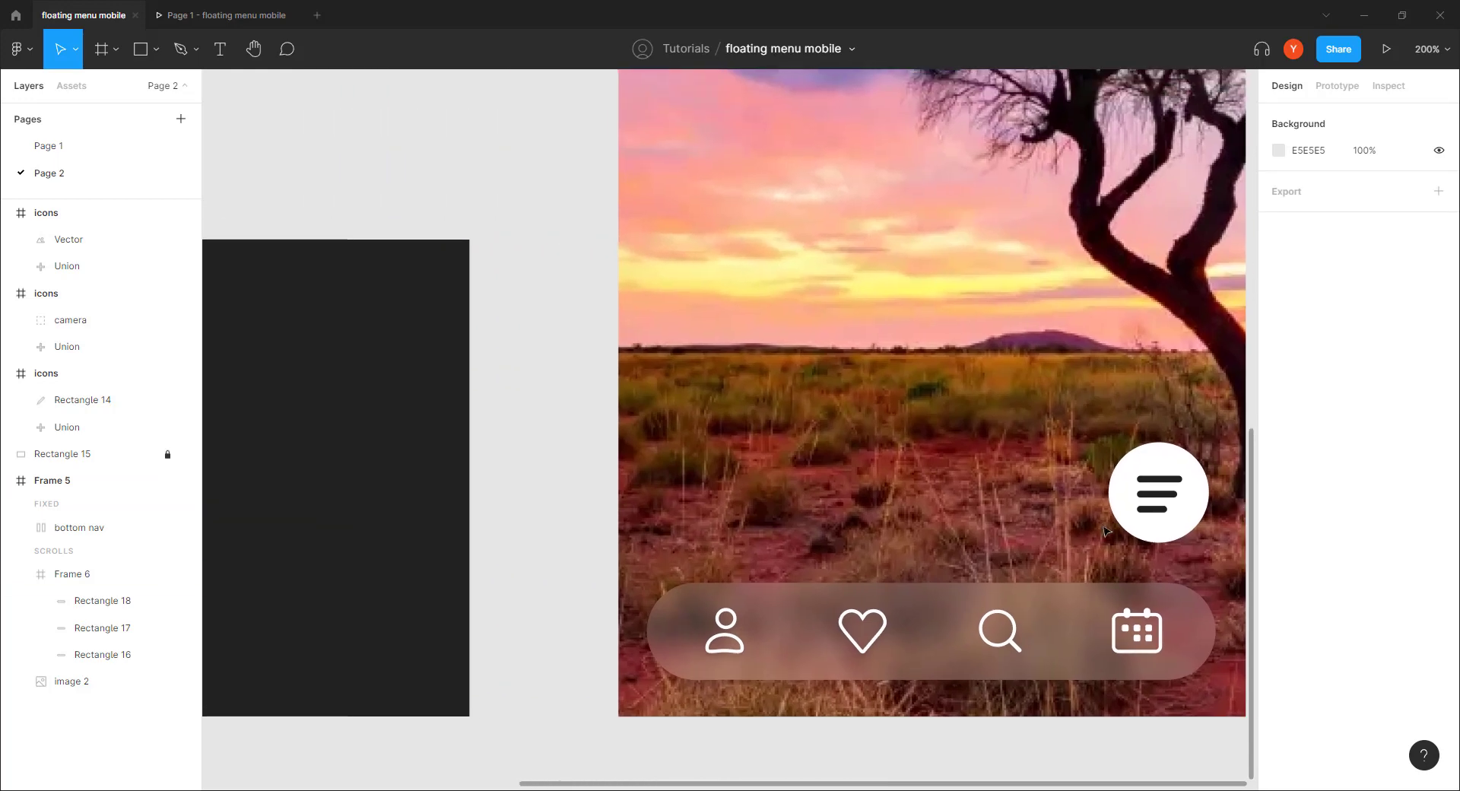
scroll(904, 575, up, 3)
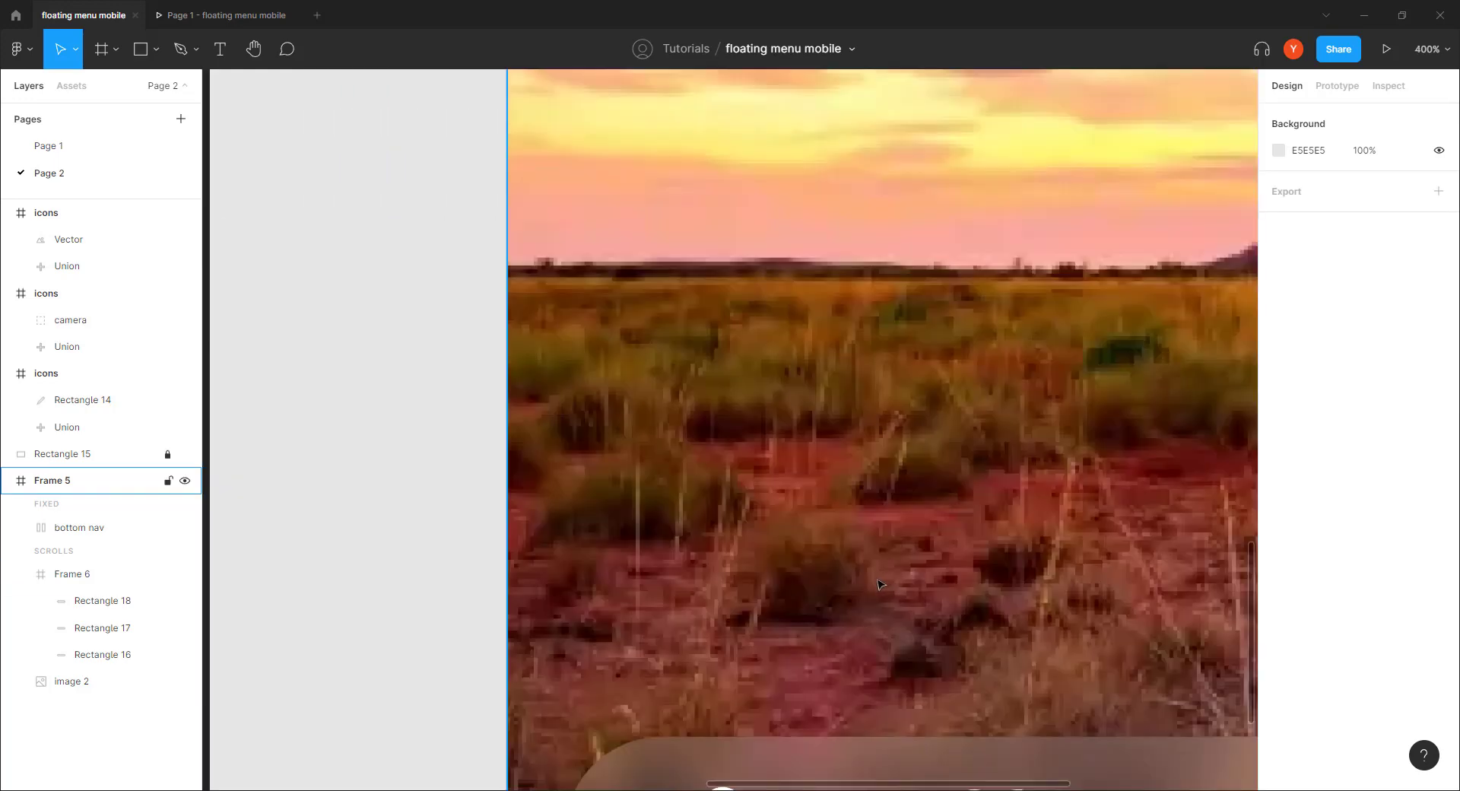
scroll(893, 586, down, 6)
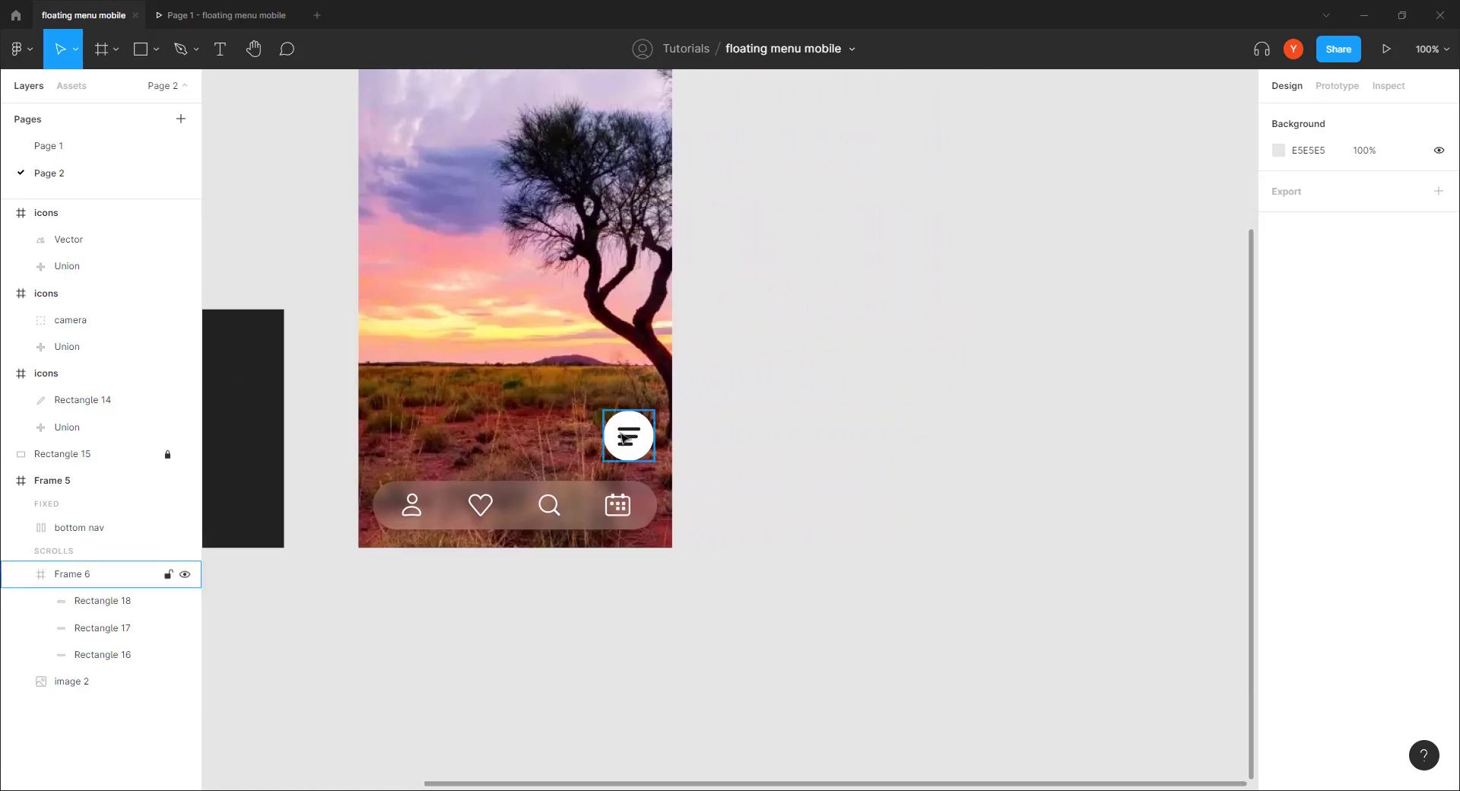
drag(625, 444, 862, 410)
drag(987, 443, 939, 516)
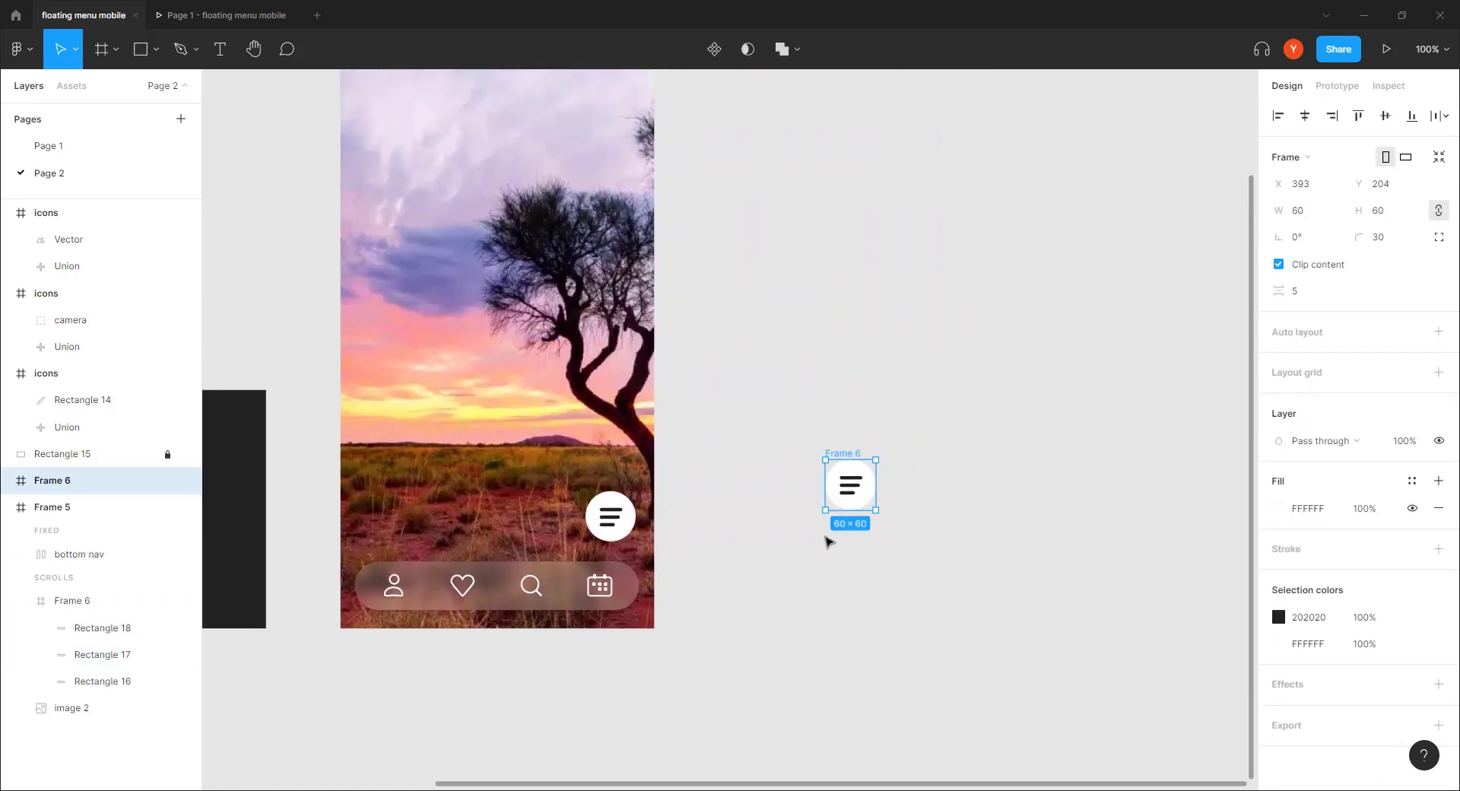
scroll(753, 563, up, 3)
drag(755, 569, 742, 449)
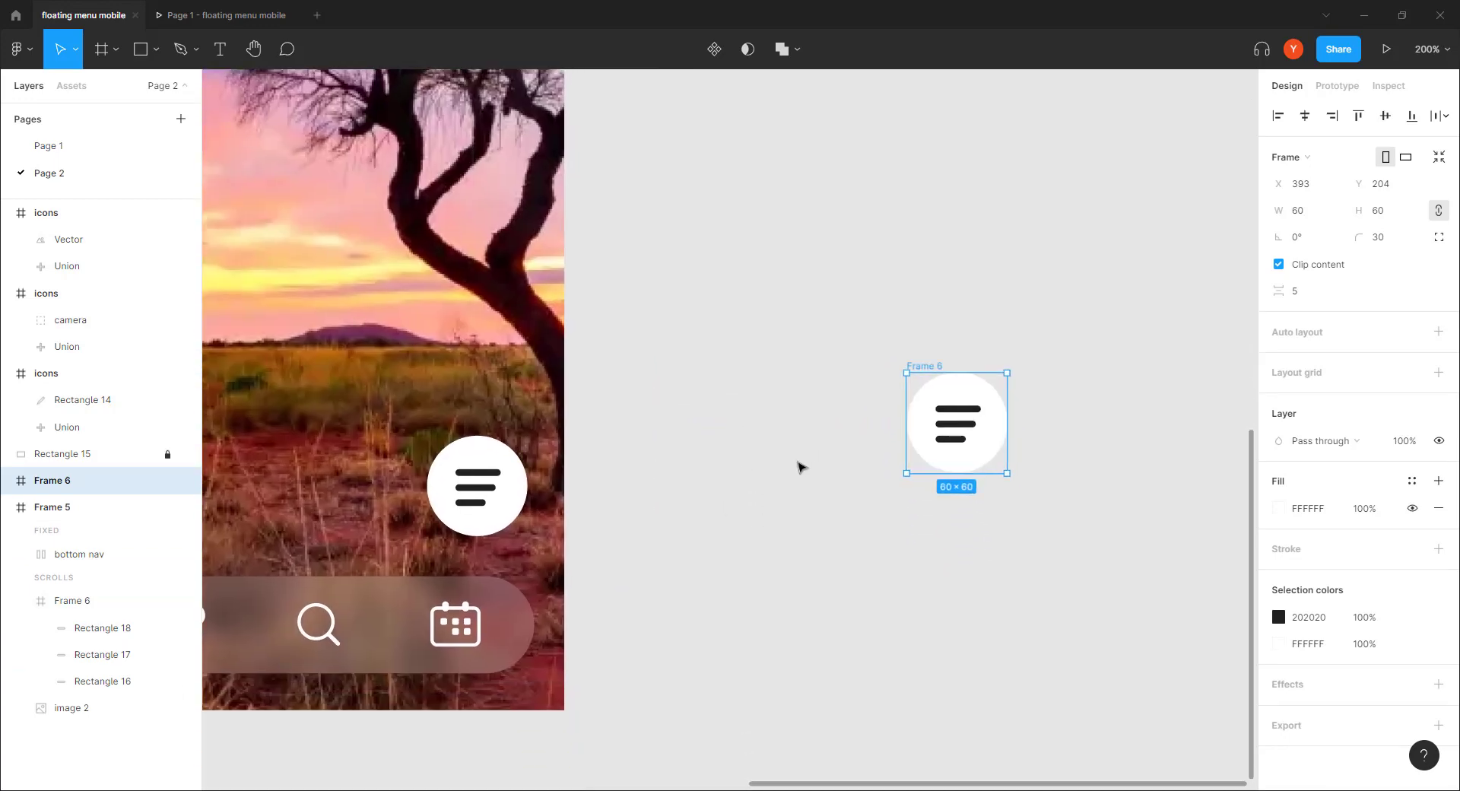
key(Delete)
Step: Add a drop shadow to the round menu button inside the phone frame and set the shadow's opacity to 30%
click(493, 508)
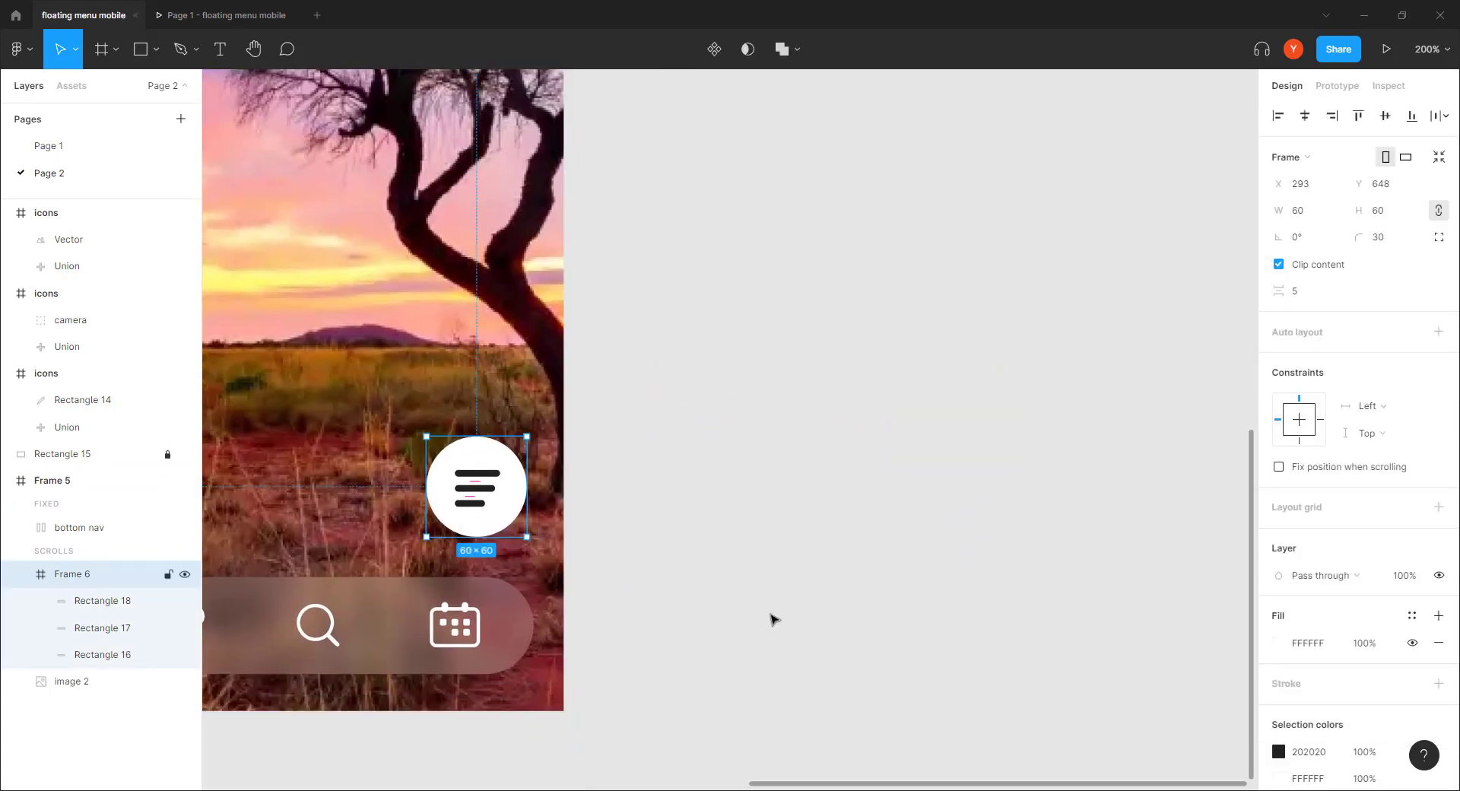
scroll(1247, 456, down, 2)
scroll(1329, 601, down, 3)
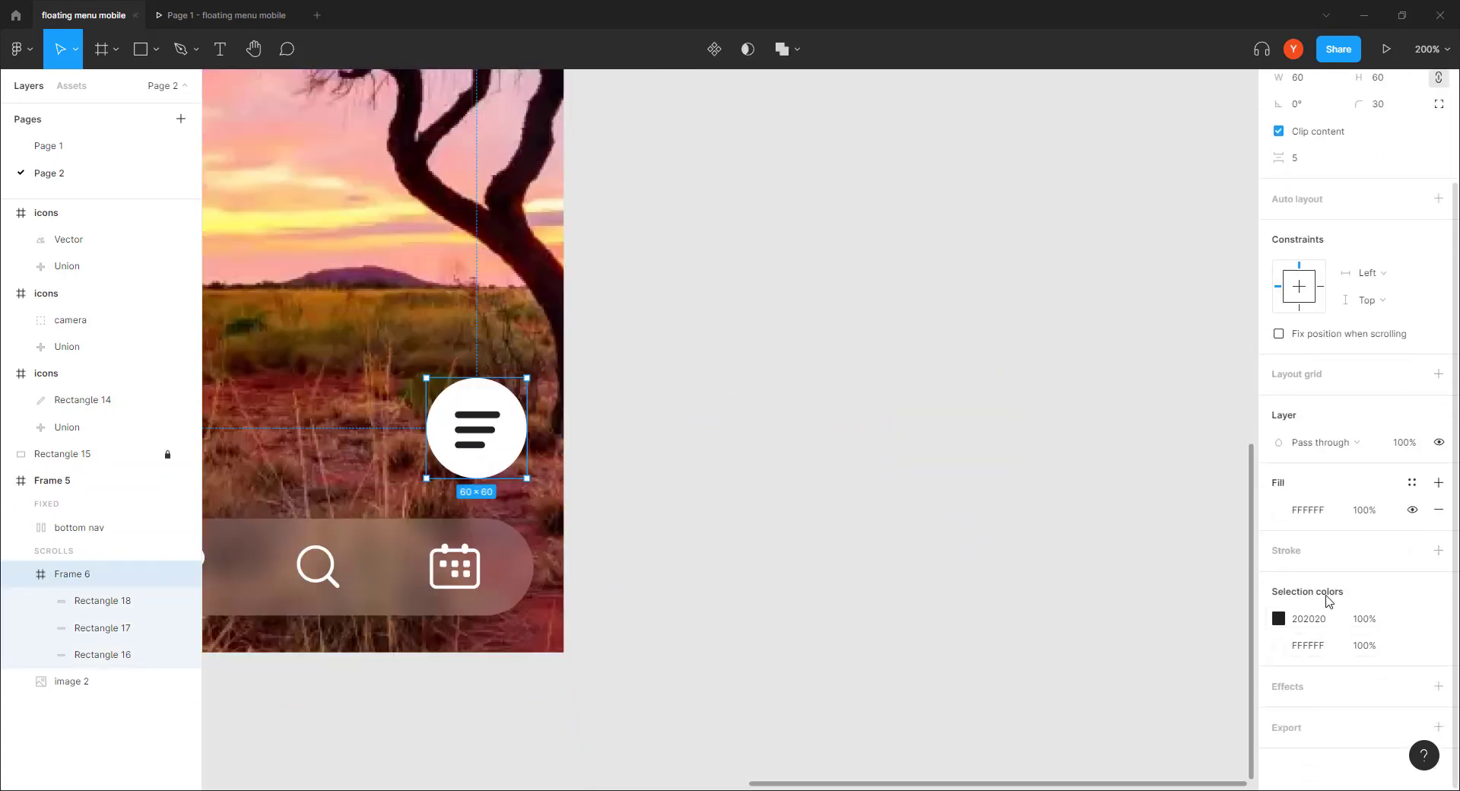
click(1438, 686)
click(1279, 713)
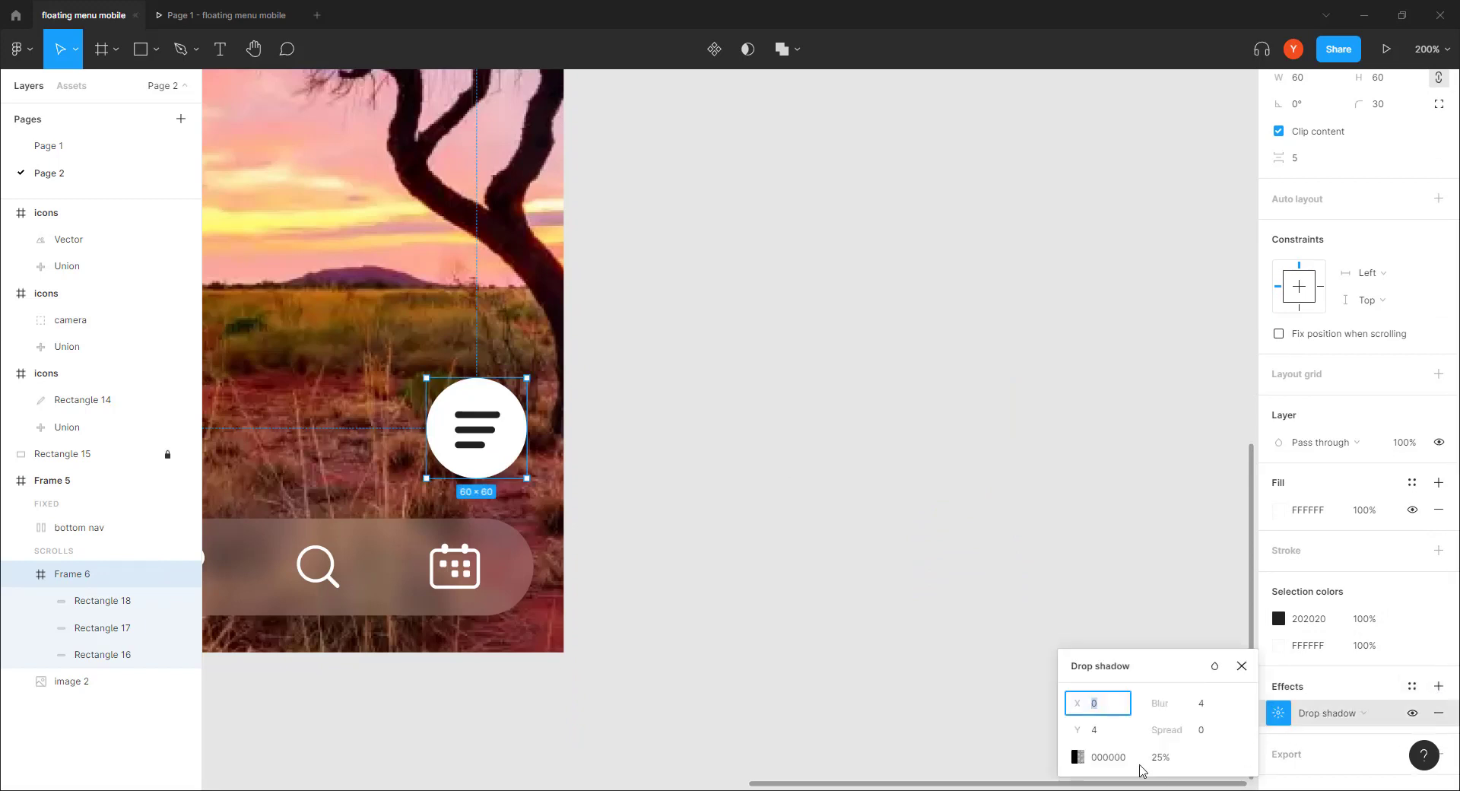
click(1163, 757)
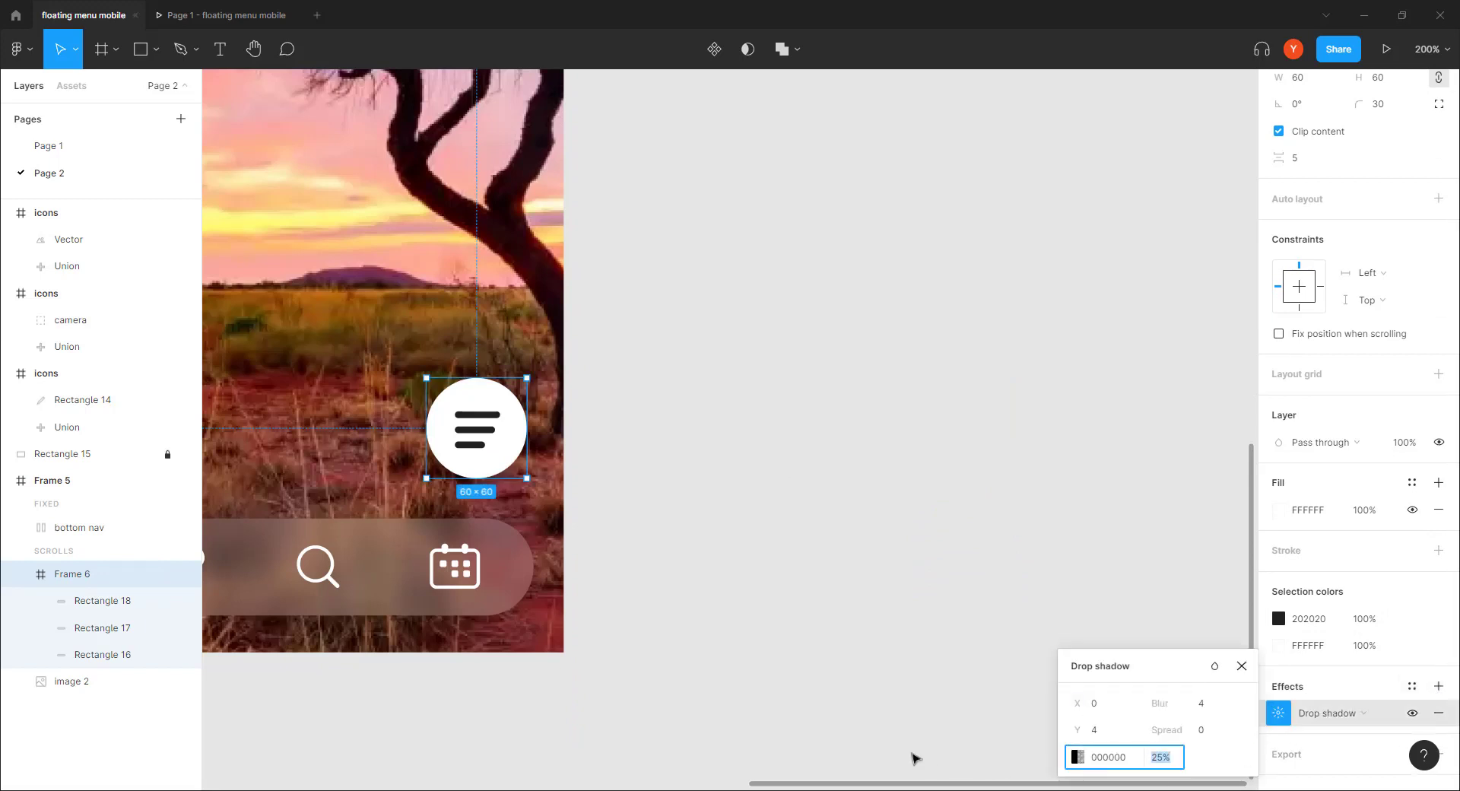
text(30)
key(Tab)
key(Tab)
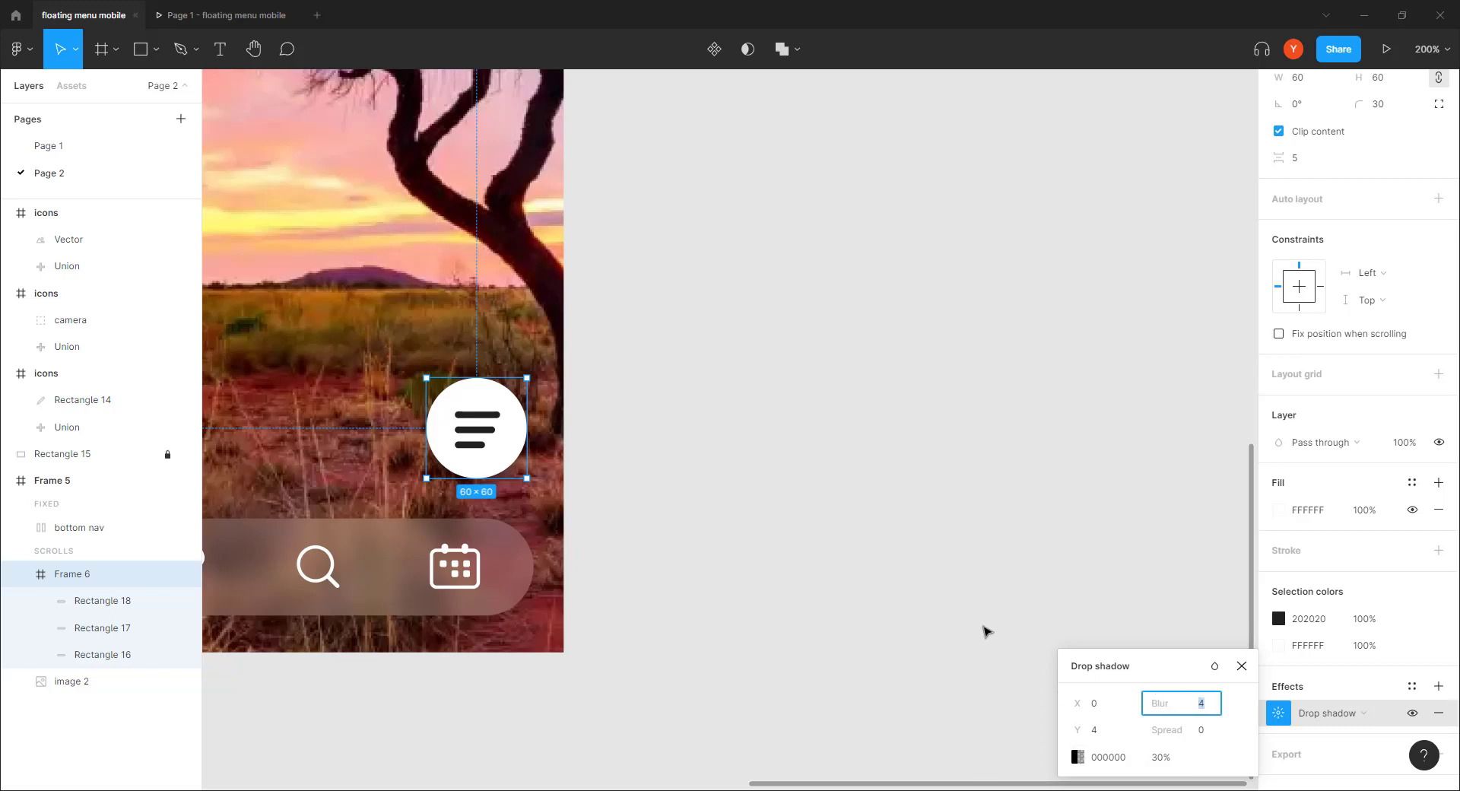
click(902, 453)
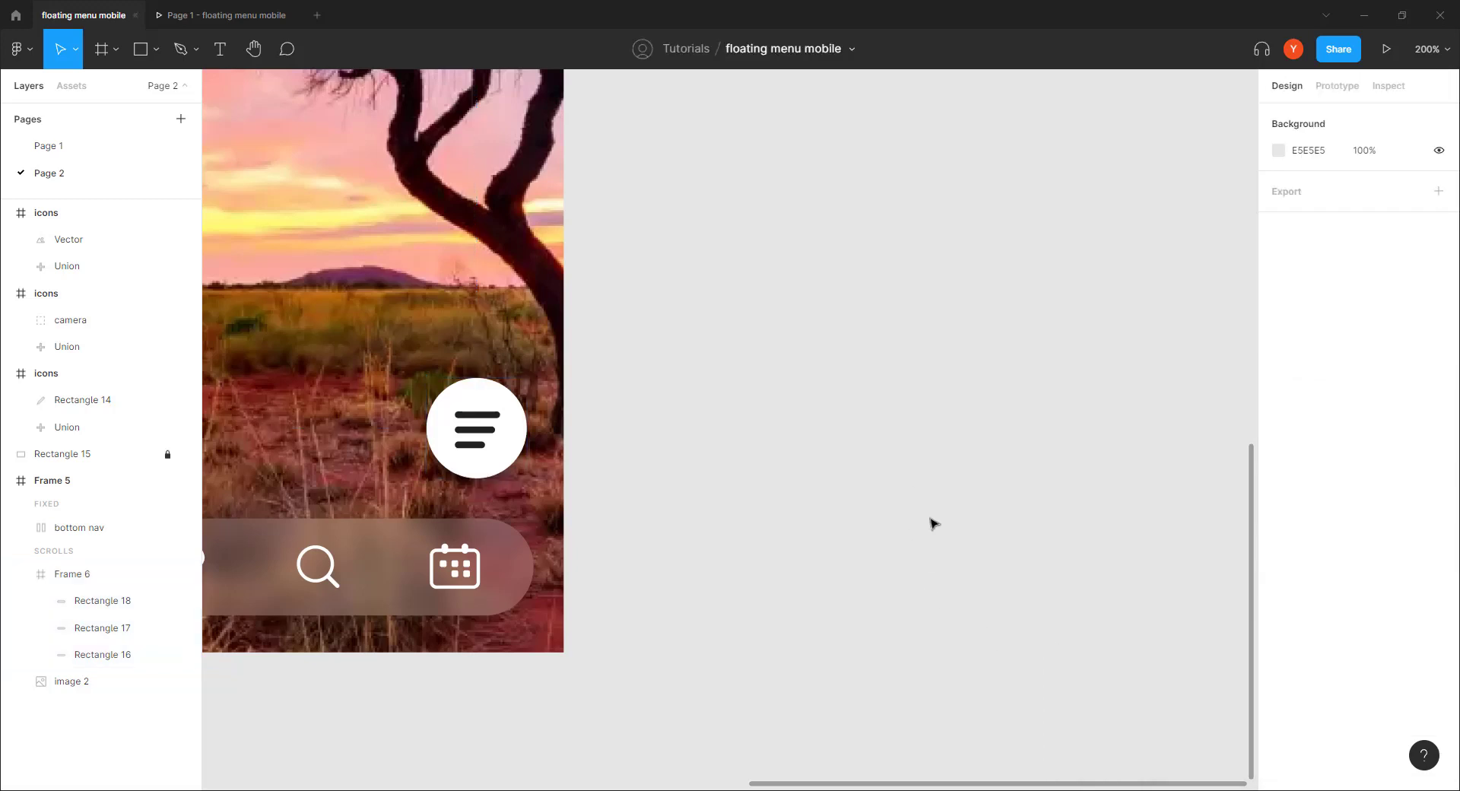
Step: Toggle the visibility of the round button's drop shadow to check its effect against the photo
click(514, 463)
scroll(1330, 700, down, 3)
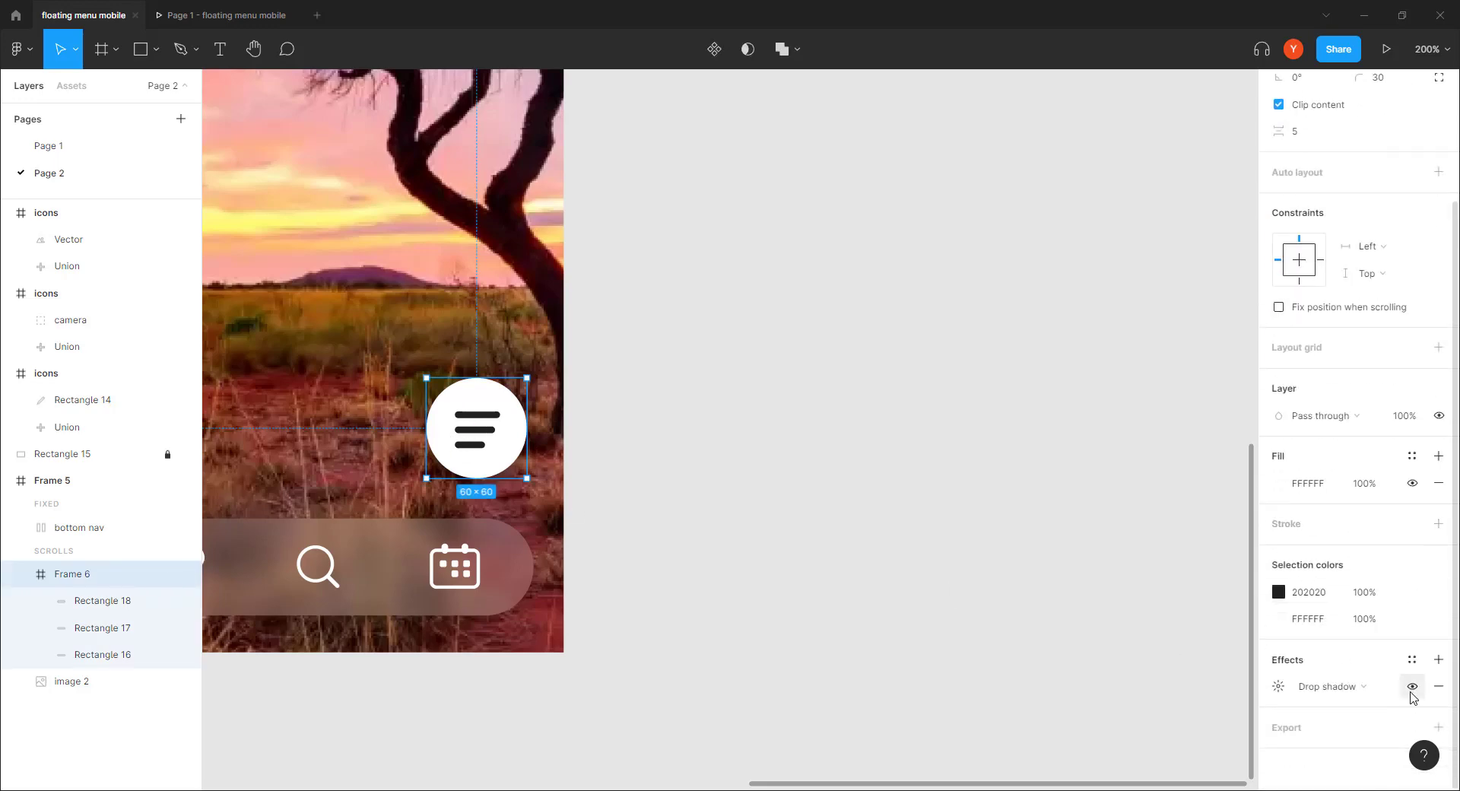
click(1413, 687)
click(1024, 606)
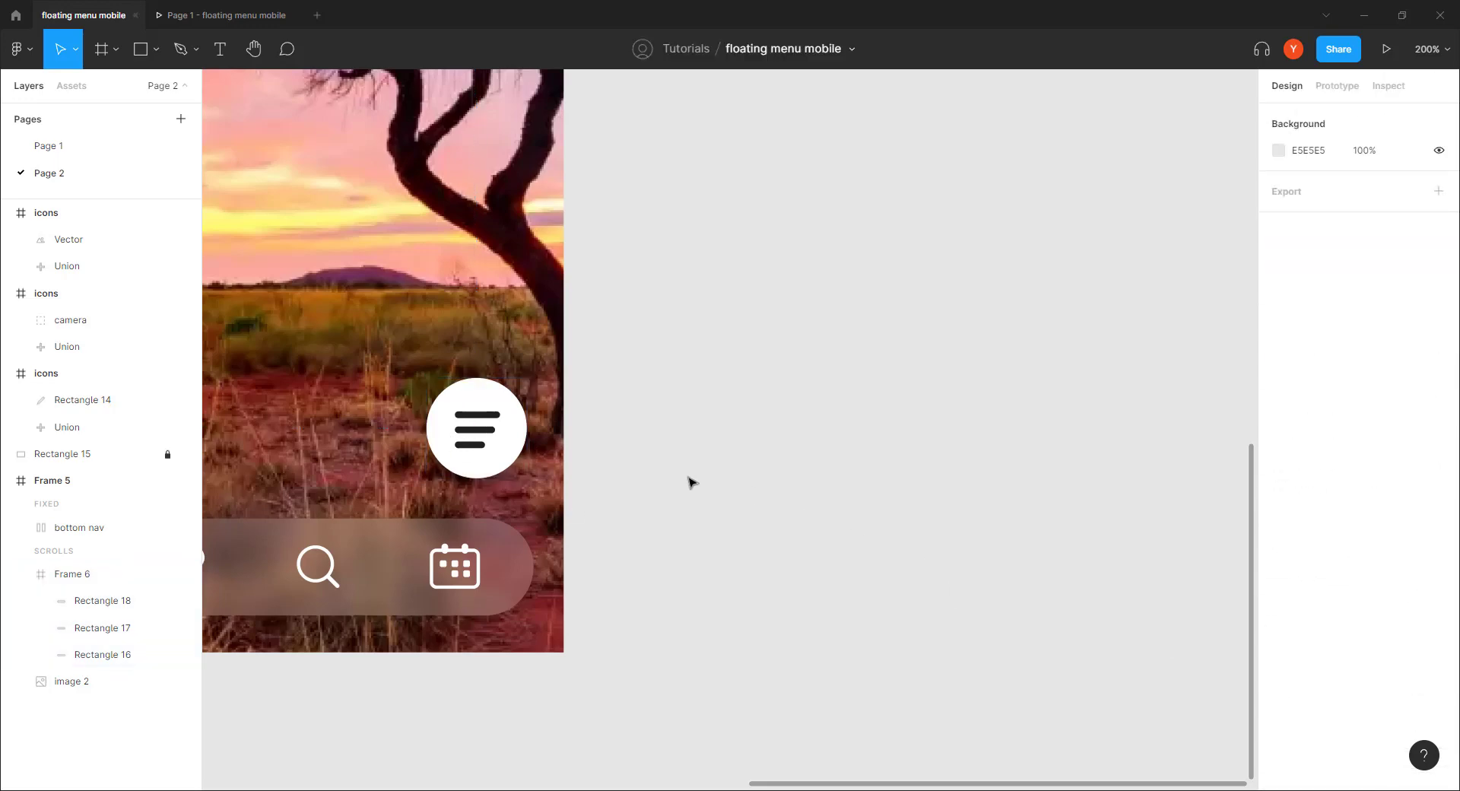
Step: Duplicate the round menu button onto the empty canvas beside the phone frame and rename the copy "fab / ham"
drag(447, 450, 852, 457)
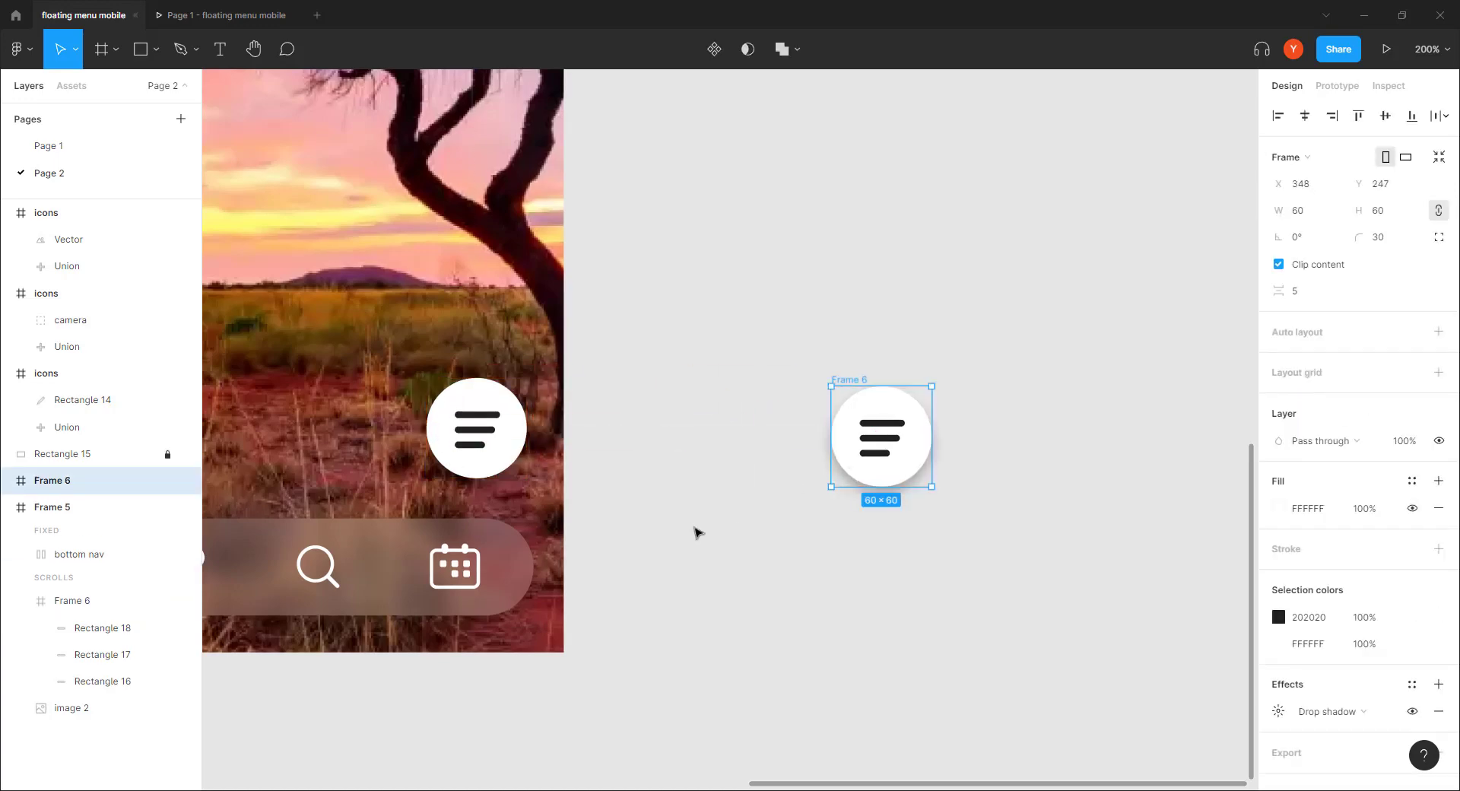
drag(694, 528, 688, 570)
key(ctrl+minus)
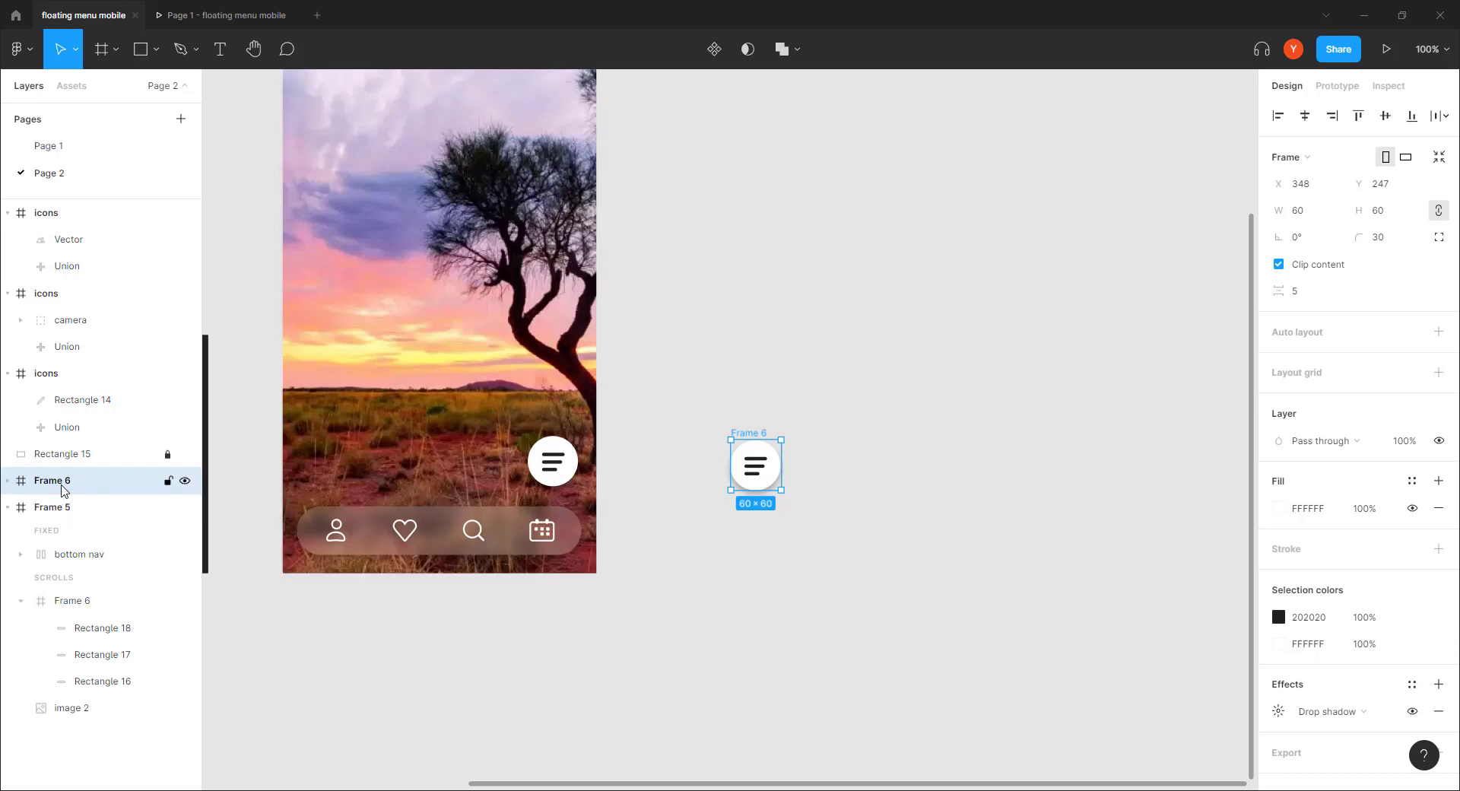
double_click(61, 487)
text(fab / ham)
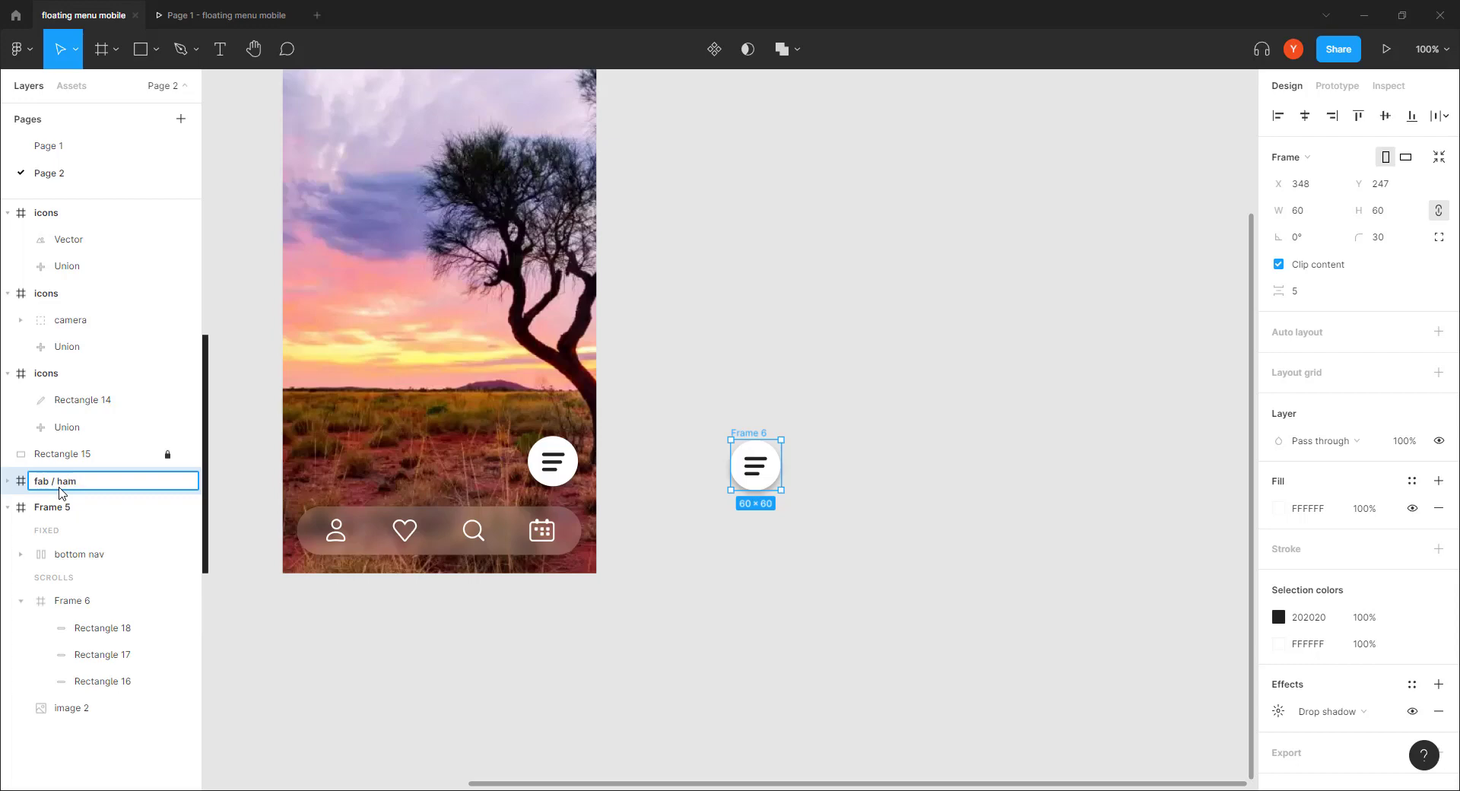
key(Return)
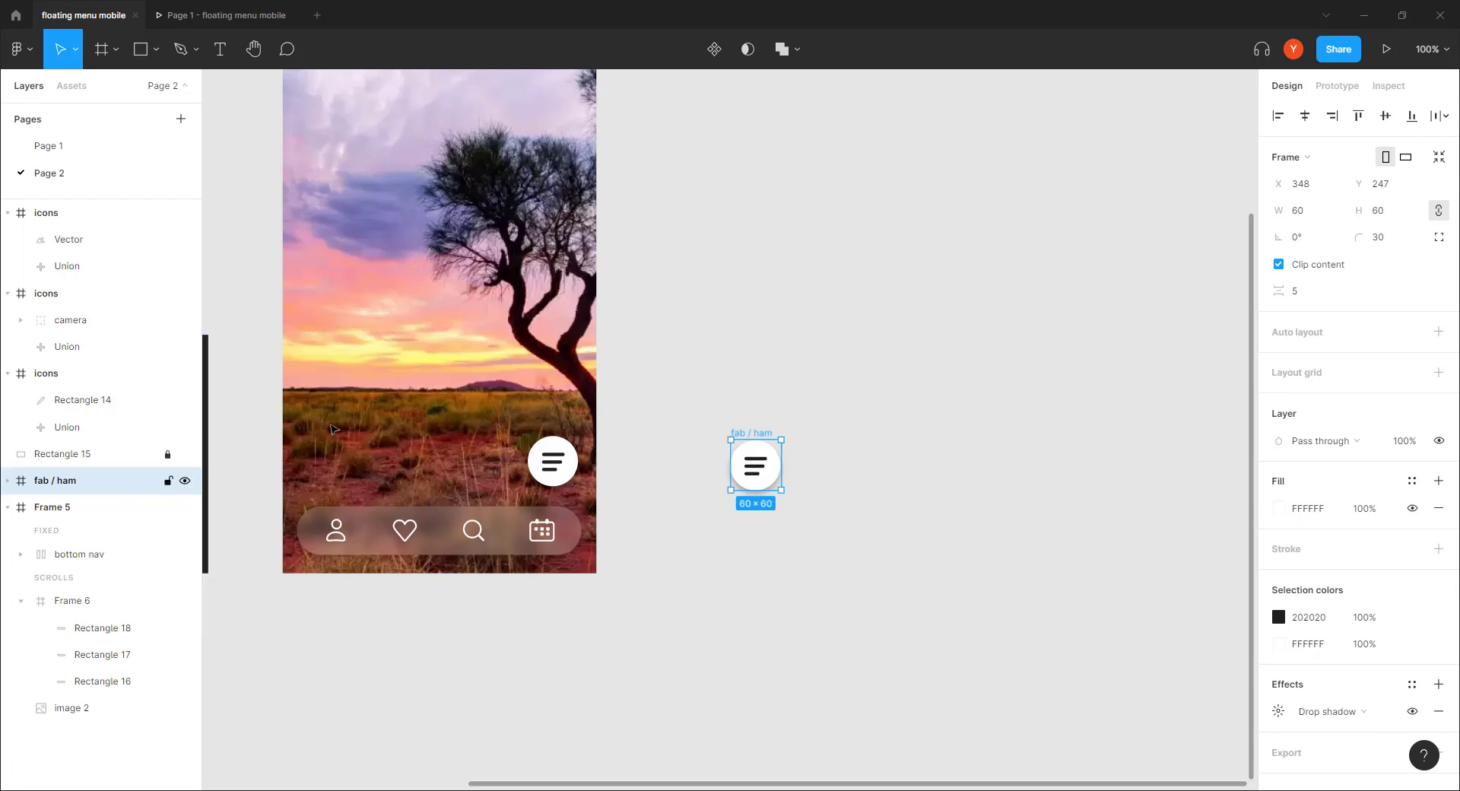
Step: Duplicate the fab / ham button to its right on the same level and rename the copy "fab / x"
drag(756, 436, 865, 436)
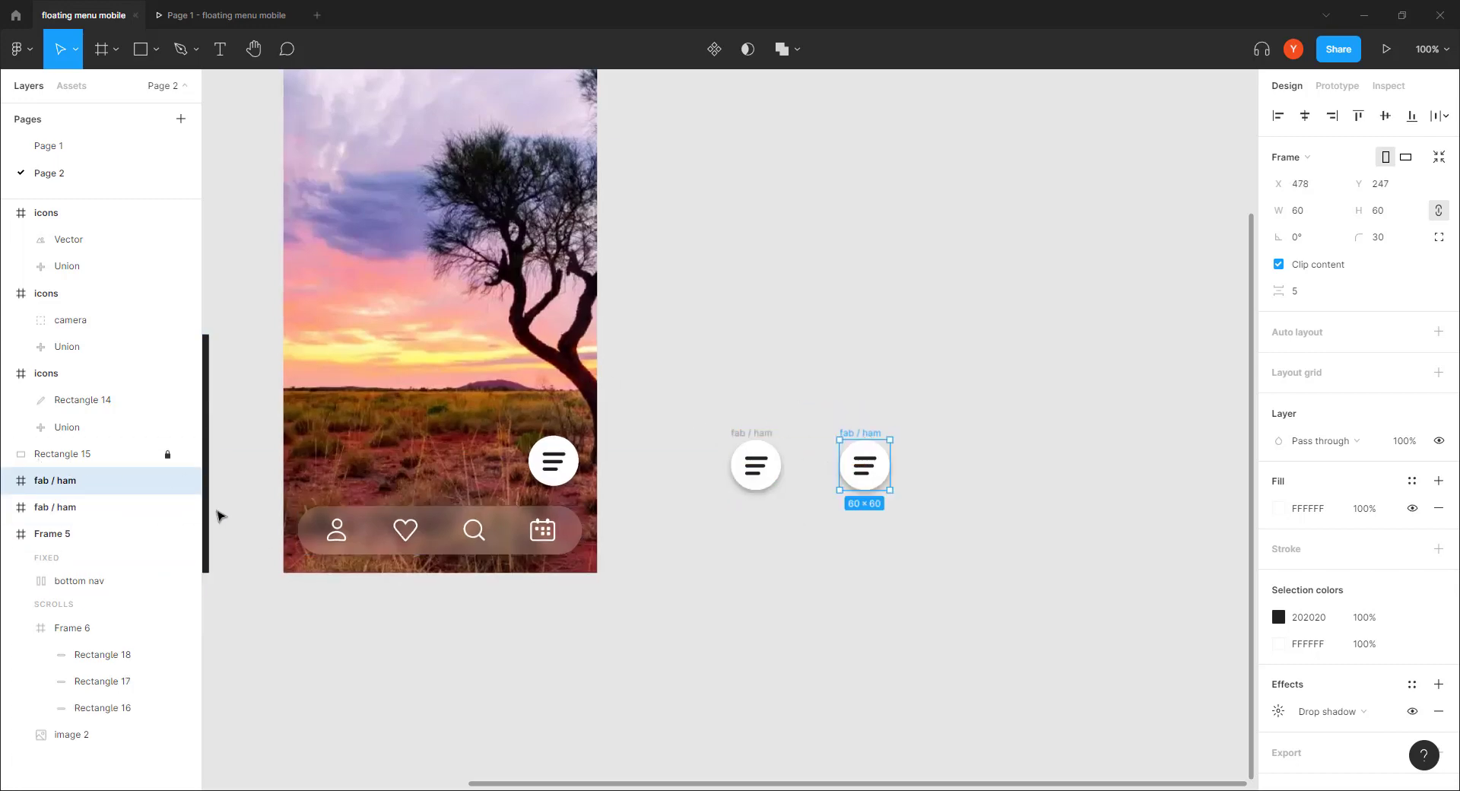
double_click(65, 491)
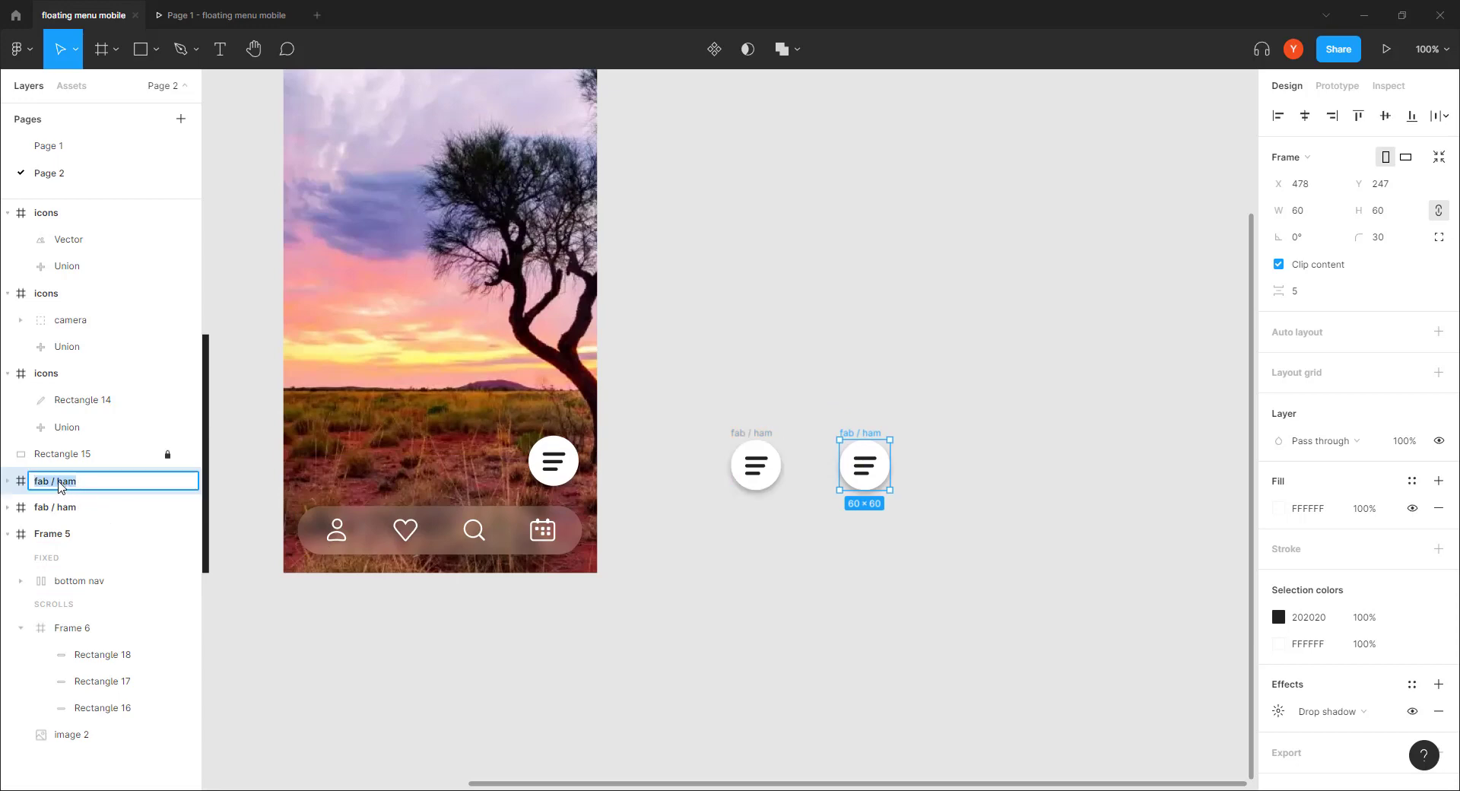
double_click(64, 481)
text(x)
key(Return)
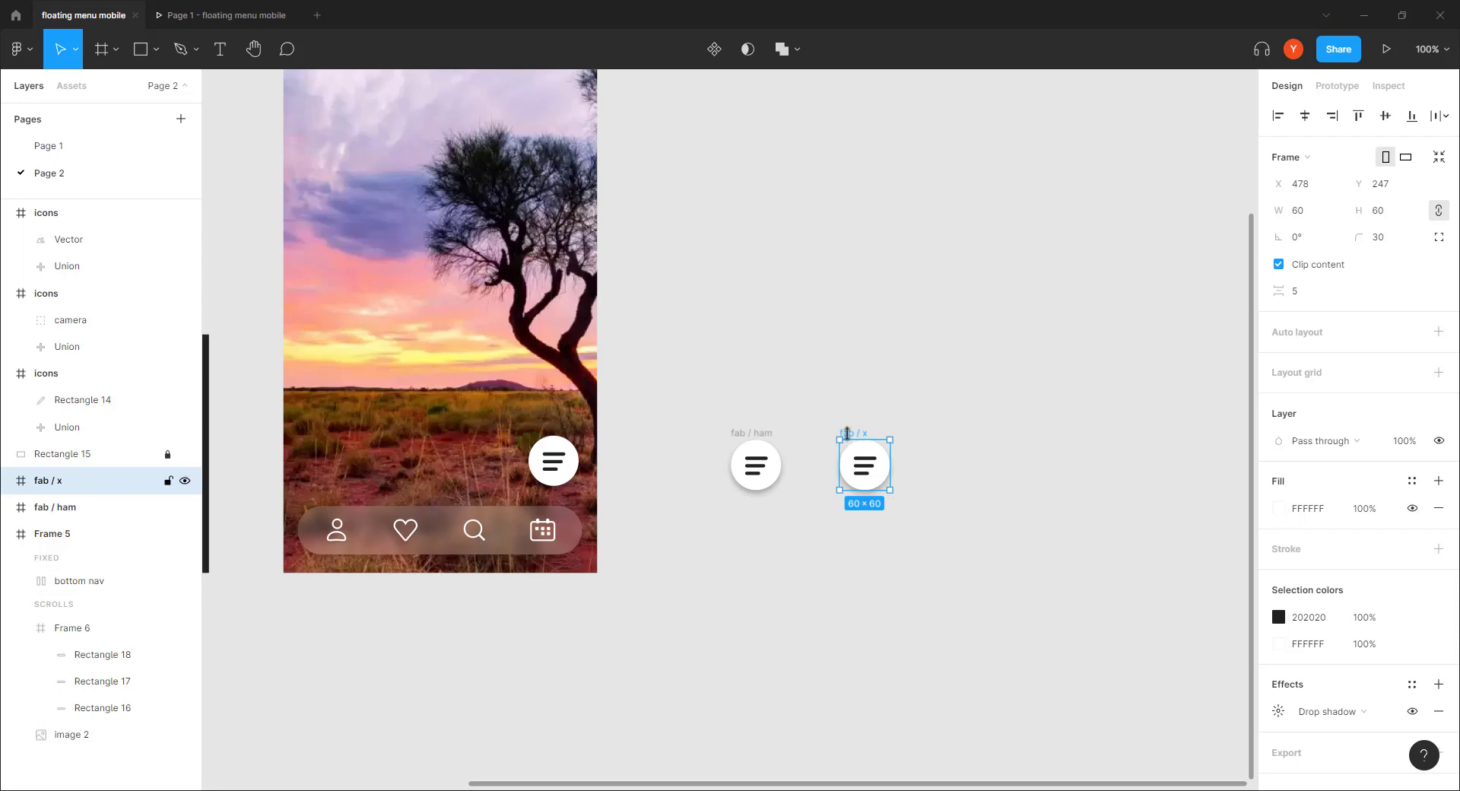
Step: Set the layer opacity of the middle bar in the fab / x button to 0%
scroll(833, 429, up, 6)
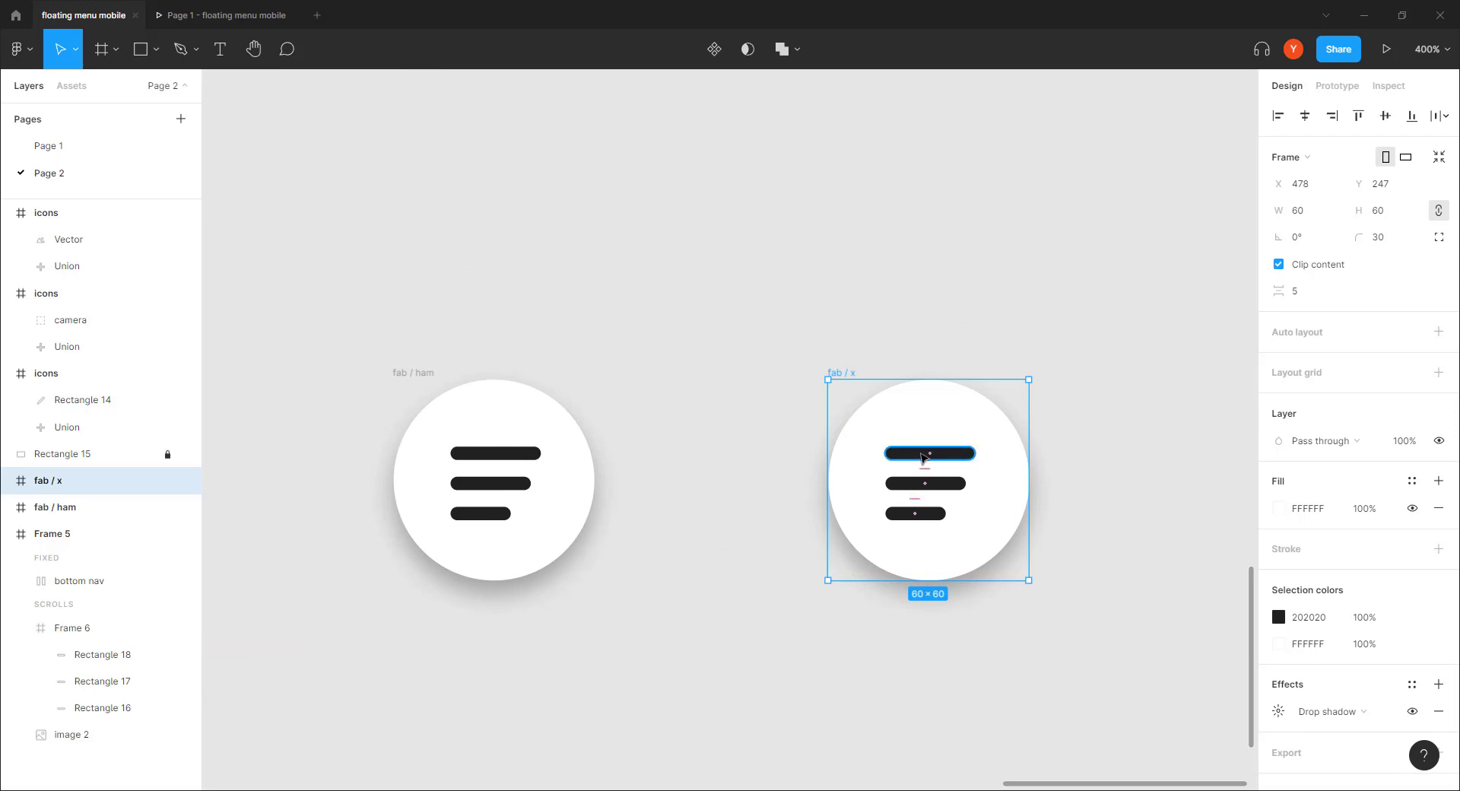
click(916, 484)
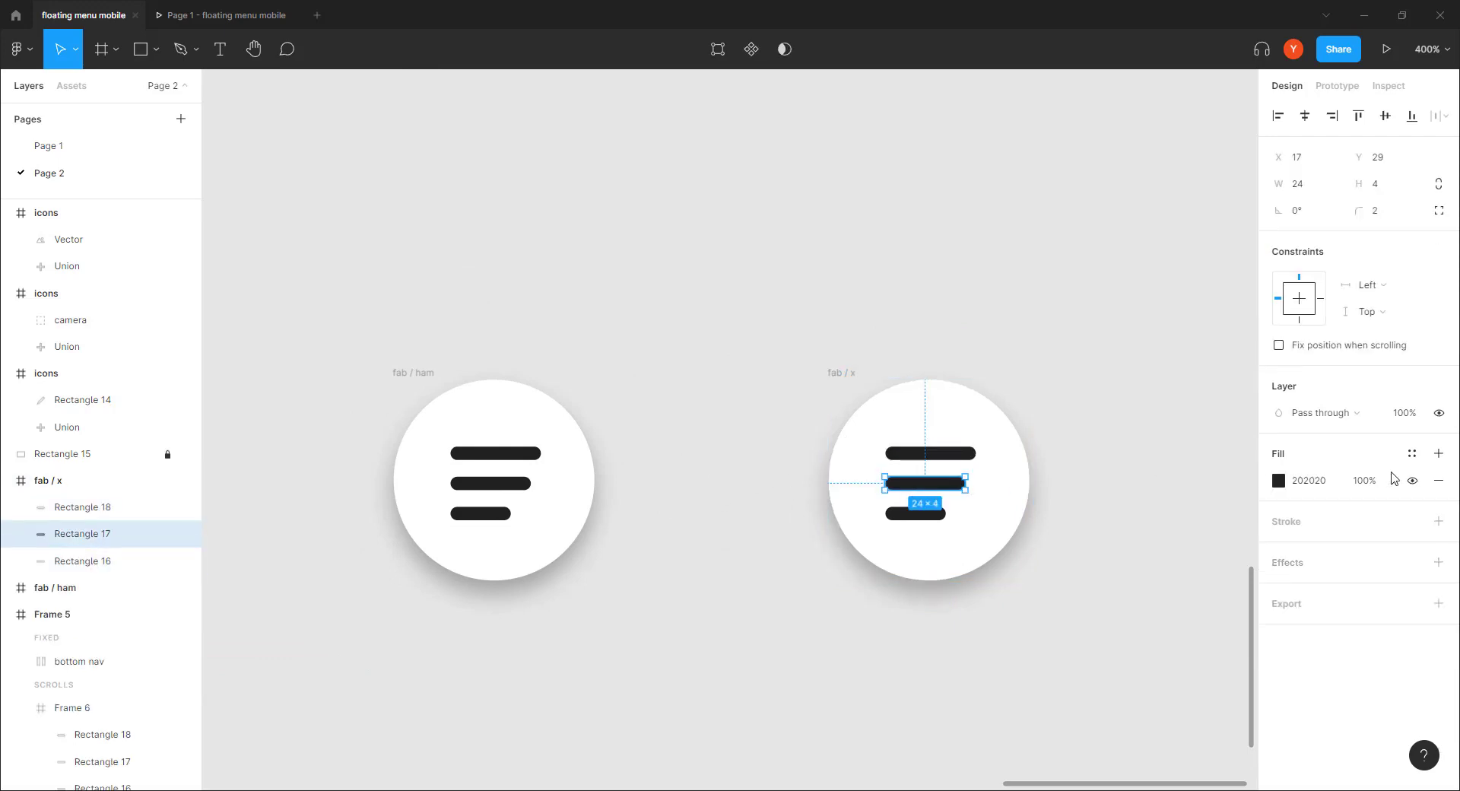
click(1404, 413)
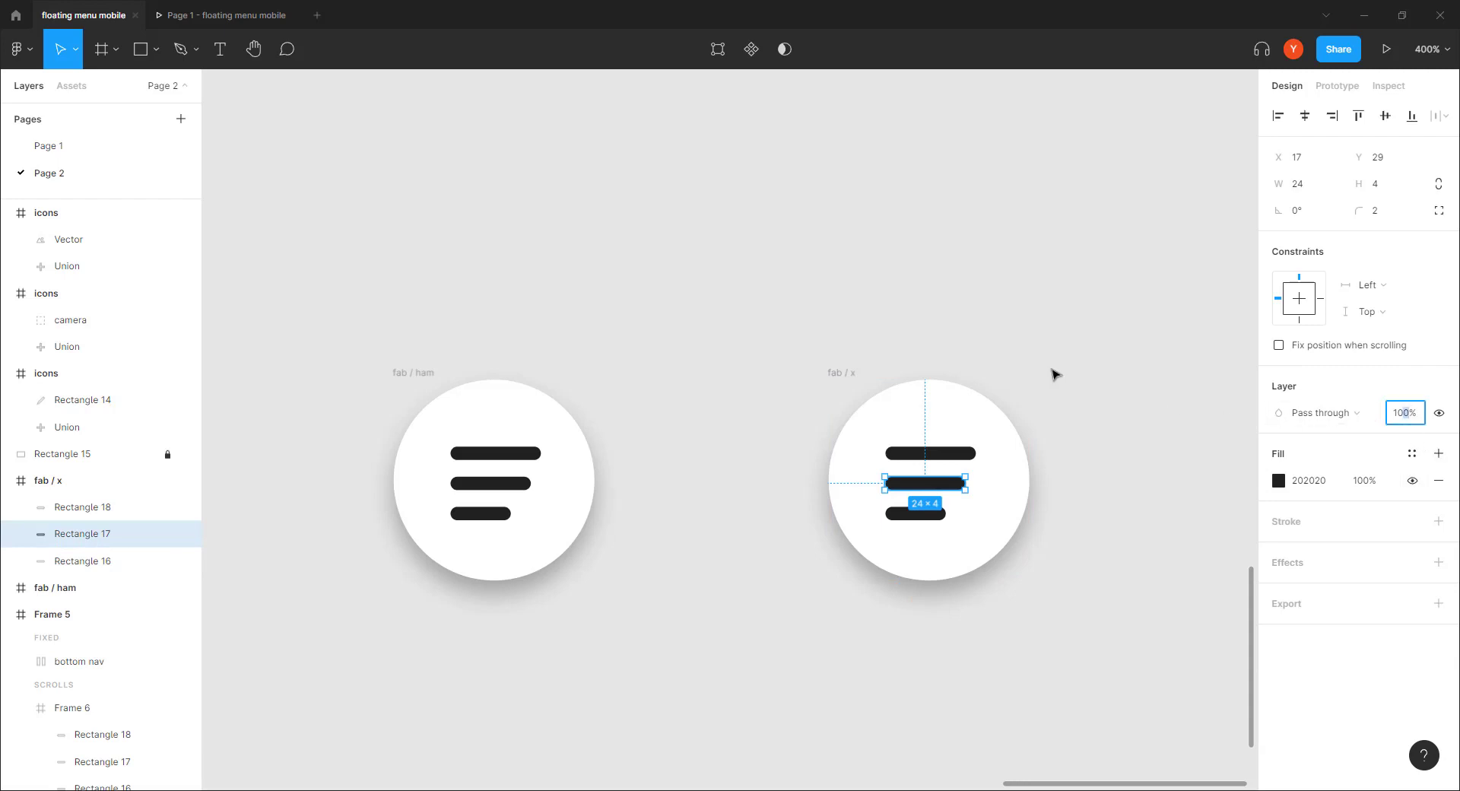
click(1408, 418)
text(0)
key(Return)
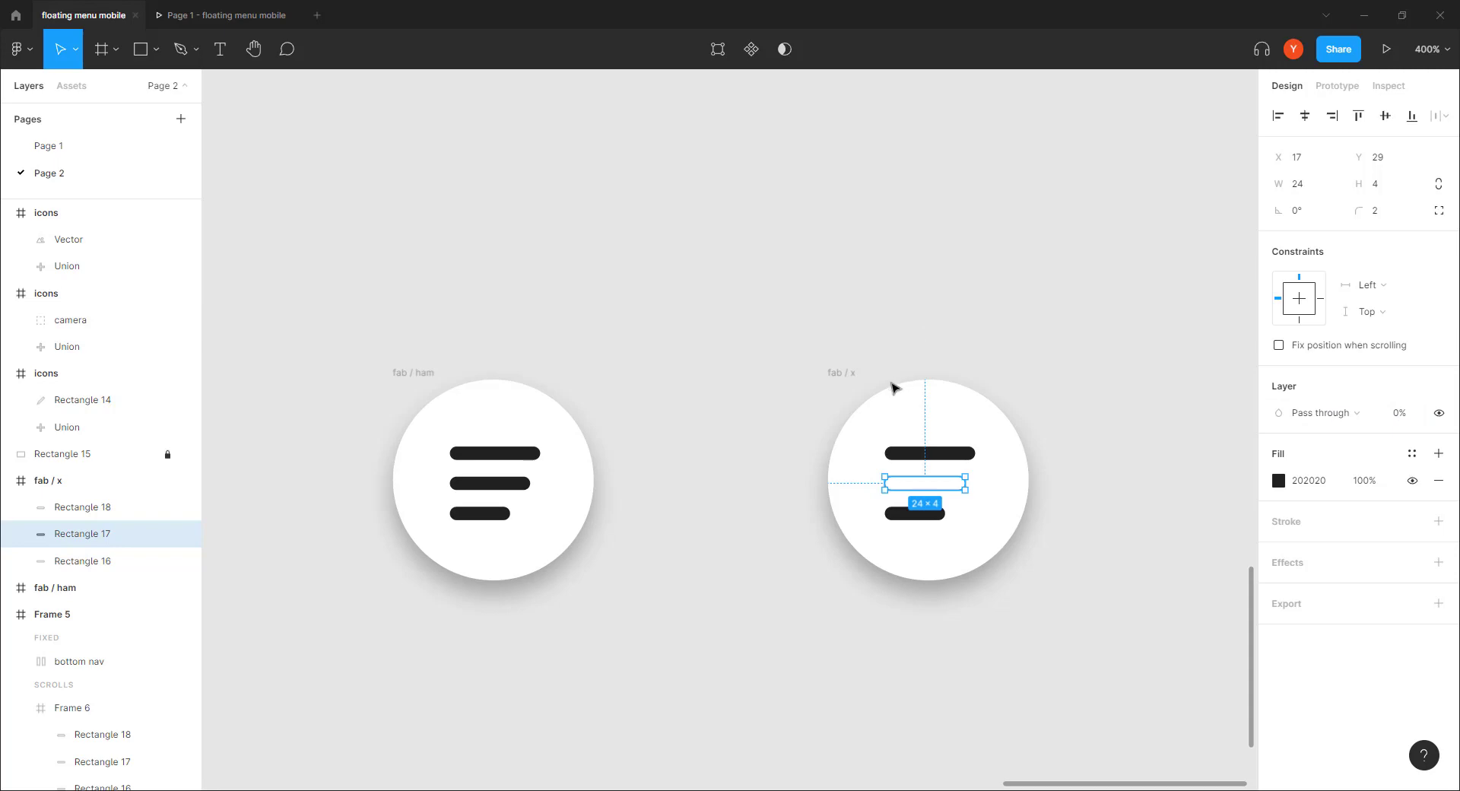
Step: Widen the bottom bar in the fab / x button to 27 so it matches the top bar's width
scroll(892, 388, up, 5)
click(878, 543)
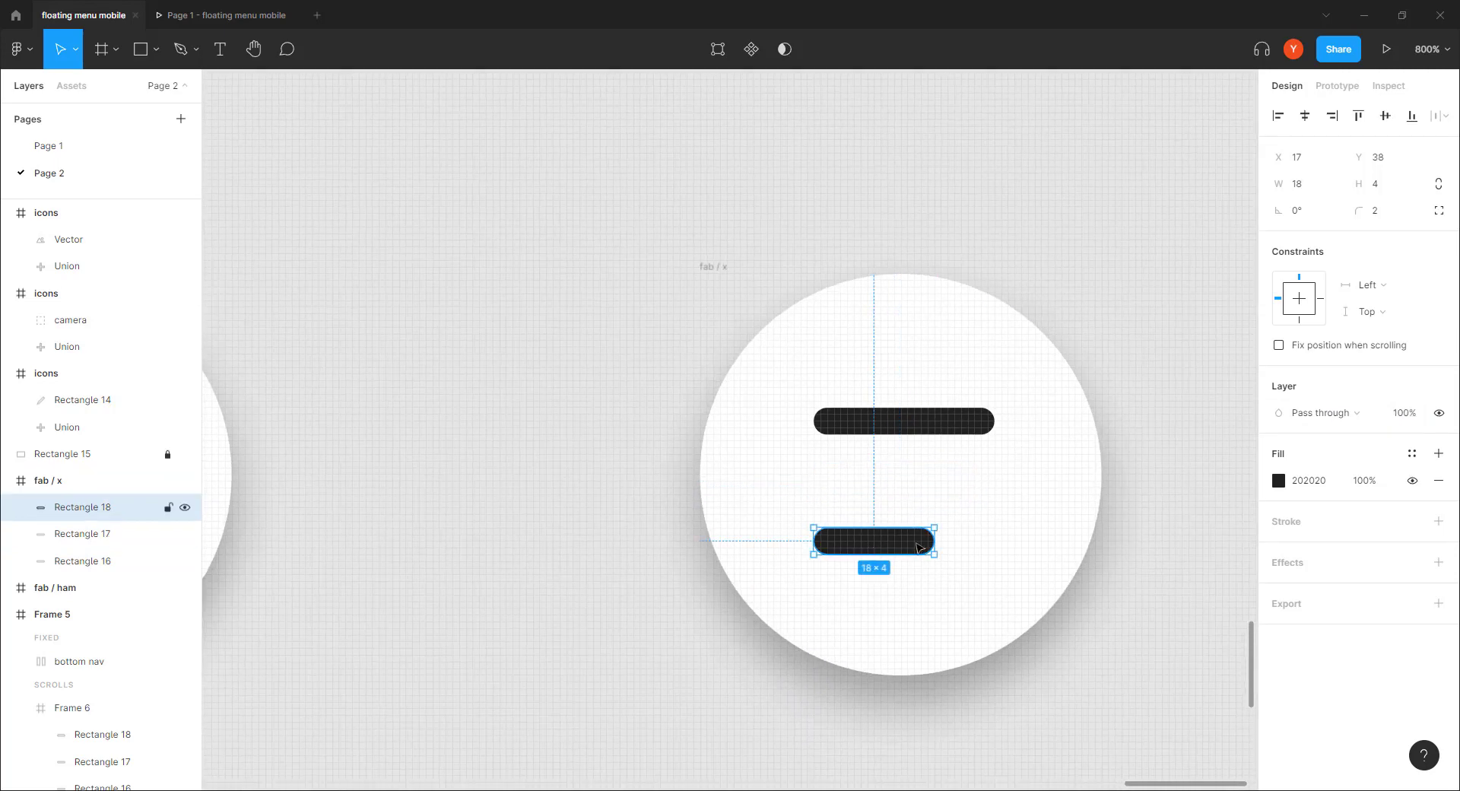
drag(935, 541, 995, 542)
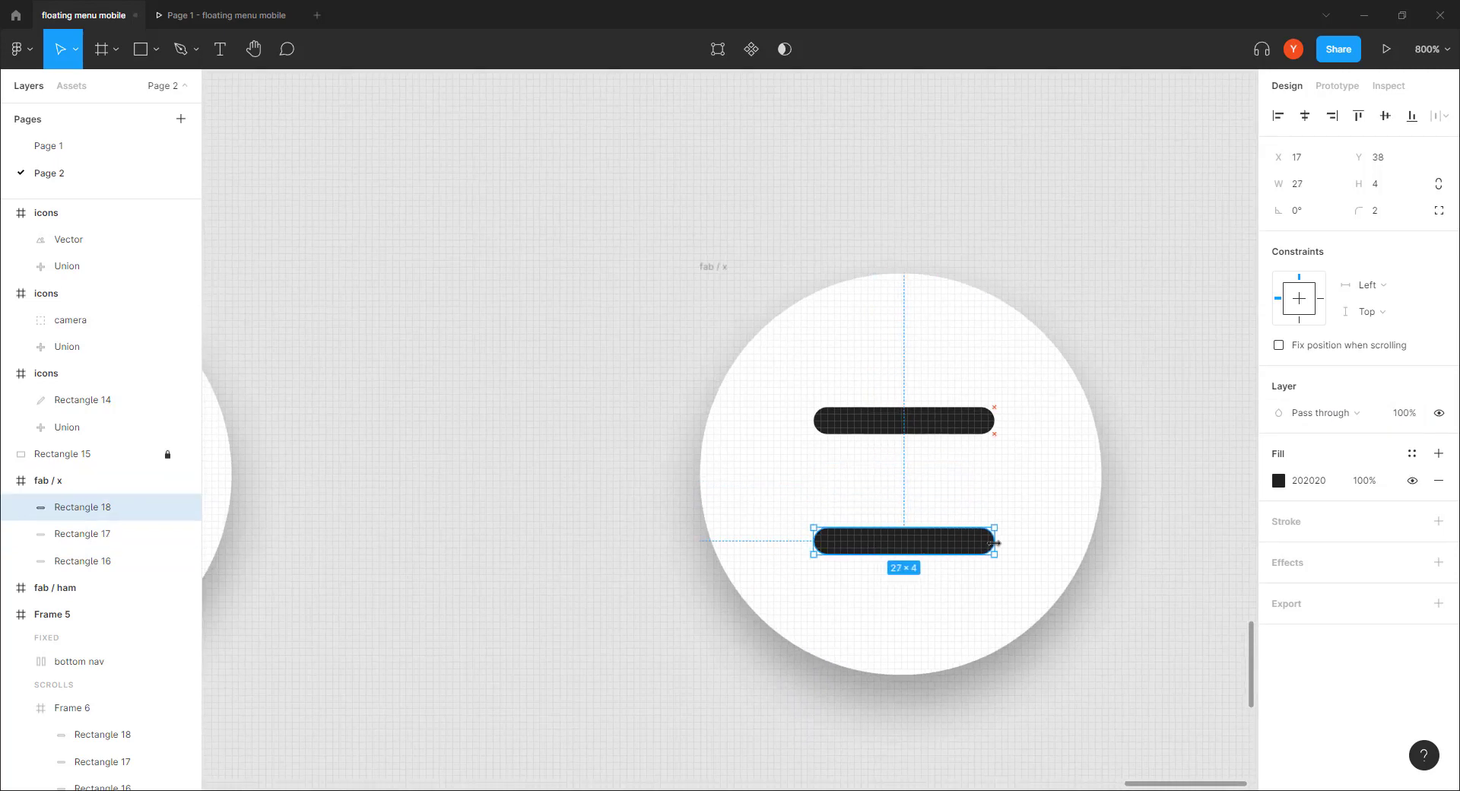
Step: Try a 45° rotation on the top bar of the fab / x button and undo it
click(931, 423)
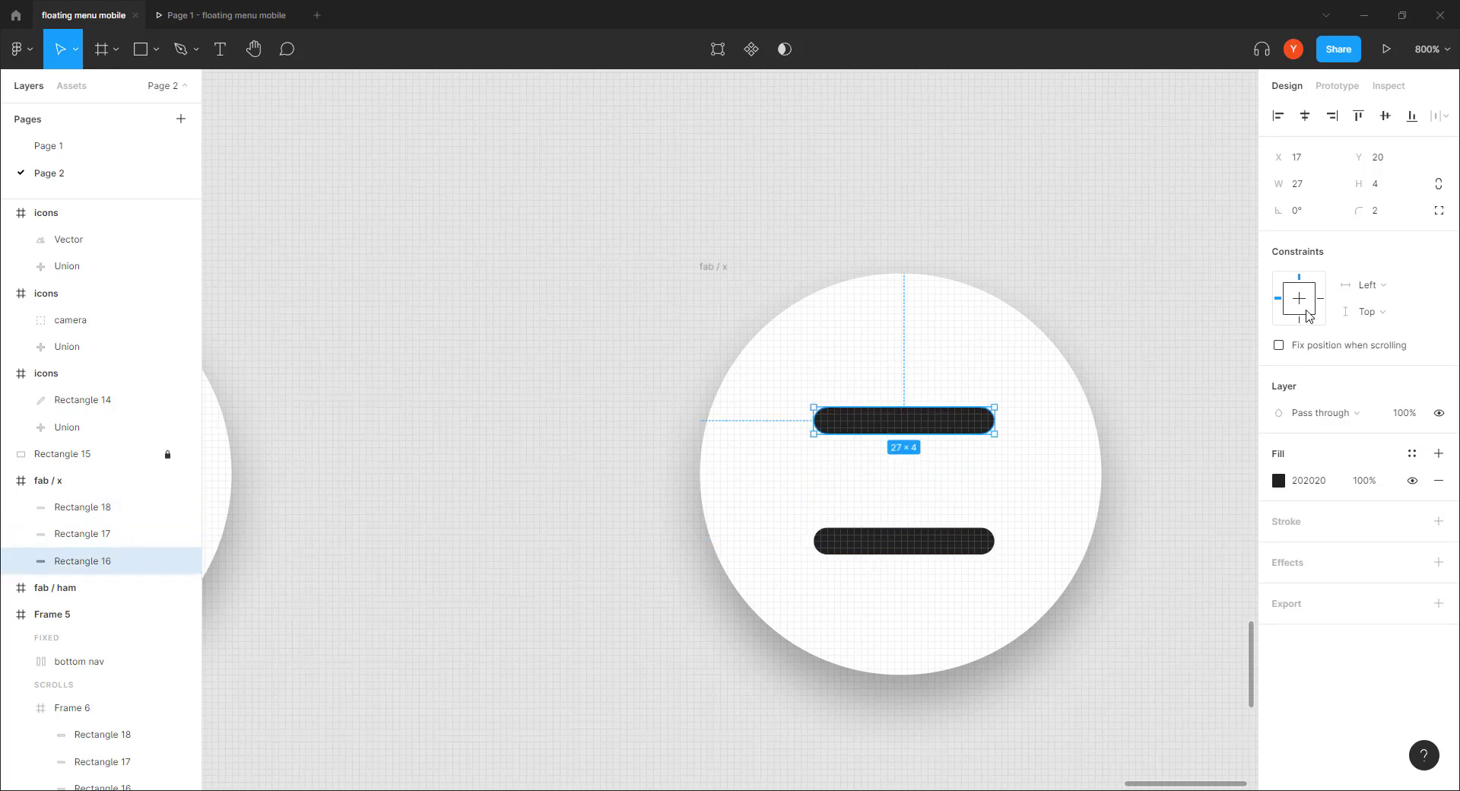
click(1302, 213)
key(Return)
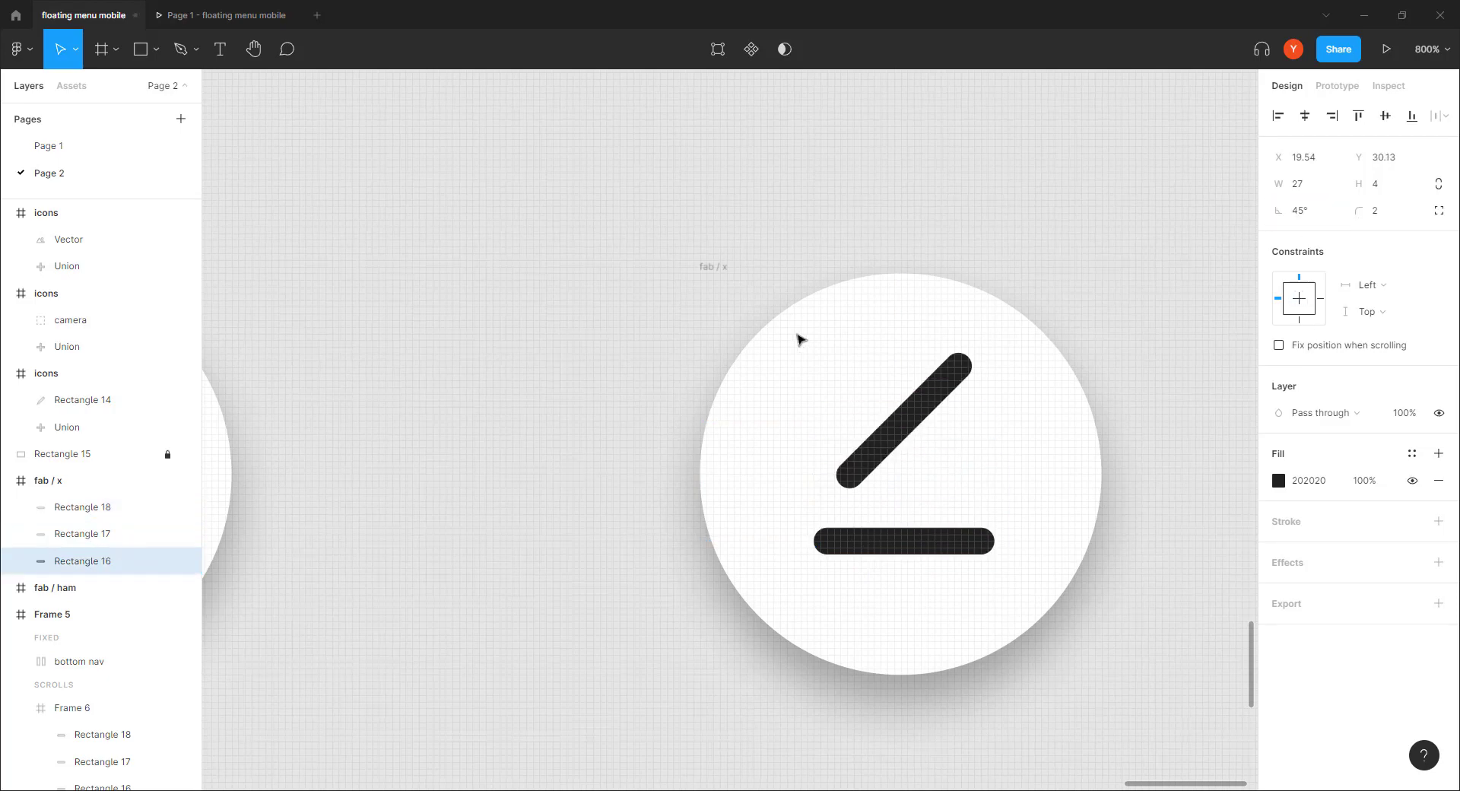
key(ctrl+z)
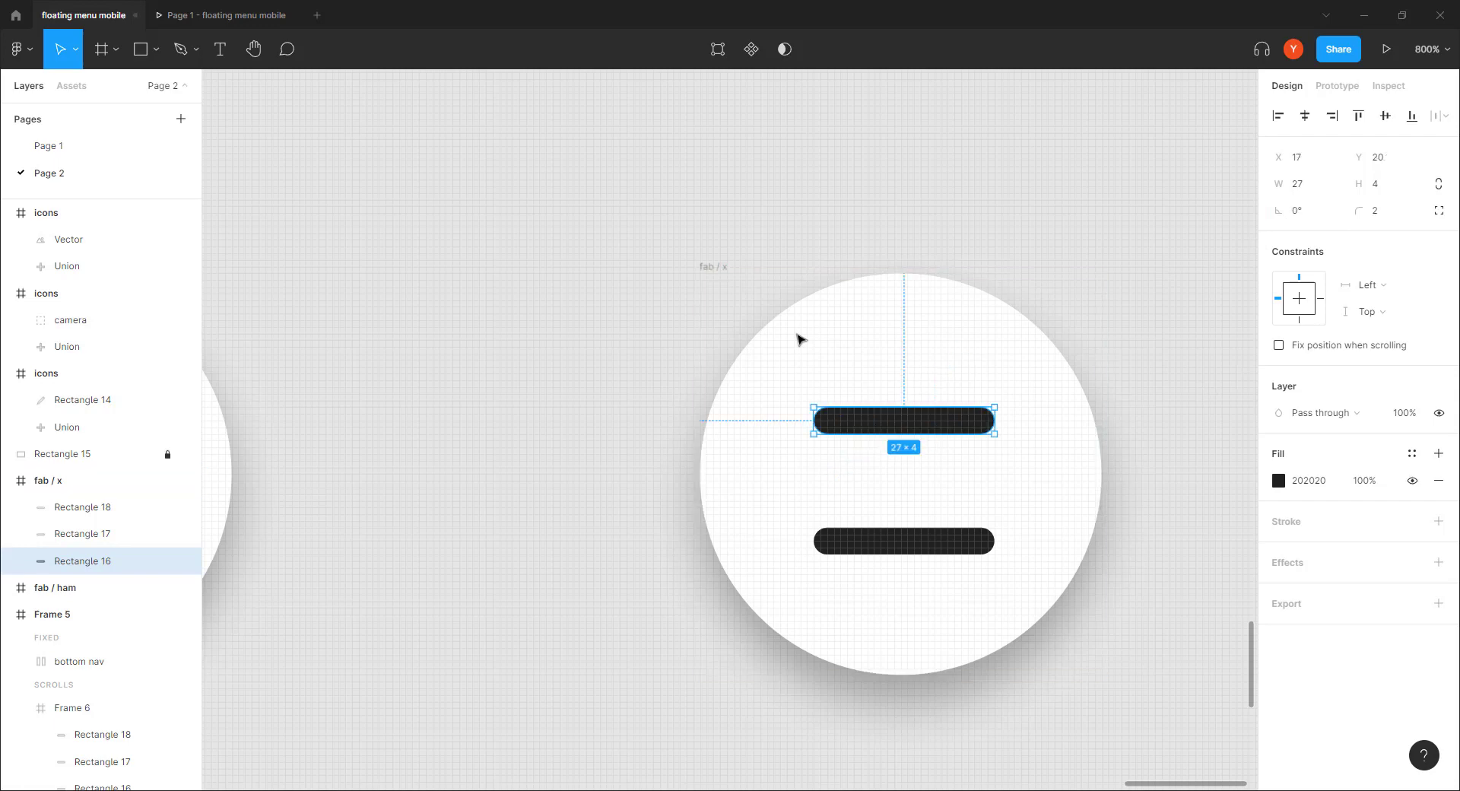
Step: Rotate the top bar in fab / x to slope down to the right, and set the bottom bar's rotation to 45°
click(1305, 214)
key(Return)
click(114, 507)
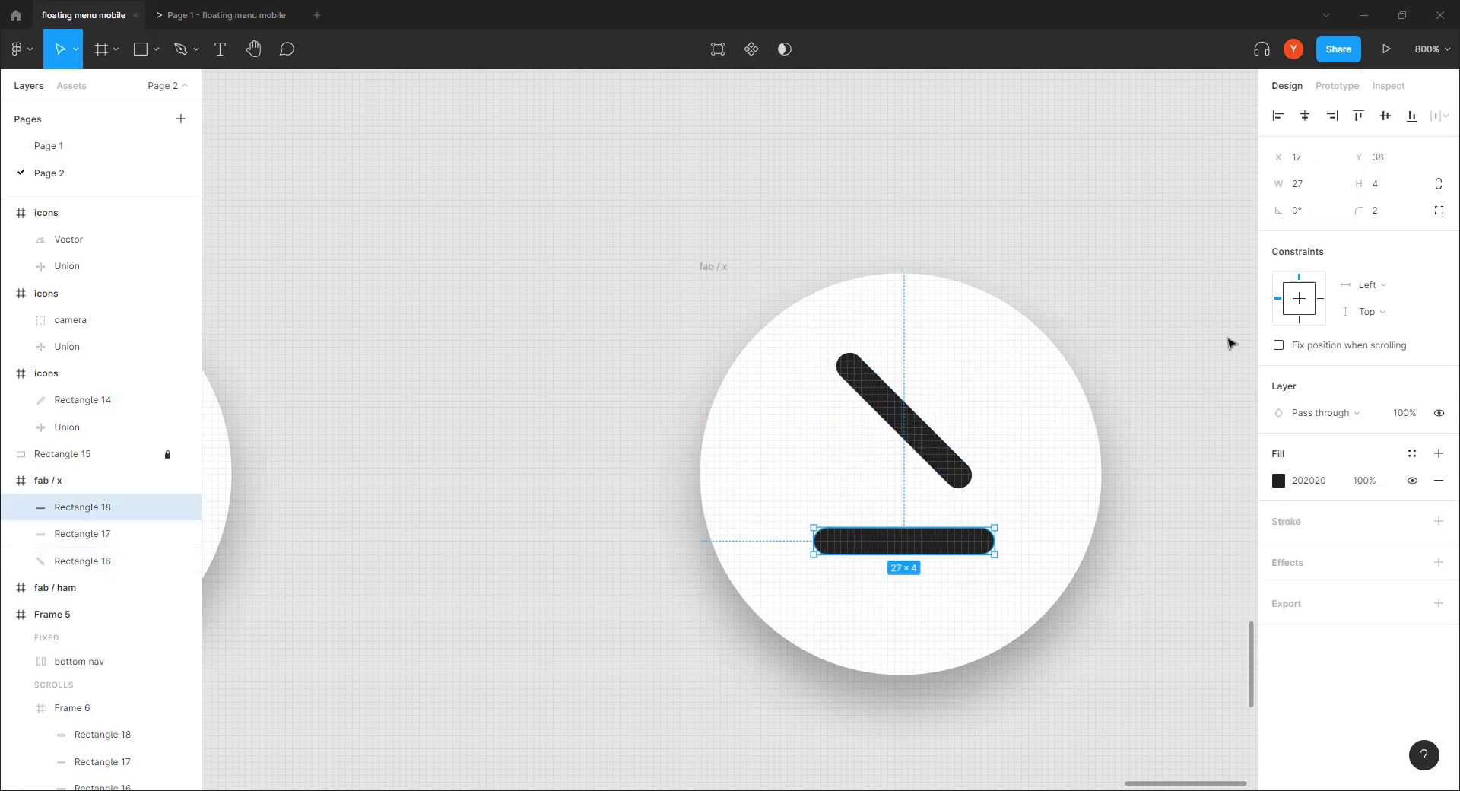
click(1302, 213)
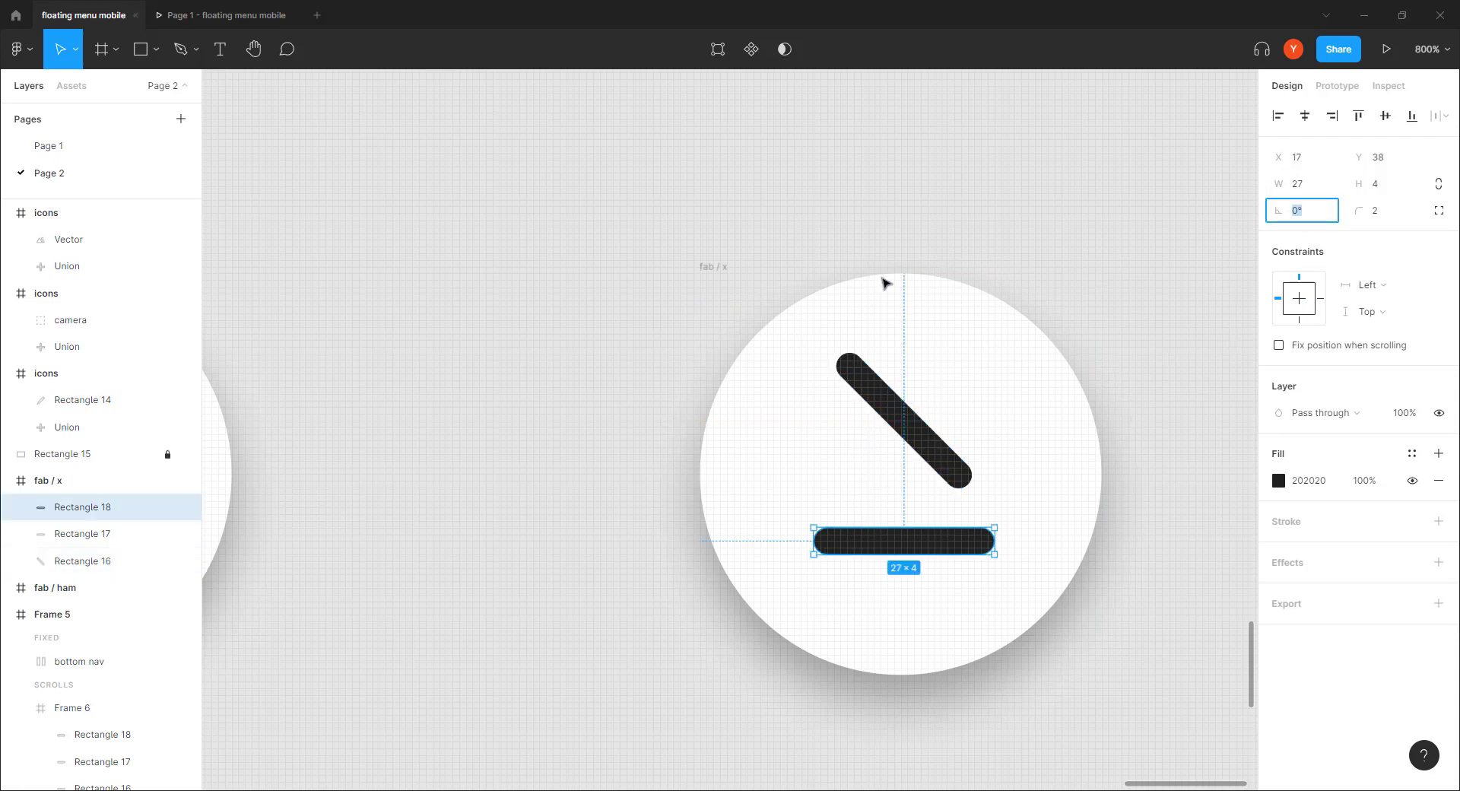
text(45)
key(Return)
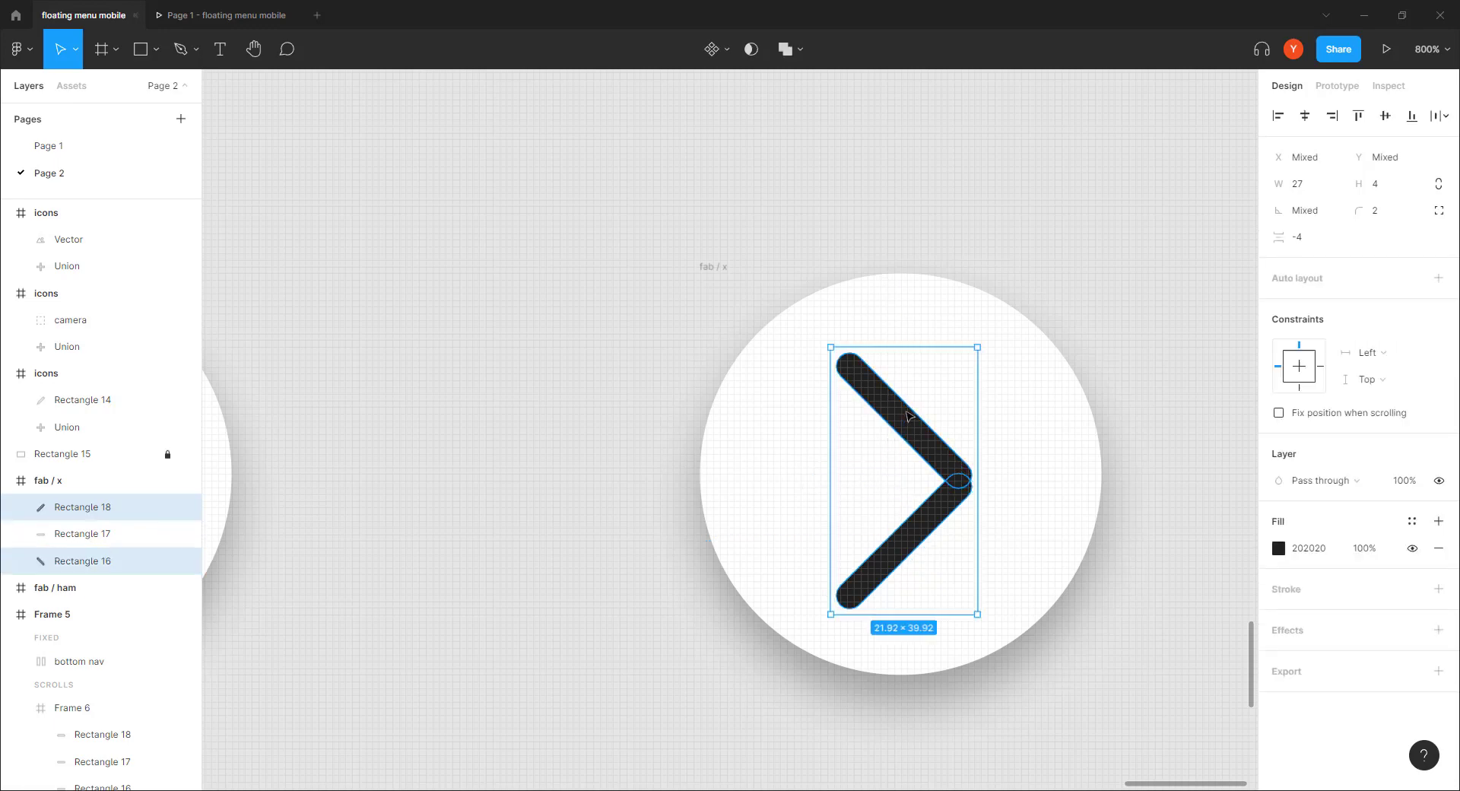
Step: Align the vertical centers of the two rotated bars in fab / x so they cross as an X
shift+click(909, 420)
click(1384, 117)
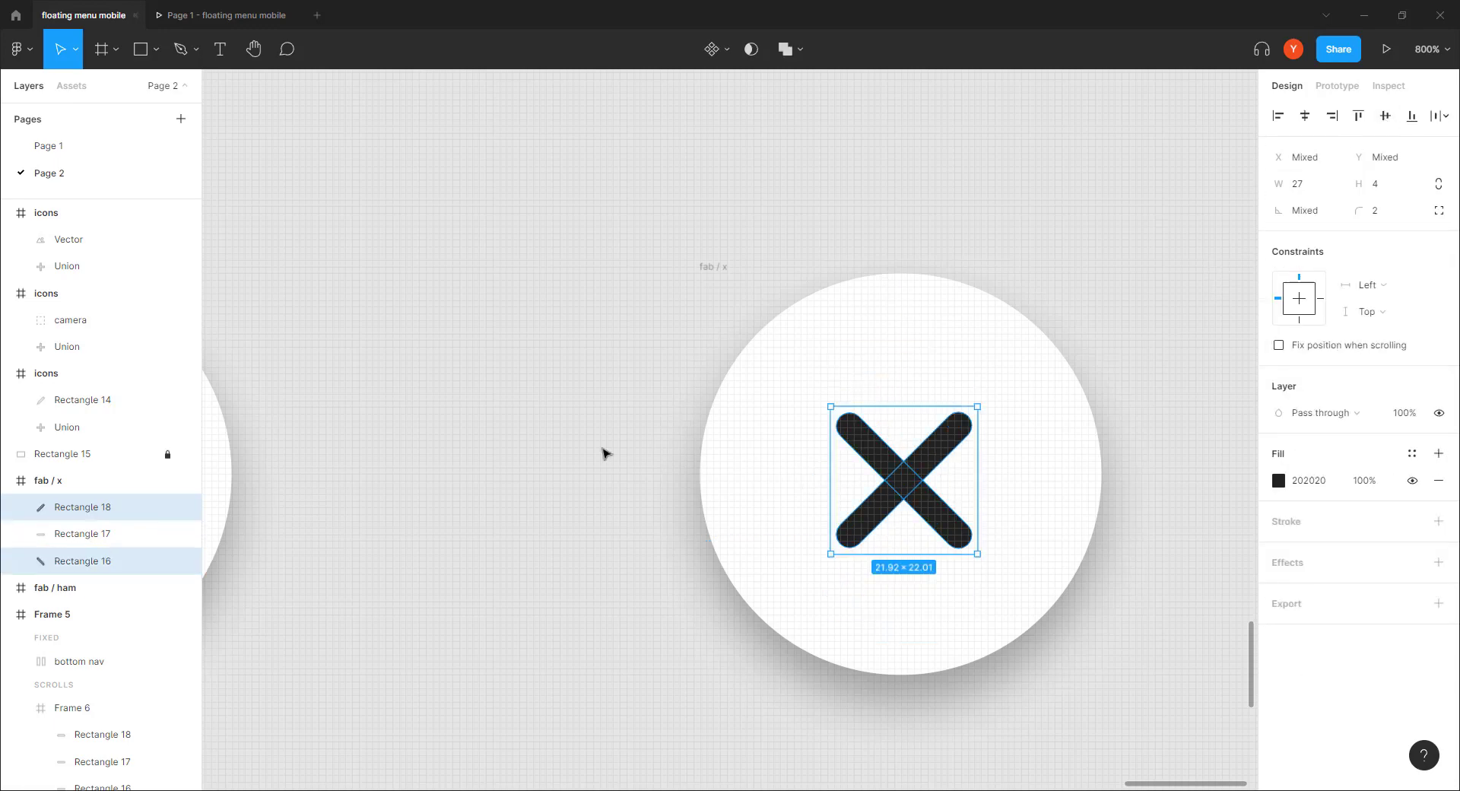
click(544, 515)
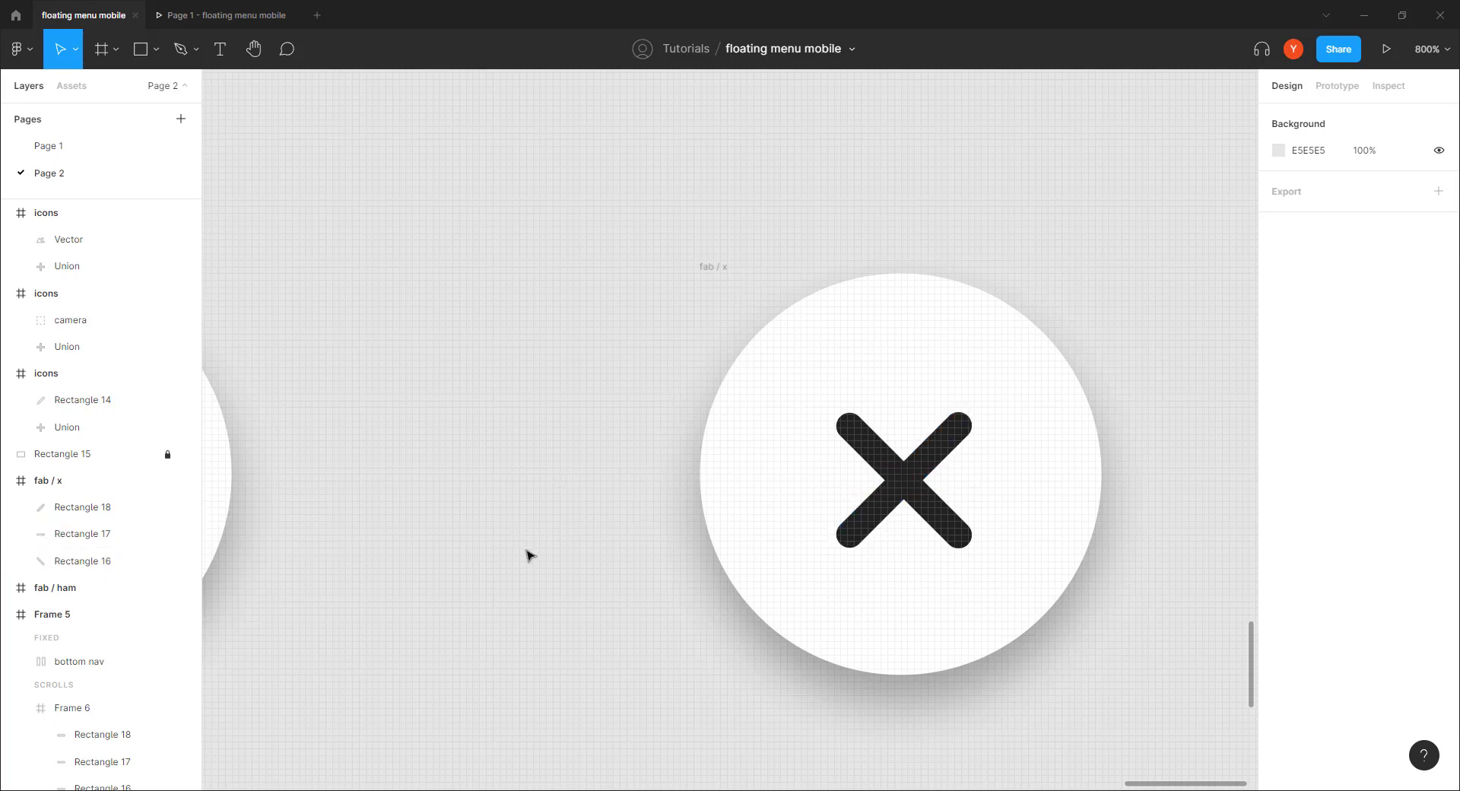
Step: Combine the fab / ham and fab / x buttons into a component set
key(minus)
key(minus)
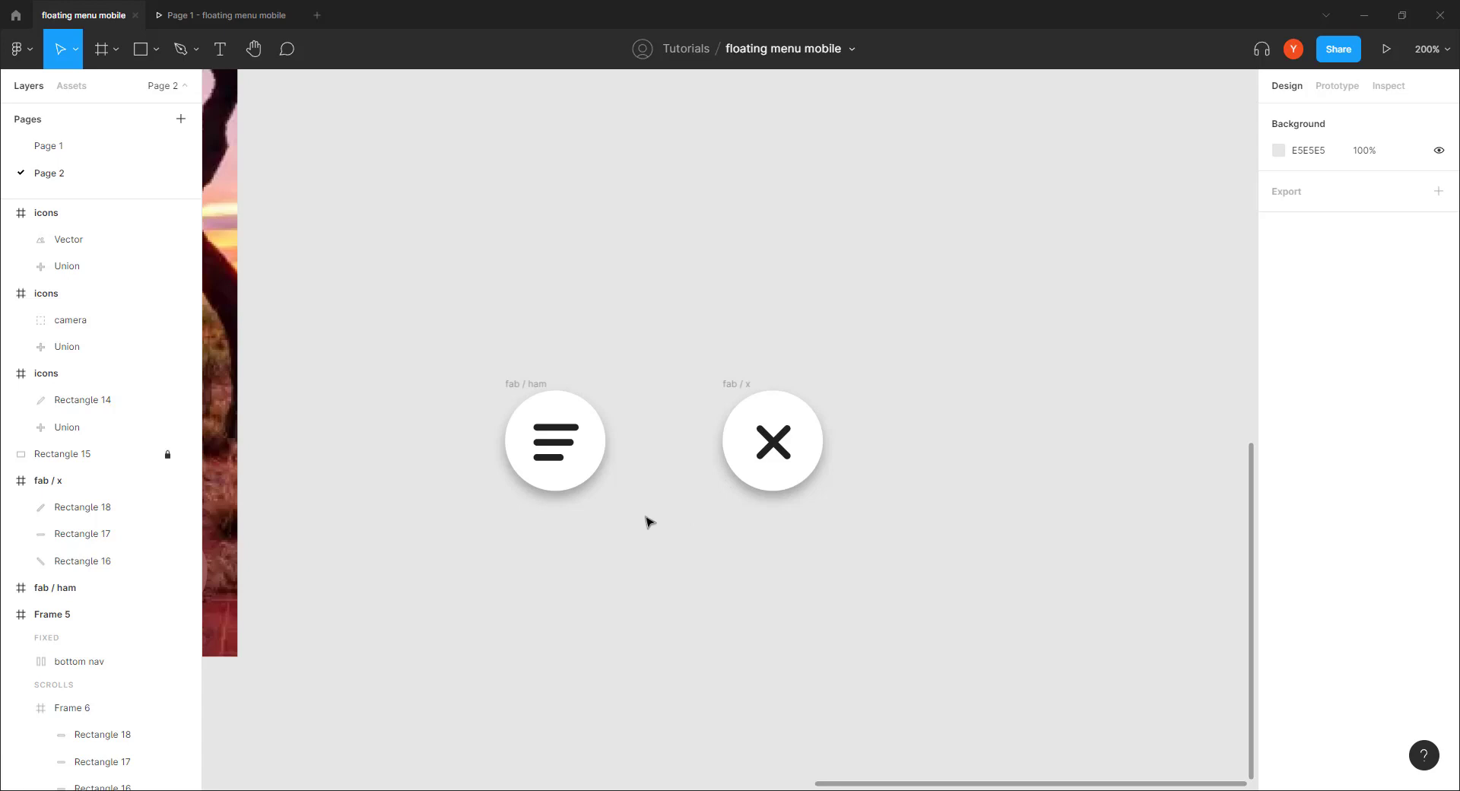
drag(910, 303, 414, 601)
click(722, 52)
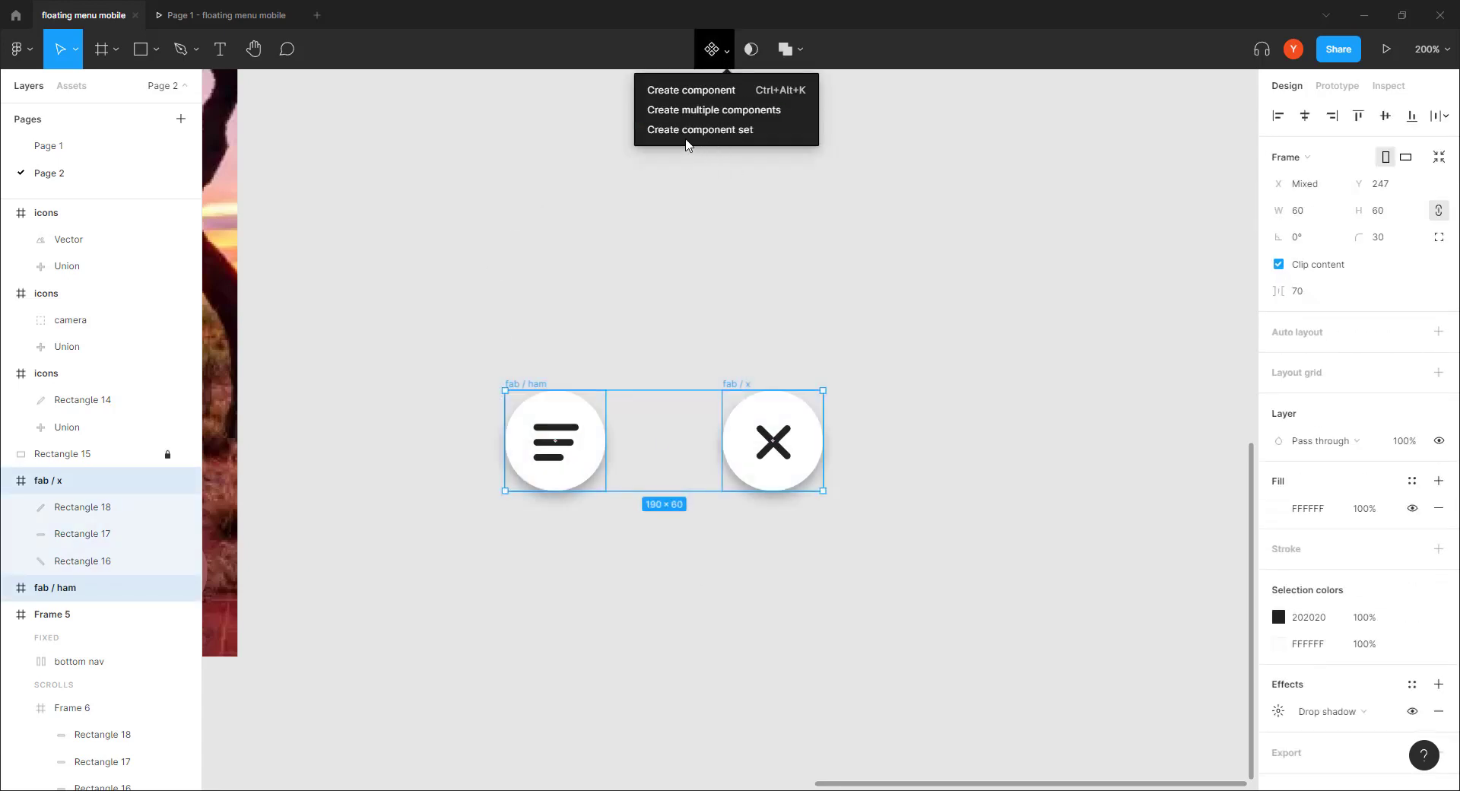
click(699, 129)
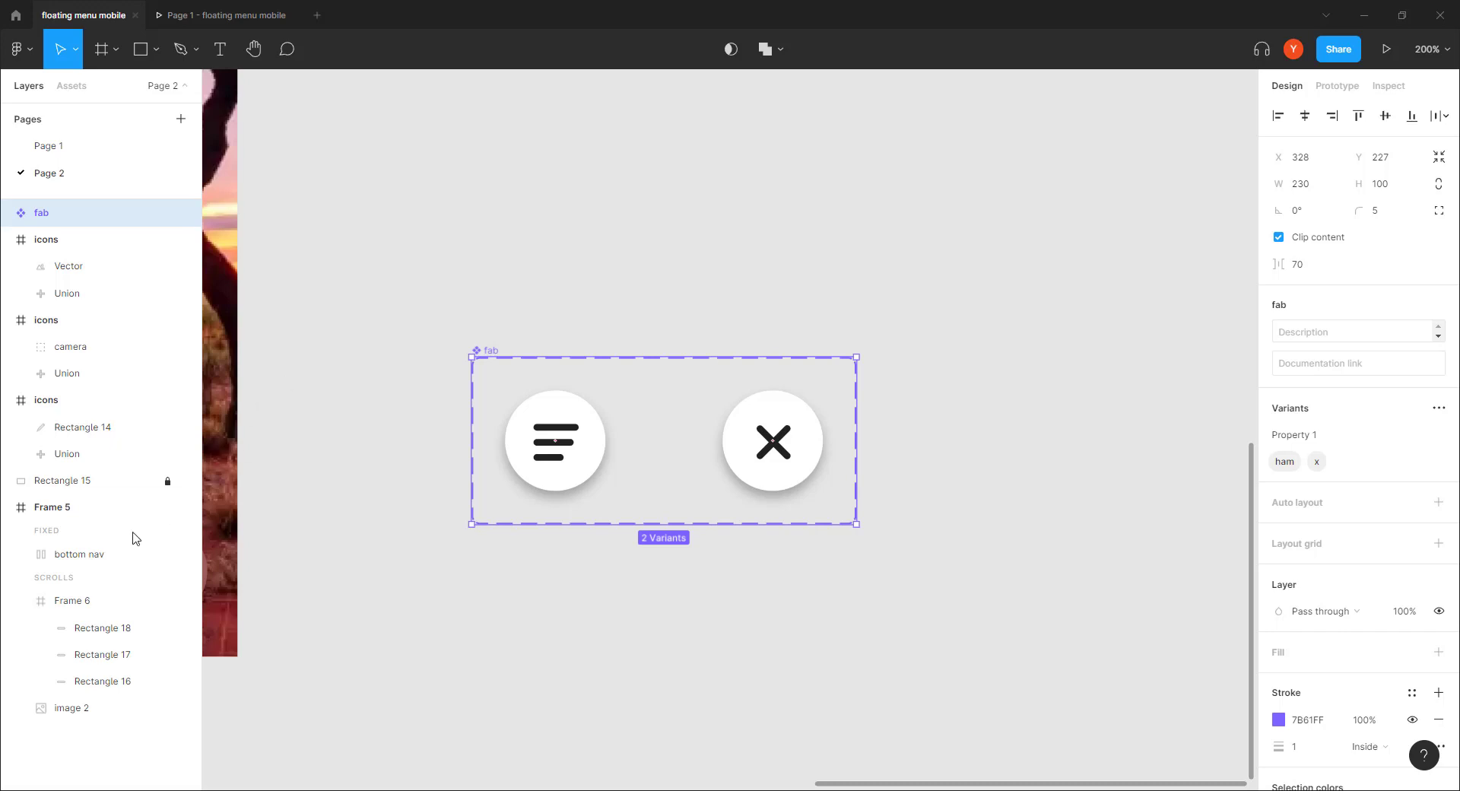
Step: Move the fab component set slightly closer to the phone frame and lower, to about X 307, Y 275
key(shift+0)
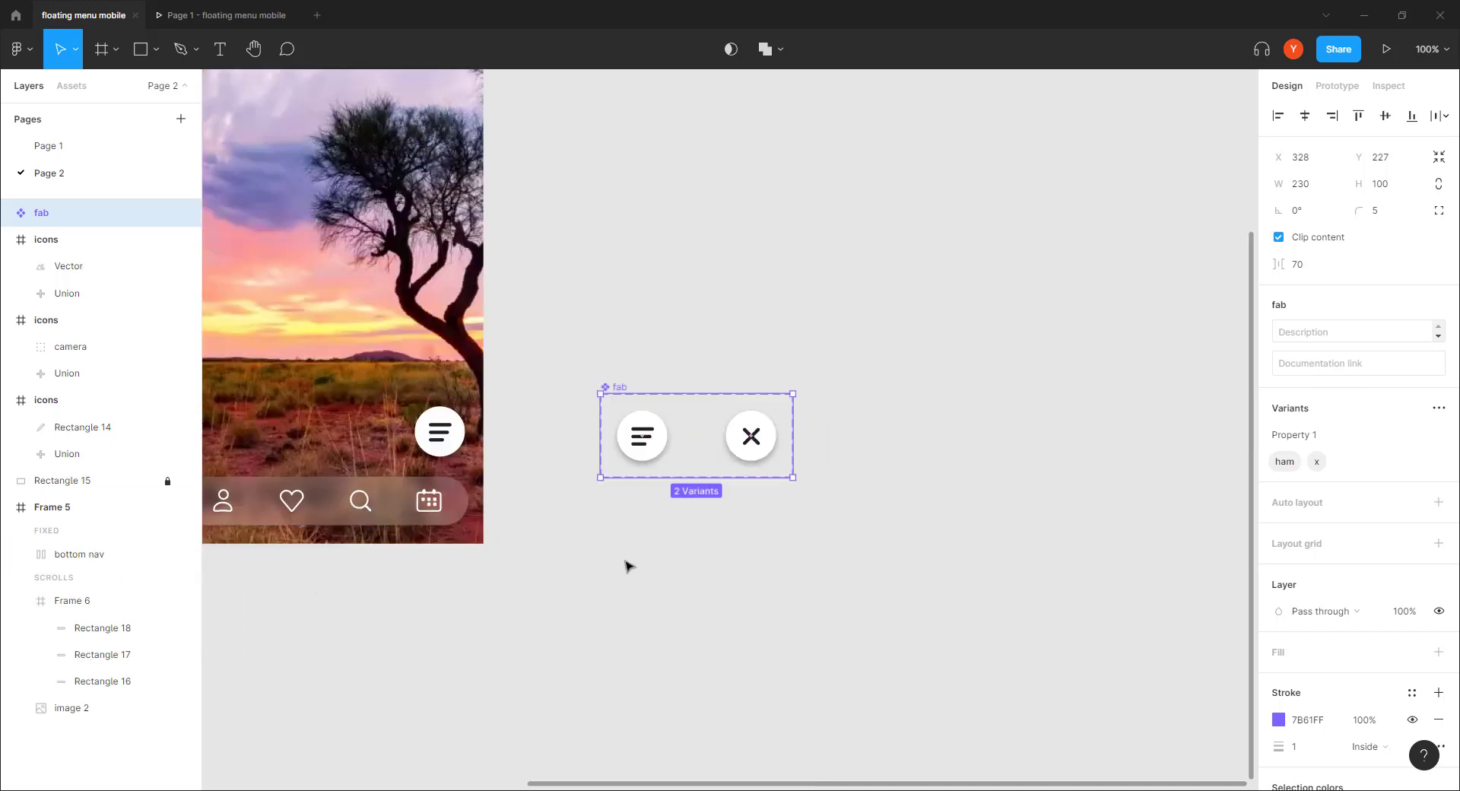
drag(604, 534, 837, 541)
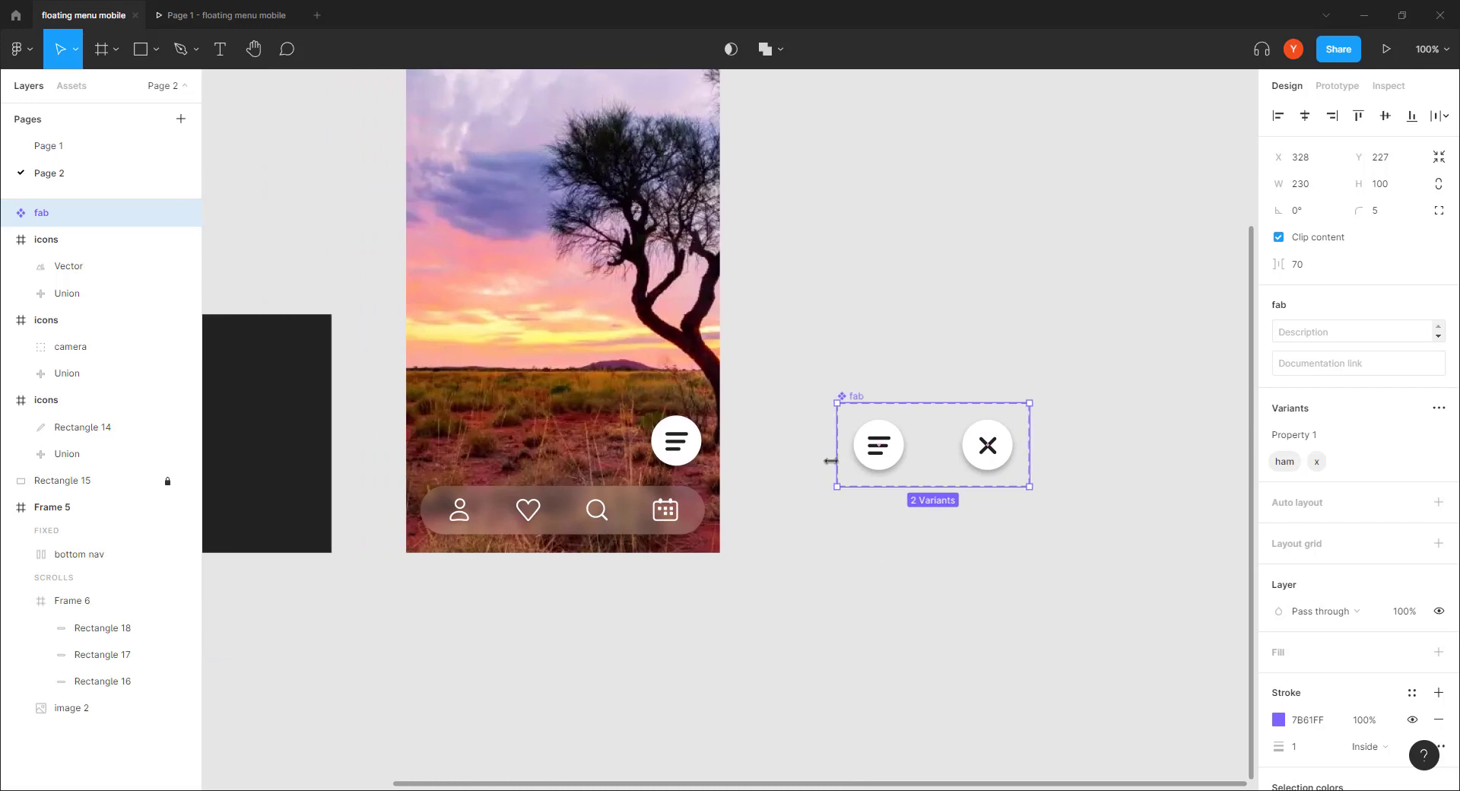
drag(882, 414, 866, 451)
Step: Set the horizontal and vertical constraints of all three bars in the x variant to Scale
key(ctrl+plus)
drag(1008, 600, 583, 472)
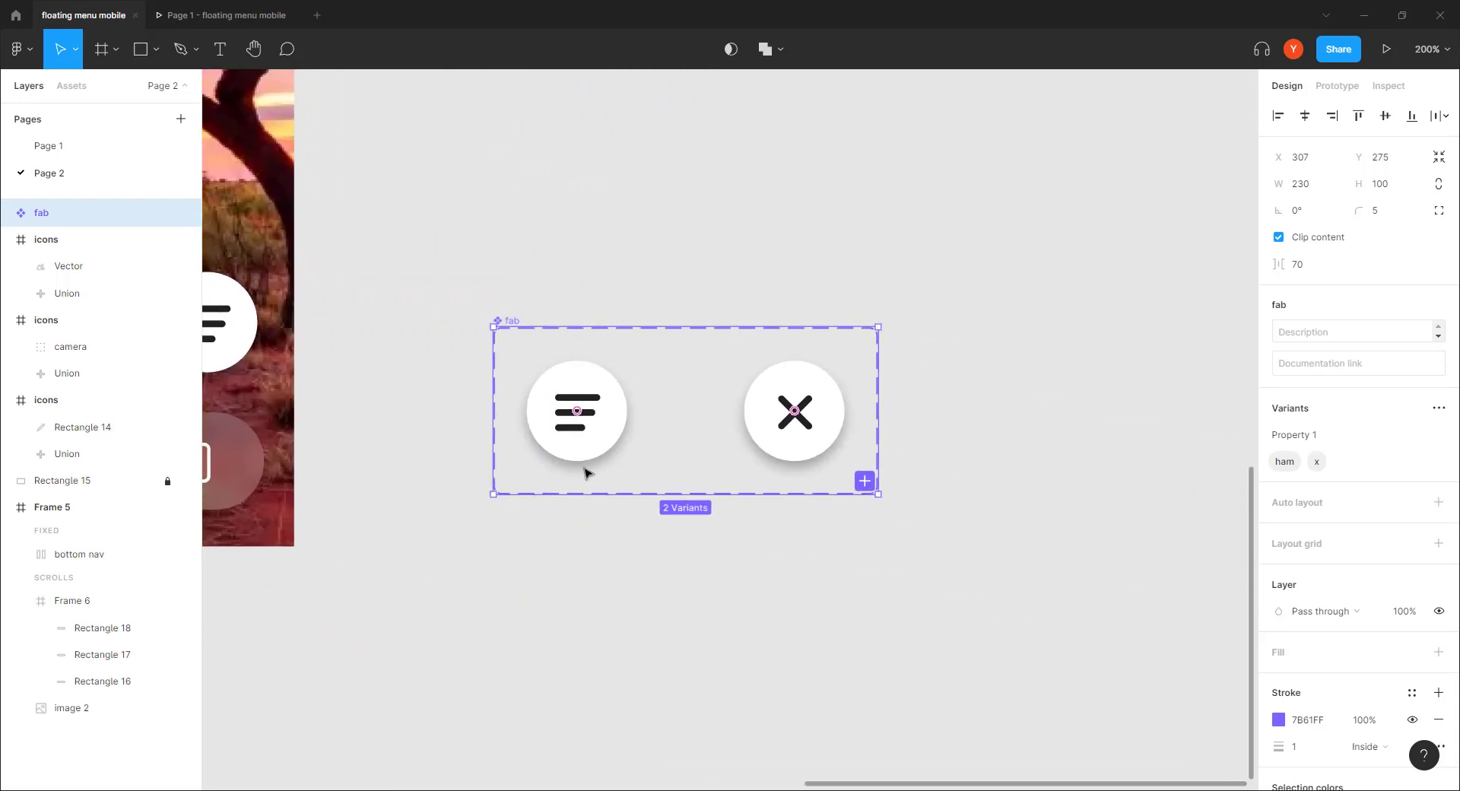
click(786, 424)
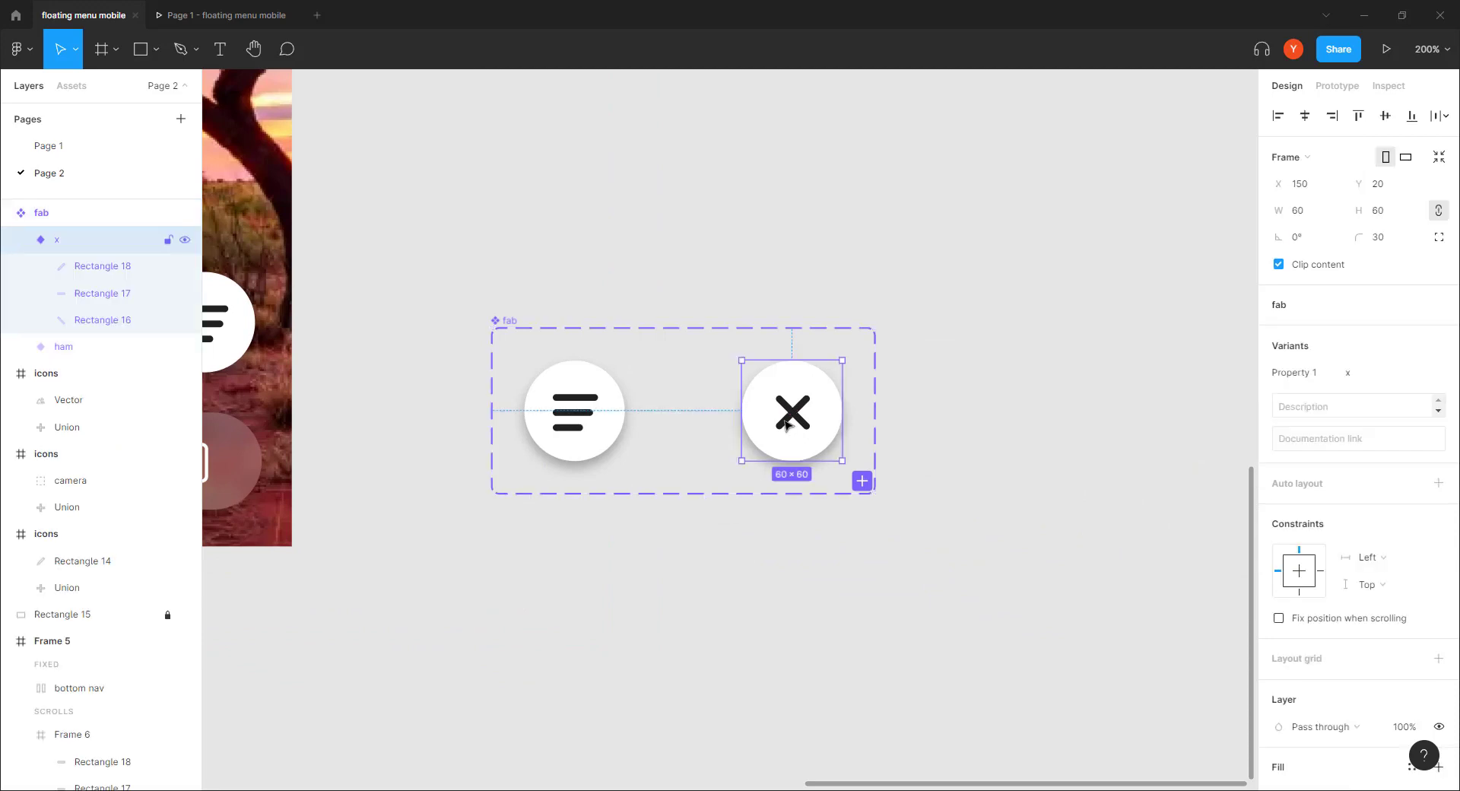
click(98, 265)
shift+click(98, 320)
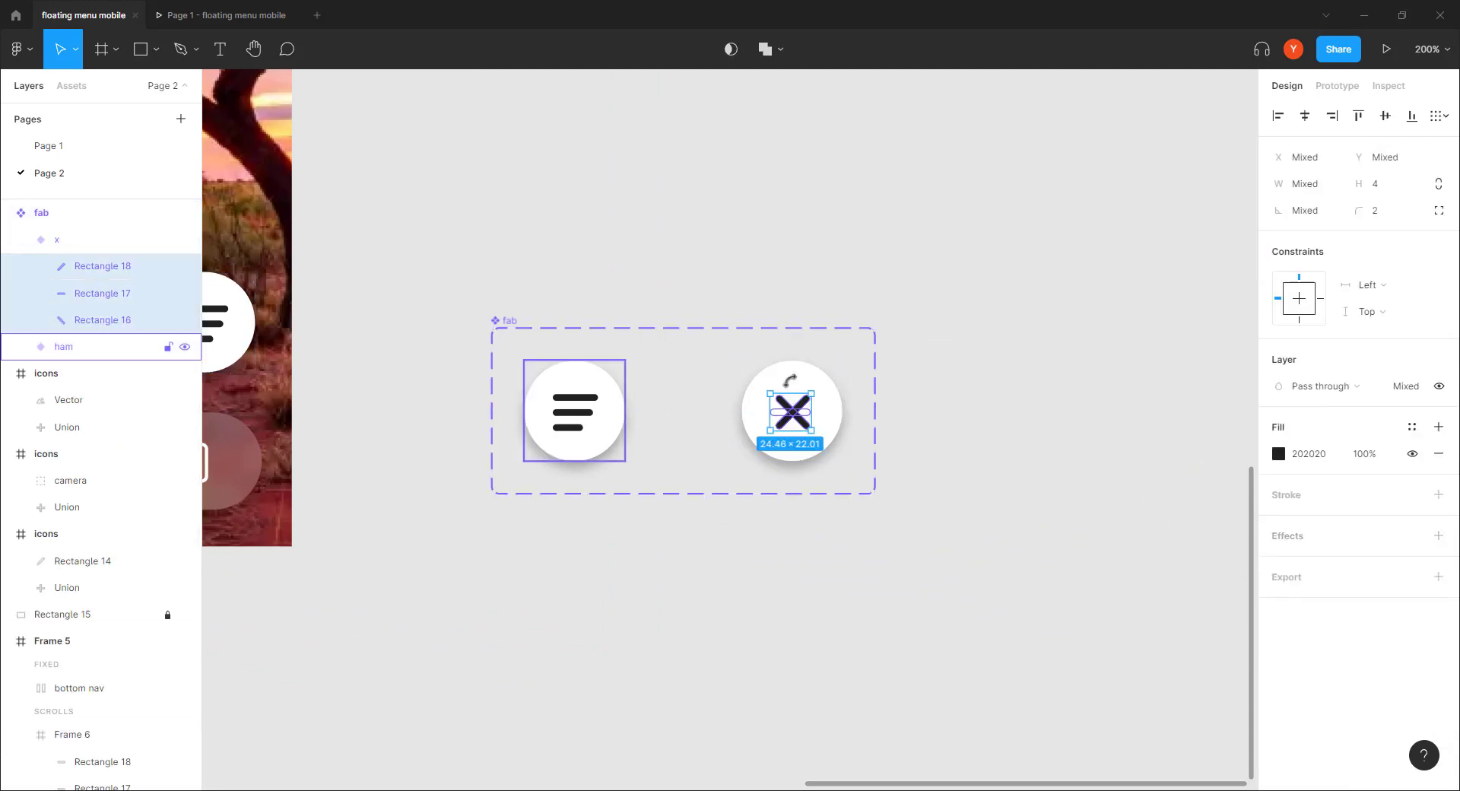
click(1369, 285)
click(1386, 366)
click(1373, 312)
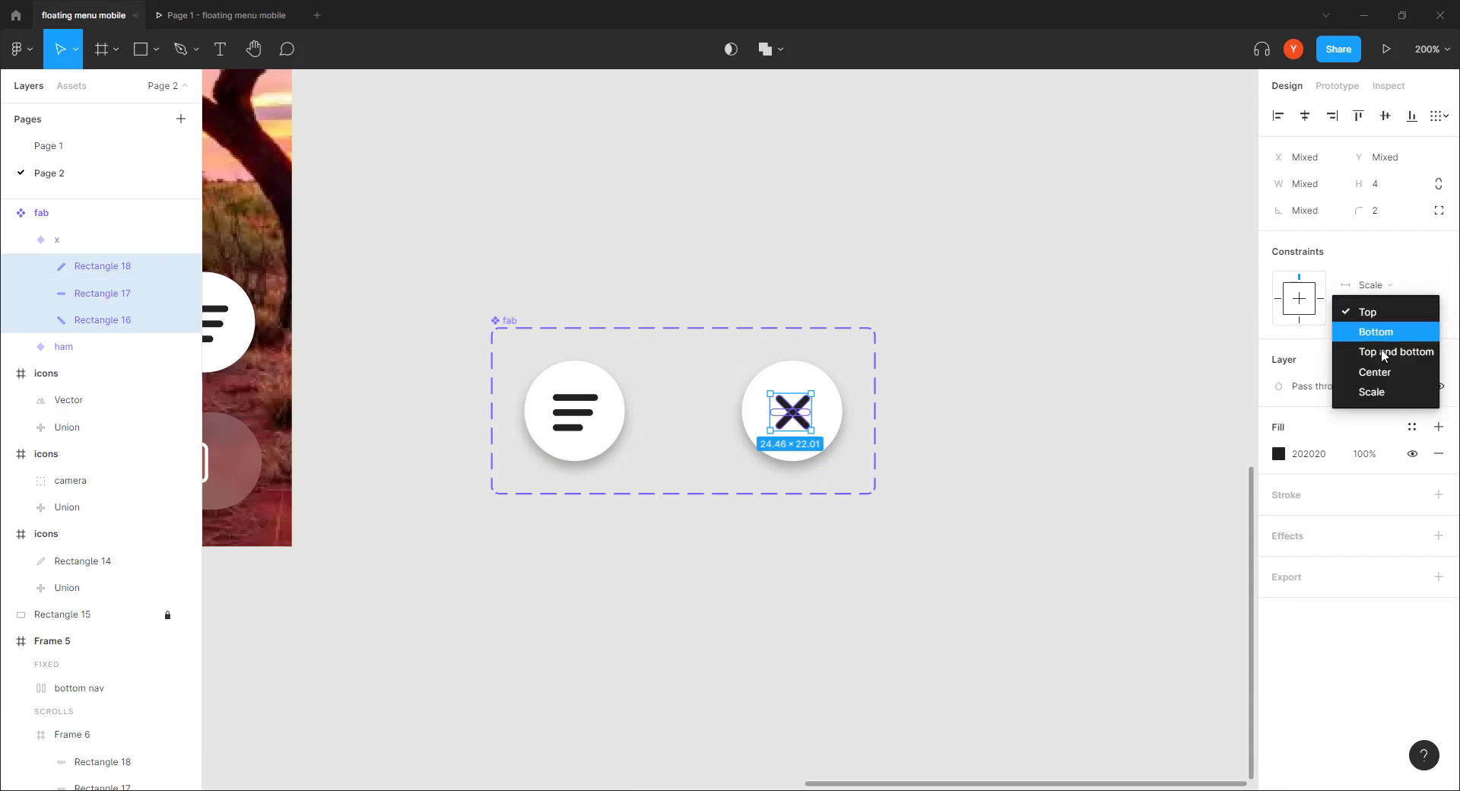
click(1379, 391)
click(718, 369)
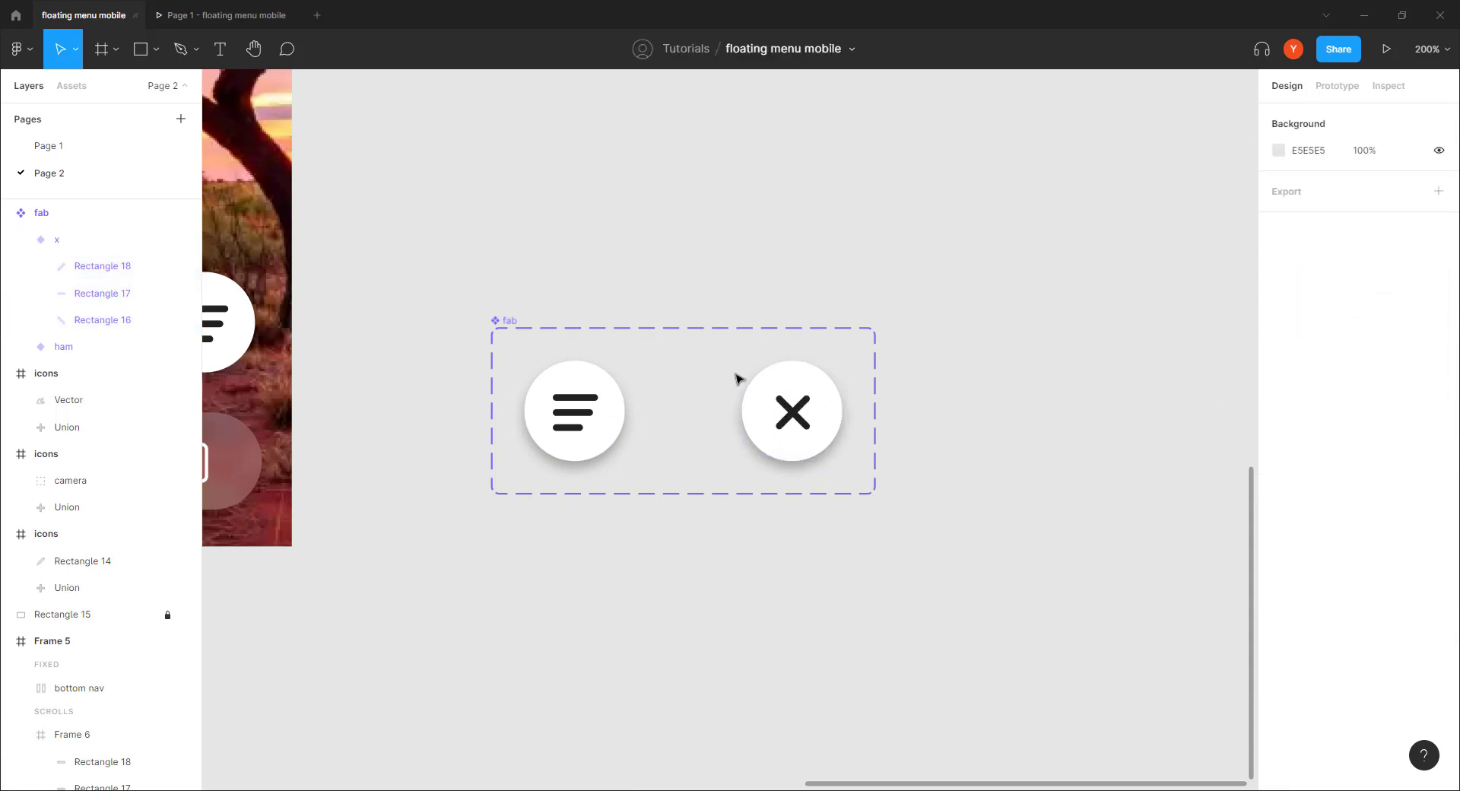
Step: Shrink the x variant proportionally from its upper-left corner to 53 × 53
click(756, 385)
drag(743, 360, 759, 370)
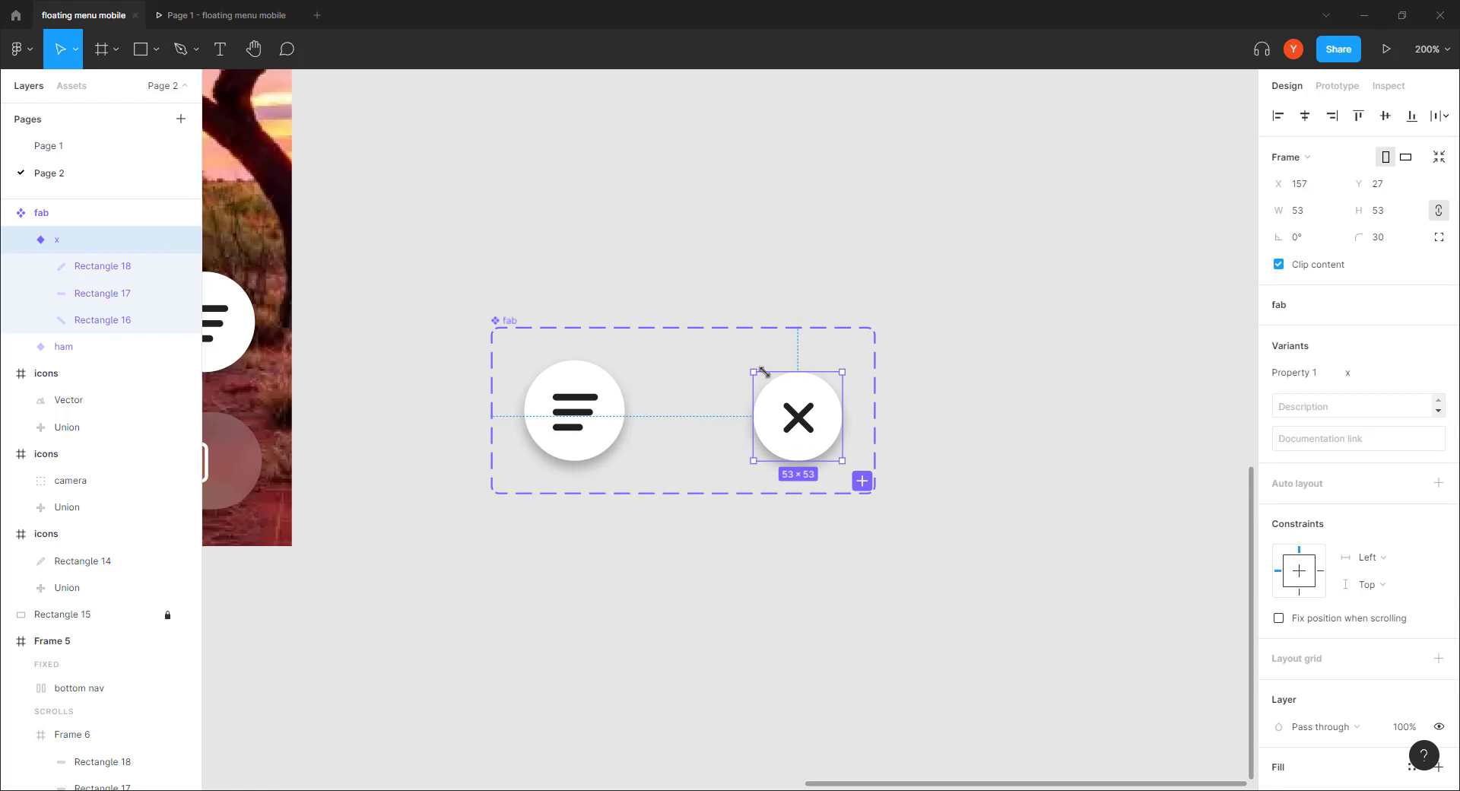
click(687, 251)
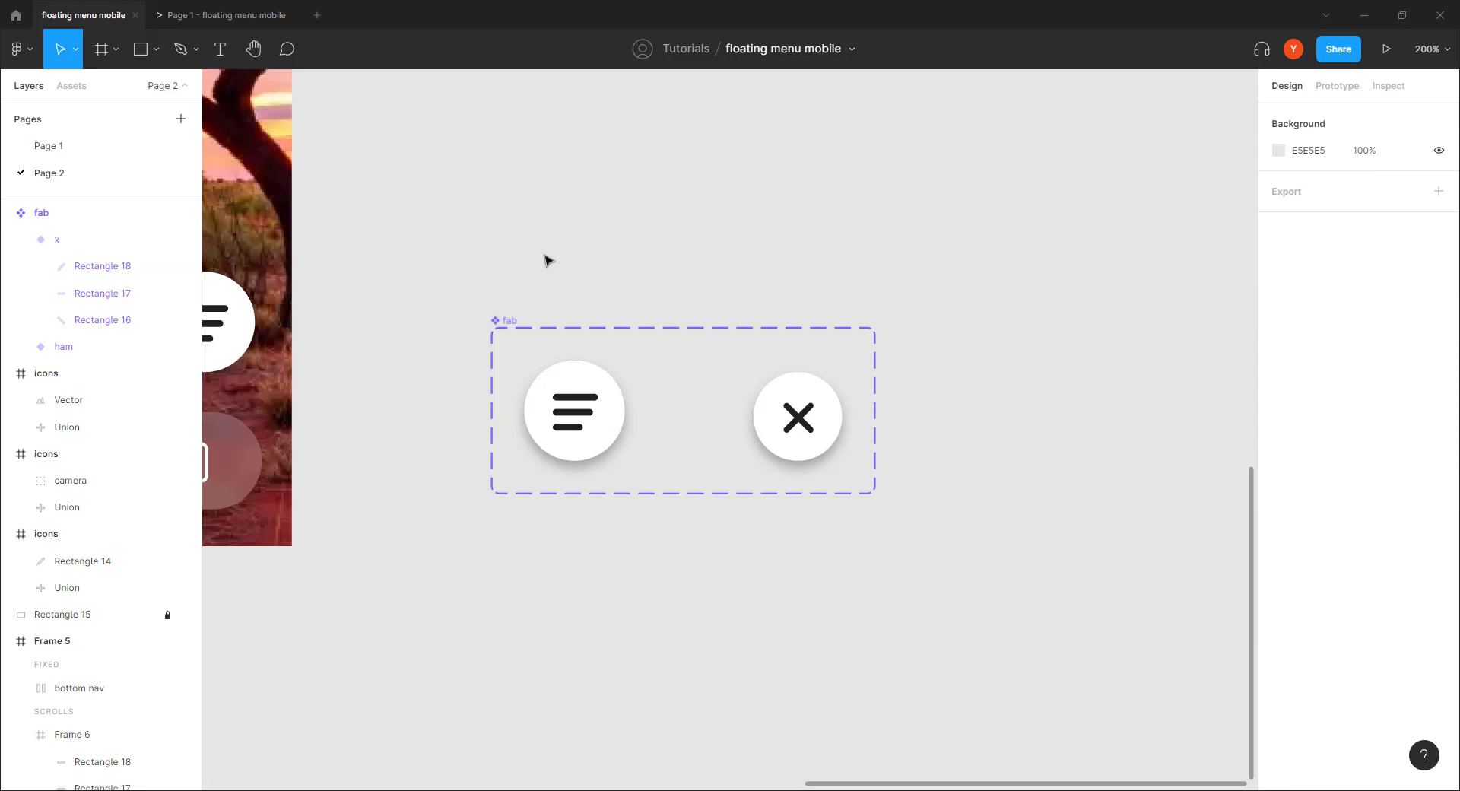
Step: Rename the frame of the image icon on the dark rectangle as "icons / image"
drag(563, 246, 954, 273)
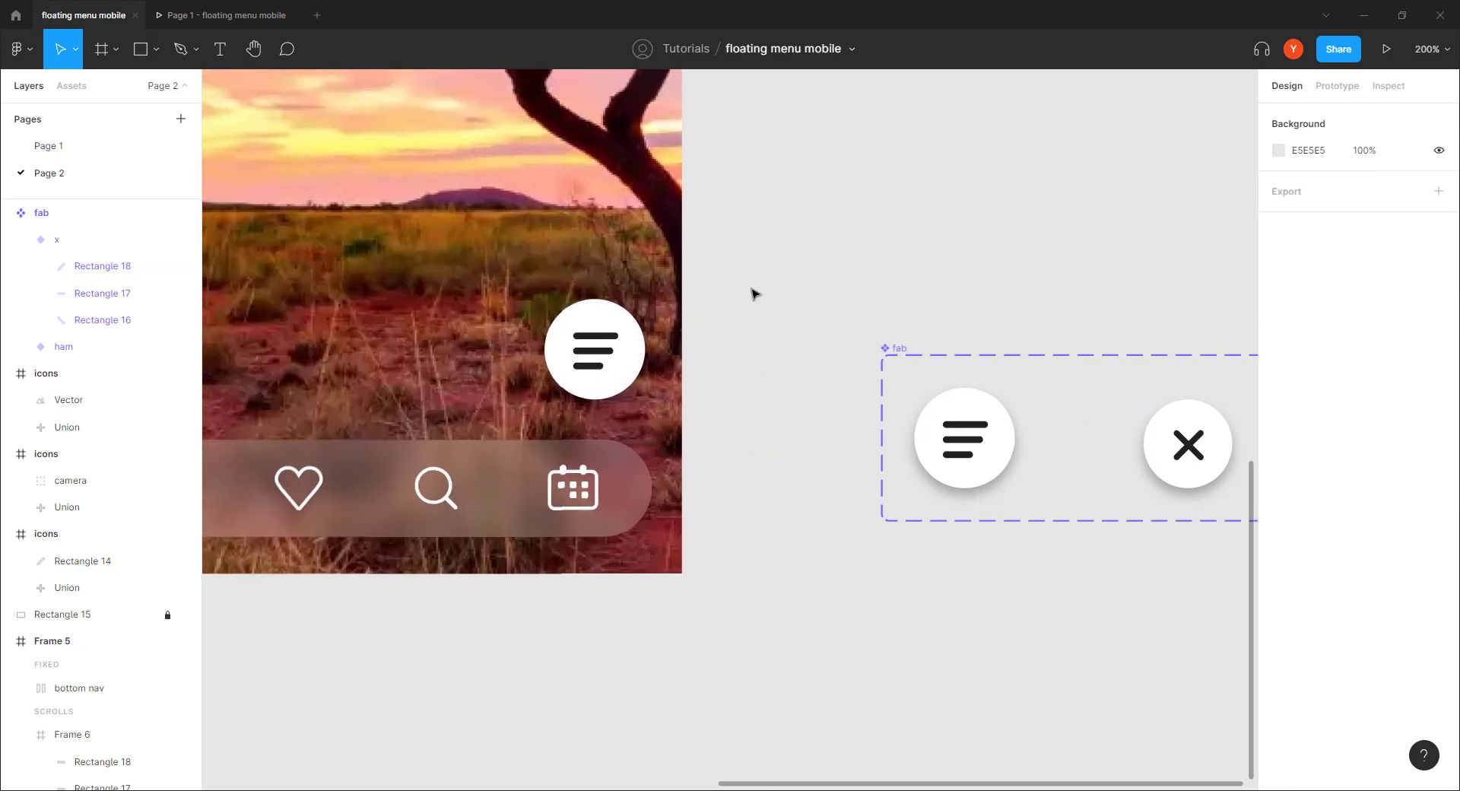
scroll(791, 334, up, 2)
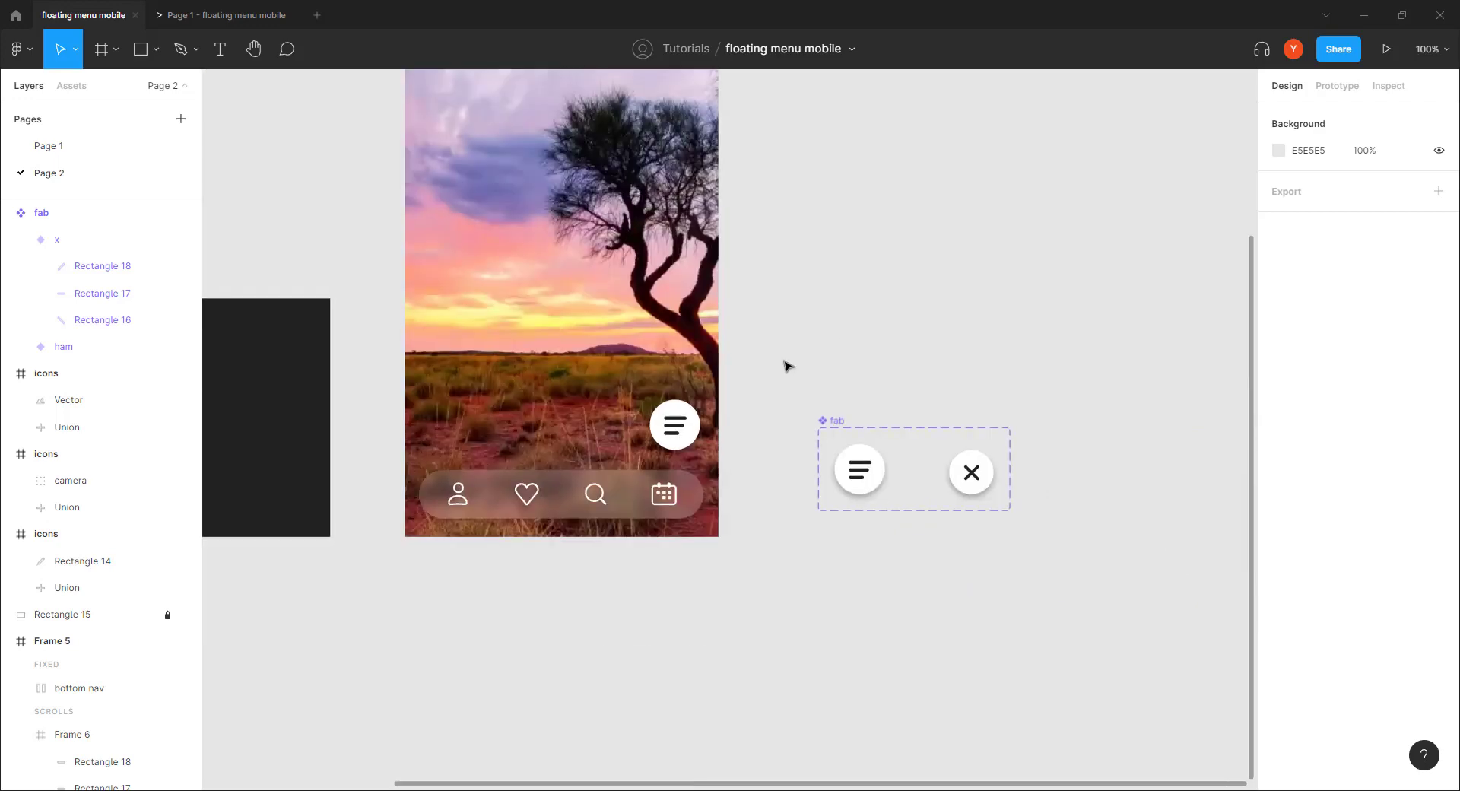
key(shift+0)
drag(583, 583, 856, 533)
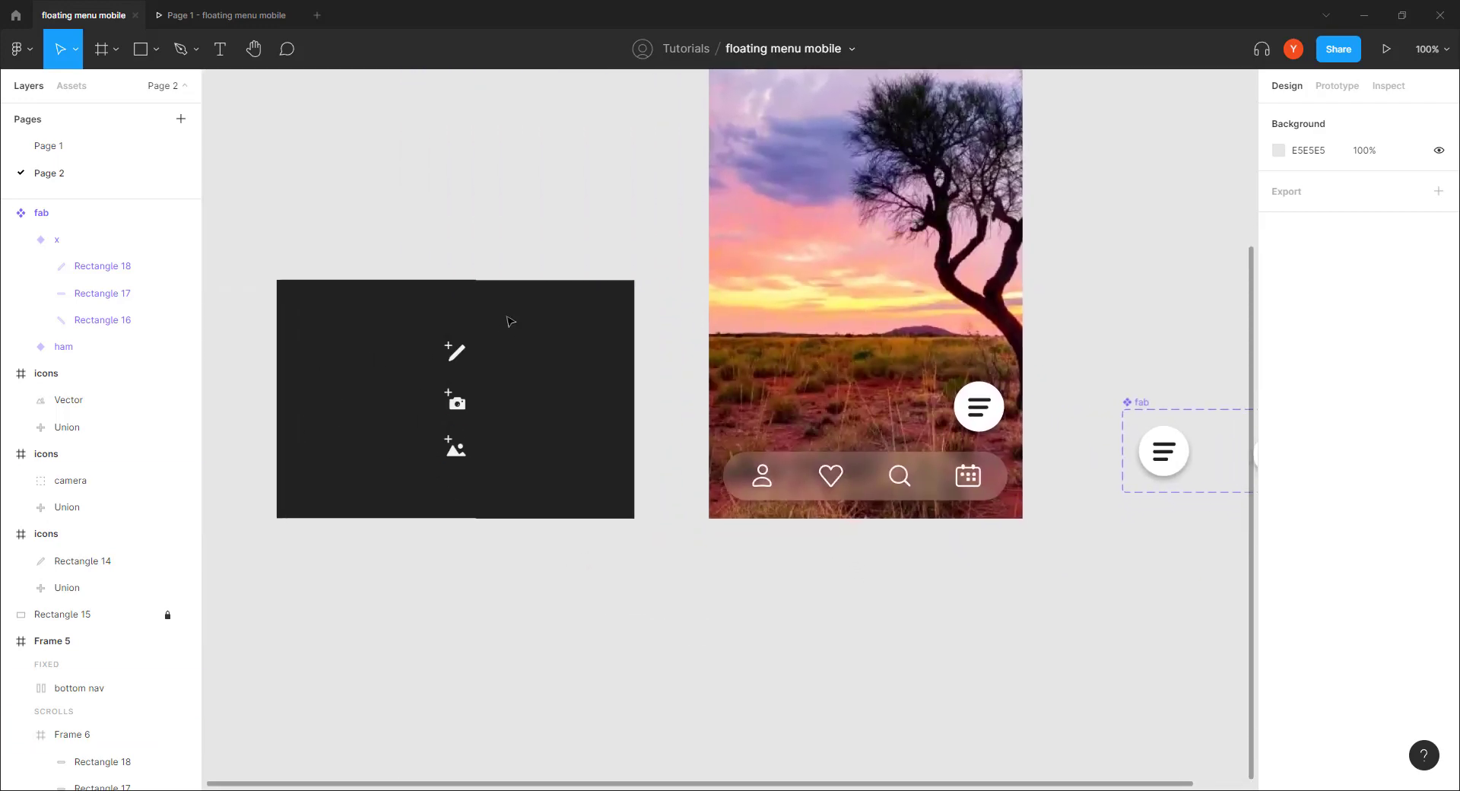
drag(508, 318, 432, 496)
drag(477, 354, 450, 366)
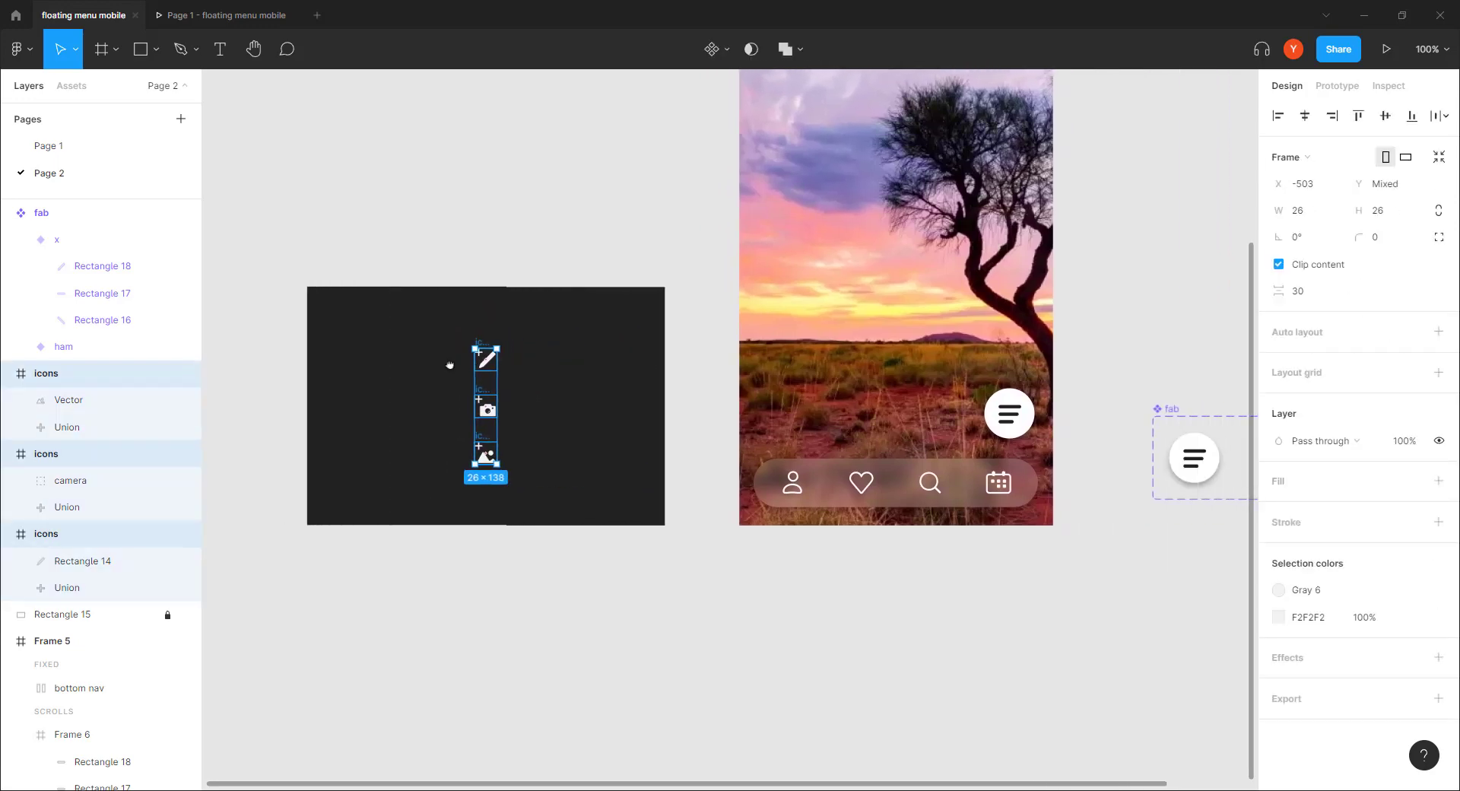
click(43, 379)
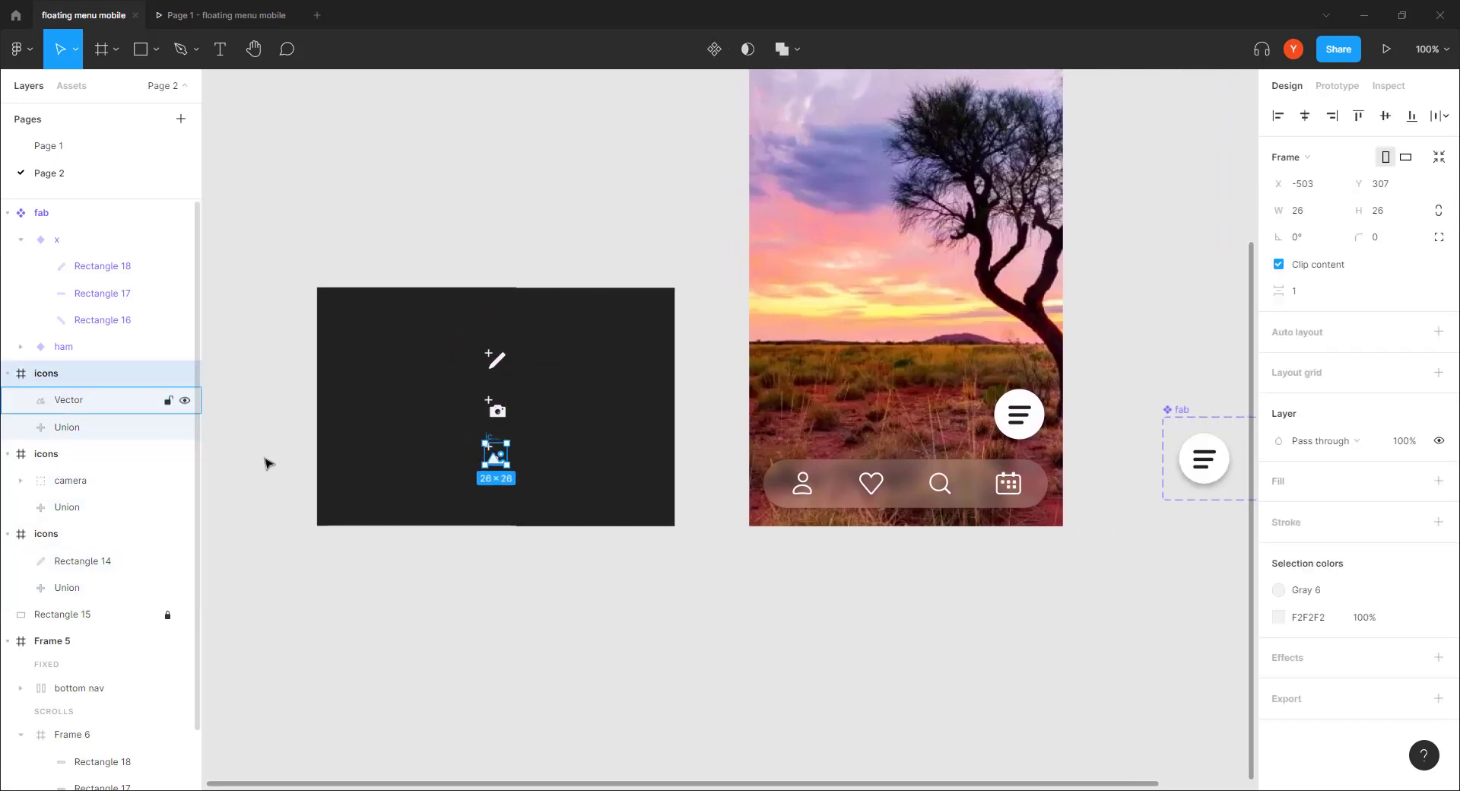
double_click(48, 374)
click(64, 376)
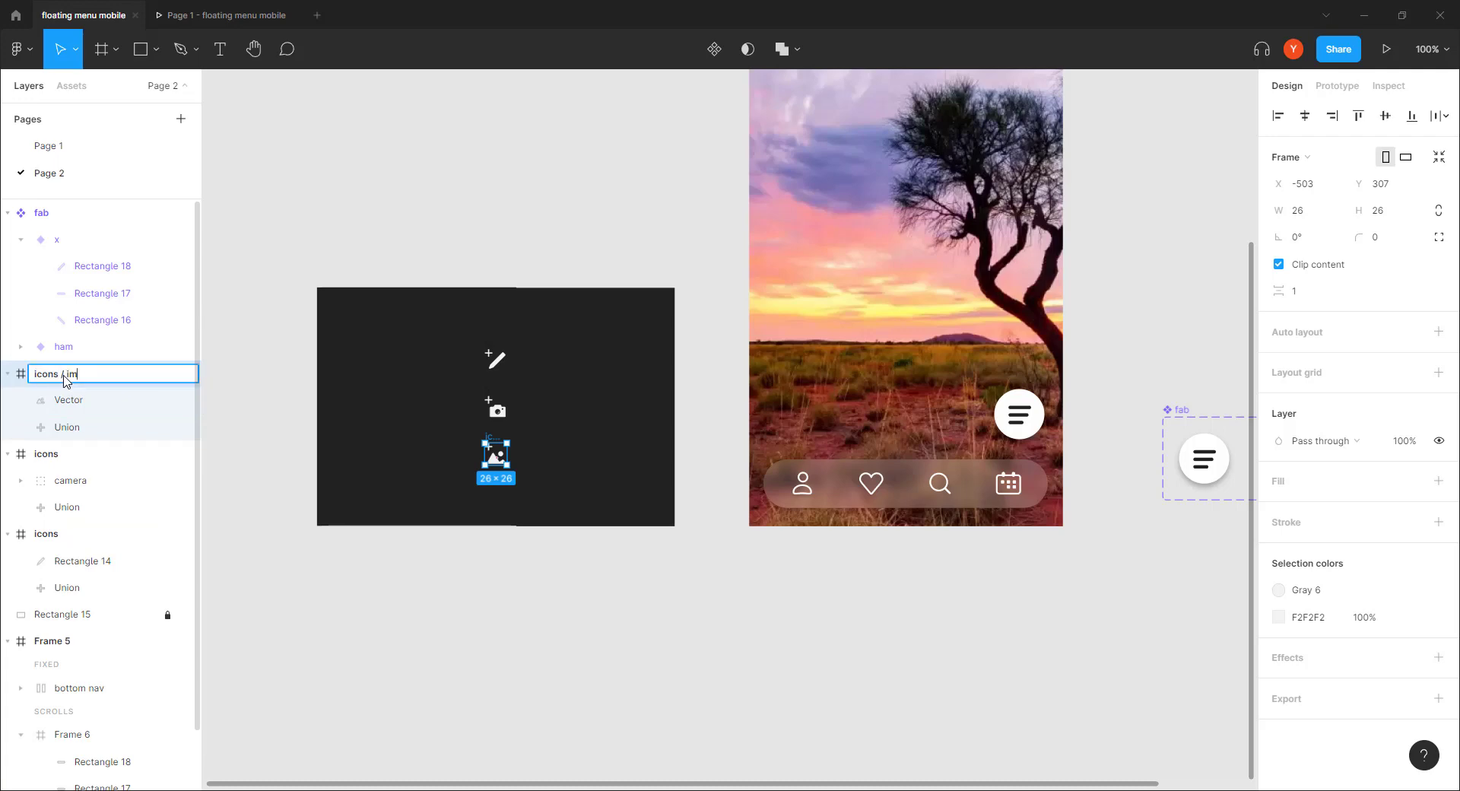
text(/ image)
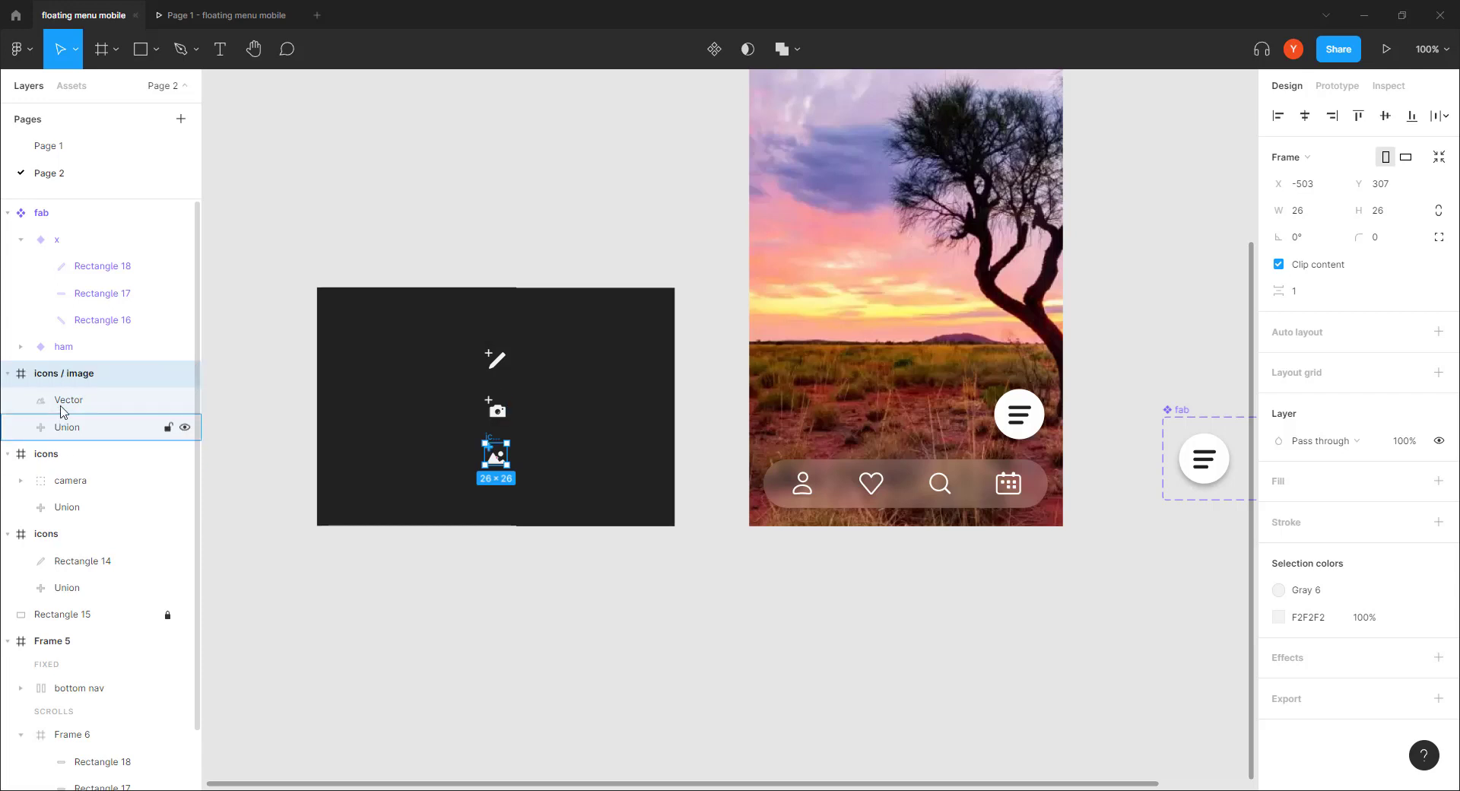
Step: Change the prefix of the image icon's frame name so it reads "menu icons / image"
key(ctrl+a)
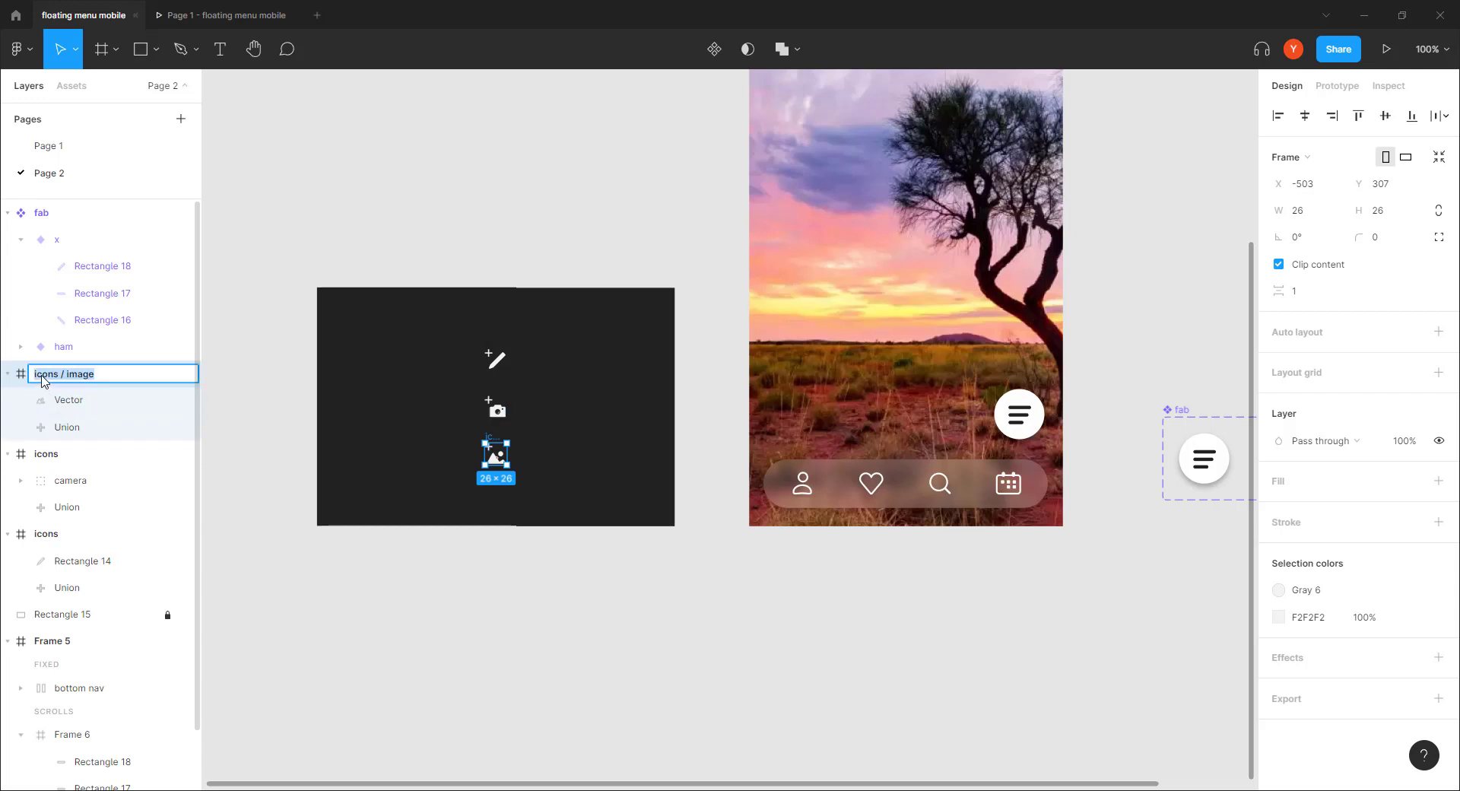
double_click(44, 378)
text(menu icons)
key(Return)
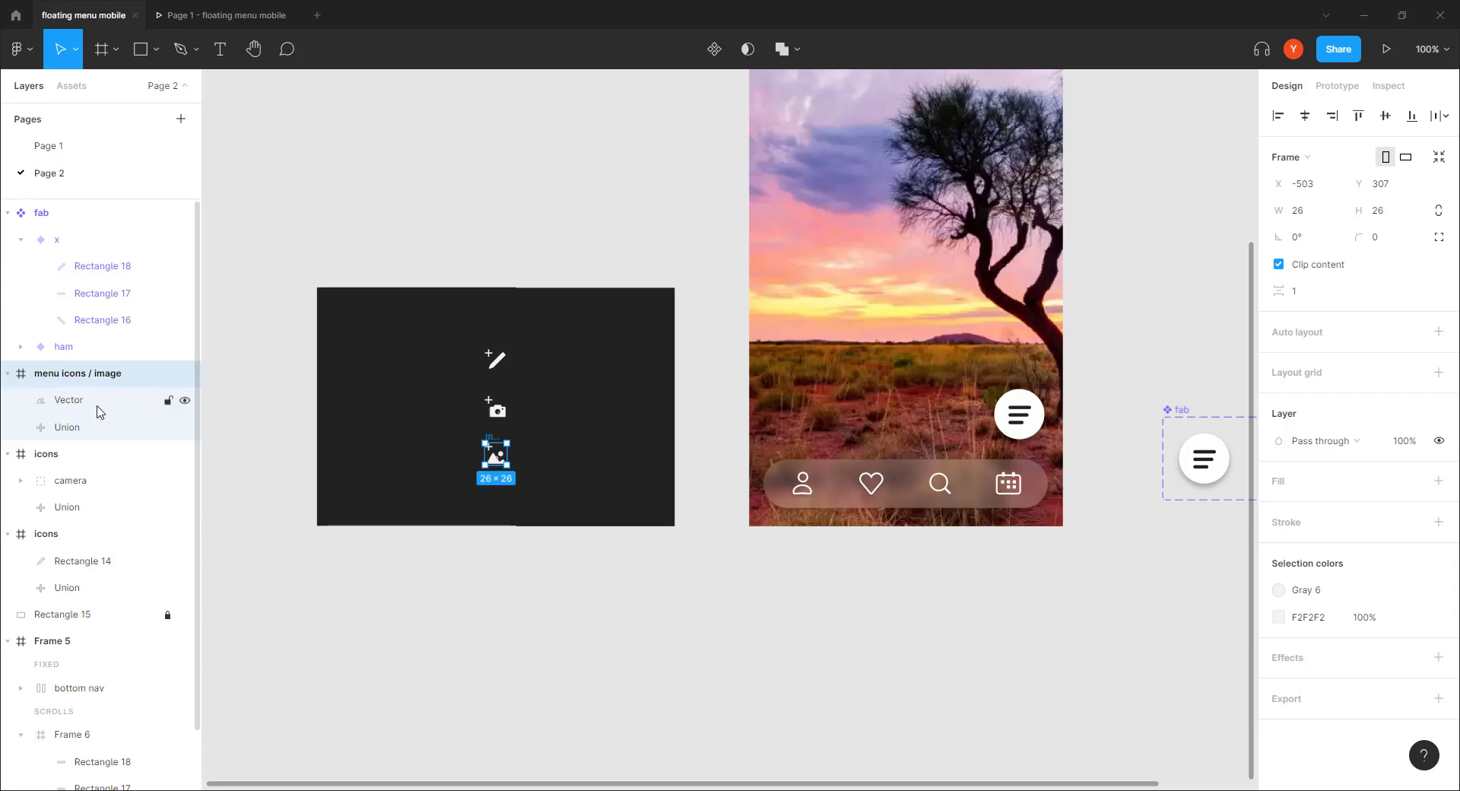
Step: Reuse the image icon's frame name to rename the camera icon's frame as "menu icons / camera"
double_click(48, 374)
key(ctrl+c)
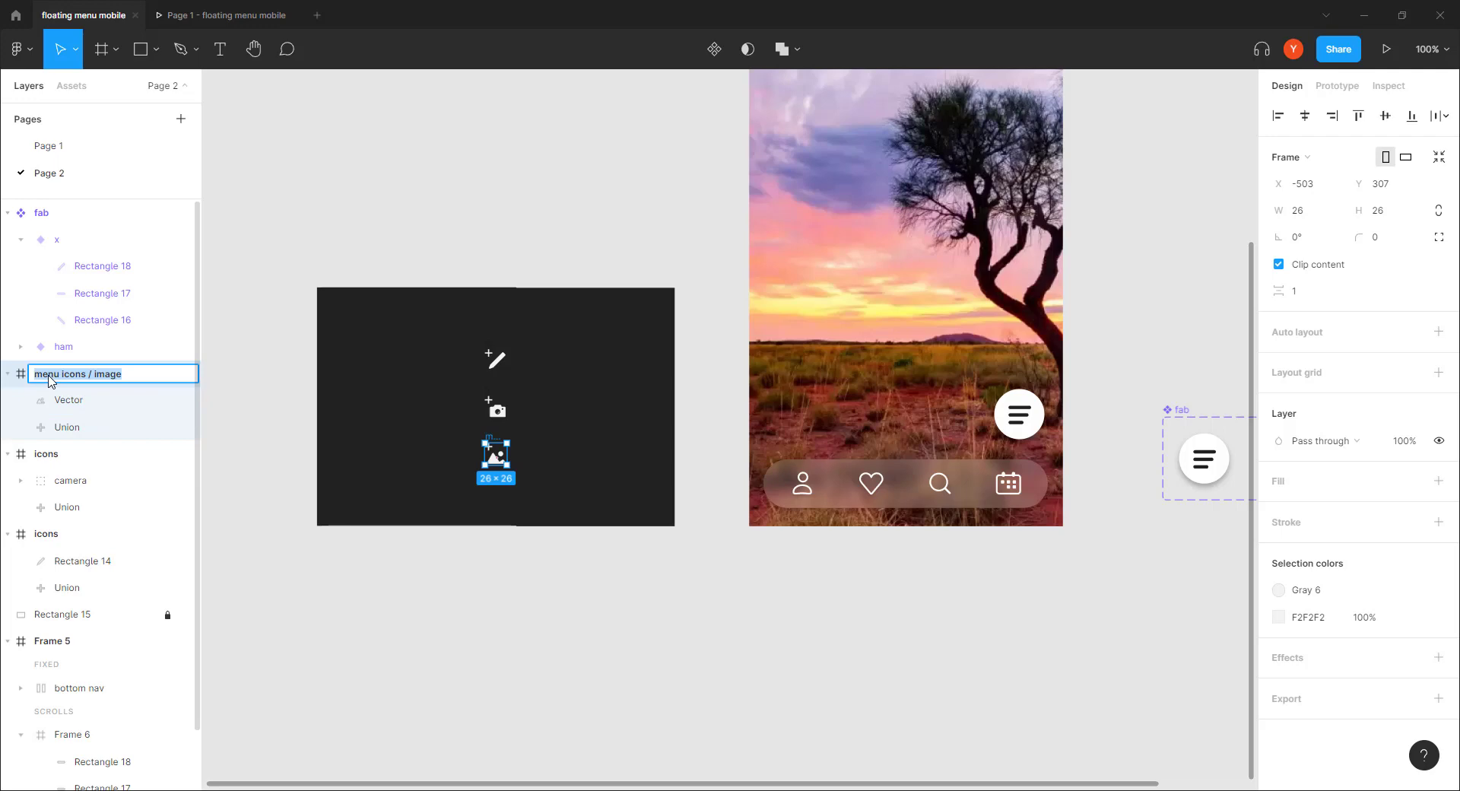
double_click(45, 455)
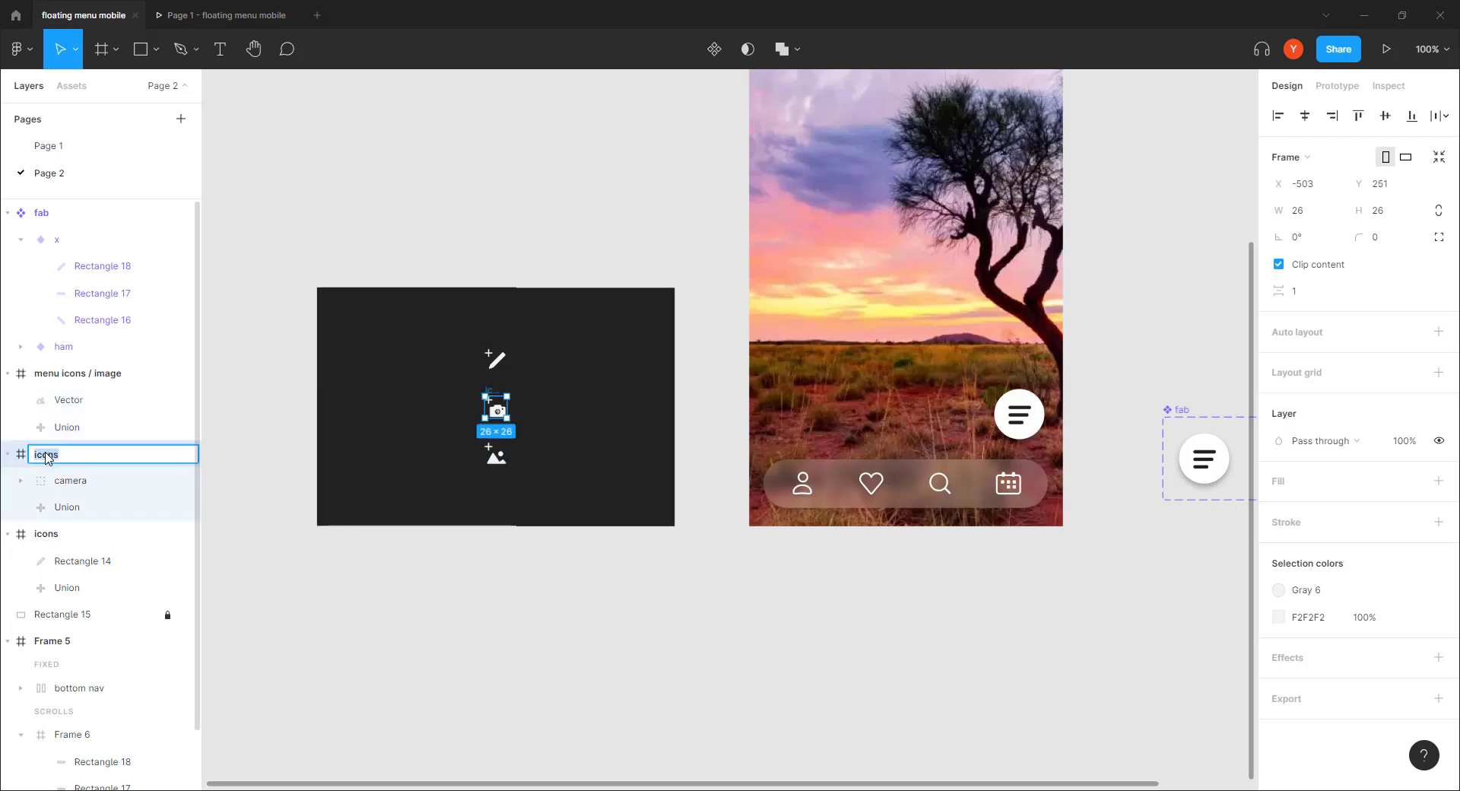
key(ctrl+v)
key(Return)
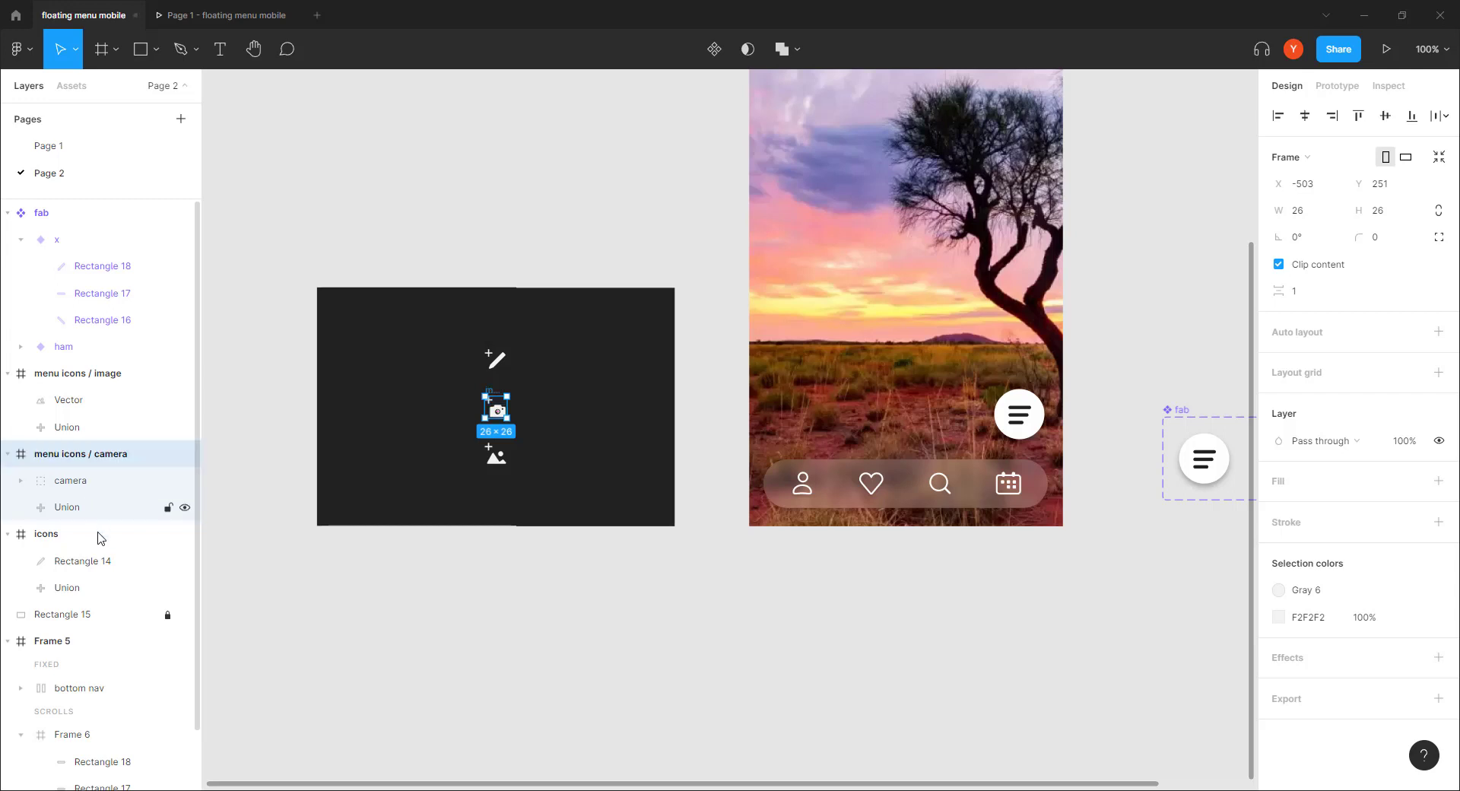
Step: Reuse the icon frames' name prefix to rename the pencil icon's frame as "menu icons / edit"
double_click(50, 533)
key(ctrl+v)
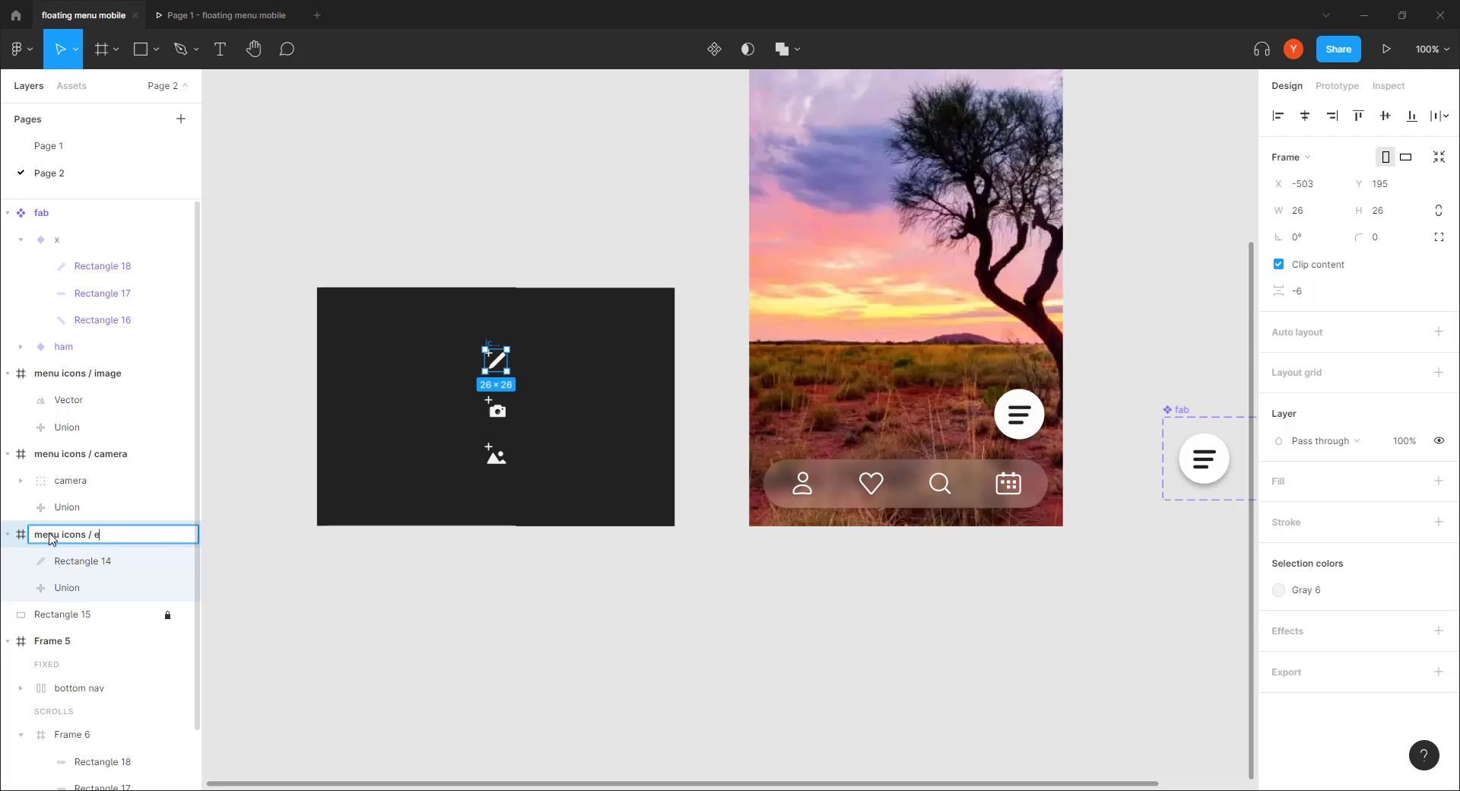
key(Return)
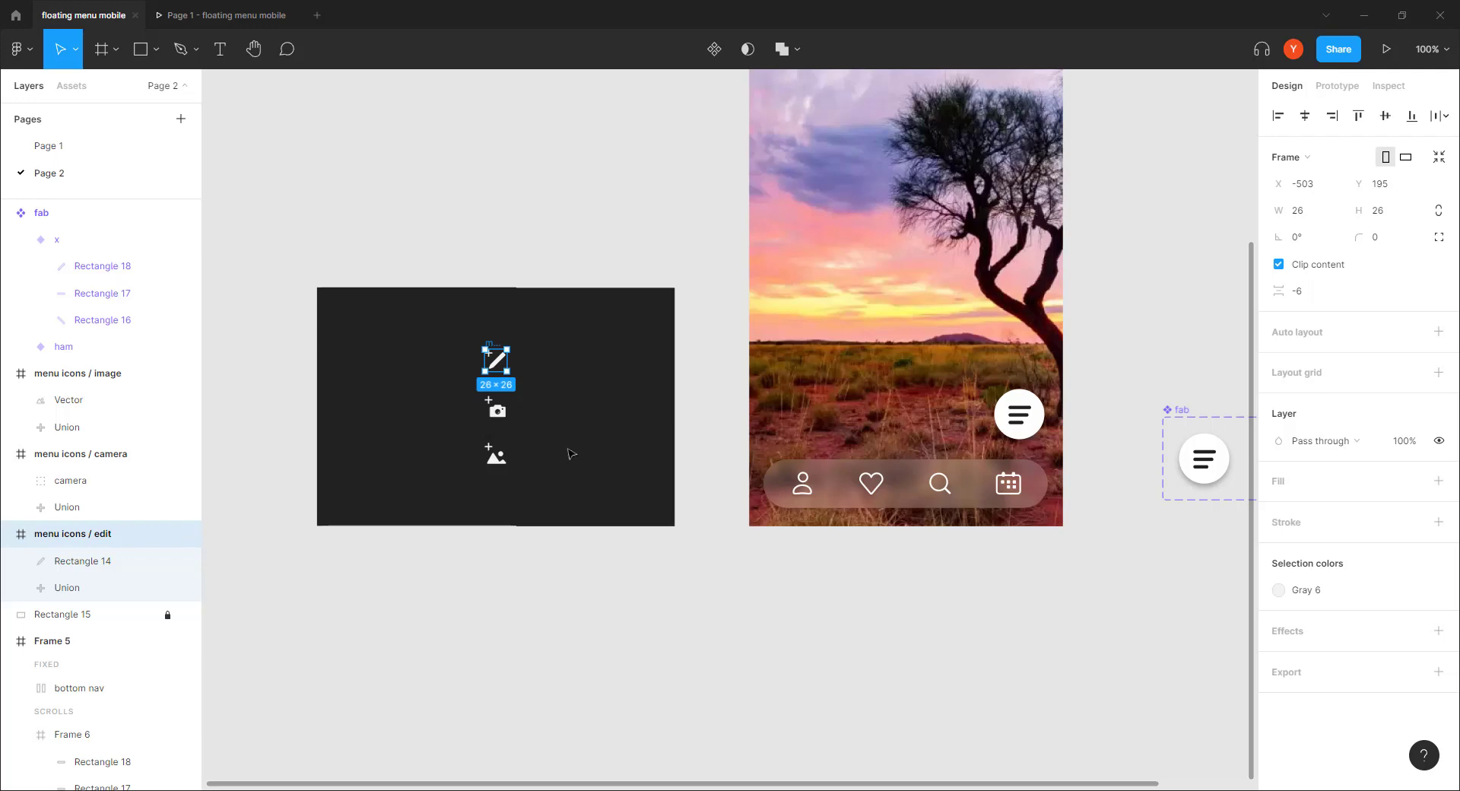
Step: Combine the edit, camera and image icon frames into one component set as variants, and collapse the three variants' layers
drag(571, 314, 425, 511)
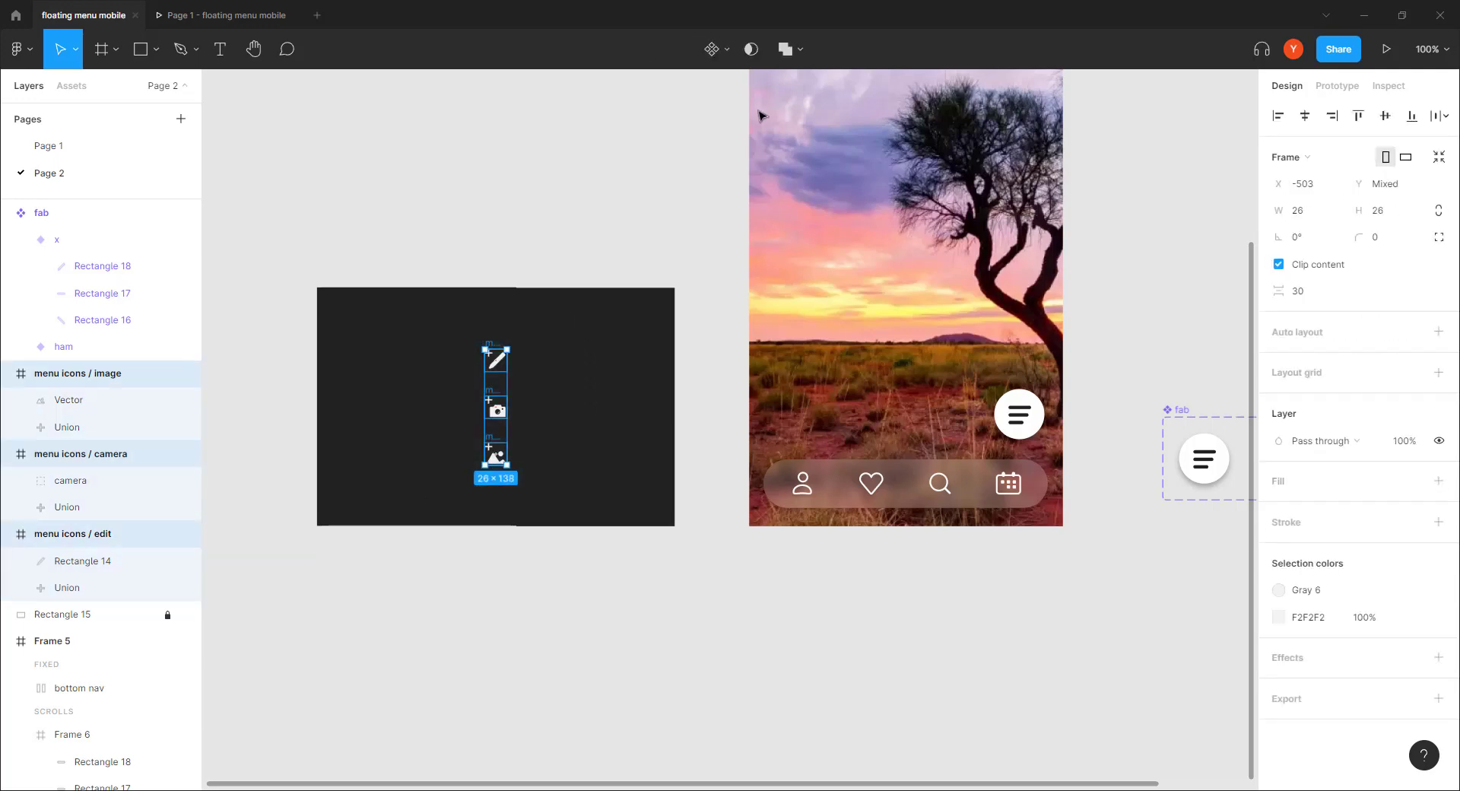
click(727, 50)
click(684, 131)
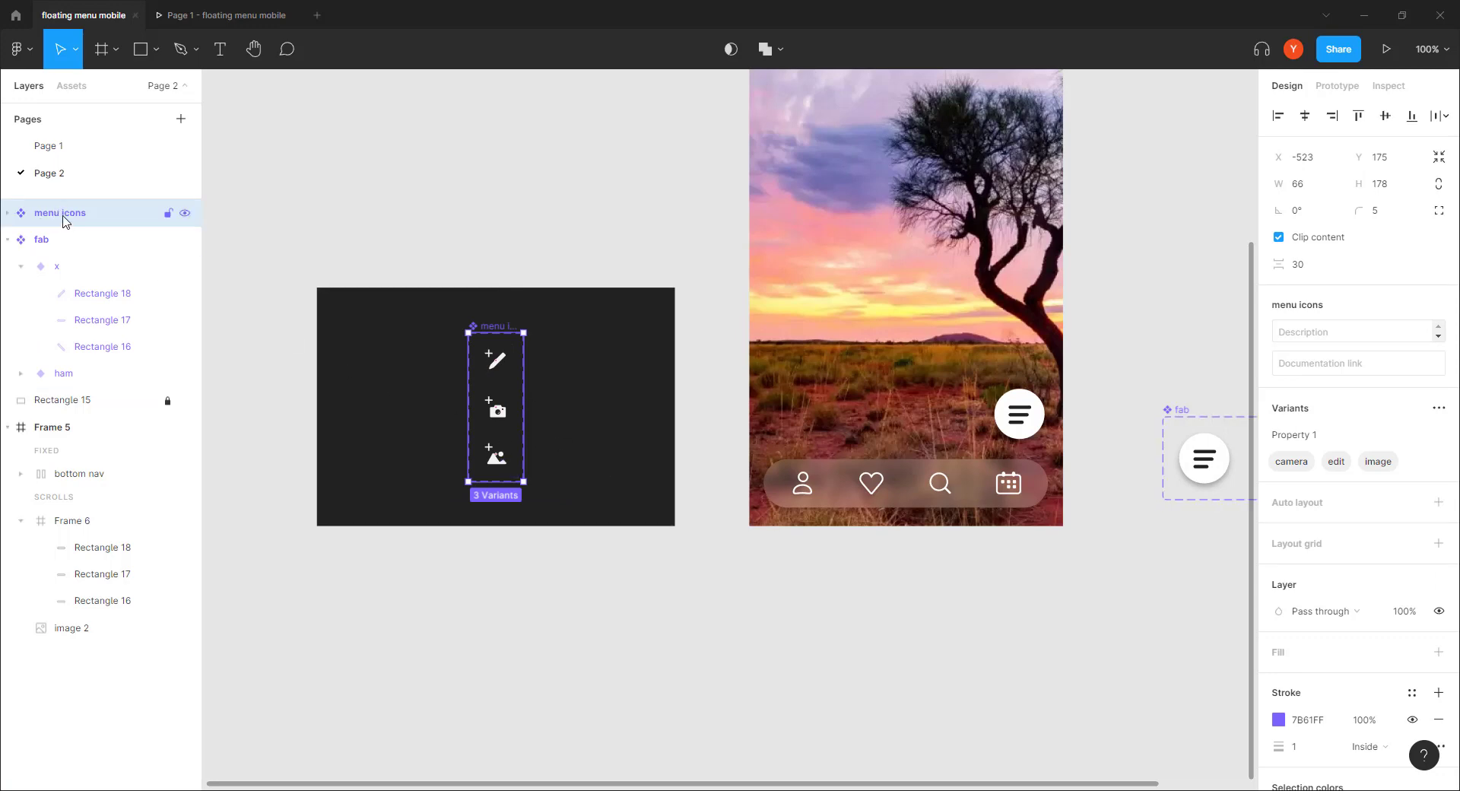
click(7, 213)
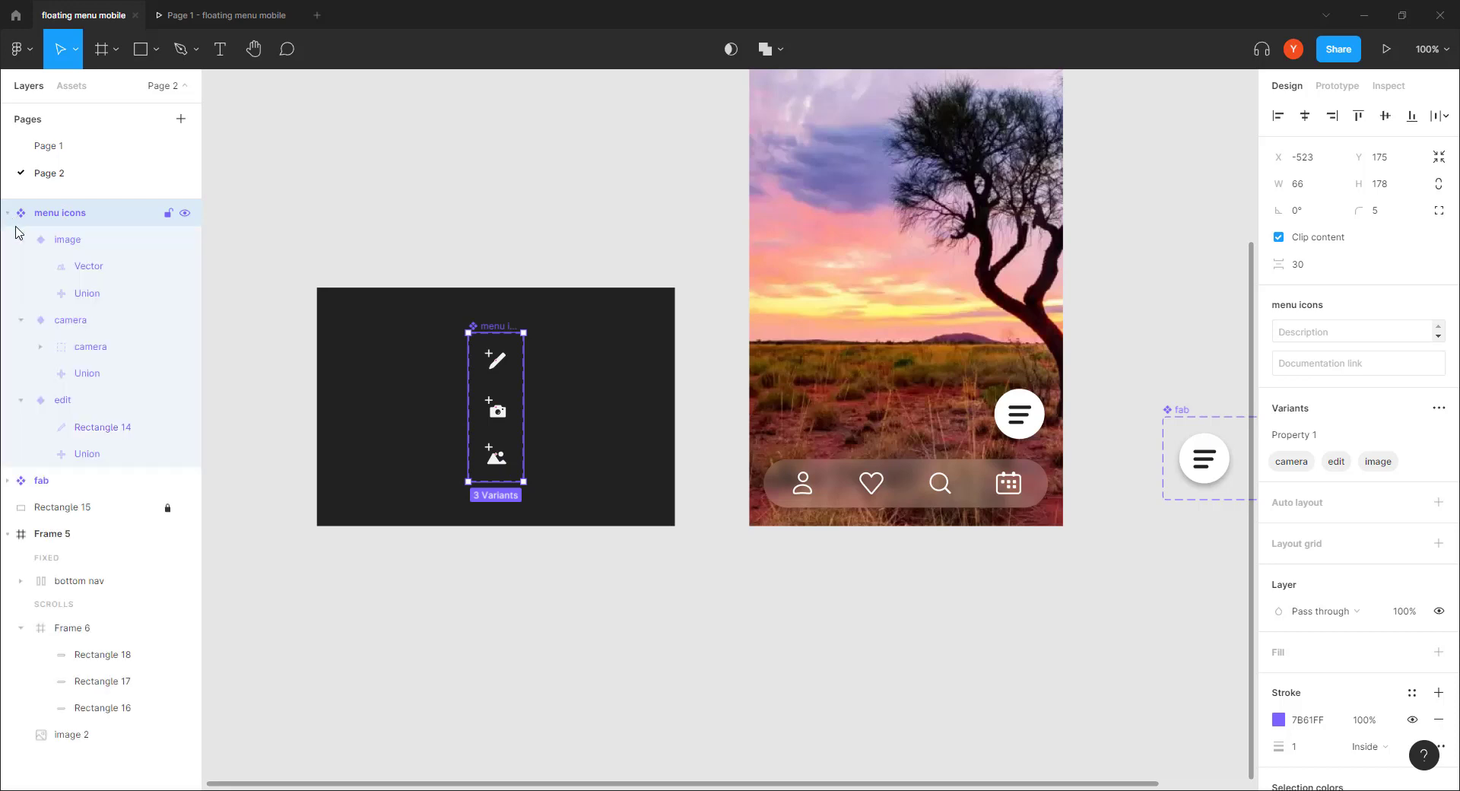
click(21, 240)
click(21, 266)
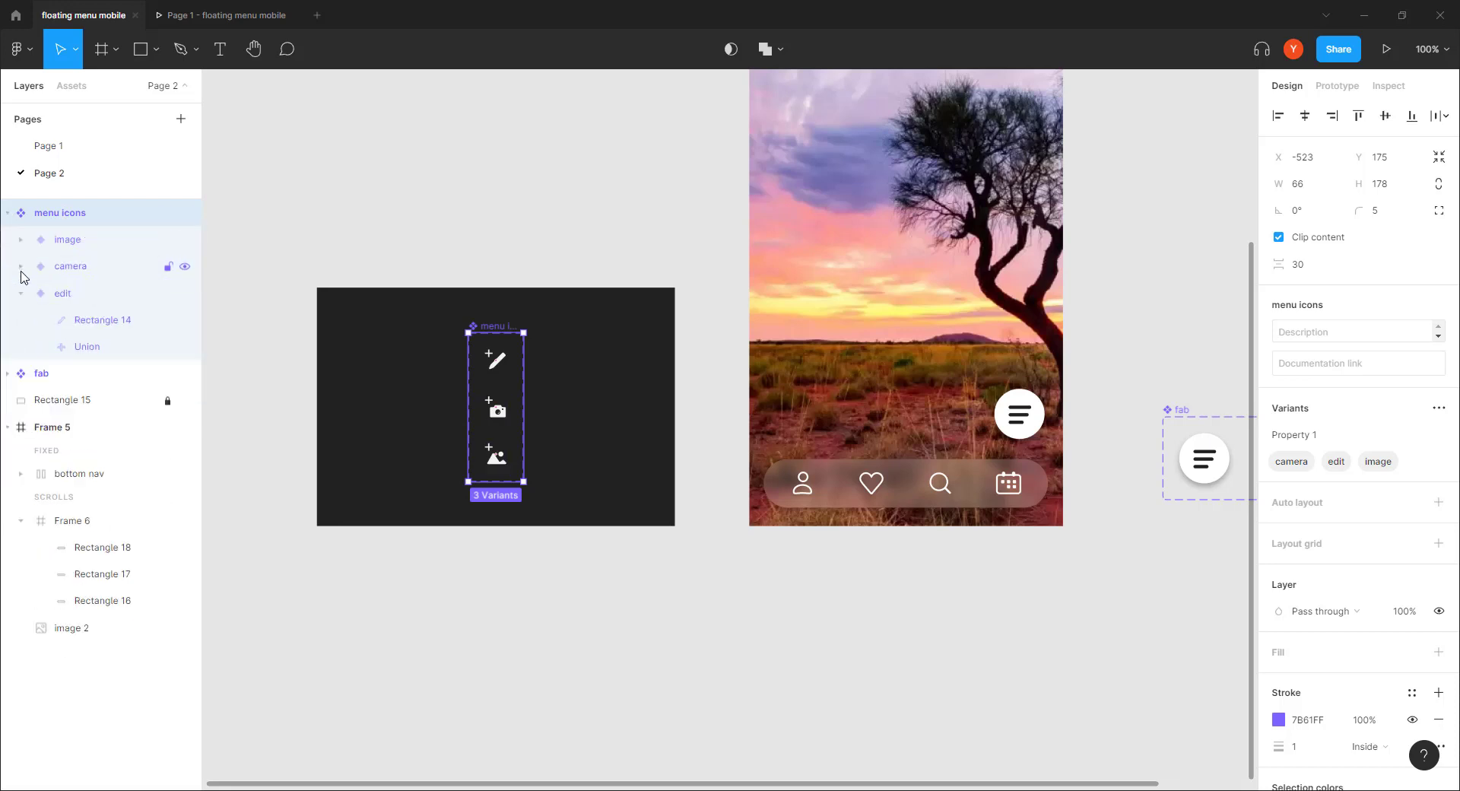
click(20, 293)
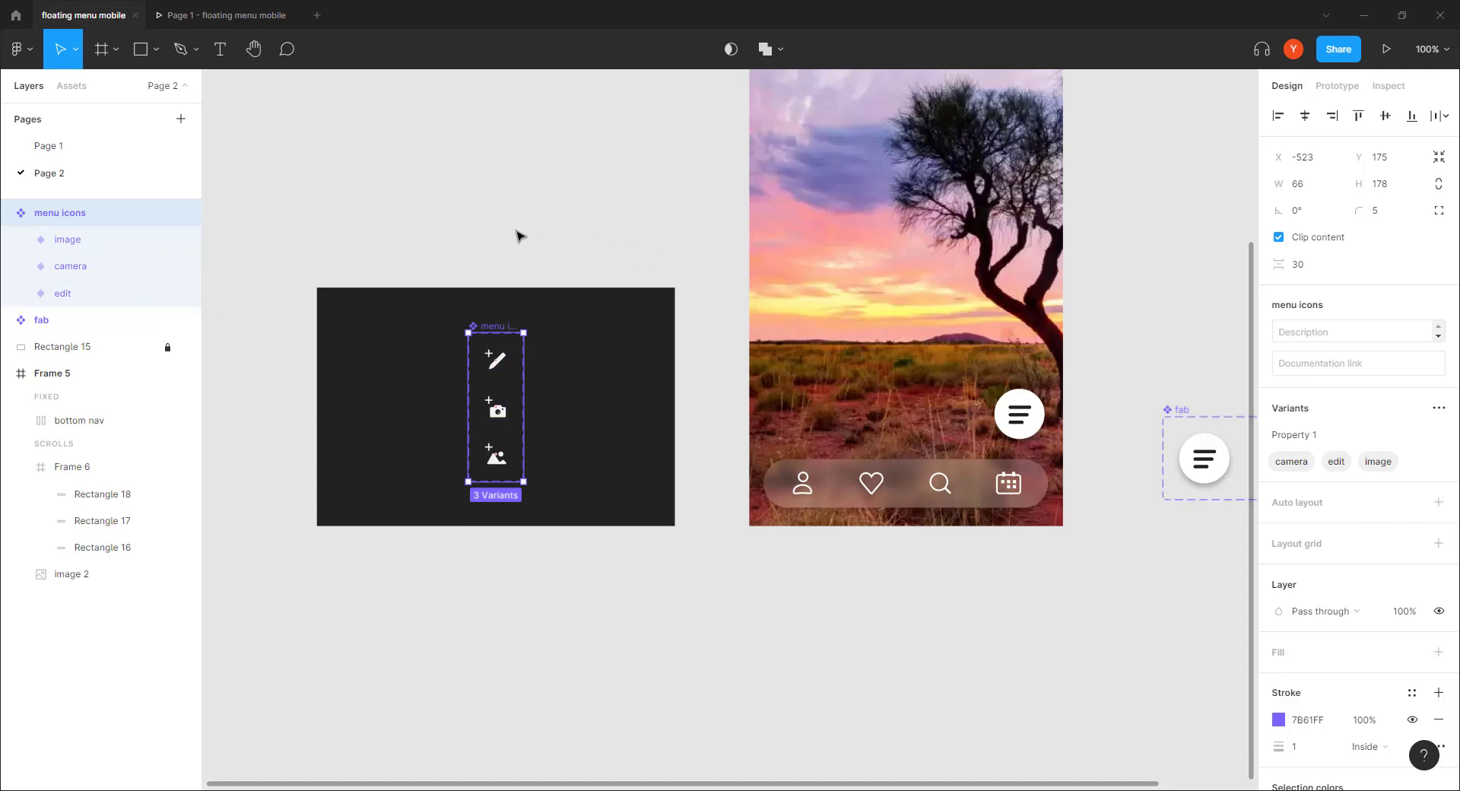
Step: Draw a new frame about 79 × 68 on the empty canvas and move it just below the dark rectangle, to X -355, Y 444
drag(455, 249, 490, 121)
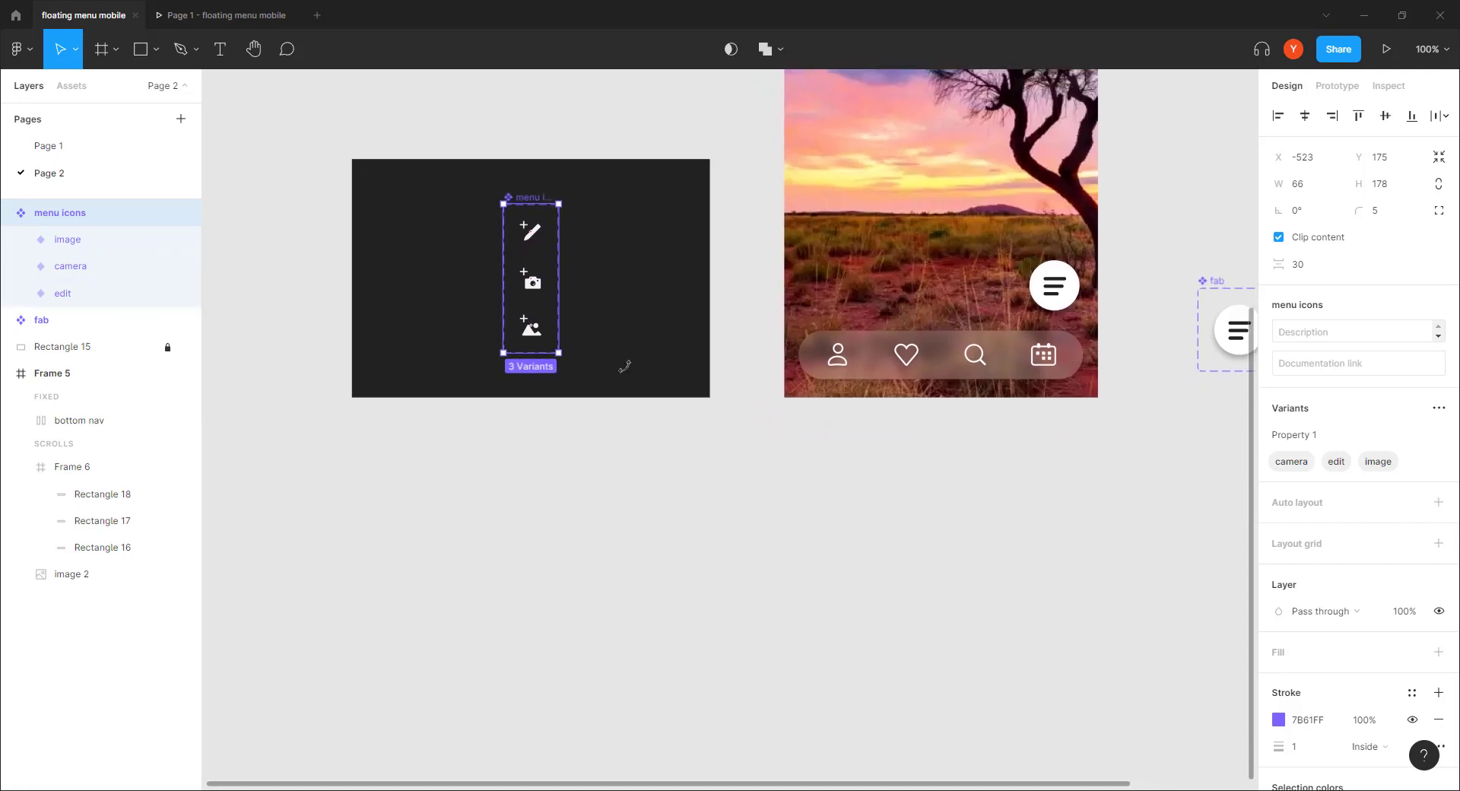
drag(752, 422, 552, 534)
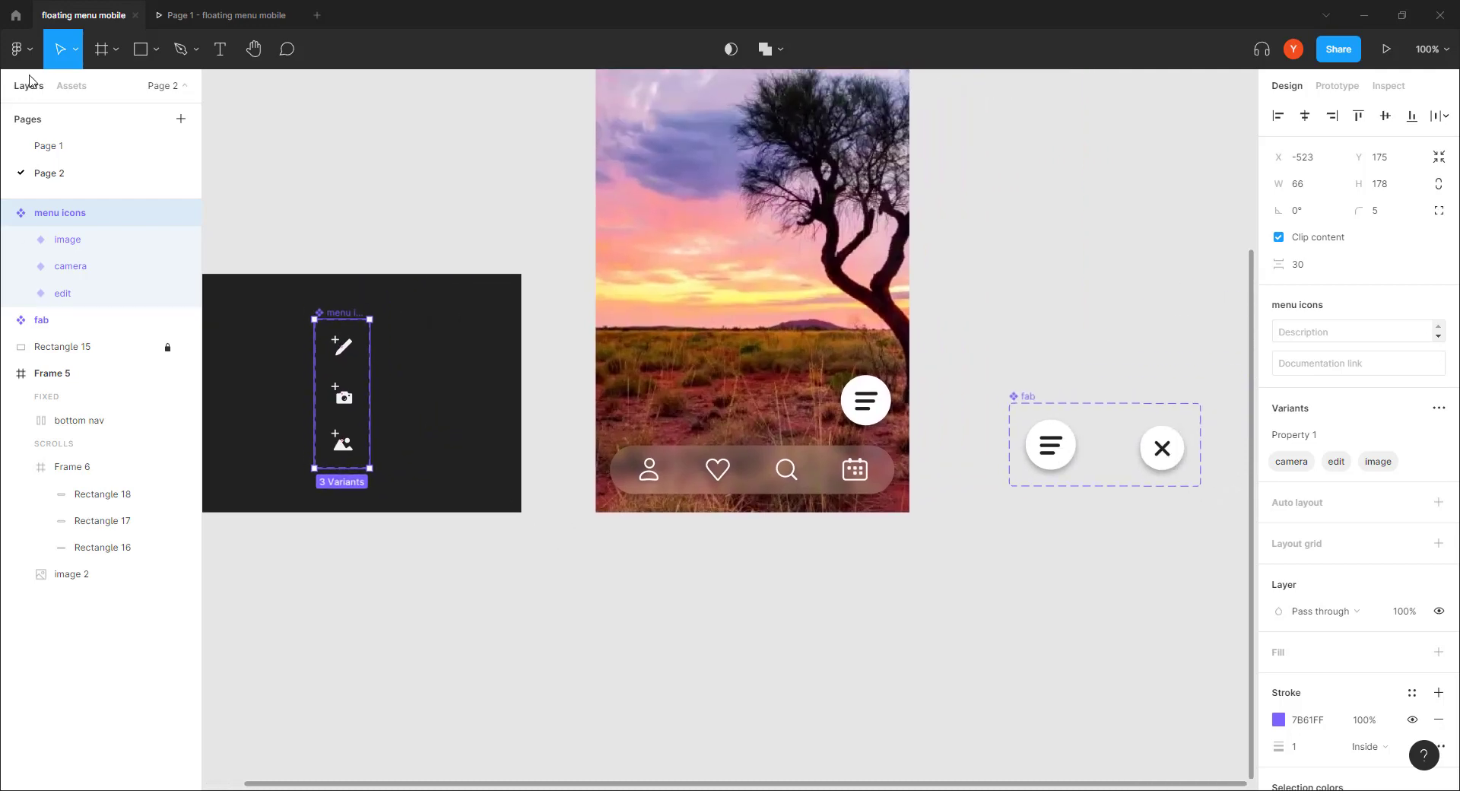
click(101, 48)
mouse_move(587, 588)
mouse_down()
mouse_move(515, 660)
mouse_move(522, 646)
mouse_up()
key(plus)
drag(541, 361, 793, 76)
drag(709, 214, 641, 454)
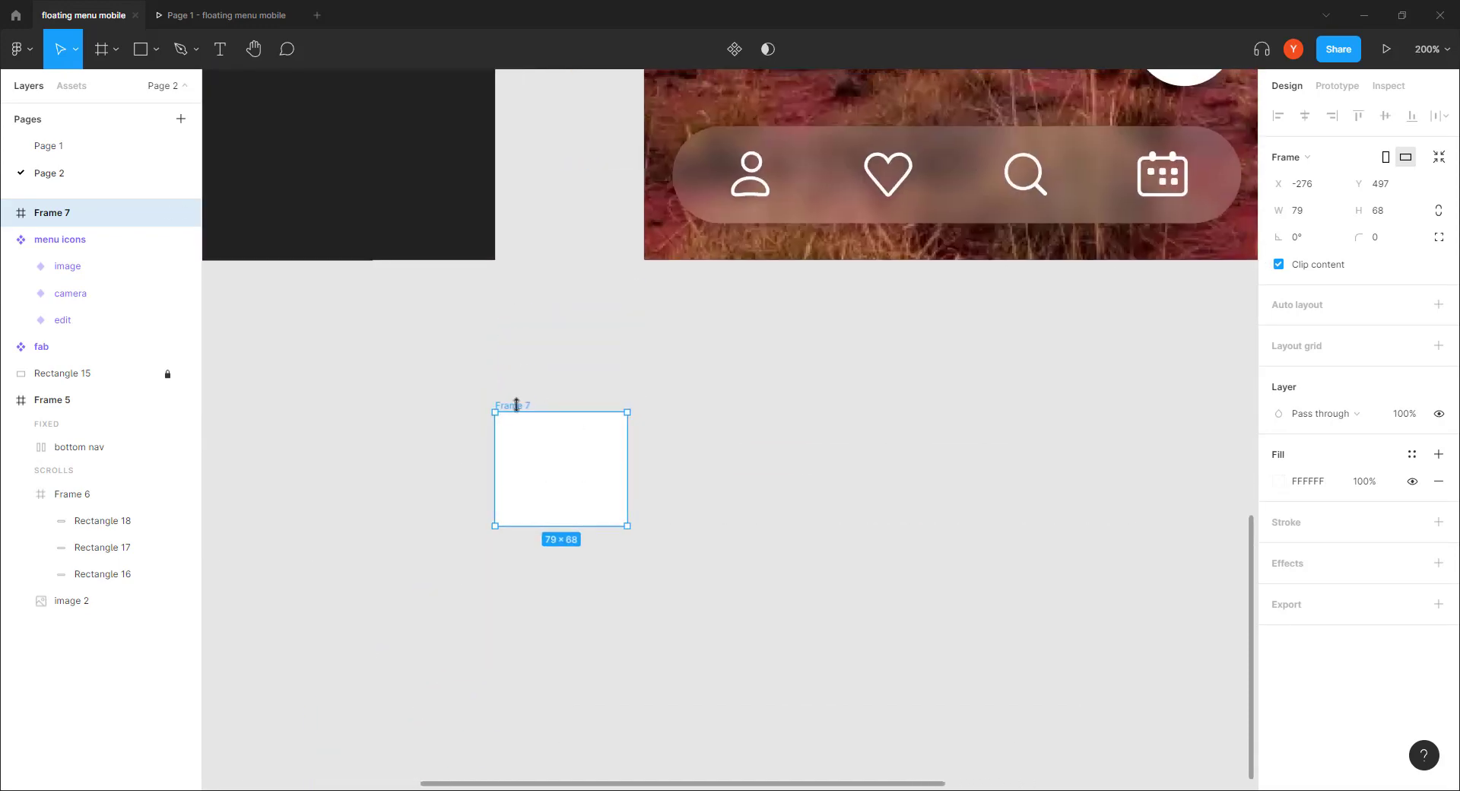
drag(516, 404, 396, 324)
drag(581, 378, 758, 472)
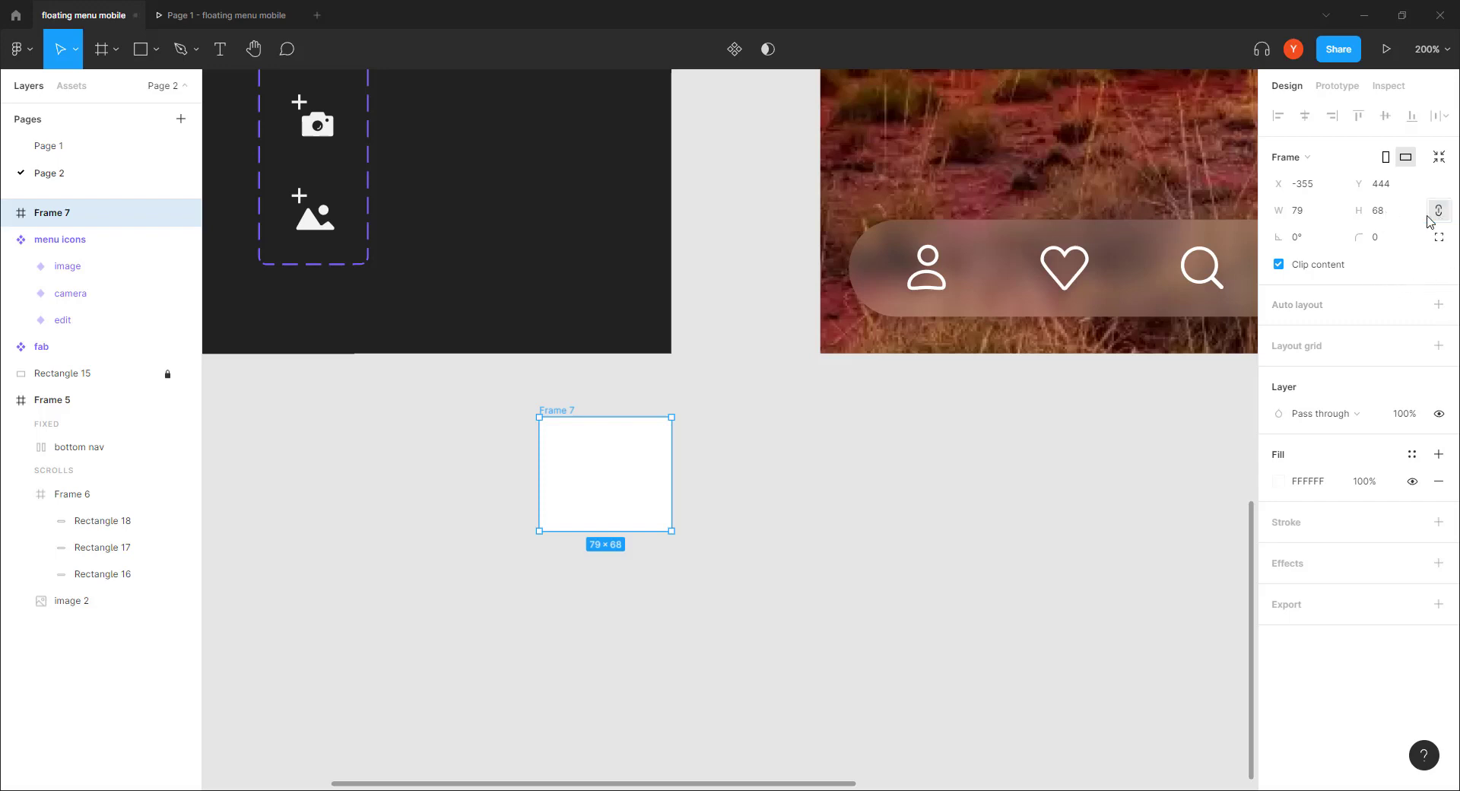
Step: Set the width of the new white frame below the dark rectangle to 68
click(1298, 213)
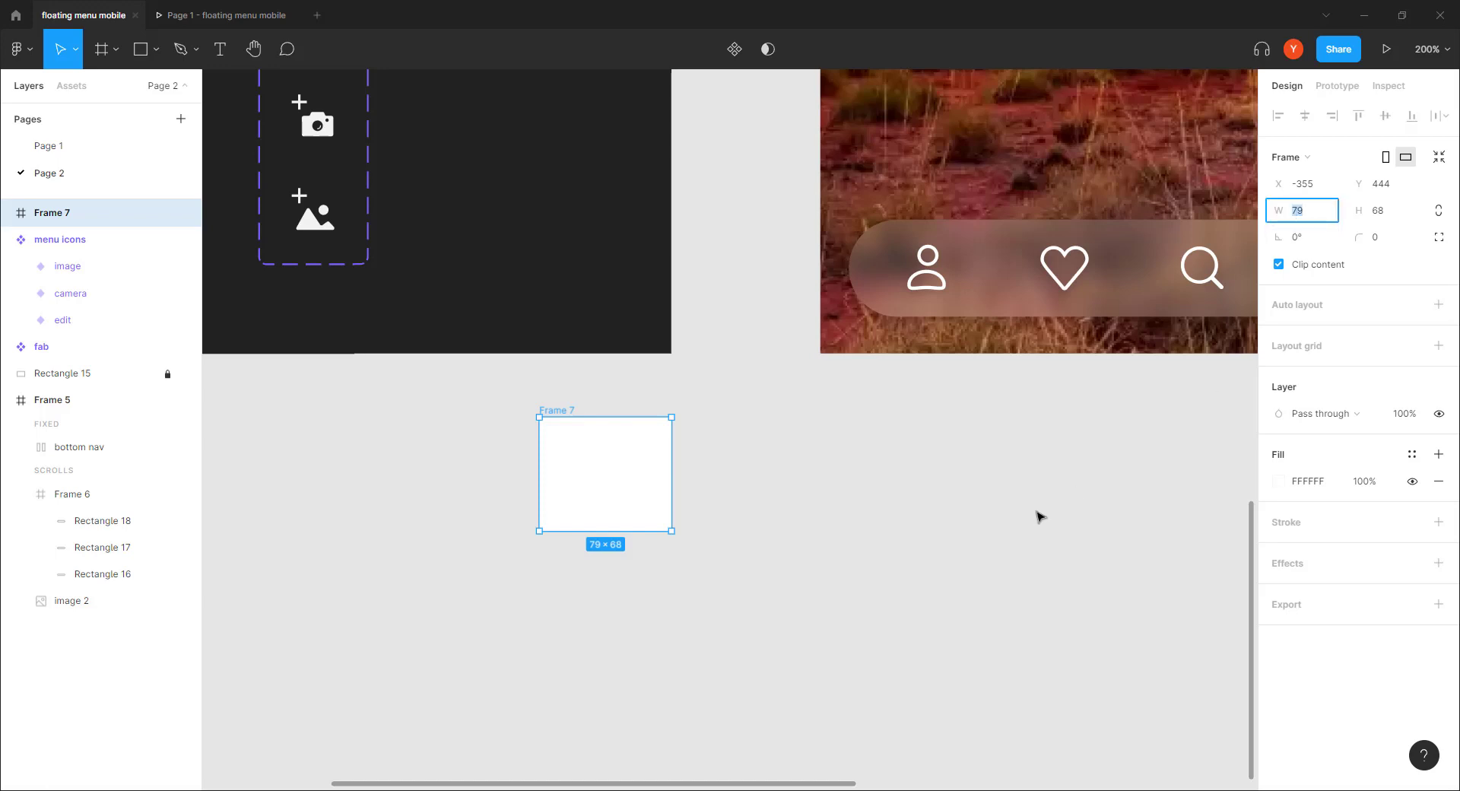
text(68)
key(Return)
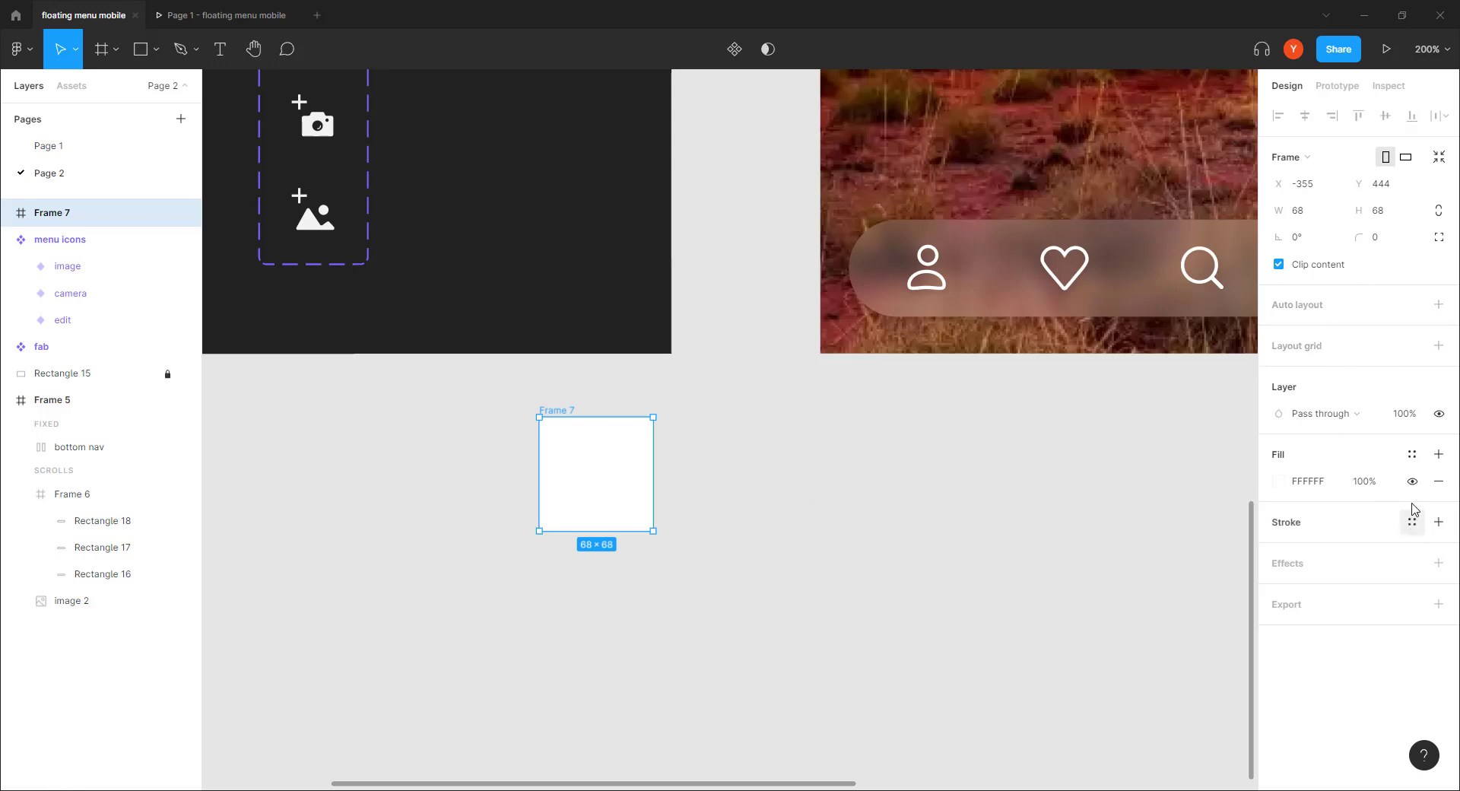
Step: Round the square frame into a circle, trying a corner radius of 30 and settling on 40
click(1382, 243)
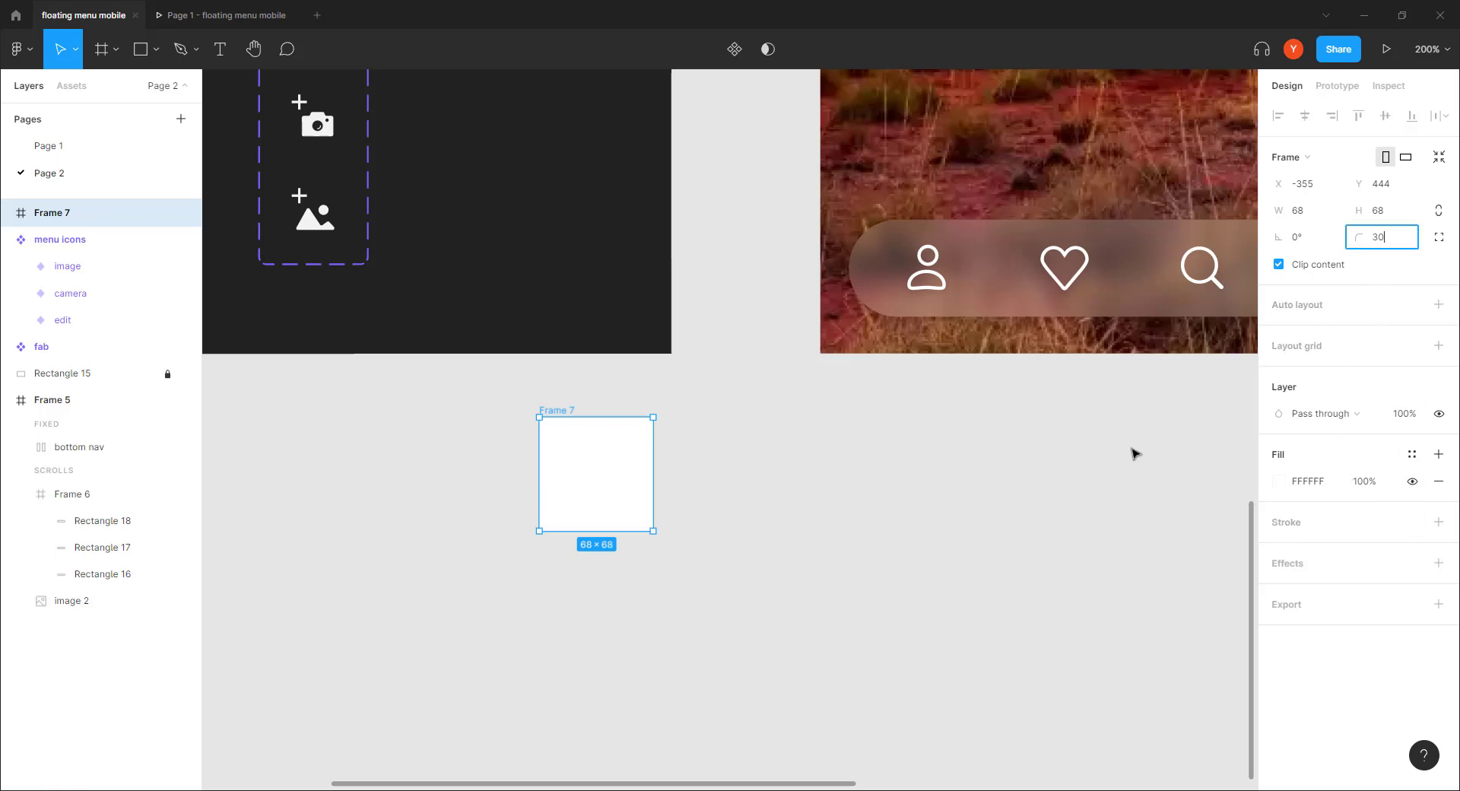
key(Return)
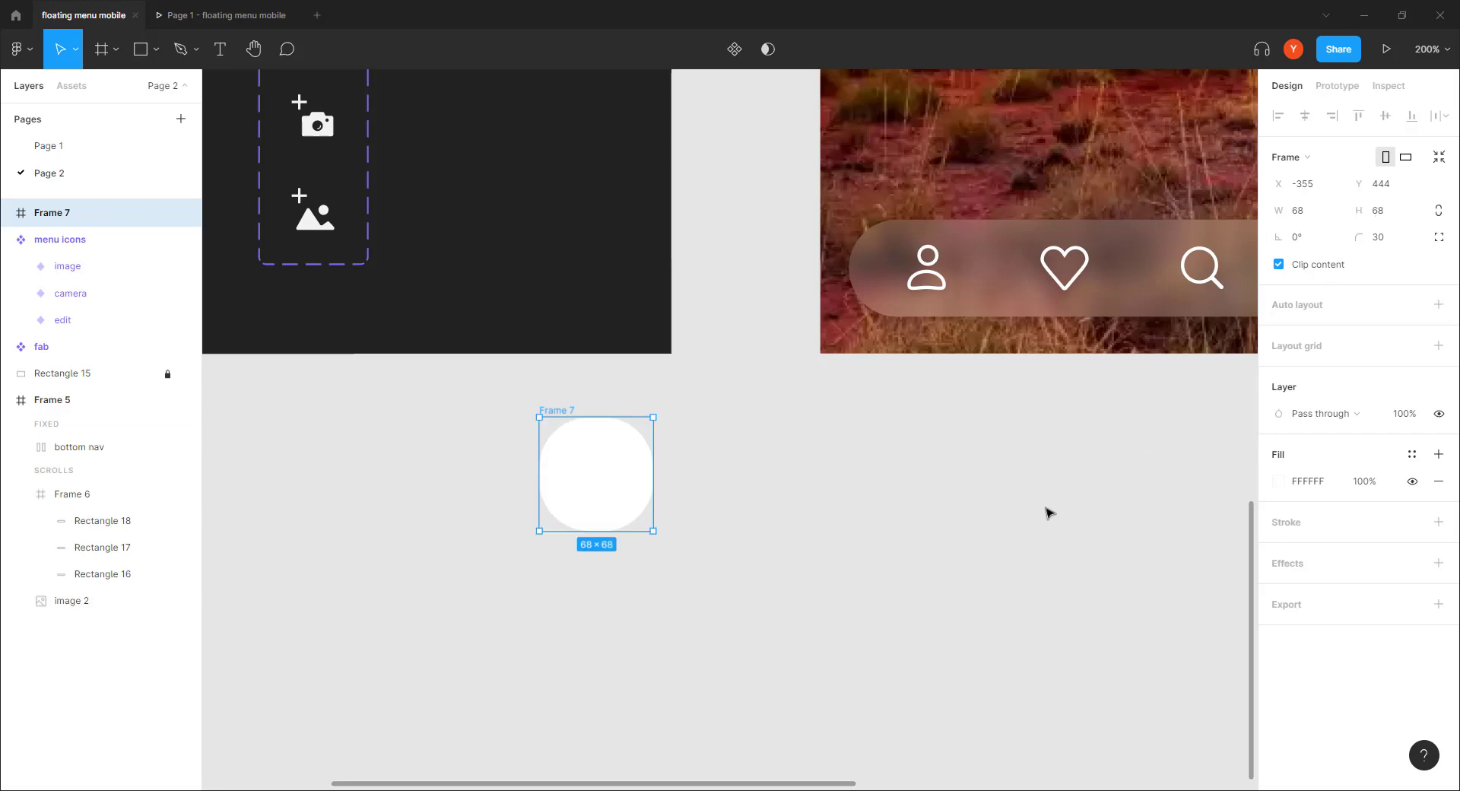
click(1376, 238)
text(40)
key(Return)
Step: Move the white circle frame onto the mobile screen's sunset image, at X 60, Y 511
scroll(687, 749, up, 5)
scroll(687, 750, left, 3)
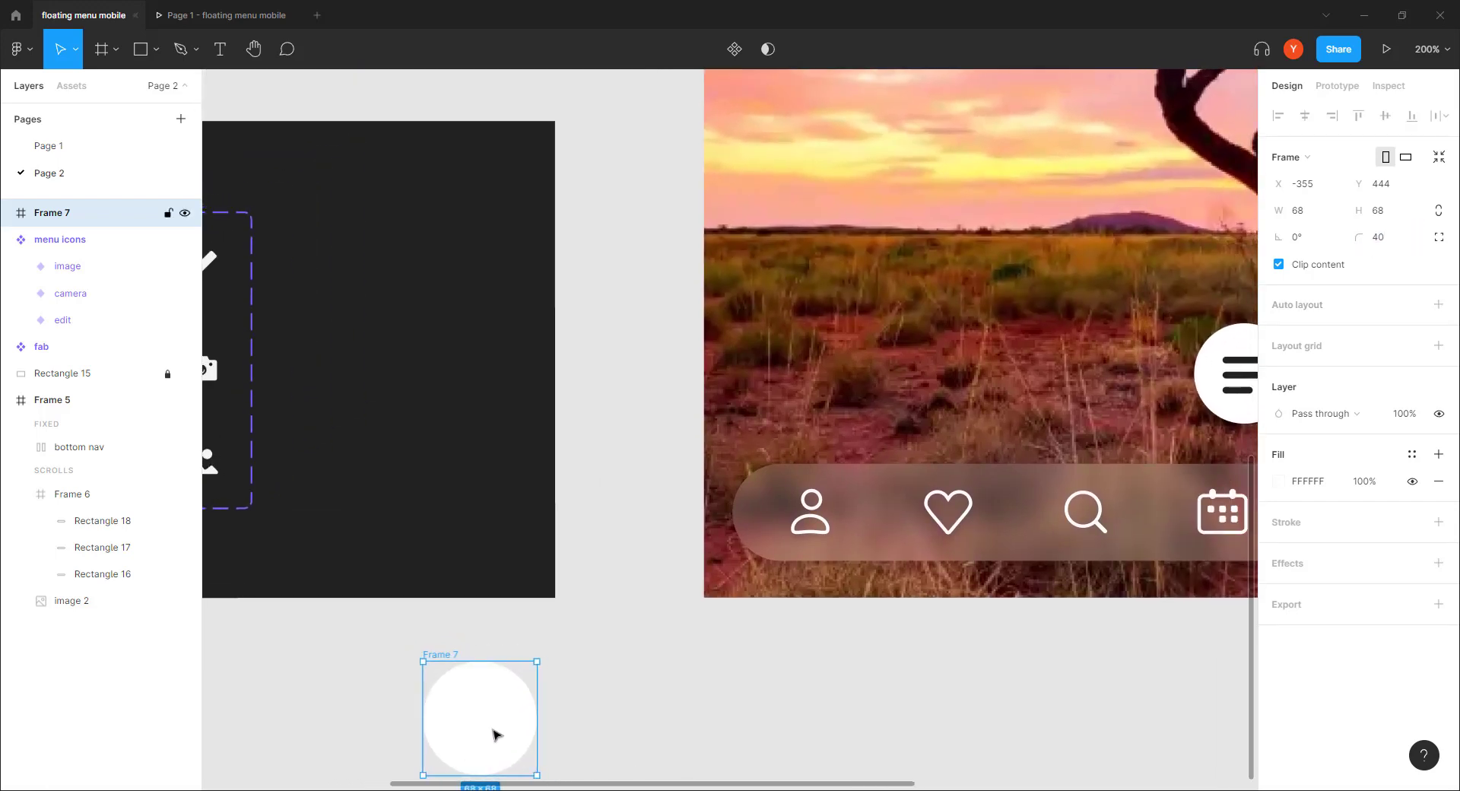
drag(495, 736, 955, 149)
drag(822, 342, 547, 657)
drag(662, 456, 587, 476)
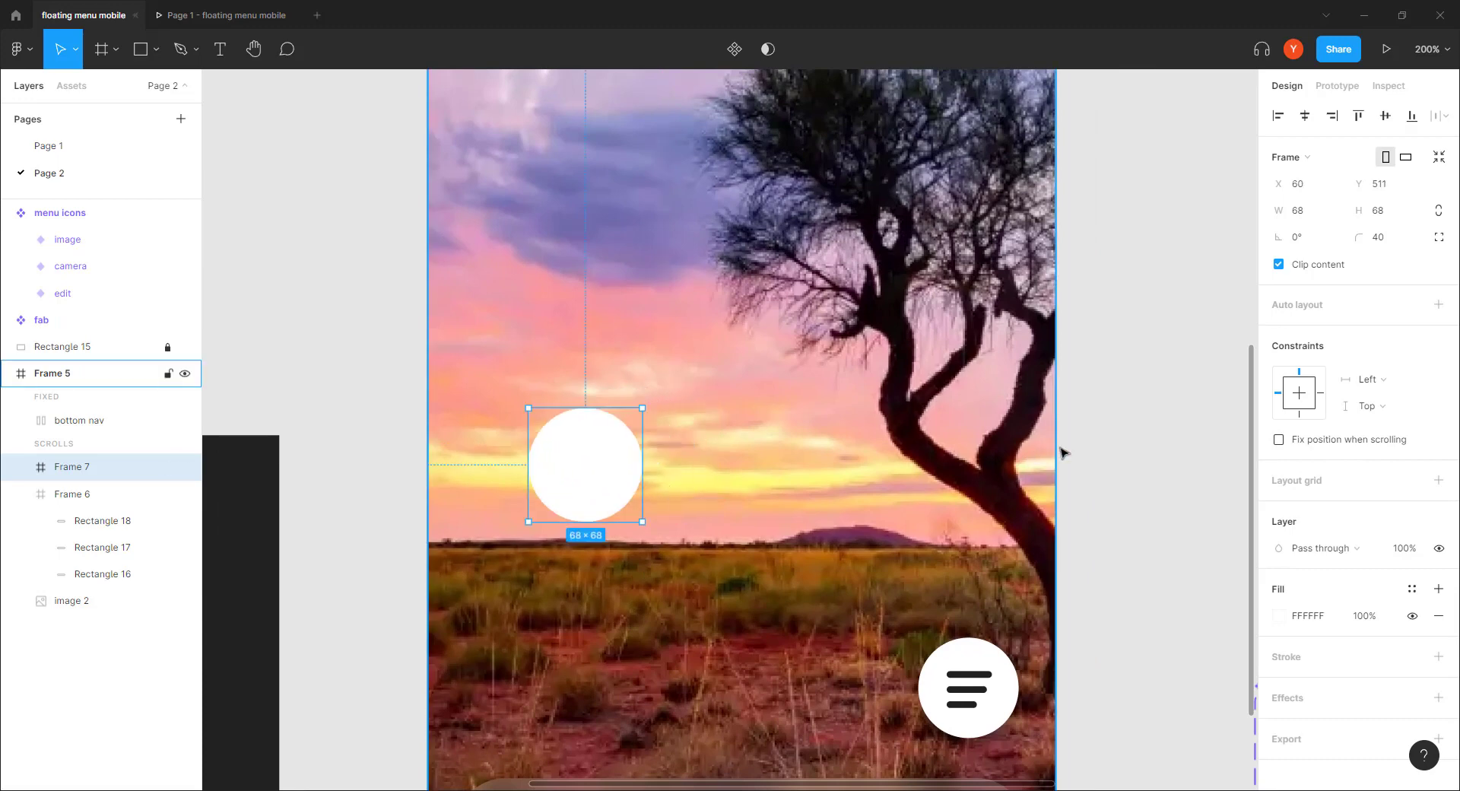
Step: Move the white circle frame off the mobile screen onto the empty canvas below the dark rectangle, at X -413, Y 454
key(shift+0)
scroll(730, 513, left, 3)
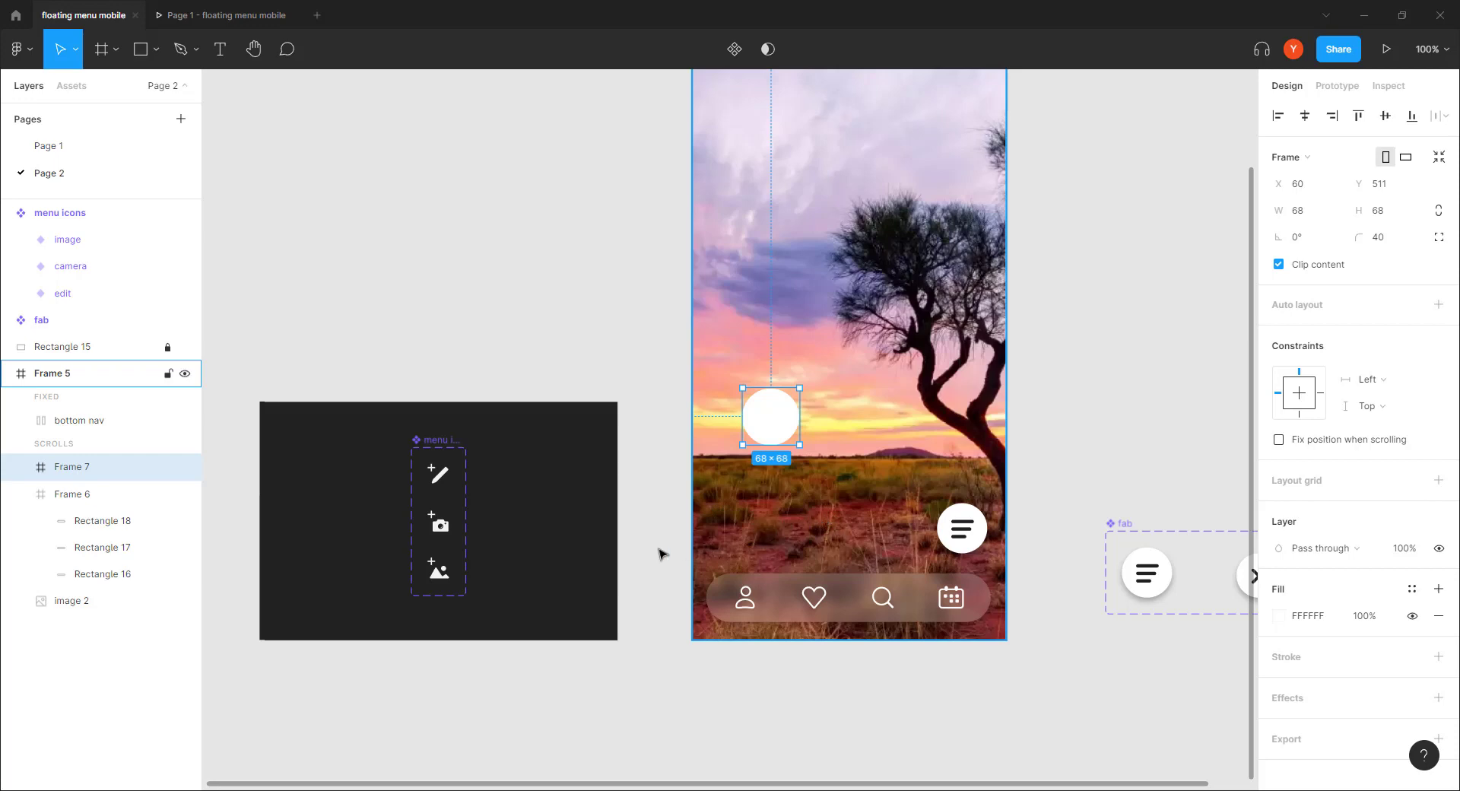
drag(489, 352, 450, 267)
drag(733, 339, 486, 635)
drag(389, 649, 554, 536)
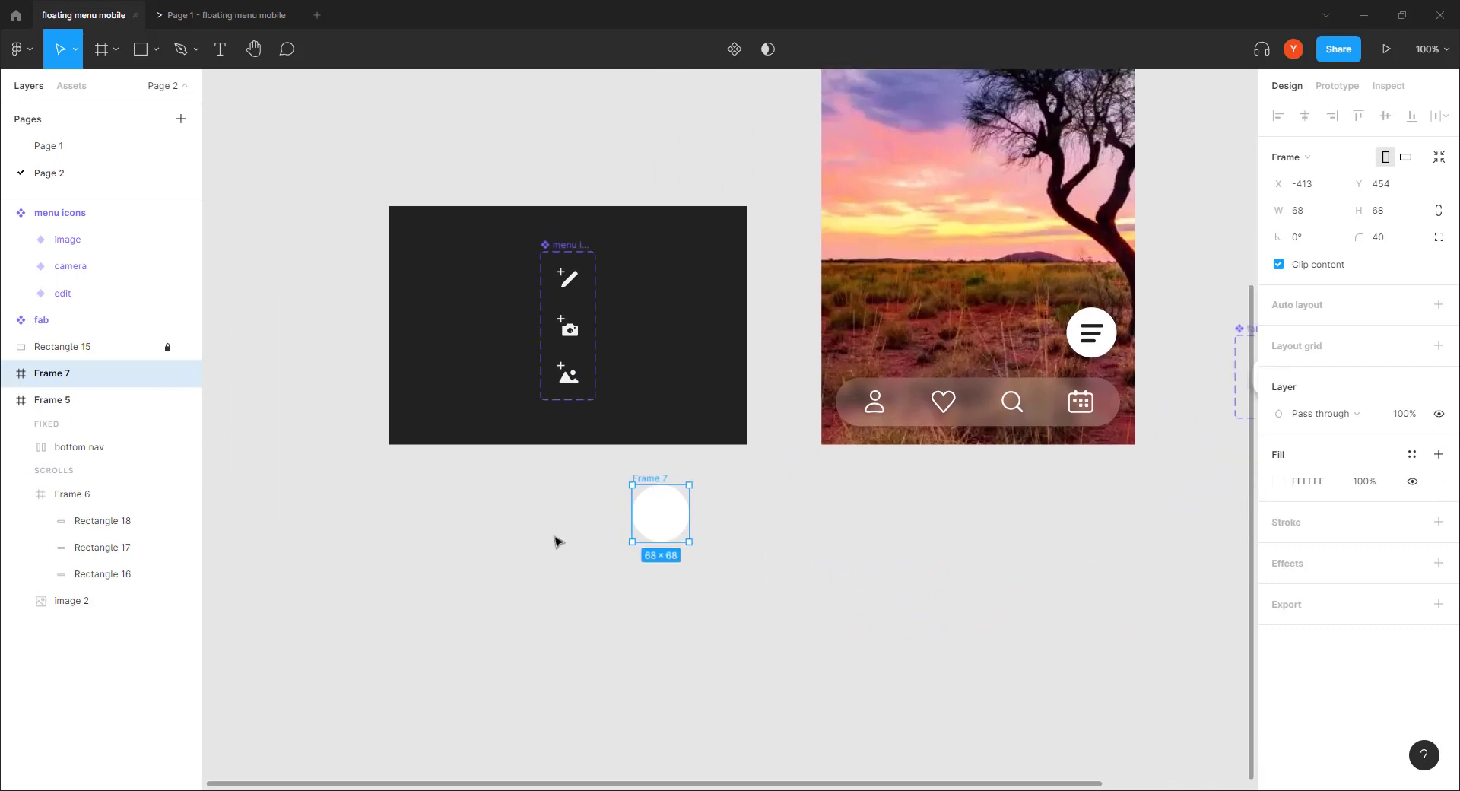
Step: Draw a 58 × 58 circle inside the white round frame, positioned at X 5, Y 5
key(plus)
drag(515, 596, 604, 482)
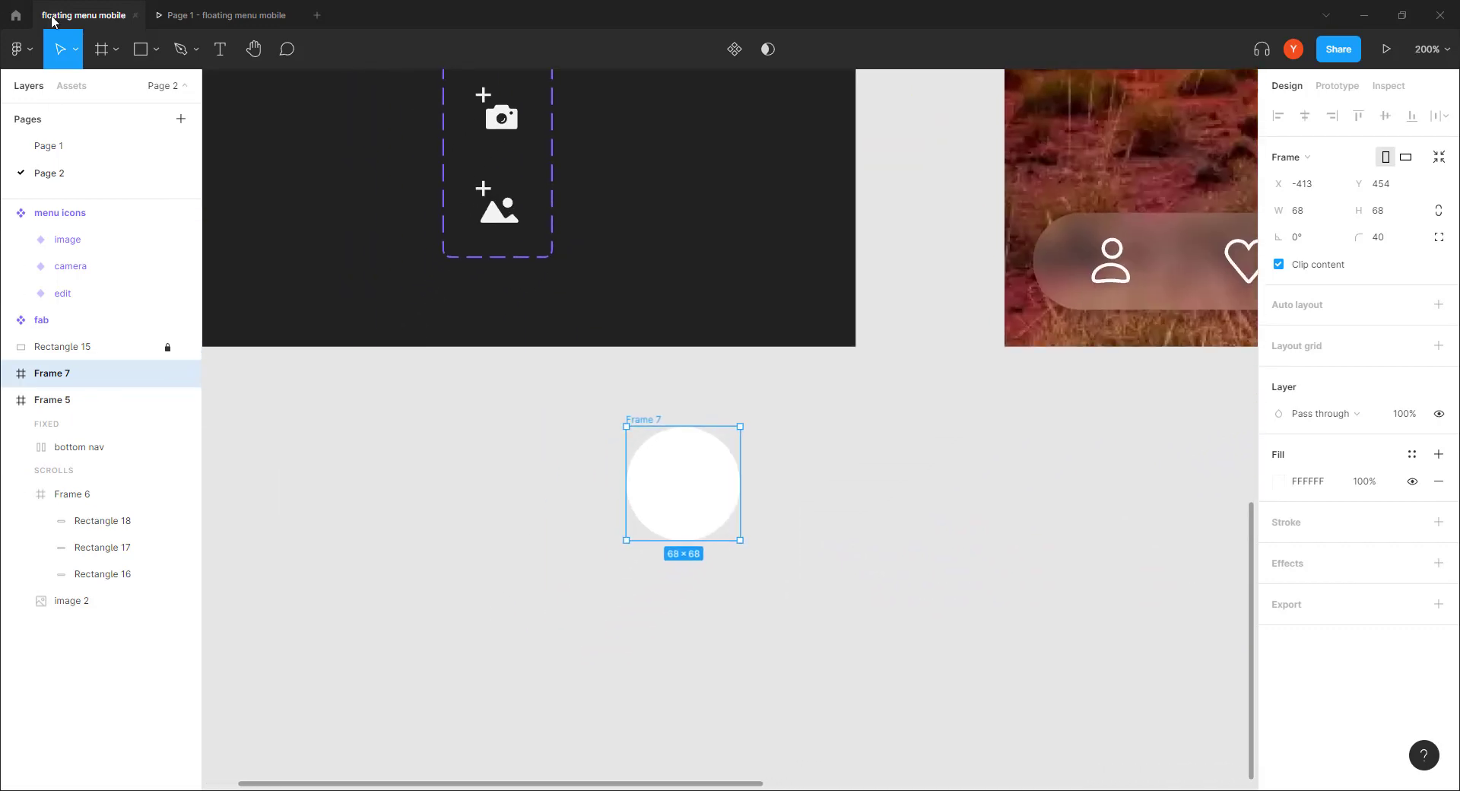
key(o)
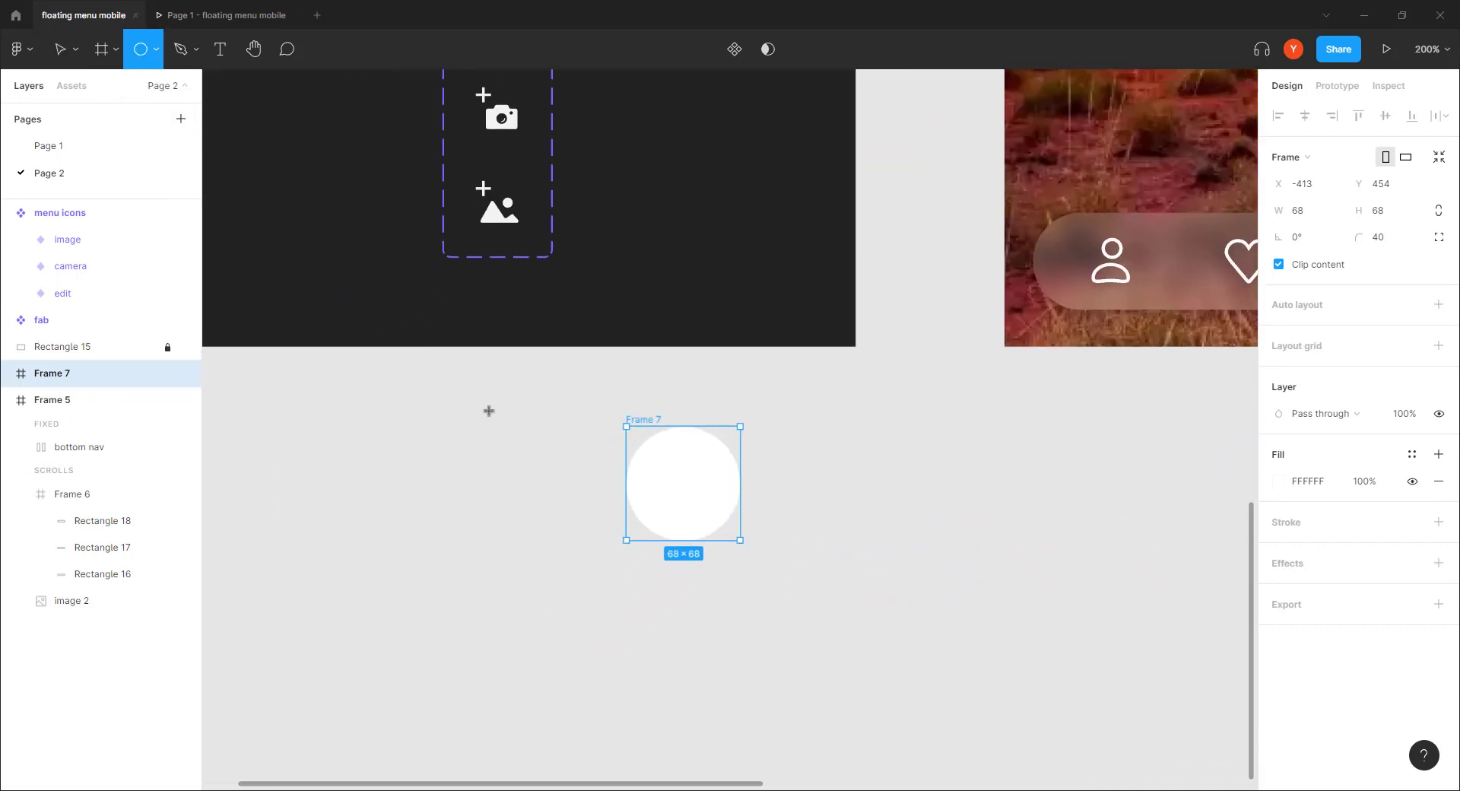
drag(728, 437, 645, 542)
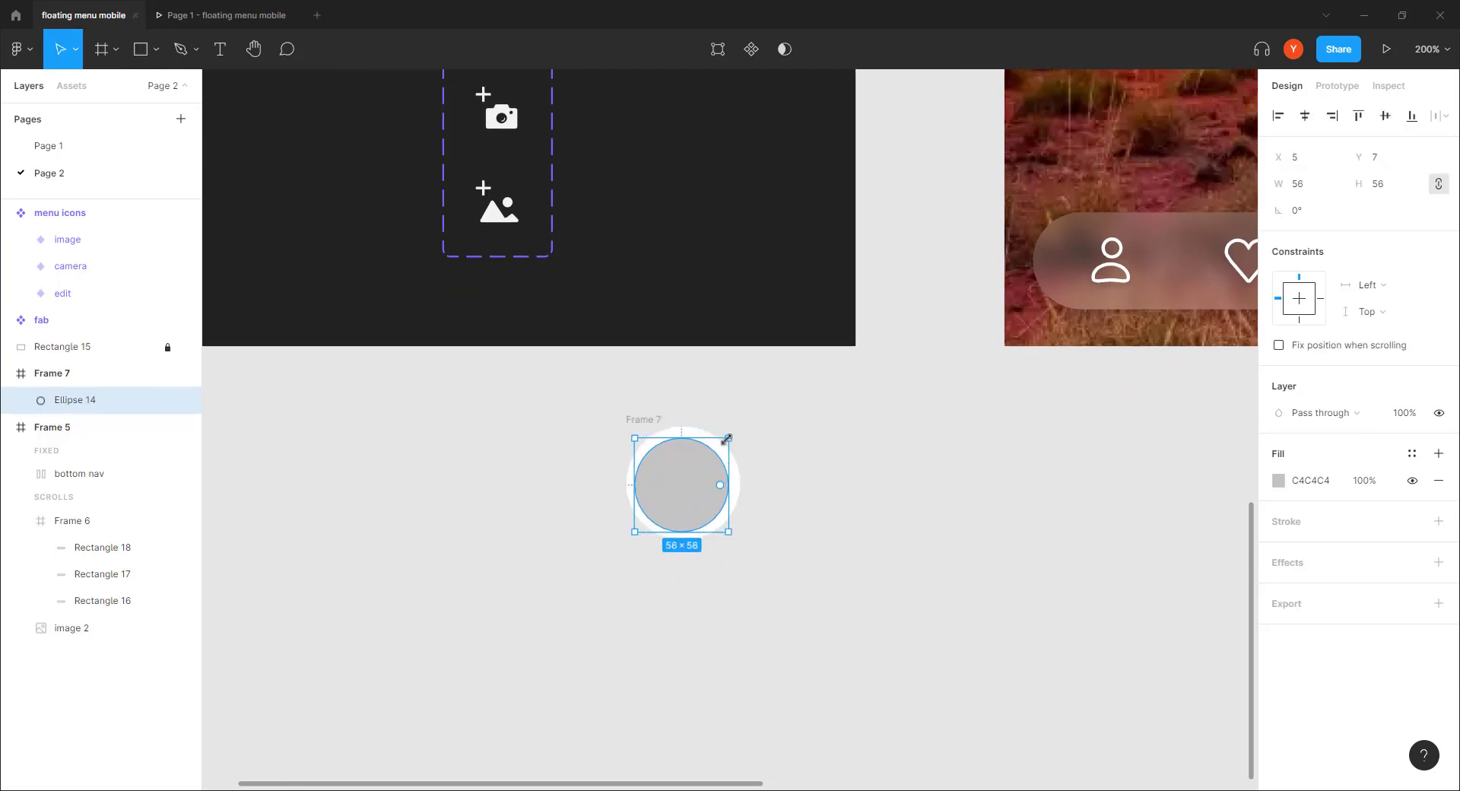
drag(728, 438, 732, 435)
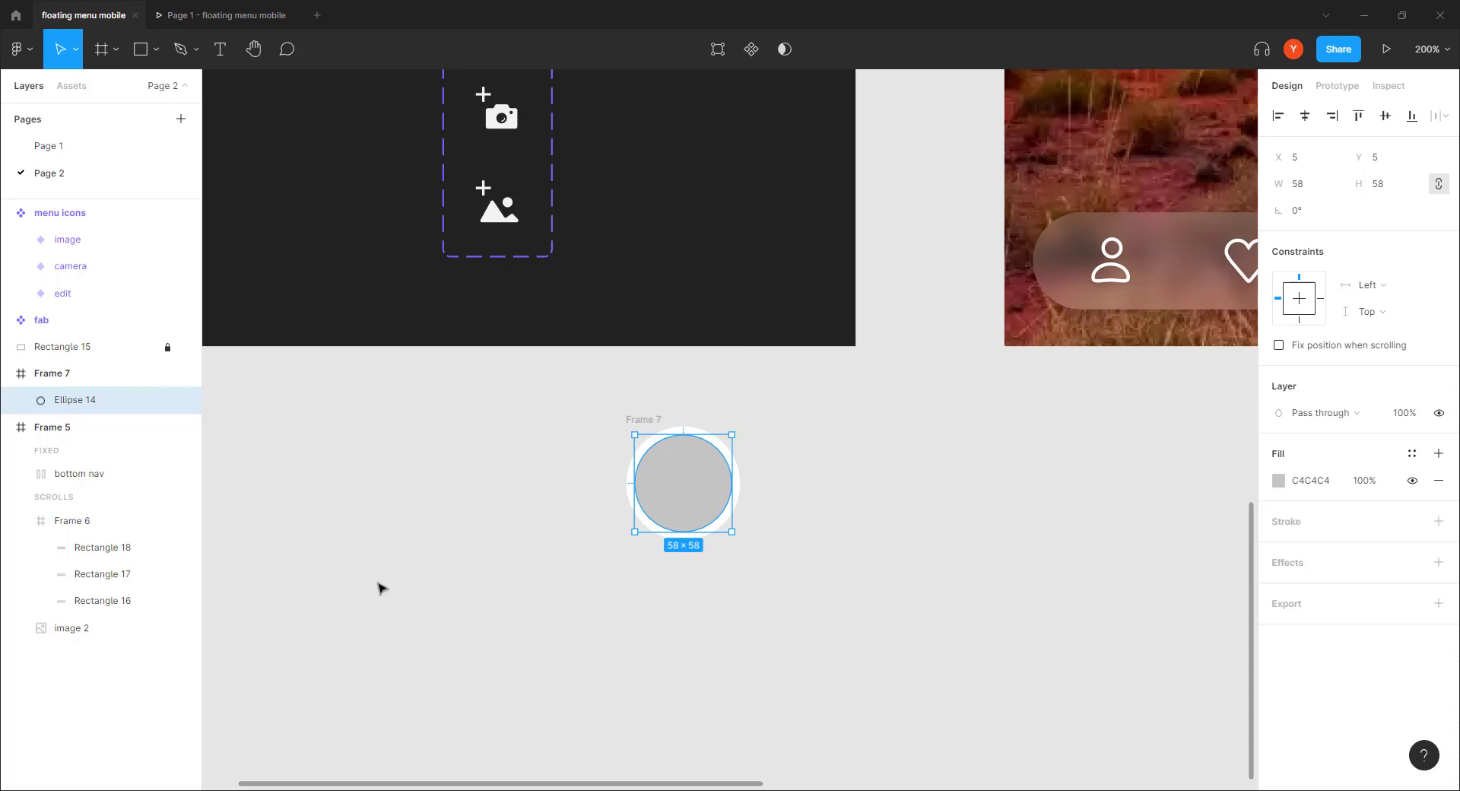
Step: Change the inner circle's fill to the near-black colour 1E1E1E
click(1279, 480)
drag(1083, 464, 973, 563)
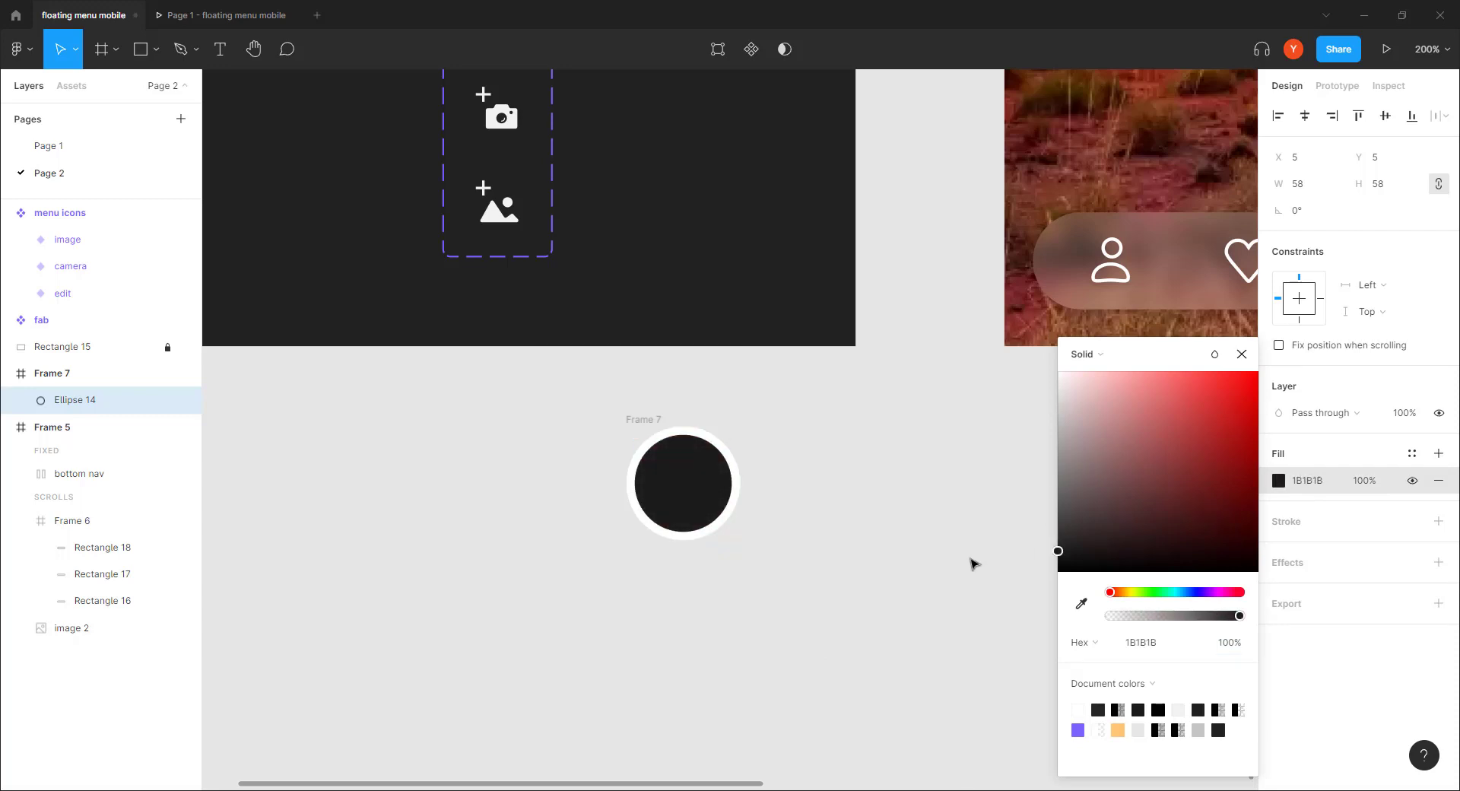
click(859, 534)
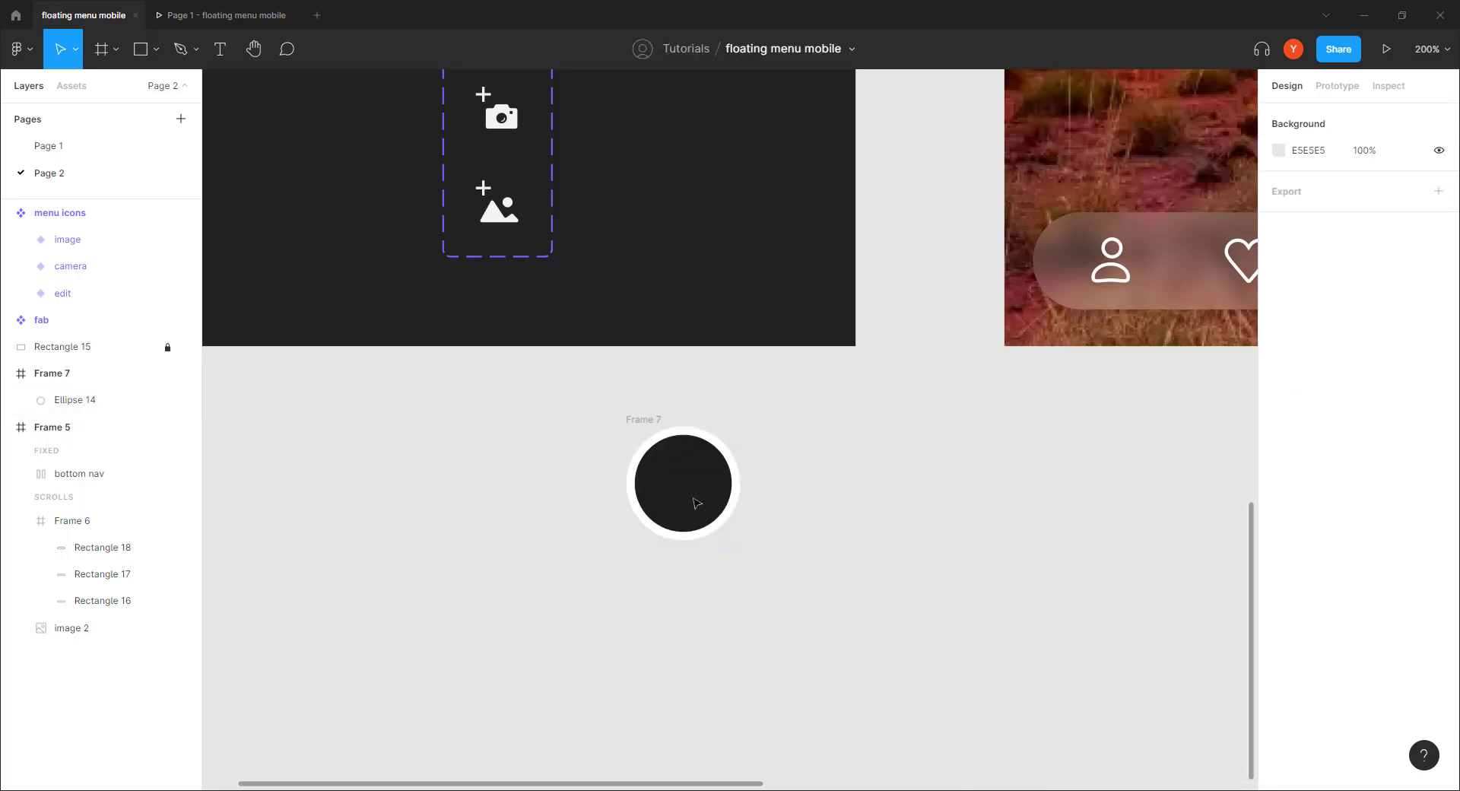
Step: Try stretching the white round frame to a width of 181, and undo the resize
scroll(584, 473, right, 3)
click(416, 434)
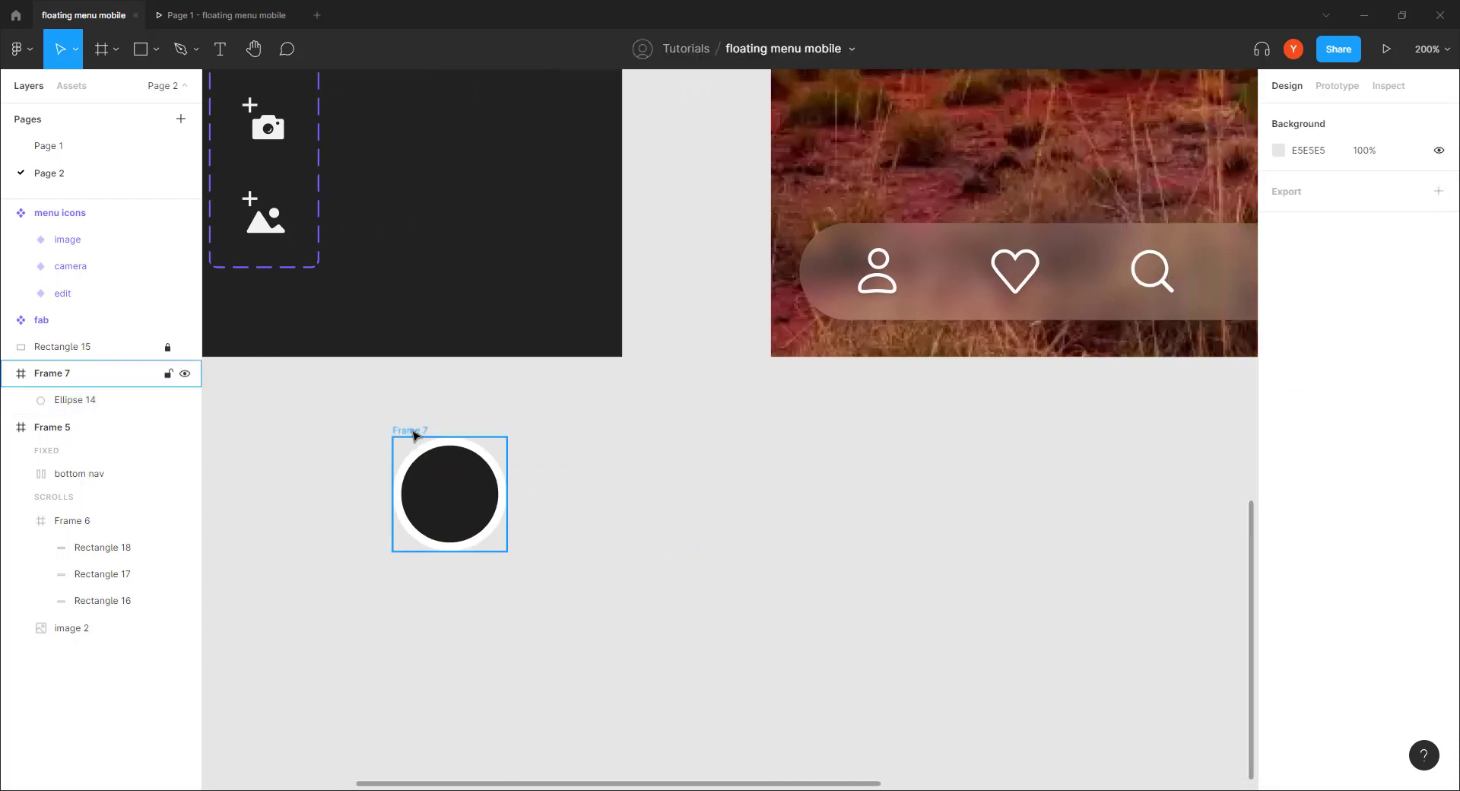
click(415, 434)
drag(506, 503, 687, 489)
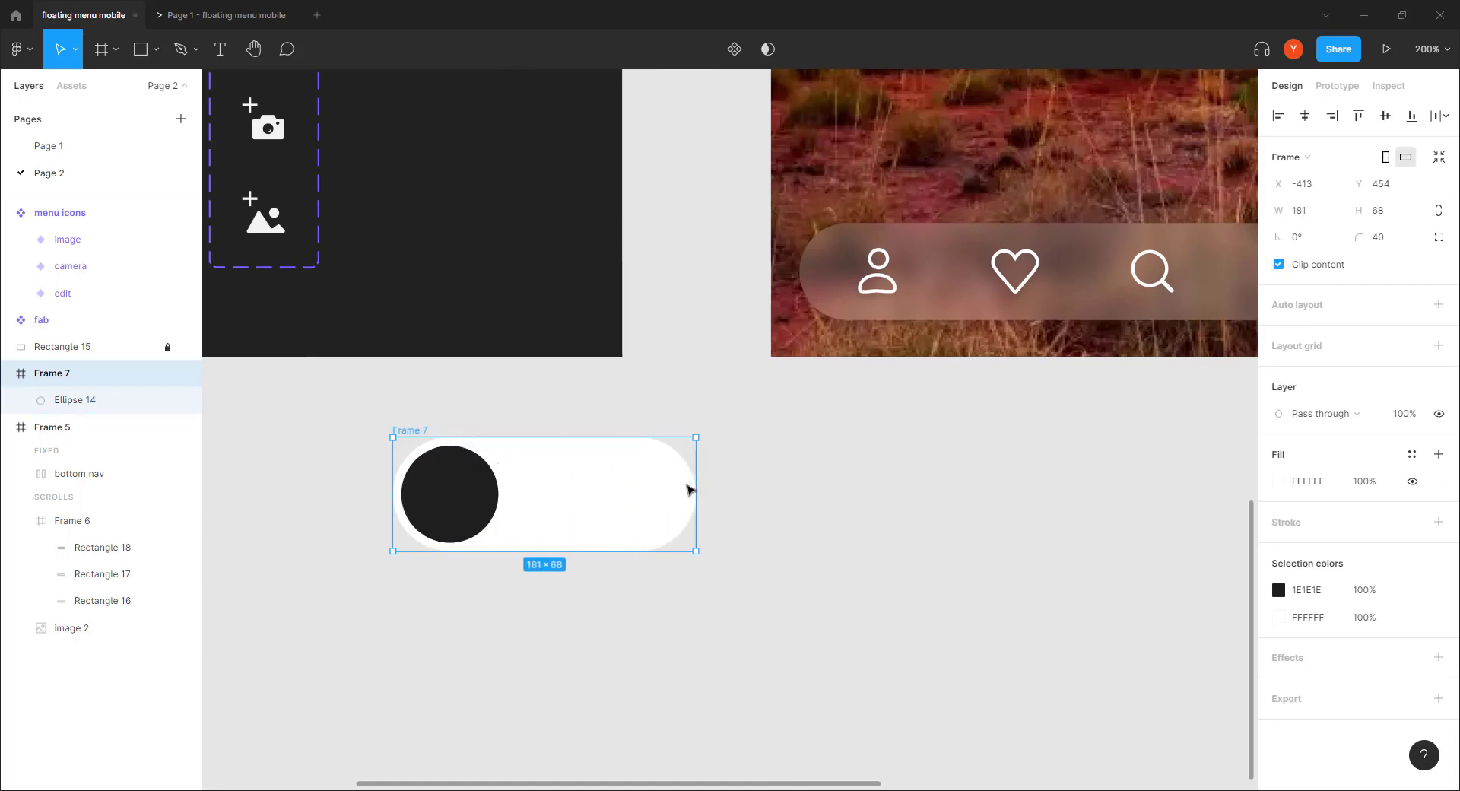
key(ctrl+z)
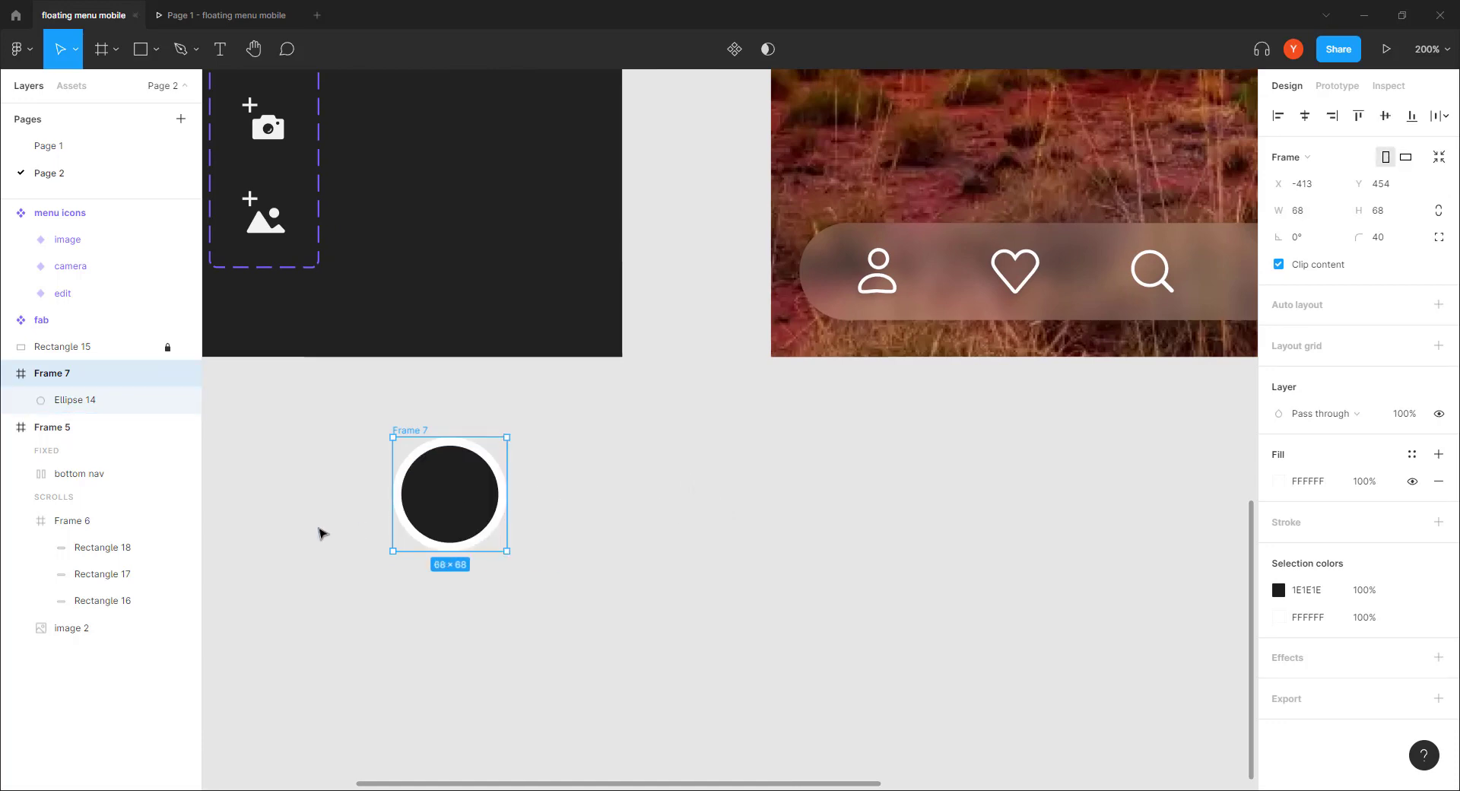
Step: Place an instance of the edit icon variant in the centre of the dark circle, at X 21, Y 21
scroll(327, 415, up, 3)
scroll(327, 415, left, 3)
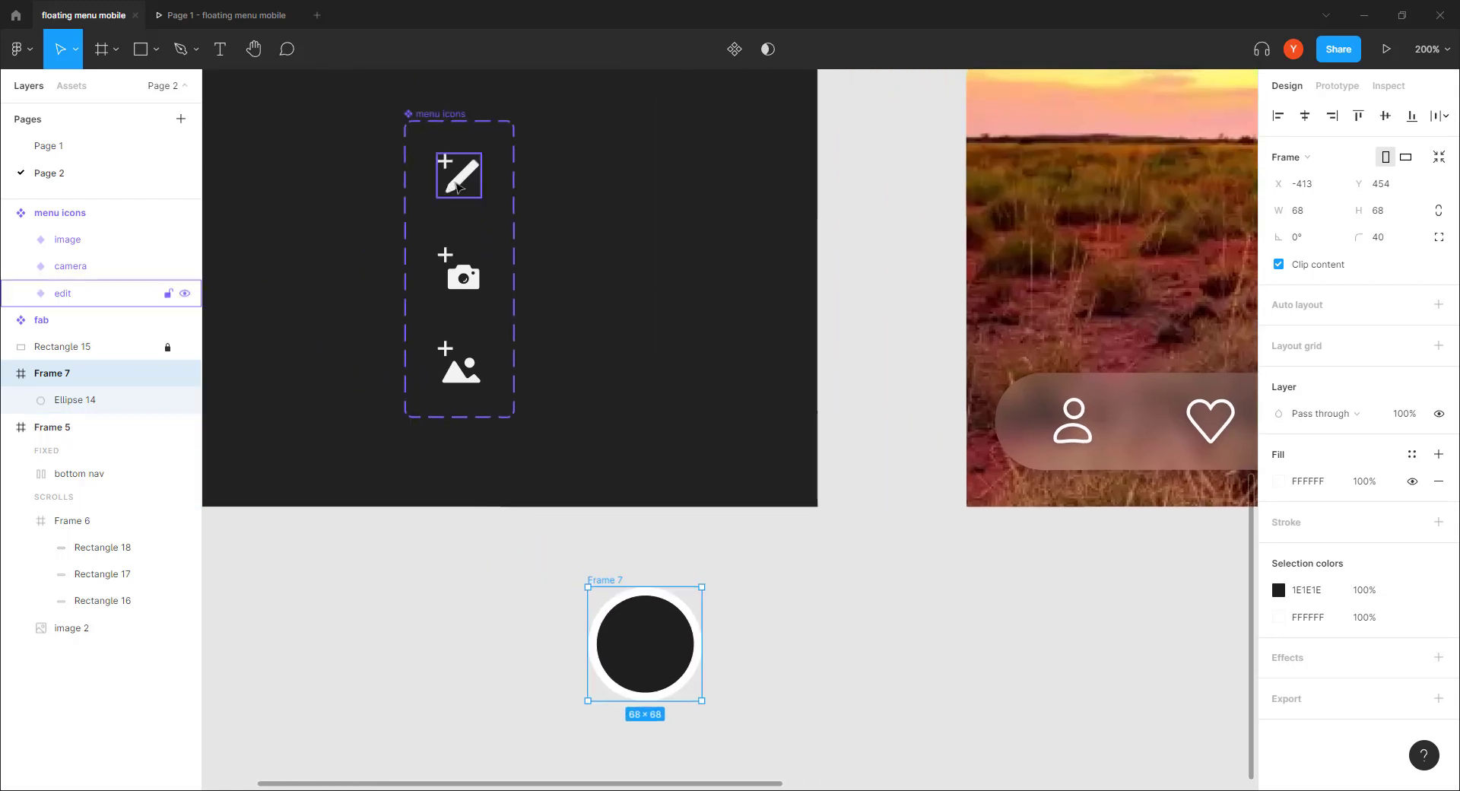
drag(457, 186, 645, 647)
scroll(492, 639, down, 4)
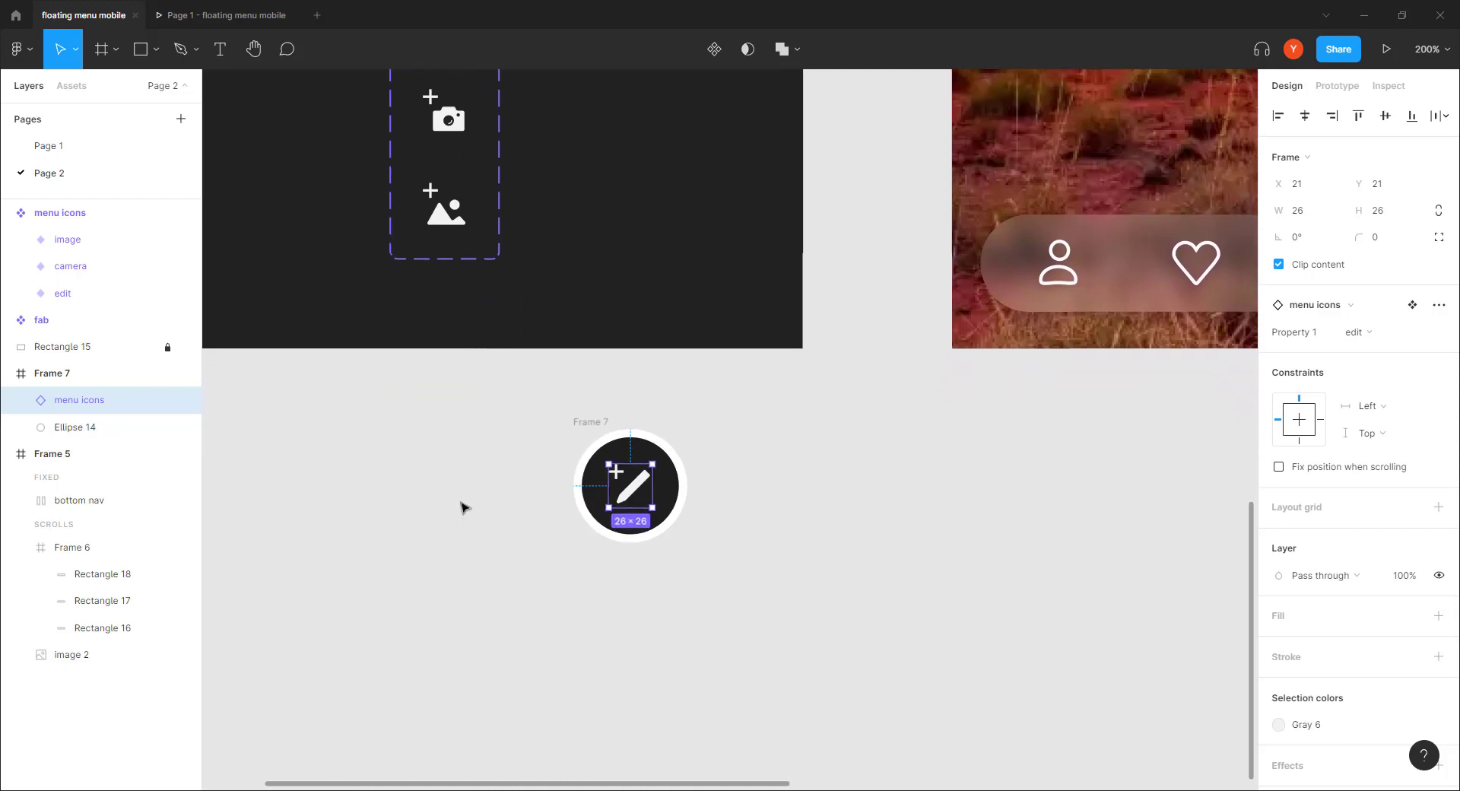
Step: Test the icon instance's variants by switching Property 1 to image, camera and back to edit
scroll(532, 547, up, 3)
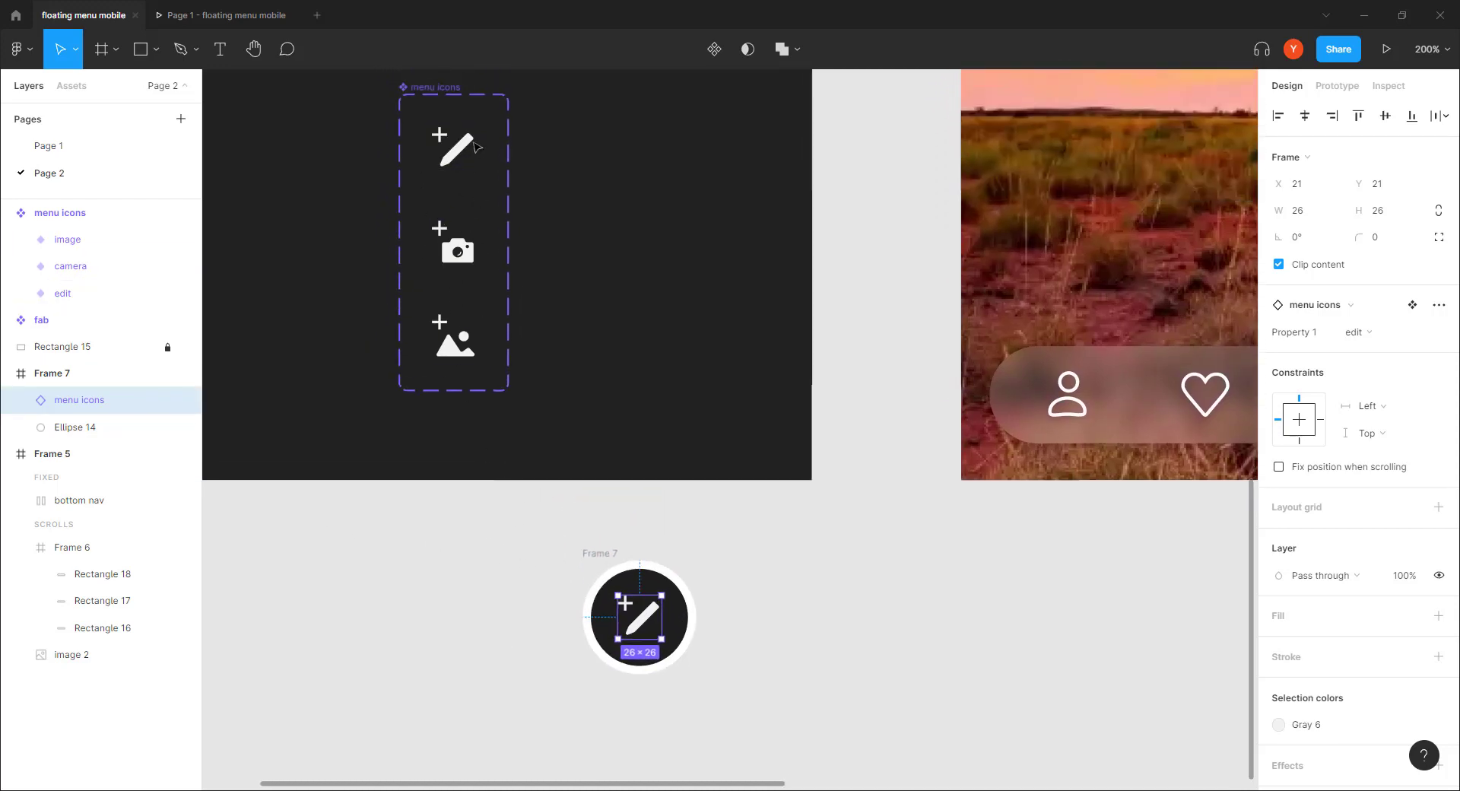
click(1369, 337)
click(1380, 352)
click(1383, 337)
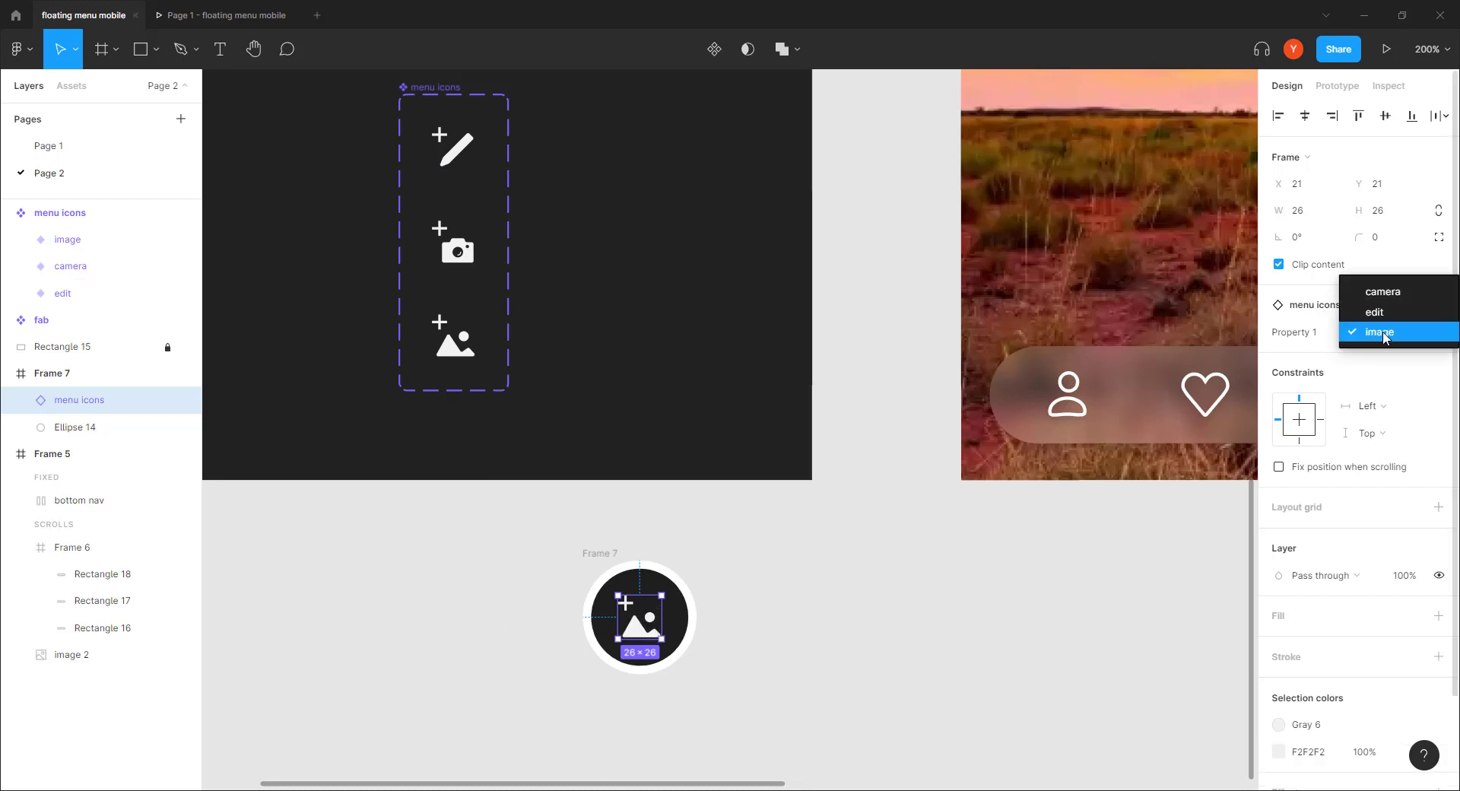
click(1382, 291)
click(1365, 336)
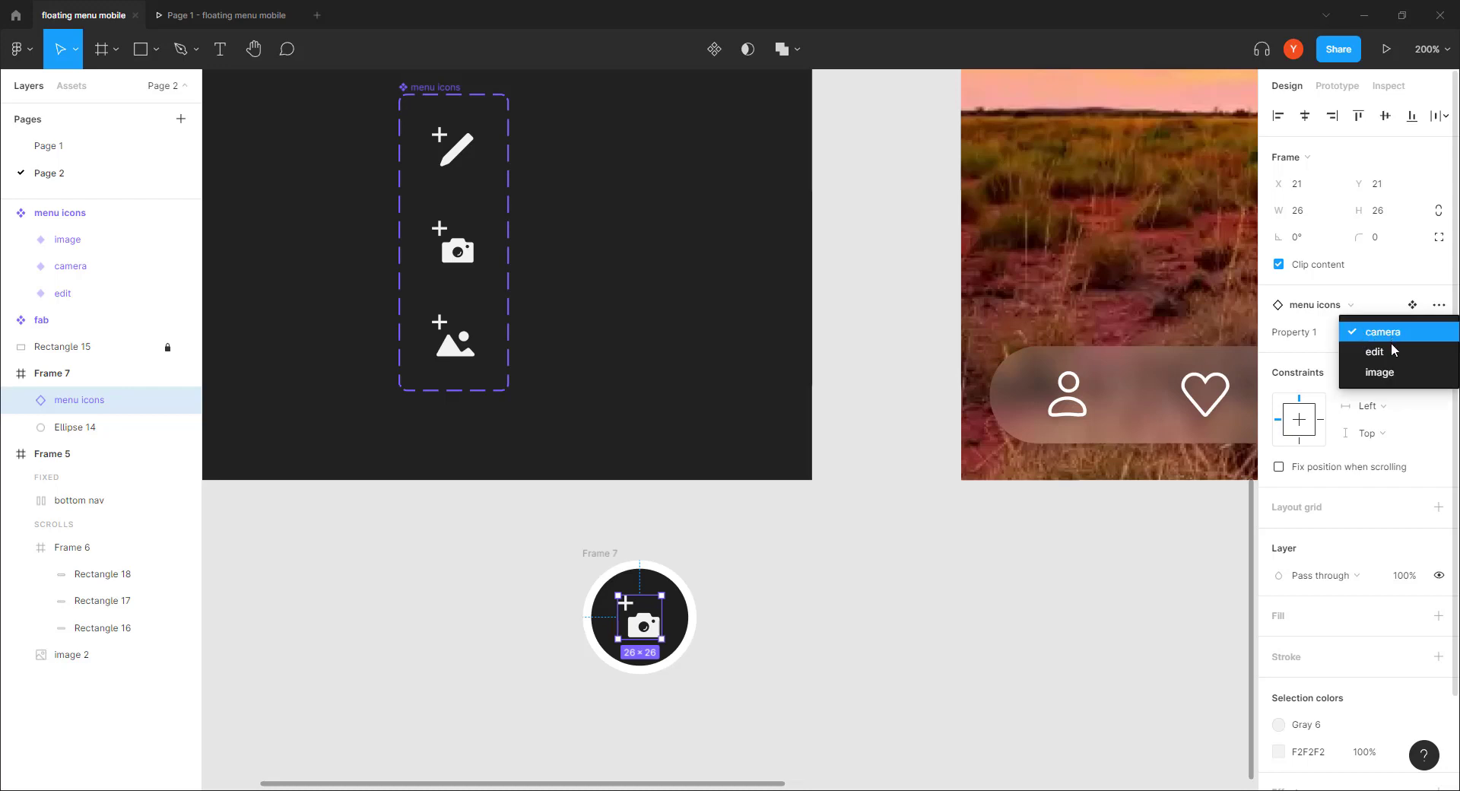
click(1390, 353)
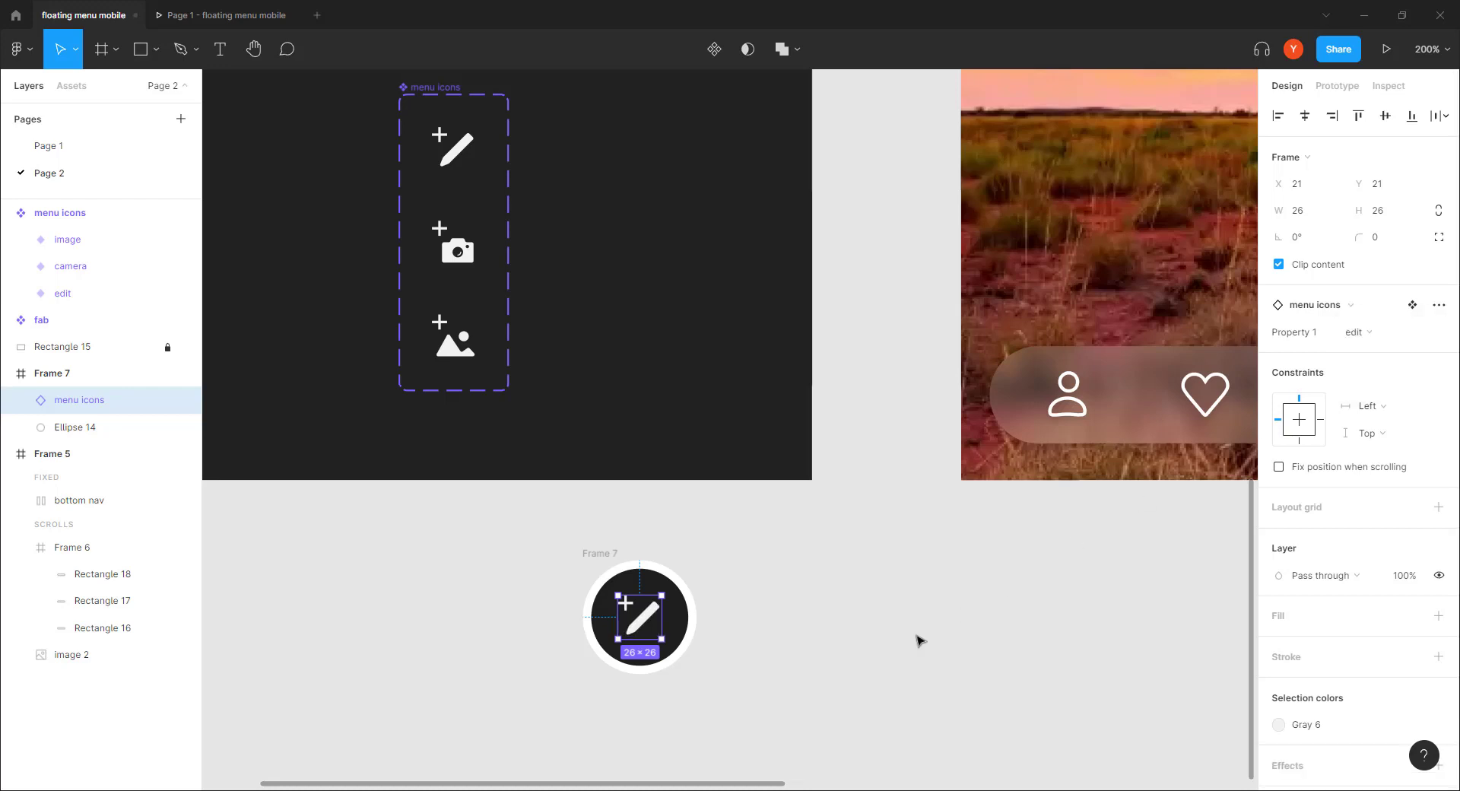
click(871, 652)
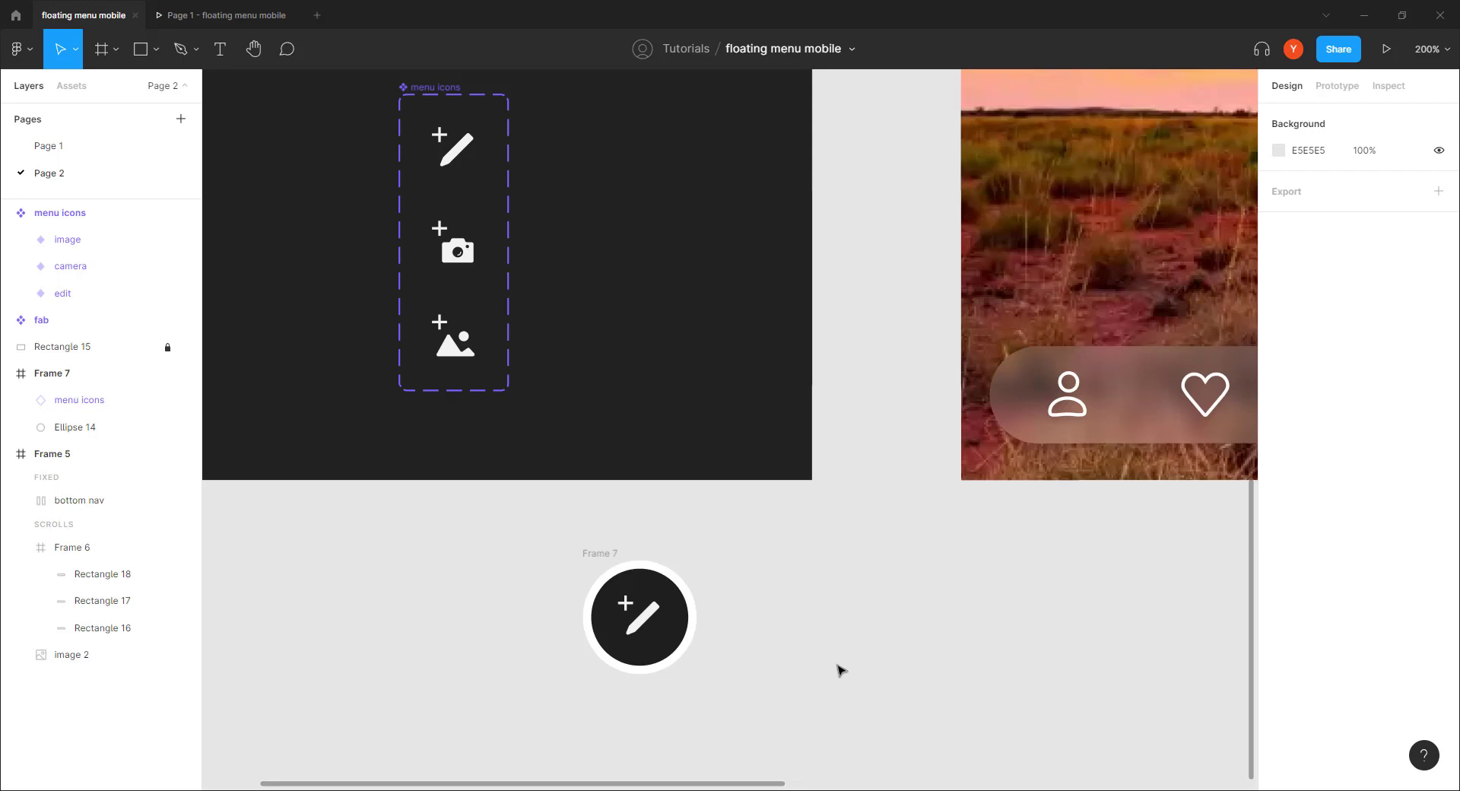
Step: Rename the round button frame (Frame 7) as "meu item"
scroll(798, 661, right, 4)
scroll(798, 662, down, 2)
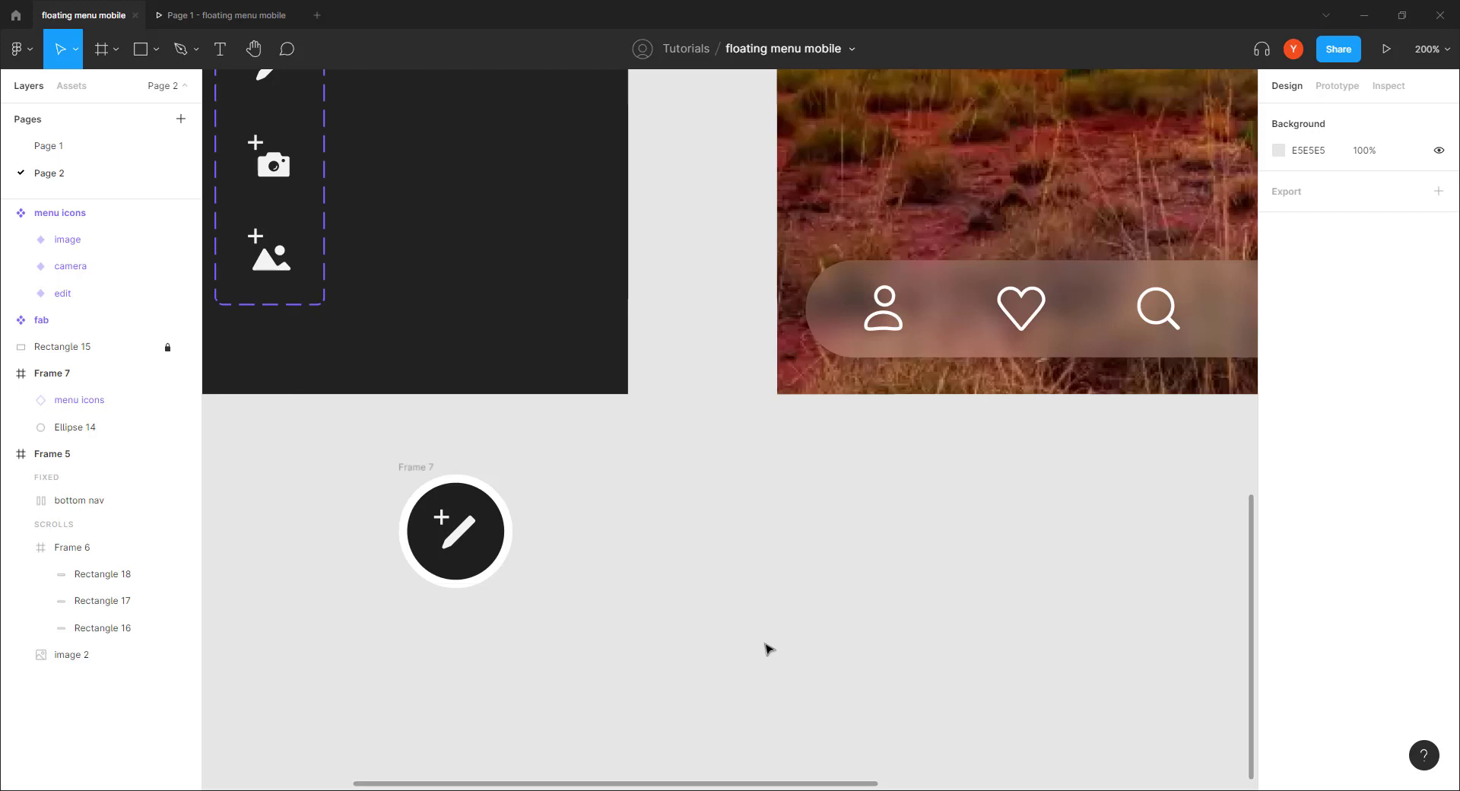
scroll(762, 659, left, 3)
scroll(762, 660, up, 1)
click(570, 567)
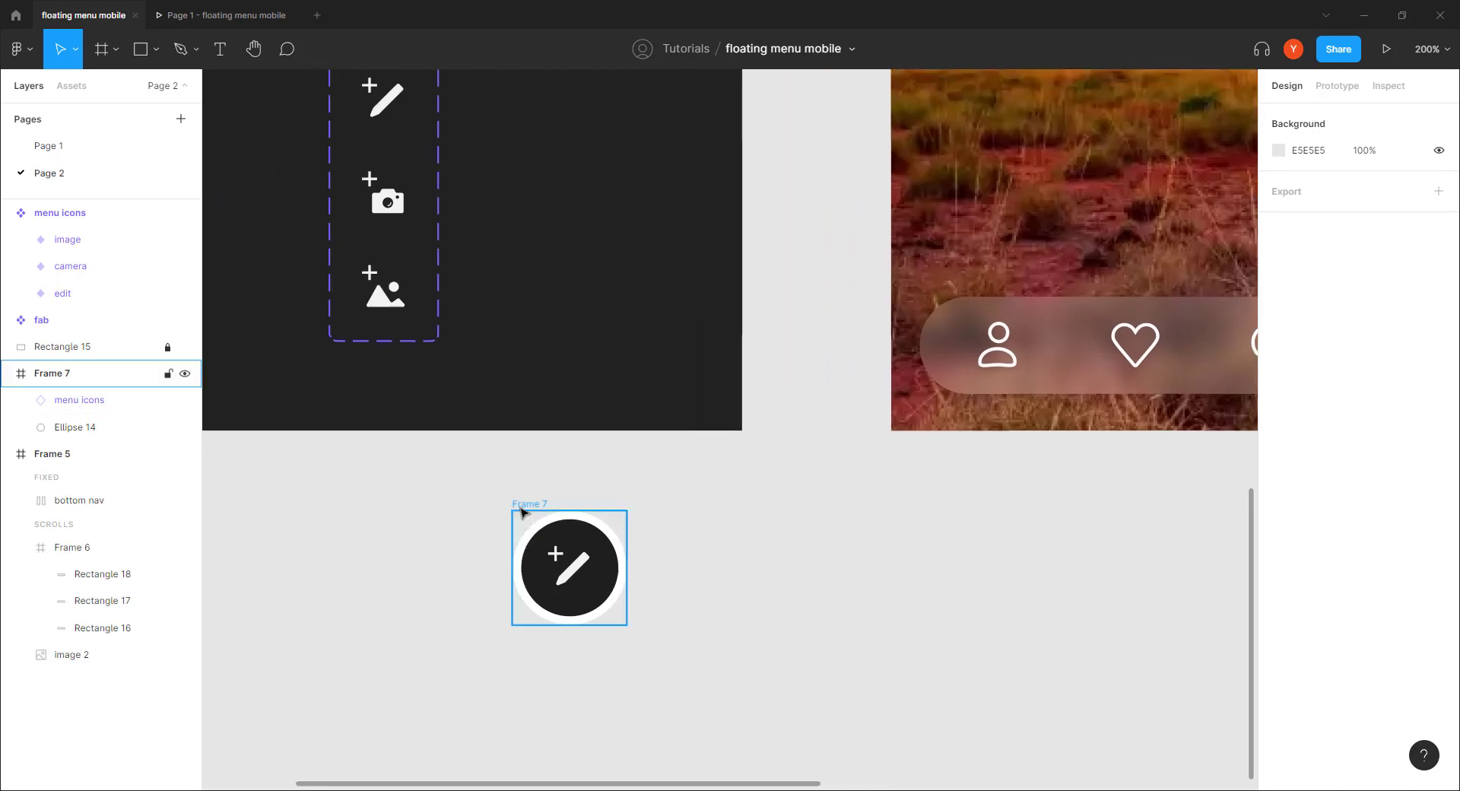
key(ctrl+r)
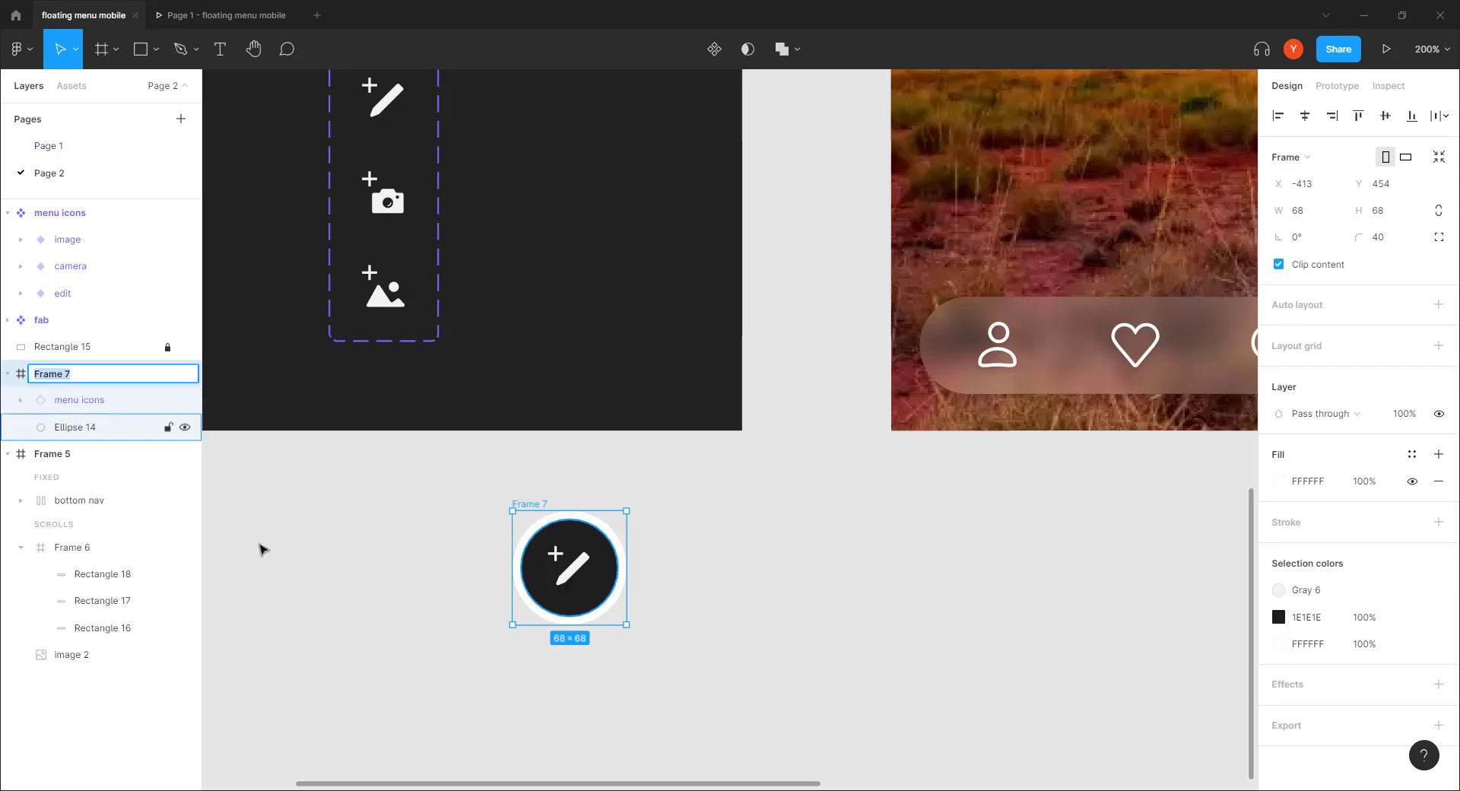
text(meu item)
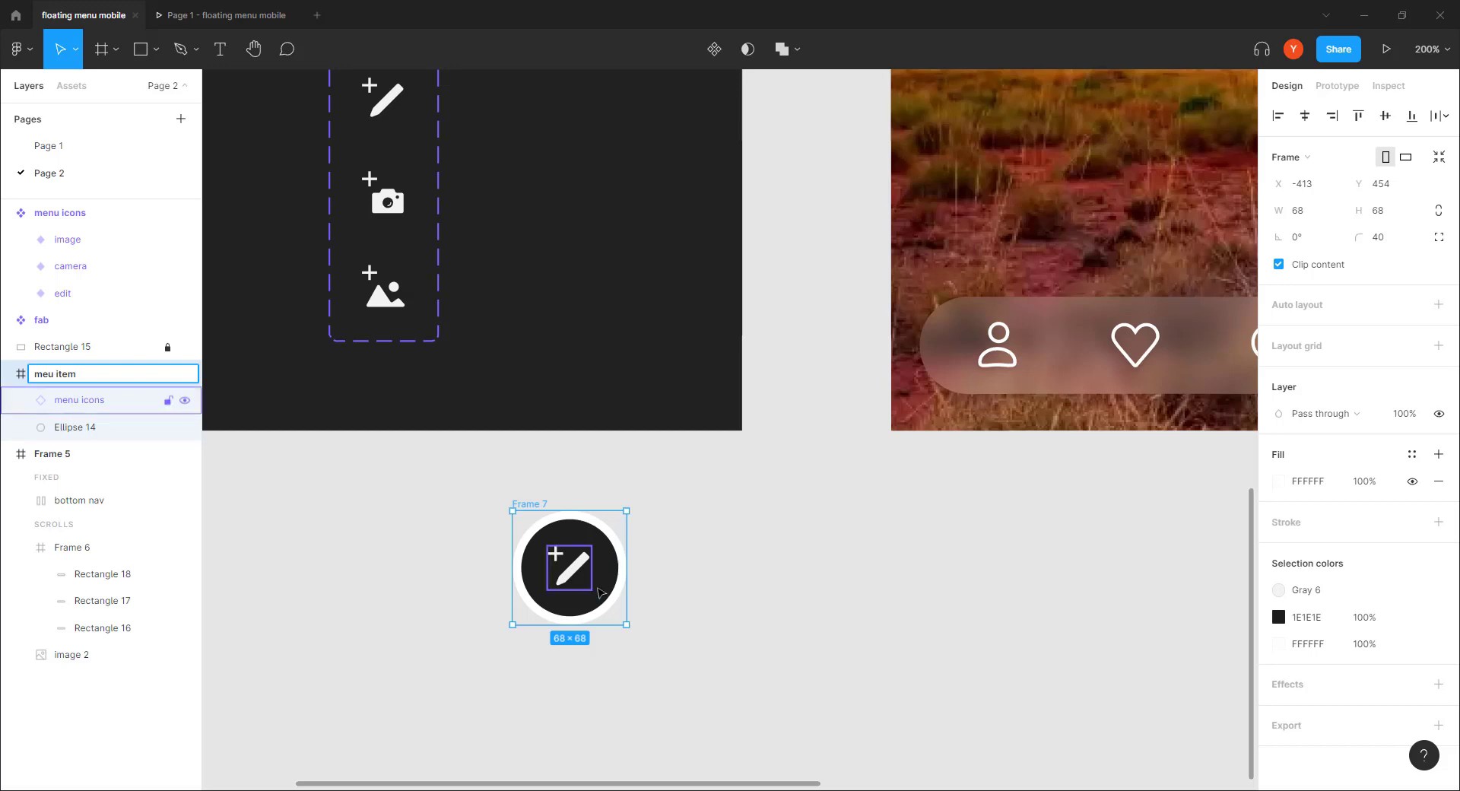
key(Return)
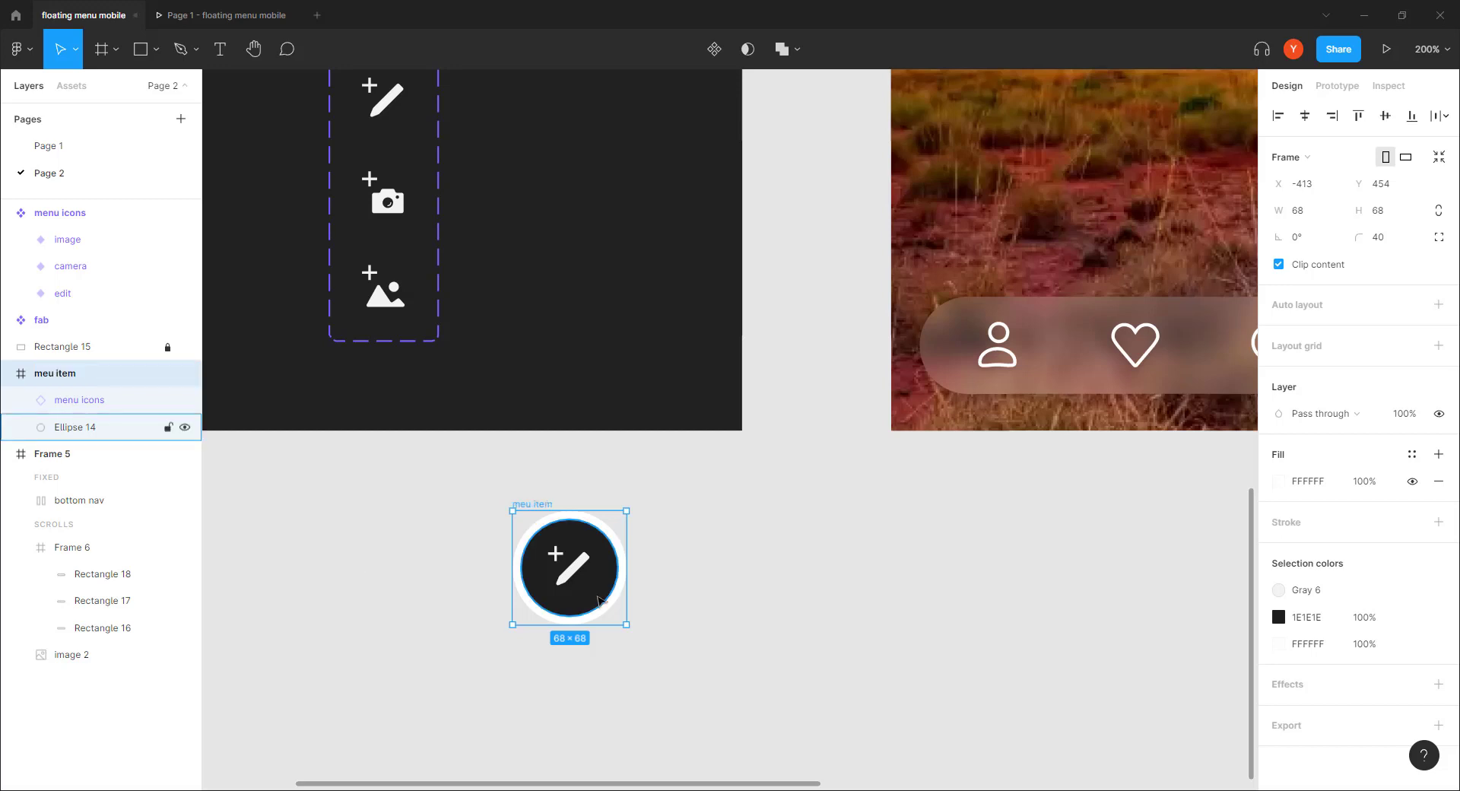
Step: Try the menu item frame at a width of 254 on the mobile screen, and move it back out below the screen
drag(627, 586, 939, 571)
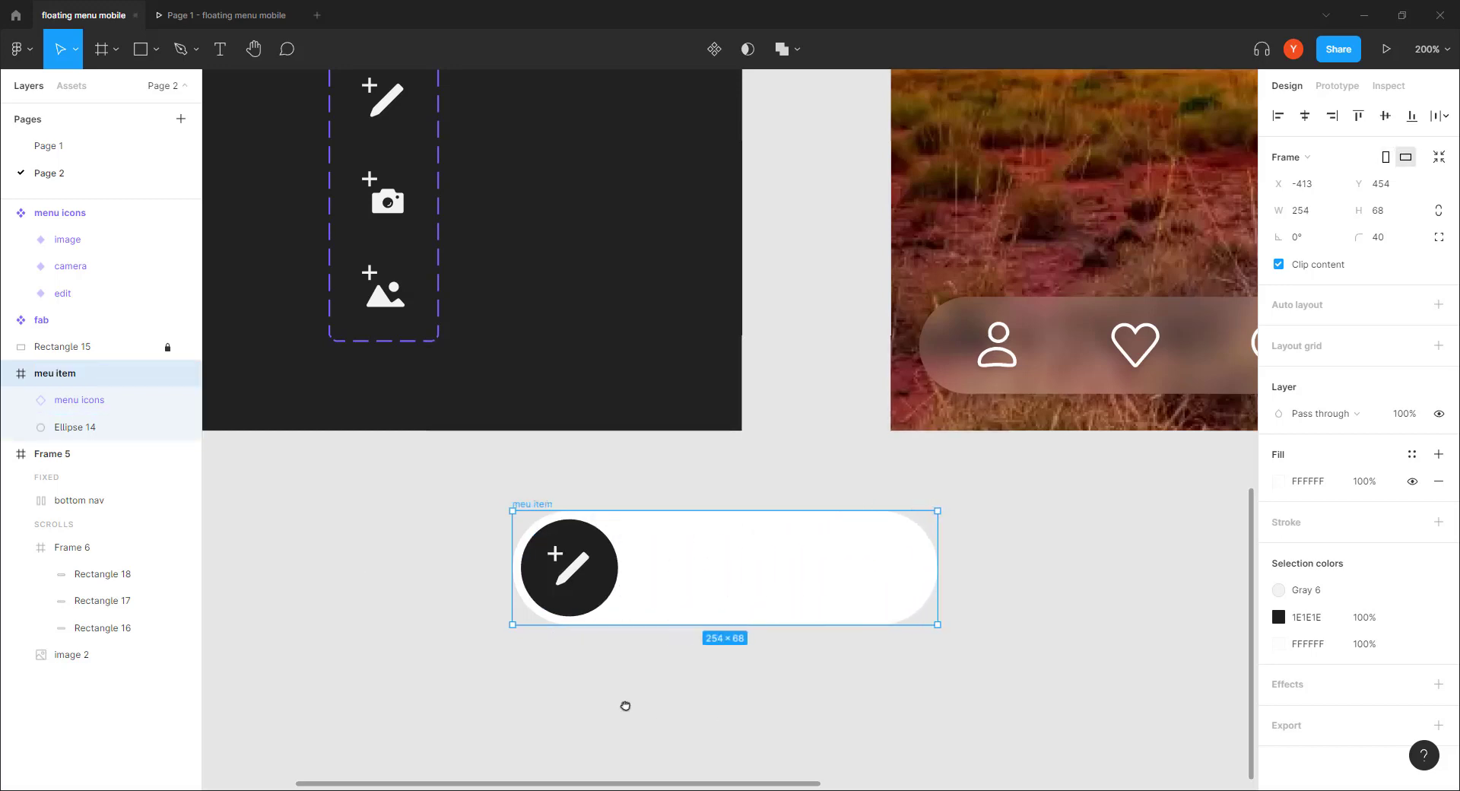
scroll(626, 704, down, 5)
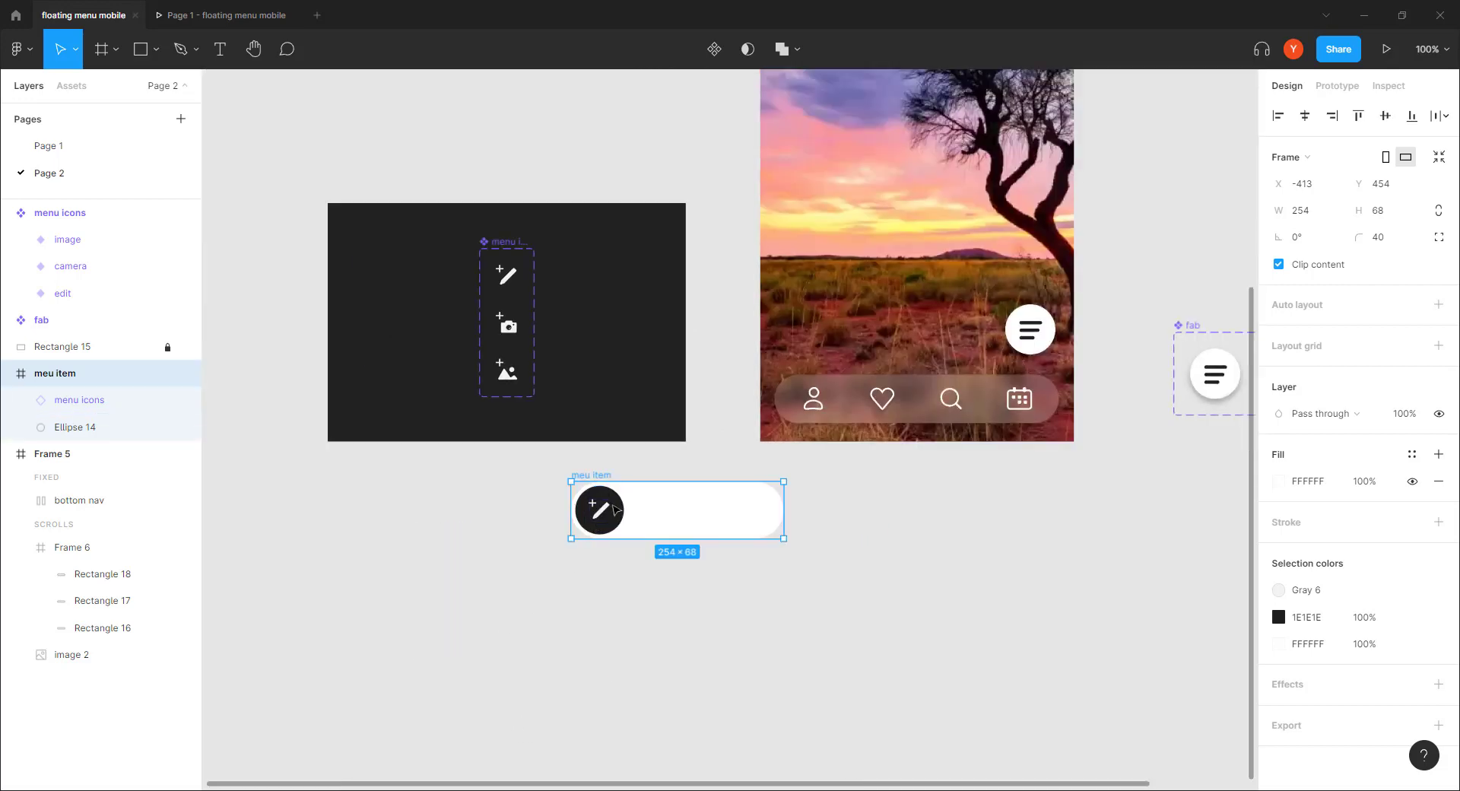
drag(593, 521, 810, 234)
drag(802, 304, 683, 612)
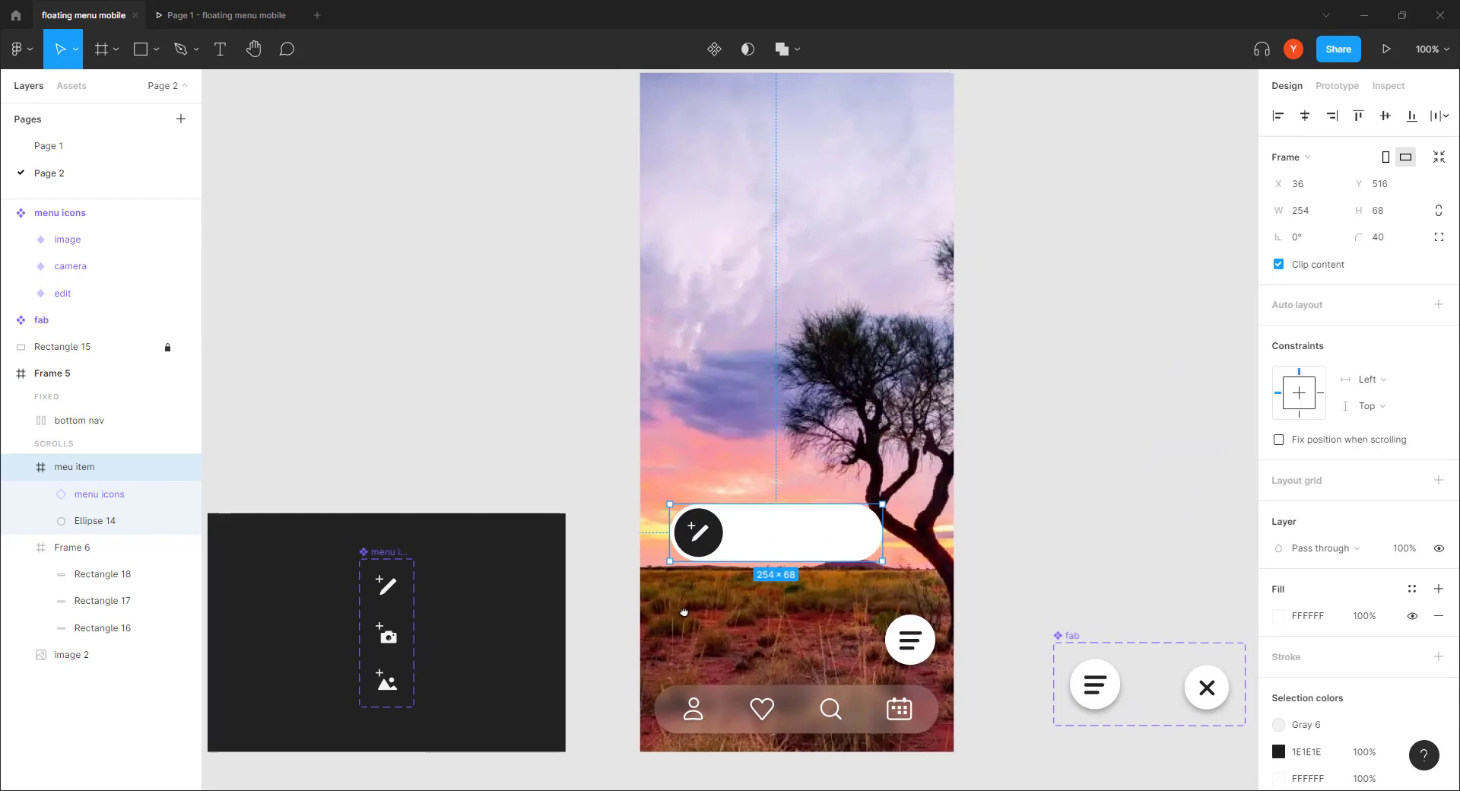
drag(704, 550, 669, 671)
drag(674, 671, 674, 671)
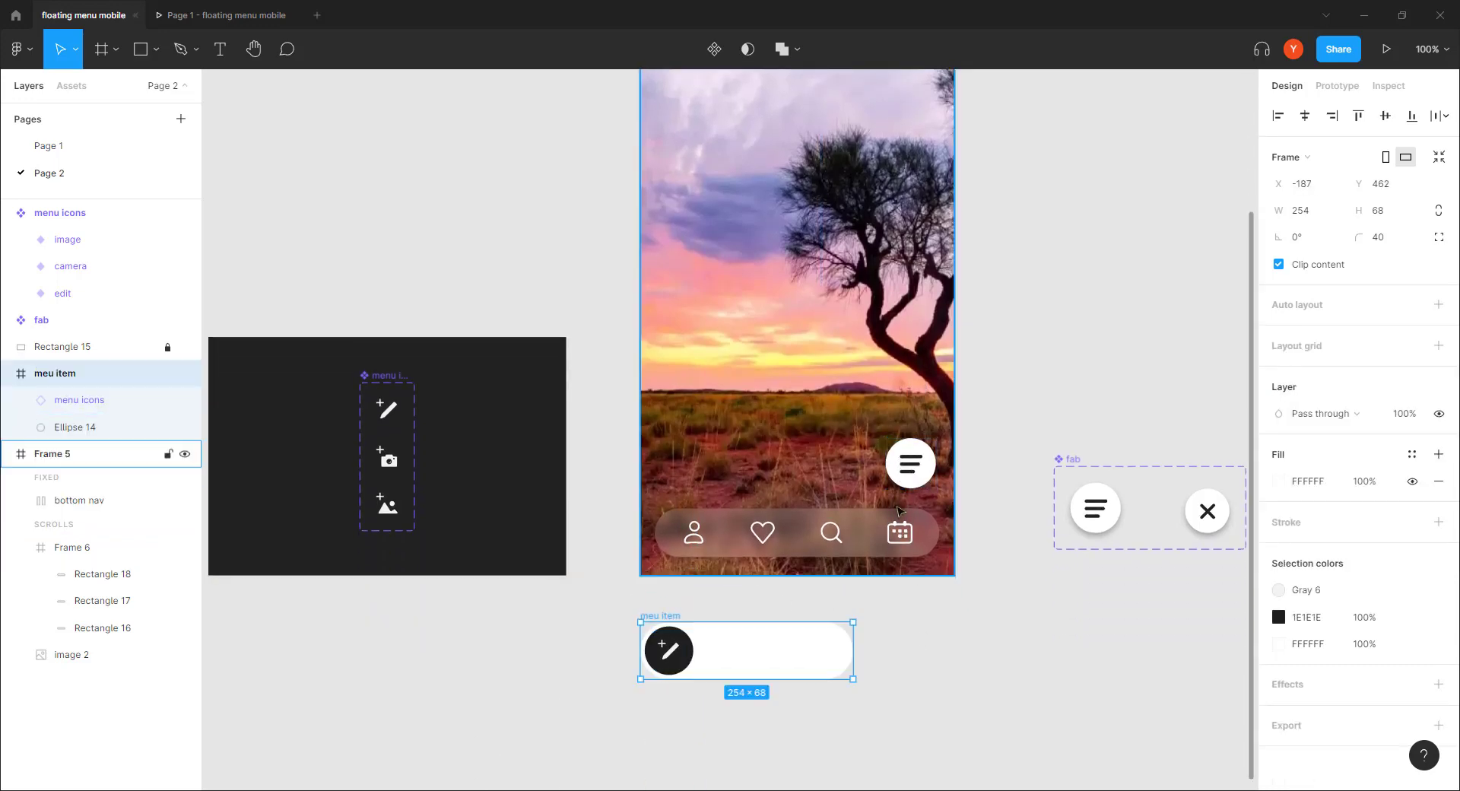
Step: Shrink the dark circle inside the menu item frame to 52 × 52
click(911, 465)
click(1006, 664)
scroll(948, 599, down, 3)
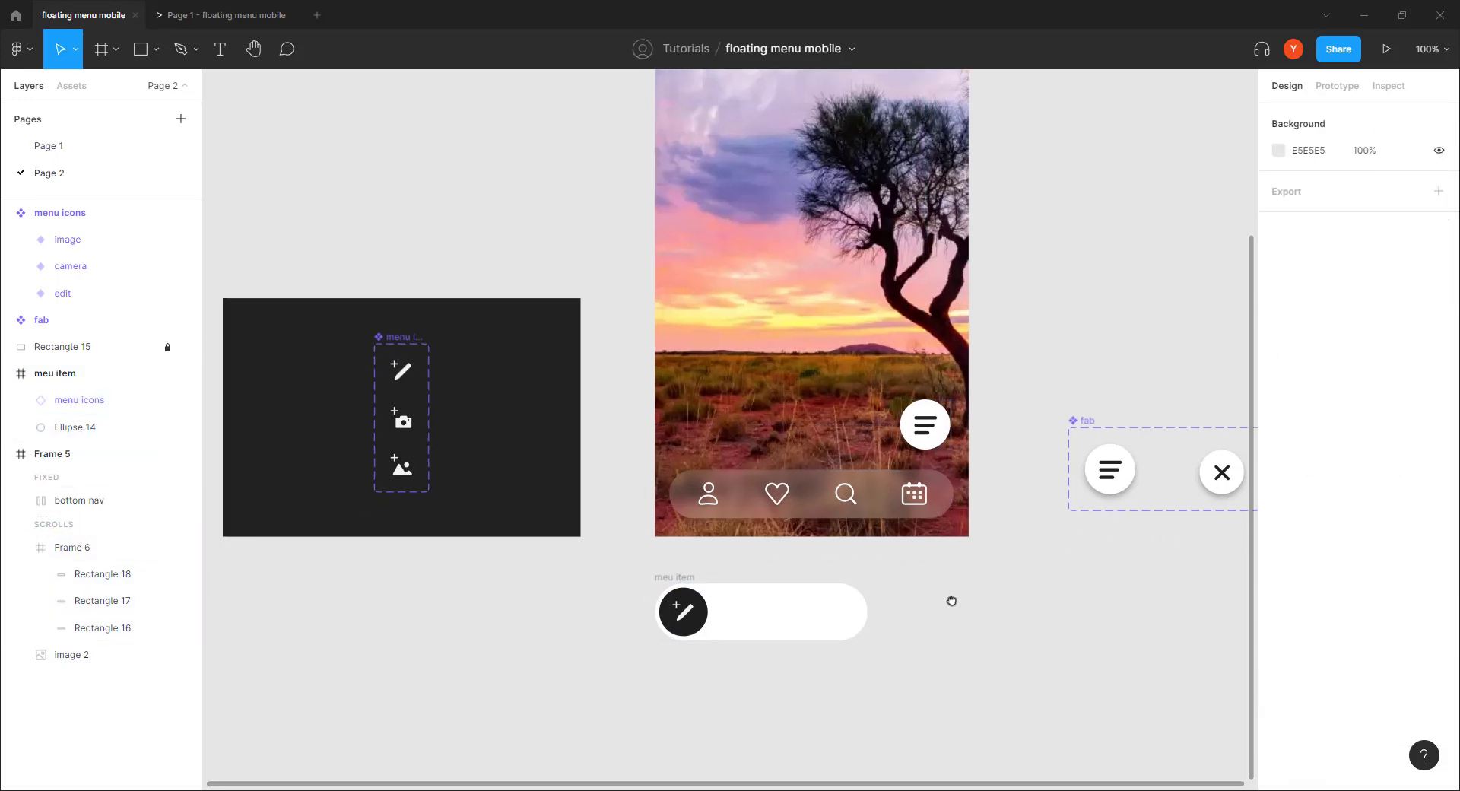
key(ctrl+plus)
drag(873, 637, 784, 629)
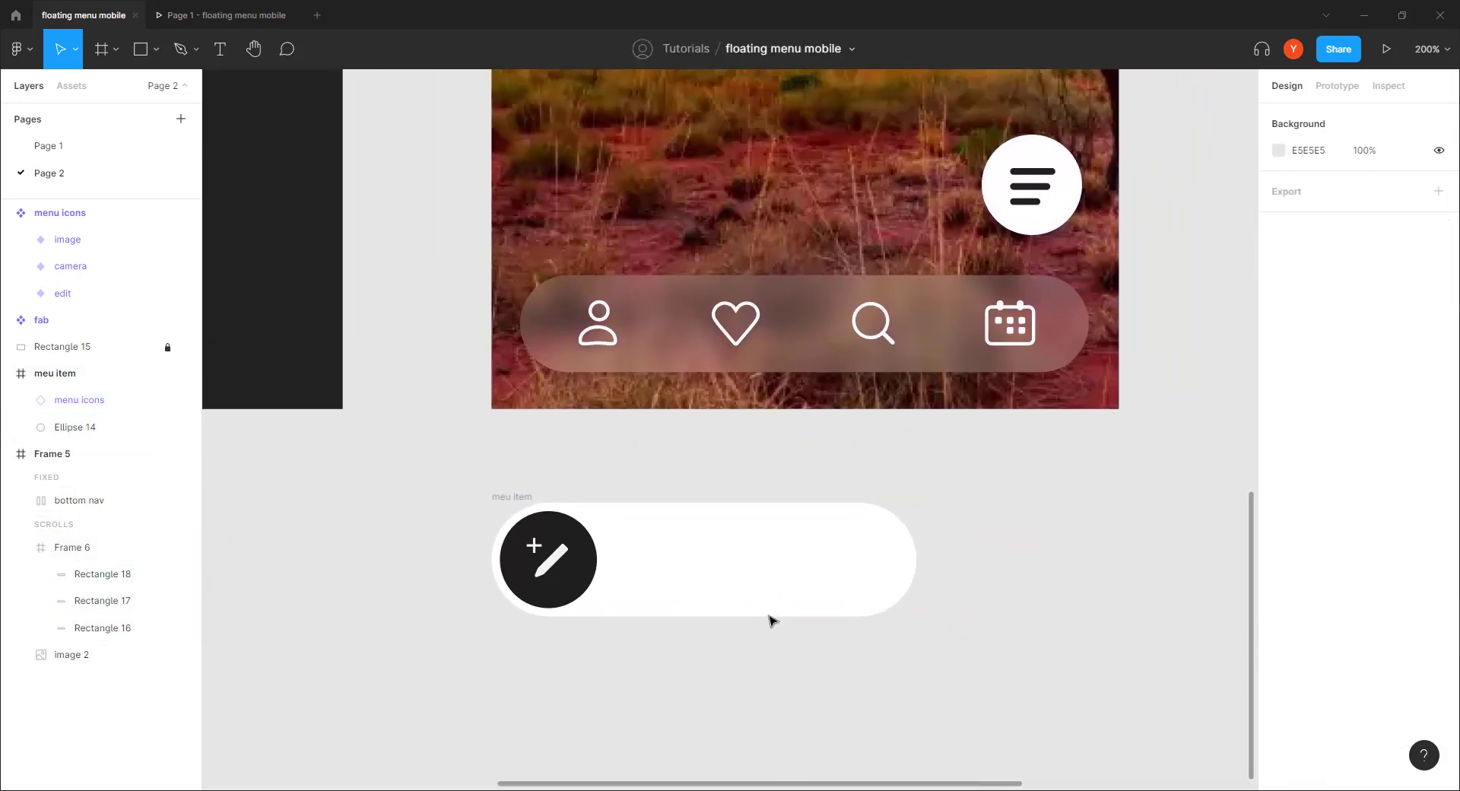
click(545, 528)
click(646, 535)
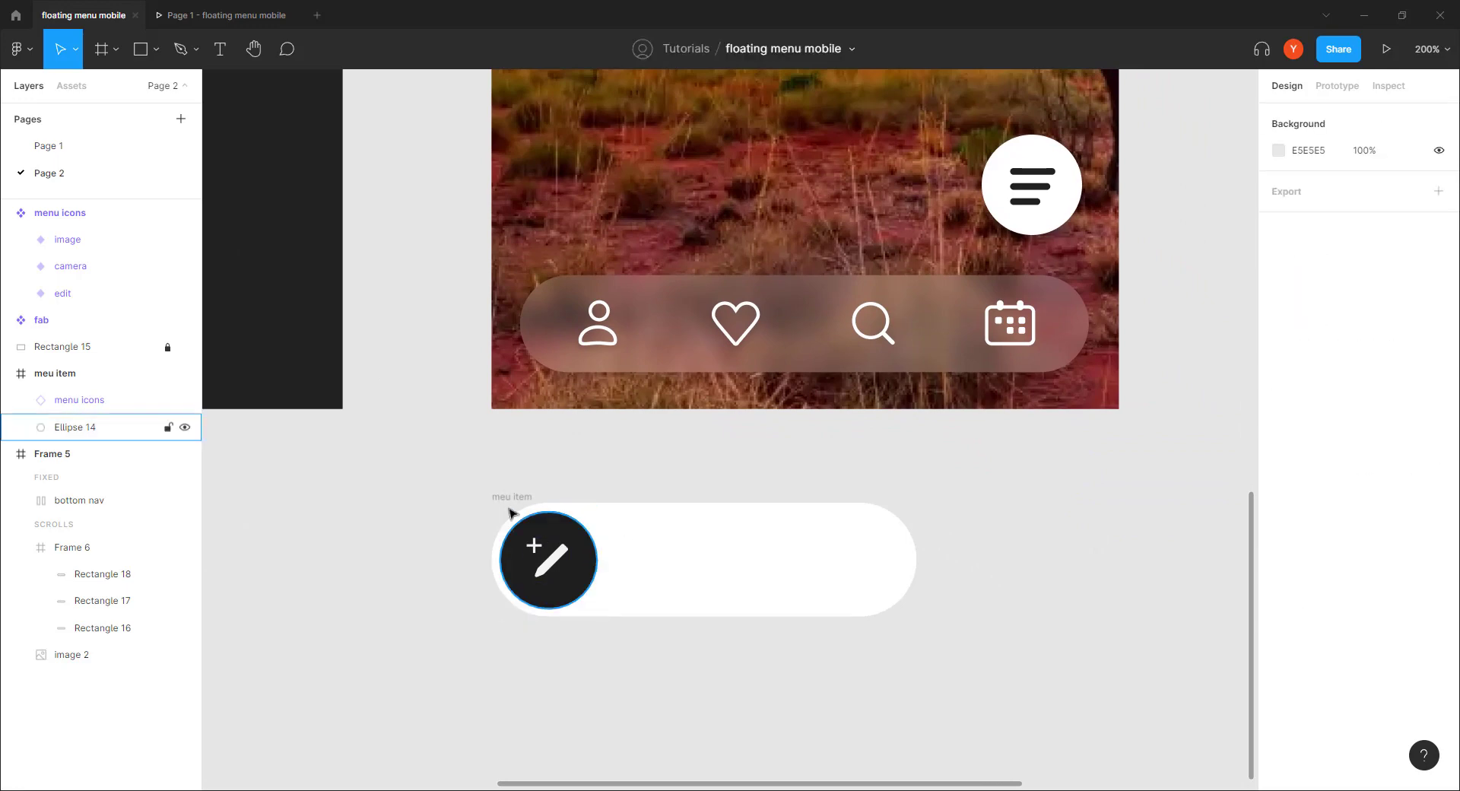
click(549, 536)
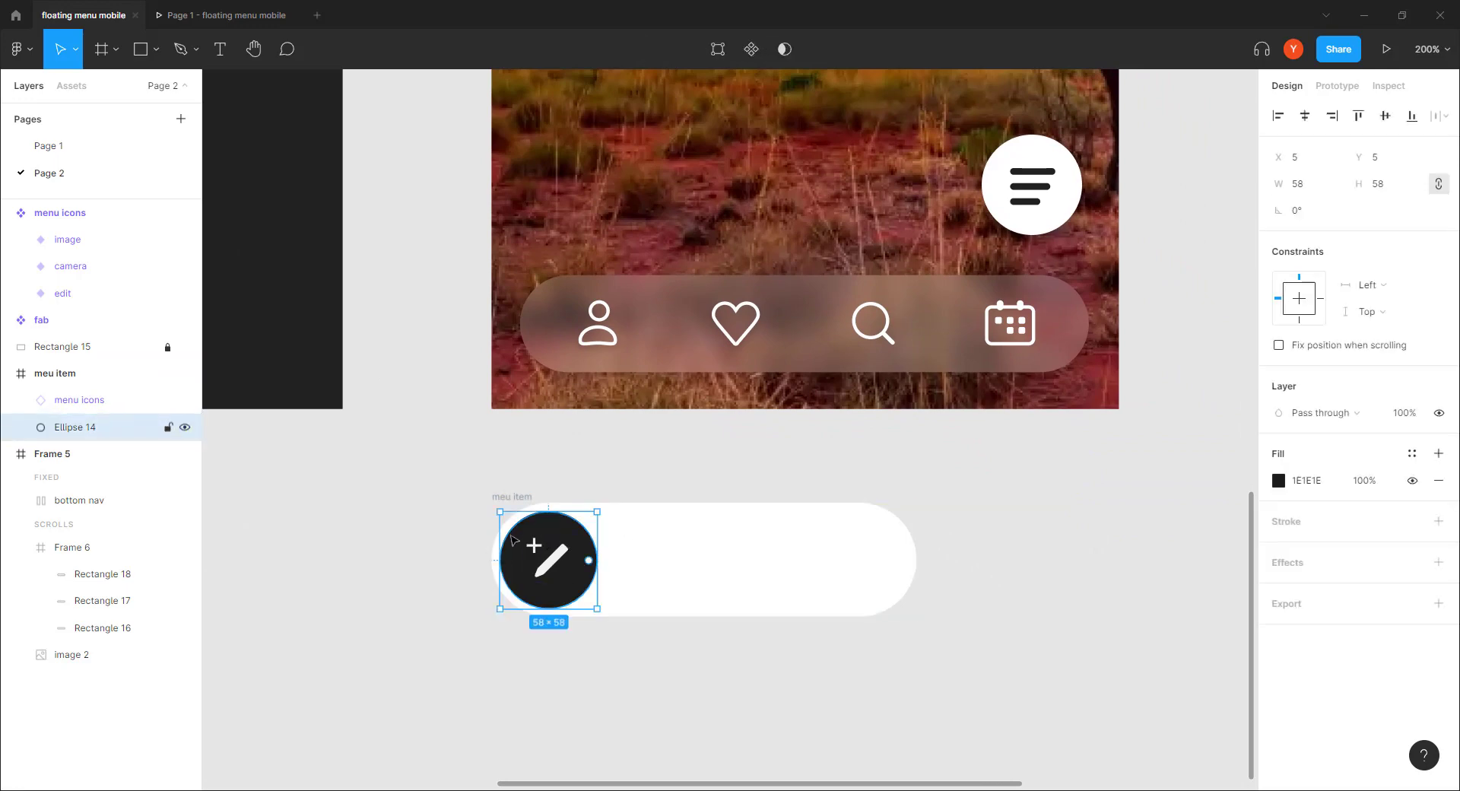
drag(501, 511, 508, 519)
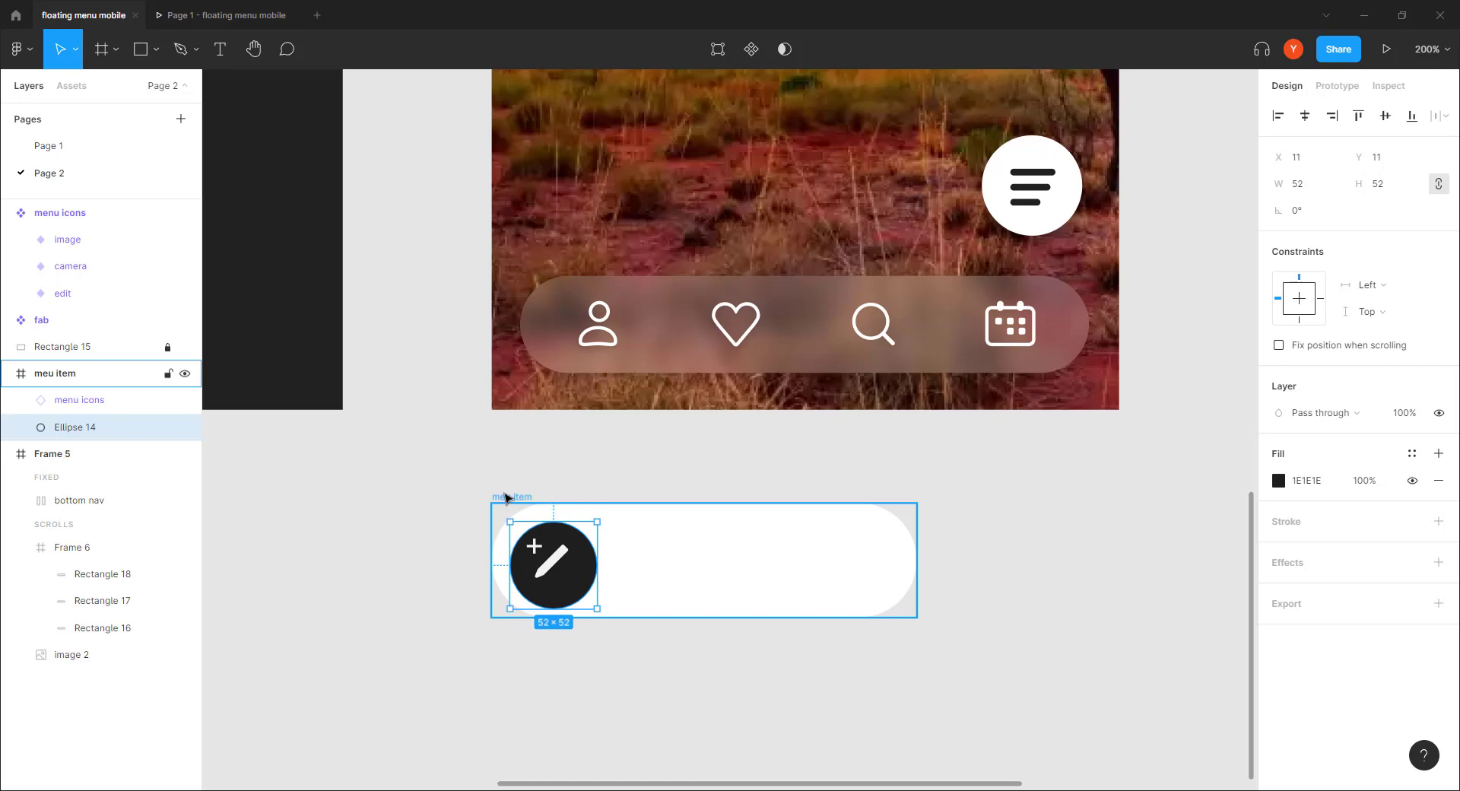
Step: Nudge the dark circle to X 5, Y 12 within the menu item frame
key(Left)
key(Left)
key(Left)
key(Left)
key(Left)
key(Left)
key(Down)
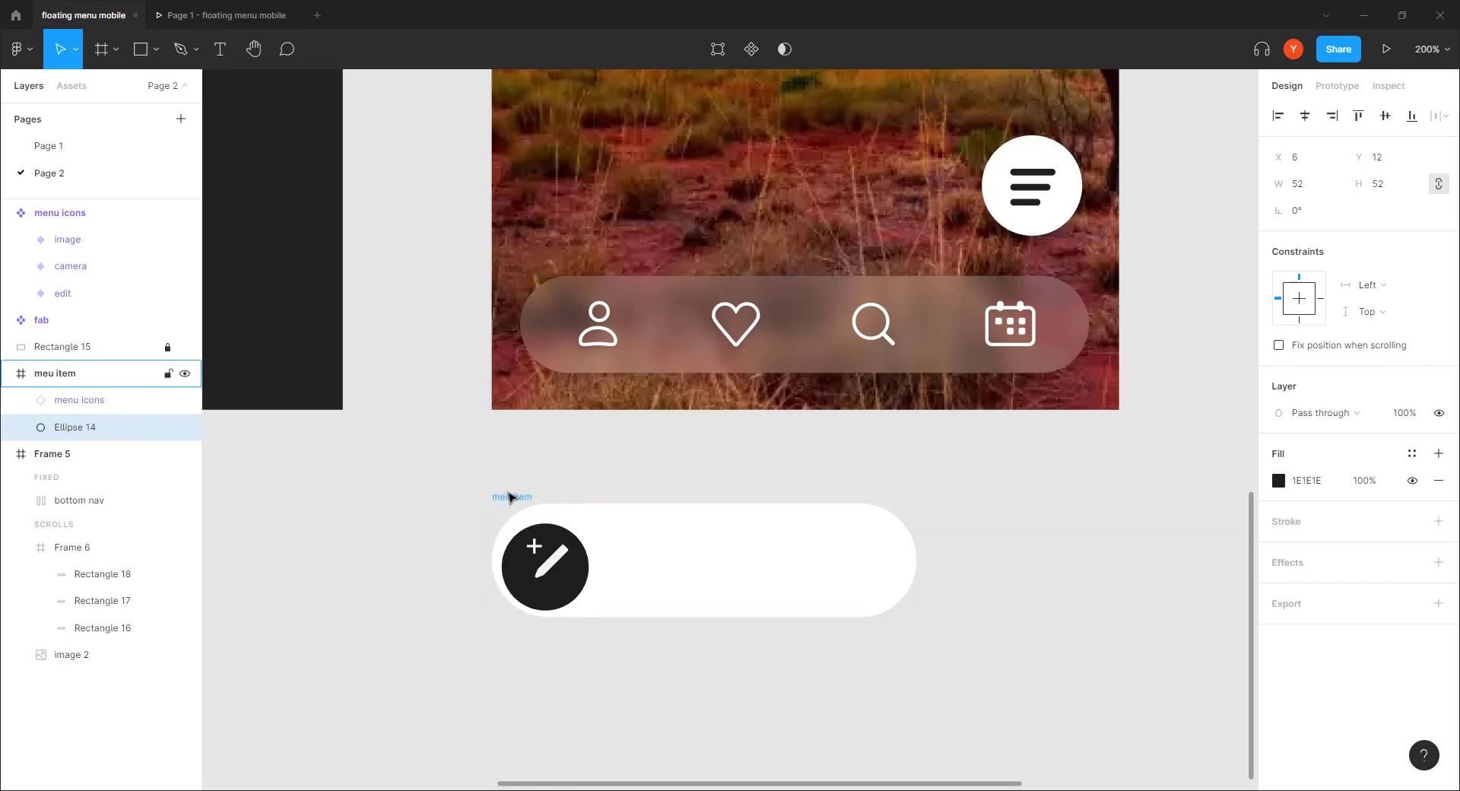
key(Right)
key(Right)
key(plus)
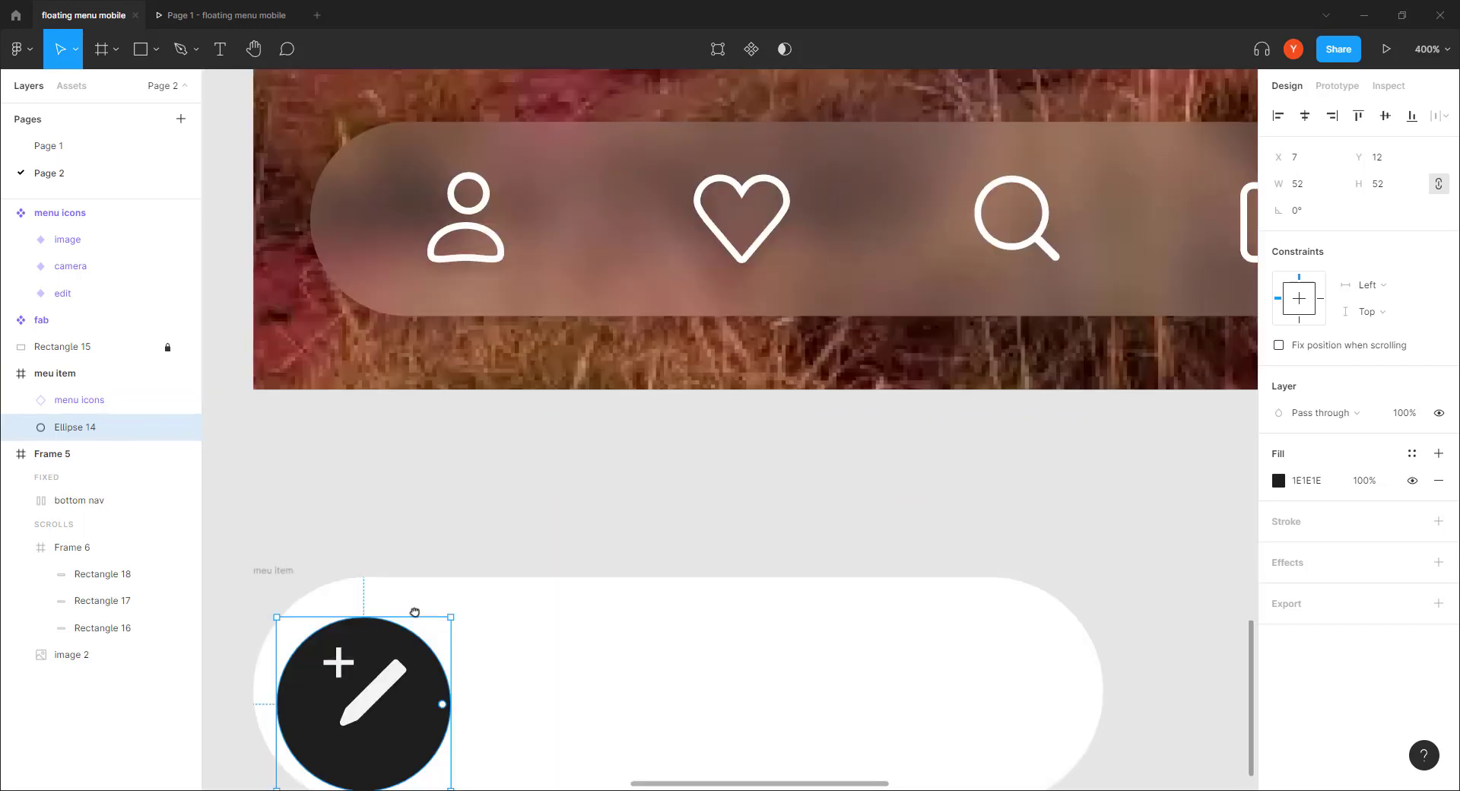
drag(427, 626, 736, 295)
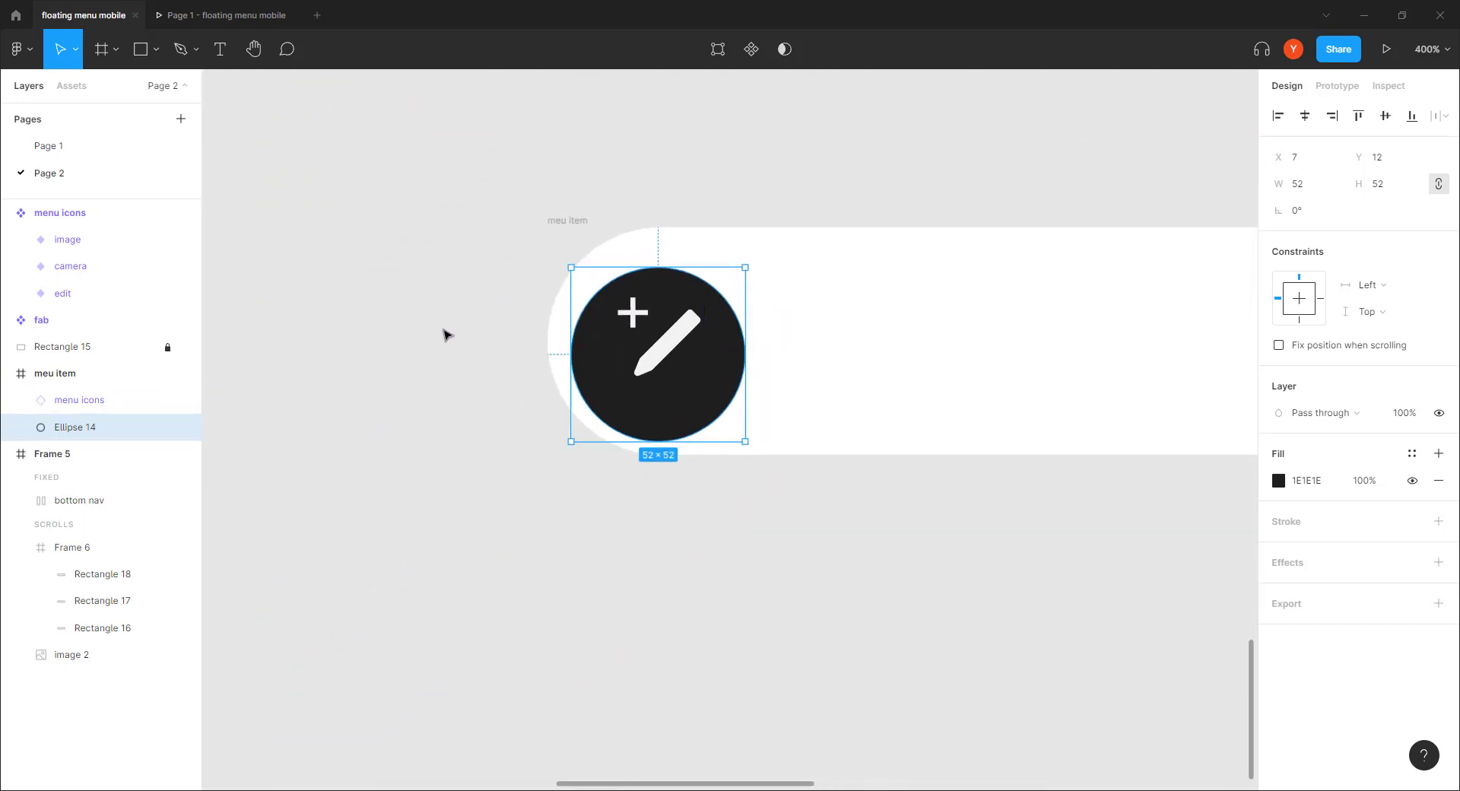
key(Left)
key(Left)
Step: Reduce the menu item frame's height to 56 from its upper edge
click(568, 222)
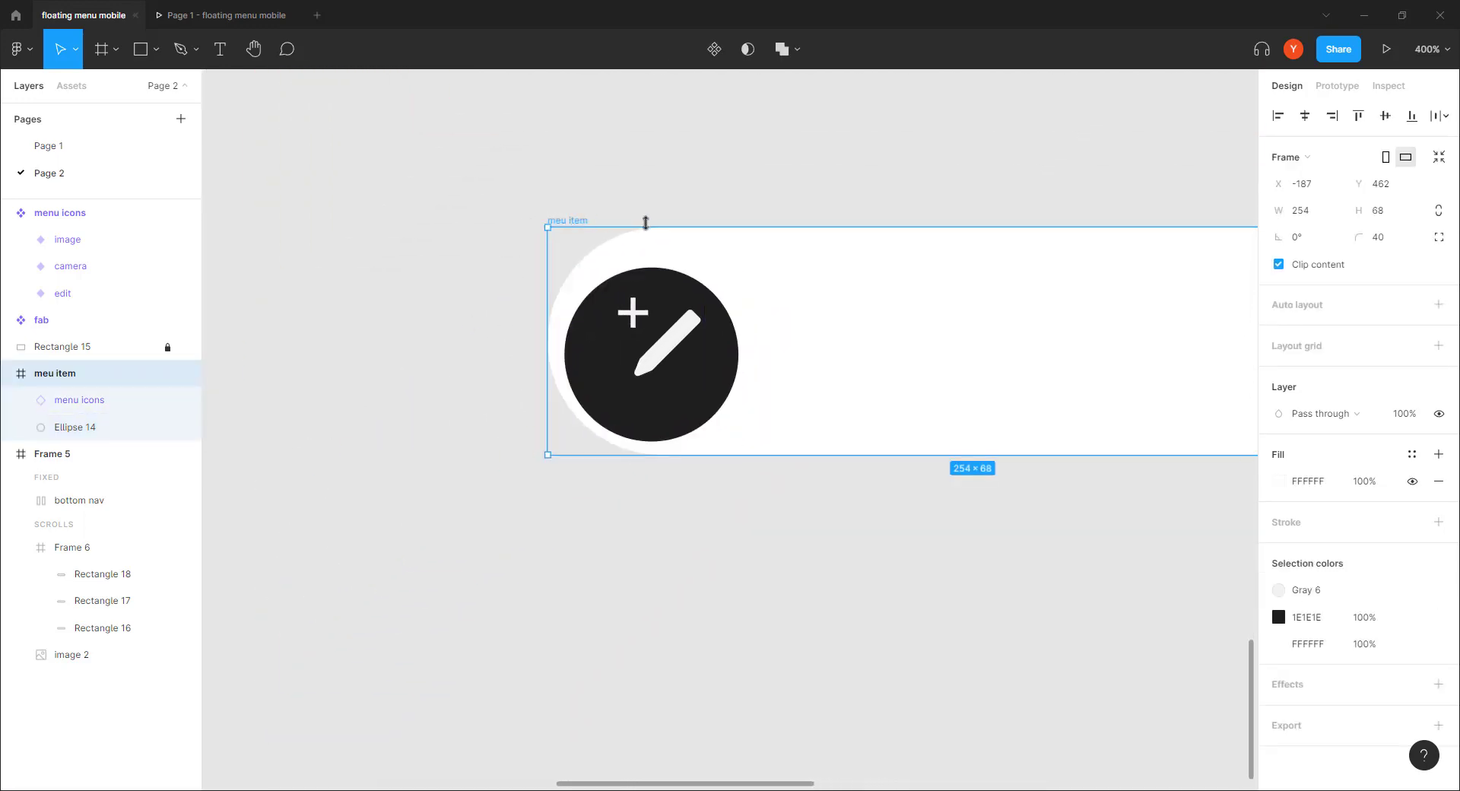
drag(646, 222, 662, 250)
key(ctrl+z)
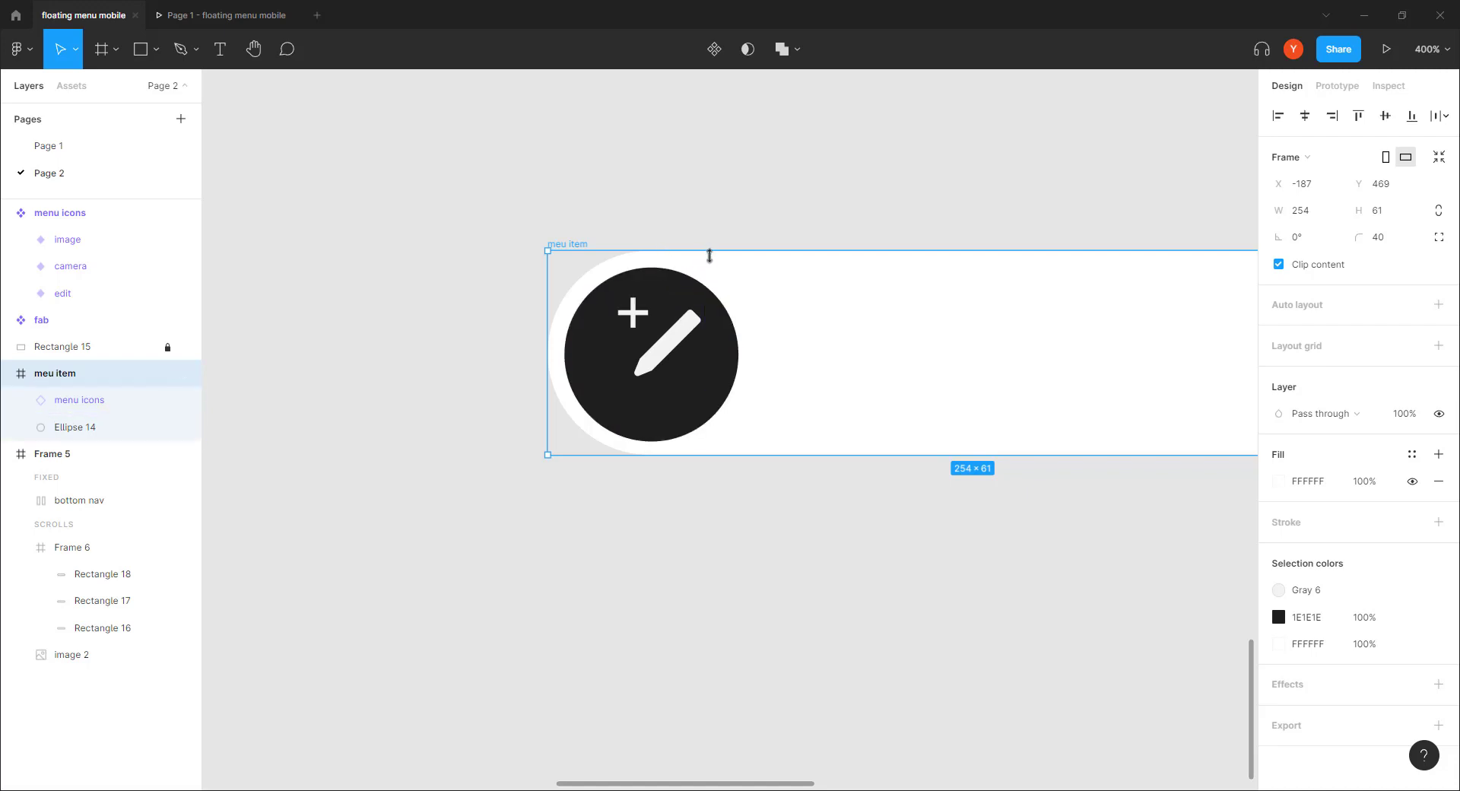
drag(707, 251, 712, 267)
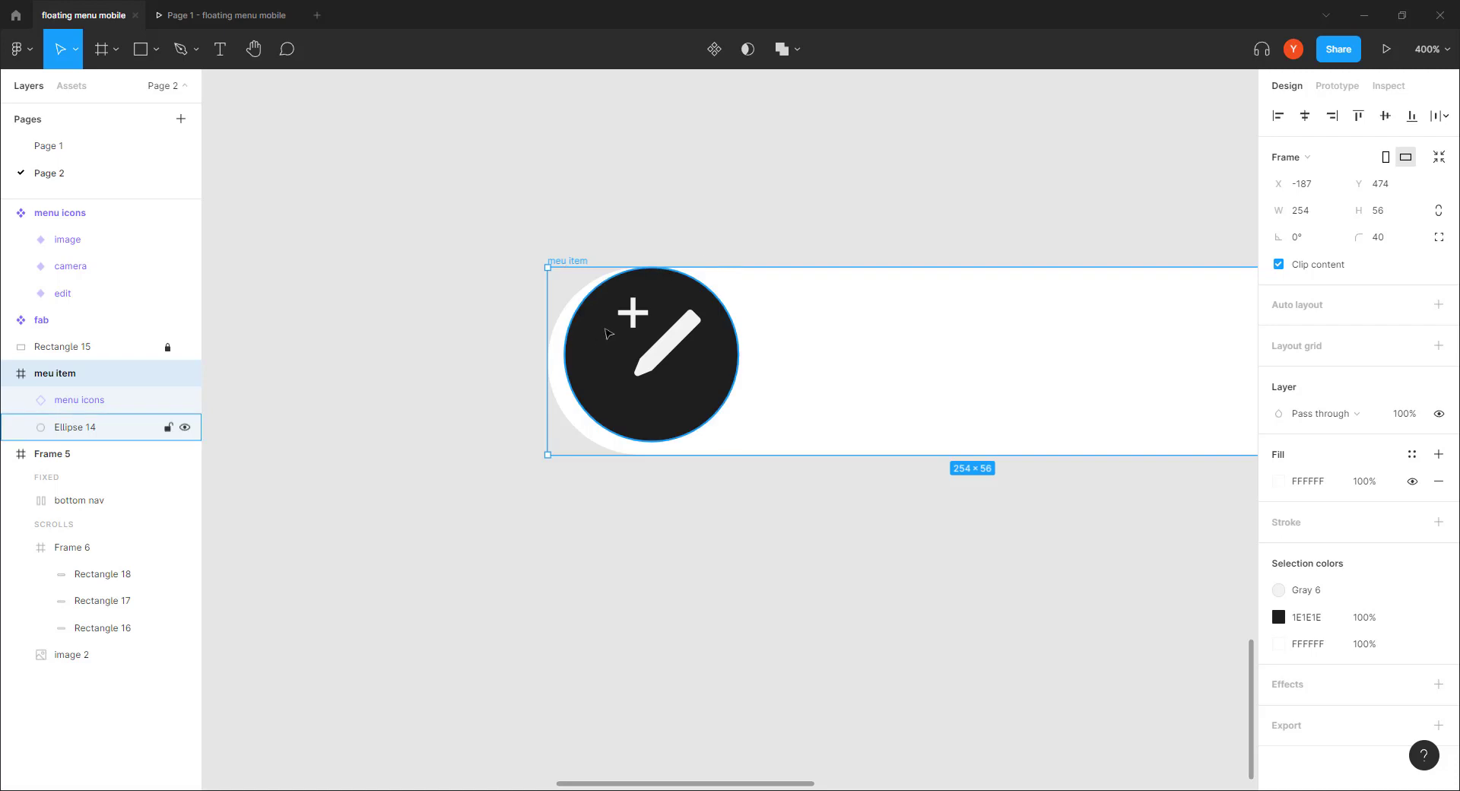
Step: Shift the edit icon slightly down and left towards the circle's centre, and set the menu item frame's width to 56
click(658, 327)
drag(624, 378, 611, 389)
click(557, 264)
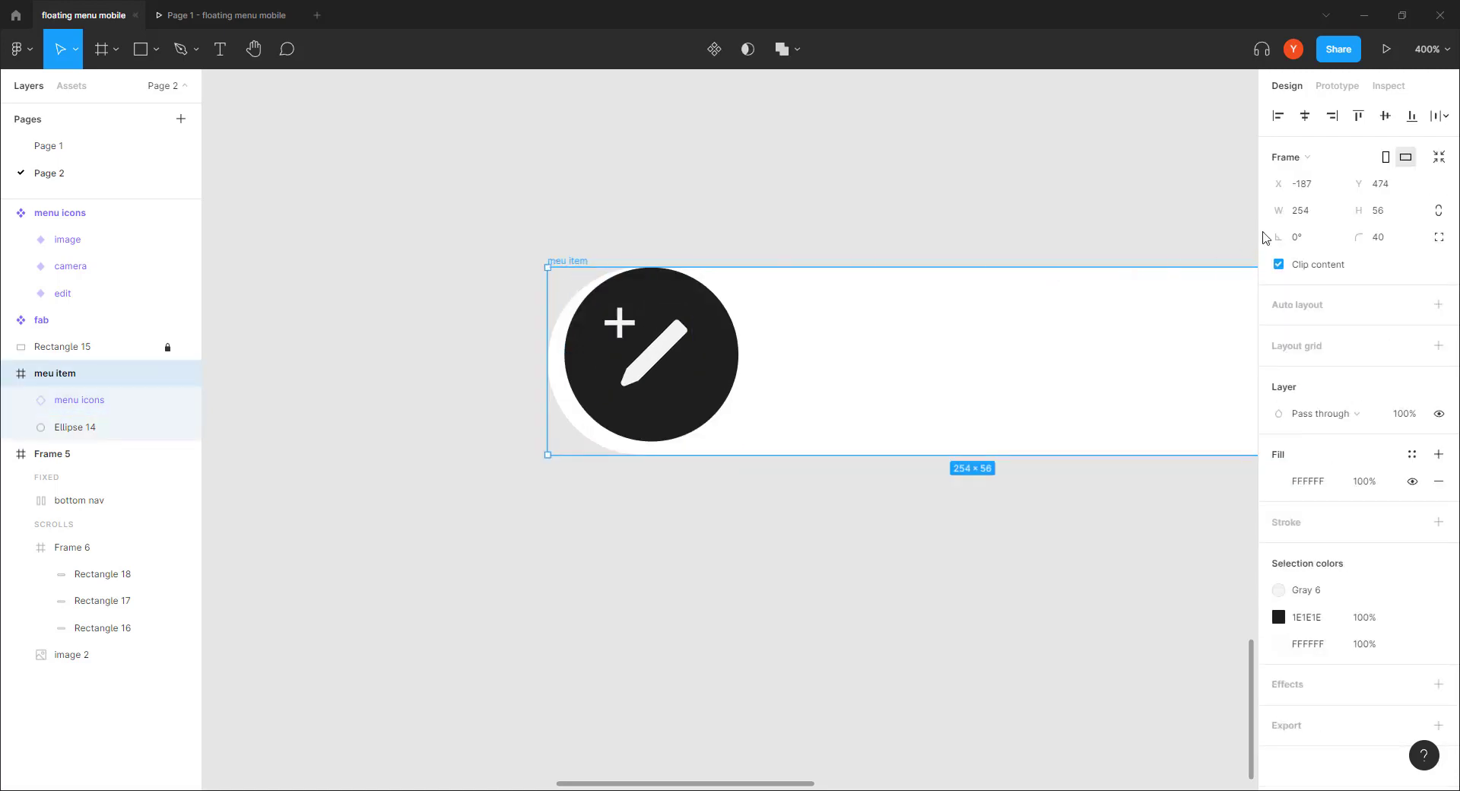
click(1332, 211)
key(Return)
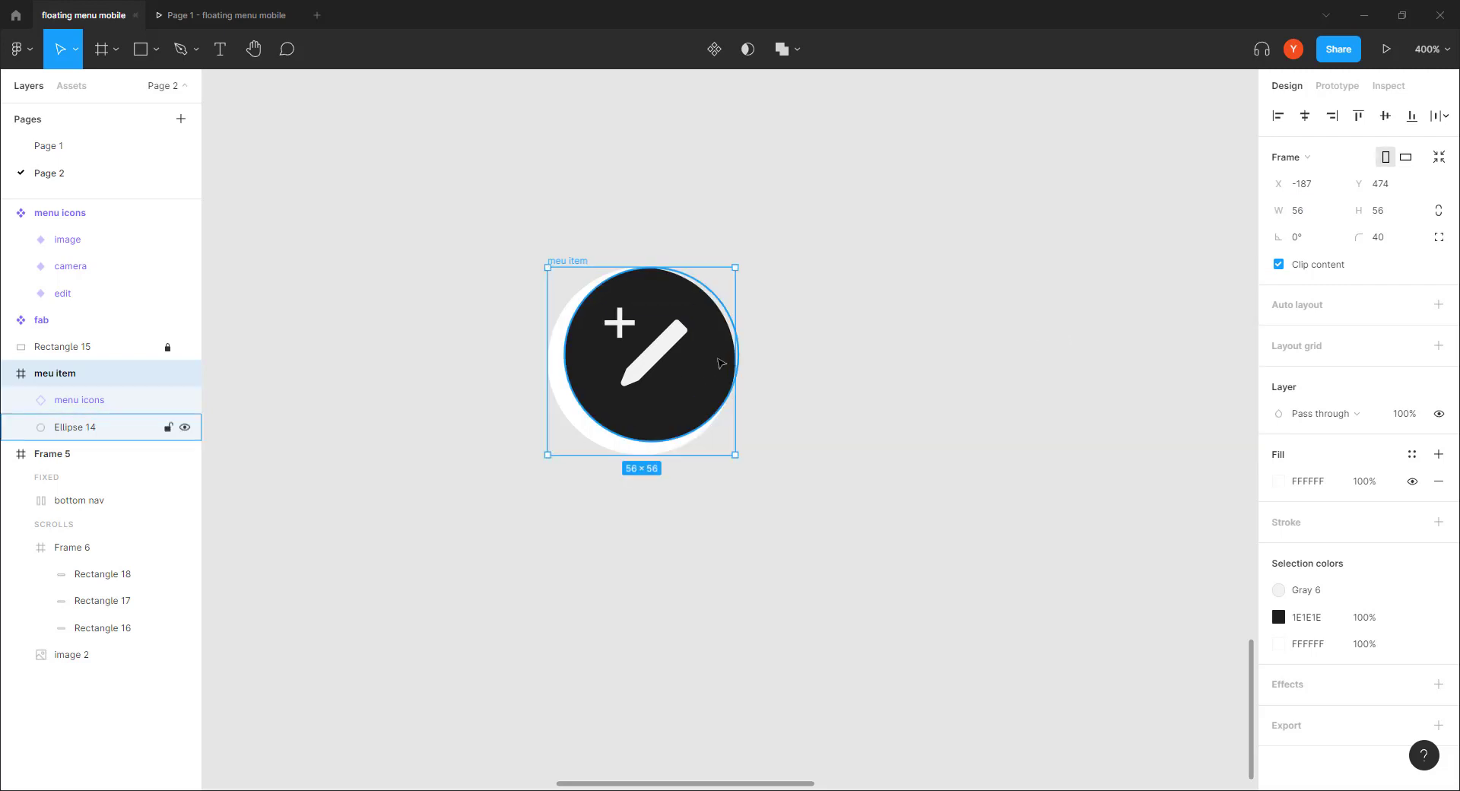
Step: Resize the dark circle to fit inside the white frame with an even rim, 52 × 52 at X 2, Y 2
click(719, 359)
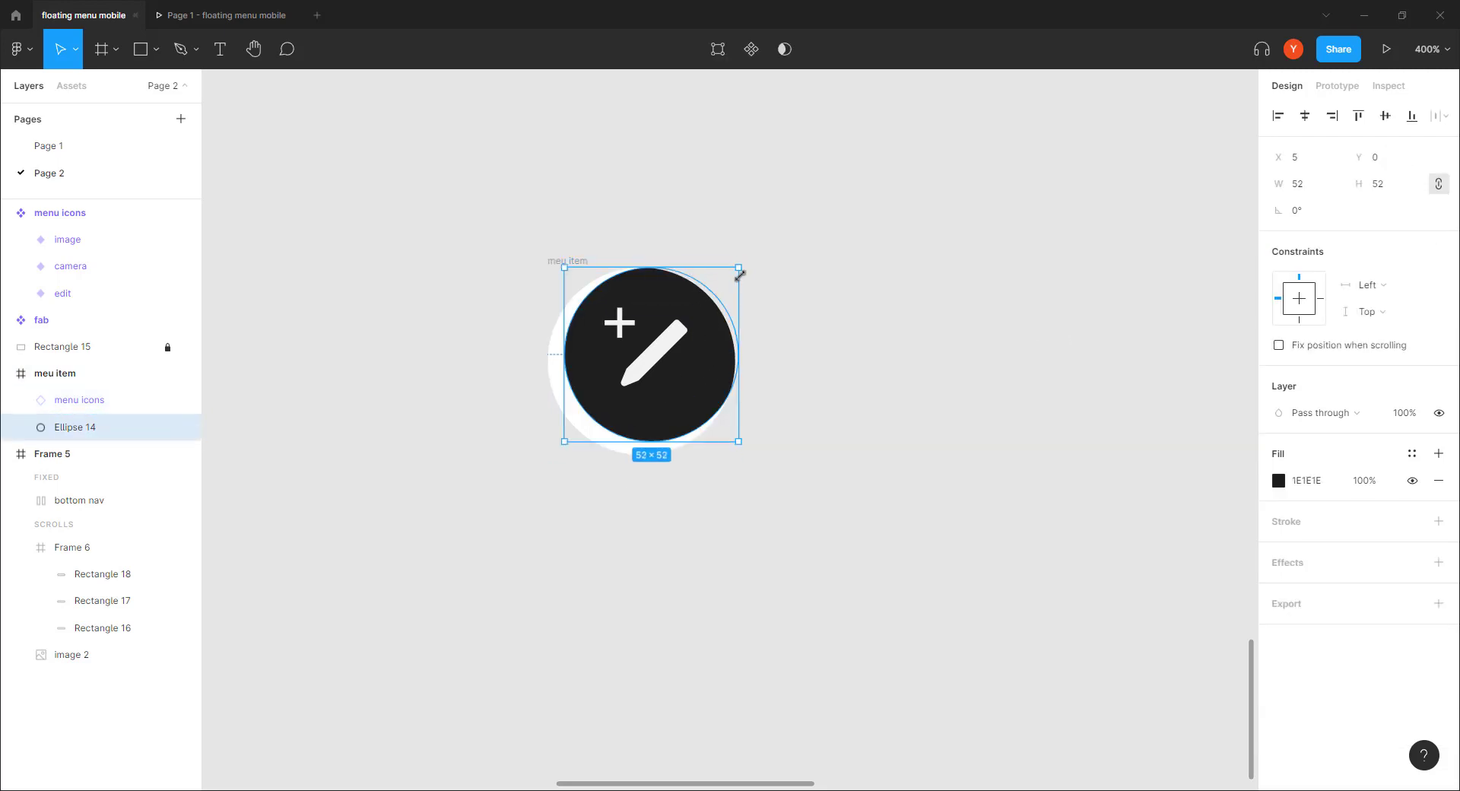
drag(739, 269, 719, 286)
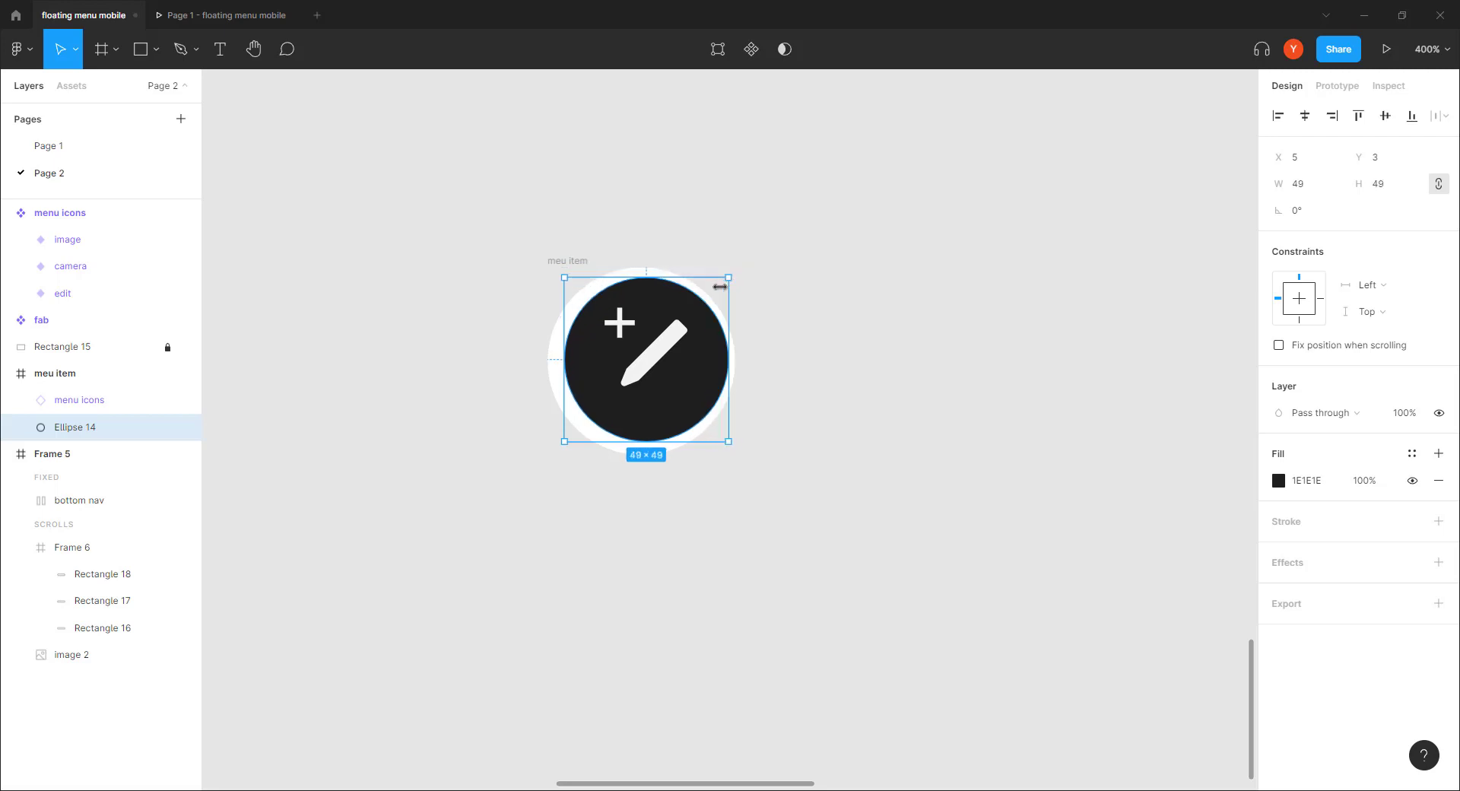
drag(564, 278, 561, 275)
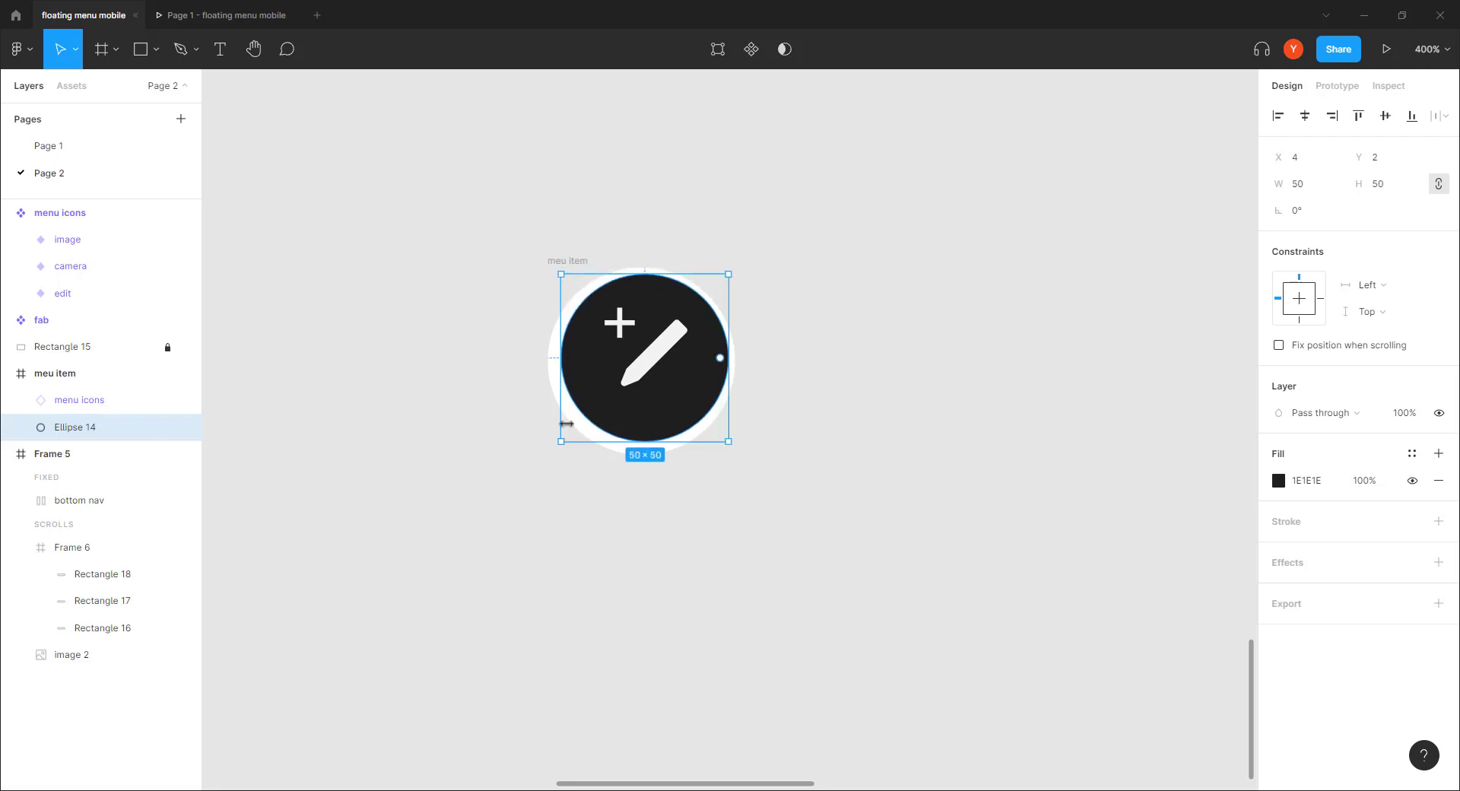
drag(561, 439, 554, 445)
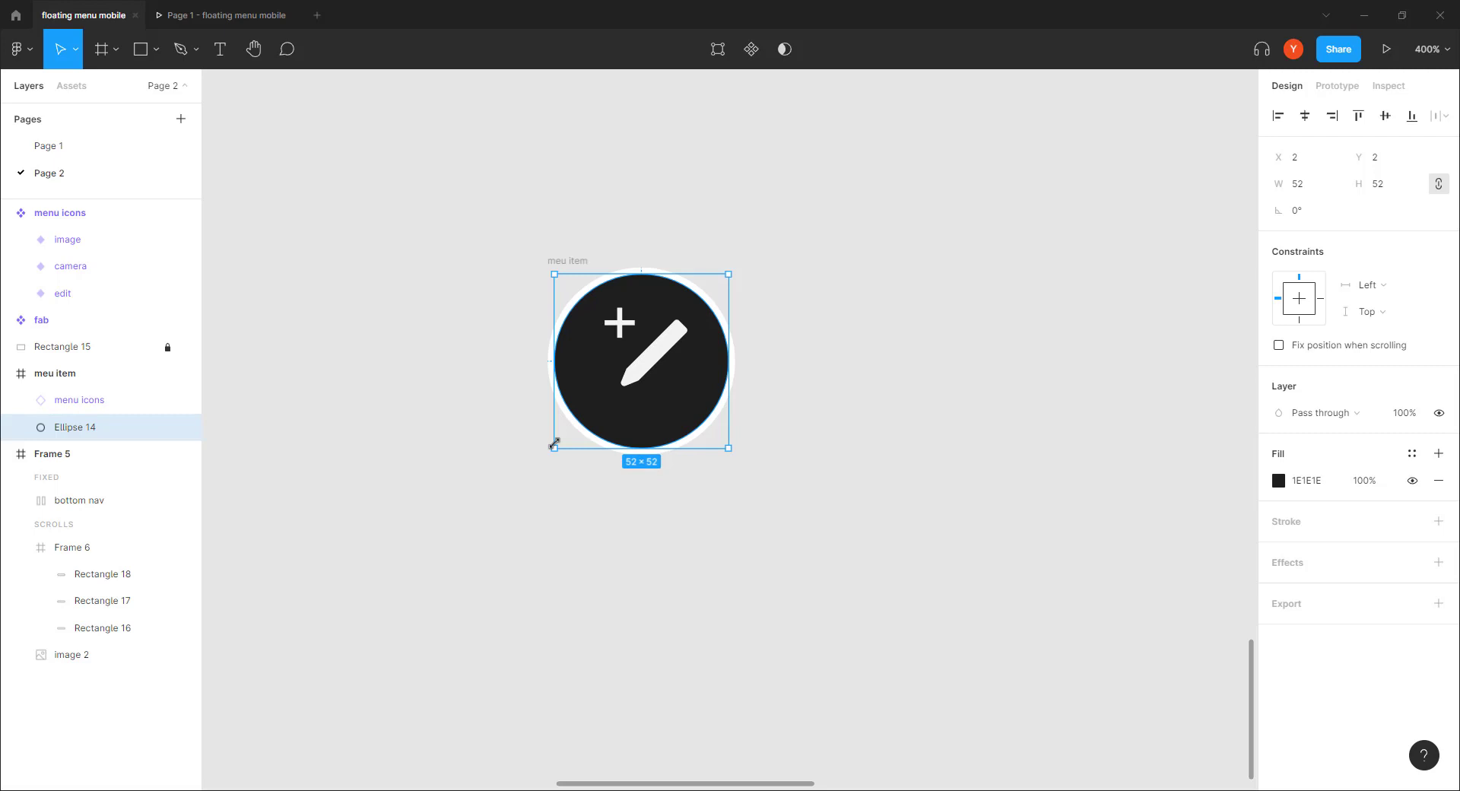
click(562, 536)
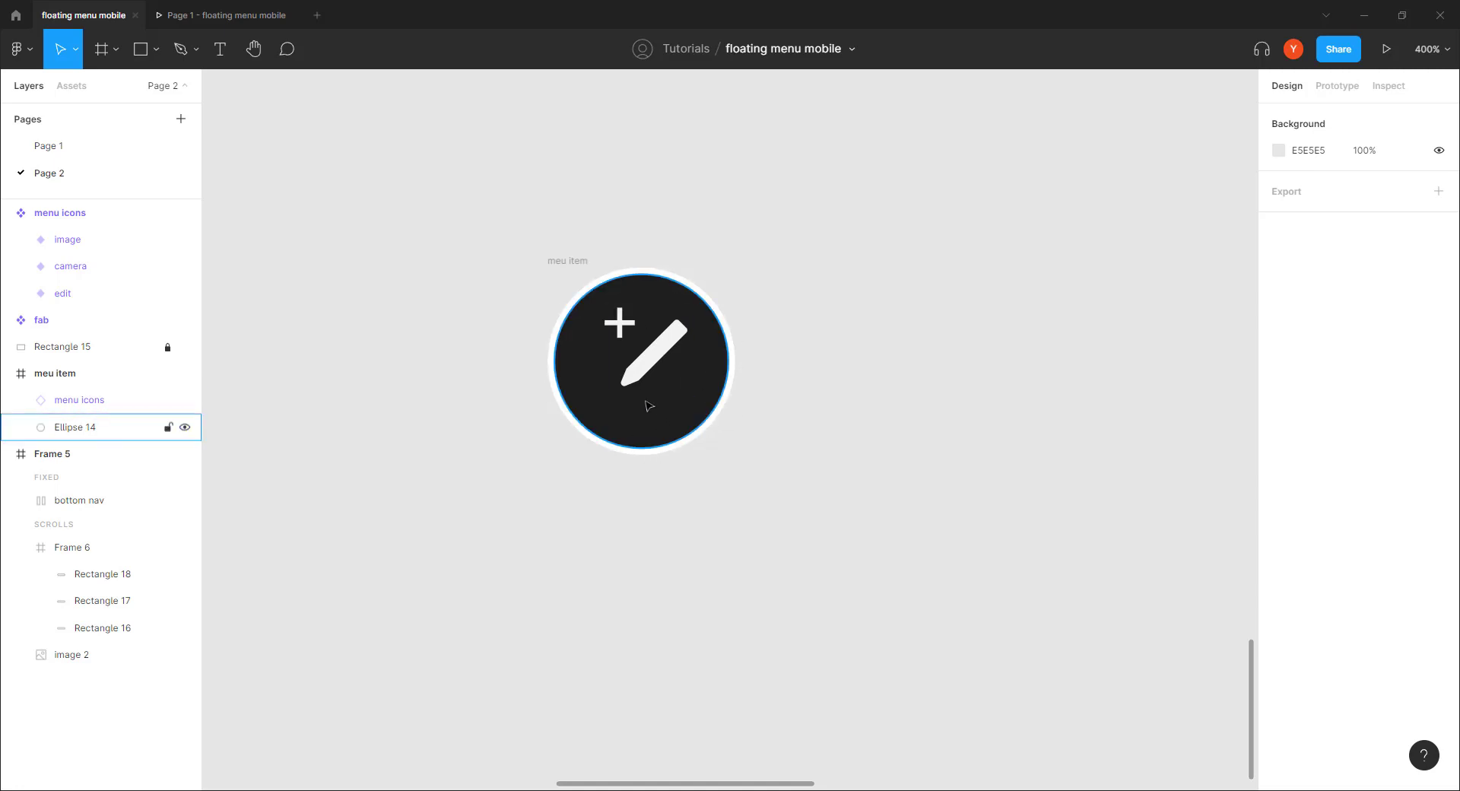
Step: Centre the edit icon instance horizontally and vertically in the menu item frame, at X 15, Y 15
click(641, 376)
click(1305, 115)
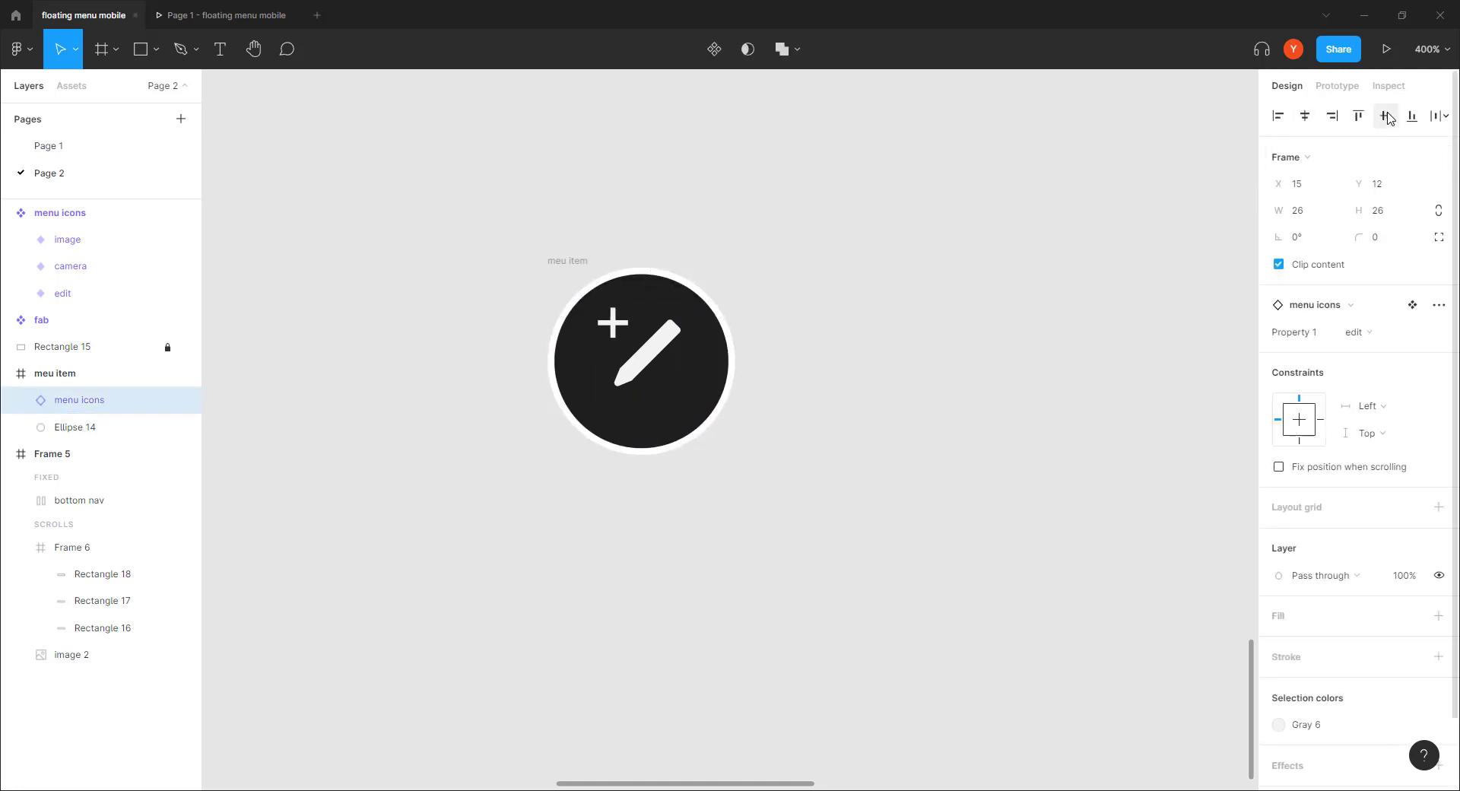
click(1385, 116)
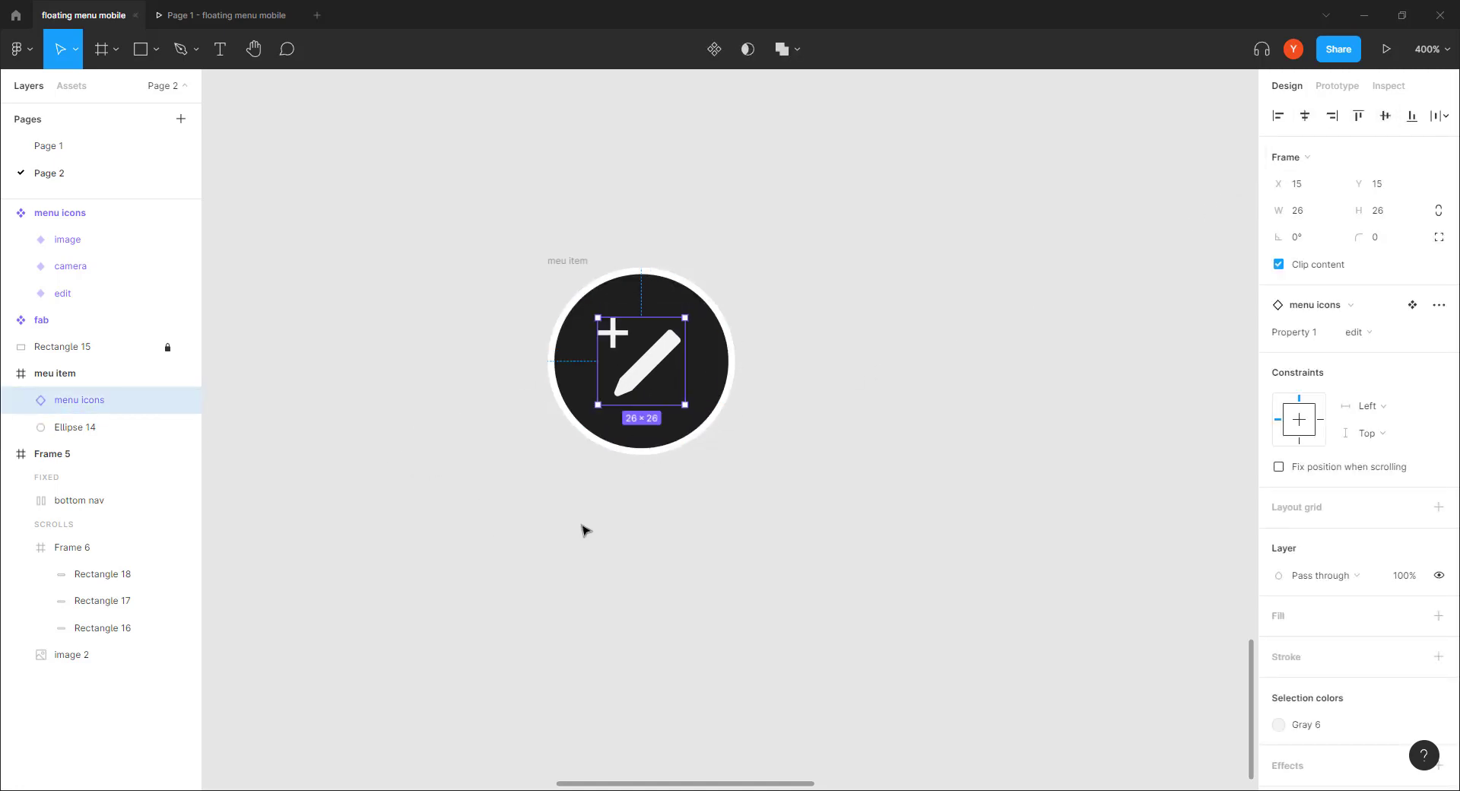
Step: Move the menu item frame onto the mobile screen beside the floating button, at X 140, Y 651
key(minus)
drag(678, 479, 432, 595)
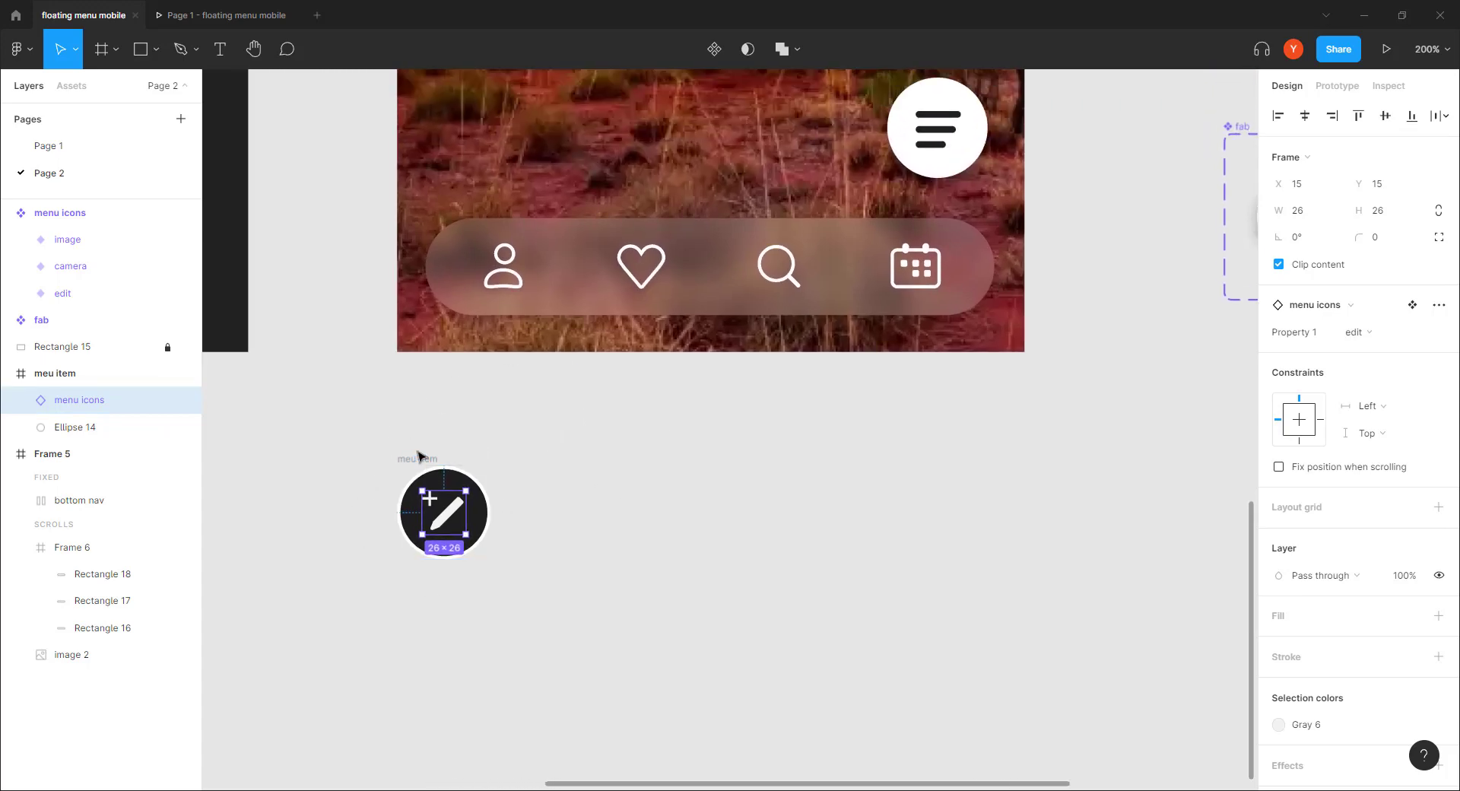
drag(418, 456, 648, 136)
key(minus)
drag(631, 327, 608, 467)
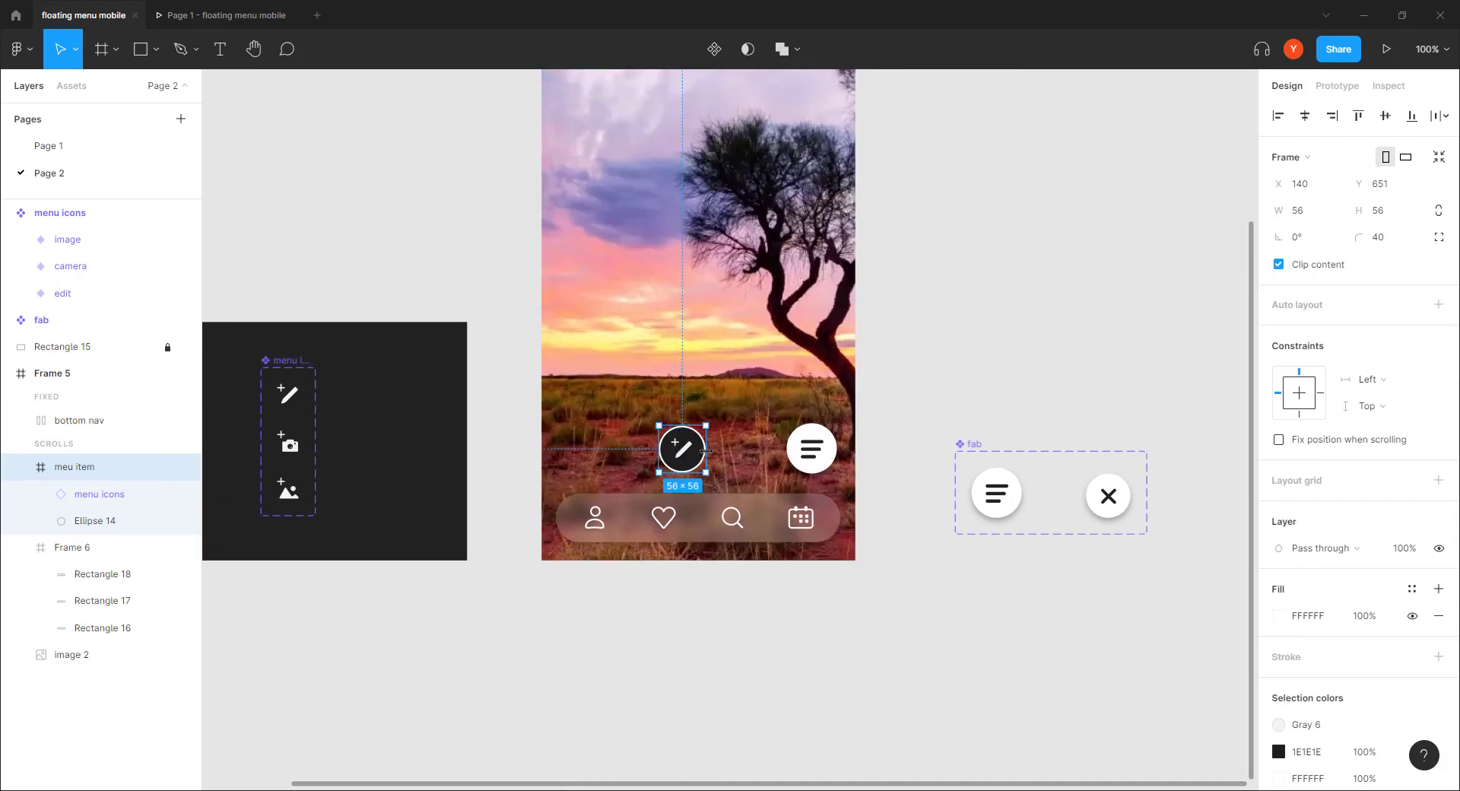
Step: Widen the menu item frame to 213 and position it higher on the mobile screen at X 42, Y 486
drag(706, 450, 756, 300)
drag(632, 413, 675, 485)
key(plus)
drag(577, 443, 521, 519)
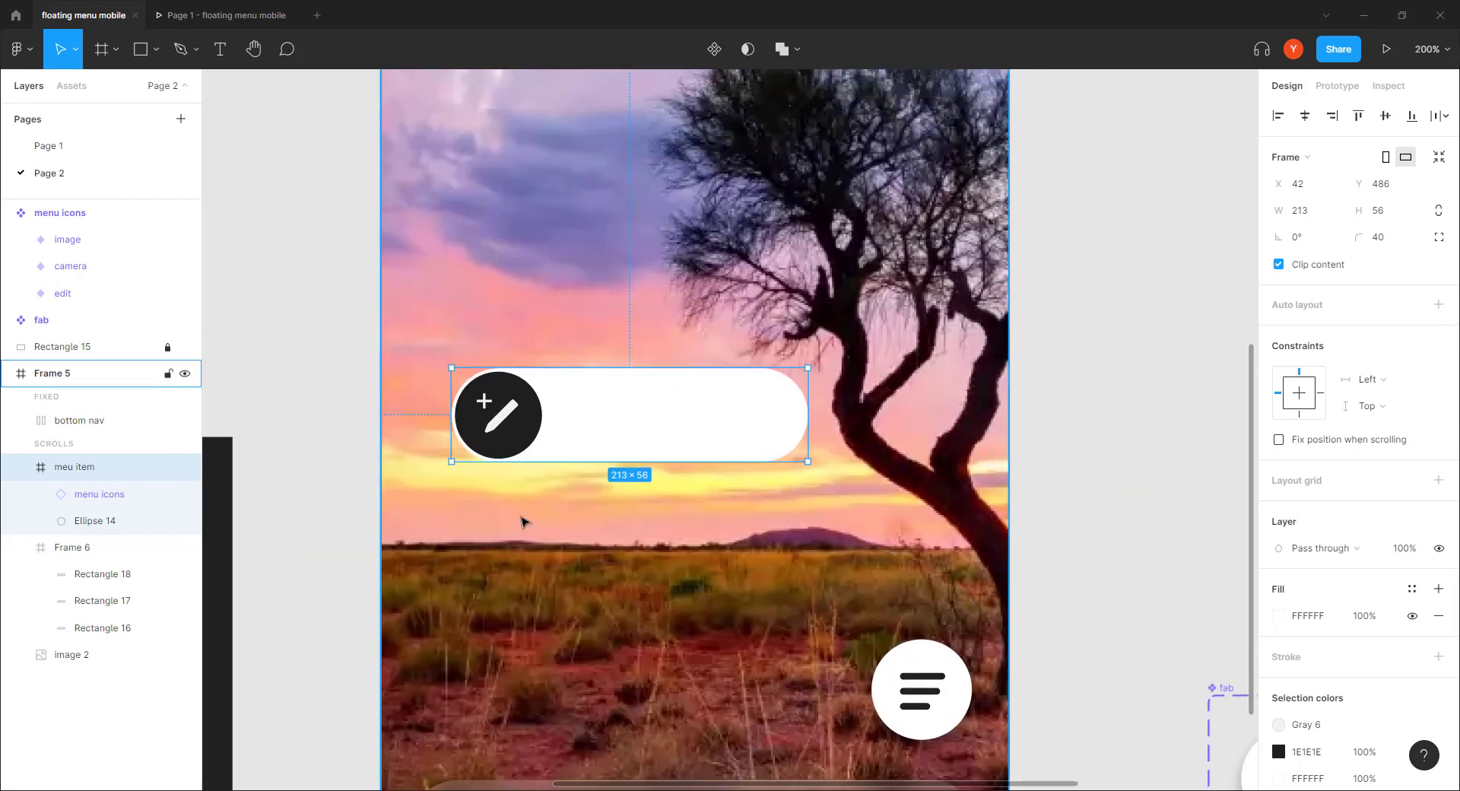
Step: Add the text "Menu item" inside the white pill, beside the dark icon circle, at X 70, Y 26
click(194, 49)
click(220, 49)
click(555, 426)
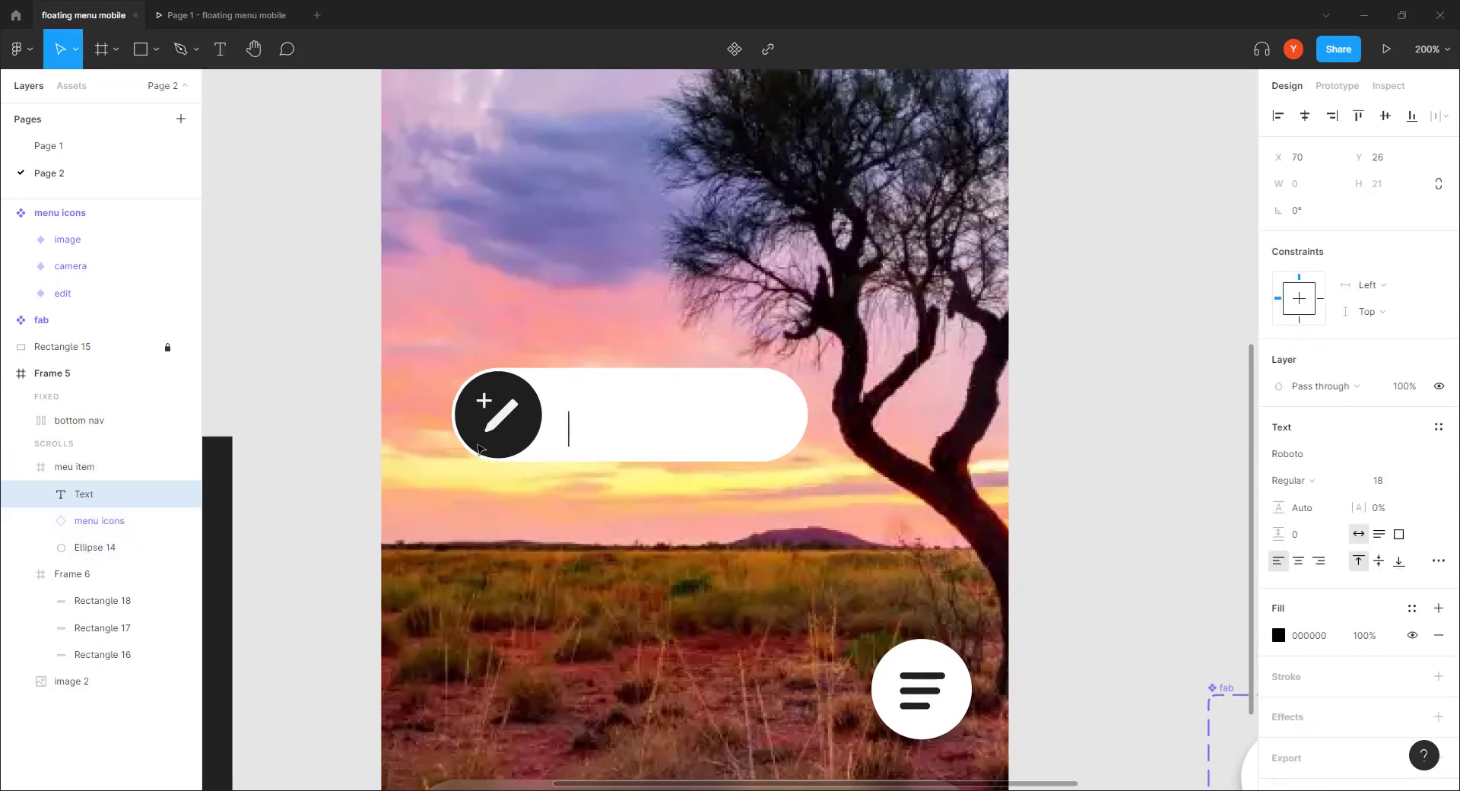
text(Menu )
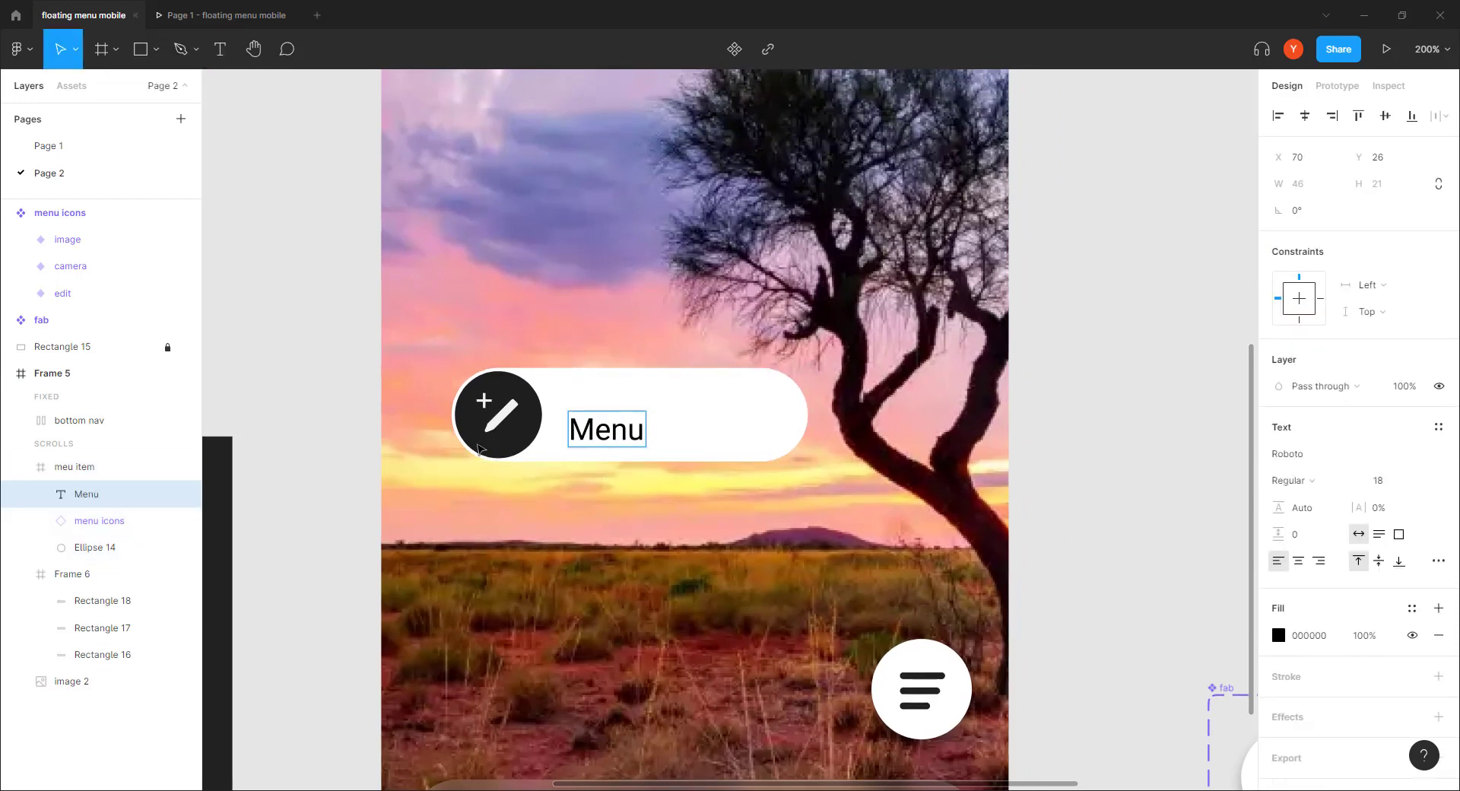
text(item)
key(Escape)
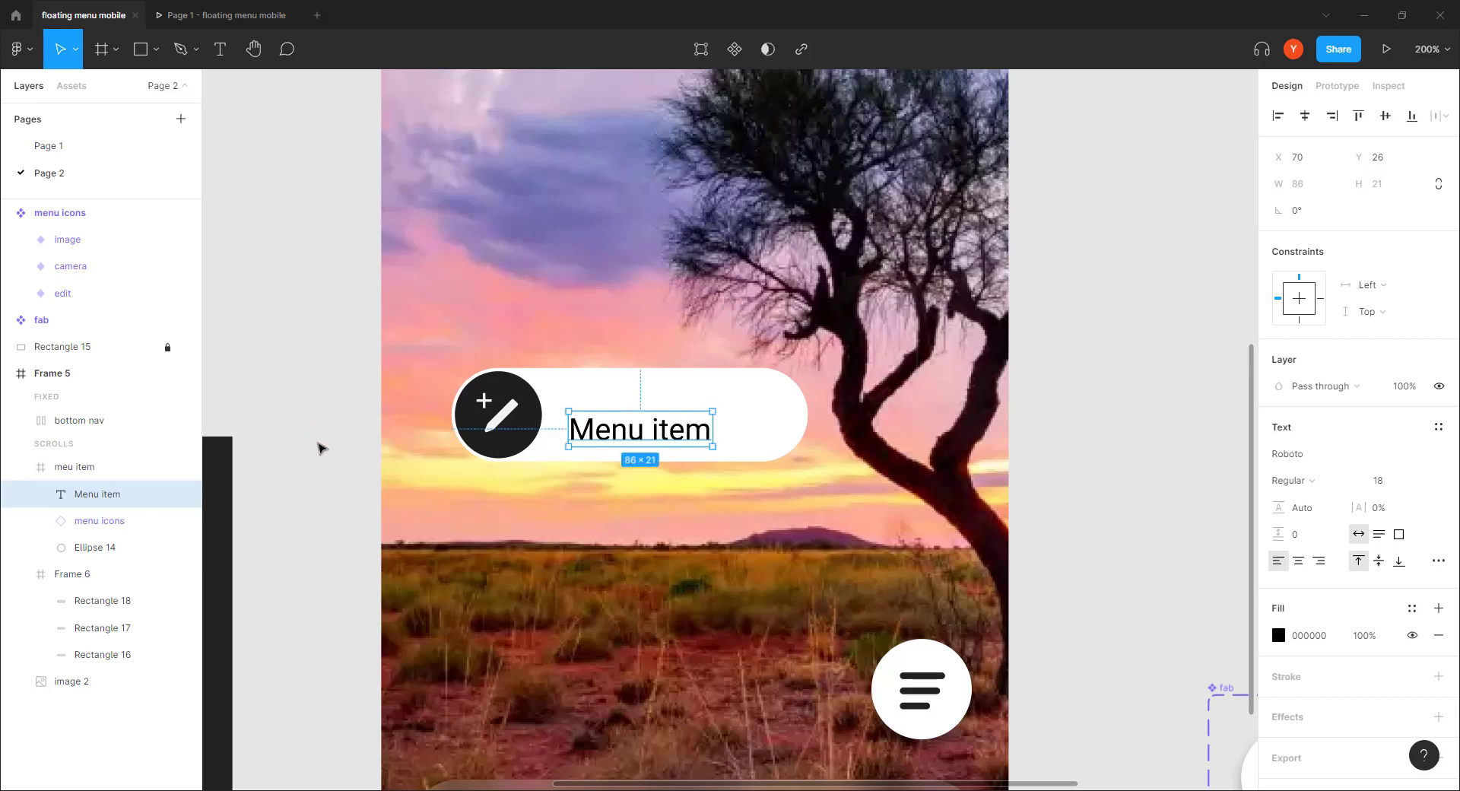
Step: Move the label up to X 69, Y 17 and change its text to "Write something"
drag(617, 441, 614, 426)
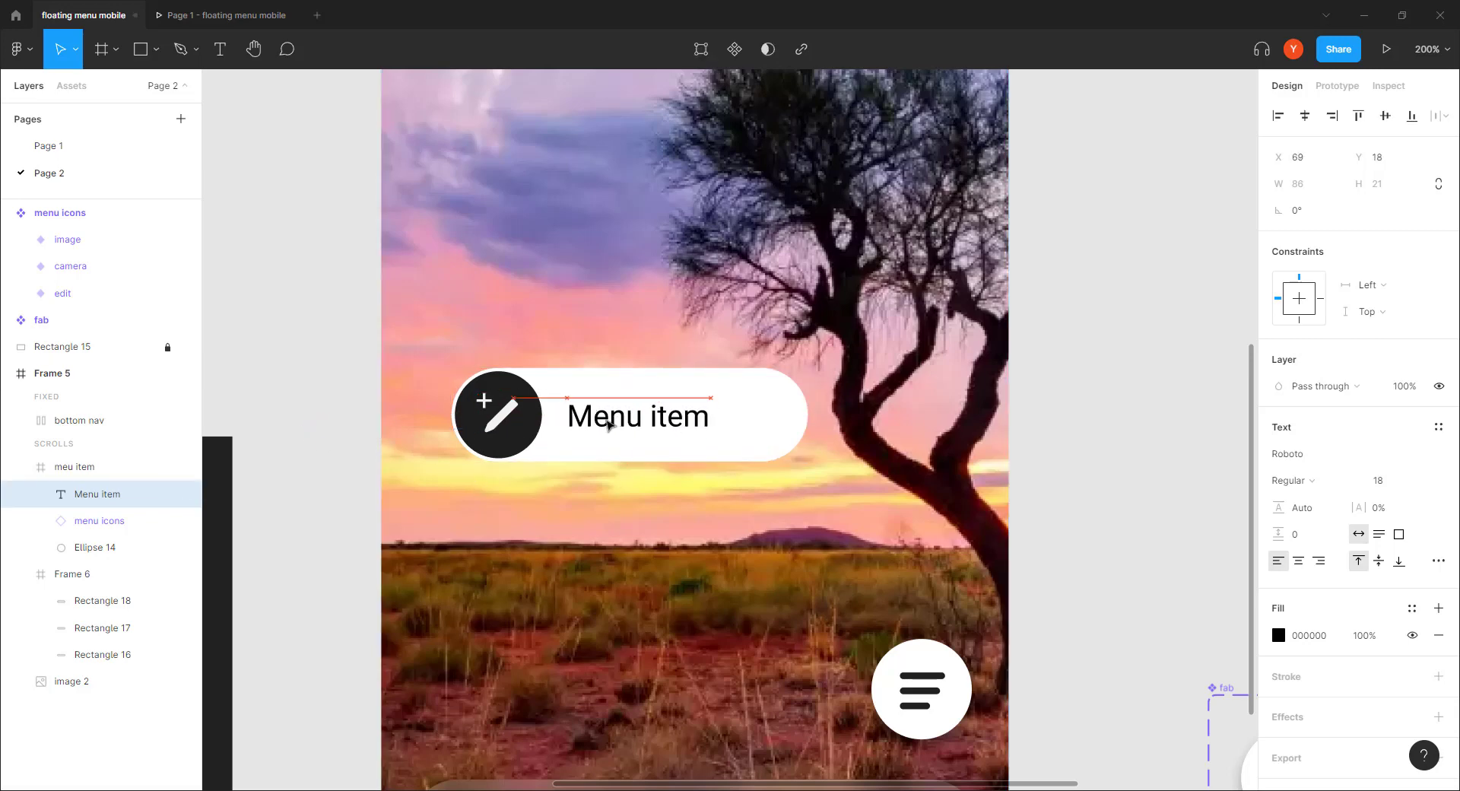
double_click(592, 417)
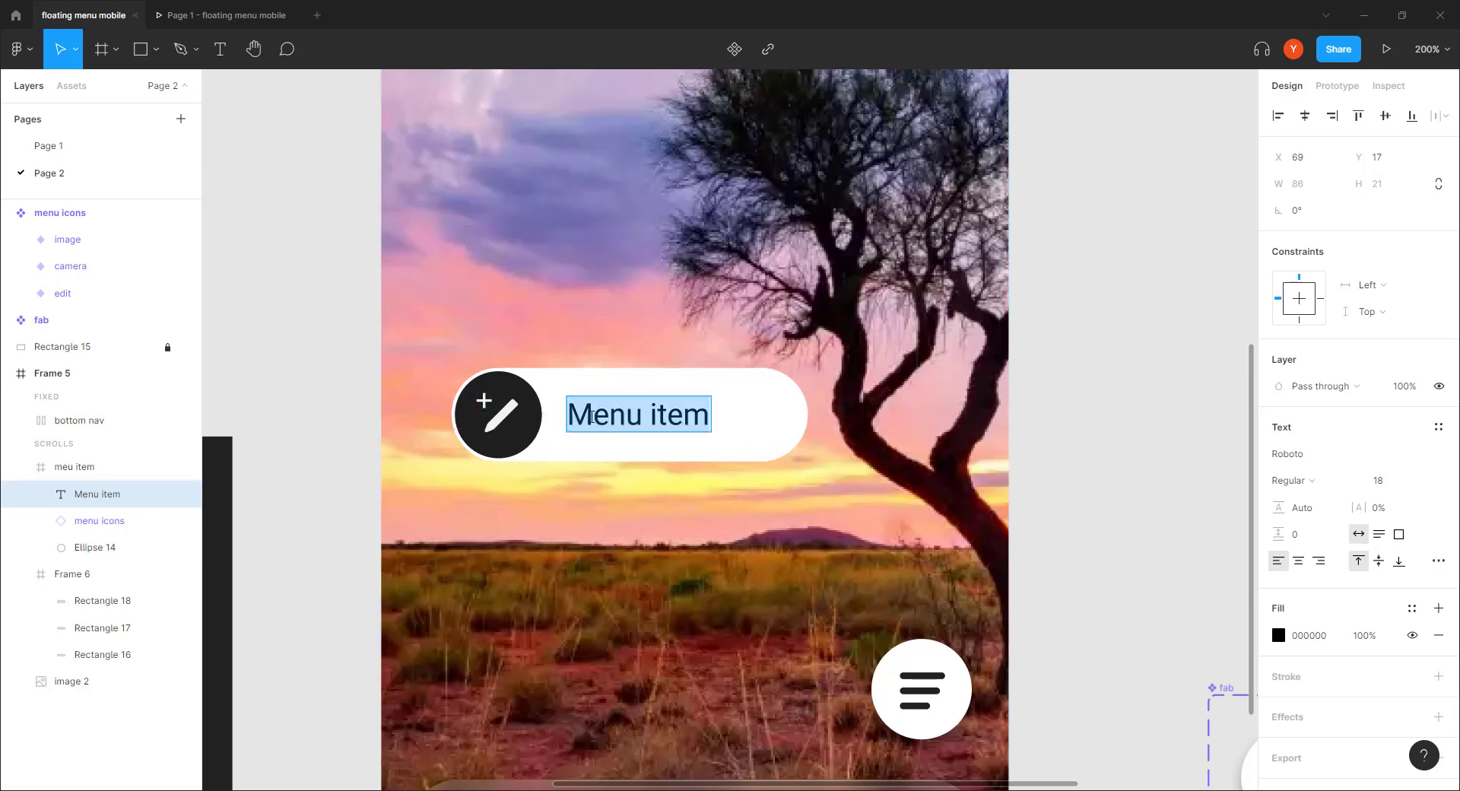
text(Write s)
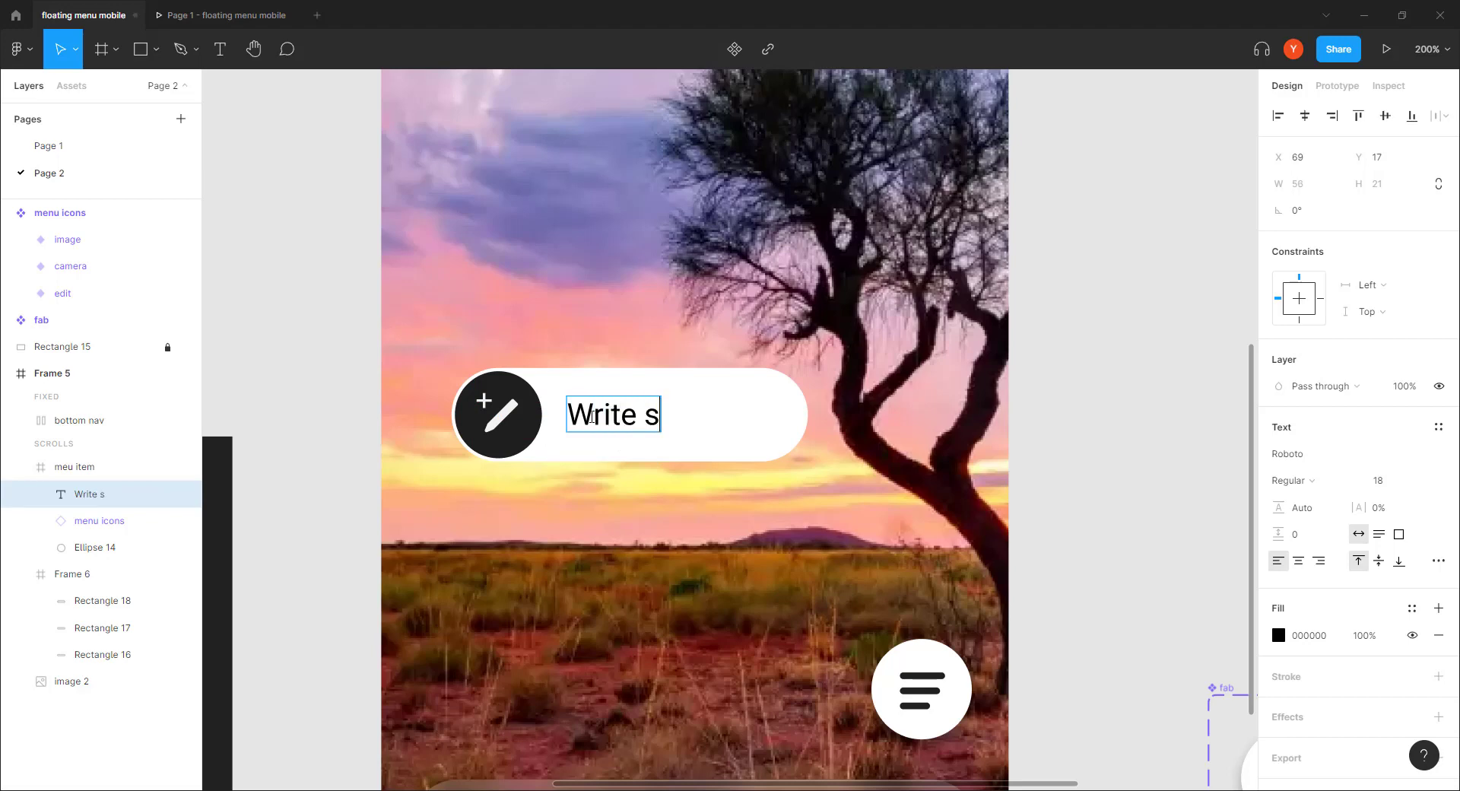
text(omething)
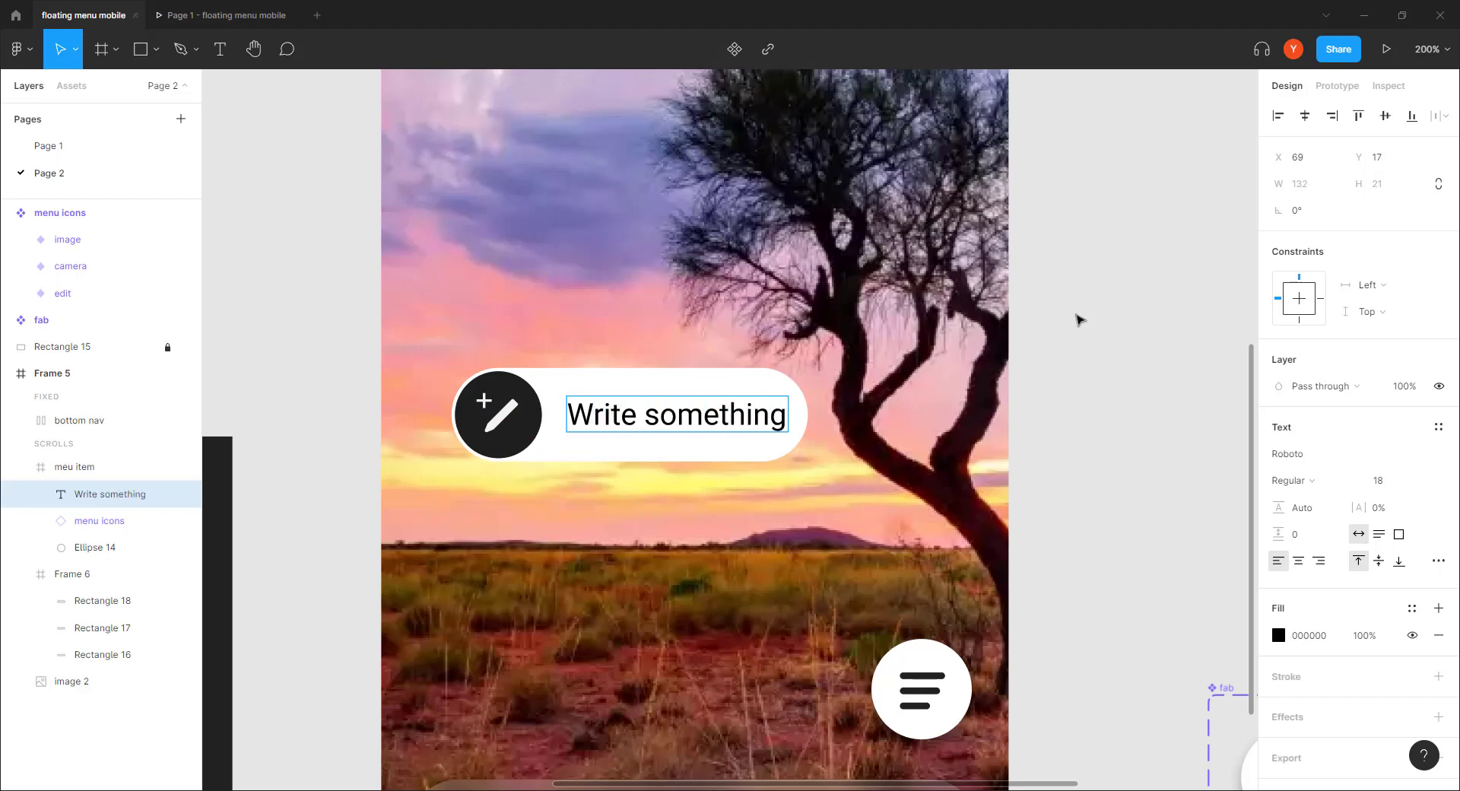
click(1076, 320)
Step: Position the label inside the white pill at X 61, Y 18 and set its text to "Menu item"
drag(733, 425, 730, 425)
key(Left)
key(Left)
key(Left)
key(Left)
key(Left)
key(Left)
key(Down)
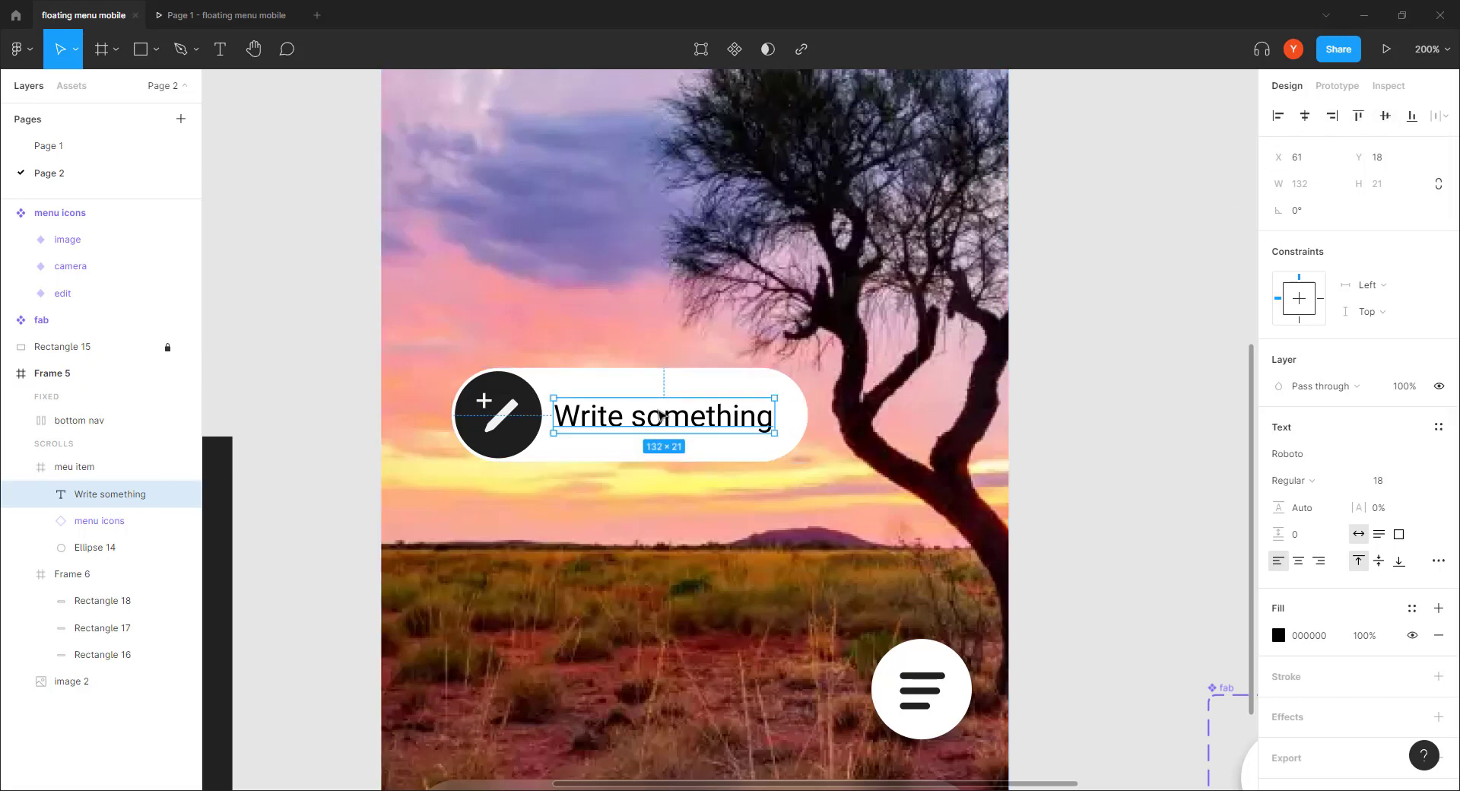
double_click(661, 414)
text(Menu item)
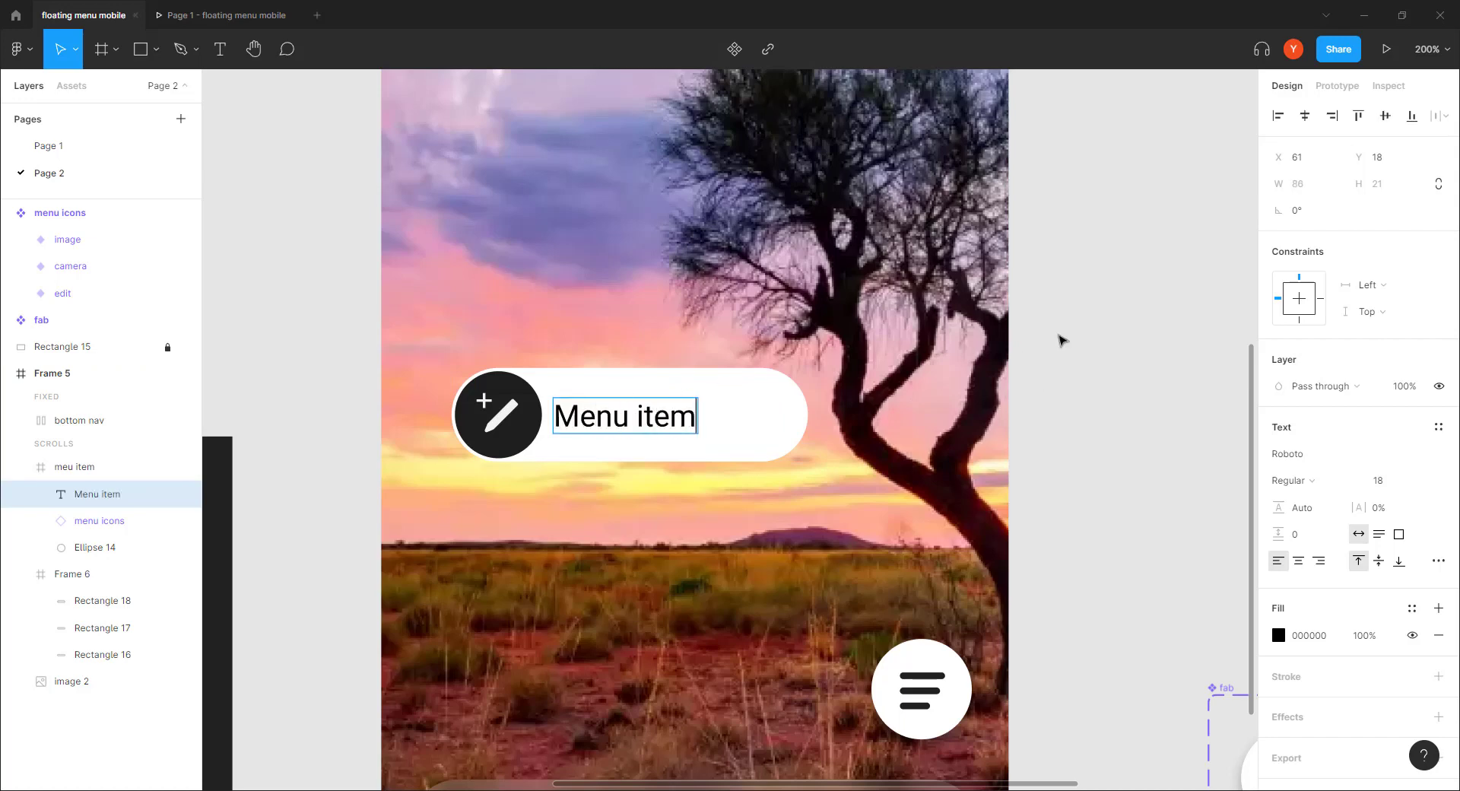
key(Escape)
Step: Move the menu item frame off the mobile screen onto the empty canvas below it, at X -187, Y 463
click(303, 434)
drag(303, 433, 366, 241)
drag(541, 261, 481, 508)
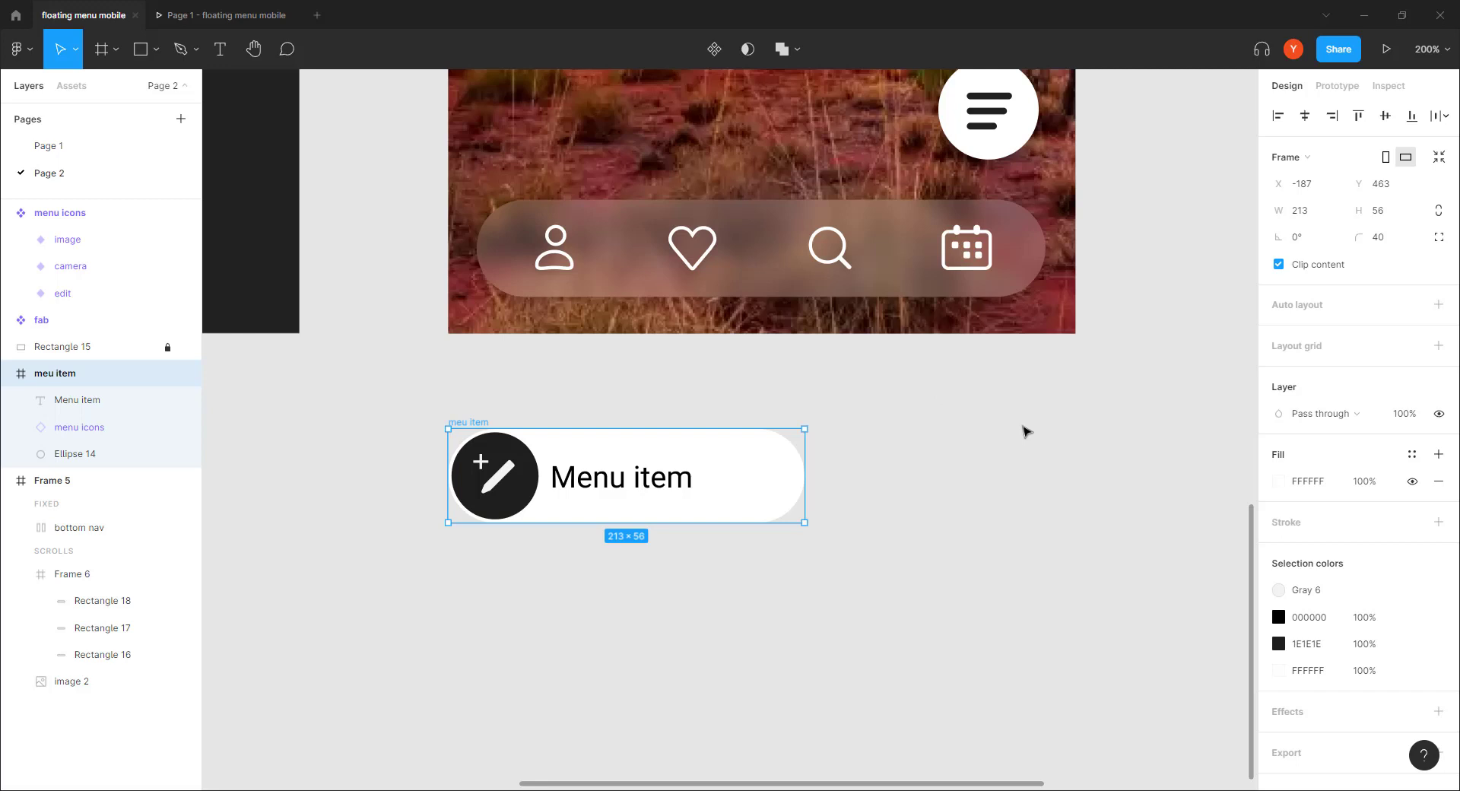
Step: Enclose the edit icon instance and its dark circle in a frame of their own and name that frame "icon"
key(shift+a)
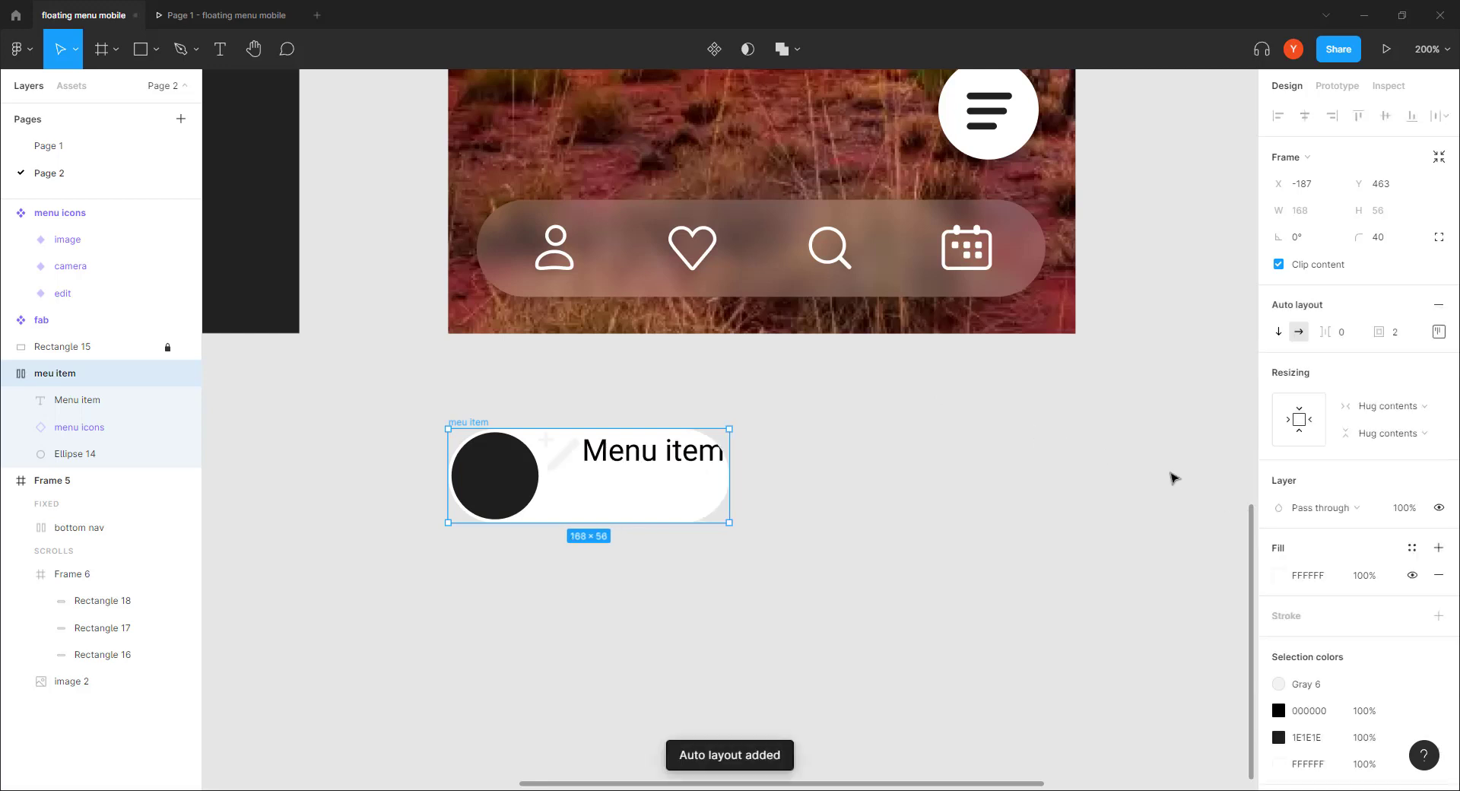
key(ctrl+z)
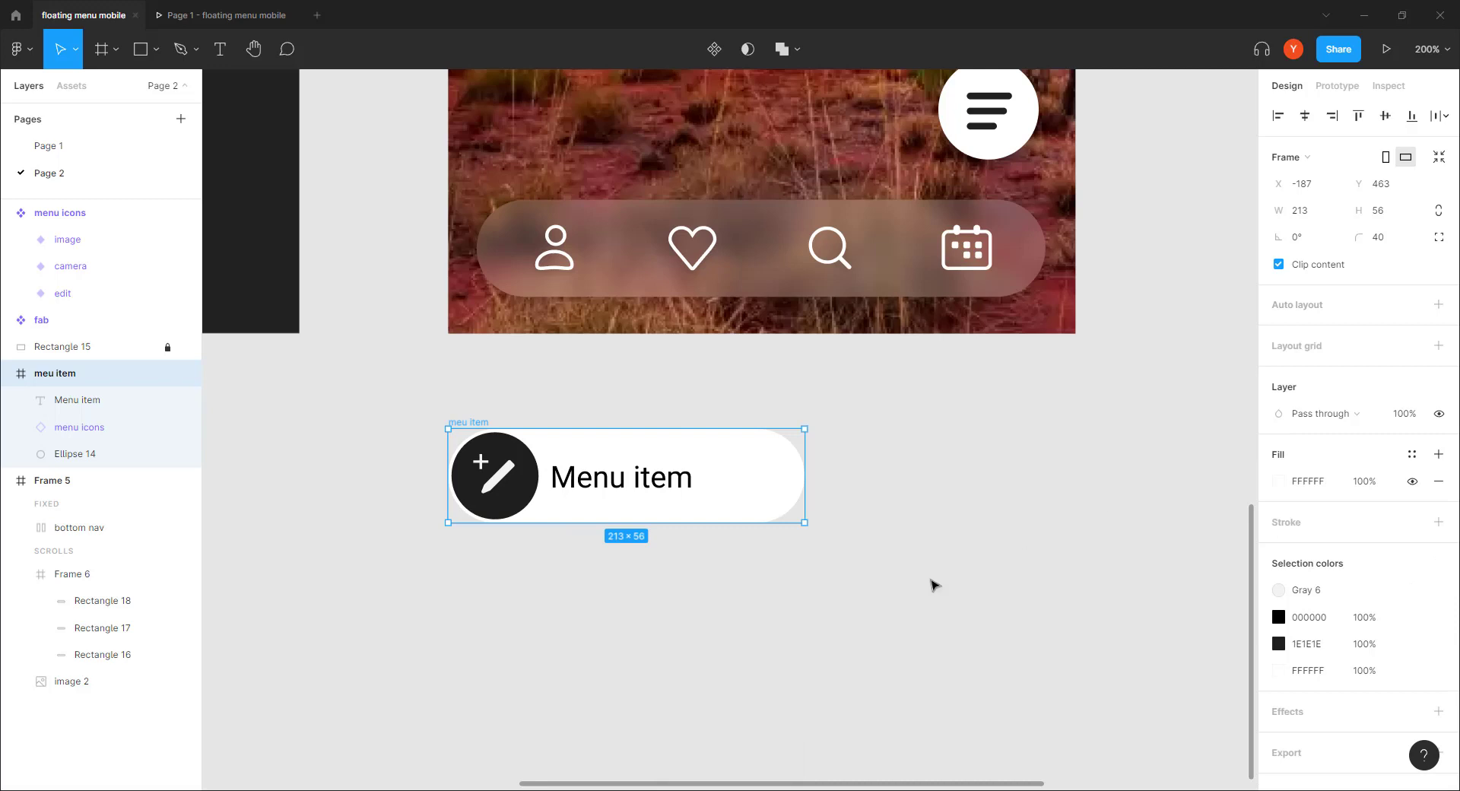
click(114, 427)
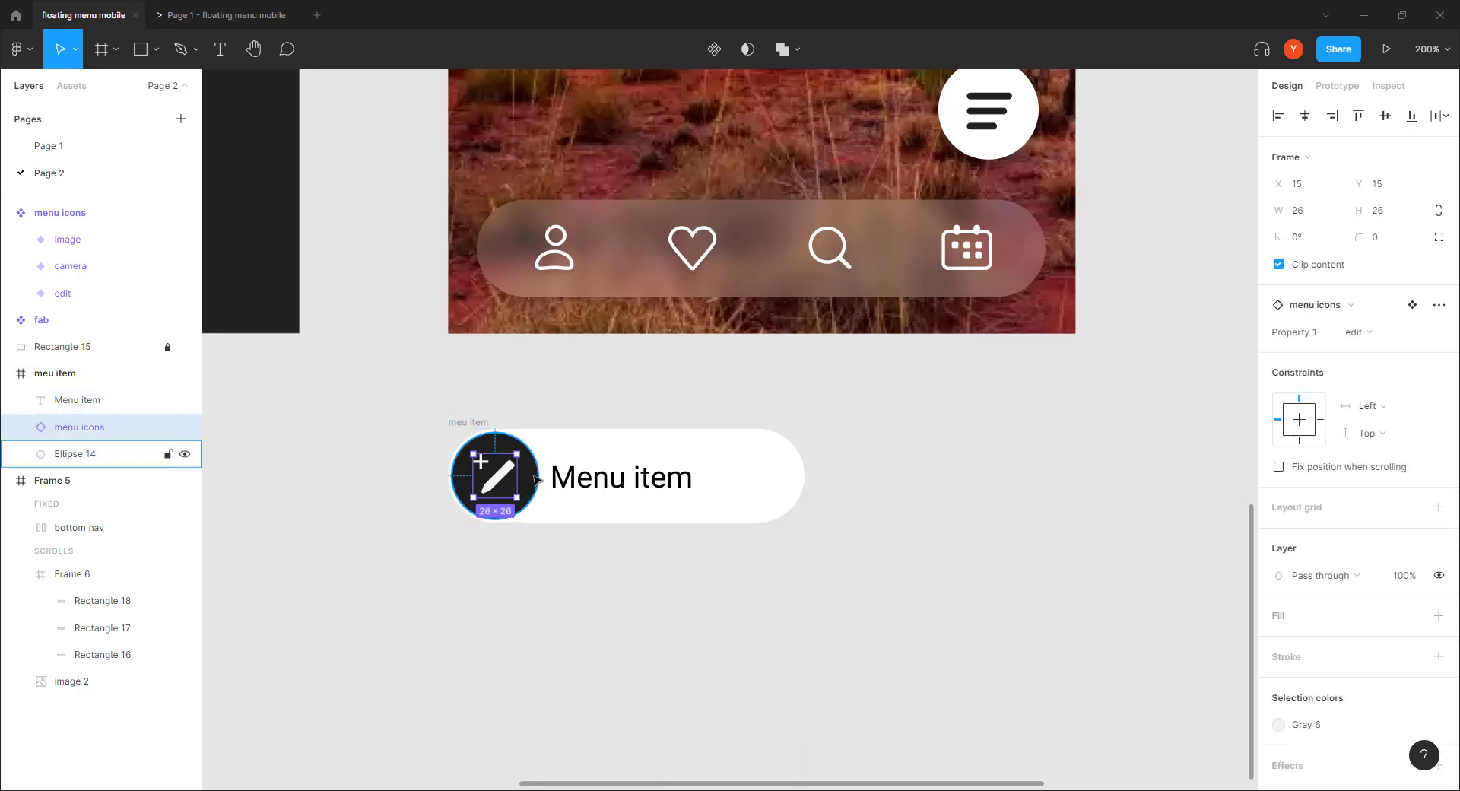
shift+click(114, 454)
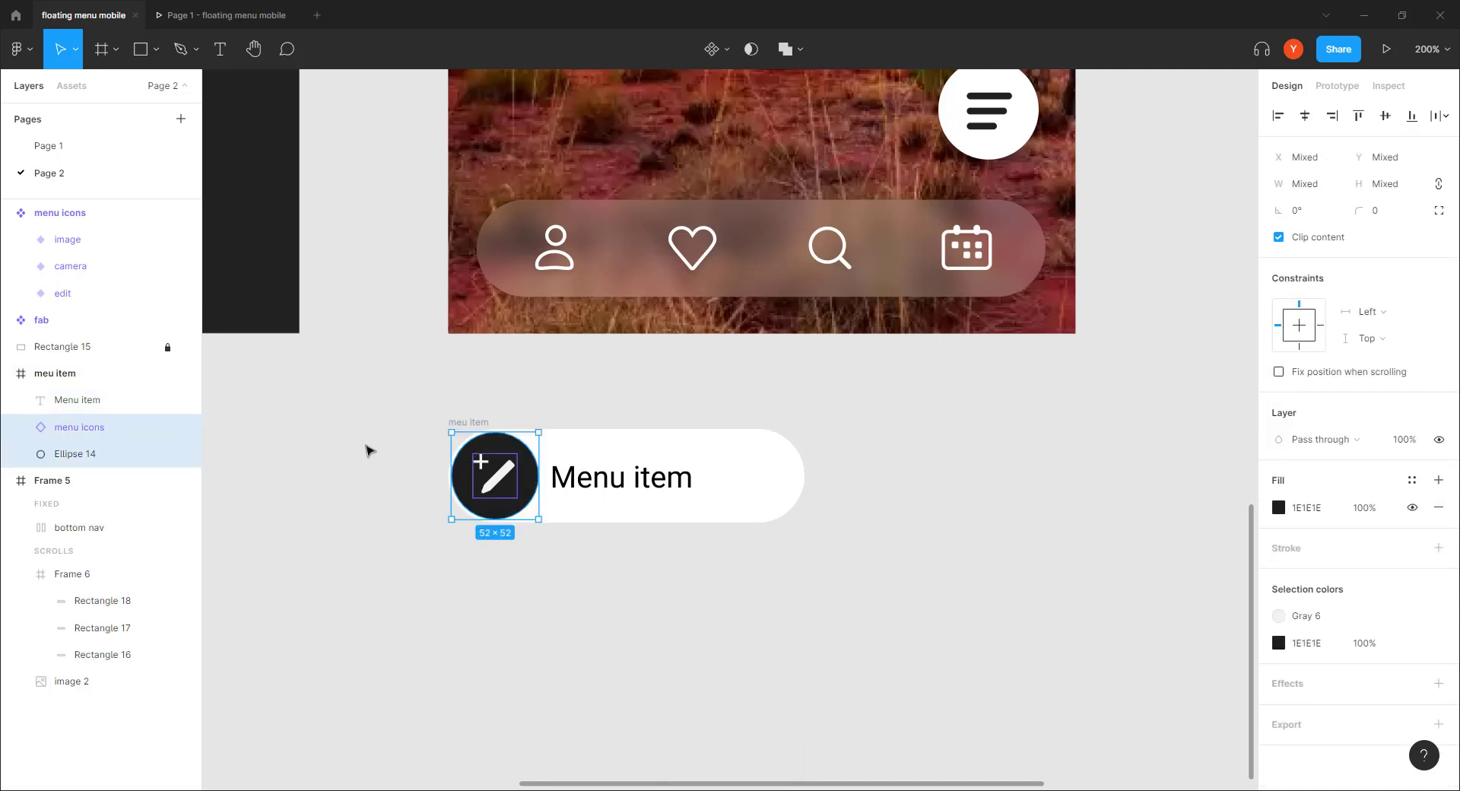
key(ctrl+alt+g)
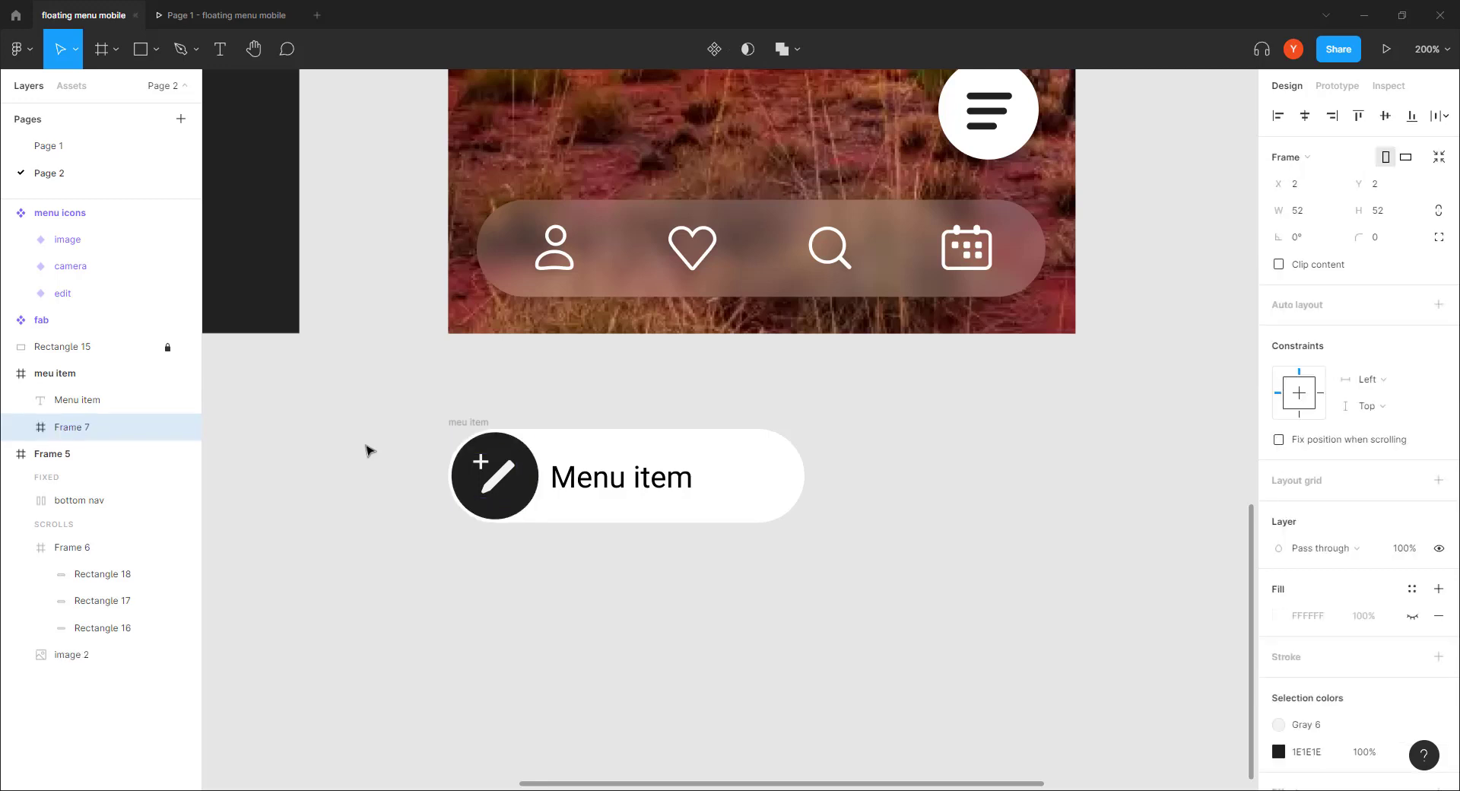
double_click(69, 428)
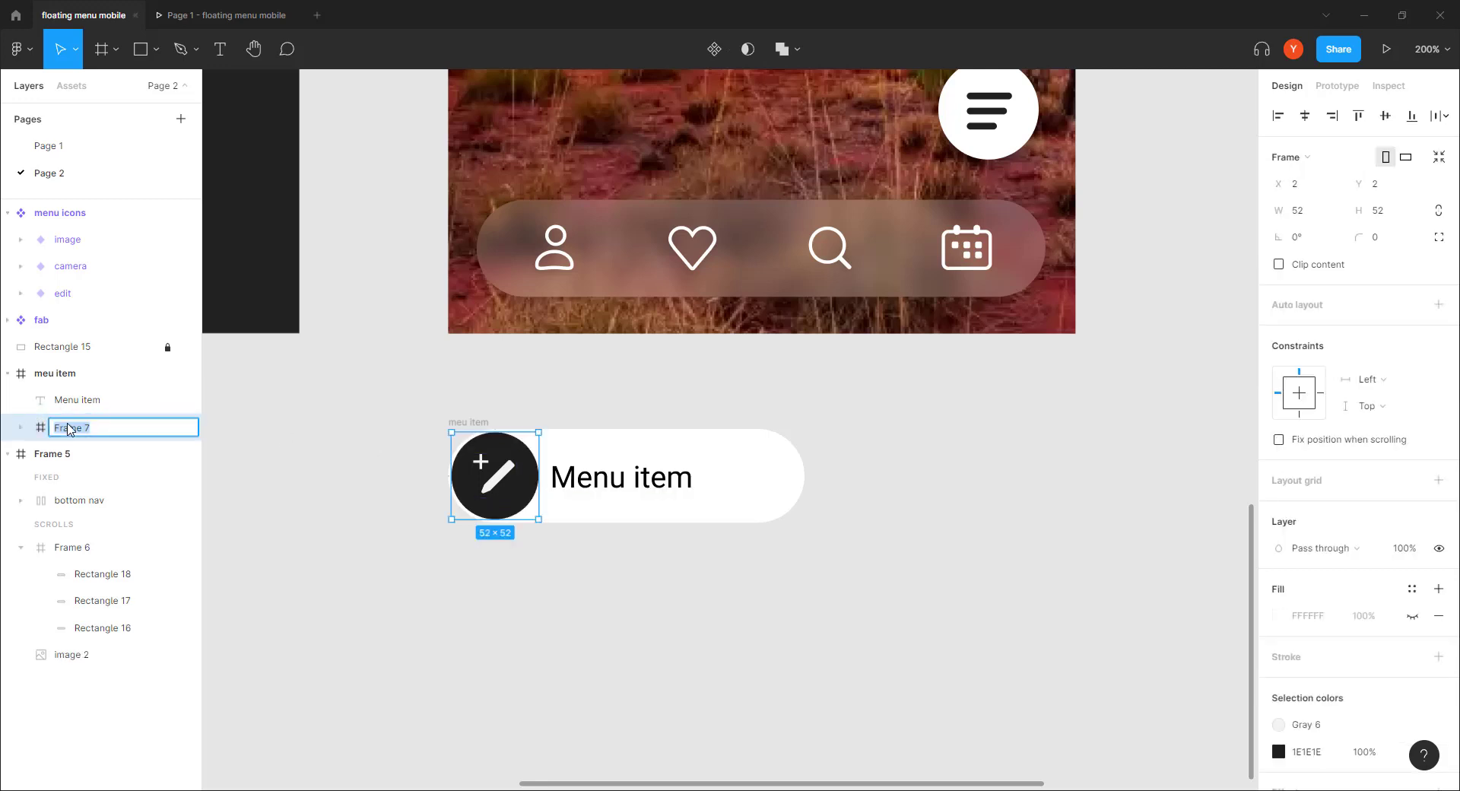
key(BackSpace)
text(icon)
key(Return)
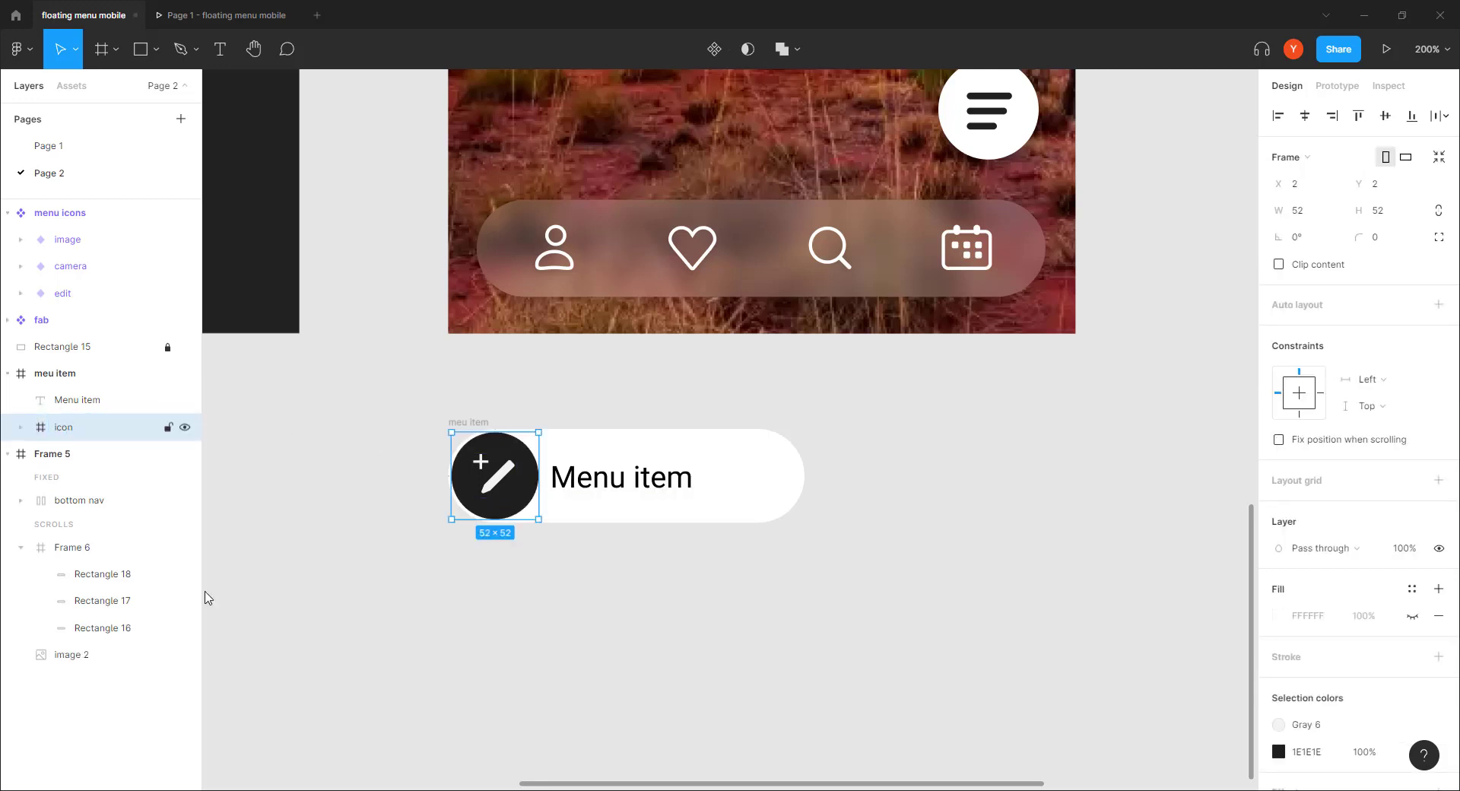
key(Escape)
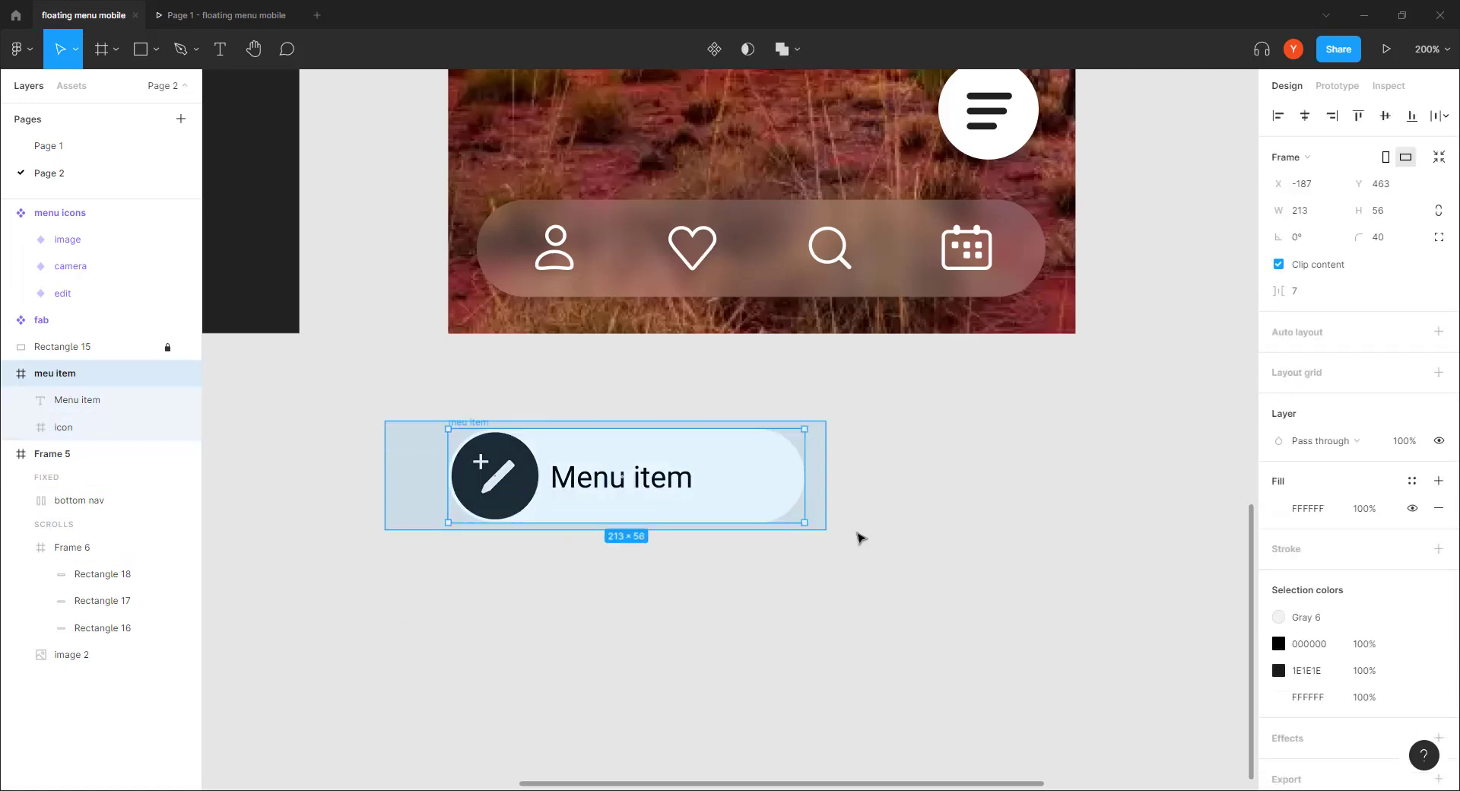
Step: Apply horizontal auto layout to the menu item frame, align its contents left and vertically centred, and widen it to 207
key(shift+a)
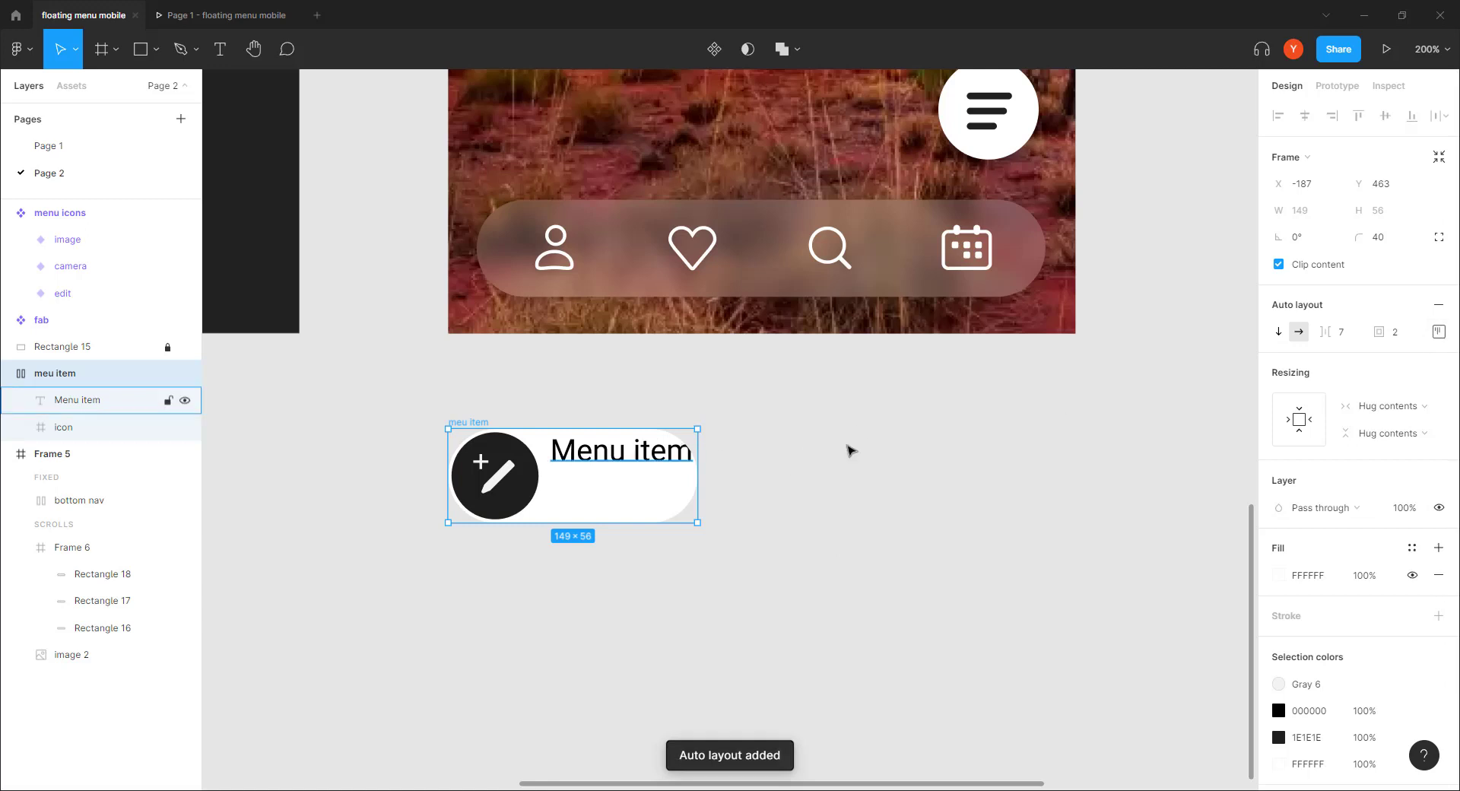
click(1438, 332)
click(1369, 403)
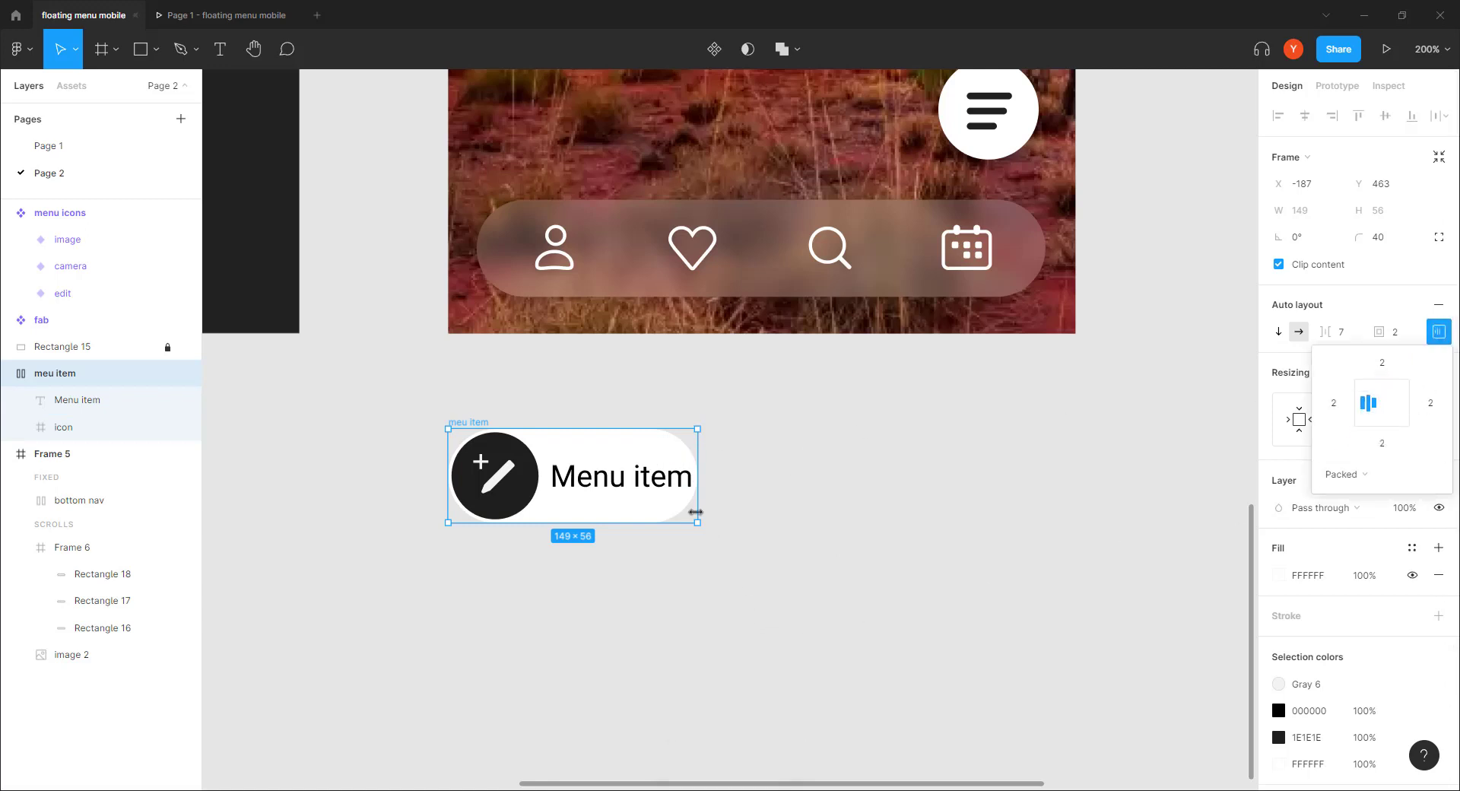
drag(730, 509, 795, 503)
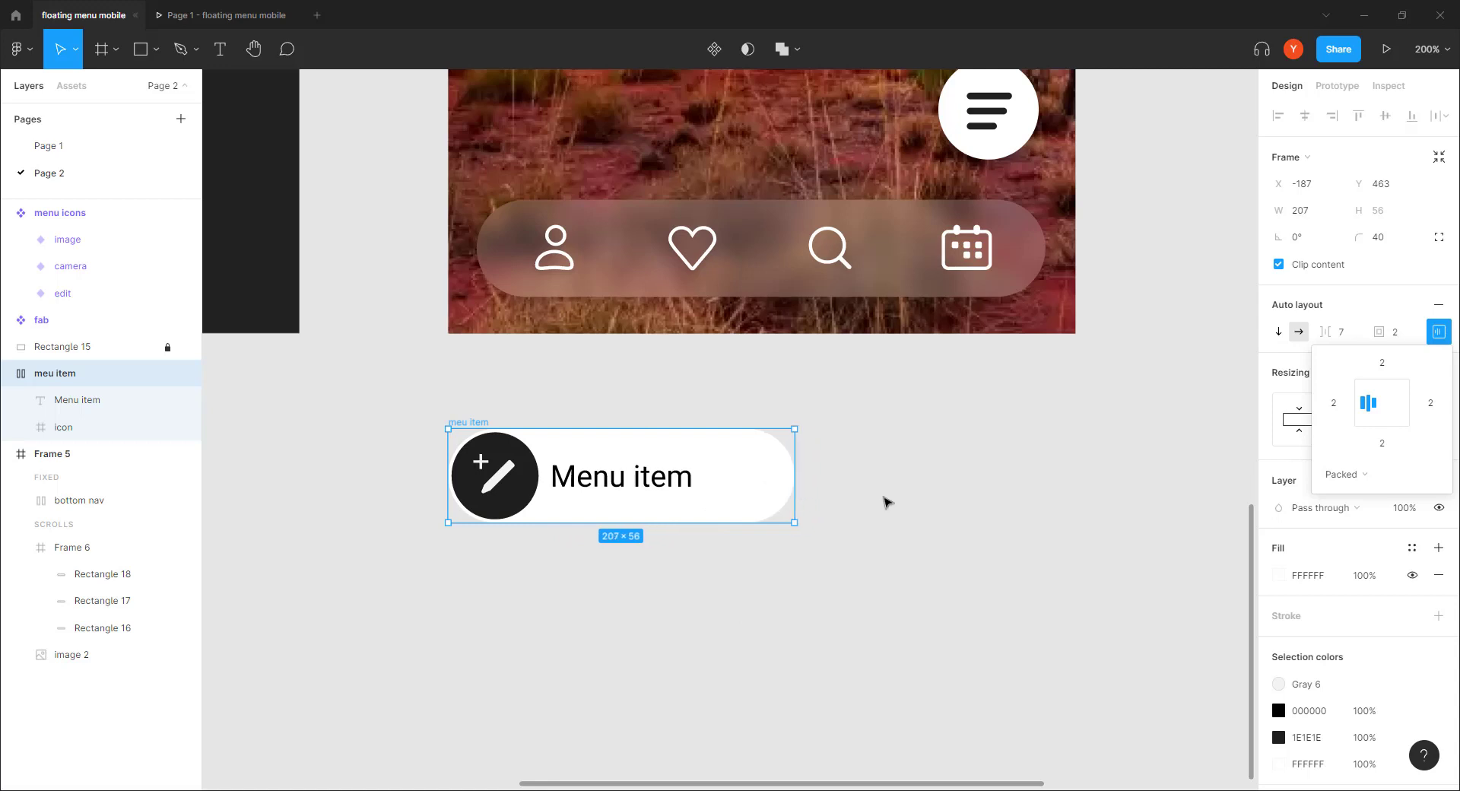
click(1093, 516)
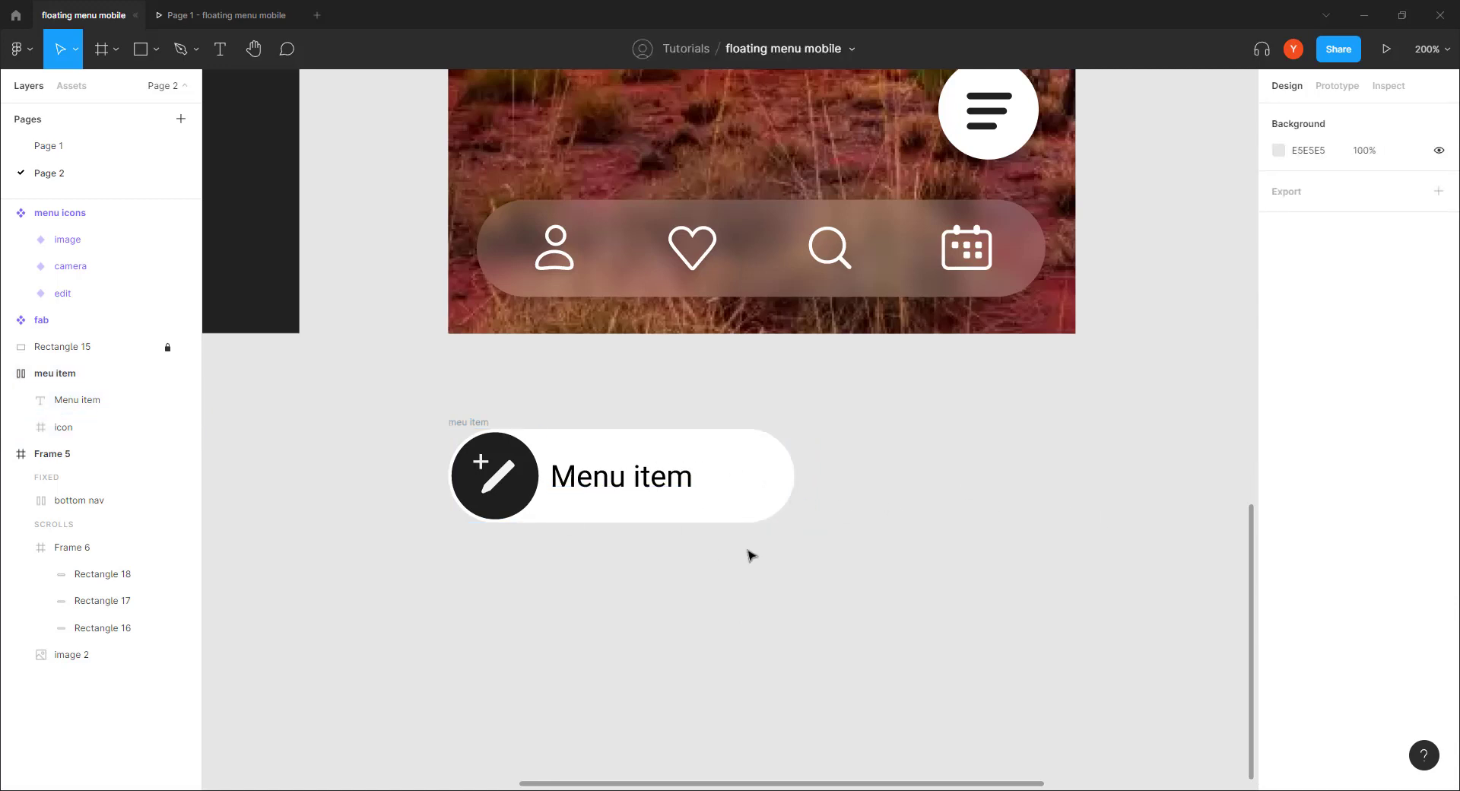
Step: Reposition the menu item frame on the canvas at X -154, Y 503 and widen it to 229
click(475, 437)
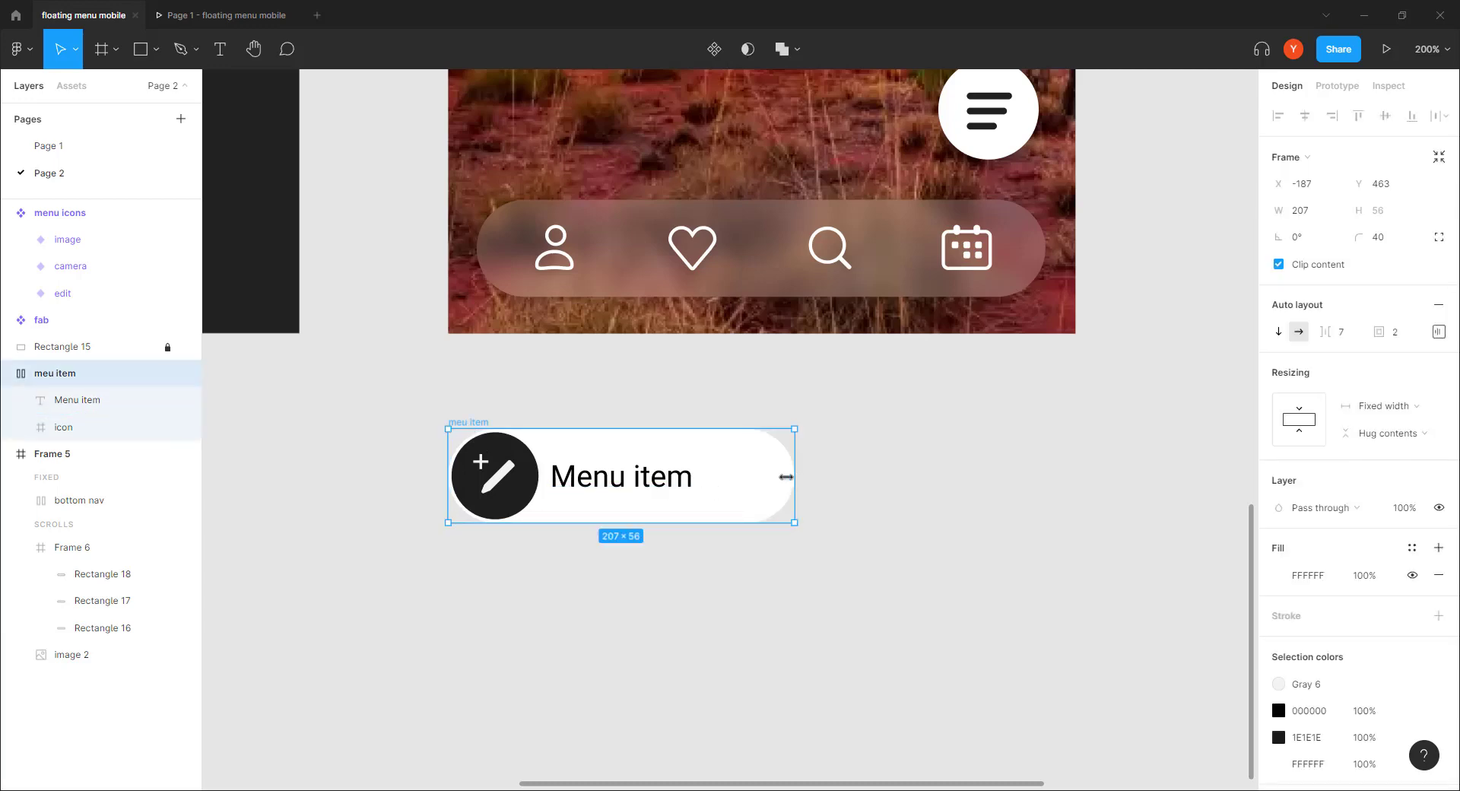
drag(785, 477, 759, 544)
scroll(710, 723, up, 4)
drag(498, 618, 540, 708)
drag(827, 702, 890, 703)
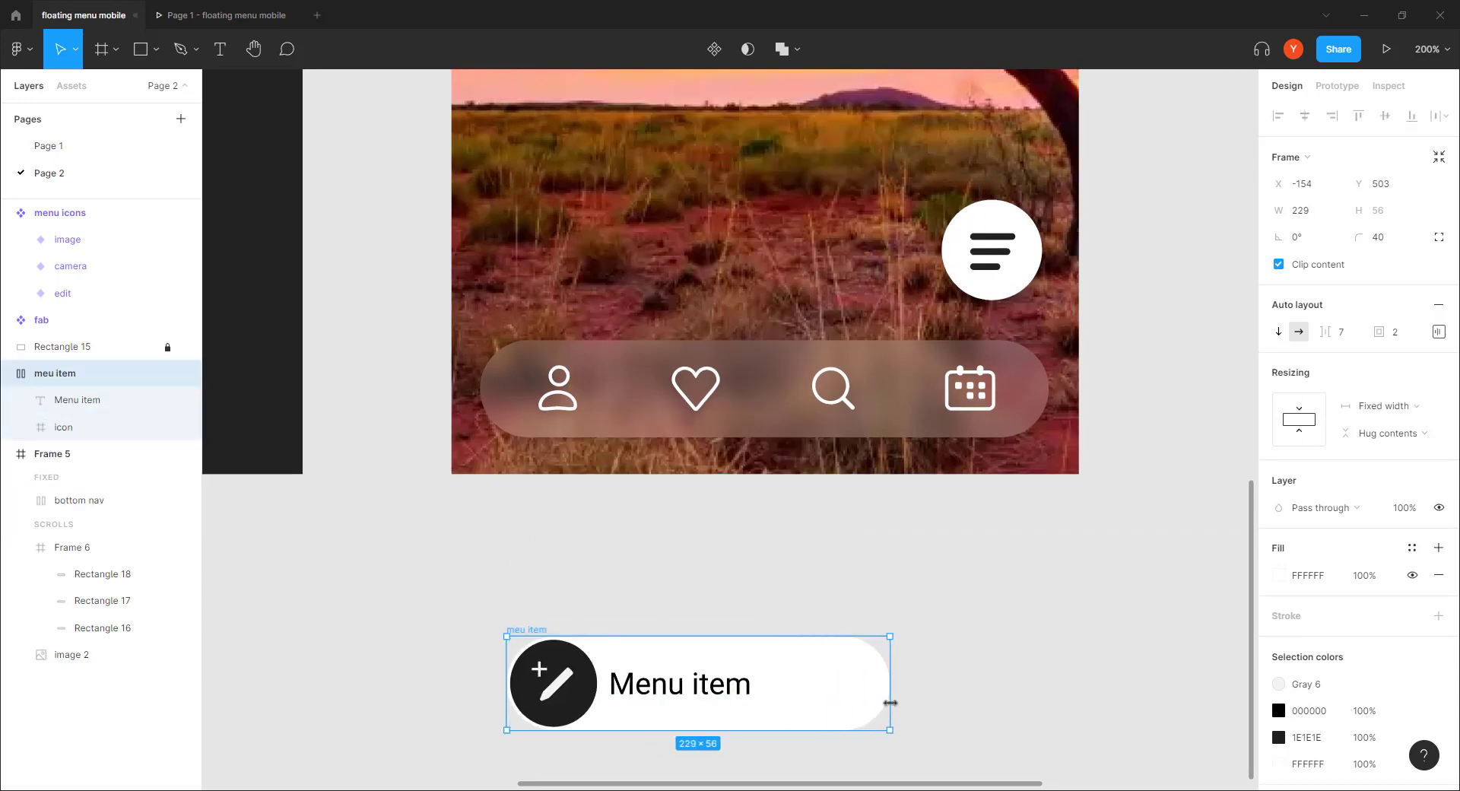
click(639, 581)
scroll(361, 667, down, 3)
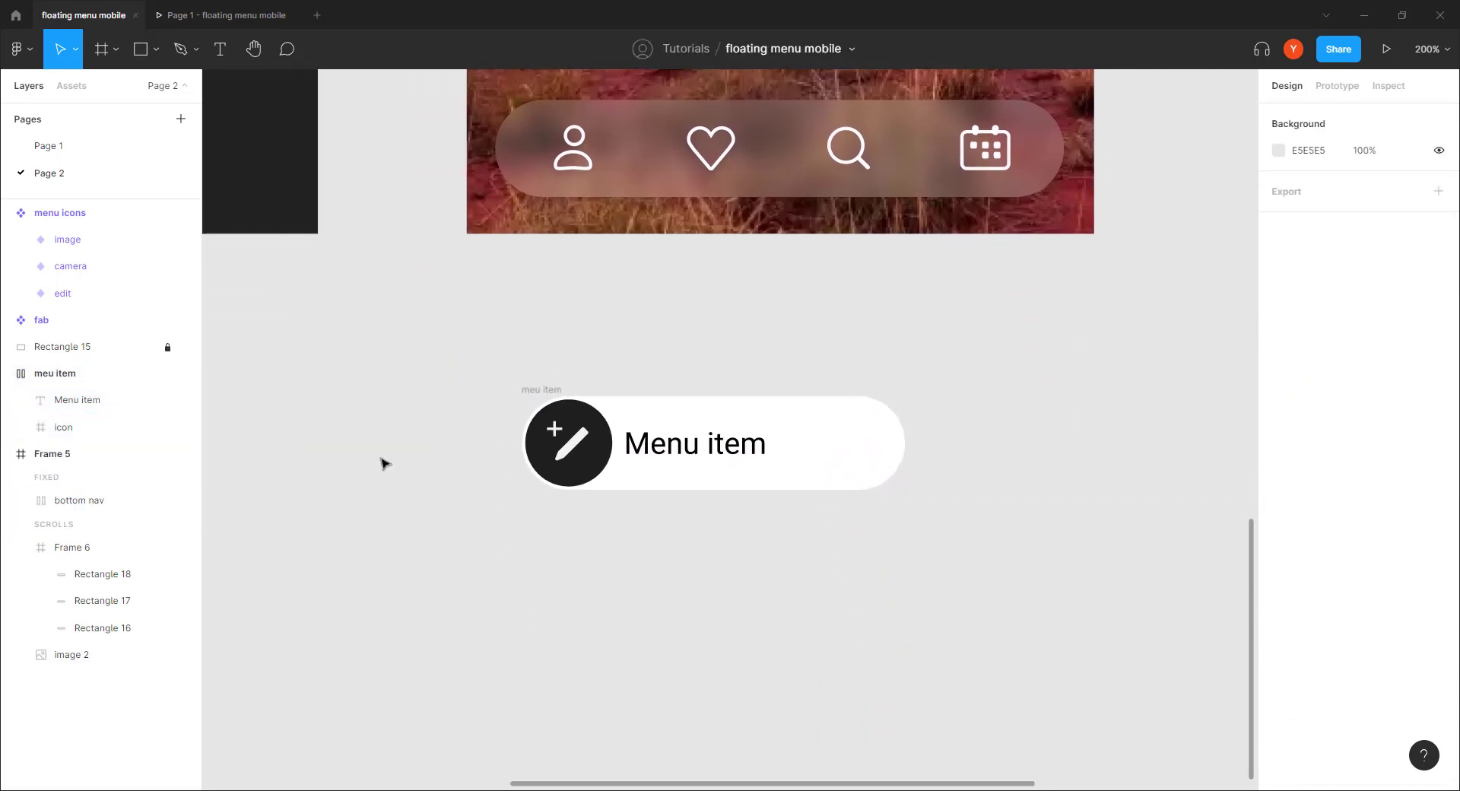
Step: Convert the menu item frame into a component and place it directly below the fab component set at X 307, Y 420
click(533, 391)
click(707, 49)
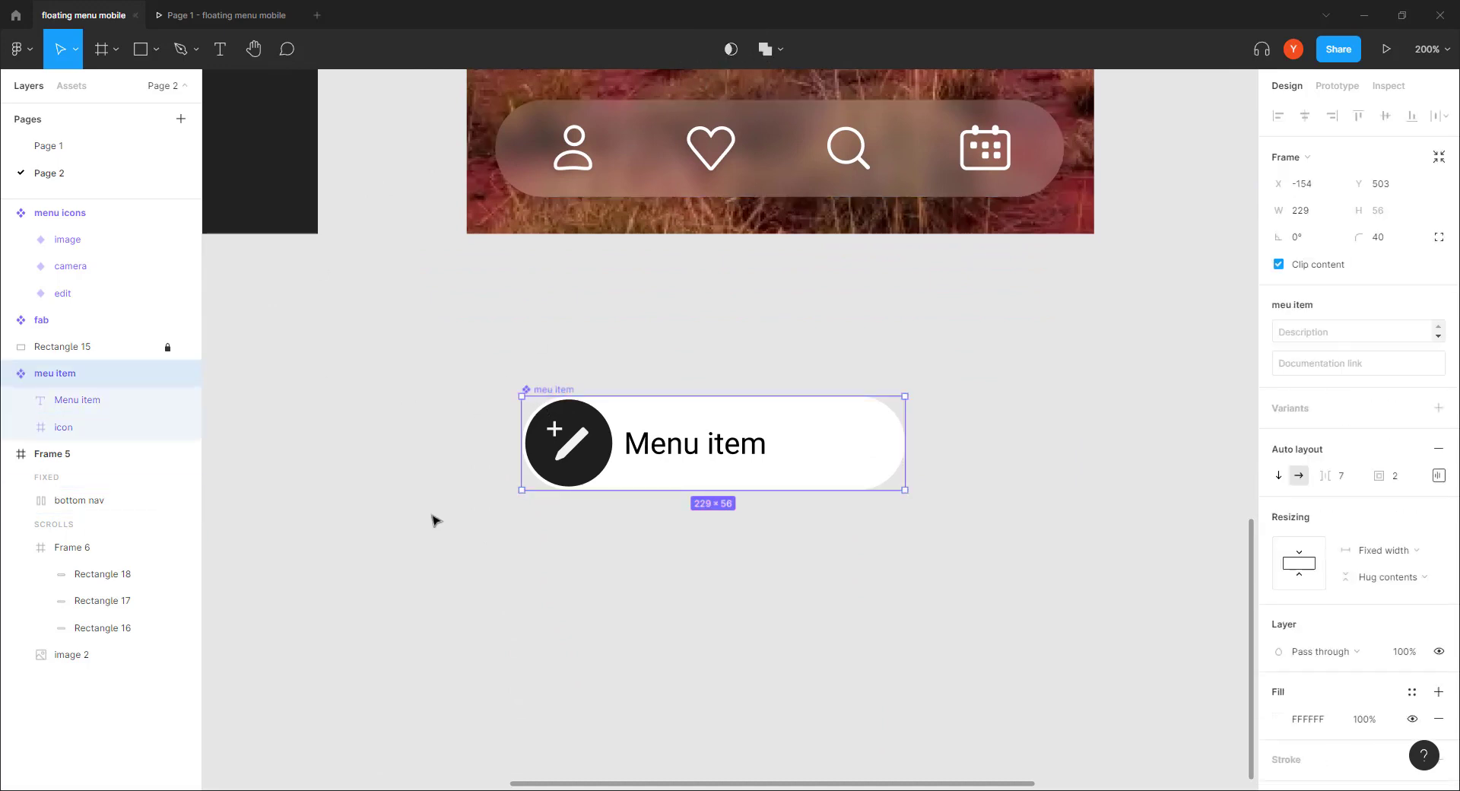
key(ctrl+minus)
drag(531, 474, 353, 554)
drag(484, 486, 868, 415)
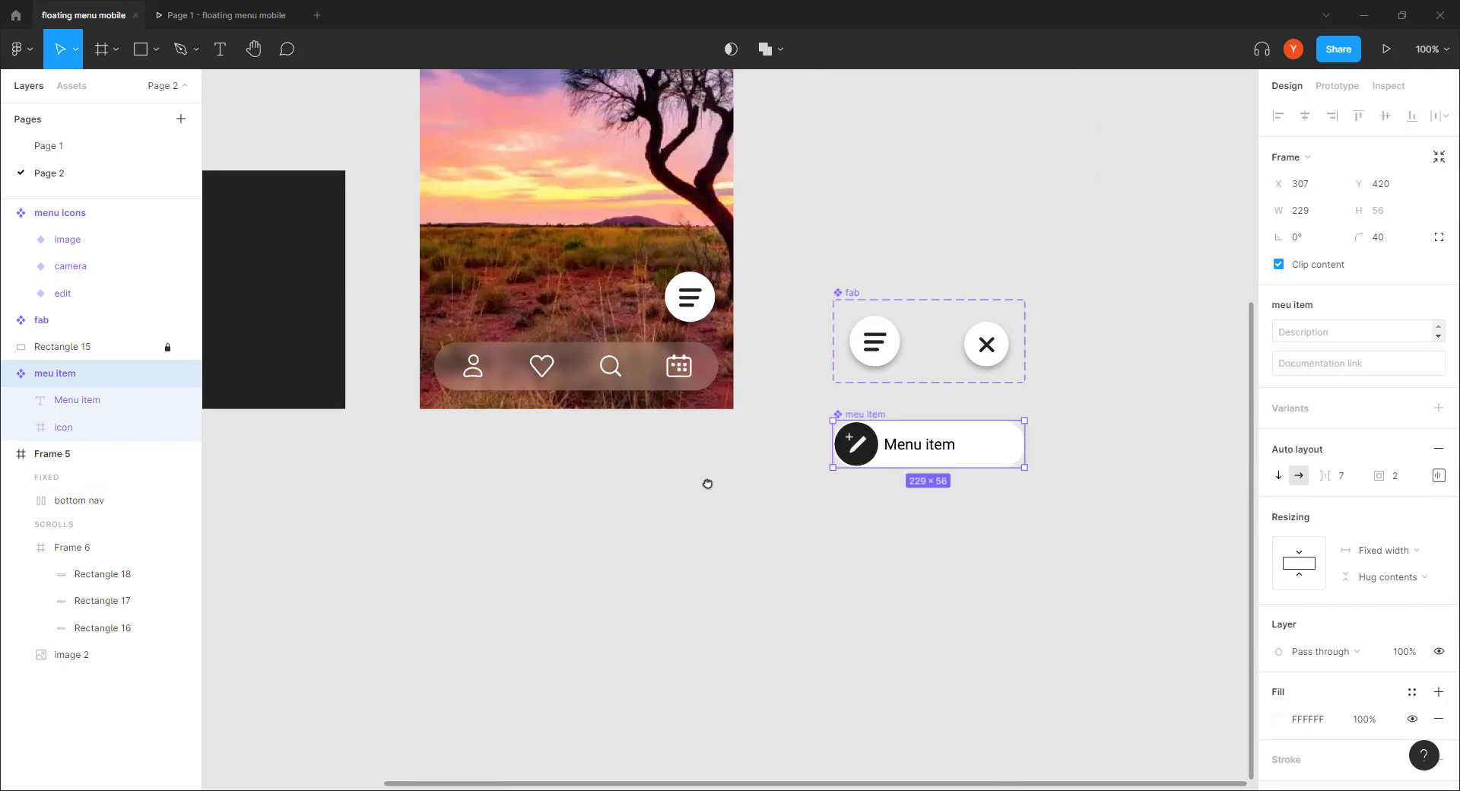
drag(707, 484, 678, 576)
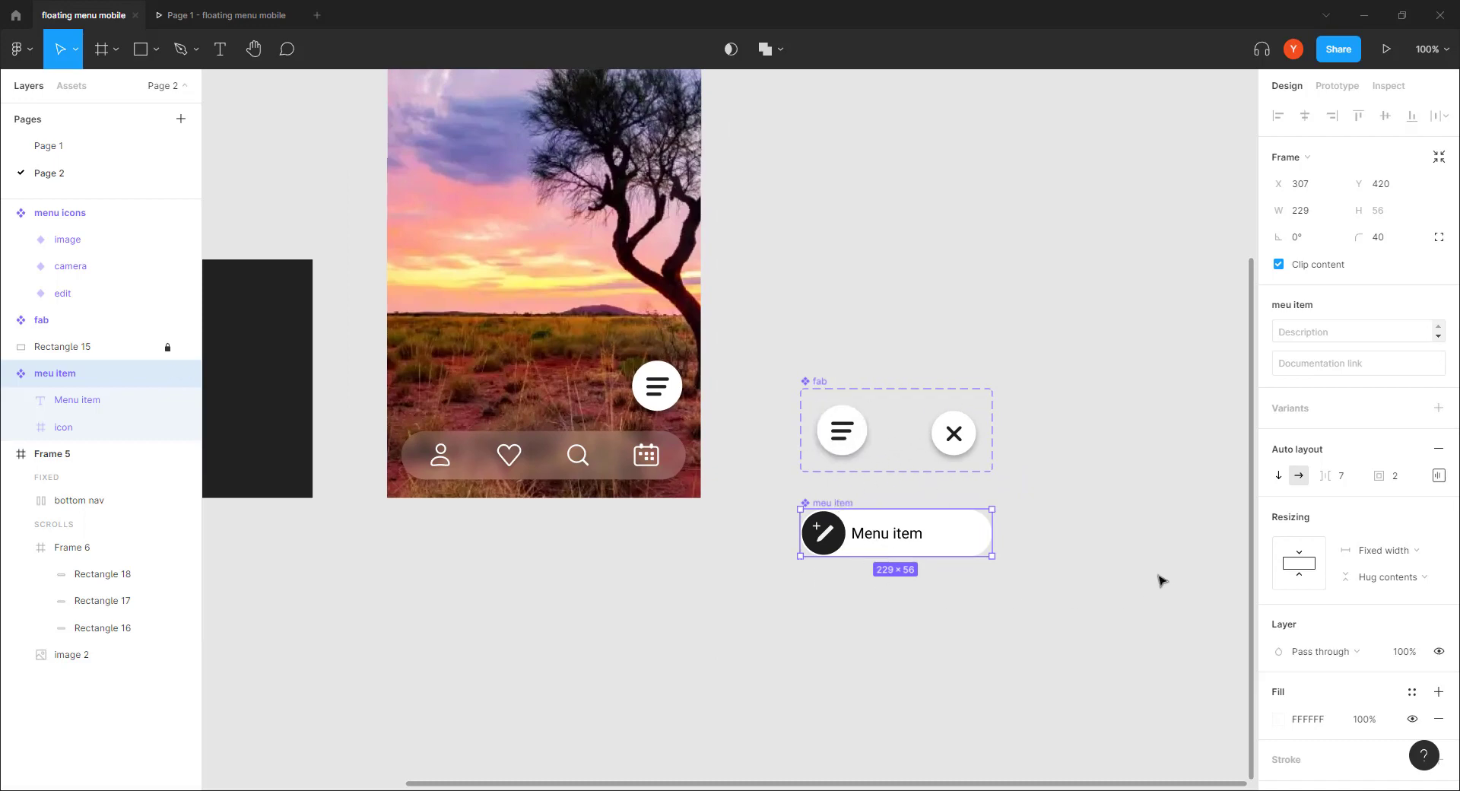
Step: Add a drop shadow to the menu item component with 30% opacity and a blur of 10
scroll(1290, 711, down, 5)
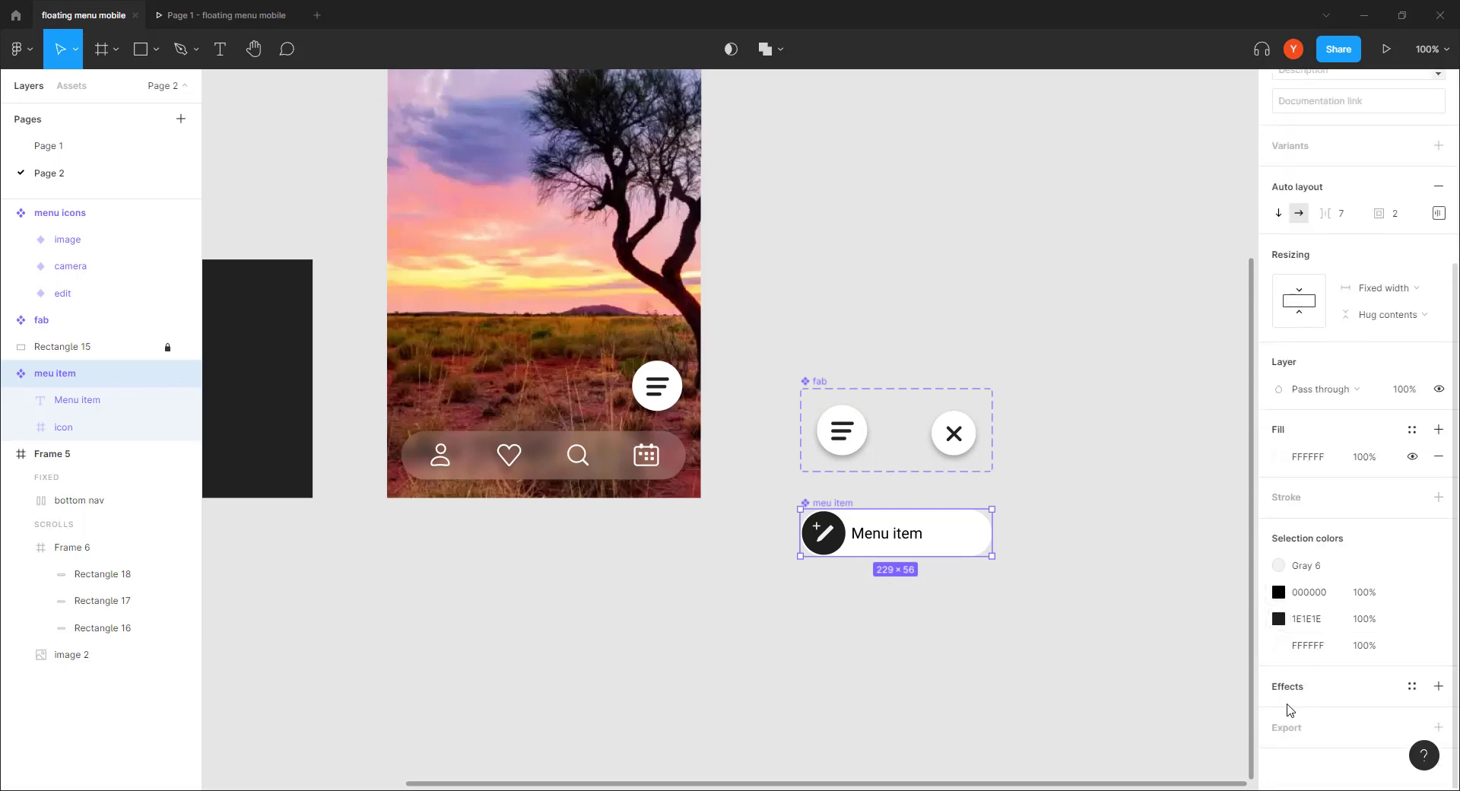
click(1438, 686)
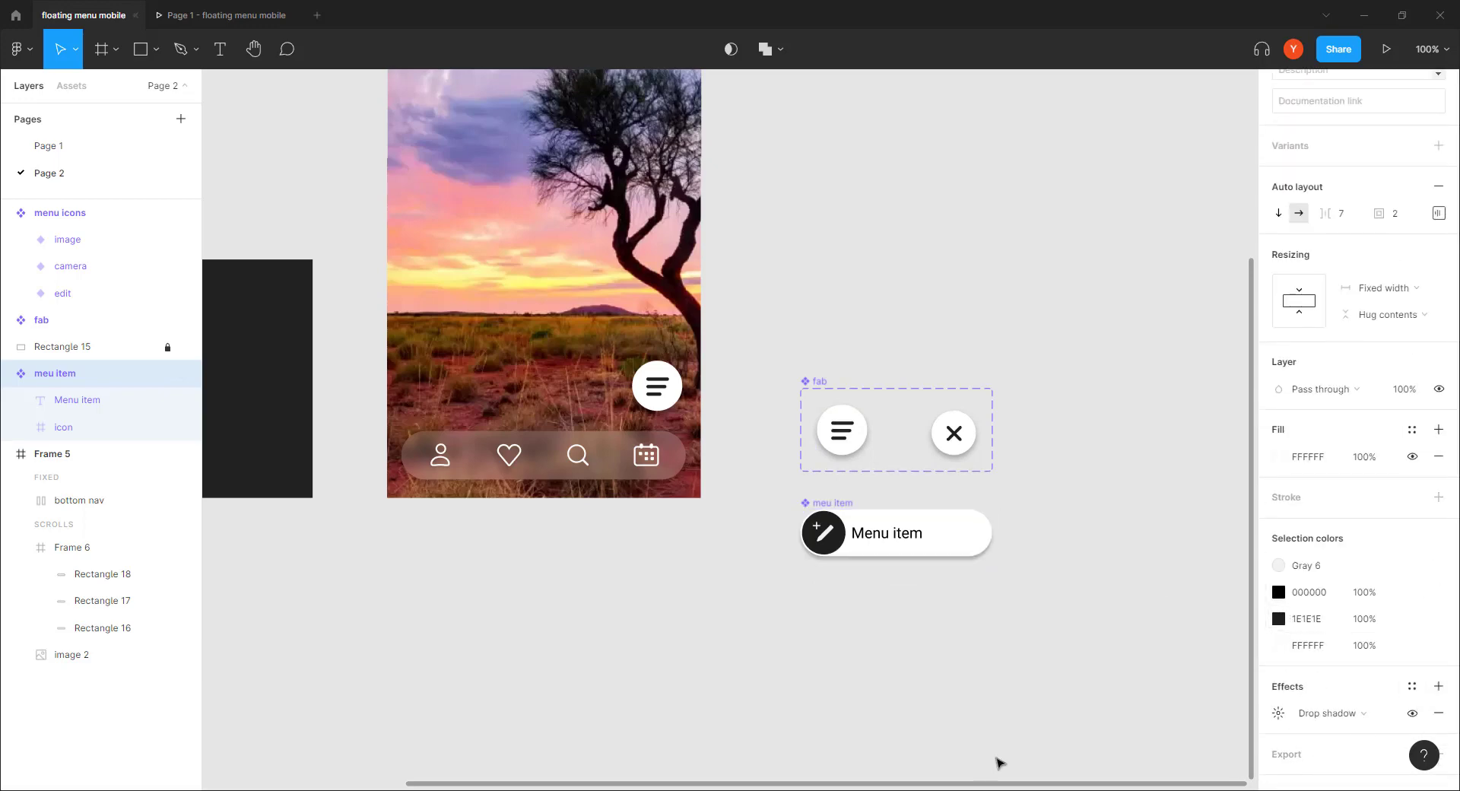
click(1279, 713)
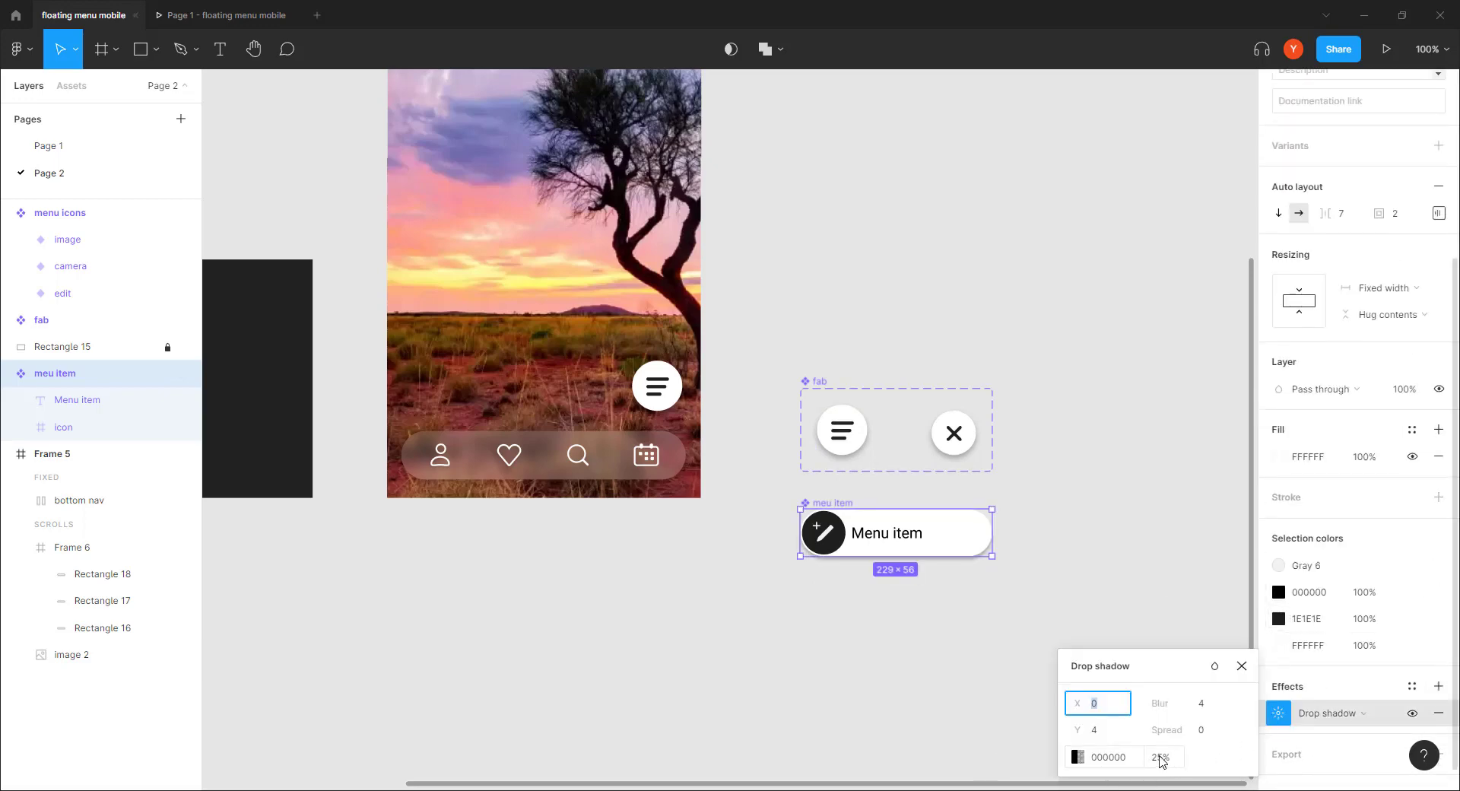
click(1161, 757)
text(30)
key(Return)
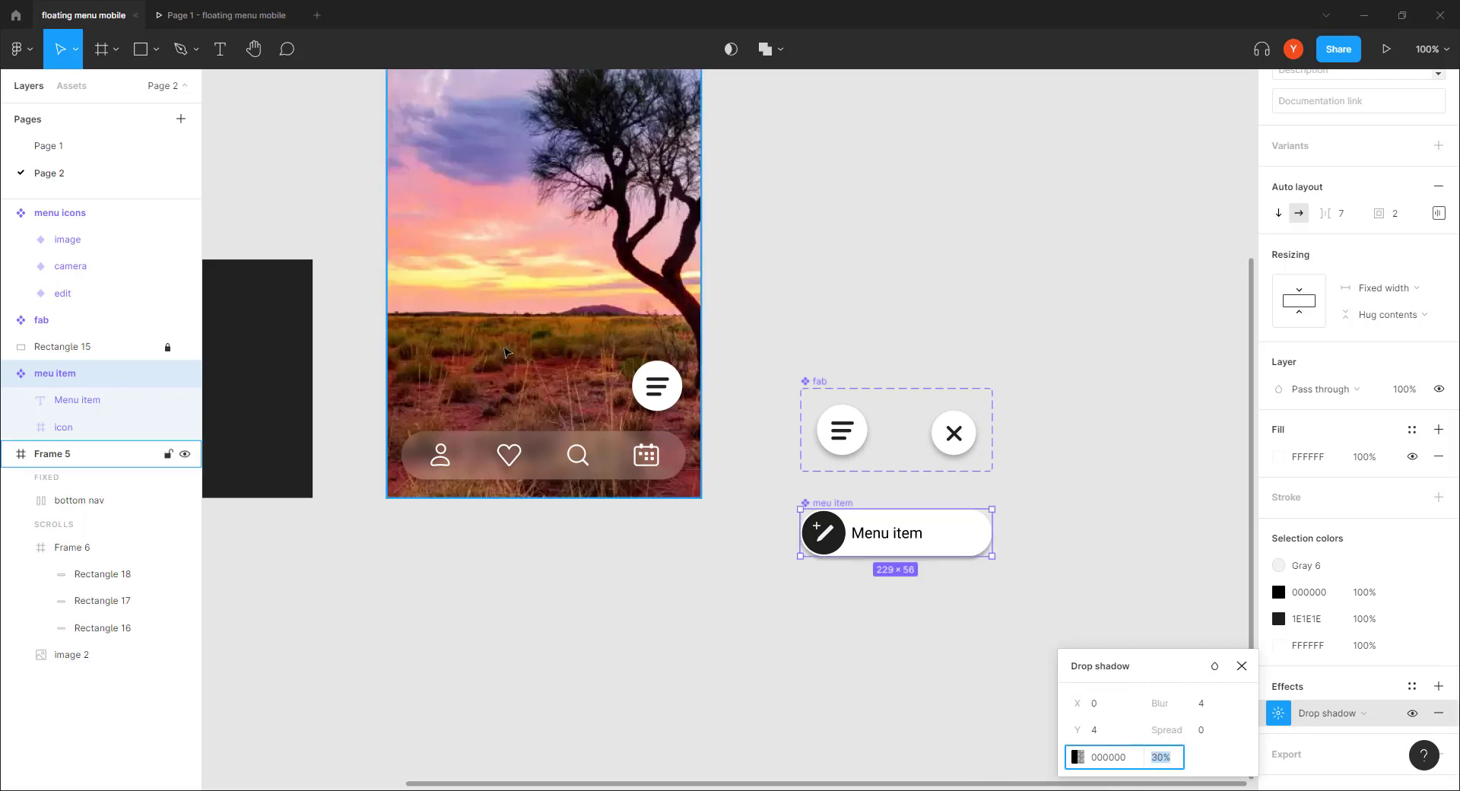
click(1211, 705)
text(5)
key(Return)
text(10)
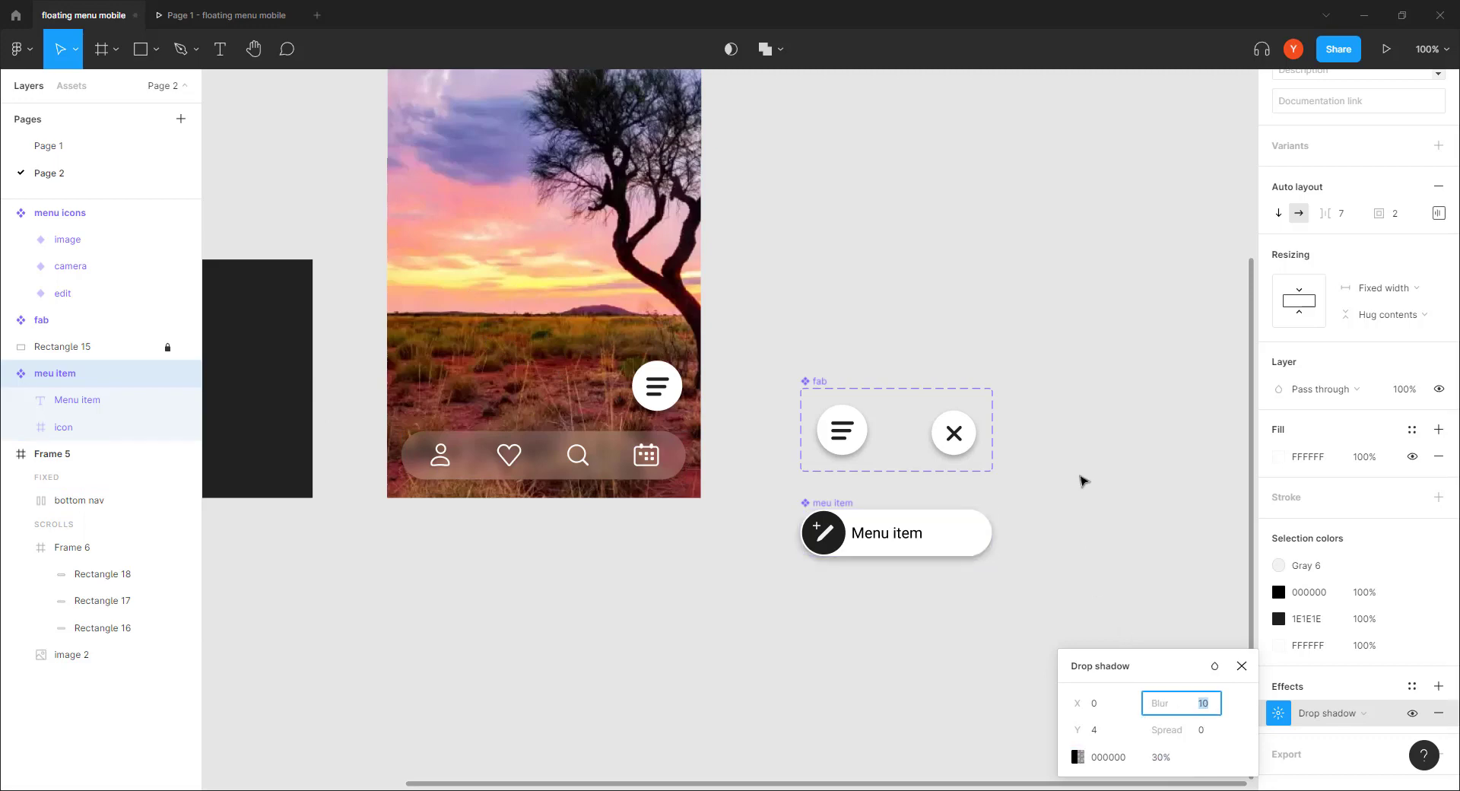
key(Return)
click(1101, 481)
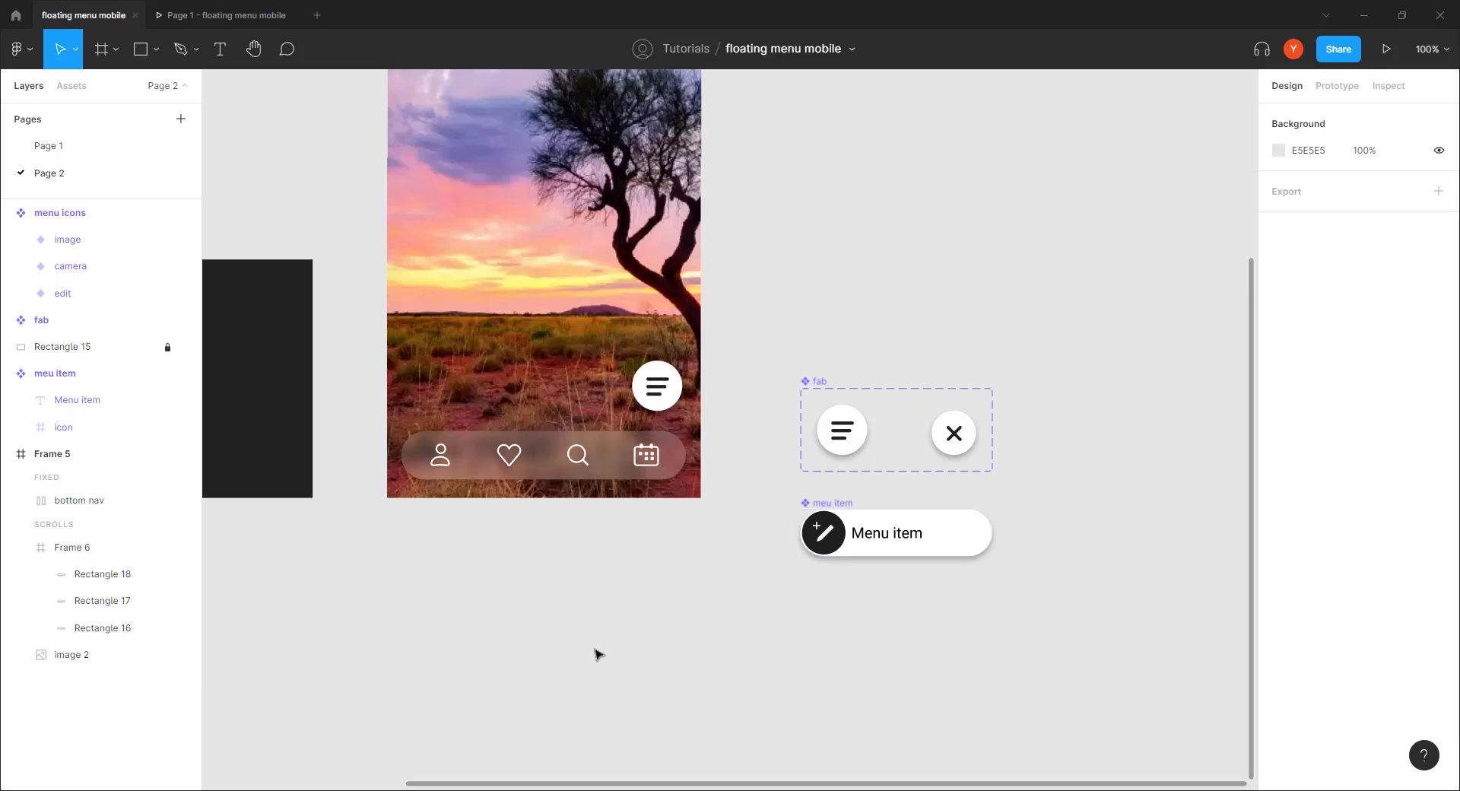
Step: Draw a frame about 340 × 265 around the floating button on the mobile screen, just above the bottom navigation
drag(595, 650, 769, 384)
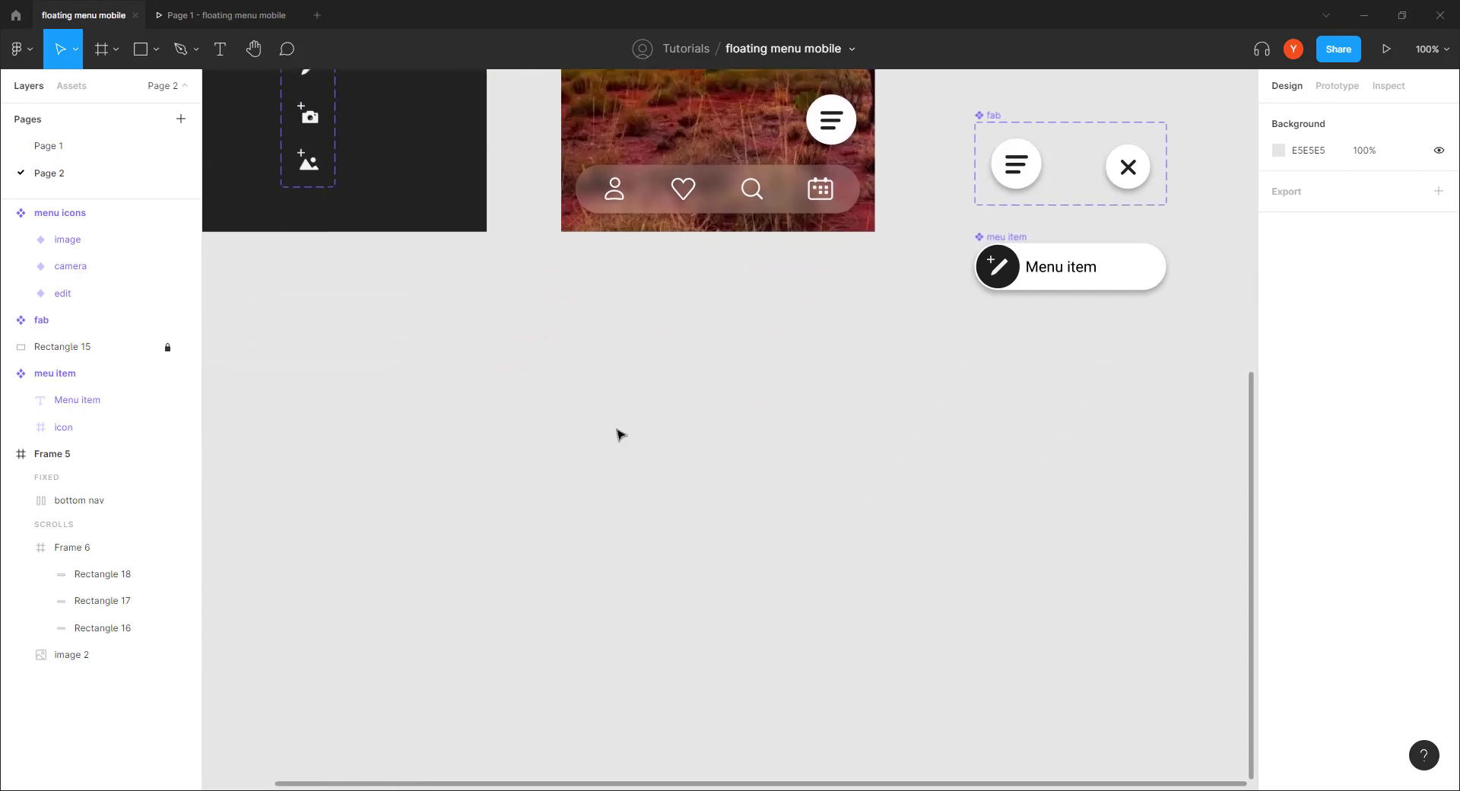
drag(641, 412, 504, 745)
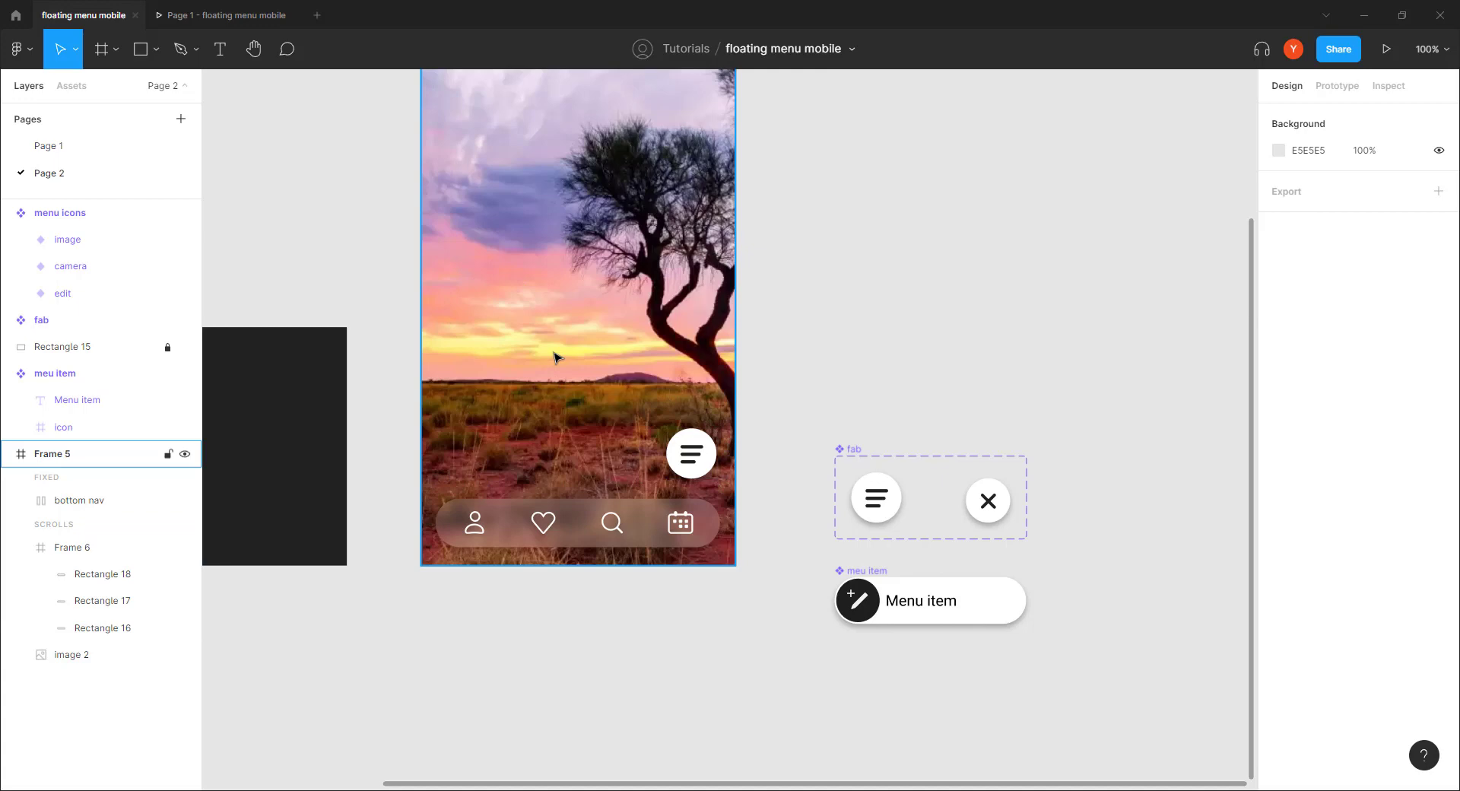
click(102, 48)
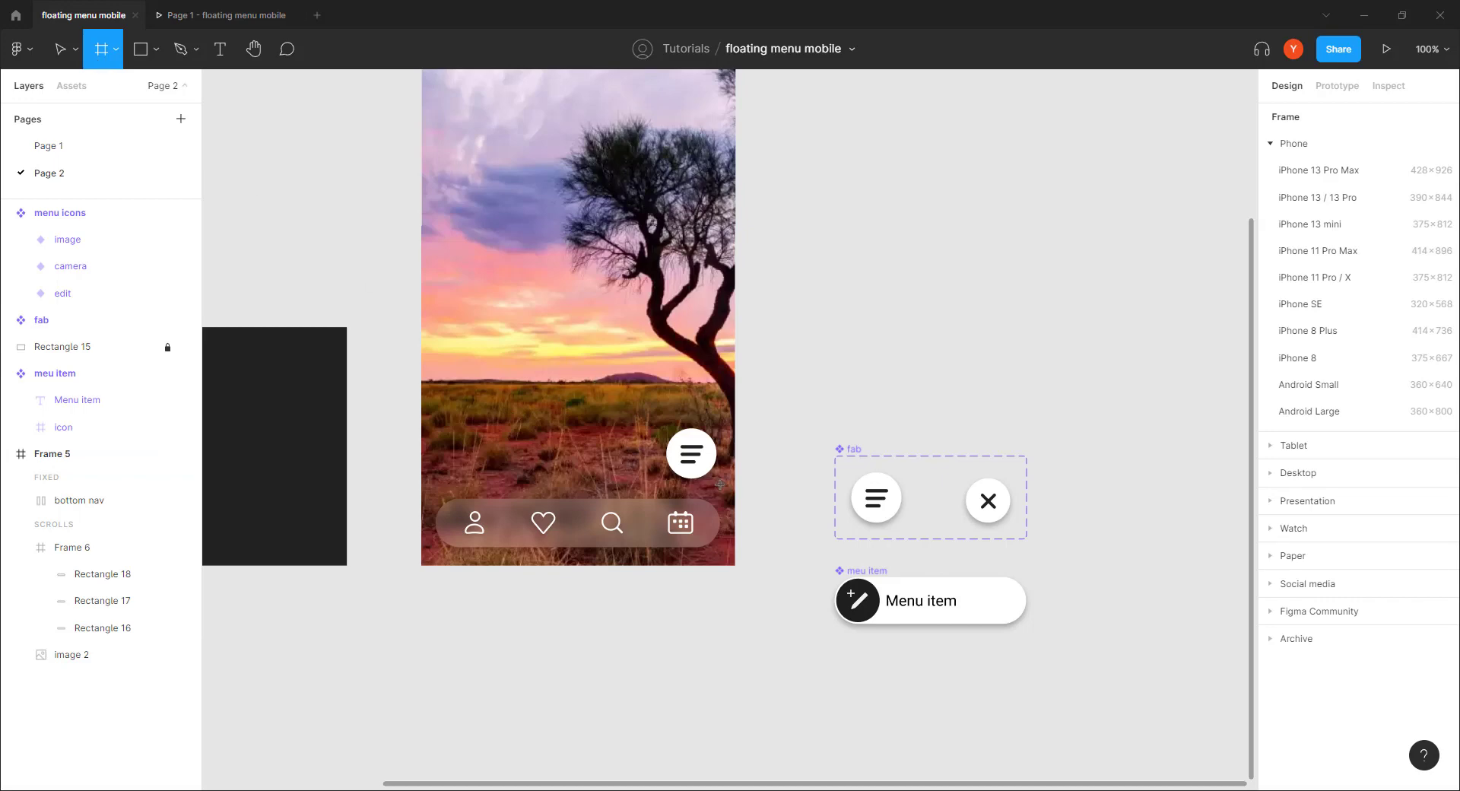
mouse_move(719, 483)
mouse_down()
mouse_move(505, 308)
mouse_move(442, 289)
mouse_move(436, 265)
mouse_up()
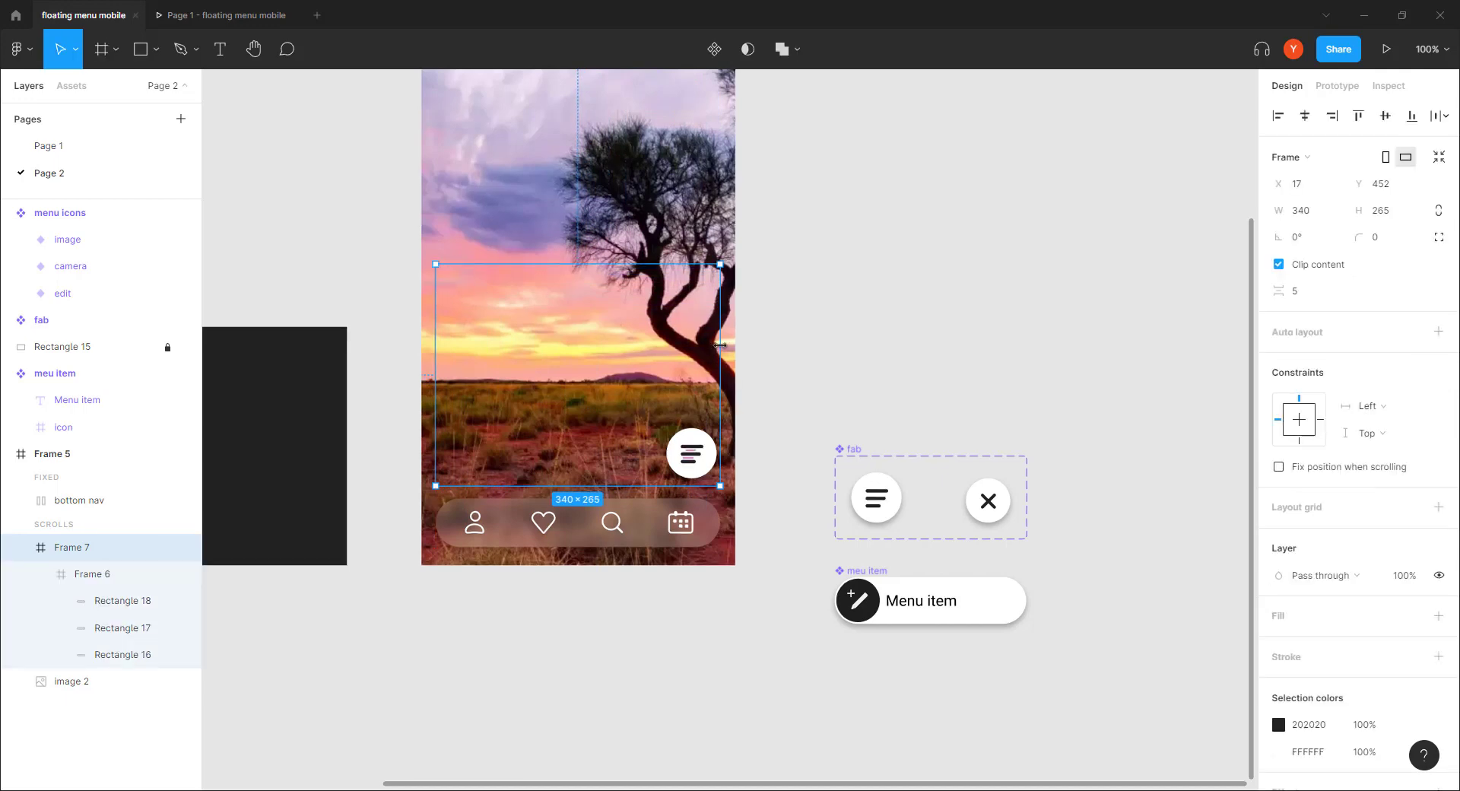
Step: Widen the frame around the floating button to 345 and centre it horizontally on the mobile screen
drag(724, 345, 724, 344)
drag(435, 402, 435, 400)
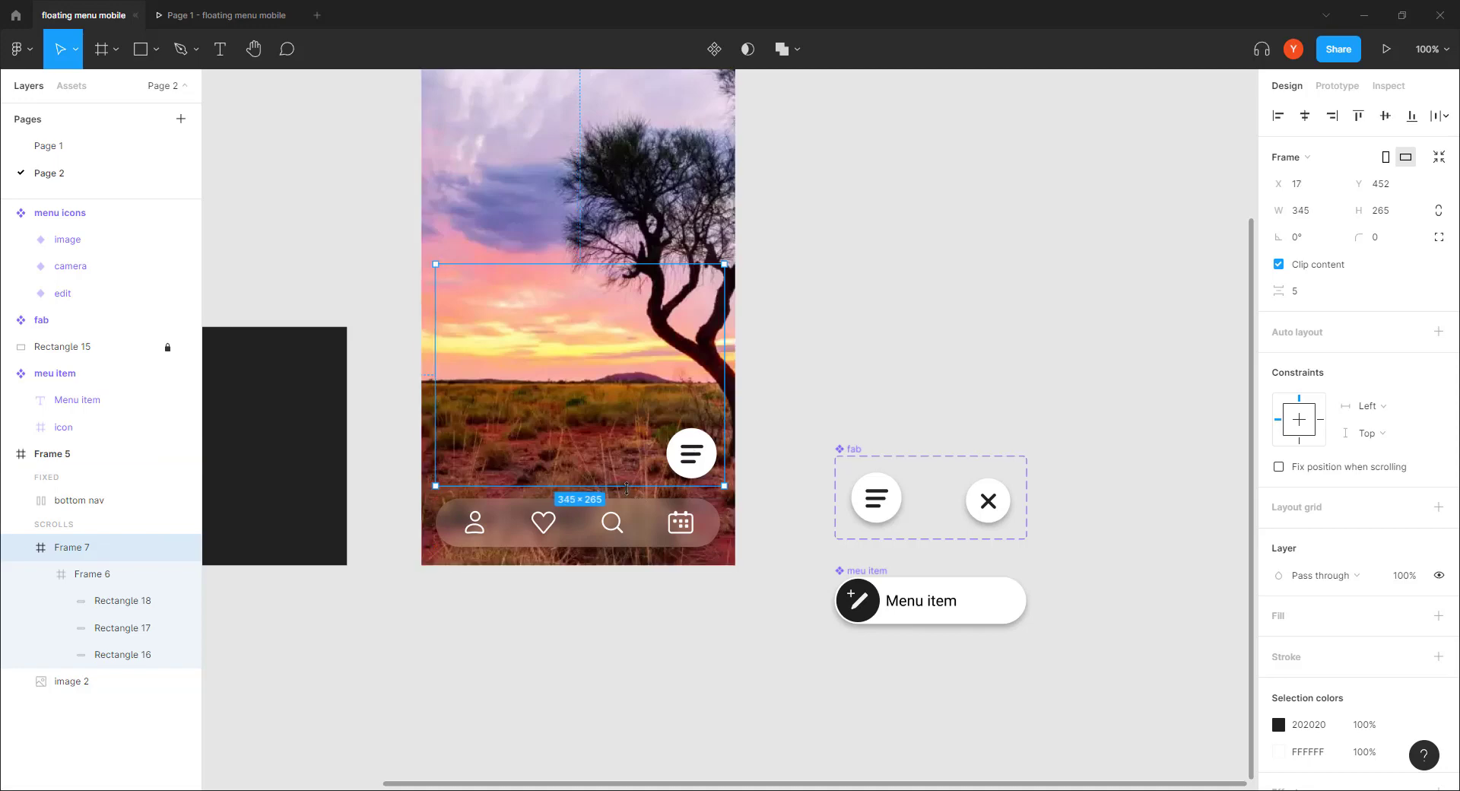
click(1305, 116)
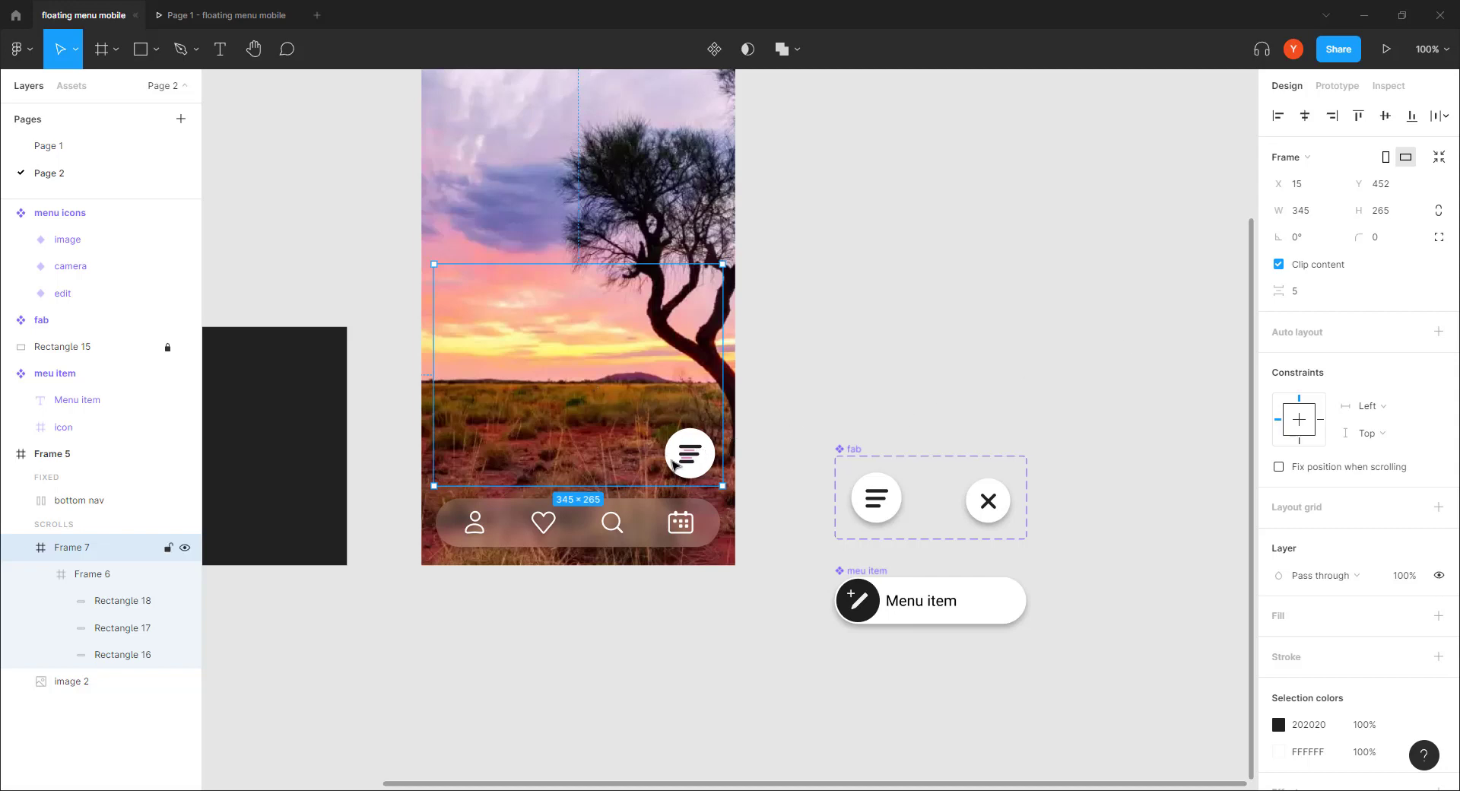
Step: Duplicate the floating button frame onto the empty canvas below the mobile screen, at X -327, Y 604
drag(673, 464, 532, 531)
scroll(753, 506, left, 2)
scroll(796, 520, up, 1)
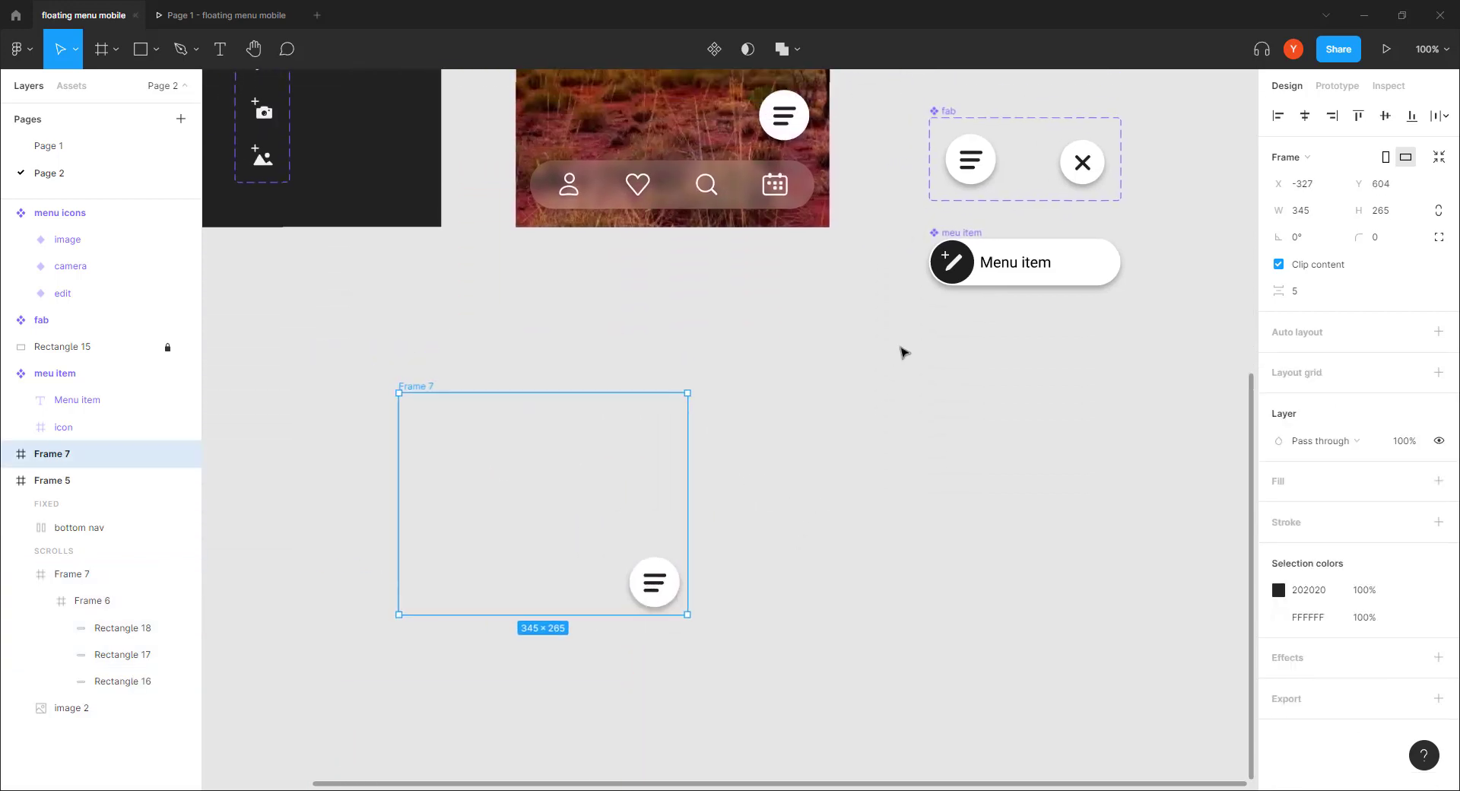
Step: Replace the hamburger button in the duplicated frame with the fab component's ham variant and constrain it to Right and Bottom
click(976, 167)
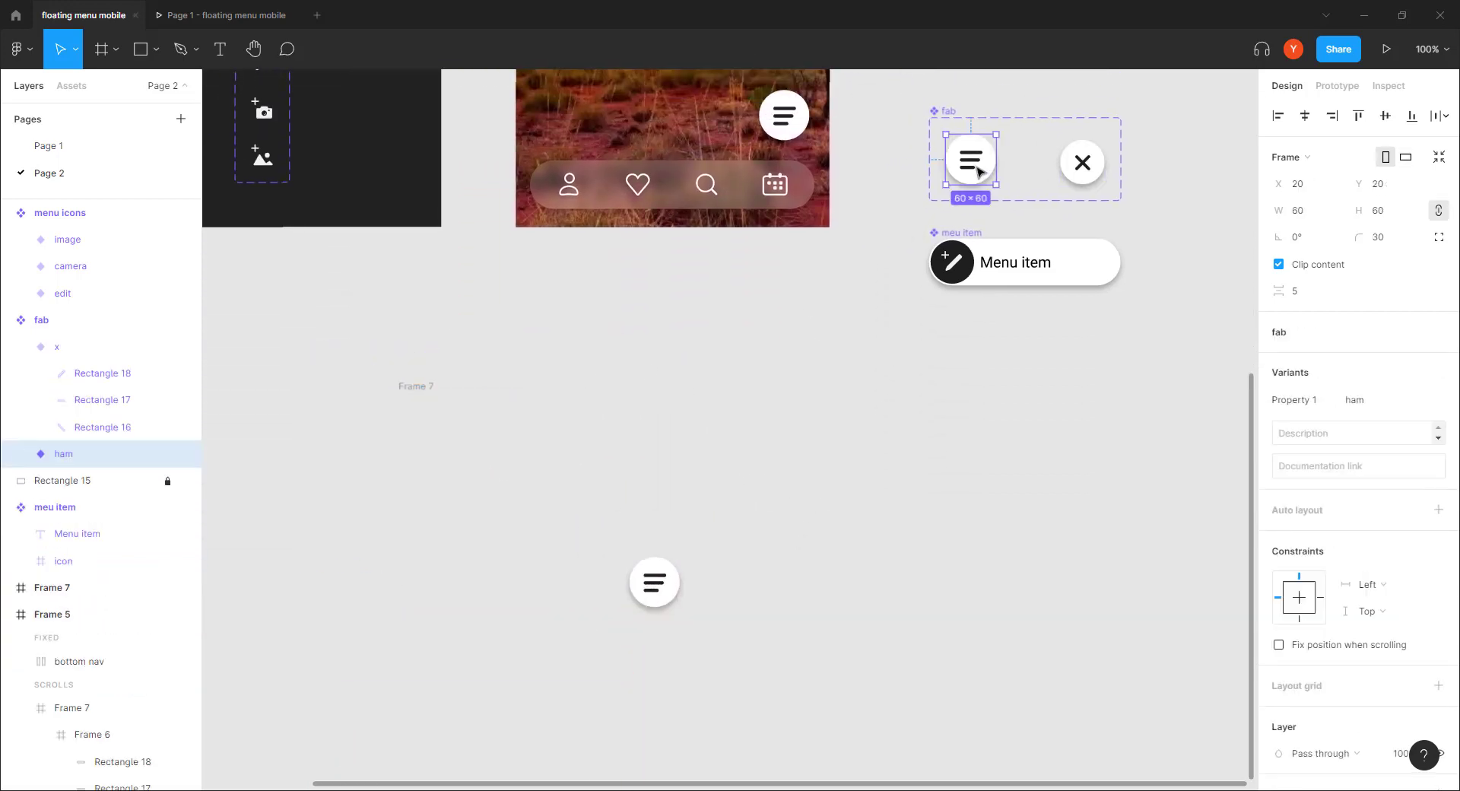
click(658, 324)
click(650, 591)
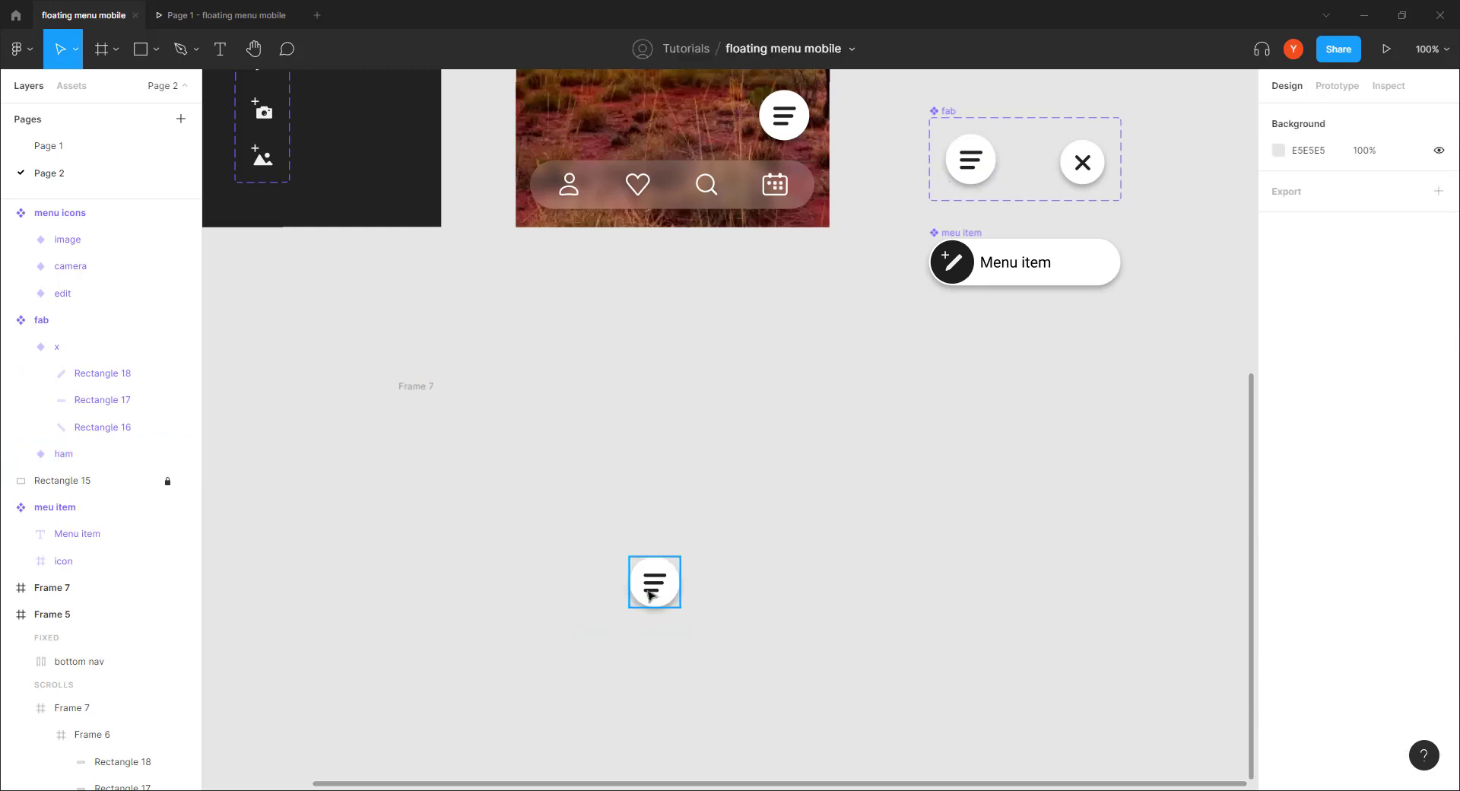
right_click(649, 593)
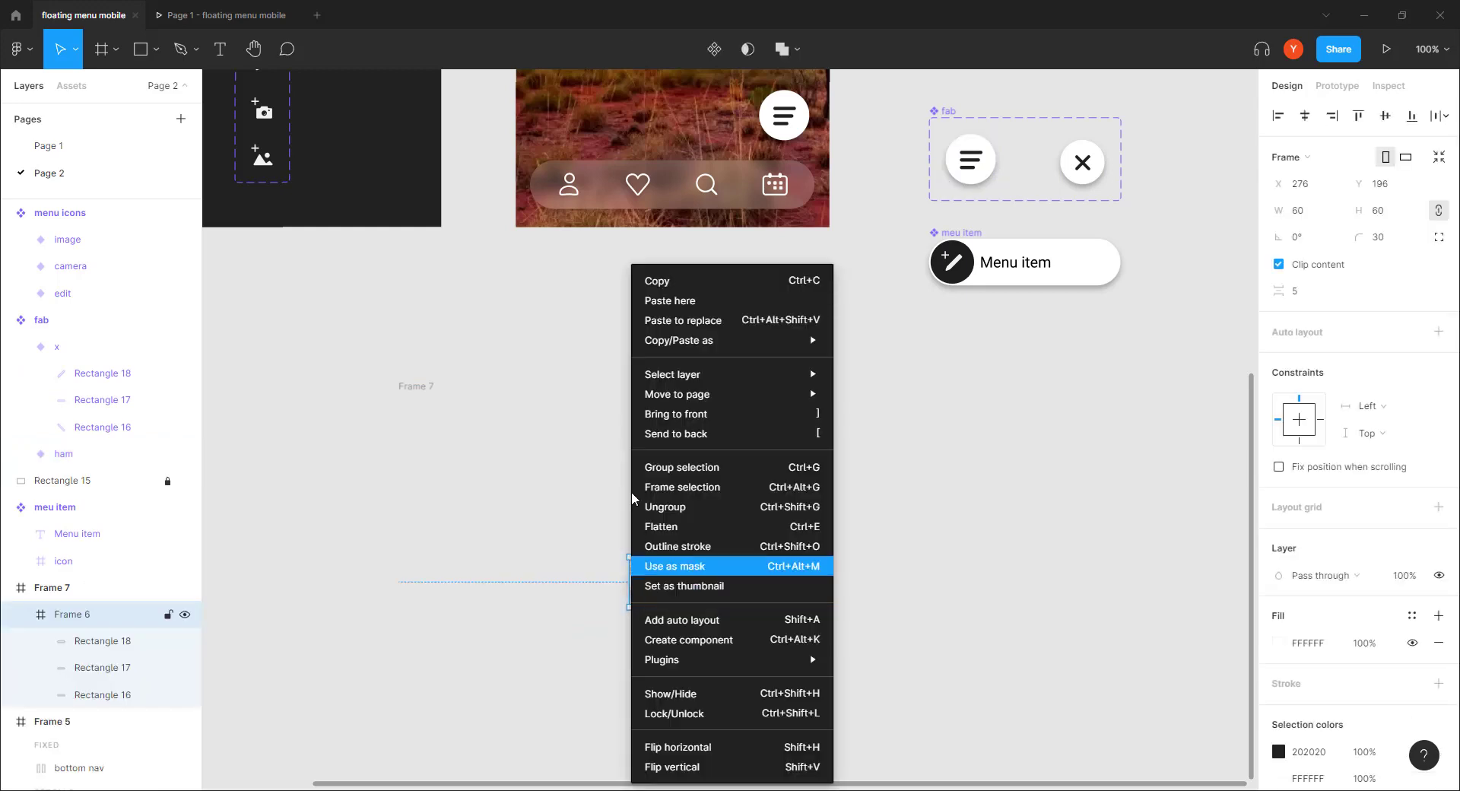
click(667, 321)
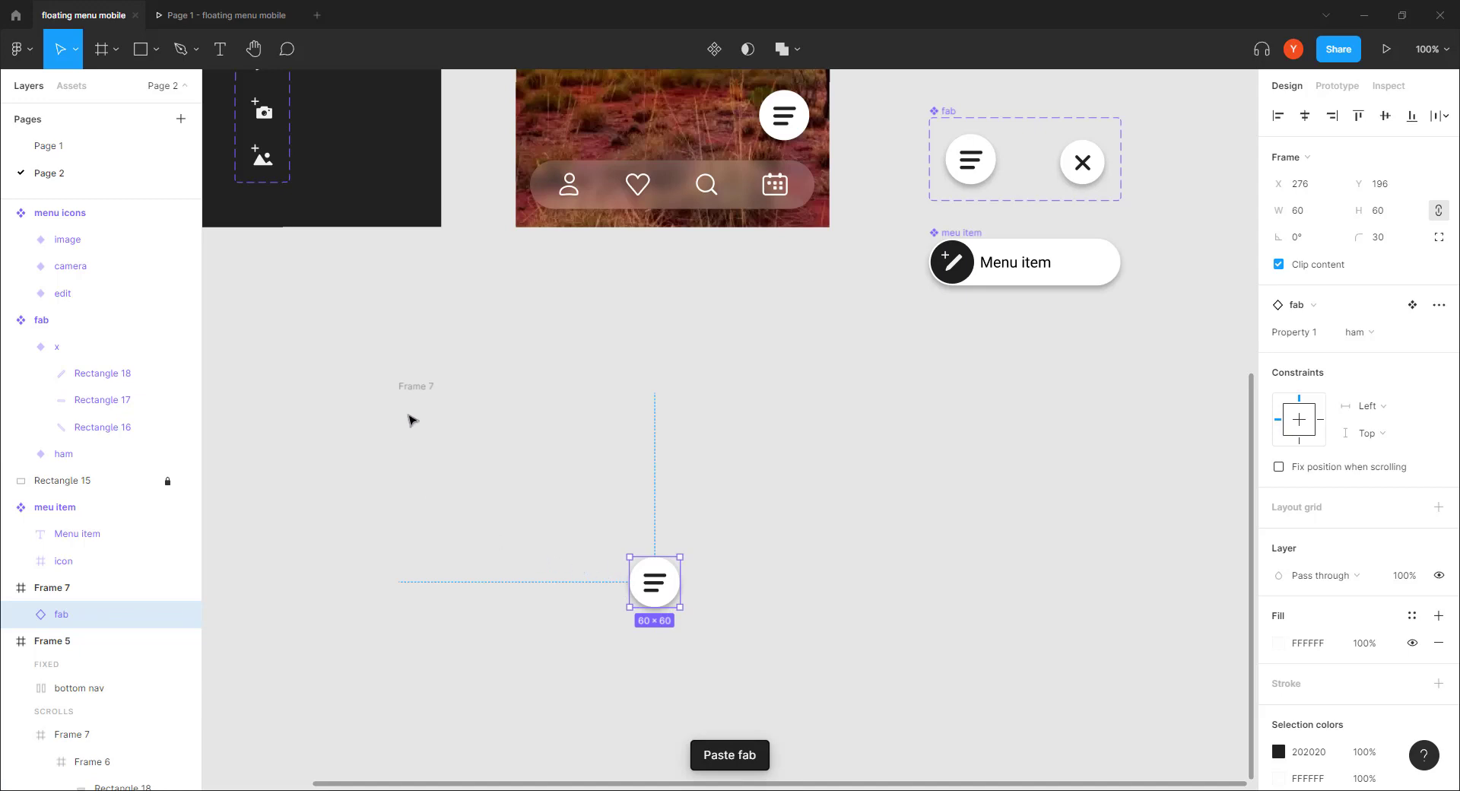
click(1321, 419)
click(1298, 438)
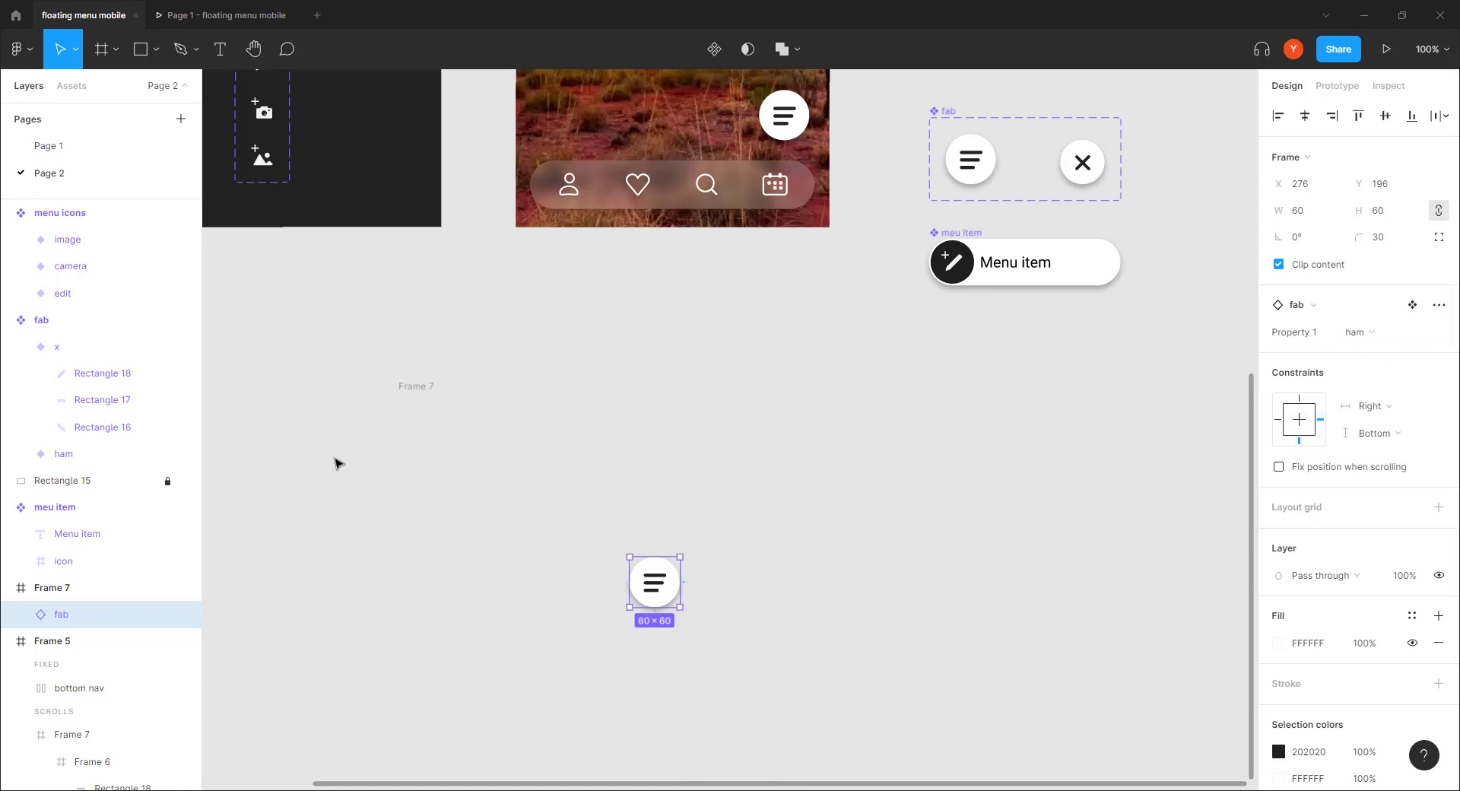
Step: Place an instance of the menu item component in the duplicated frame above the fab and narrow it to a width of 199
click(407, 386)
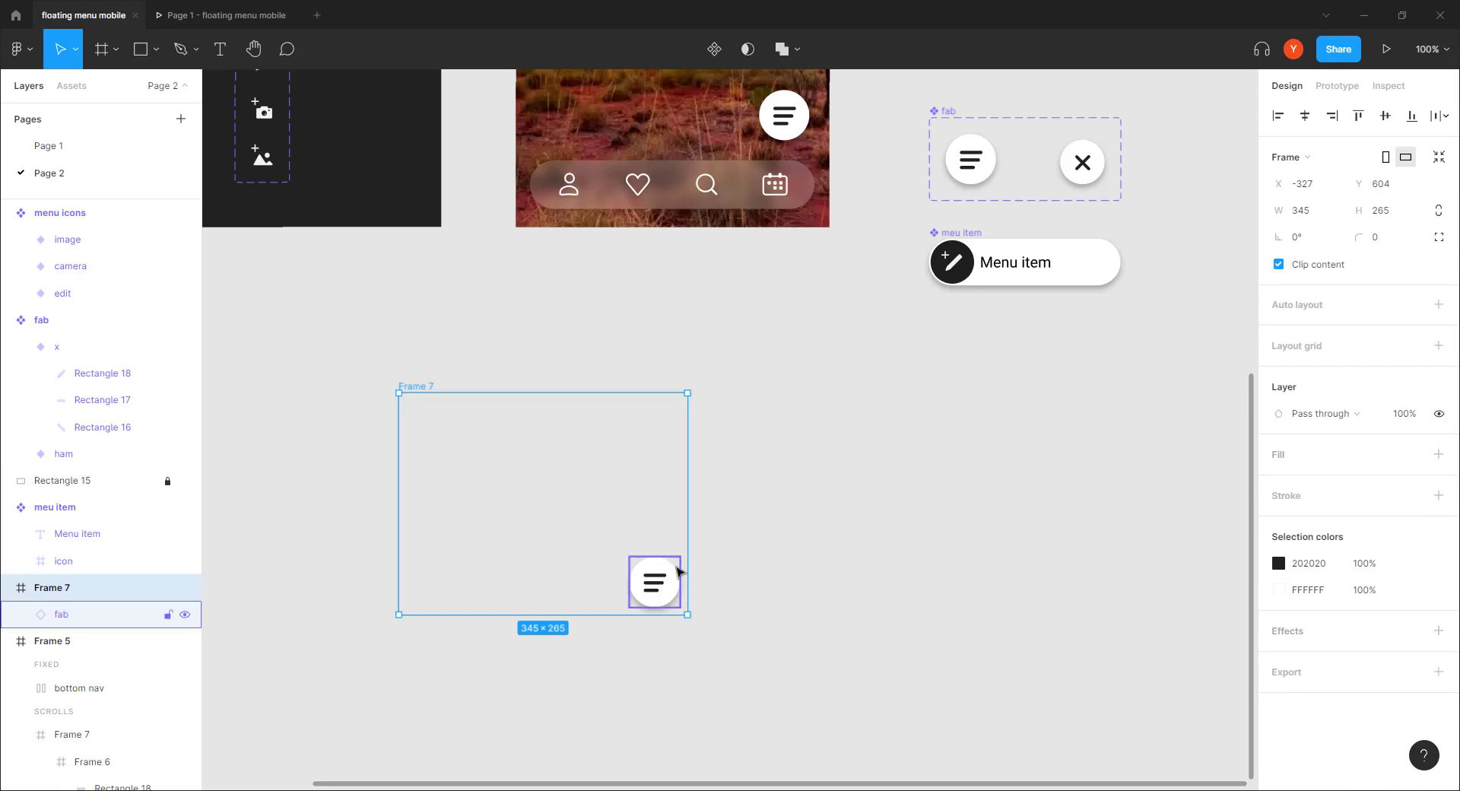
scroll(935, 422, up, 1)
scroll(935, 422, right, 1)
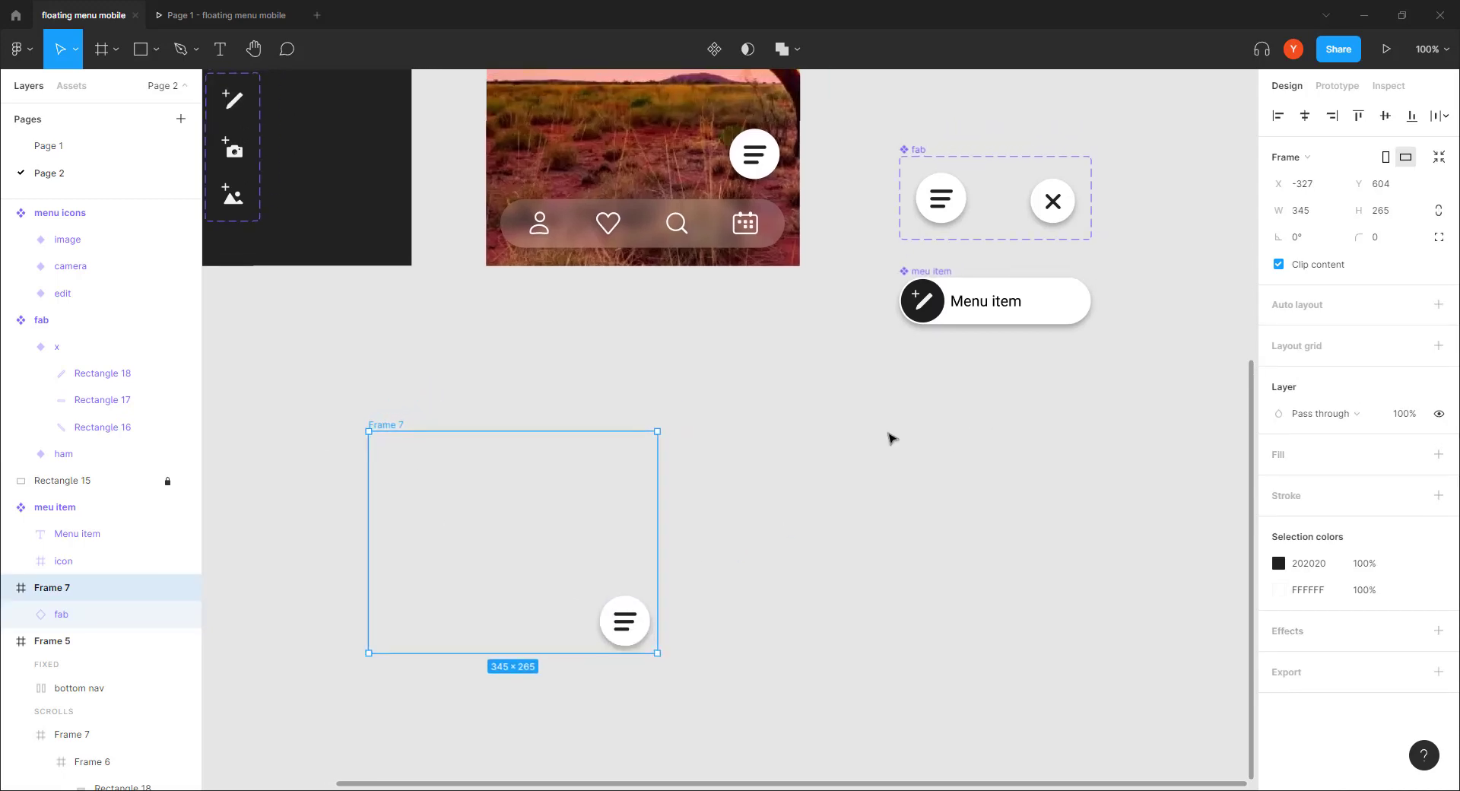
scroll(864, 450, up, 1)
scroll(864, 449, right, 1)
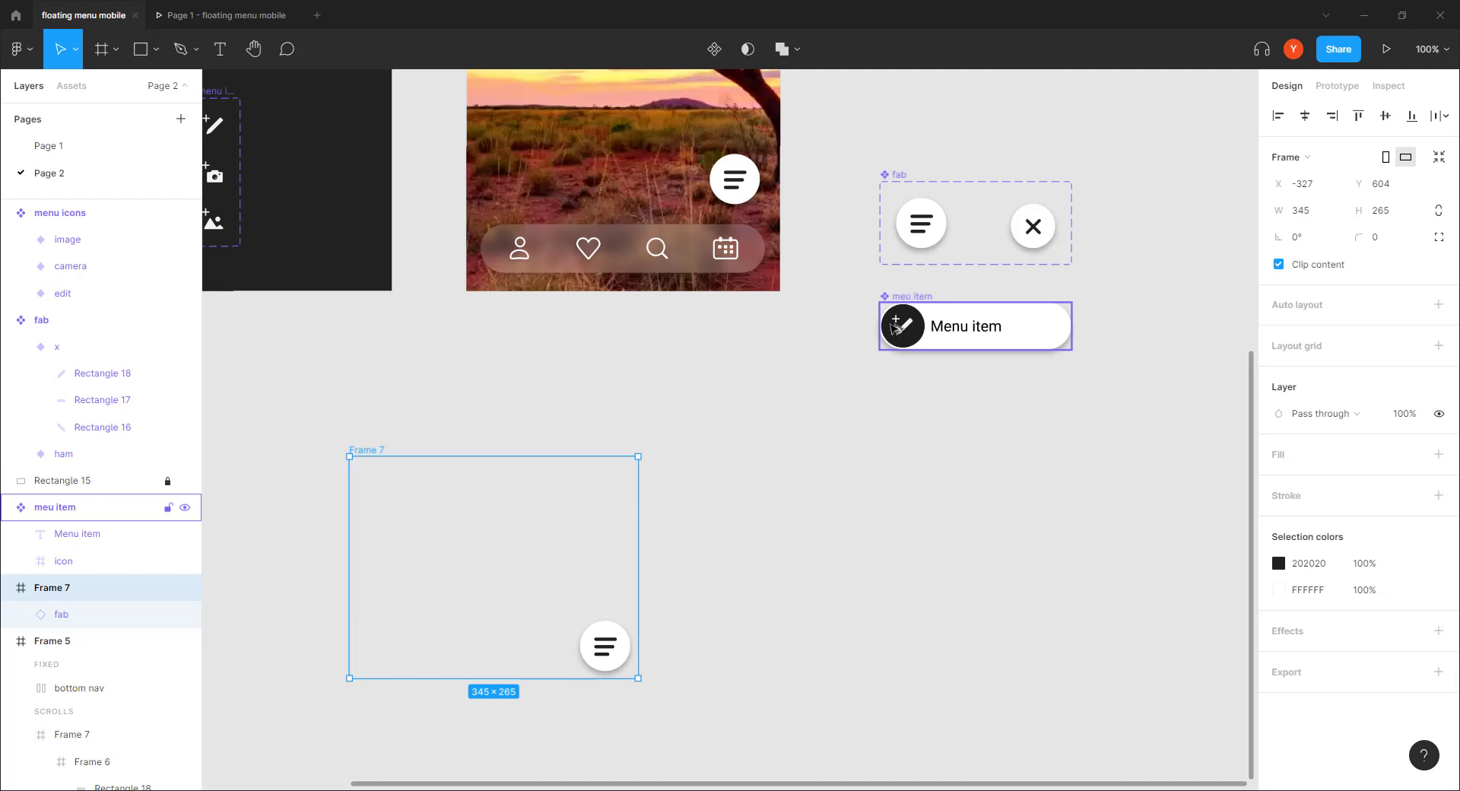
drag(905, 296, 435, 545)
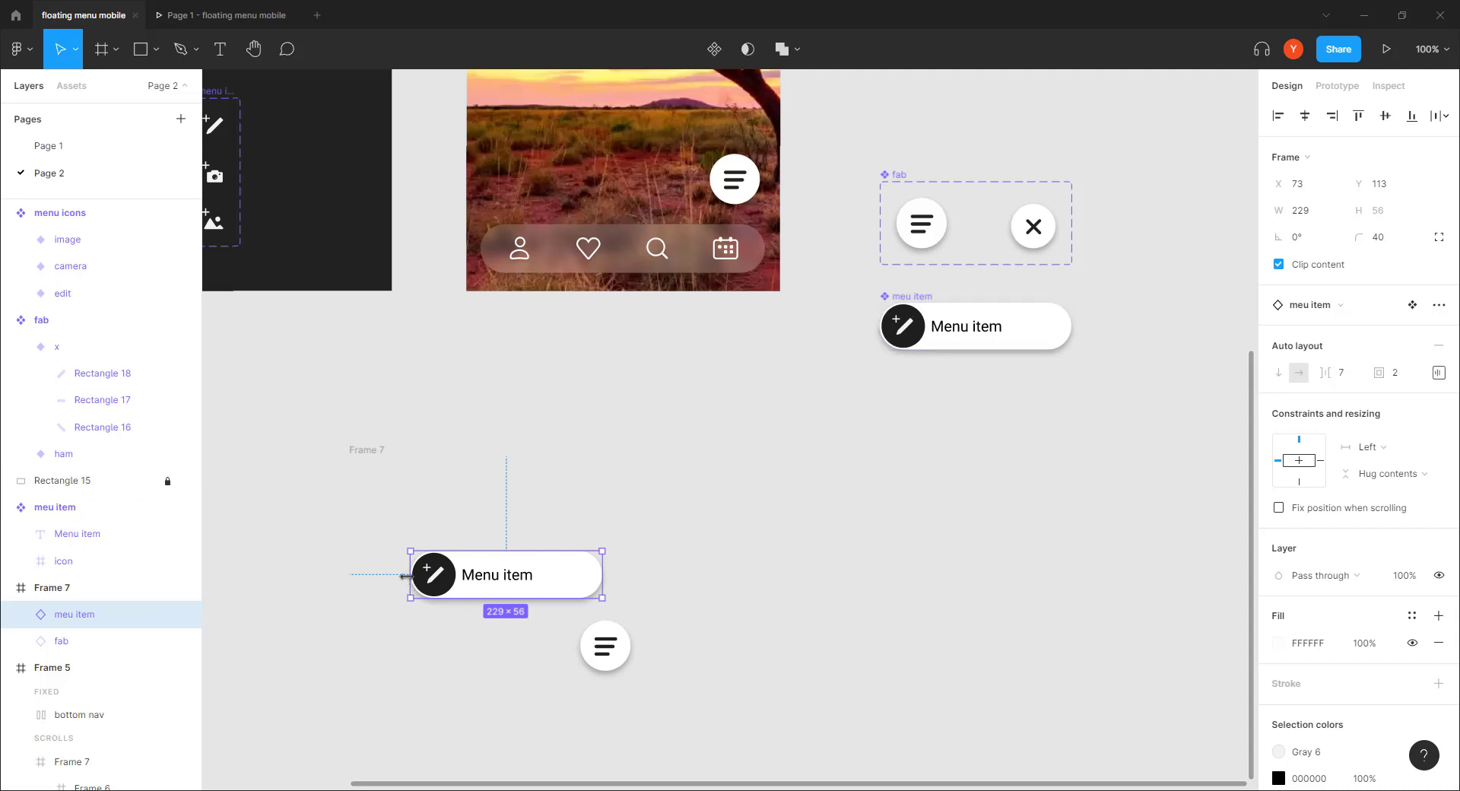
mouse_move(410, 576)
mouse_down()
mouse_move(549, 576)
mouse_move(409, 579)
mouse_move(434, 587)
mouse_up()
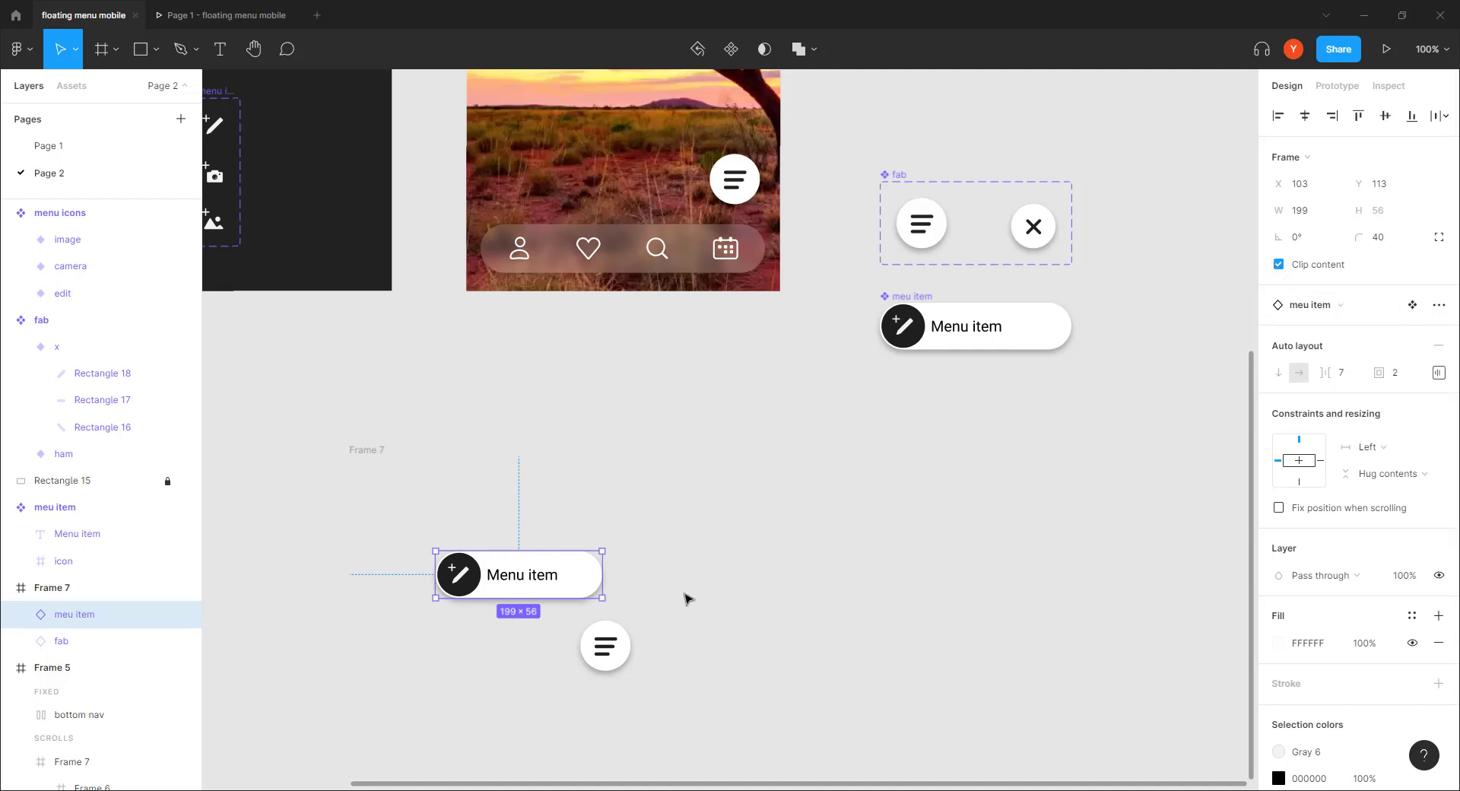
Step: Try collapsing the menu item instance to a 56 × 56 icon-only circle, and undo the resize
key(ctrl+plus)
drag(641, 592, 990, 285)
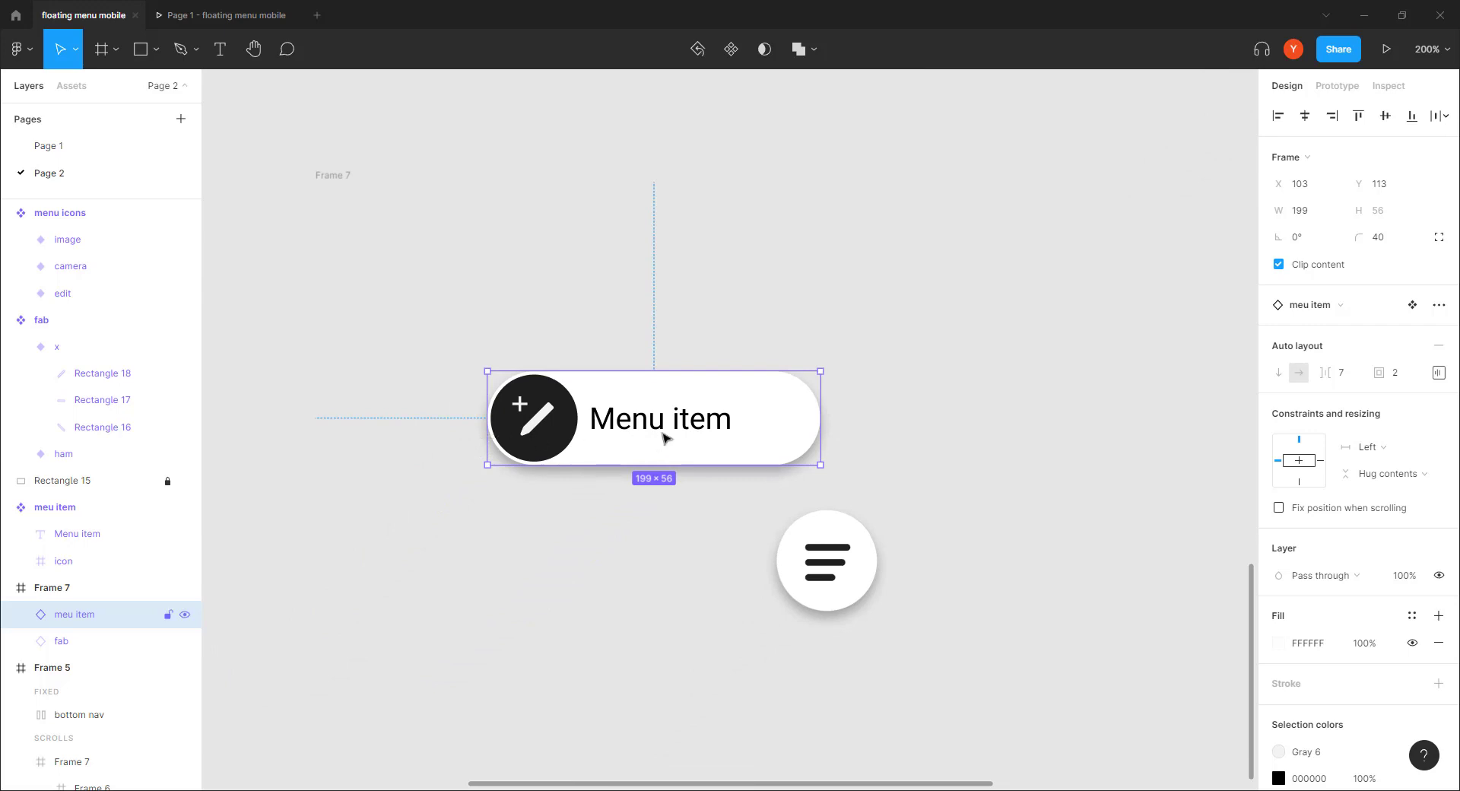
drag(488, 435, 725, 420)
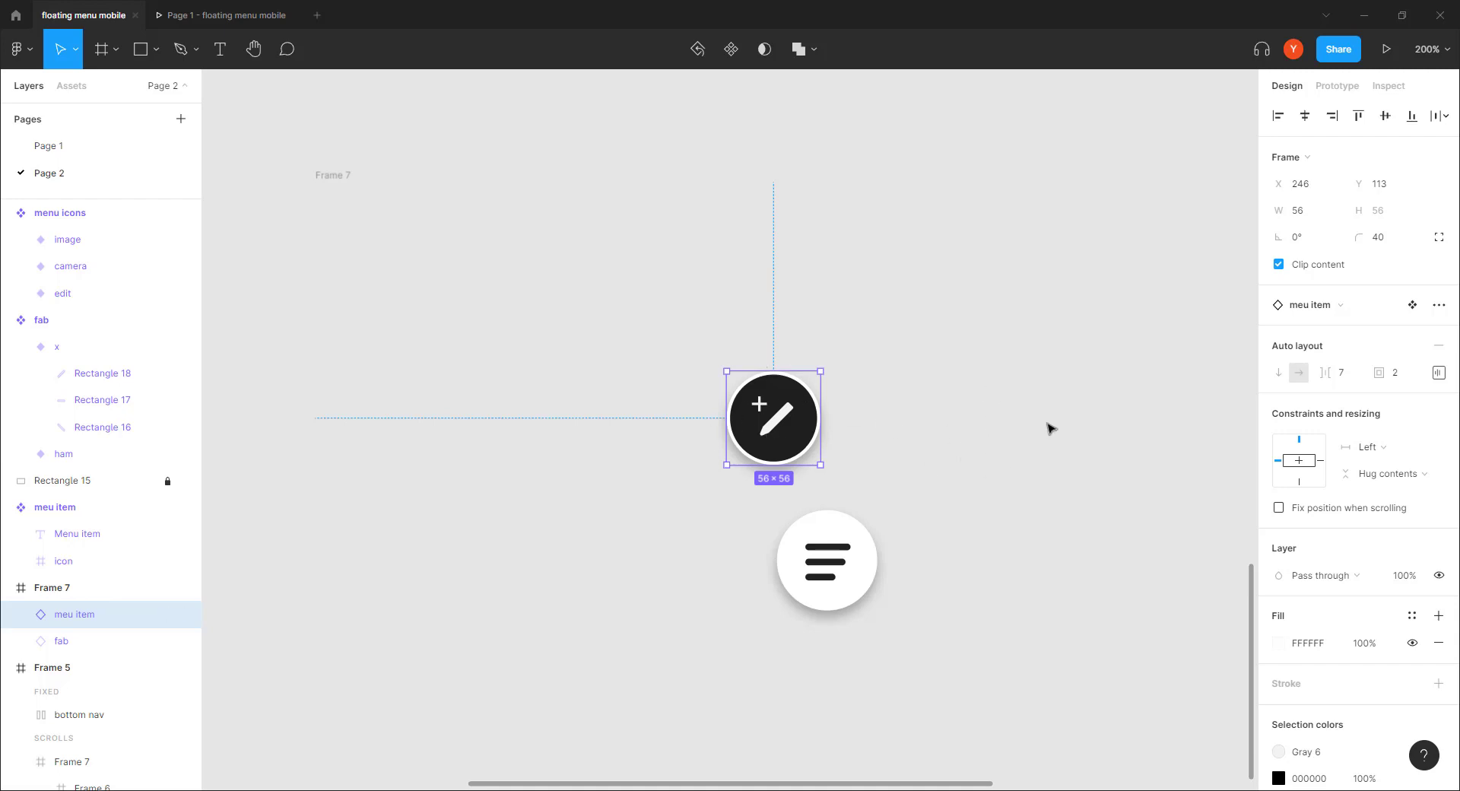
key(ctrl+z)
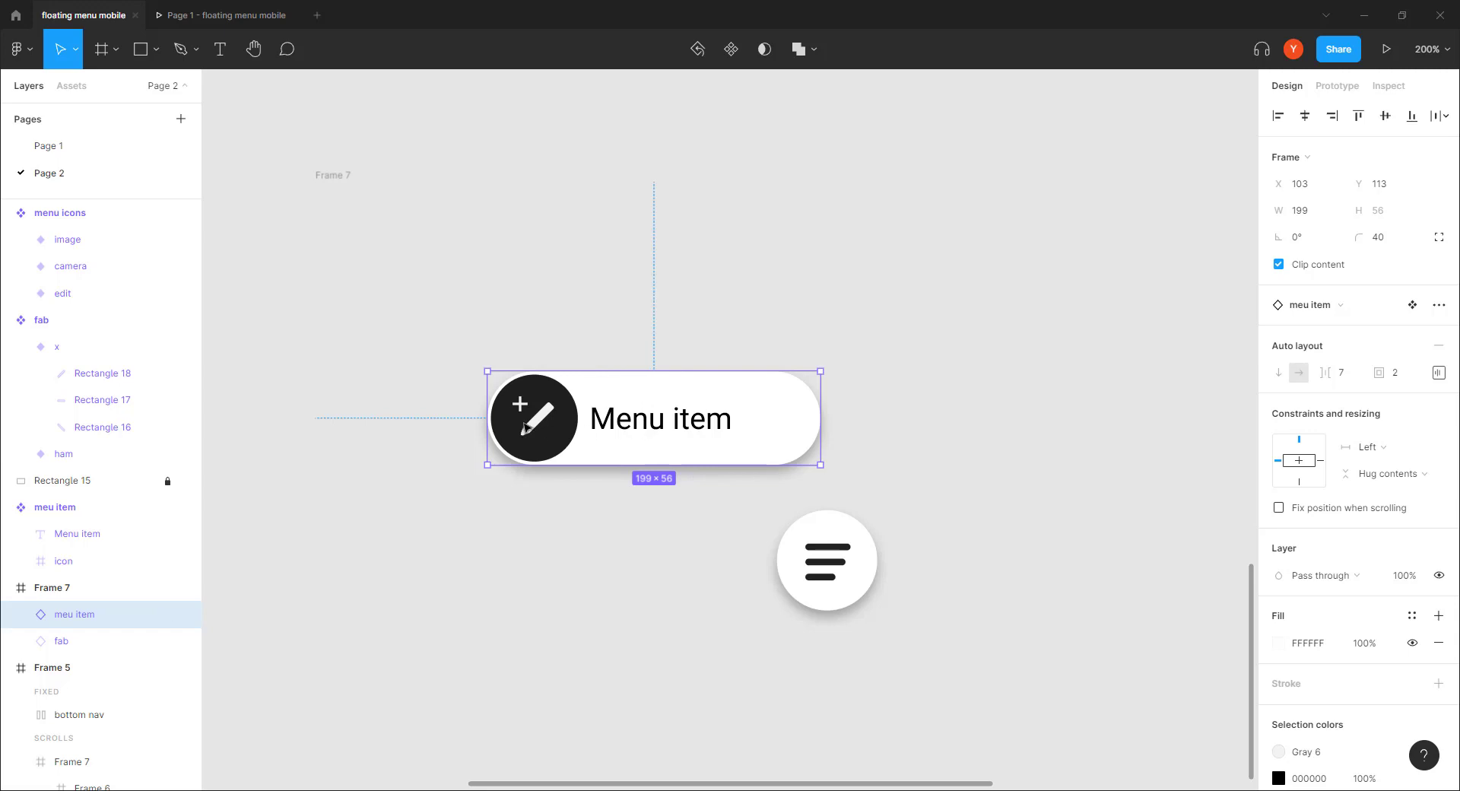
Step: Stack three menu item instances above the fab and extend the frame upward to a height of 316
drag(527, 429, 479, 508)
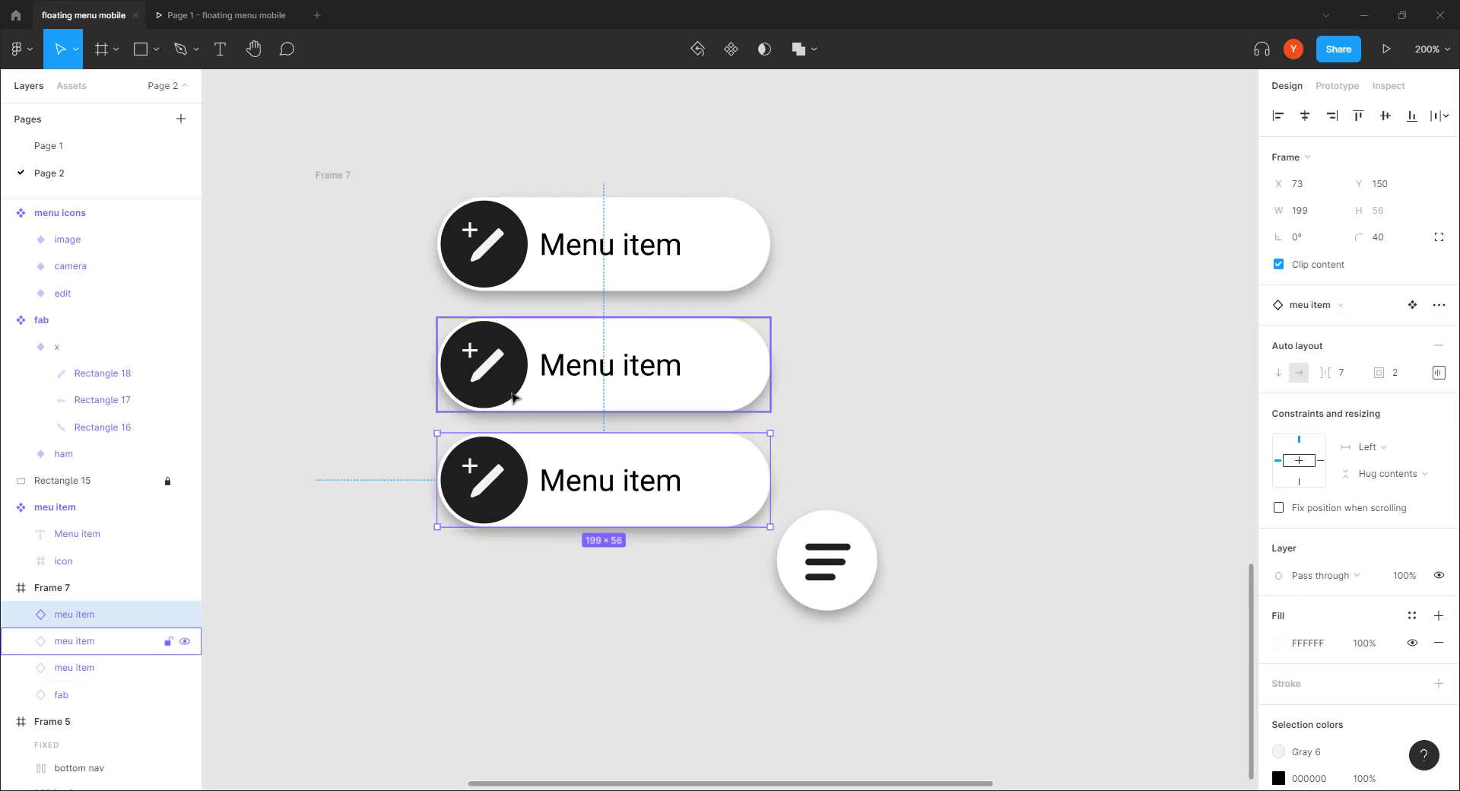
key(shift+0)
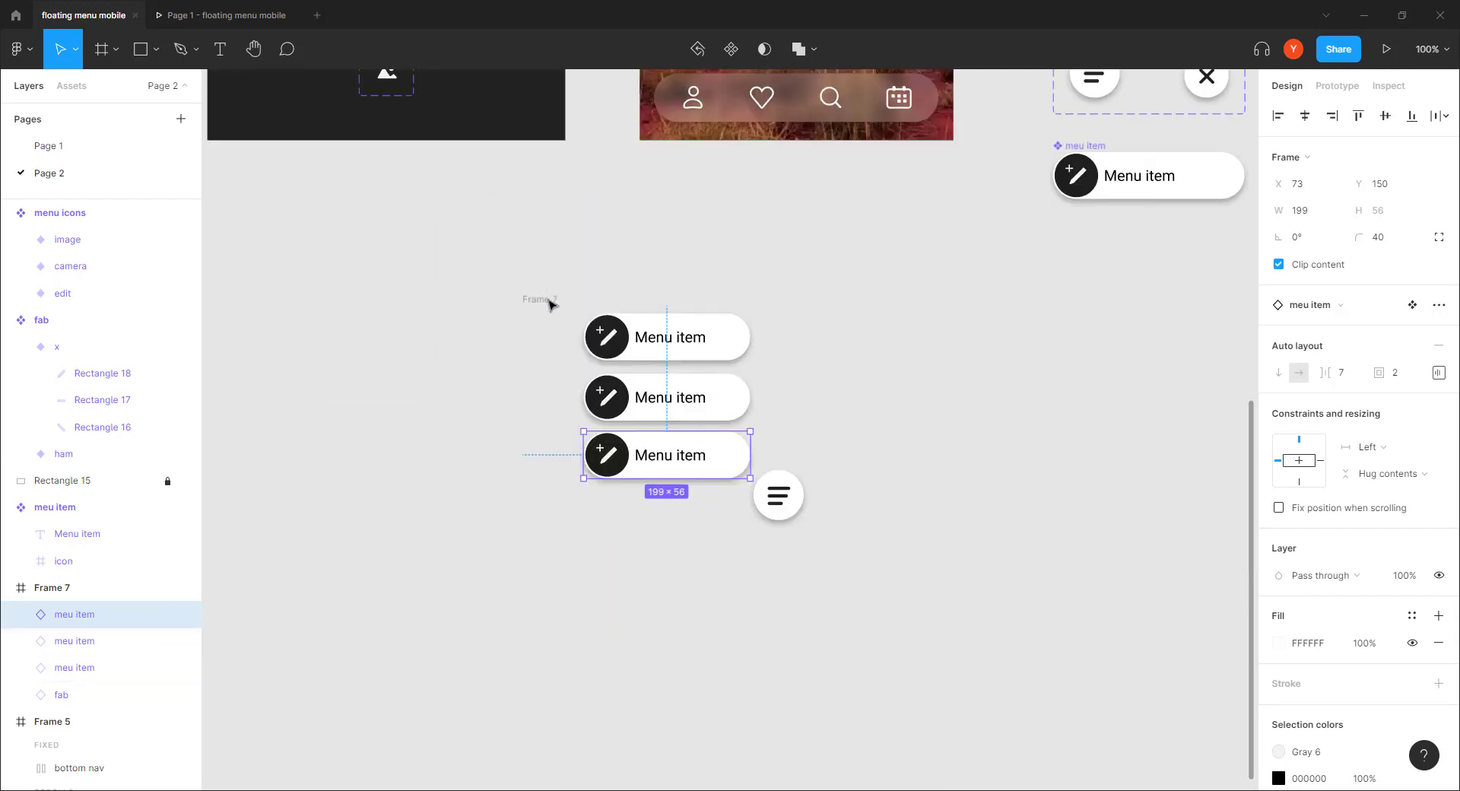
click(554, 308)
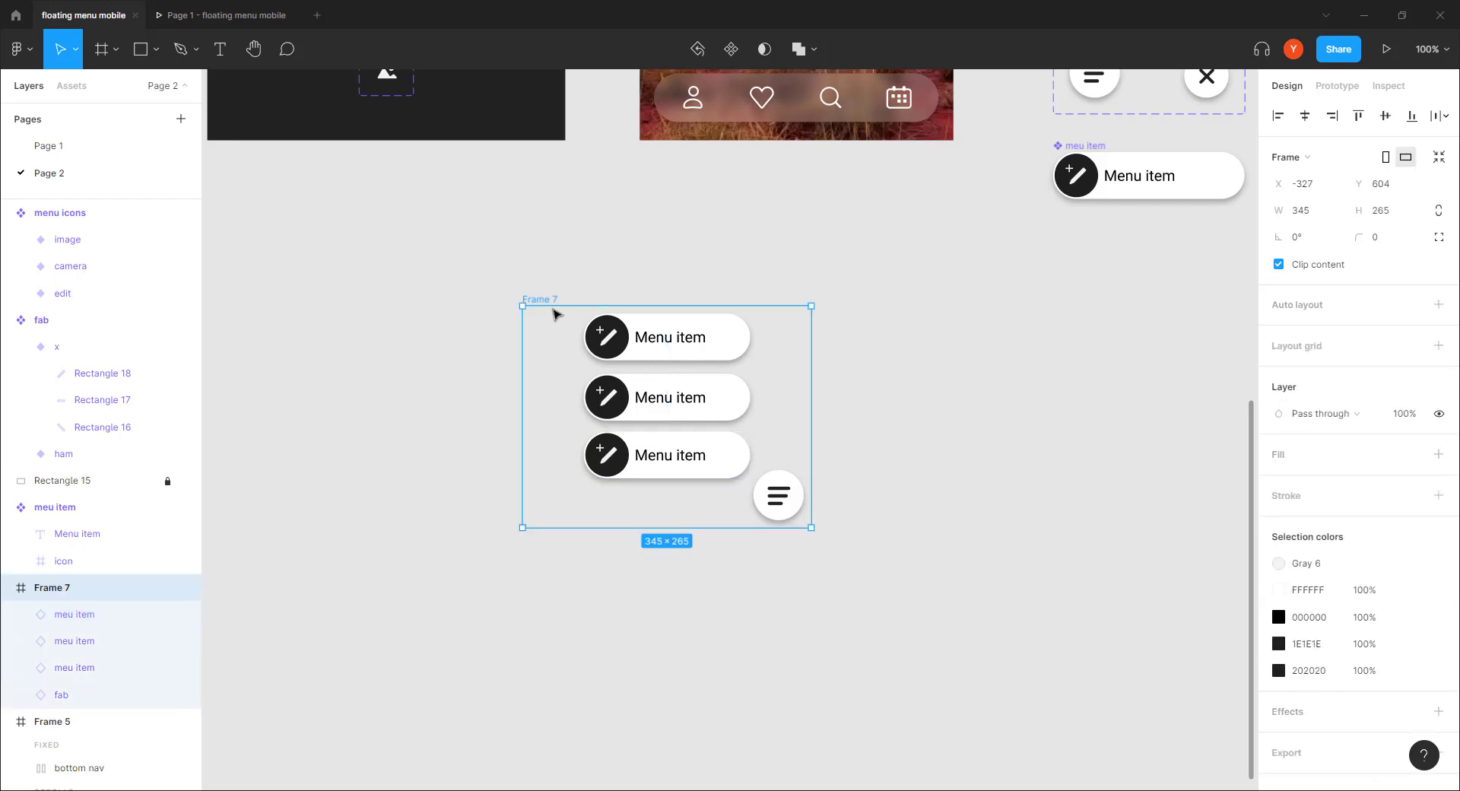
drag(563, 305, 561, 262)
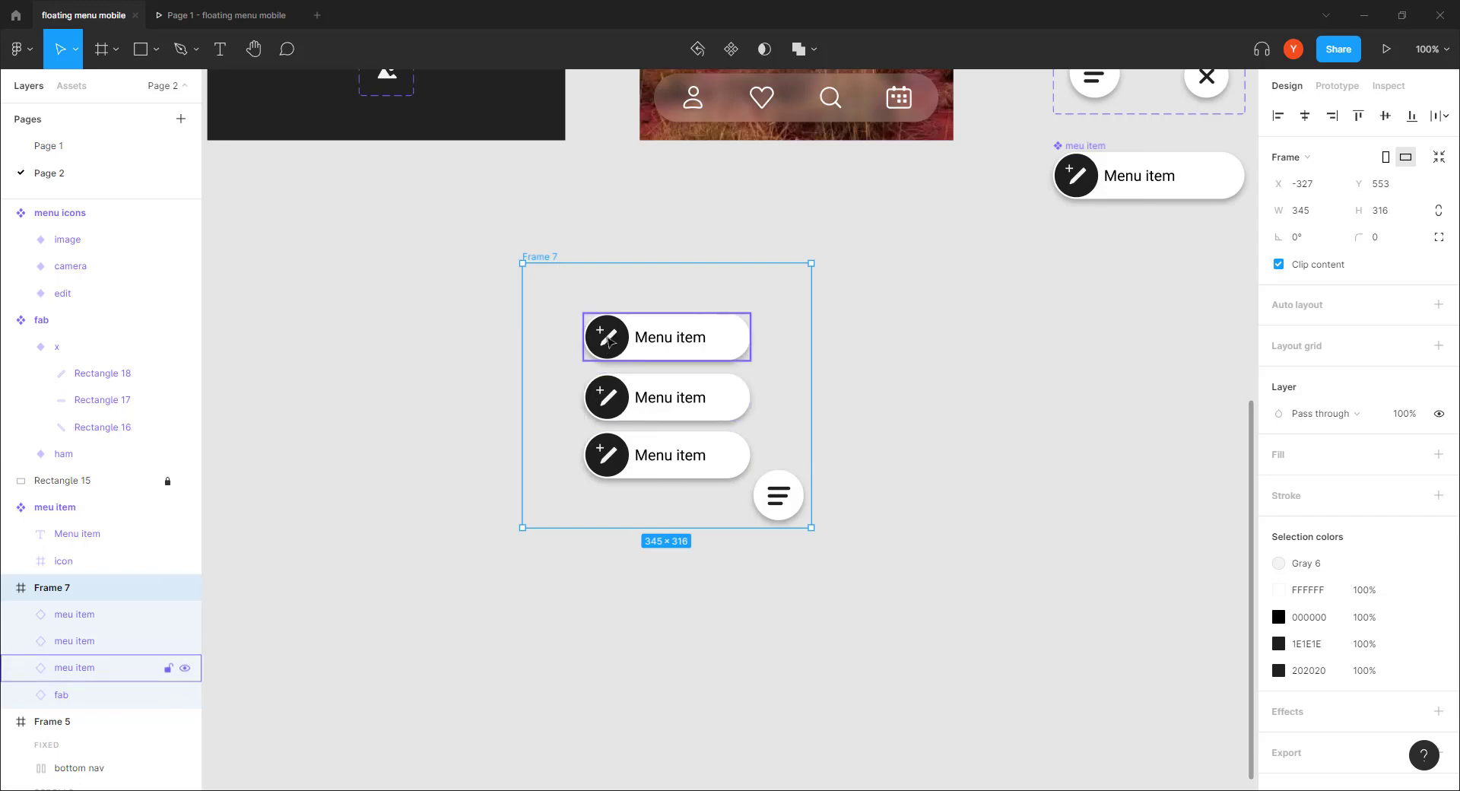
Step: Change the uppermost menu item's label to "Write something"
double_click(666, 344)
double_click(666, 345)
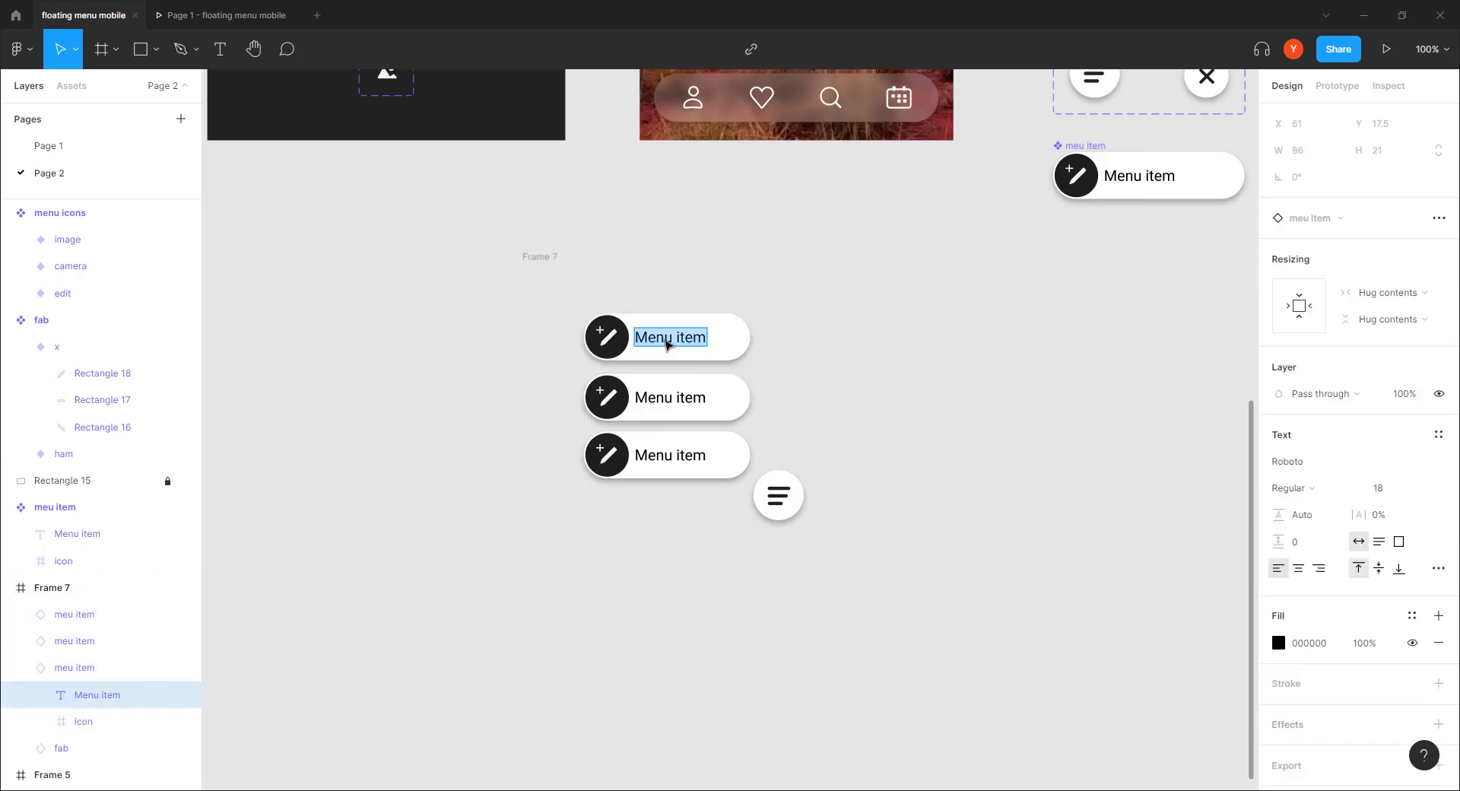
text(W)
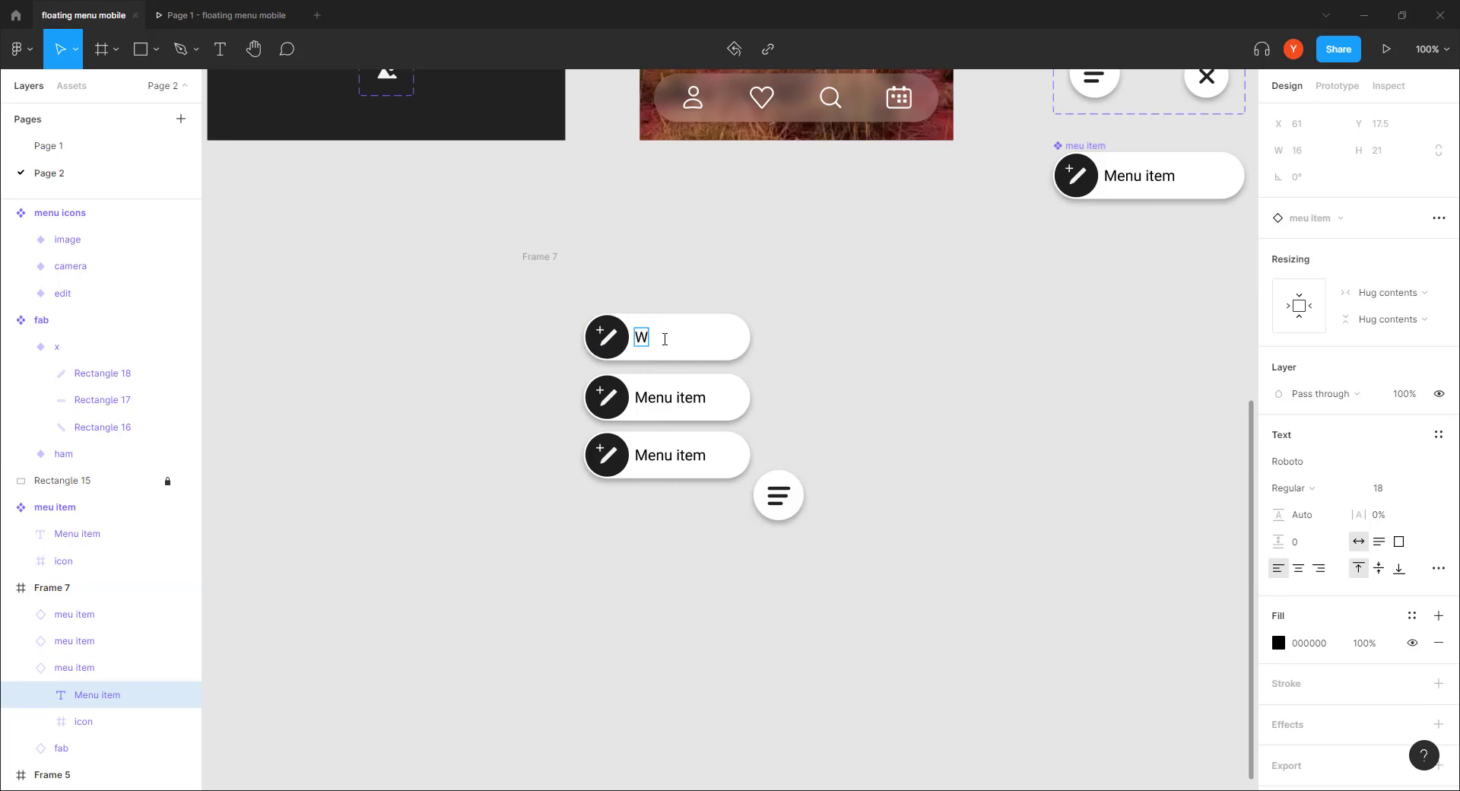
text(rite something)
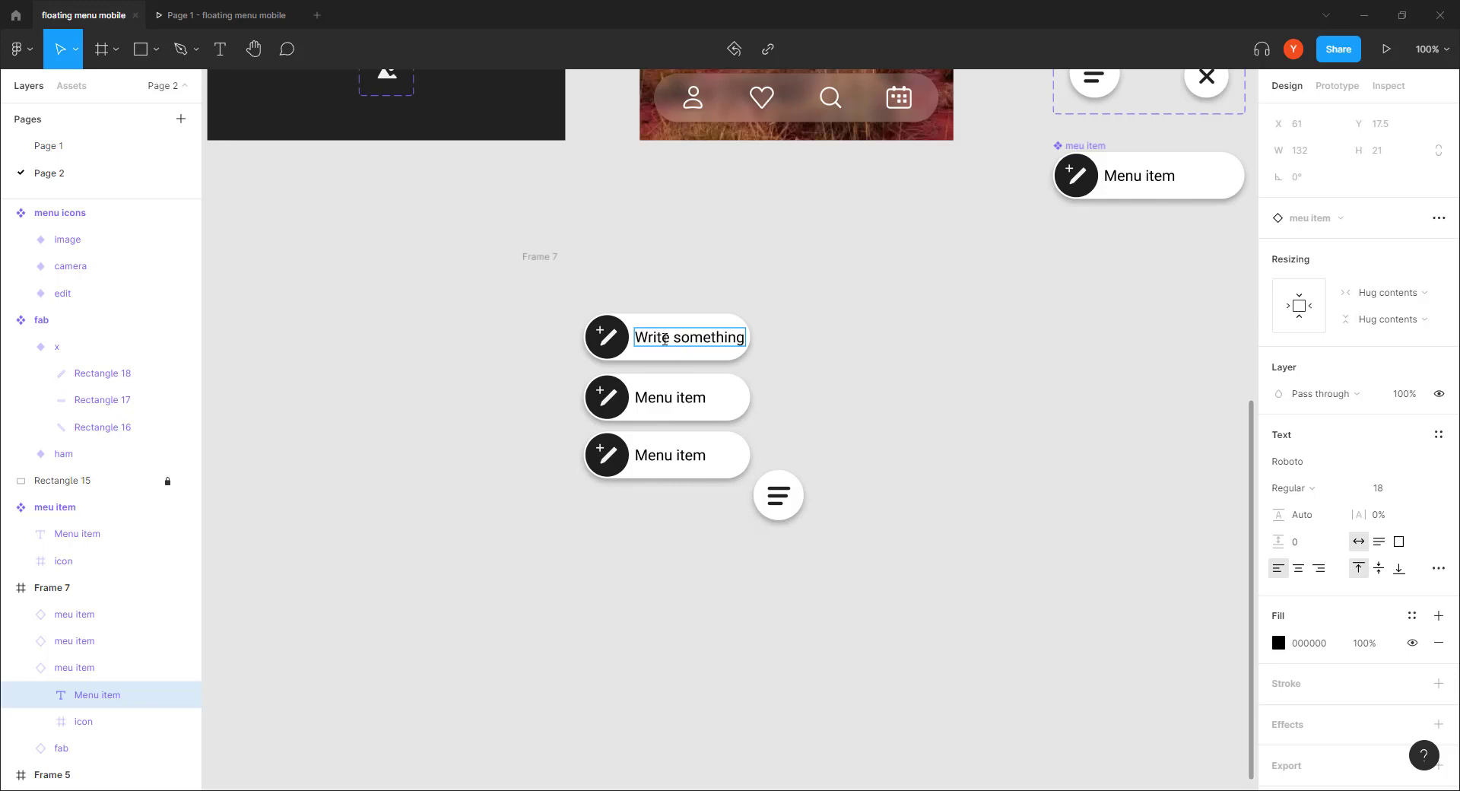
key(Escape)
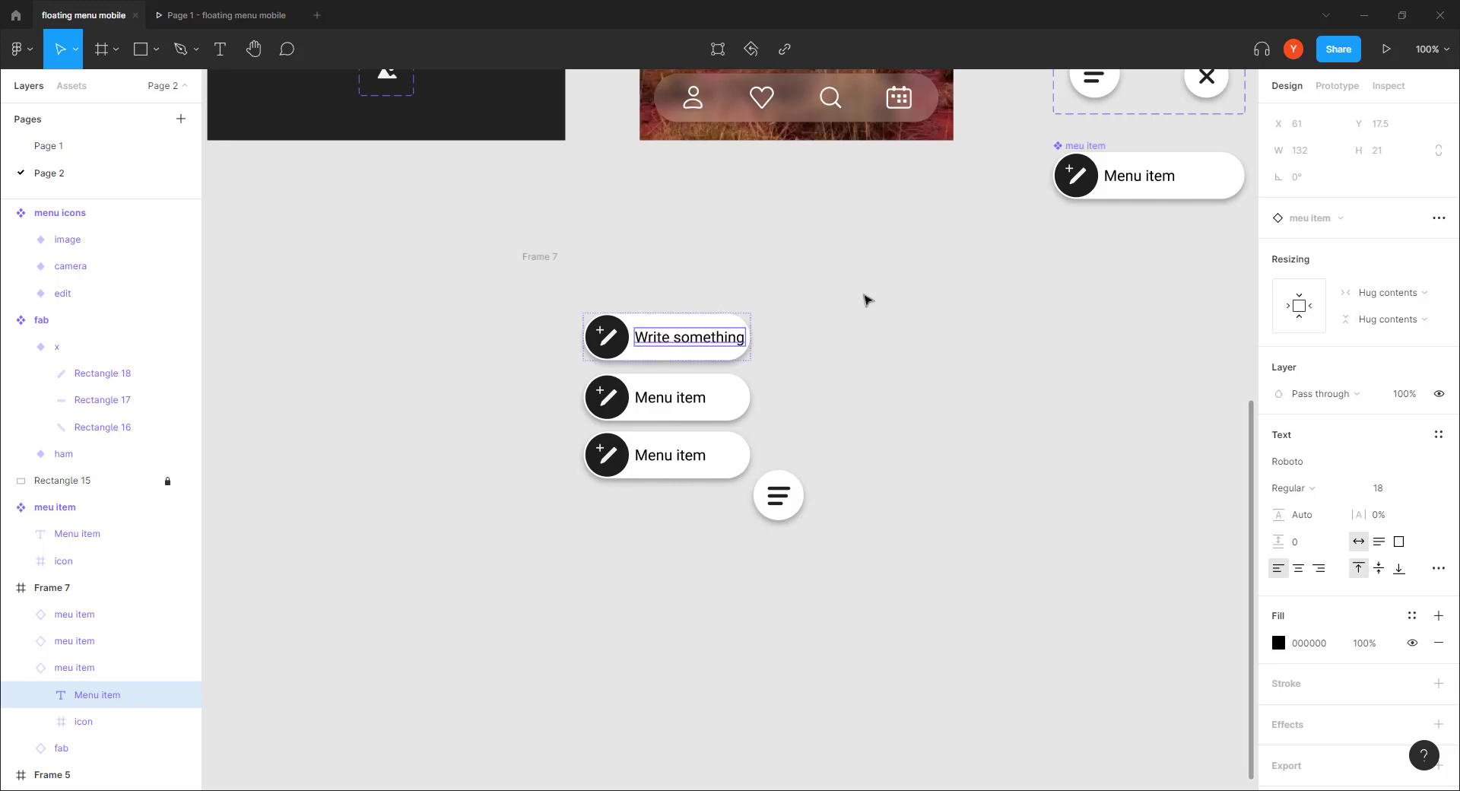
click(520, 392)
Step: Set the width of the "Write something" menu item to 225
key(ctrl+plus)
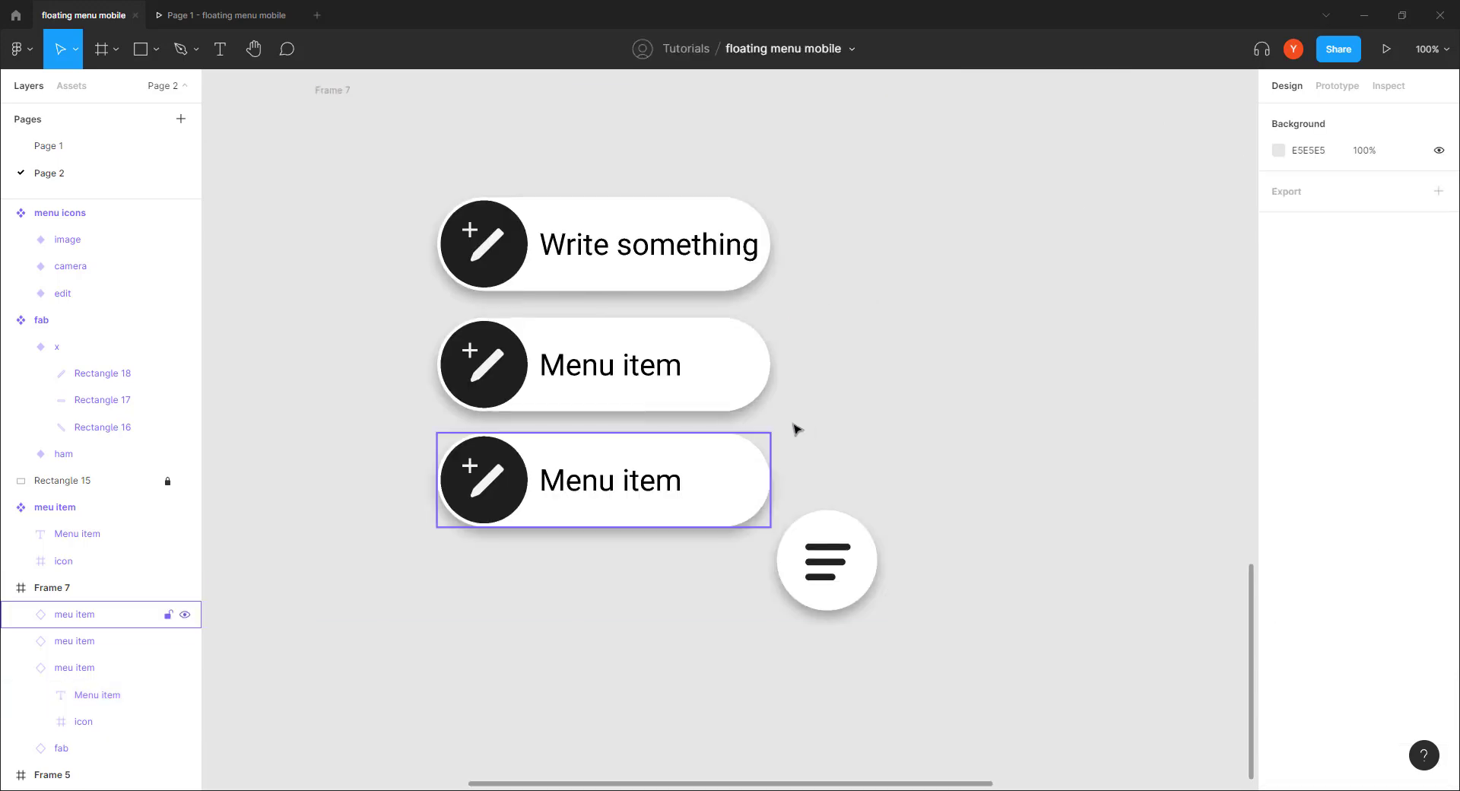
drag(784, 399, 699, 500)
click(599, 351)
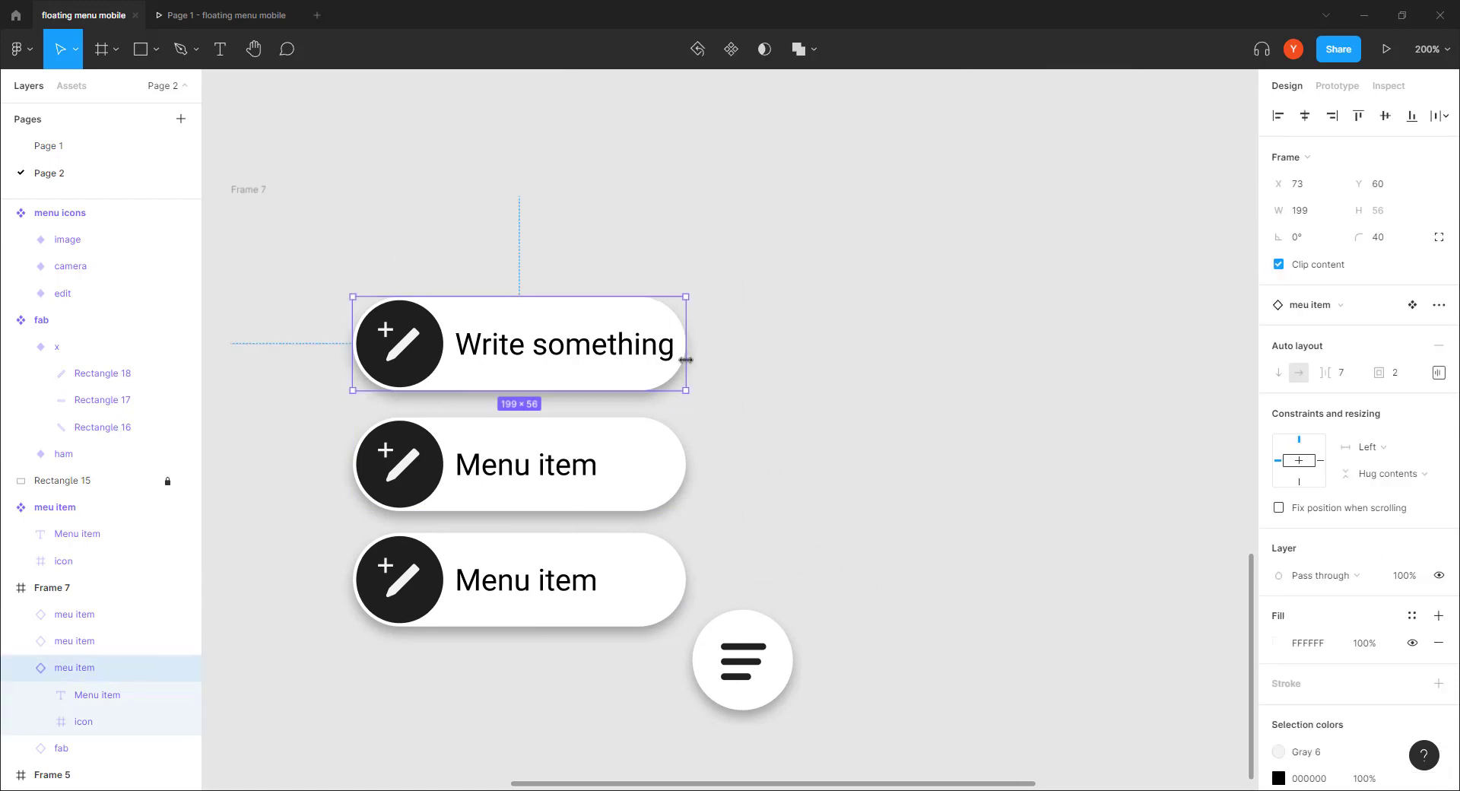
drag(686, 359, 726, 359)
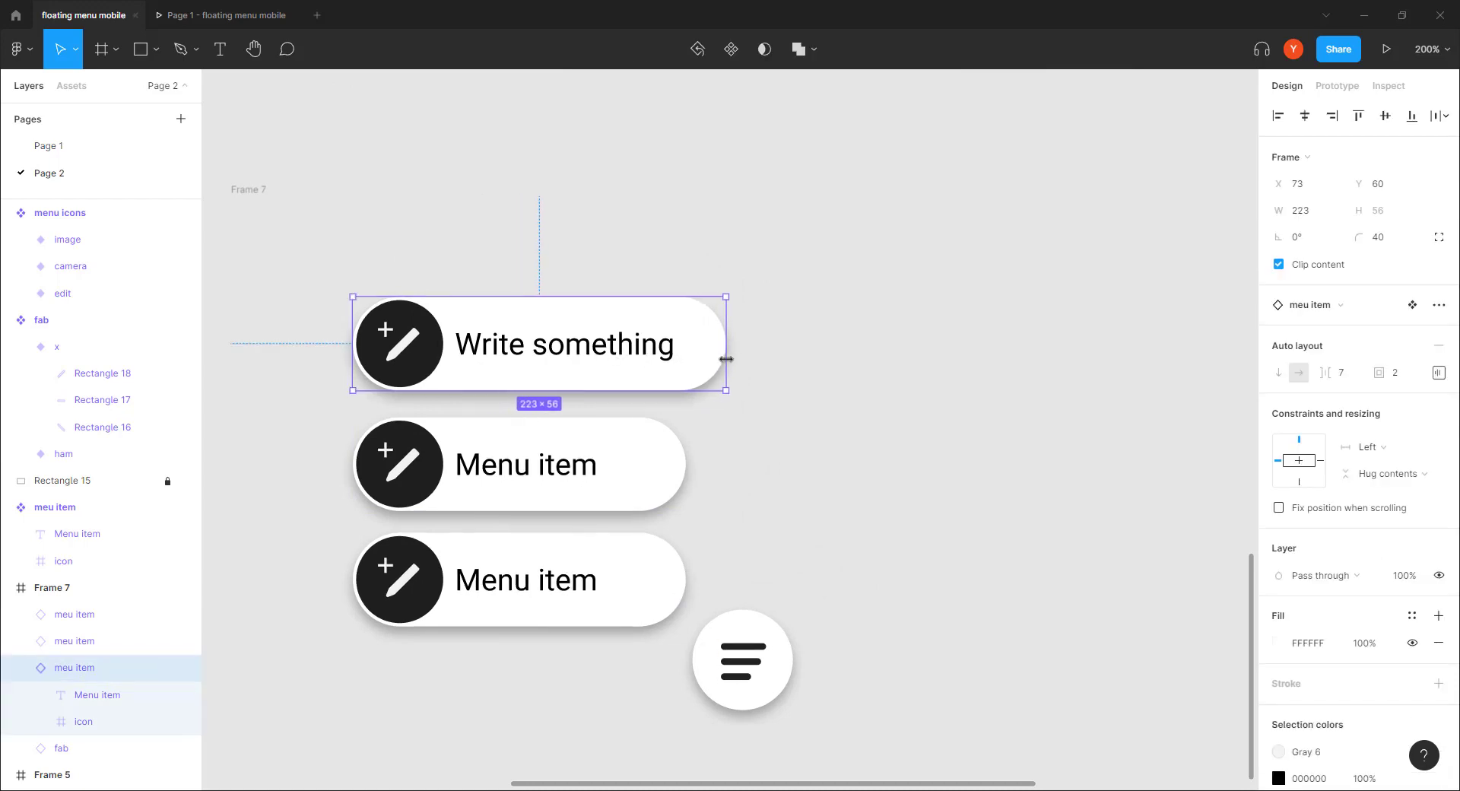
click(1300, 210)
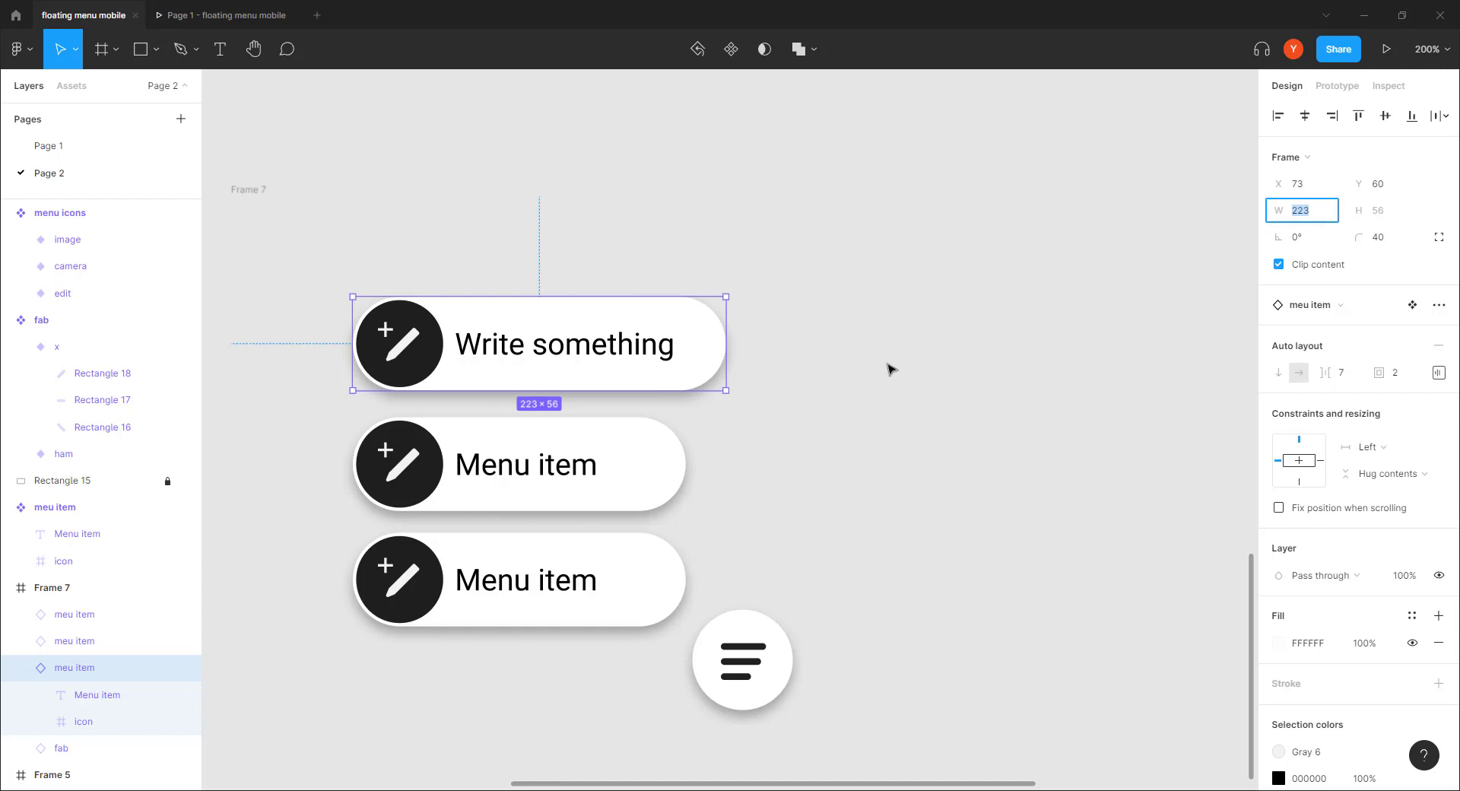
text(225)
key(Return)
Step: Set the width of the middle and lowest menu items to 225
click(643, 431)
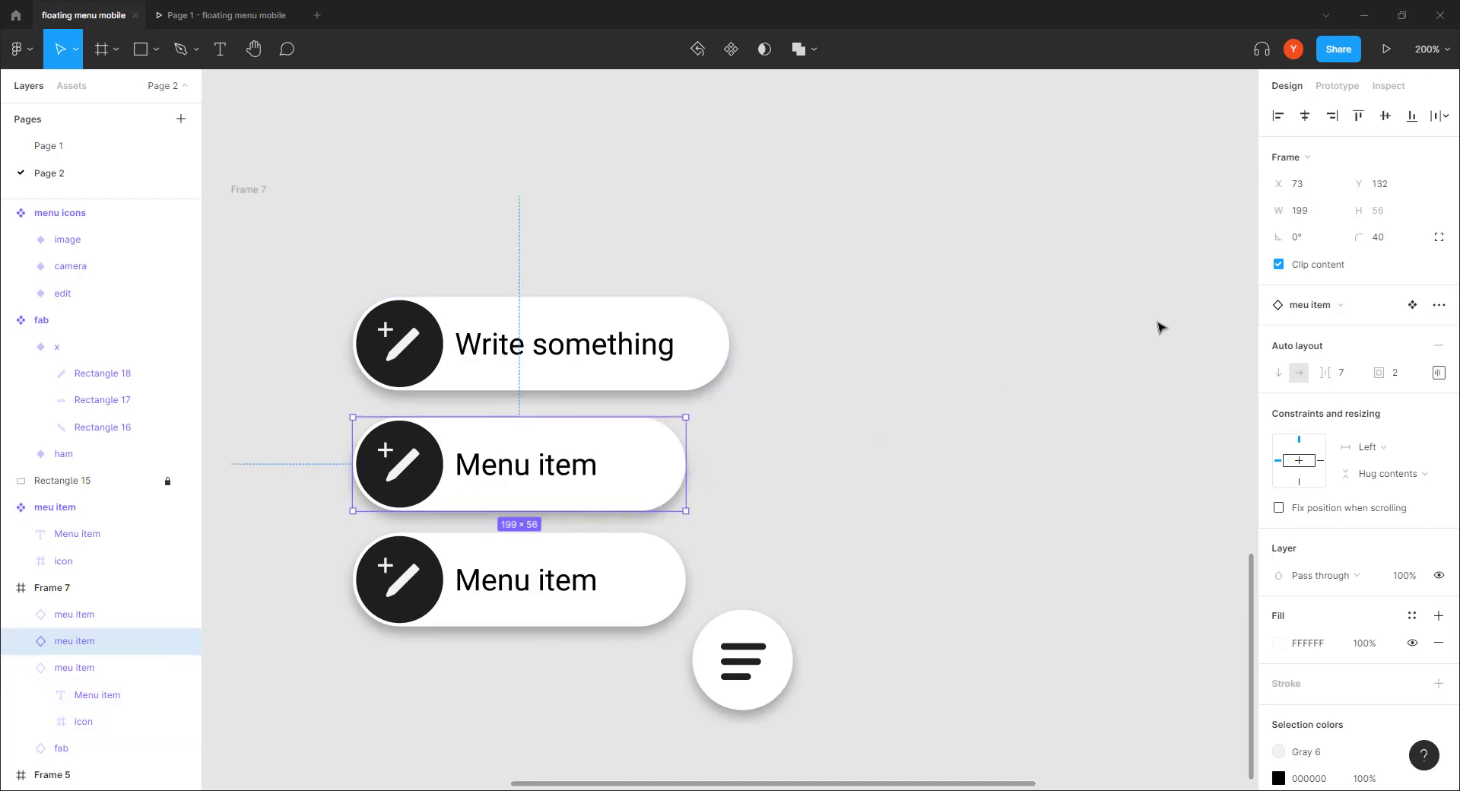
click(1321, 211)
text(225)
key(Return)
click(636, 579)
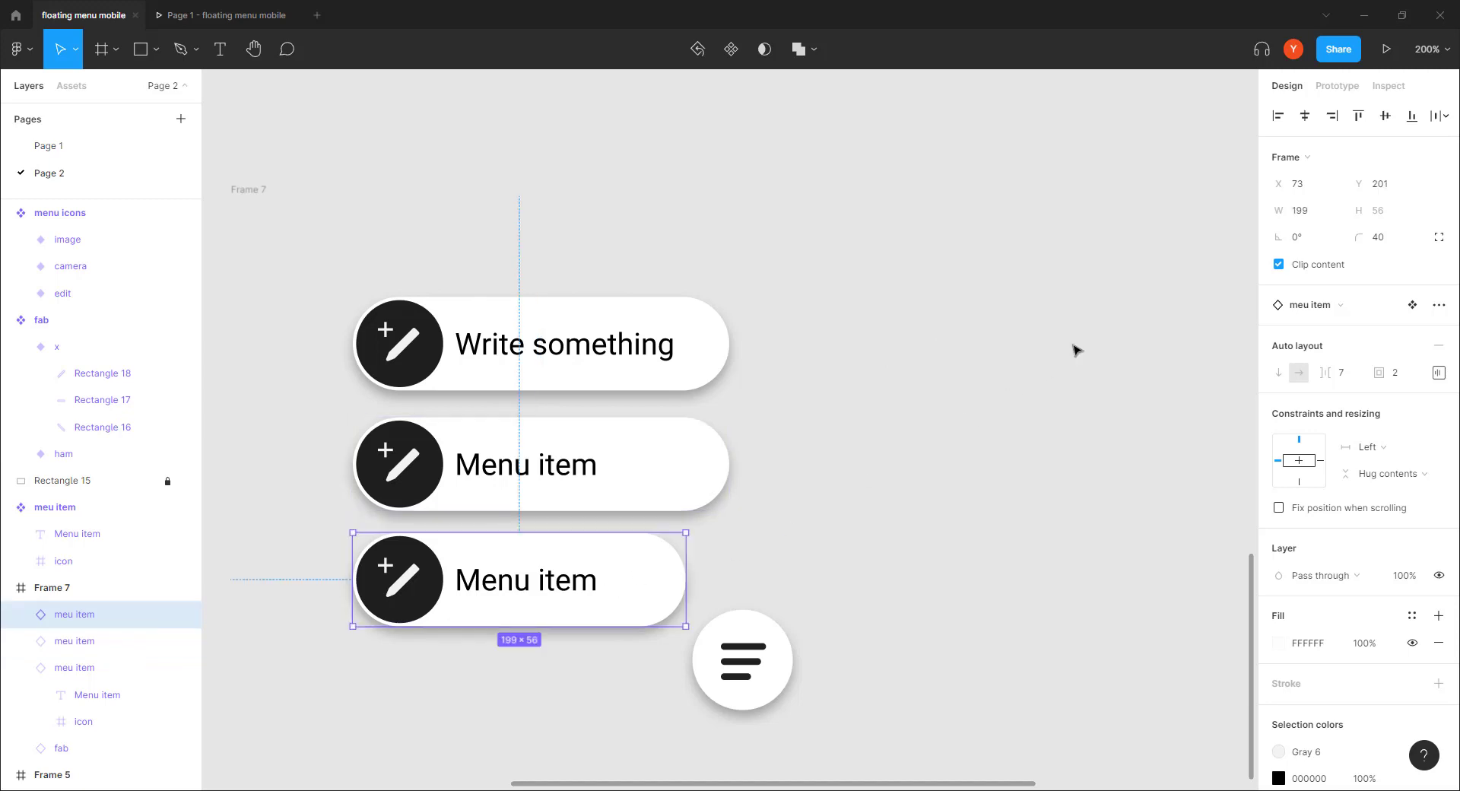
click(1309, 211)
text(225)
key(Return)
Step: Switch the icon in the middle menu item to the camera variant
click(659, 477)
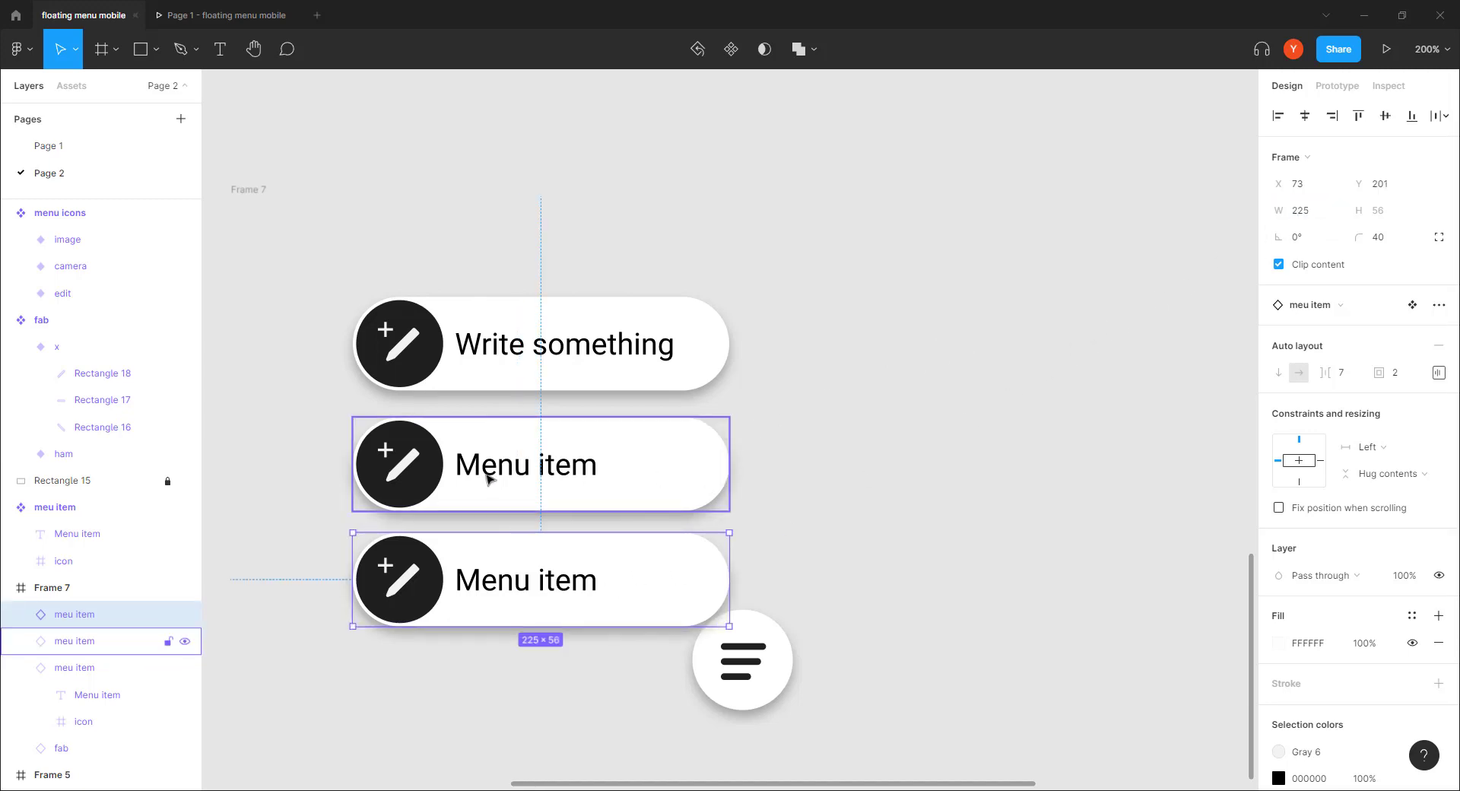
double_click(490, 479)
click(394, 475)
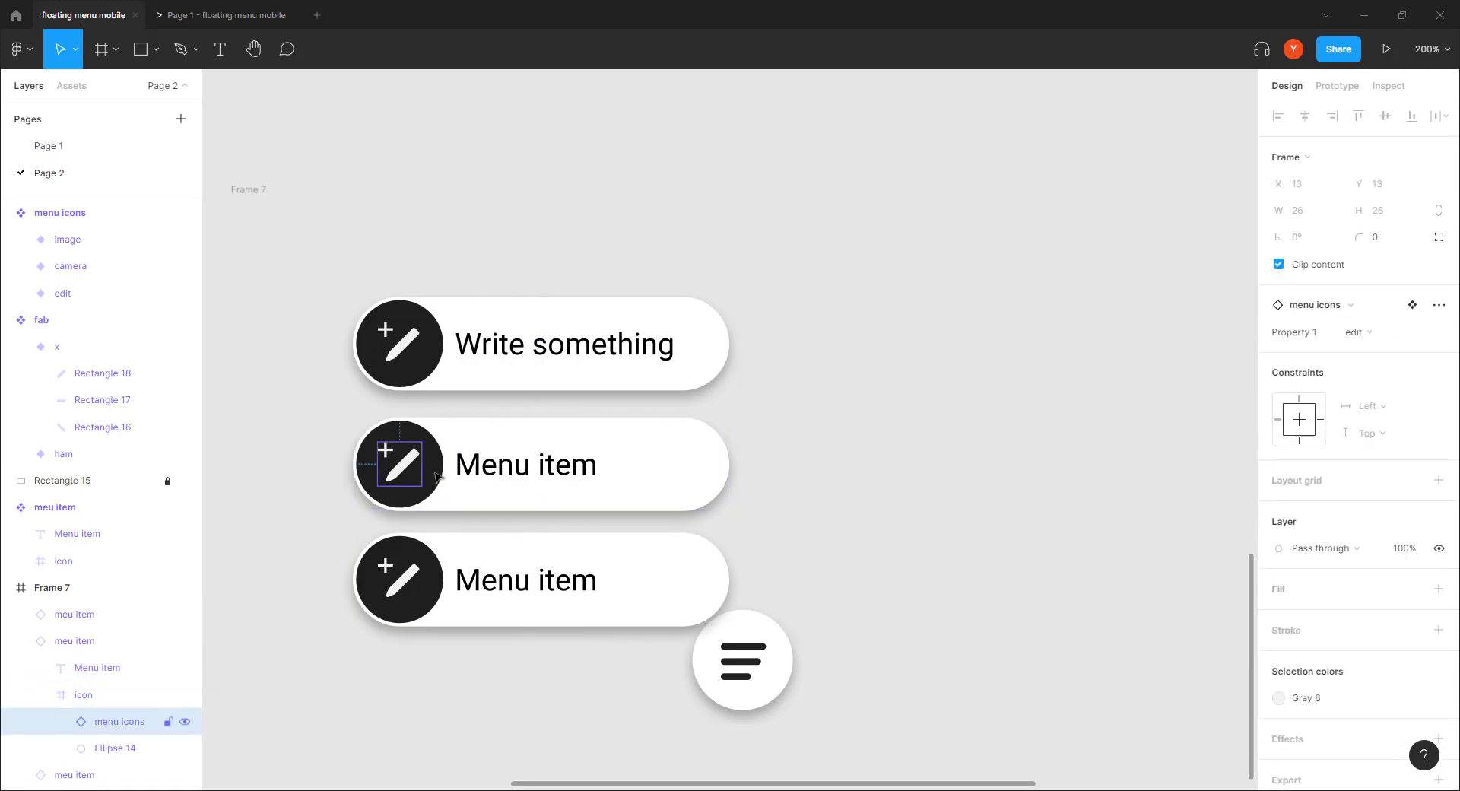
click(1378, 331)
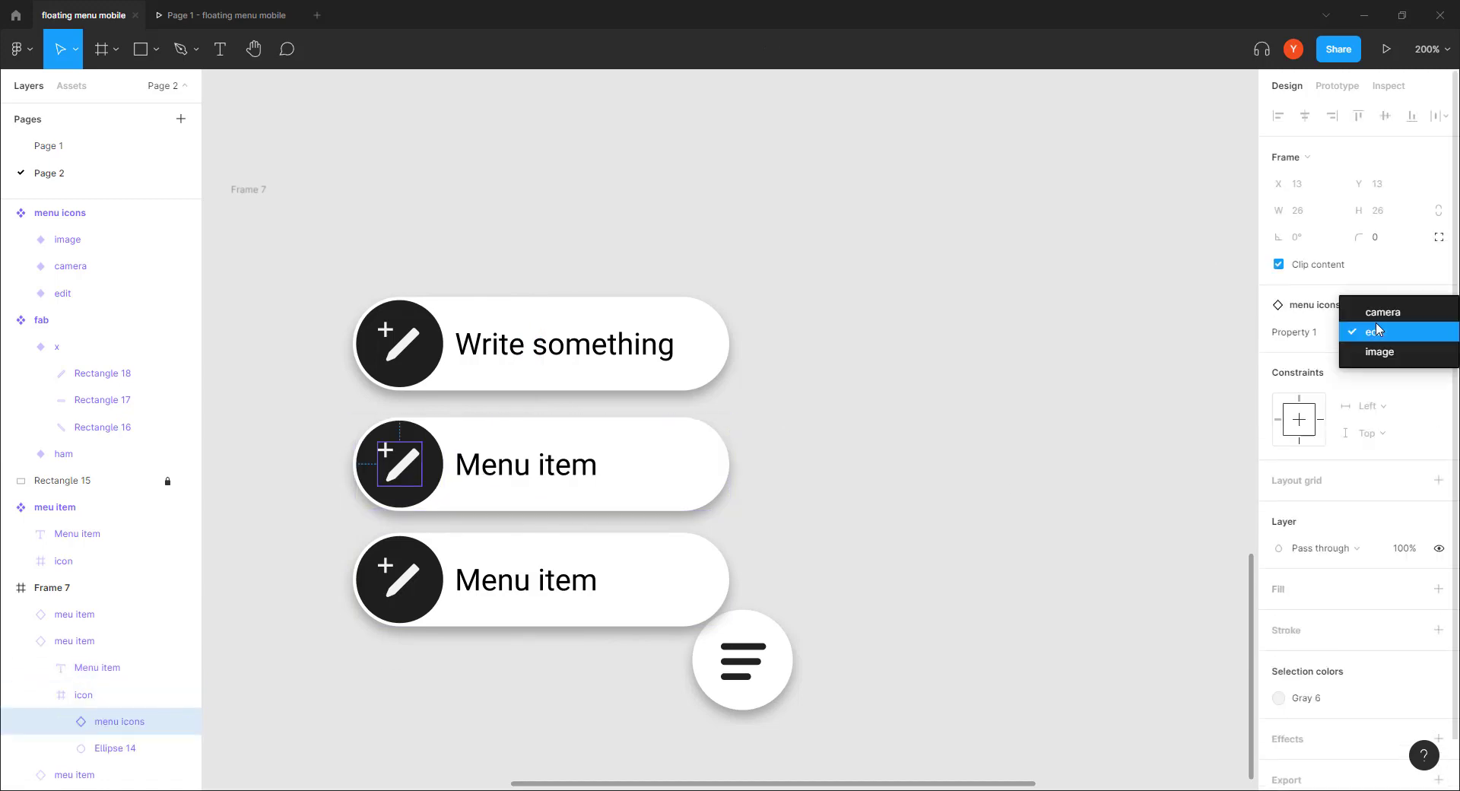
click(1382, 311)
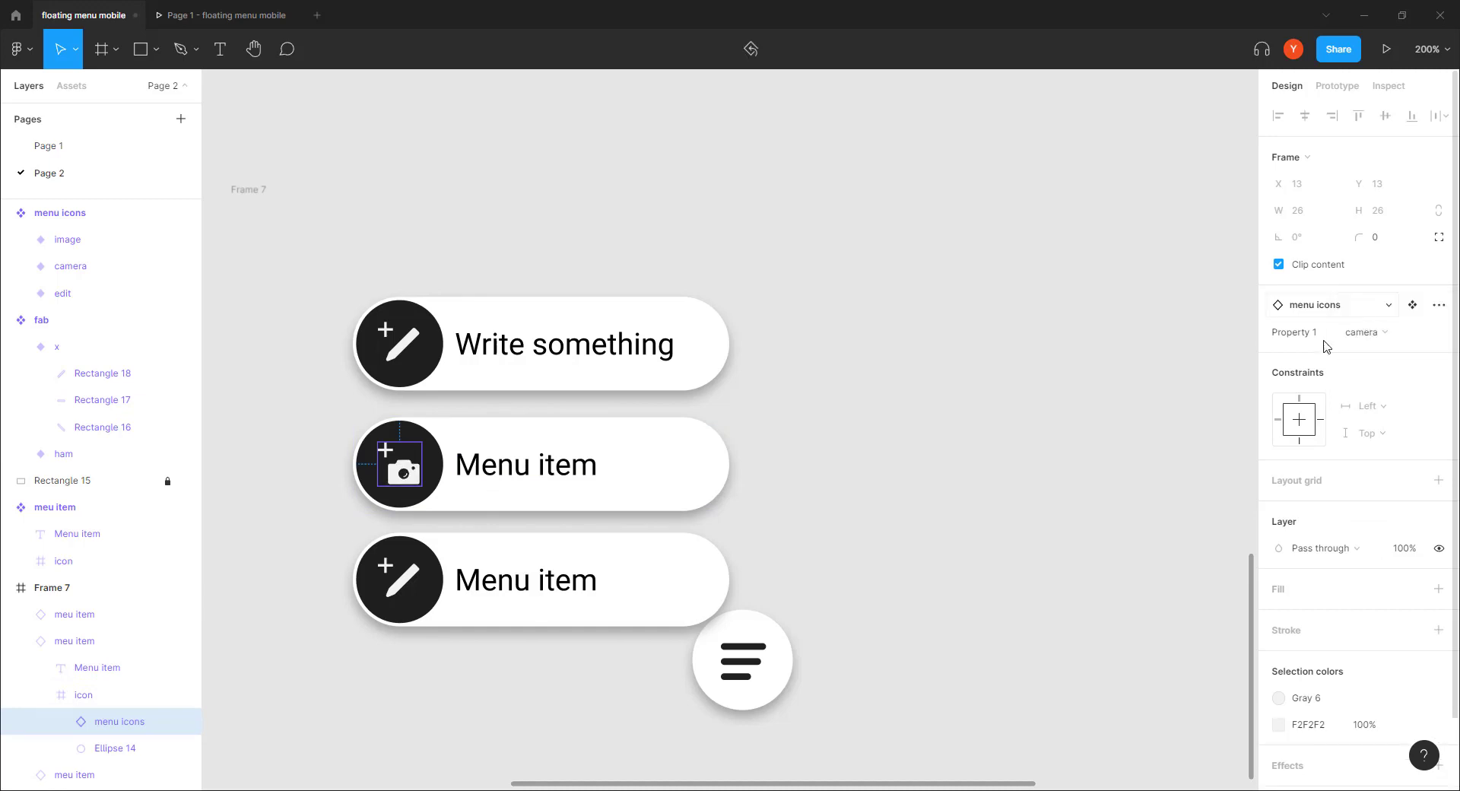
Step: Change the middle menu item's label to "Take a photo"
double_click(494, 472)
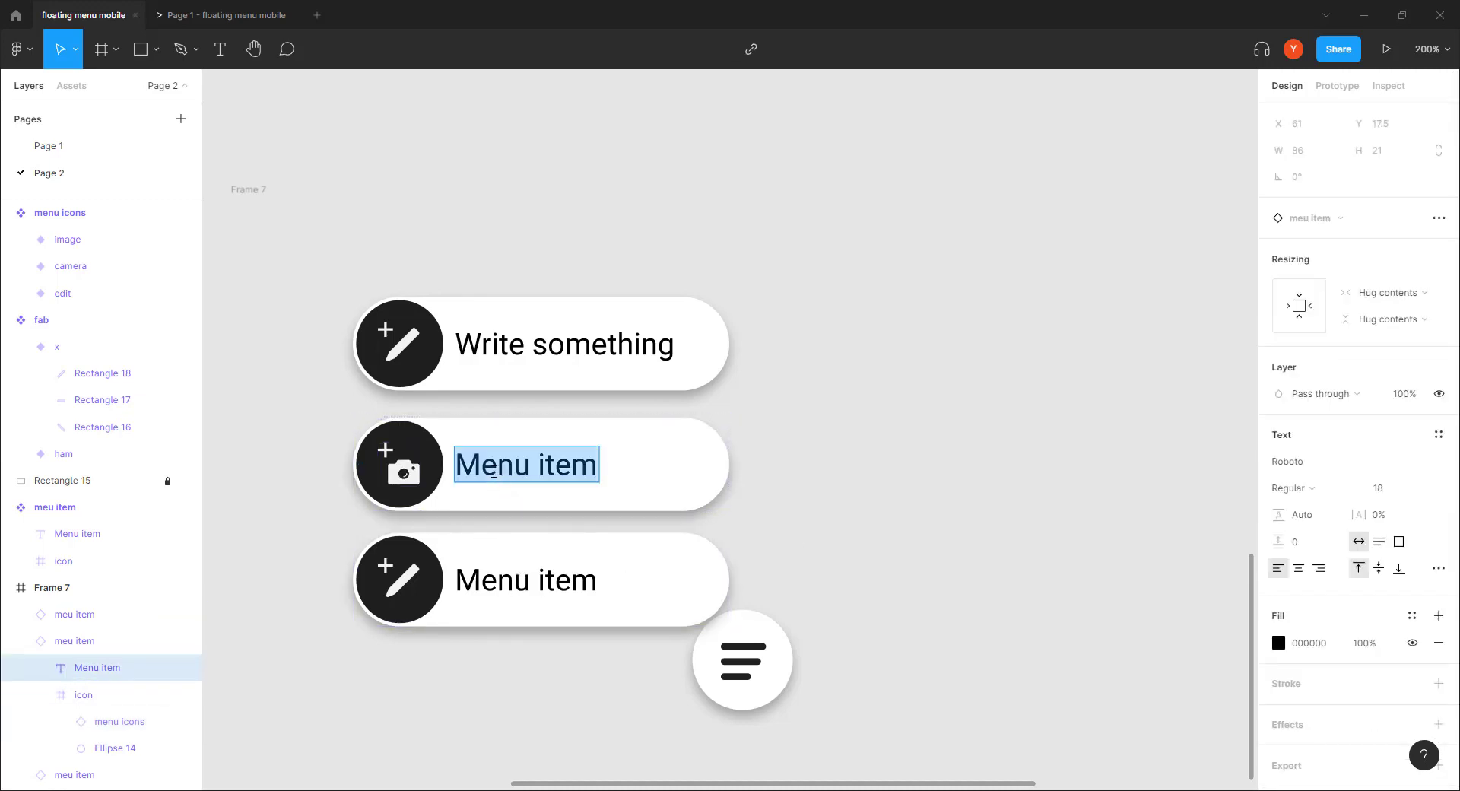
text(Ta)
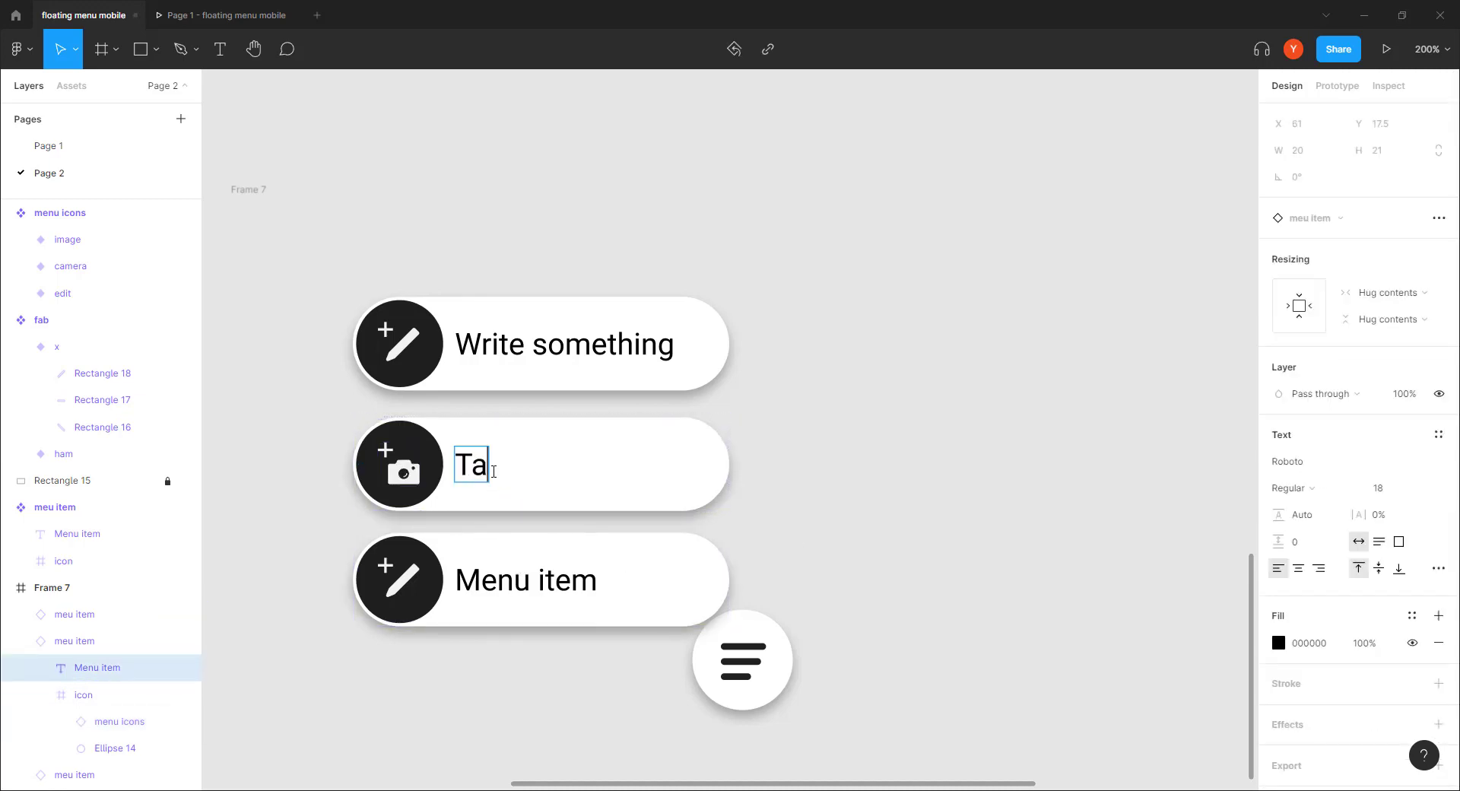
text(ke an)
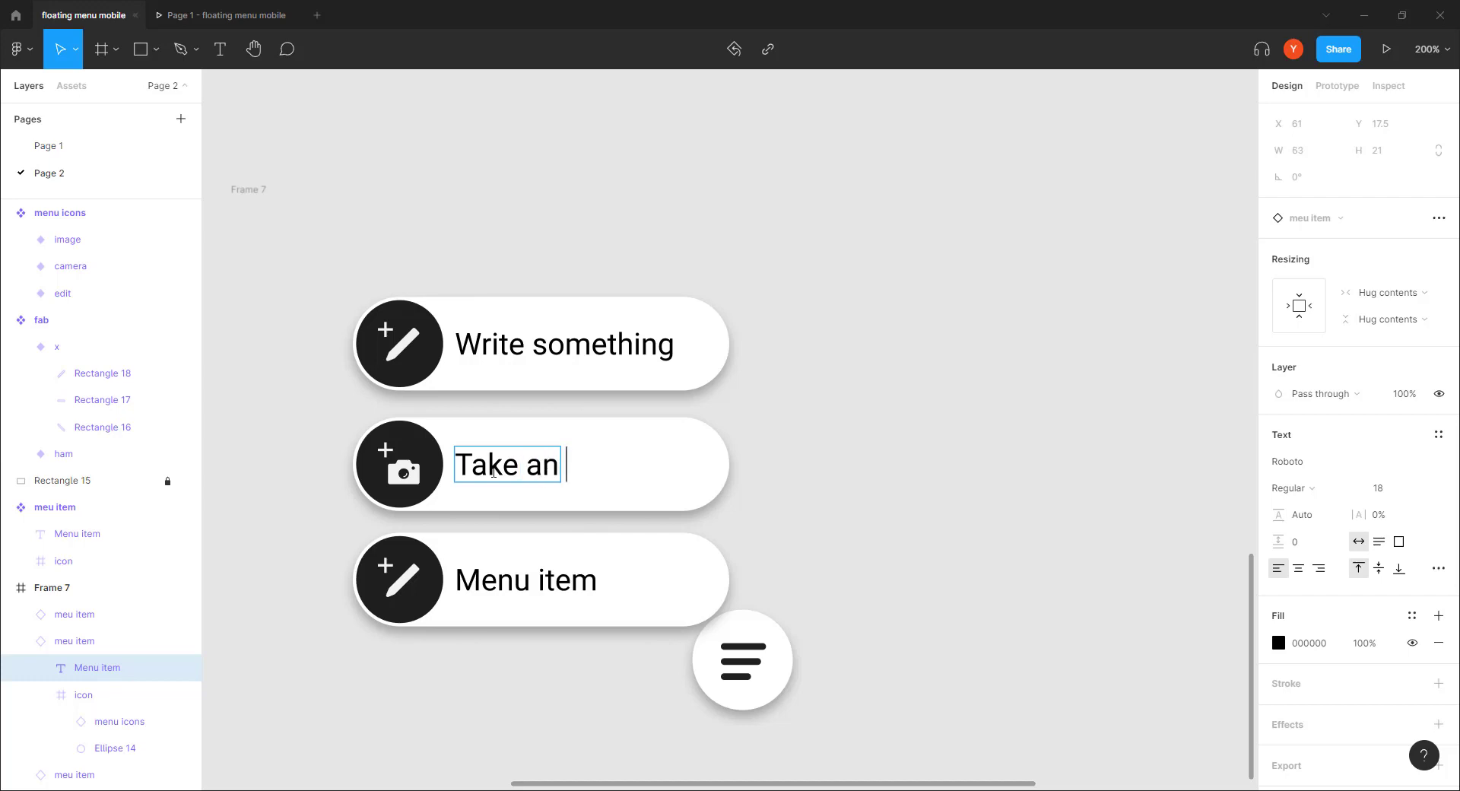
key(BackSpace)
key(BackSpace)
text(photo)
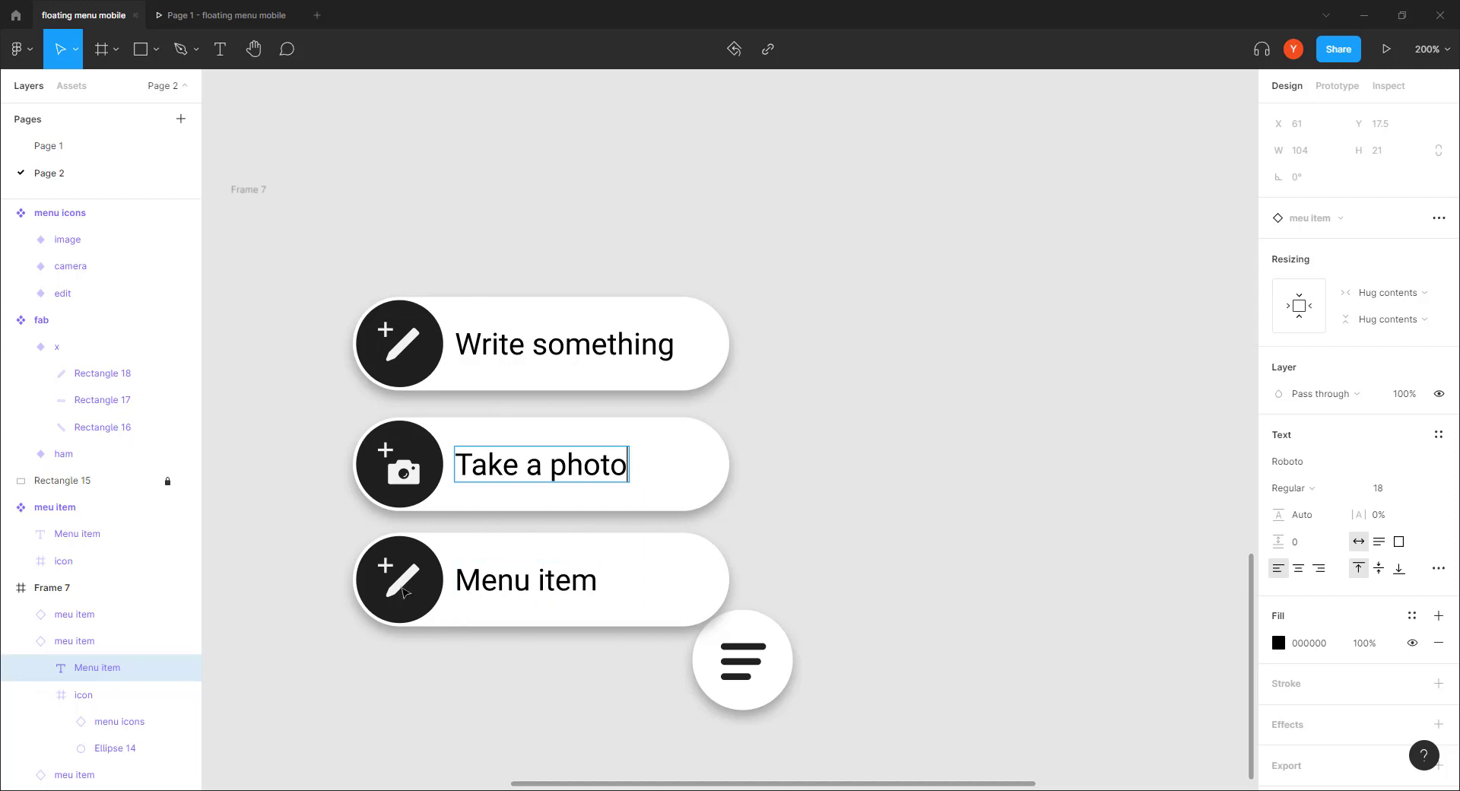
Step: Switch the icon in the lowest menu item to the image variant
click(404, 592)
double_click(404, 592)
double_click(404, 592)
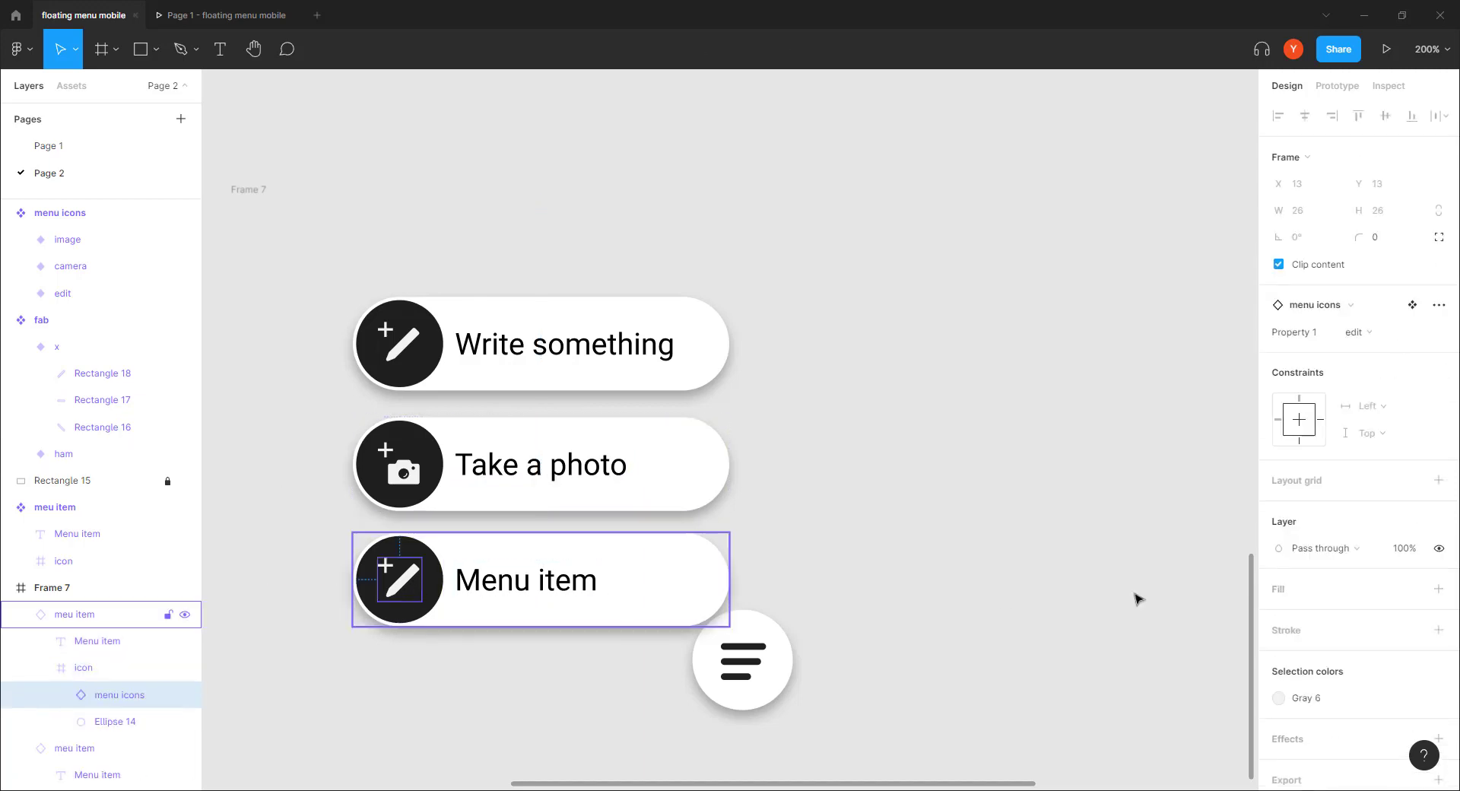
click(1359, 333)
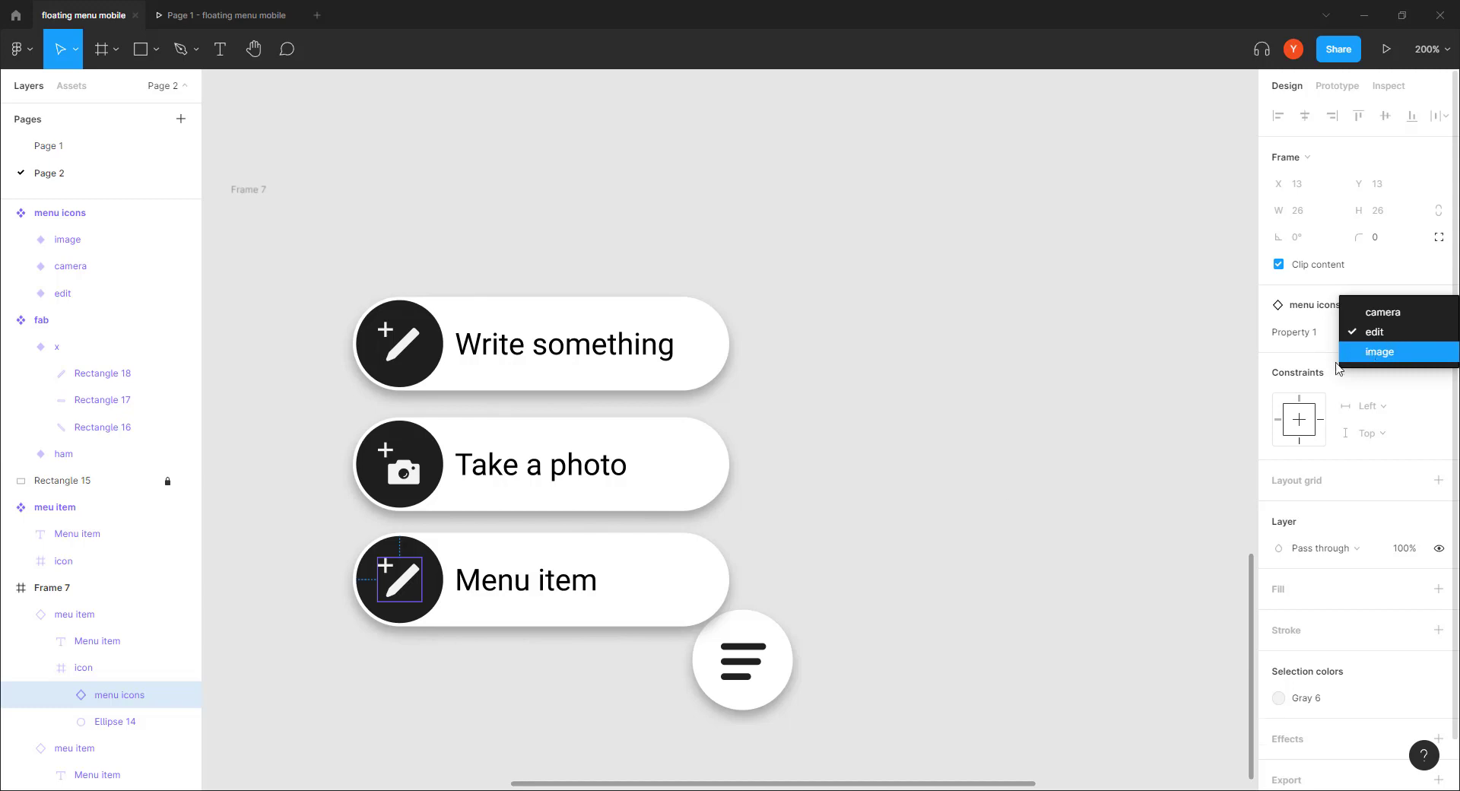
click(1354, 352)
Step: Change the lowest menu item's label to "From your gallery"
click(516, 586)
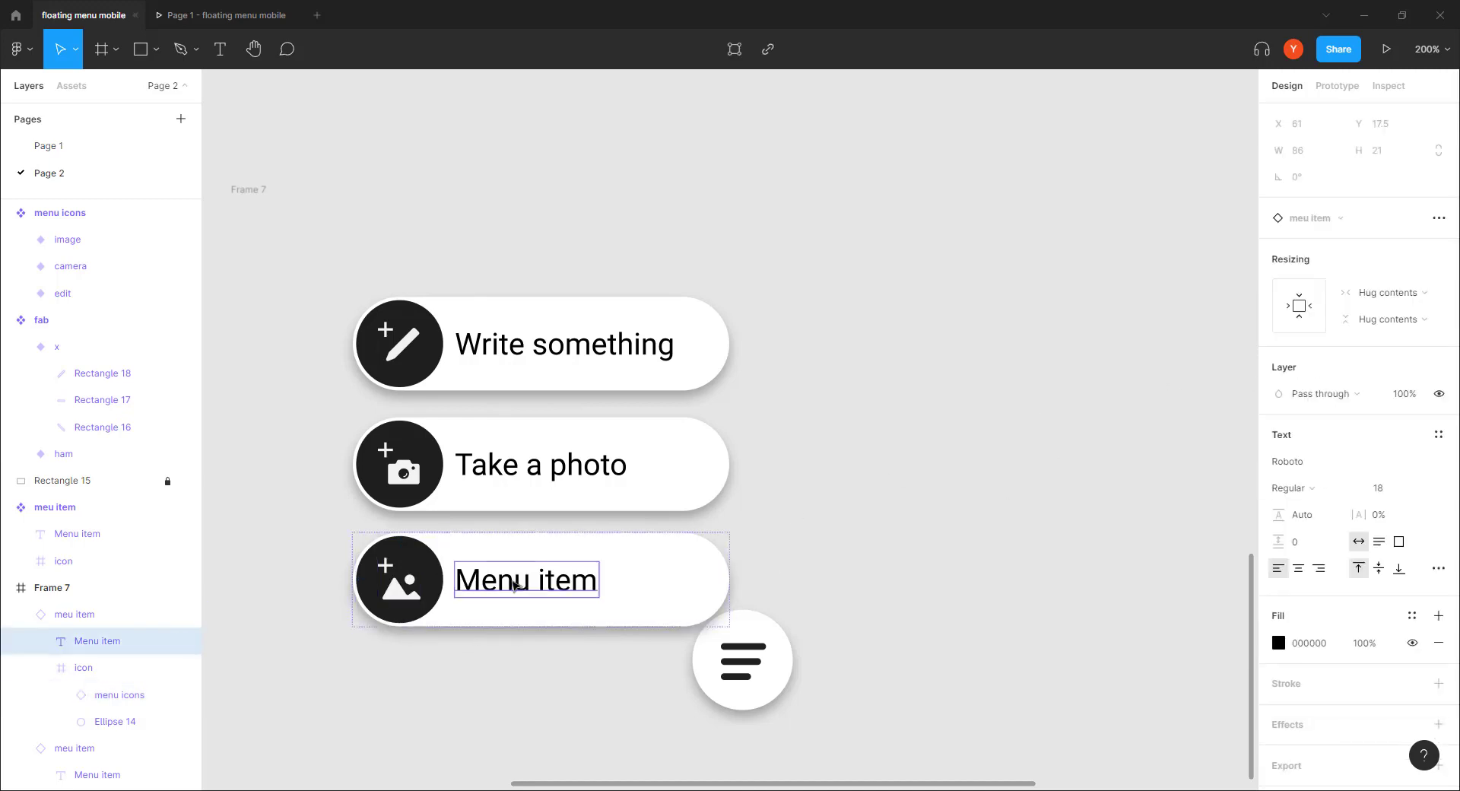
double_click(514, 584)
text(From your )
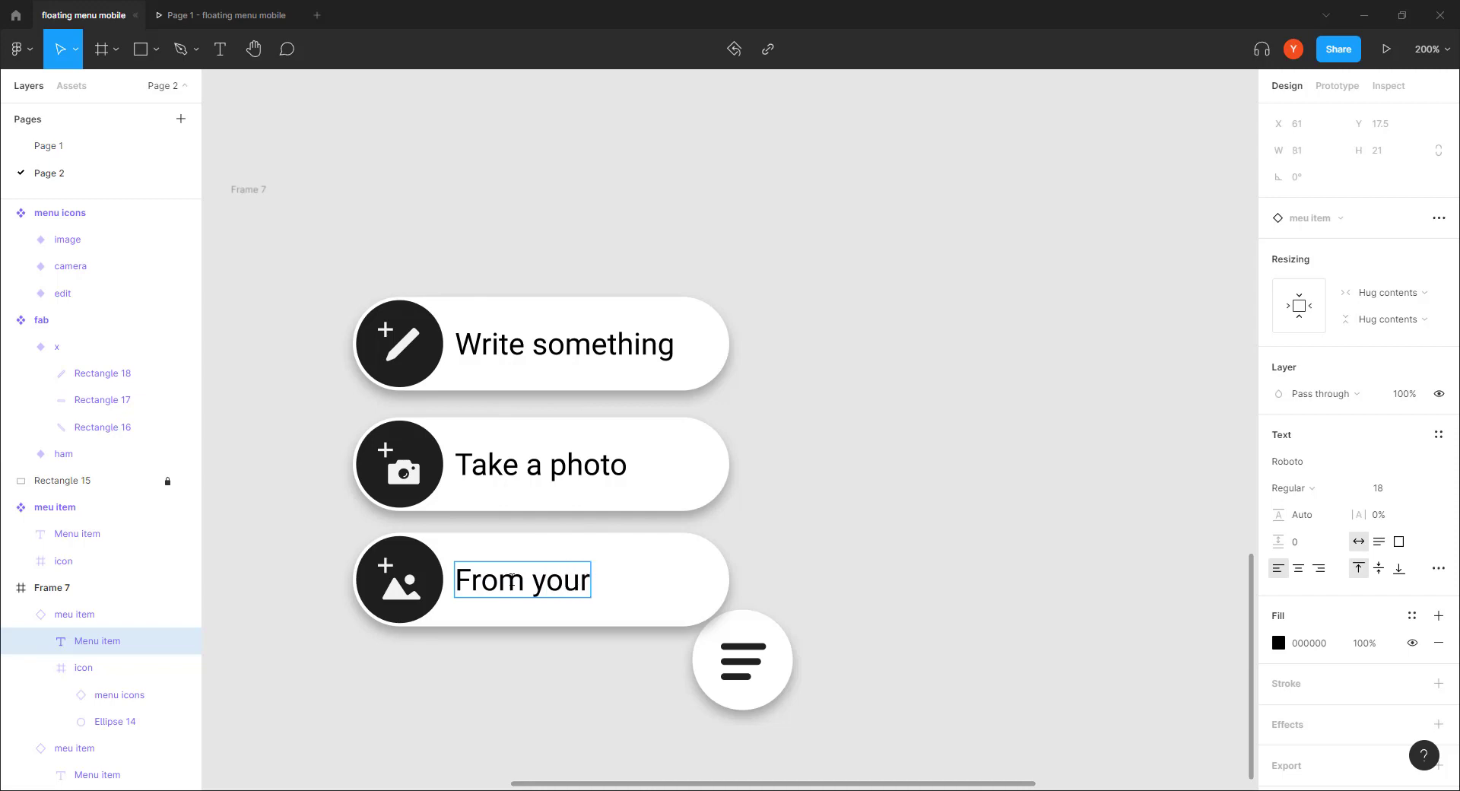
text(galler)
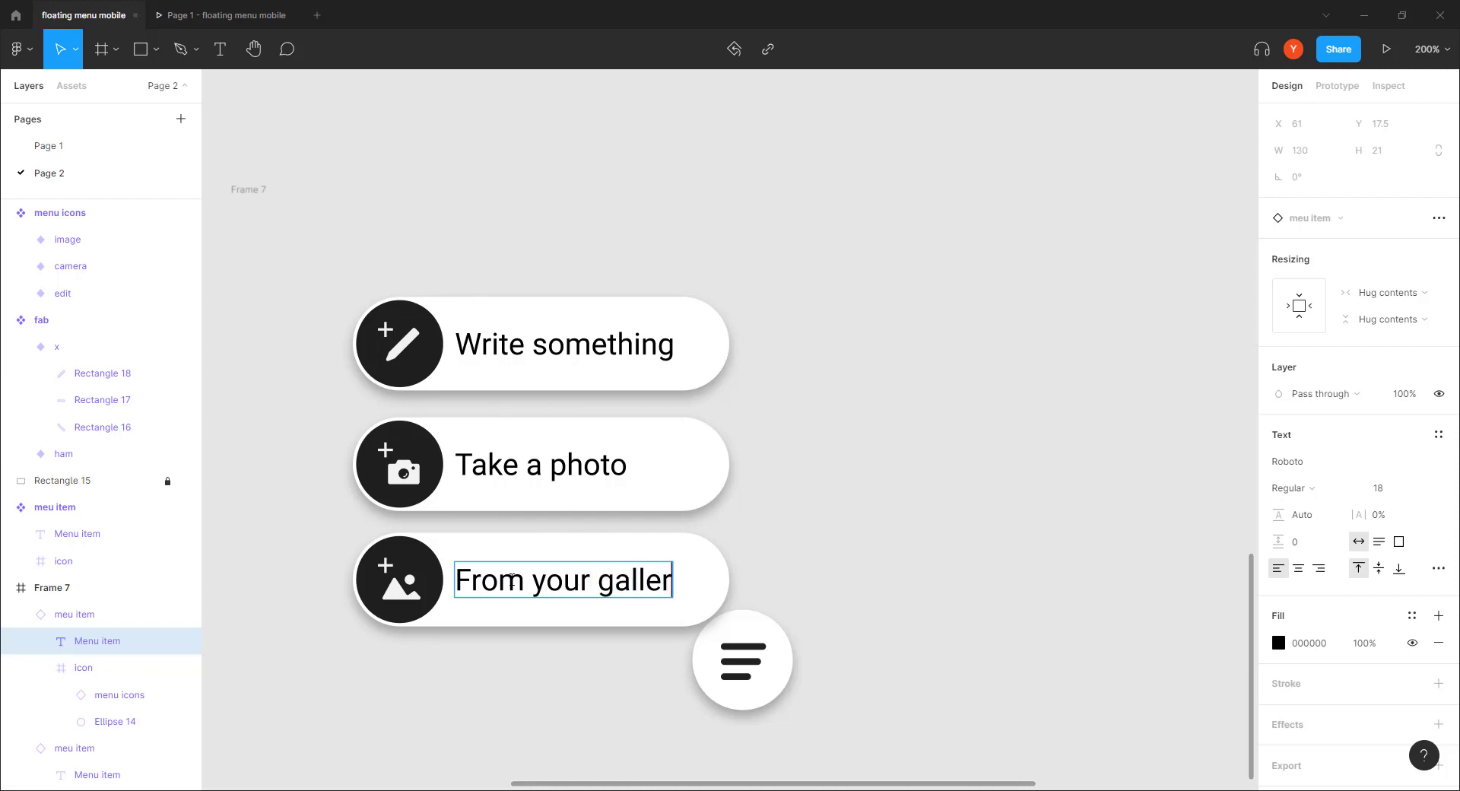
text(y)
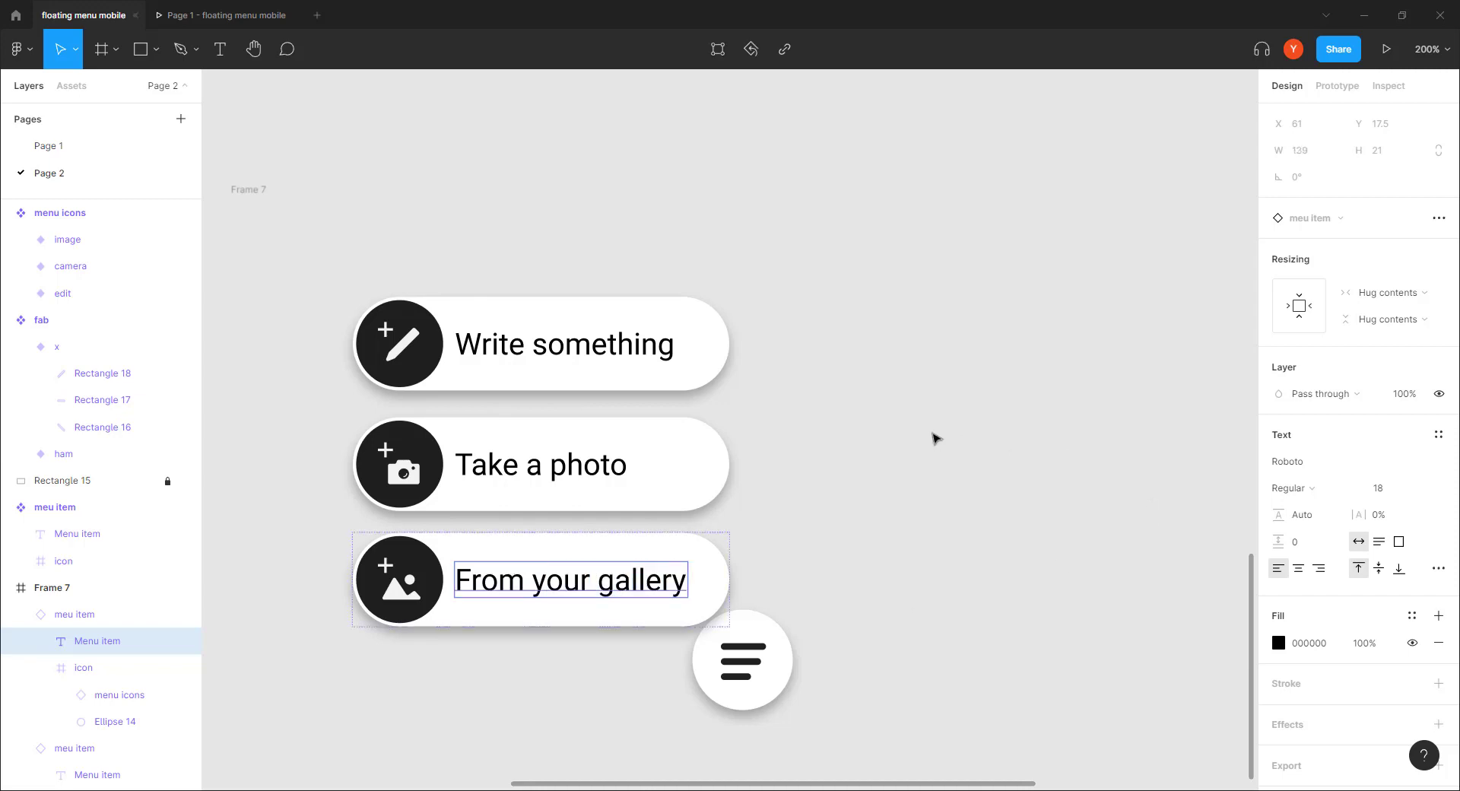
click(934, 438)
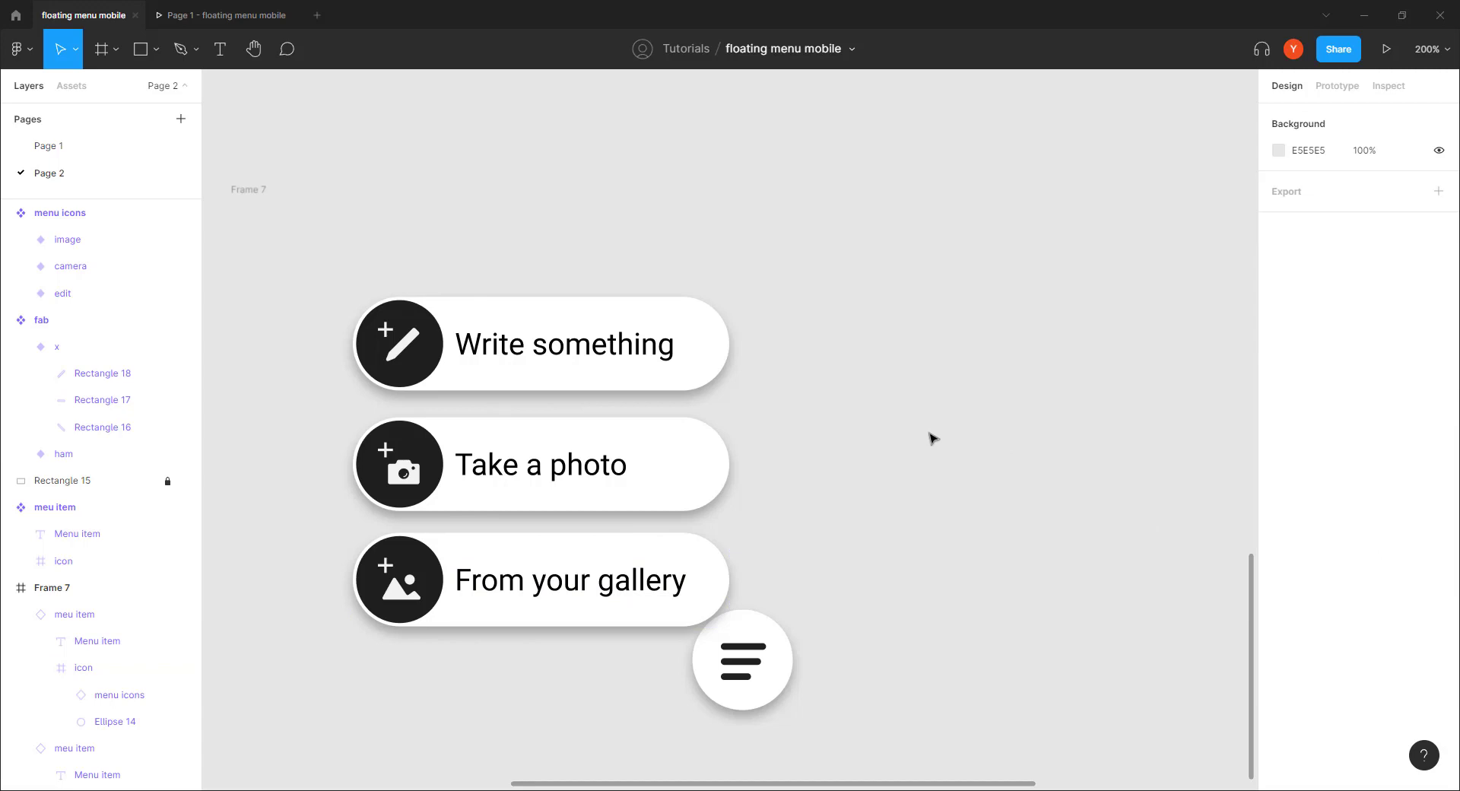
Step: Move the three menu items together to X 86, clear above the fab
key(shift+0)
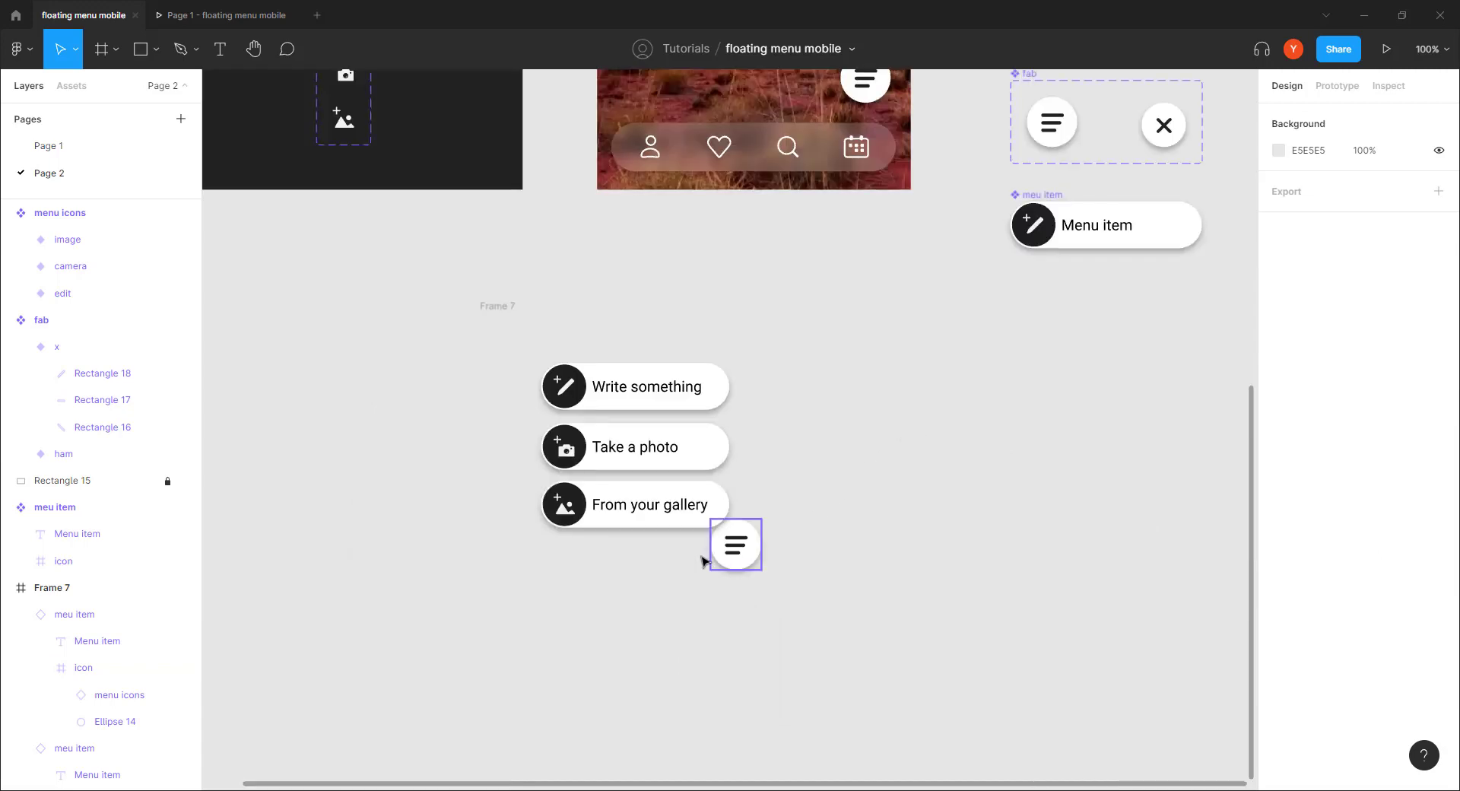
click(648, 509)
shift+click(638, 457)
shift+click(639, 382)
drag(623, 500, 646, 466)
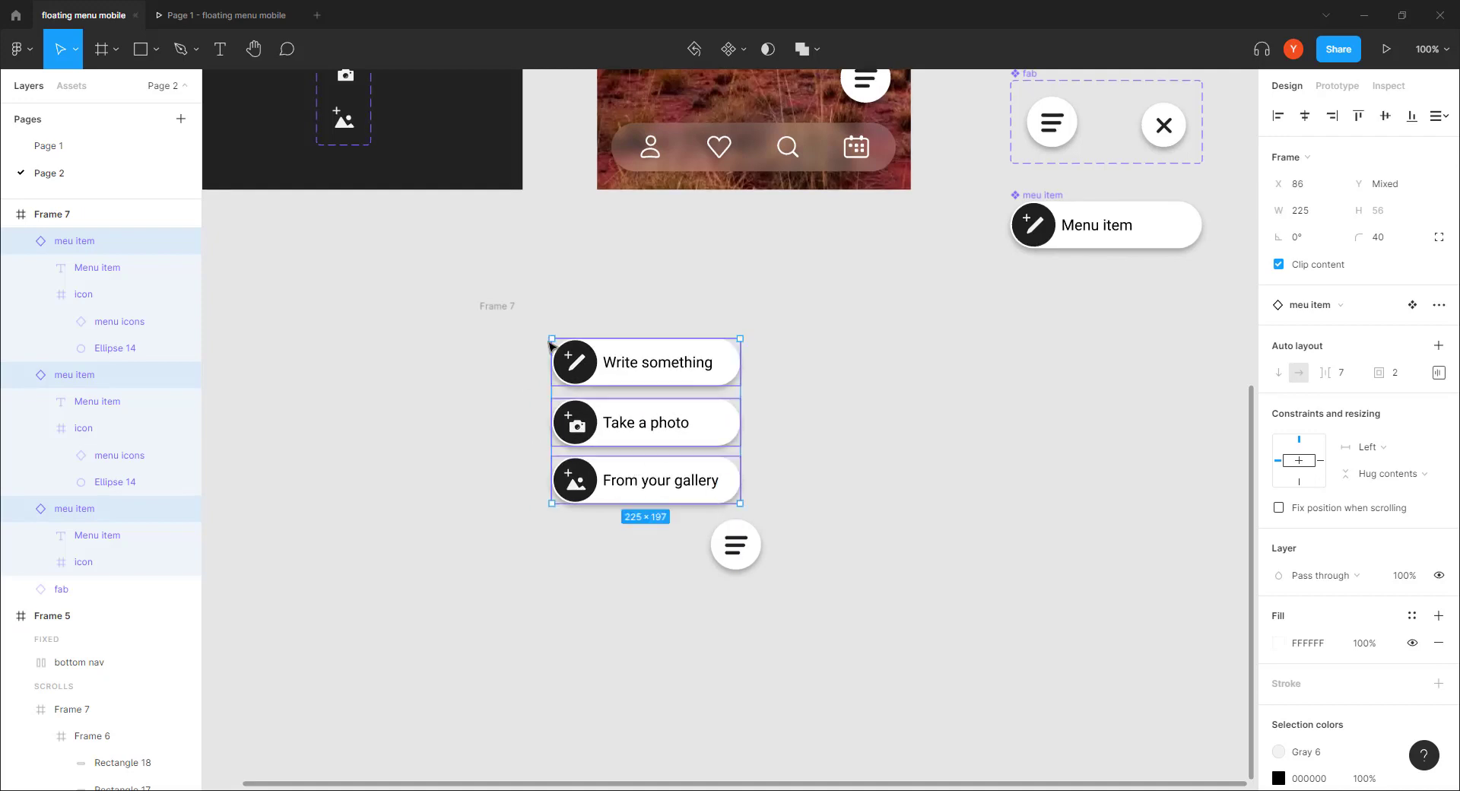
Step: Shift the "Take a photo" menu item horizontally to X 68, keeping its height at Y 103
click(745, 432)
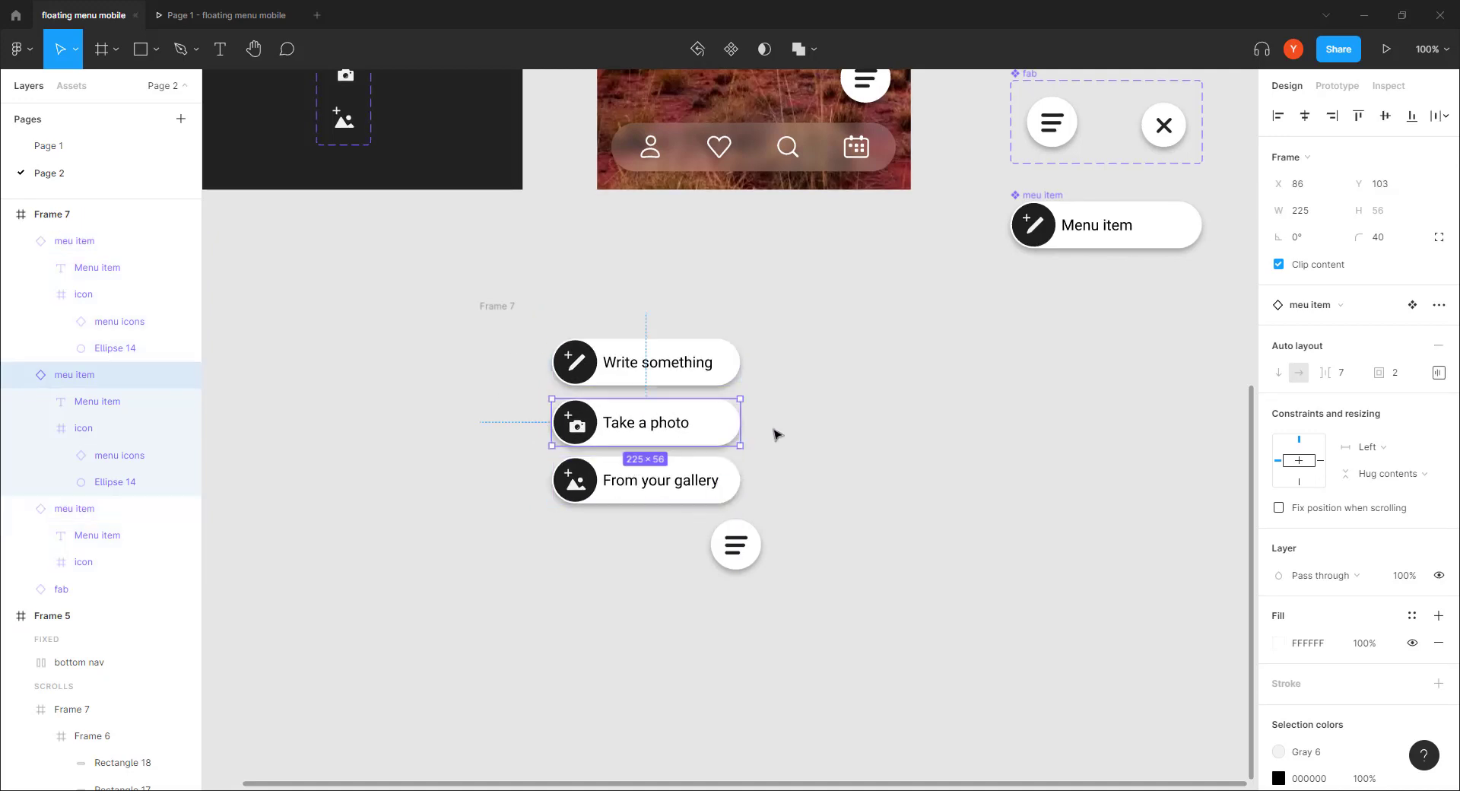
drag(661, 432, 646, 431)
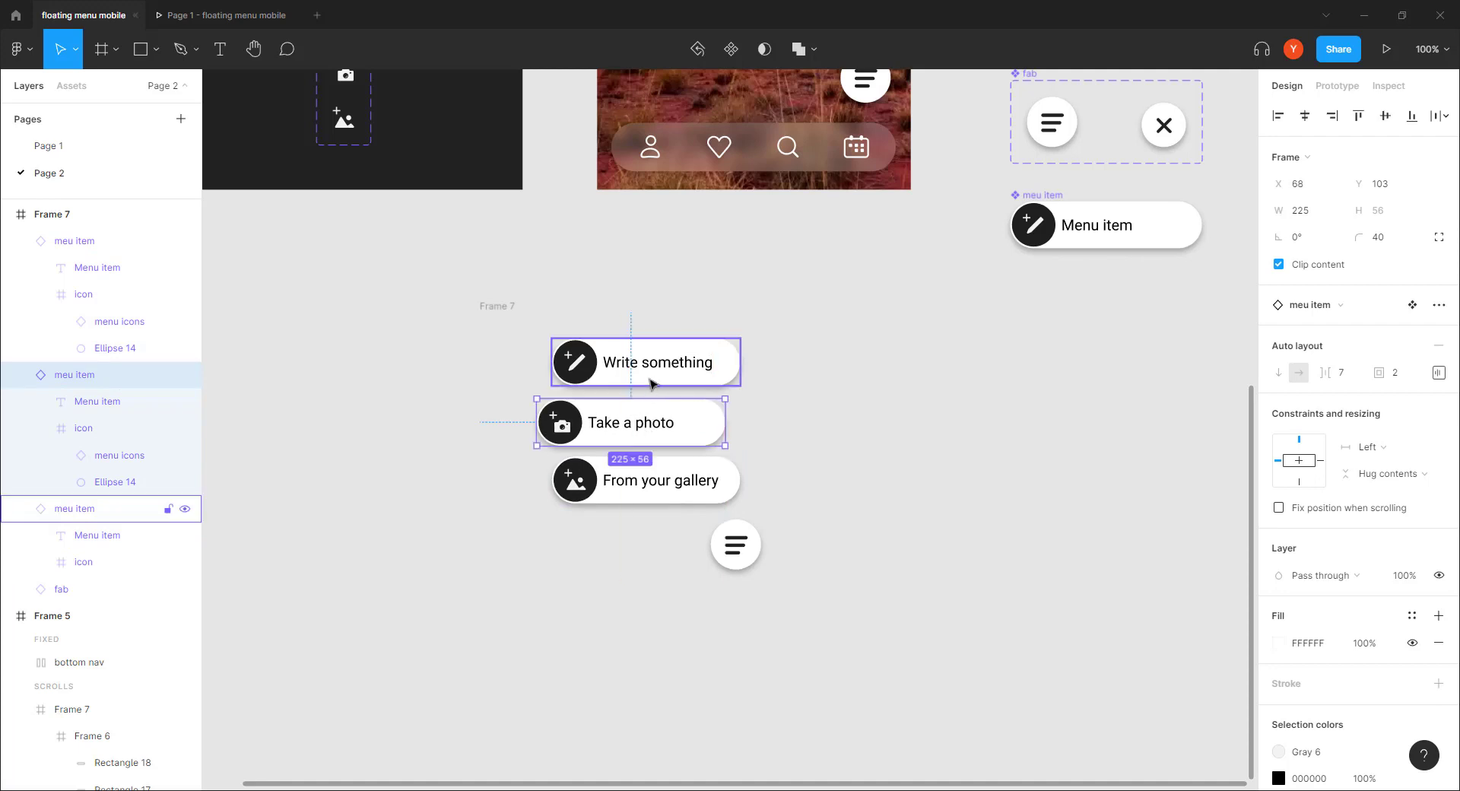
shift+click(650, 378)
drag(649, 378, 622, 376)
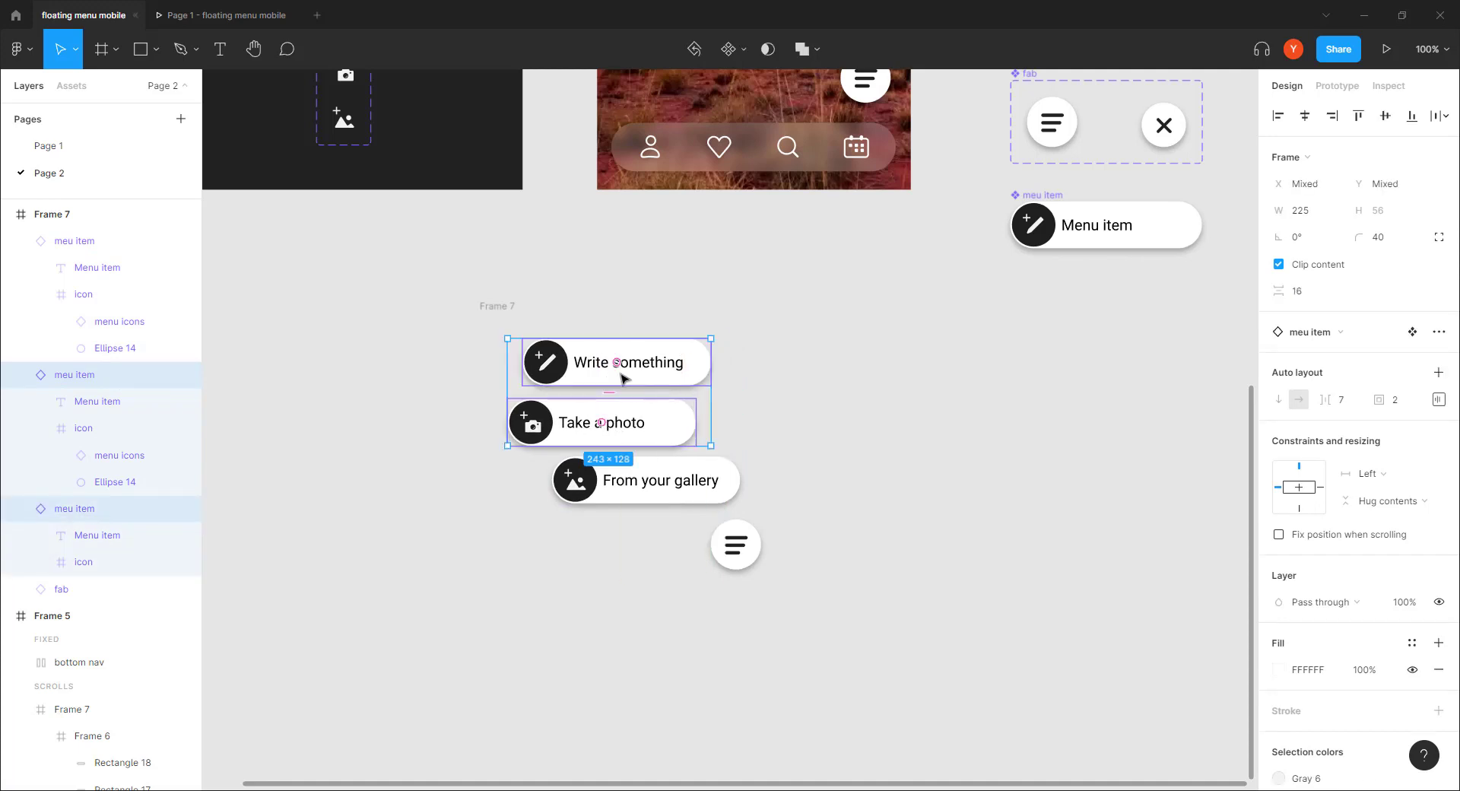
key(ctrl+z)
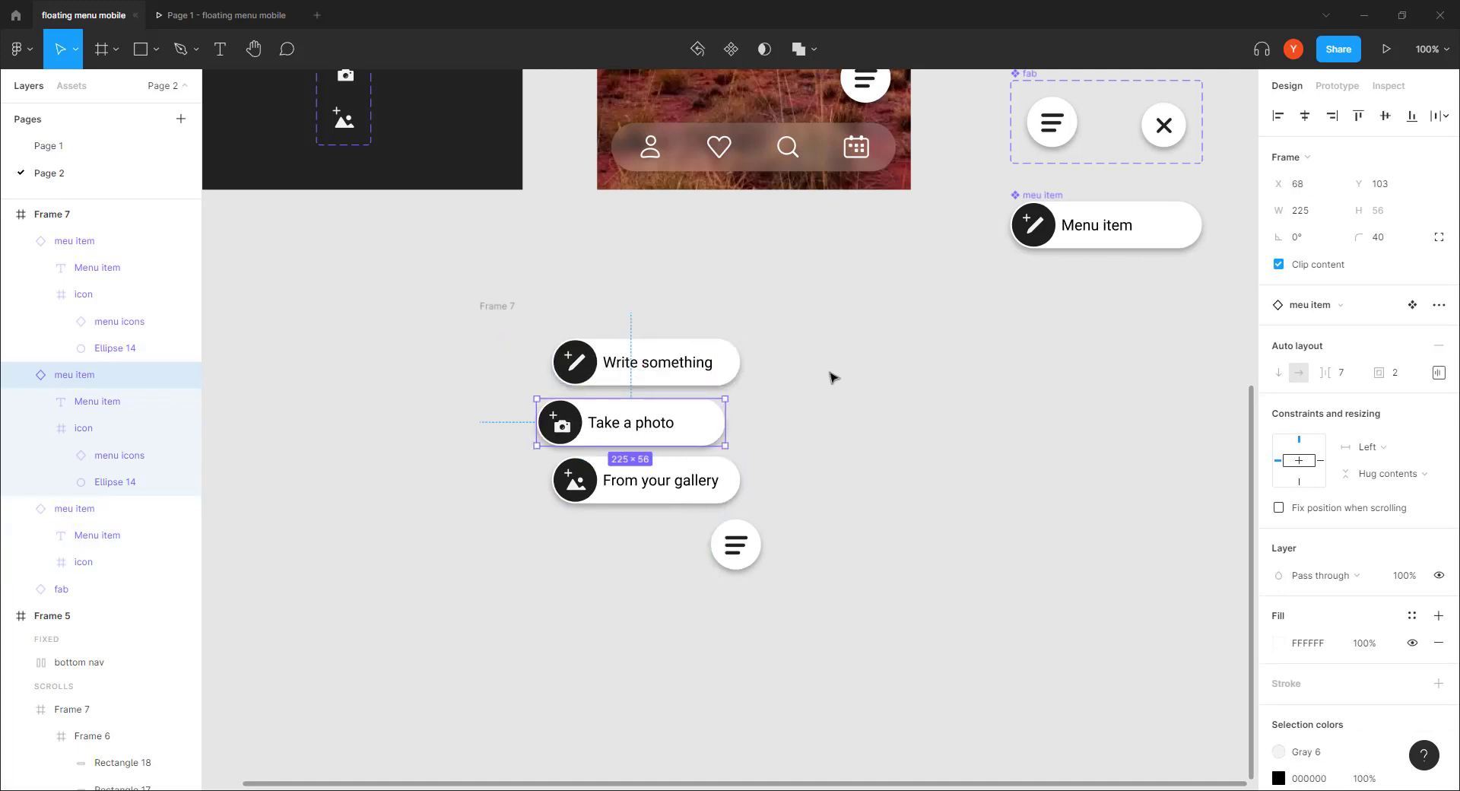
Step: Shift the "Write something" menu item horizontally to X 51 to continue the staggered arrangement
click(784, 377)
drag(645, 368, 615, 369)
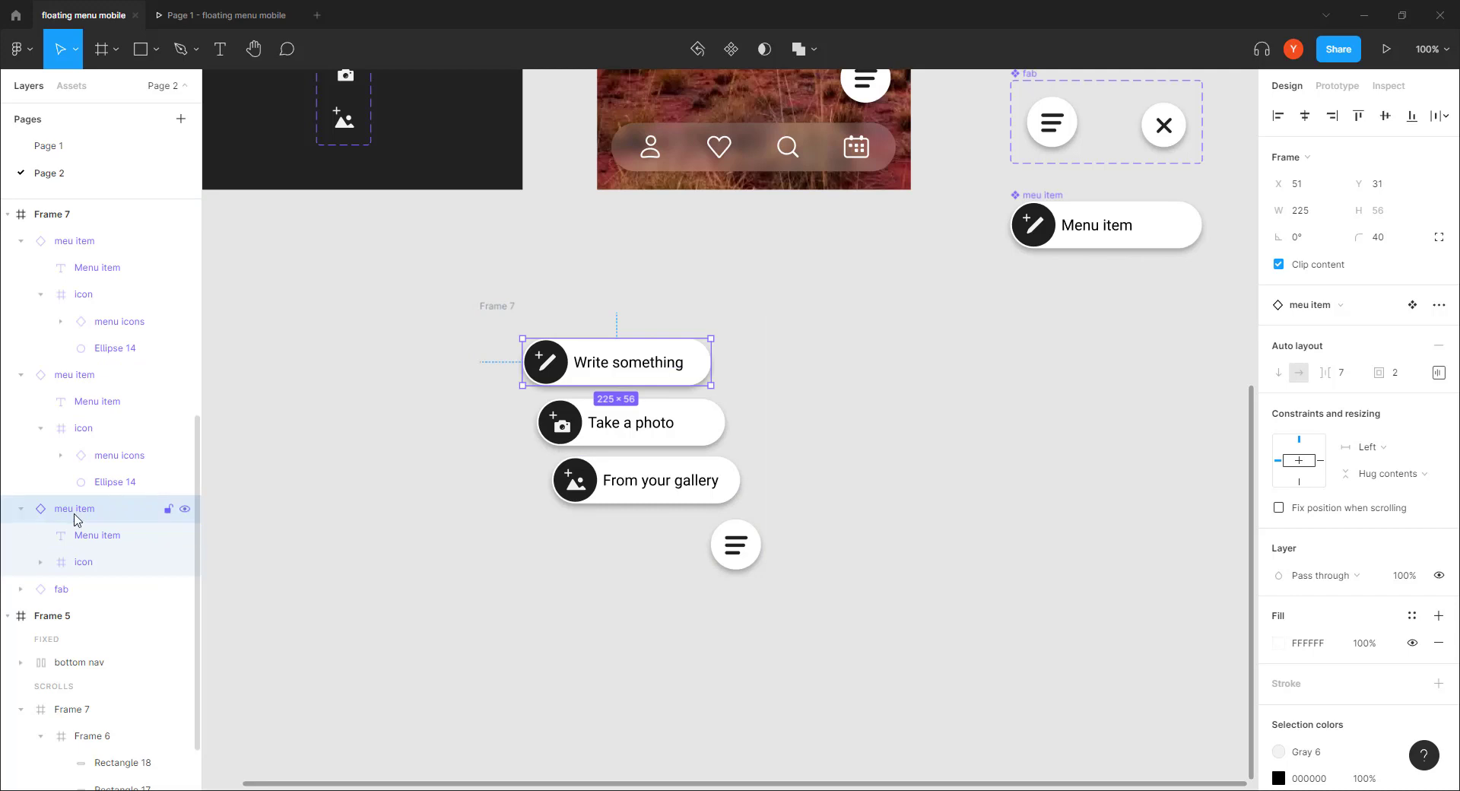
click(437, 377)
Step: Rename Frame 7, which holds the three menu items and the fab, as "menu animation / collapsed"
click(482, 307)
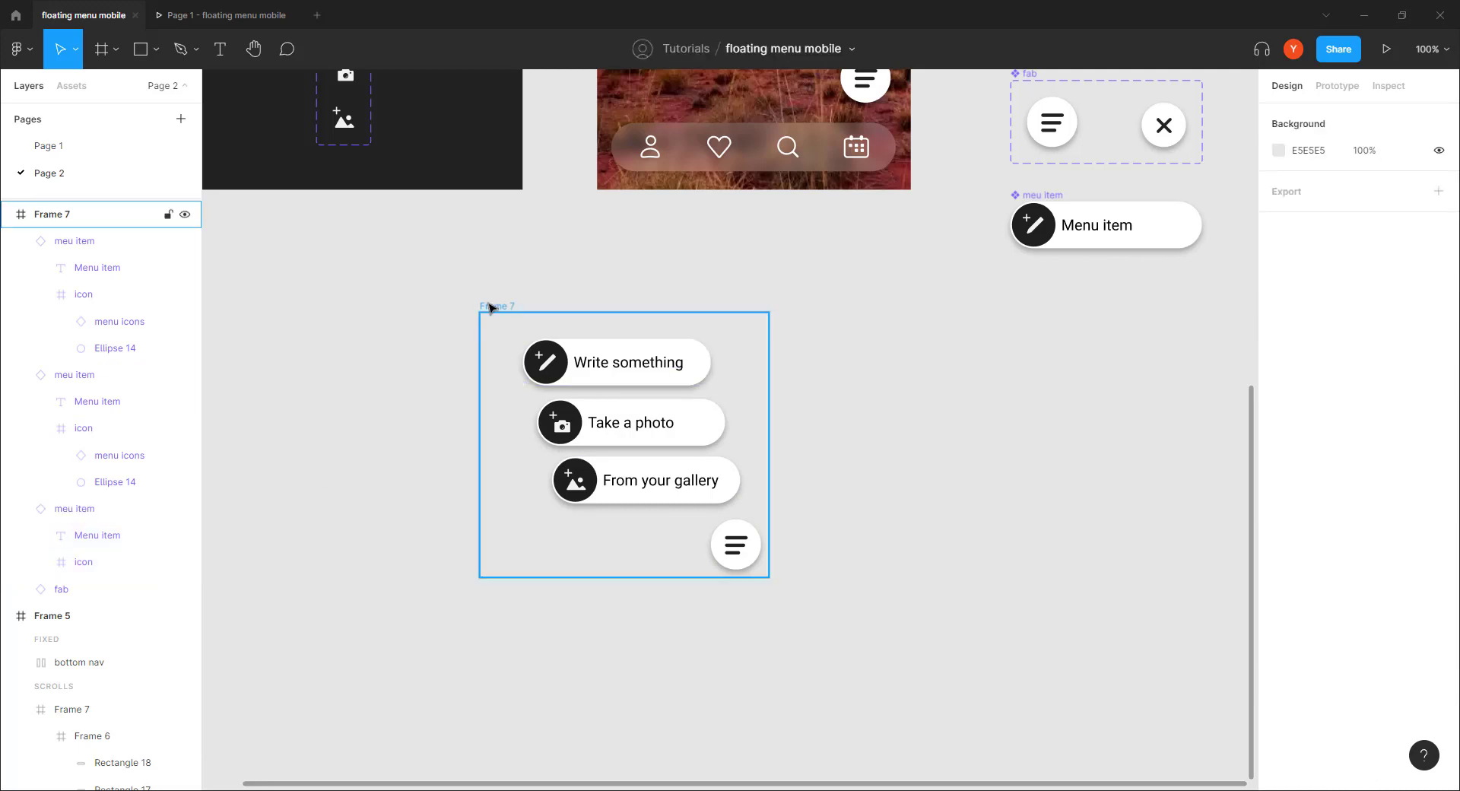
key(ctrl+r)
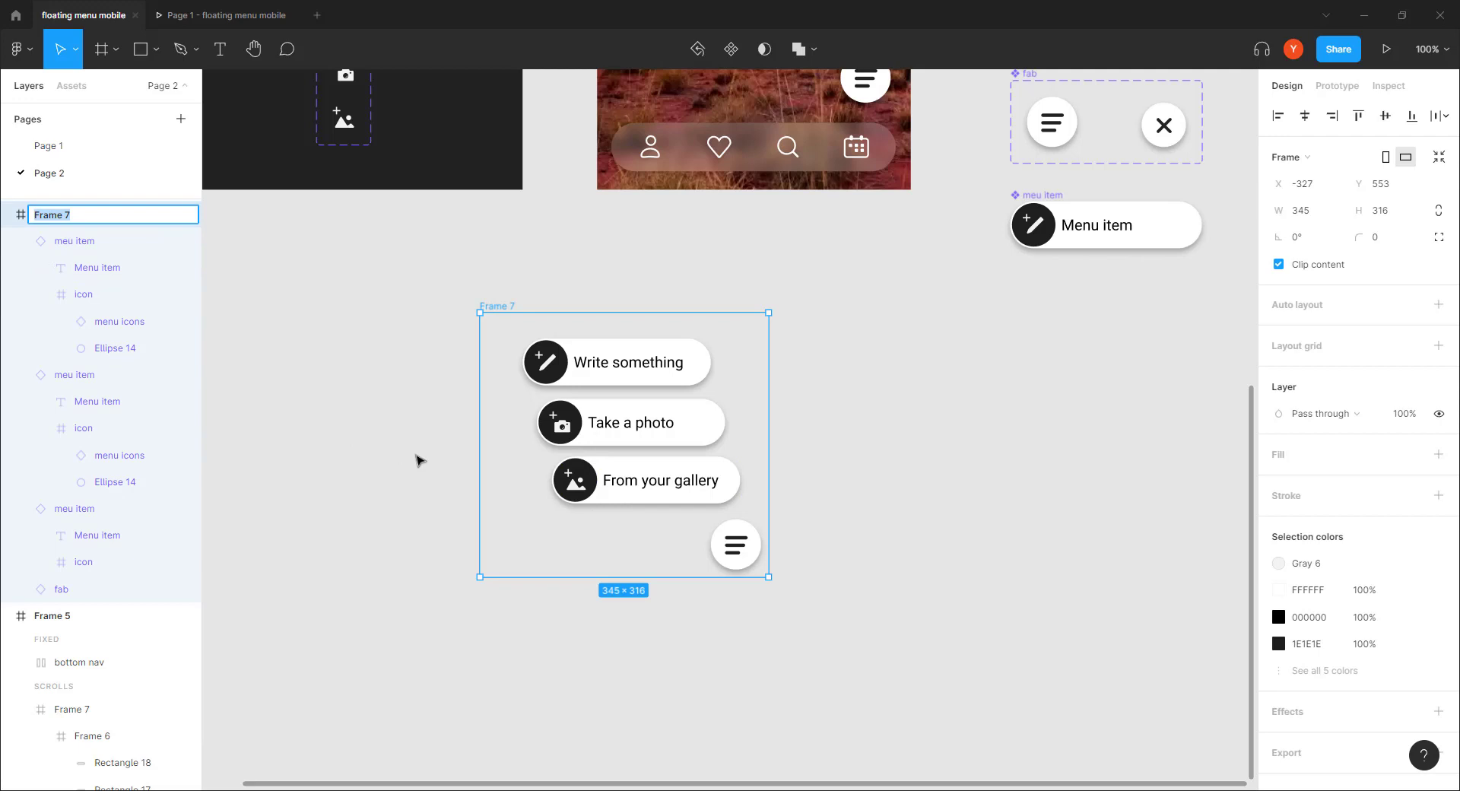
text(M)
key(Return)
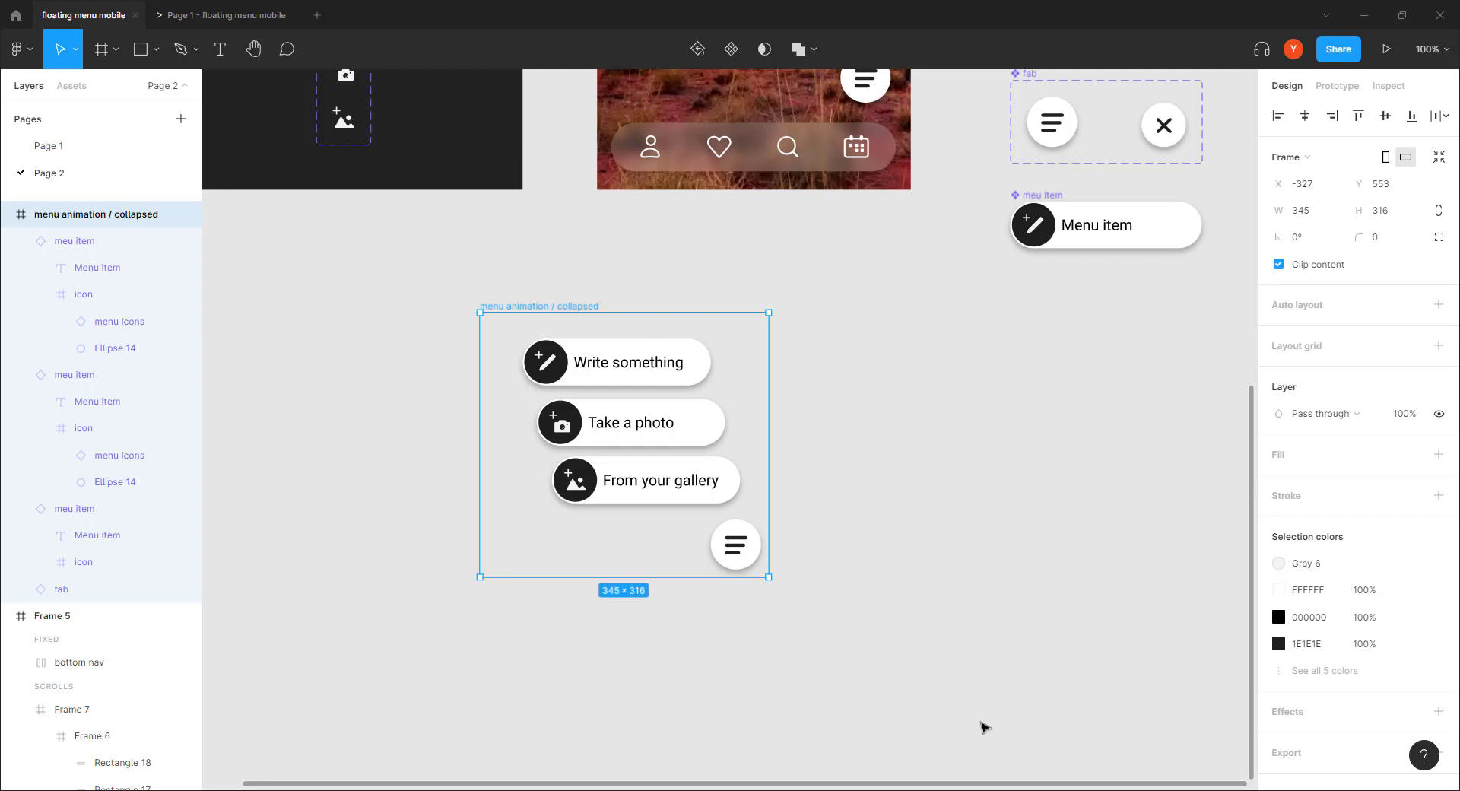
Step: Move the menu animation frame below the menu item component to X 279, Y 604, and place a duplicate beside it at X -124
key(ctrl+minus)
drag(831, 596, 788, 645)
key(ctrl+plus)
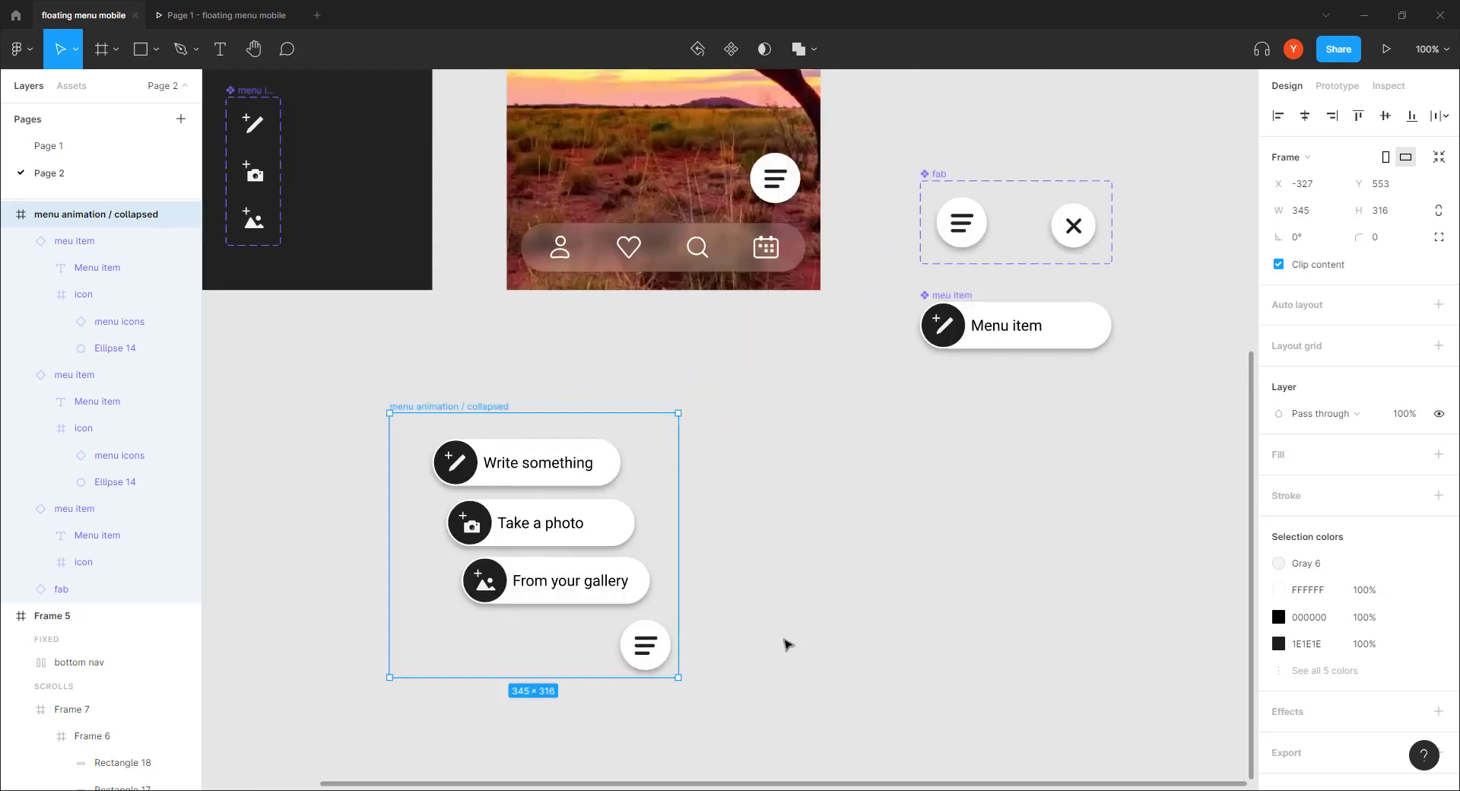
click(505, 590)
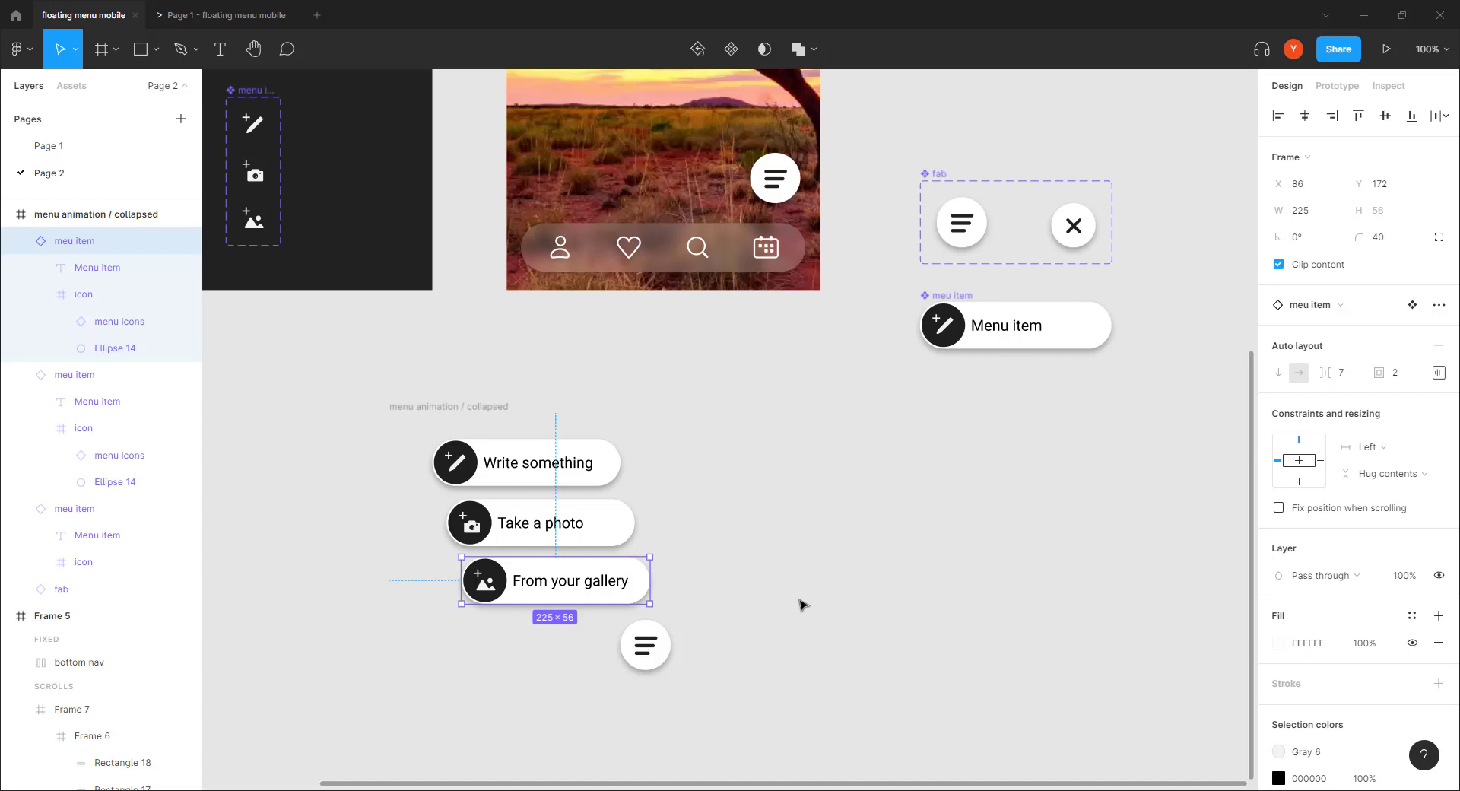
drag(437, 411, 945, 453)
scroll(854, 362, down, 3)
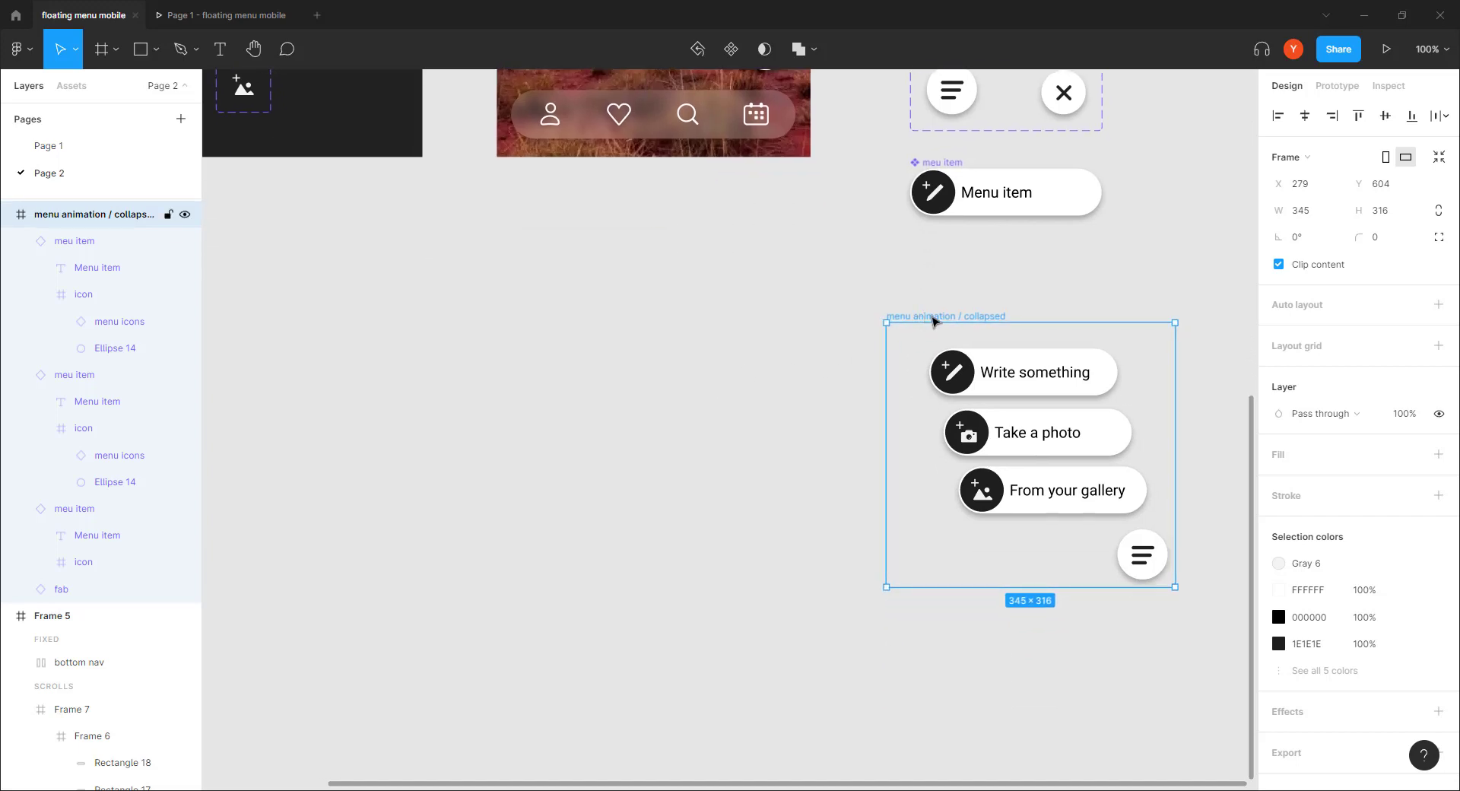
drag(935, 320, 597, 317)
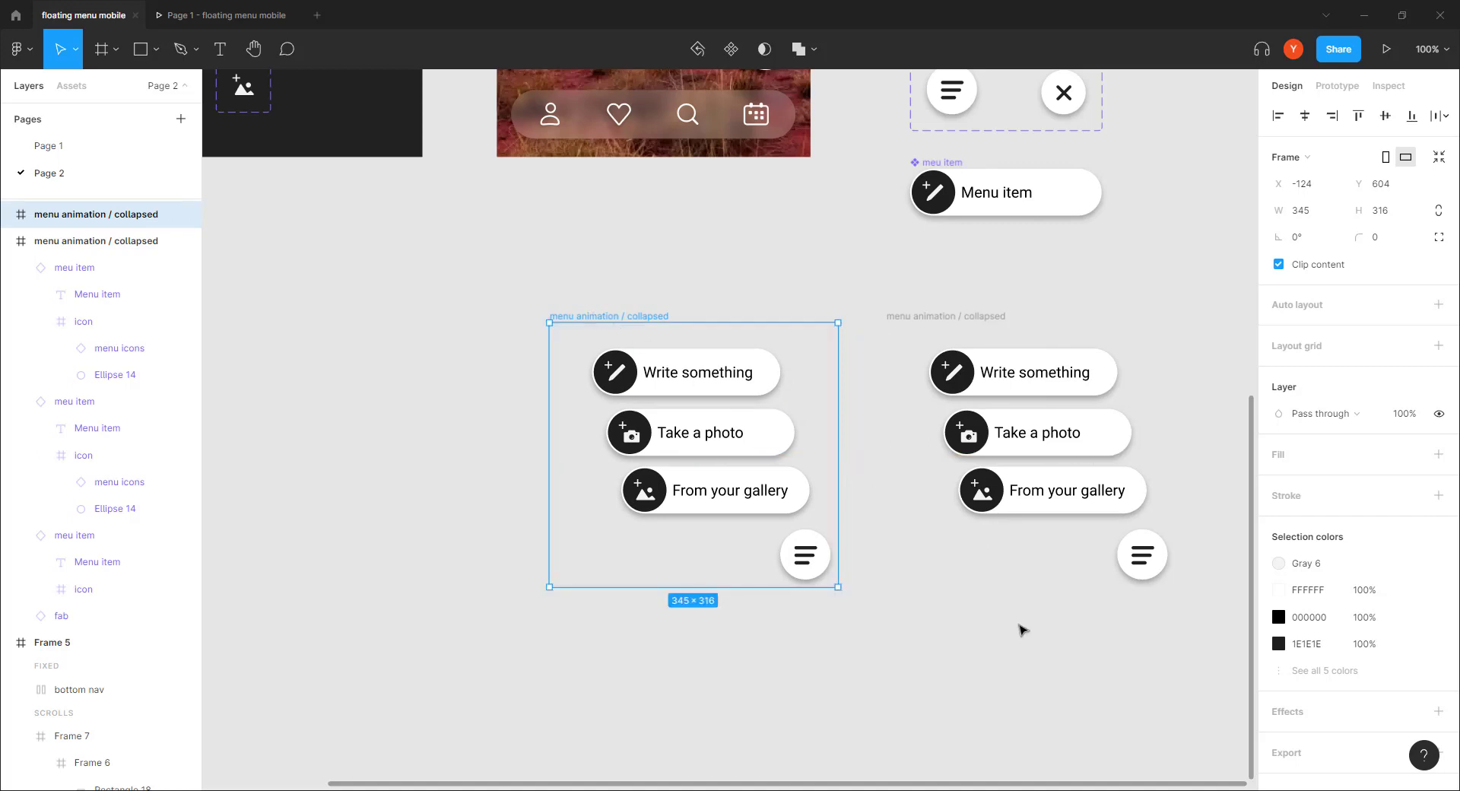
double_click(134, 216)
double_click(137, 216)
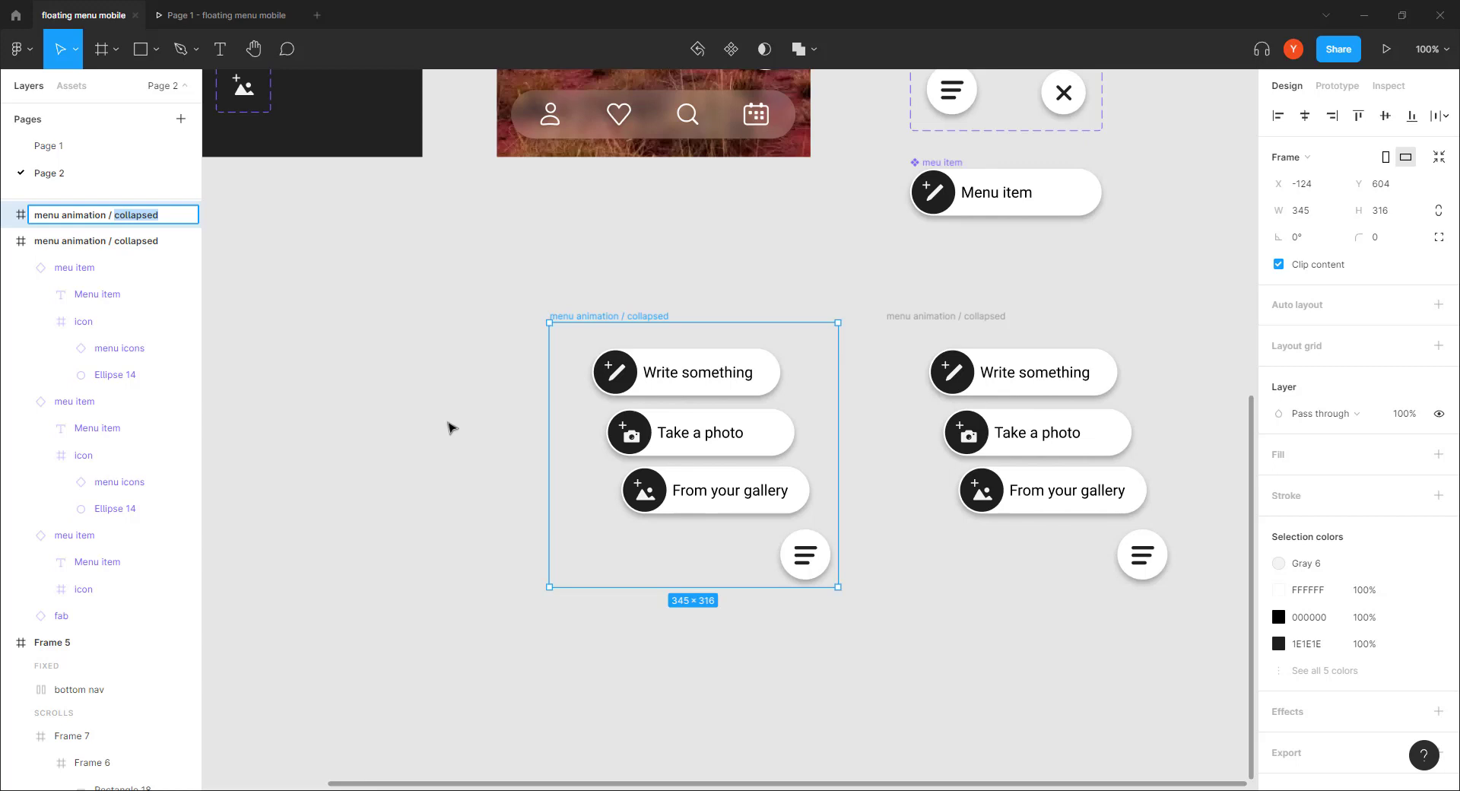
click(455, 451)
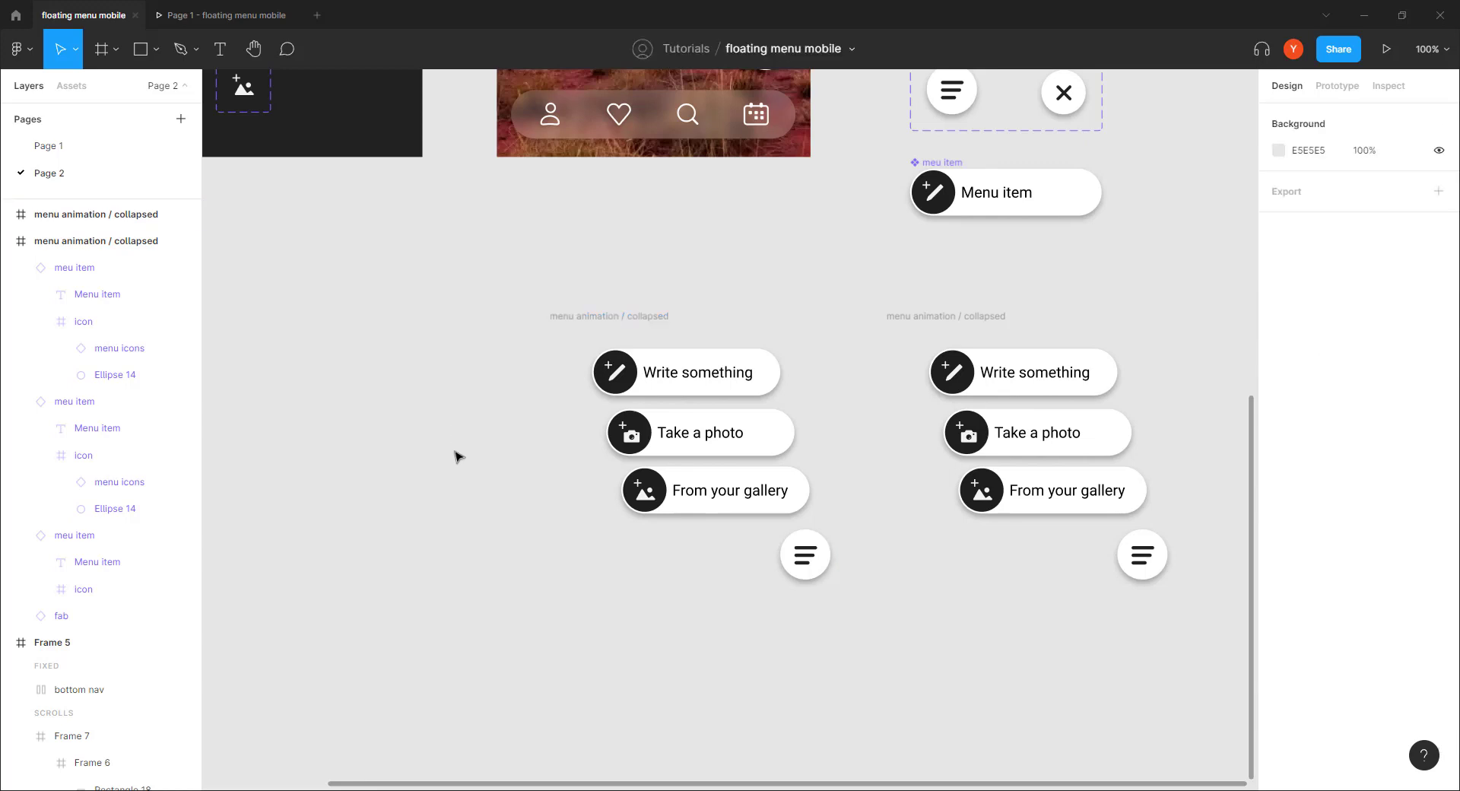
Step: Move the duplicated menu animation frame farther away from the original, to X -938, Y 604
key(ctrl+minus)
scroll(606, 458, left, 1)
drag(710, 380, 368, 391)
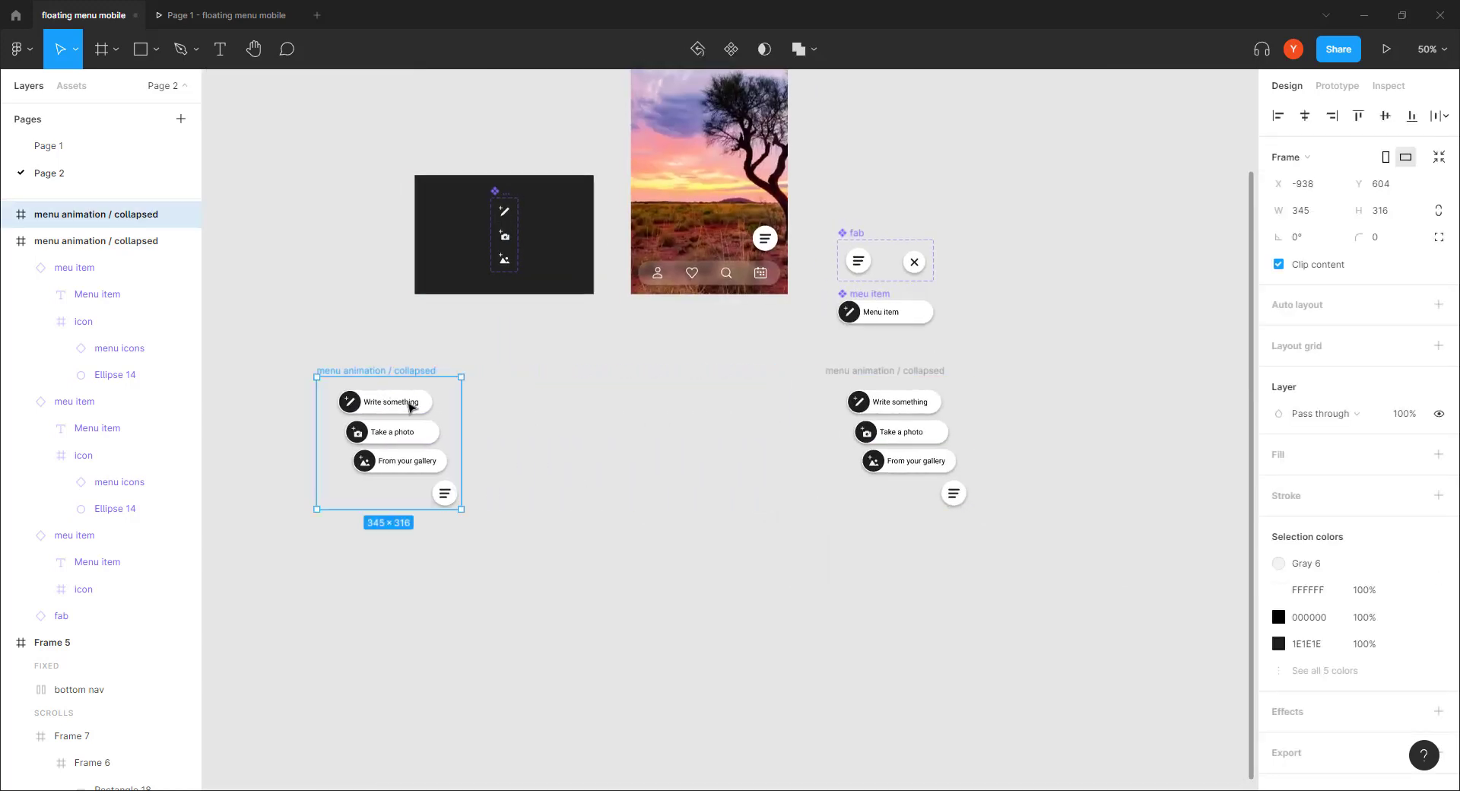
scroll(586, 449, left, 1)
key(shift+0)
scroll(935, 430, left, 5)
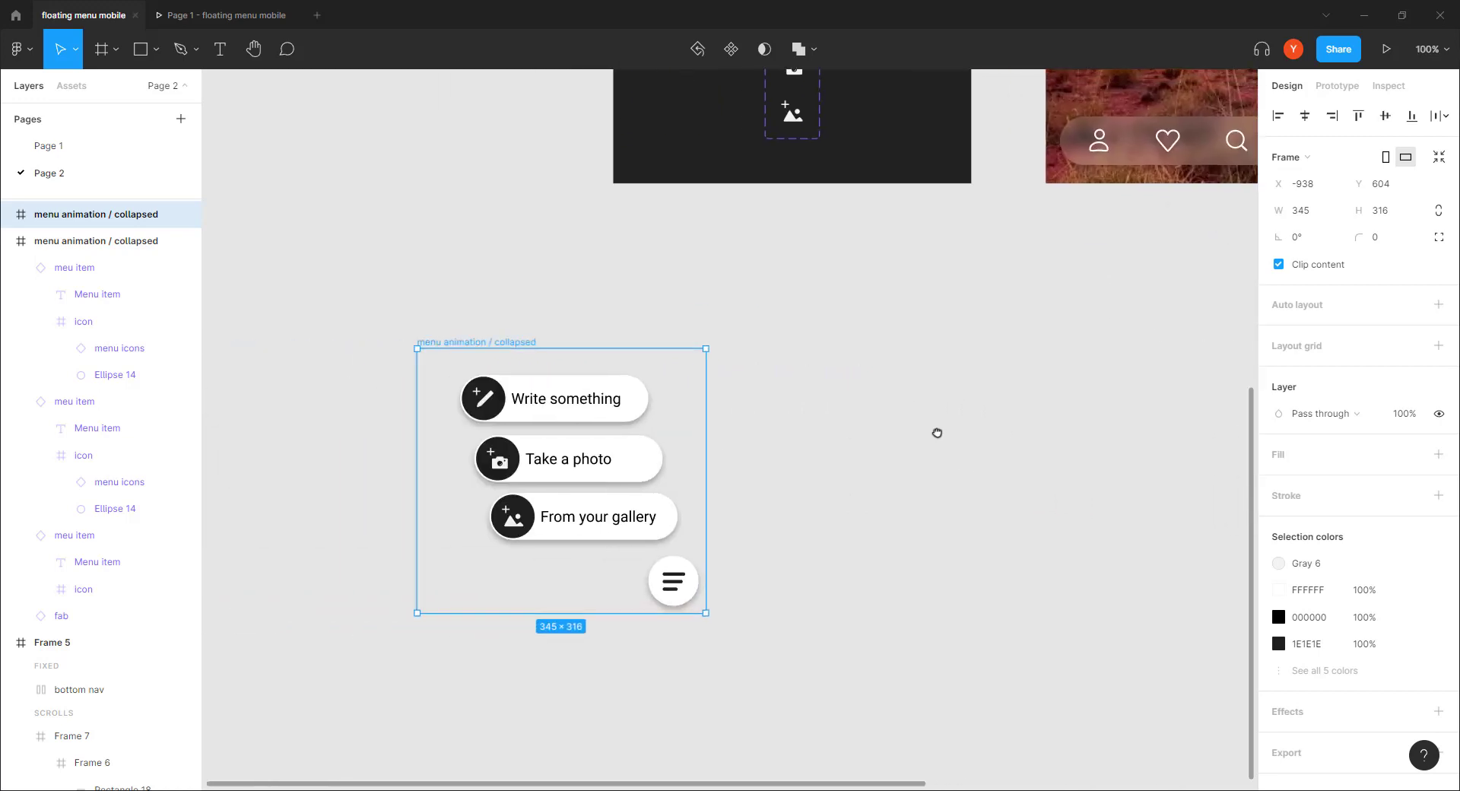
click(565, 408)
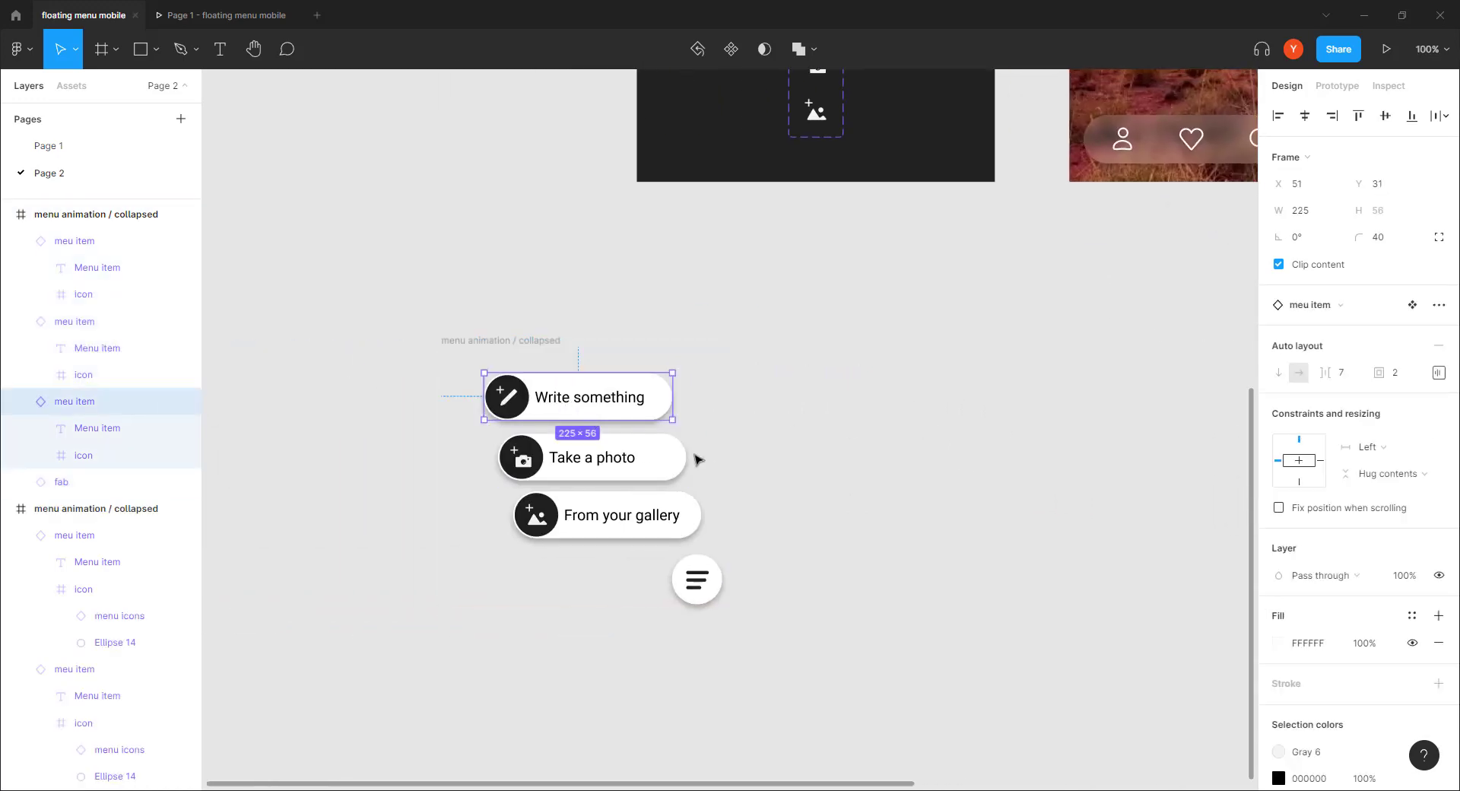
click(449, 340)
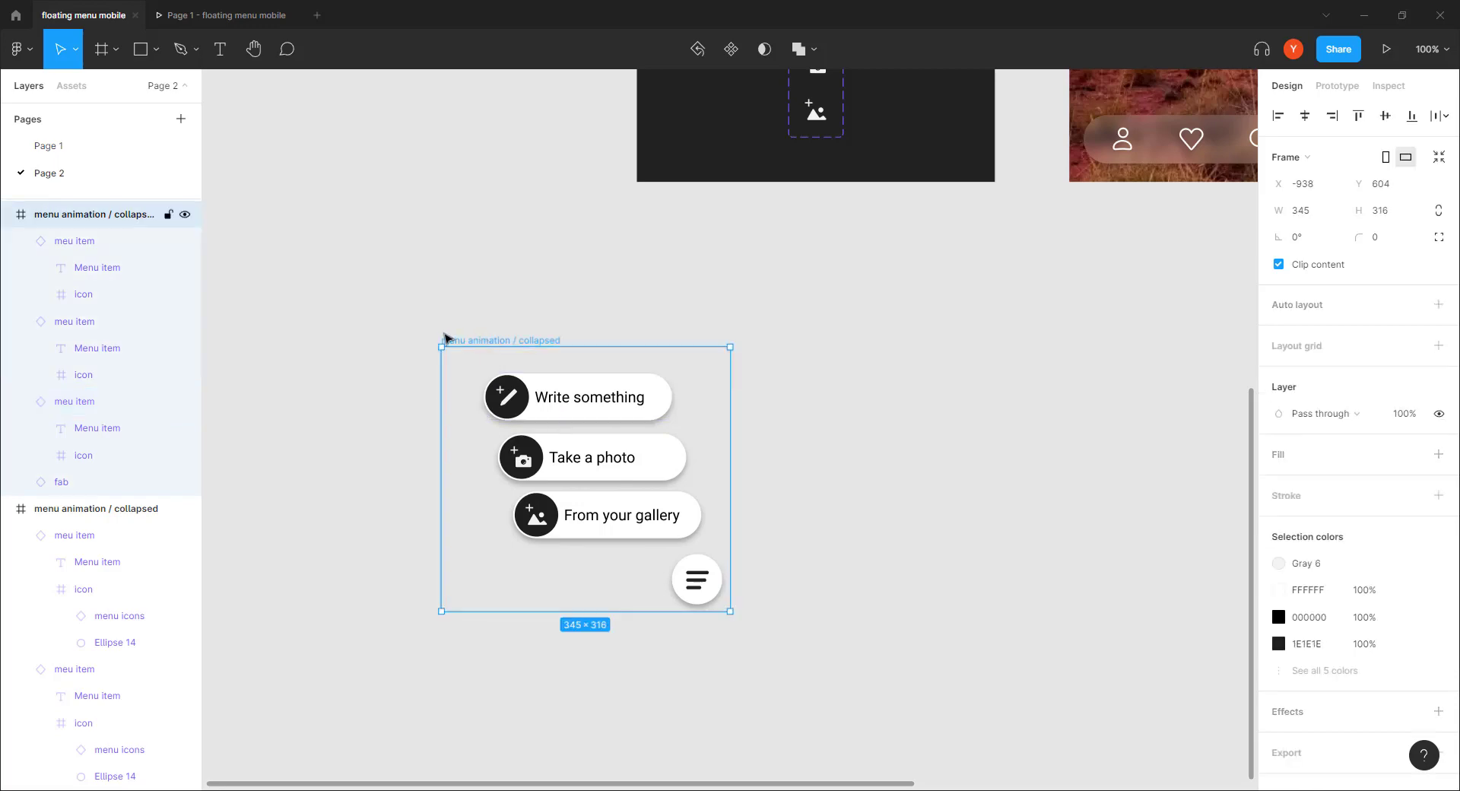
Step: Rename the original frame below the menu item component as "menu animation / expanded"
scroll(737, 365, right, 8)
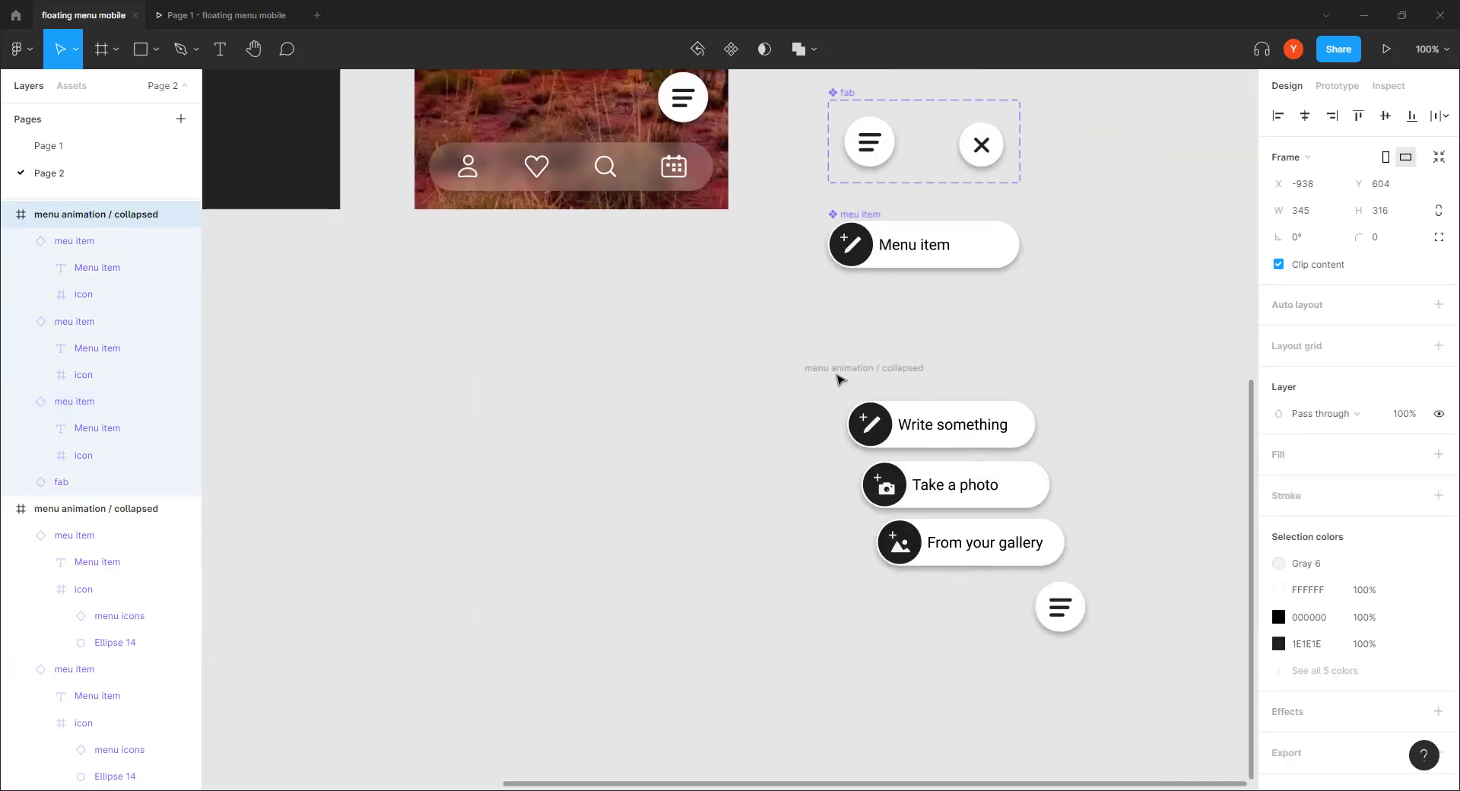
click(905, 369)
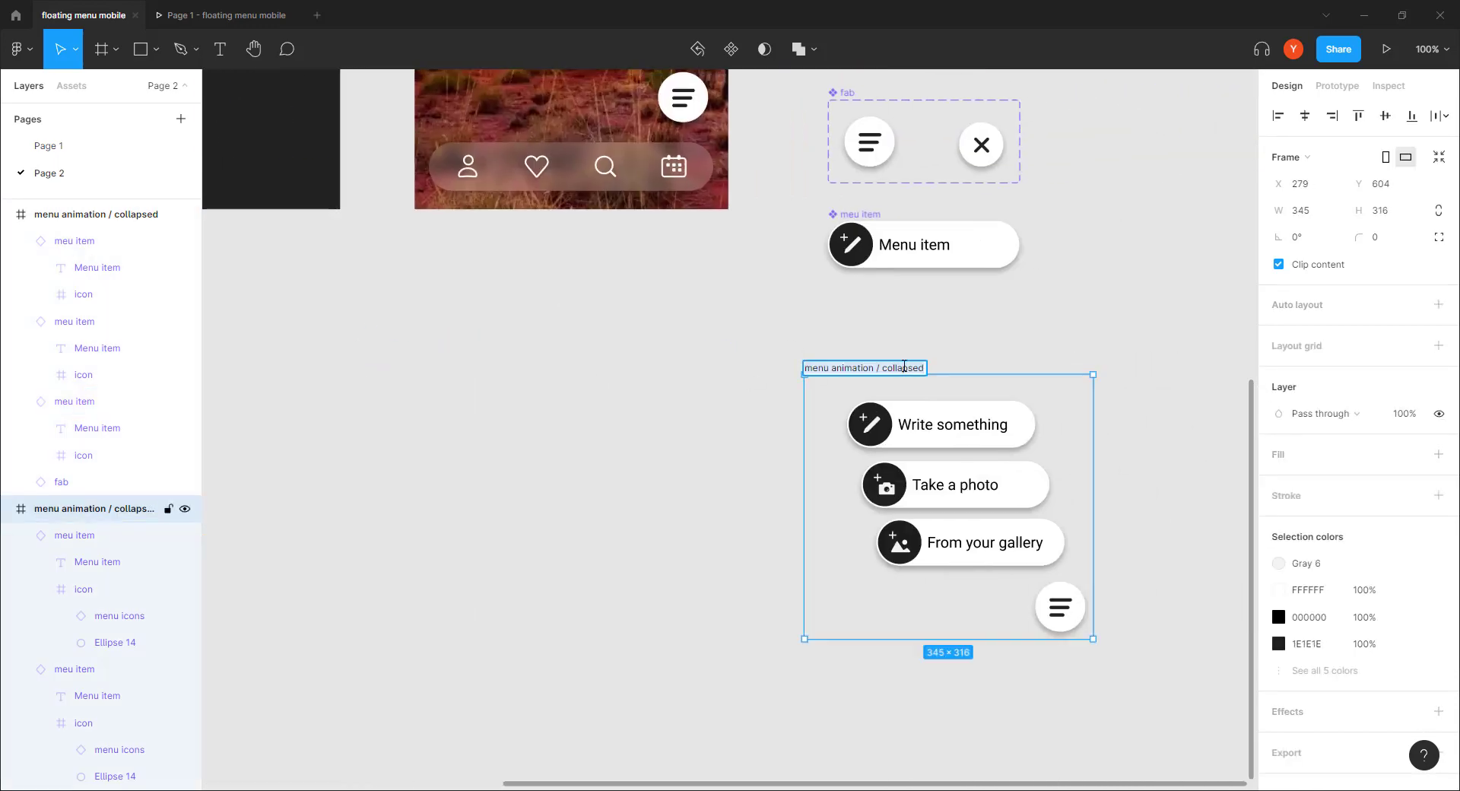
click(883, 369)
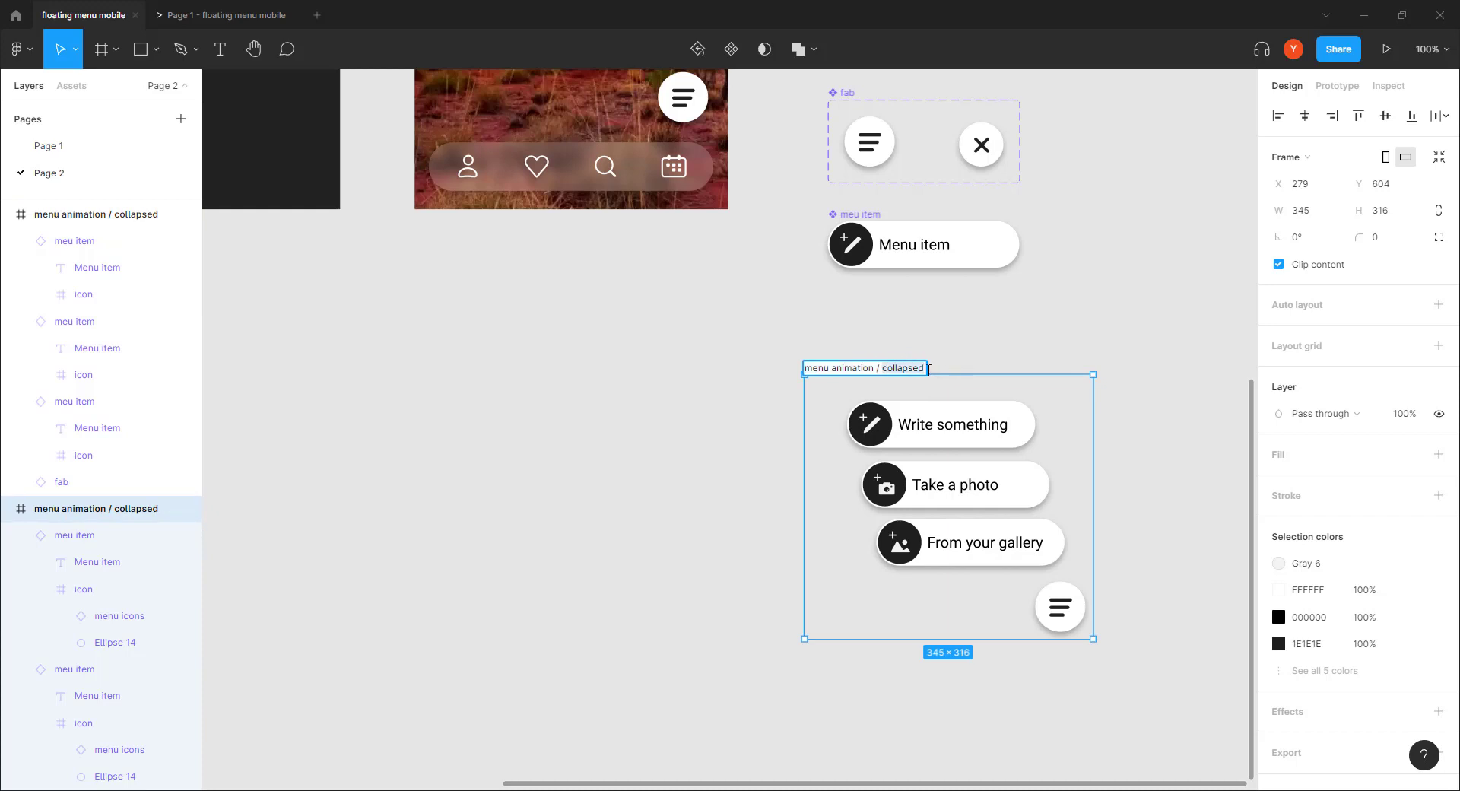
text(expanded)
key(Return)
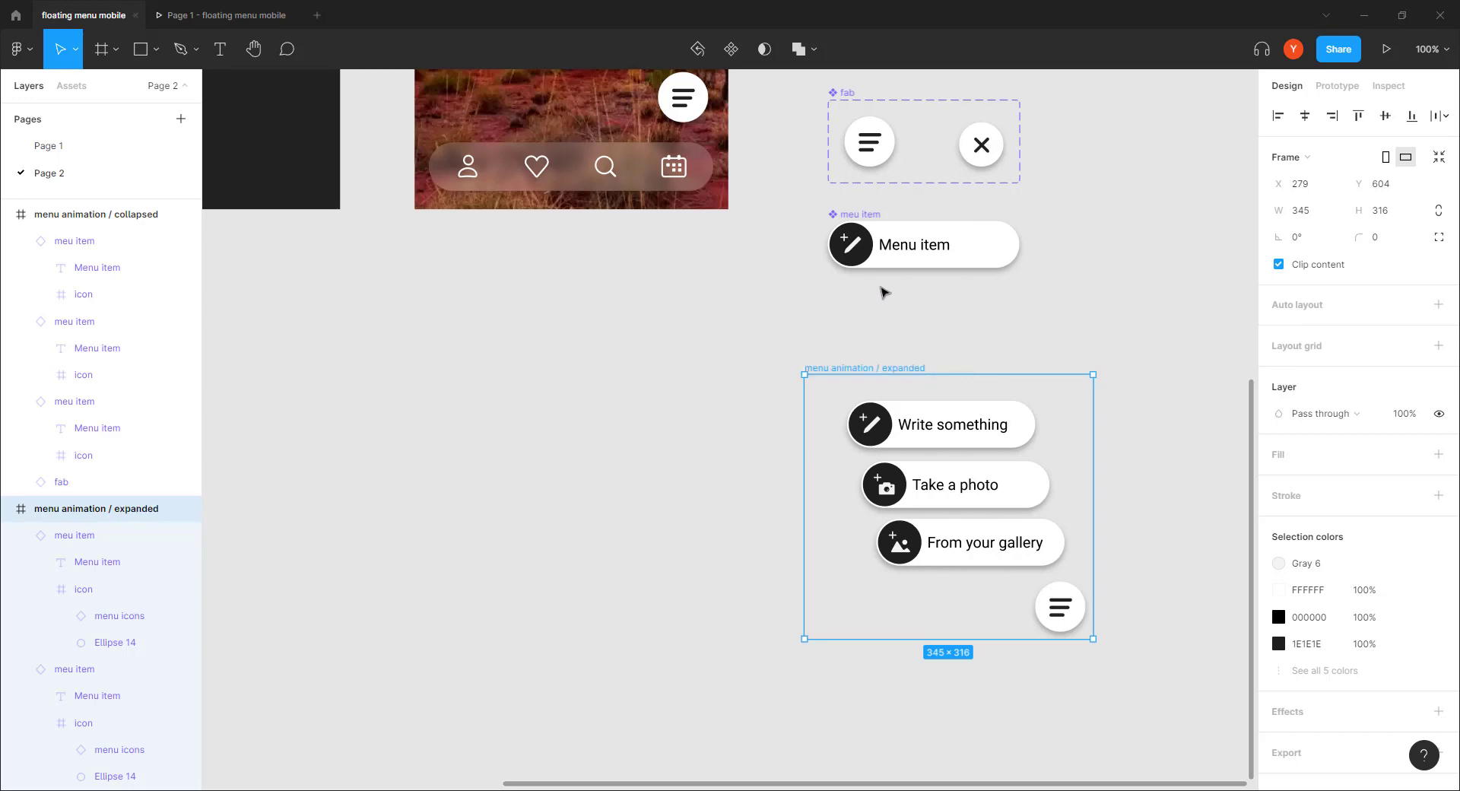
Step: Set the width of the "Write something" item in the menu animation / collapsed frame to 56
drag(479, 436, 1216, 456)
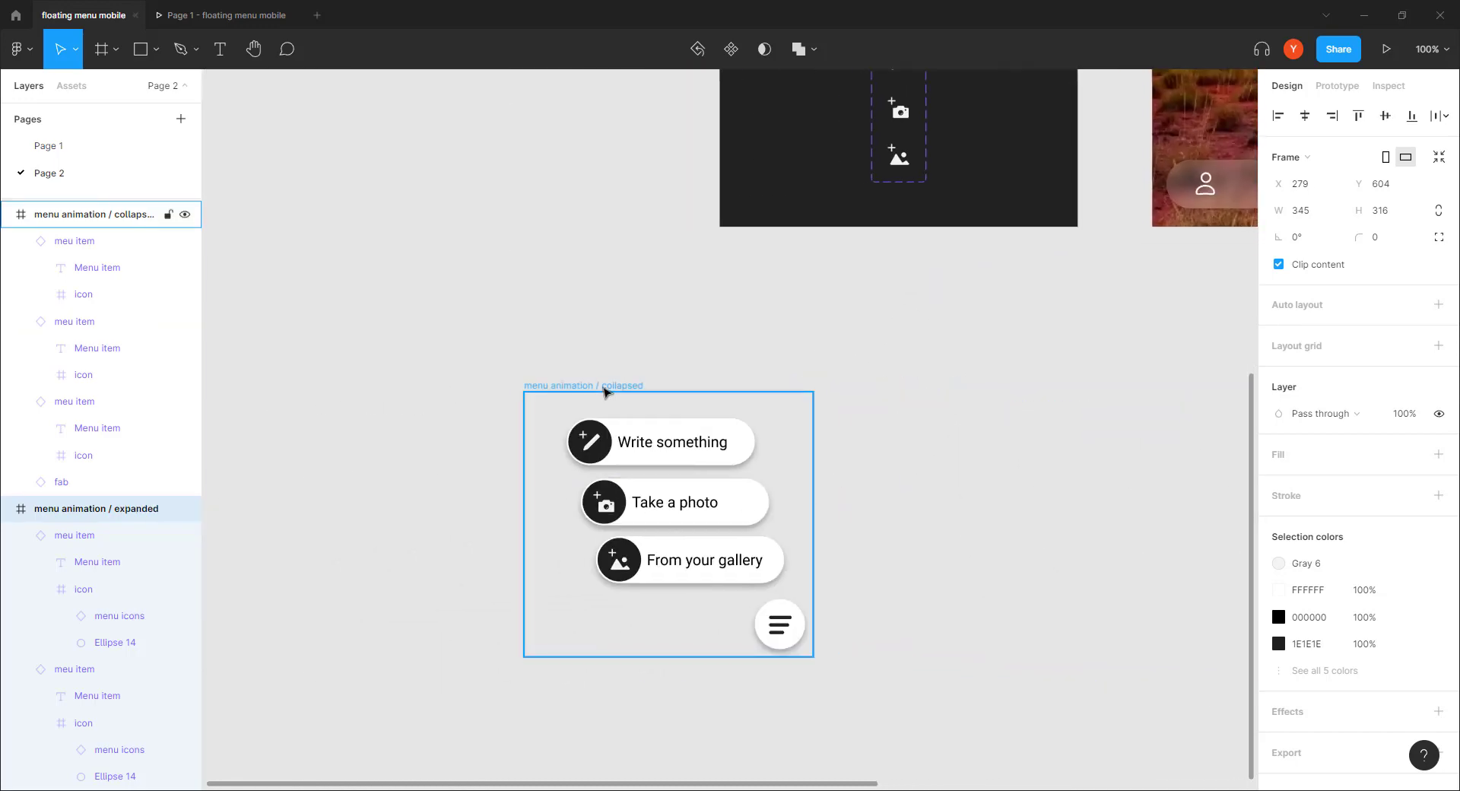
click(606, 388)
click(661, 443)
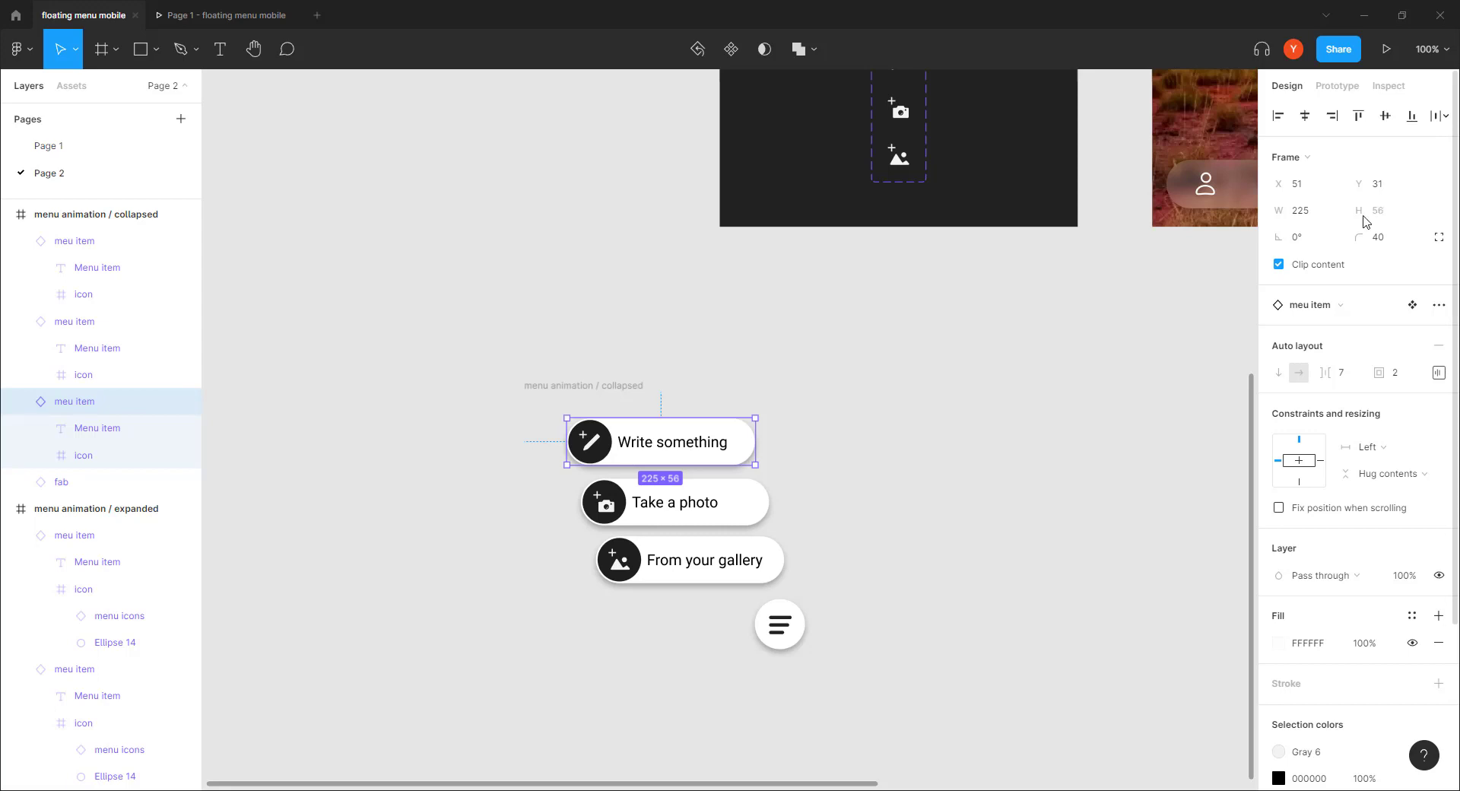
click(1303, 212)
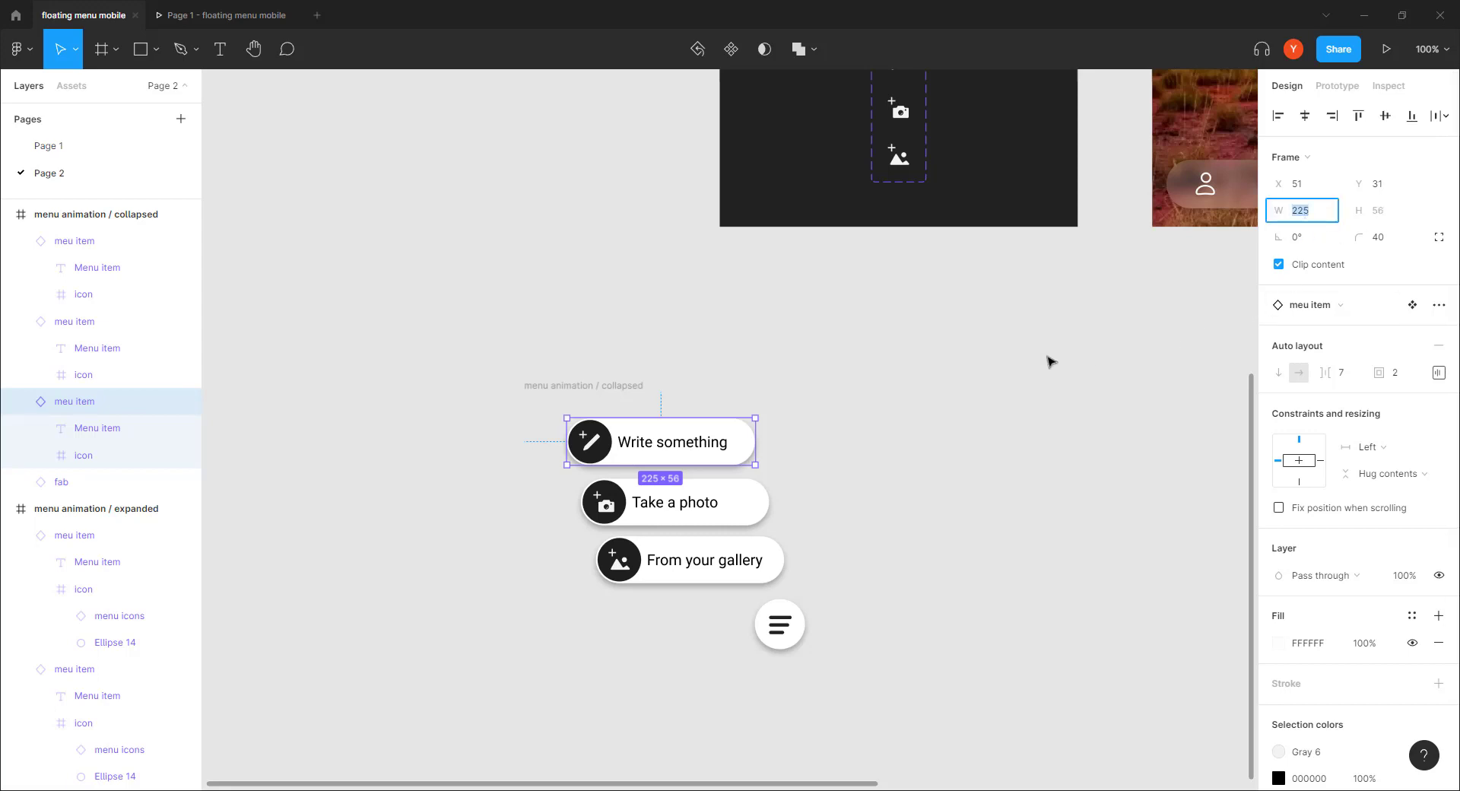
text(56)
key(Return)
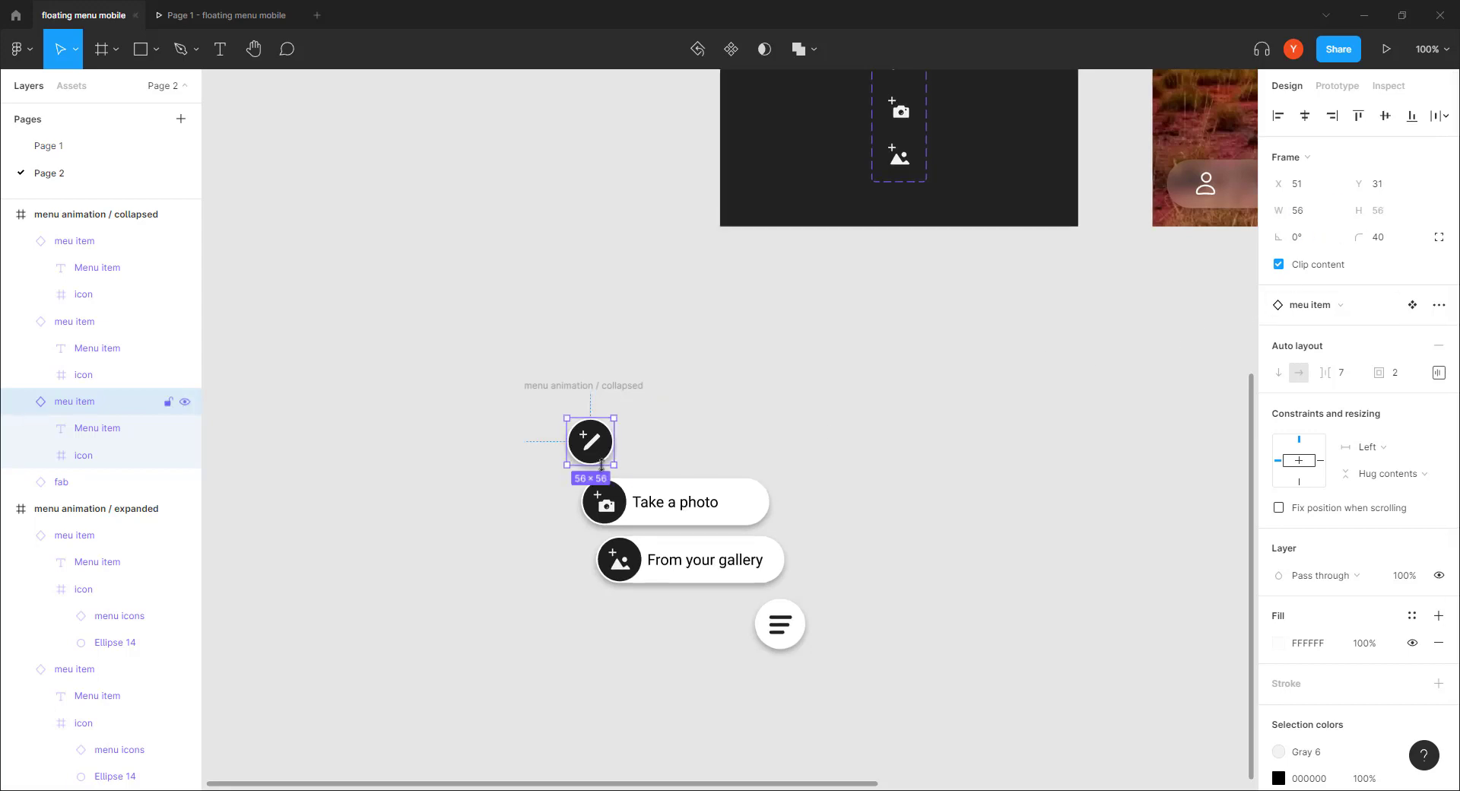
Step: Set the widths of the "Take a photo" and "From your gallery" items in the collapsed frame to 56 each
click(677, 505)
click(1298, 212)
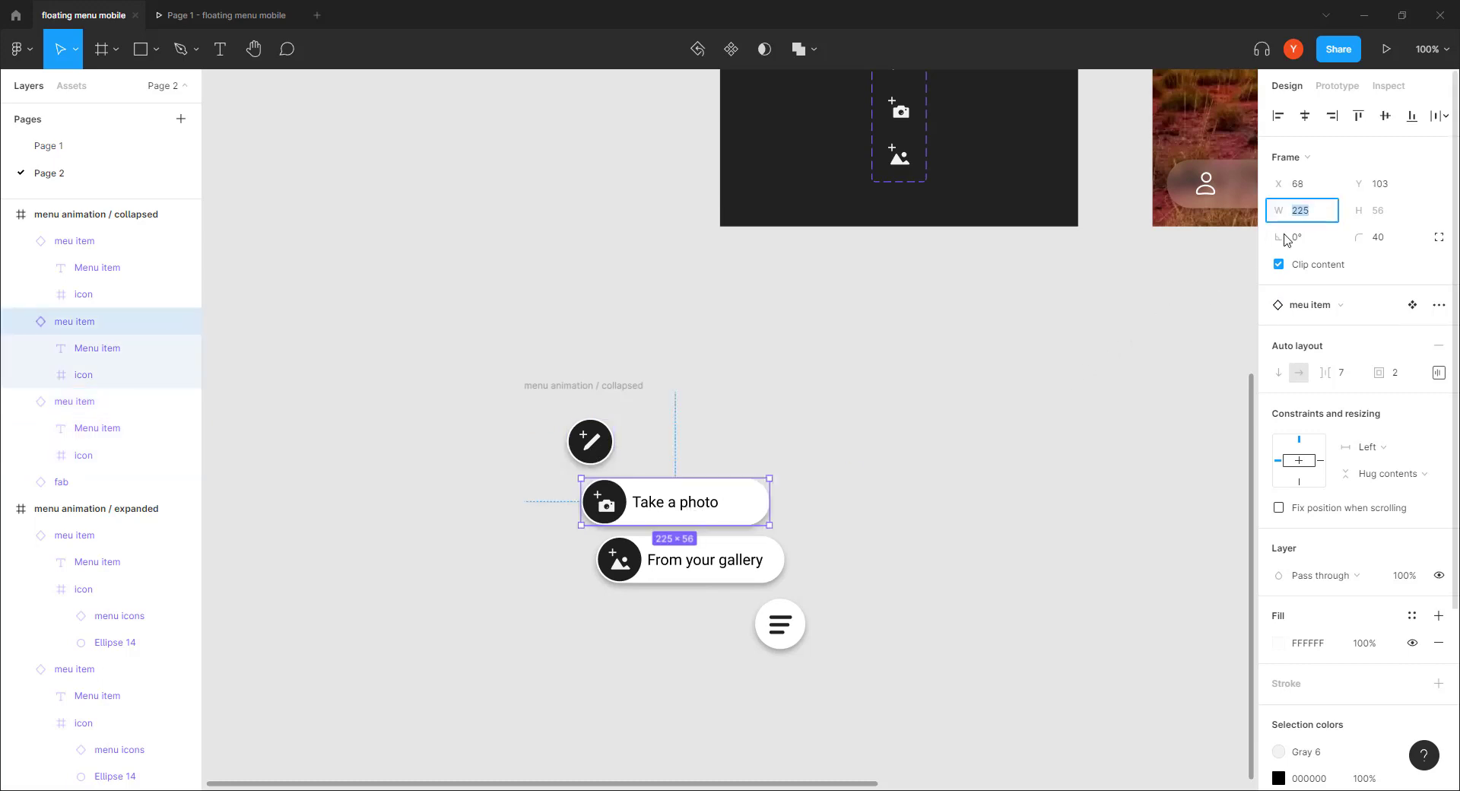
text(56)
key(Return)
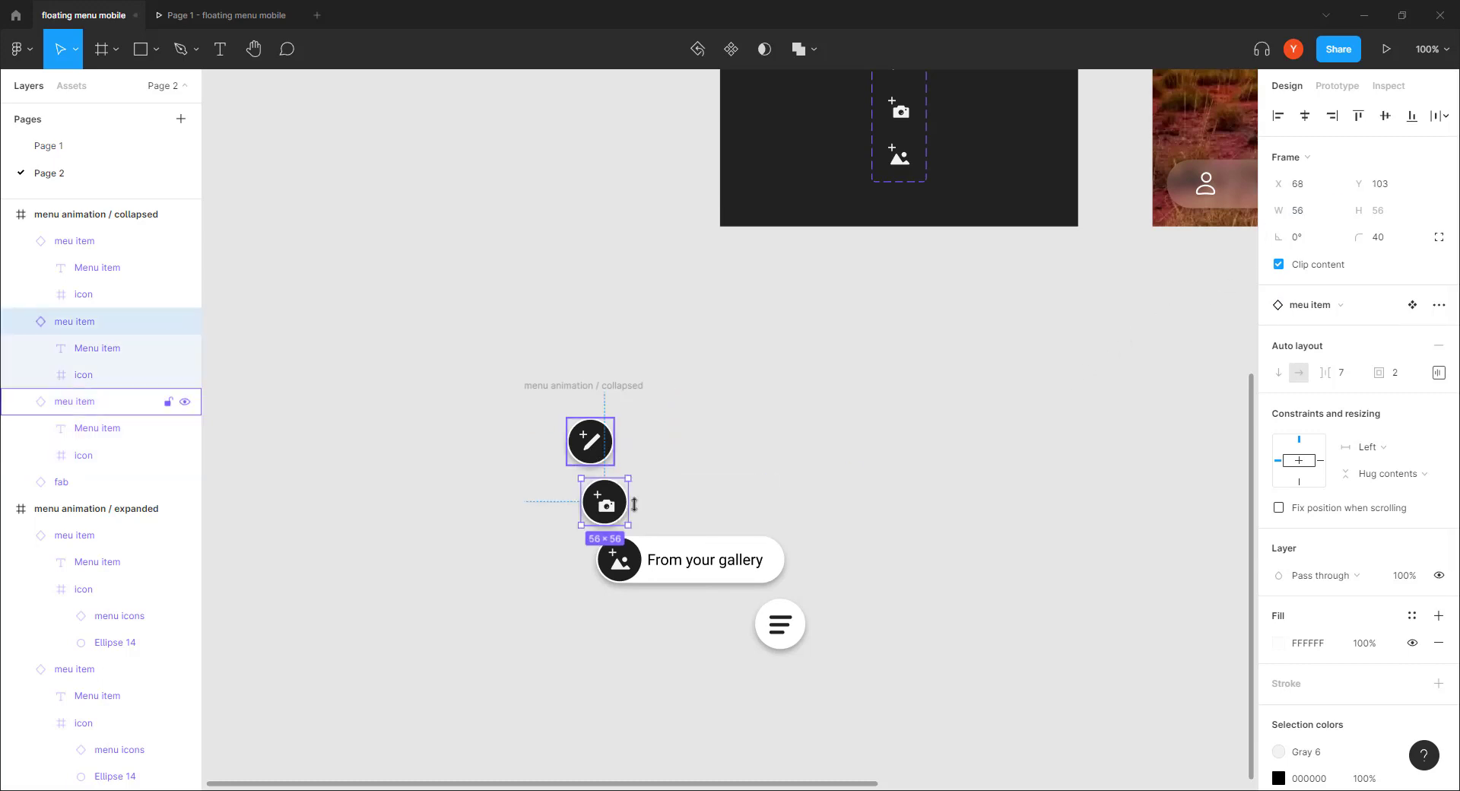
click(710, 563)
click(1299, 211)
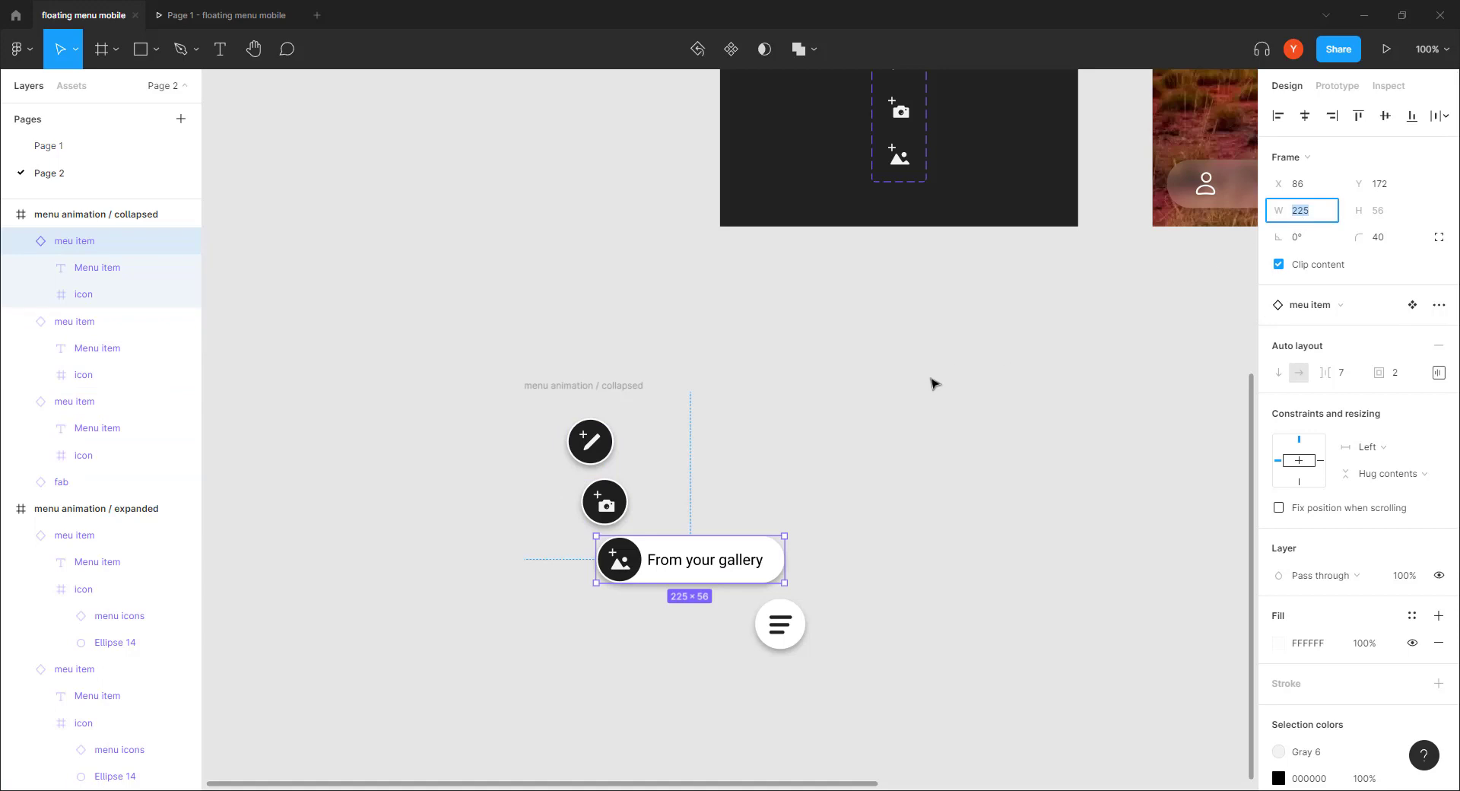
text(56)
key(Return)
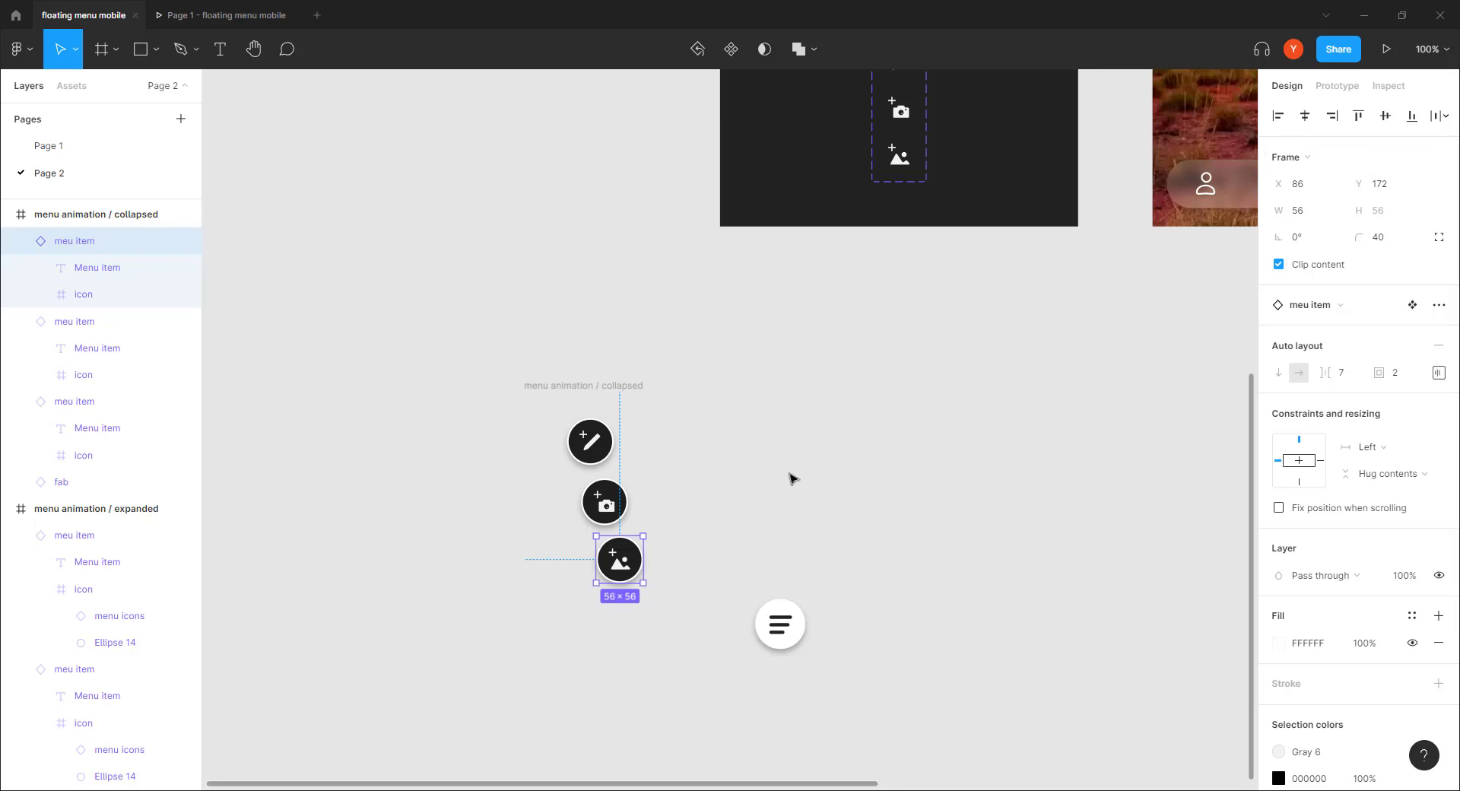
Step: Stack the three menu items in the collapsed frame exactly on top of each other by aligning their horizontal and vertical centers
shift+click(614, 503)
shift+click(607, 441)
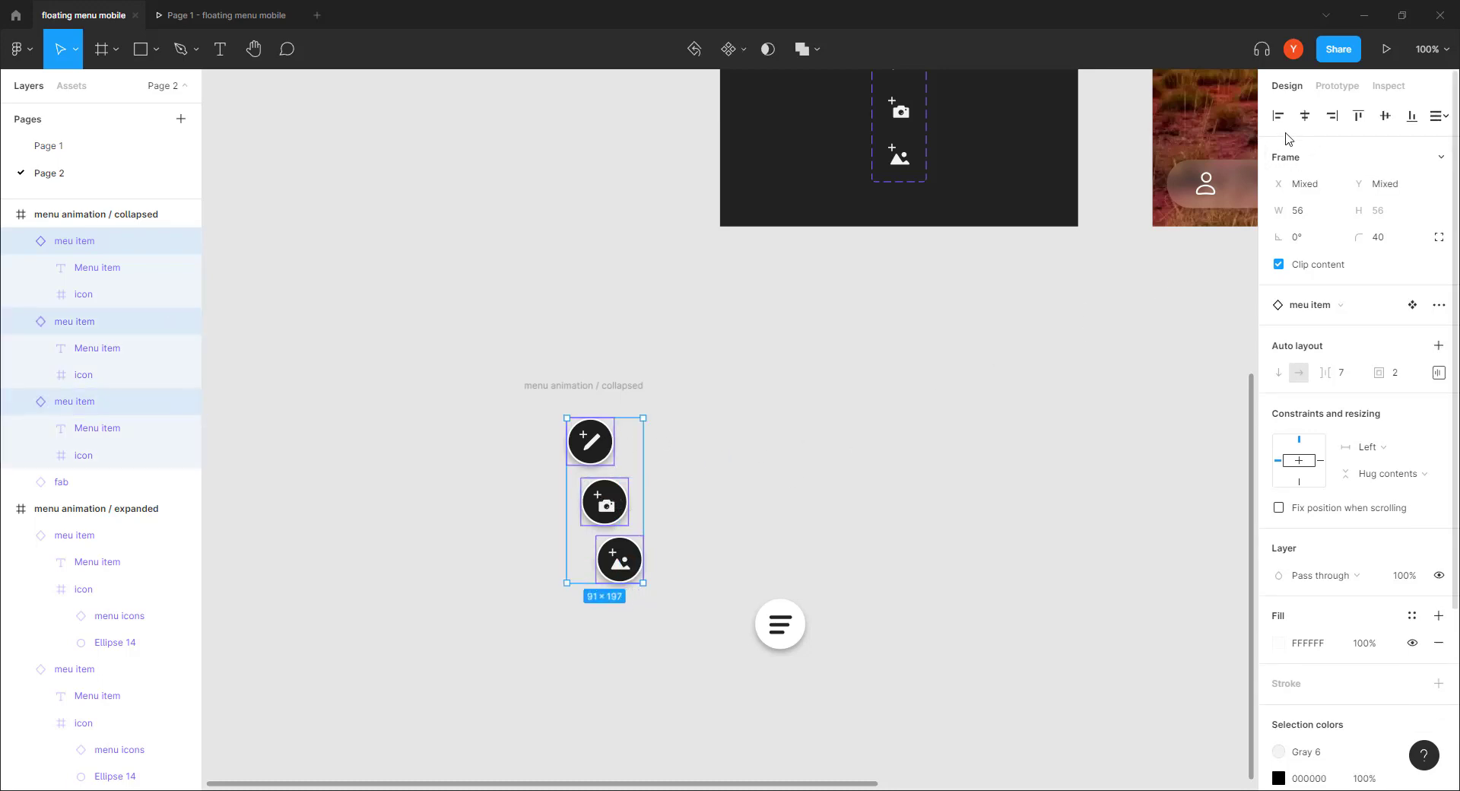
click(1305, 115)
click(1385, 115)
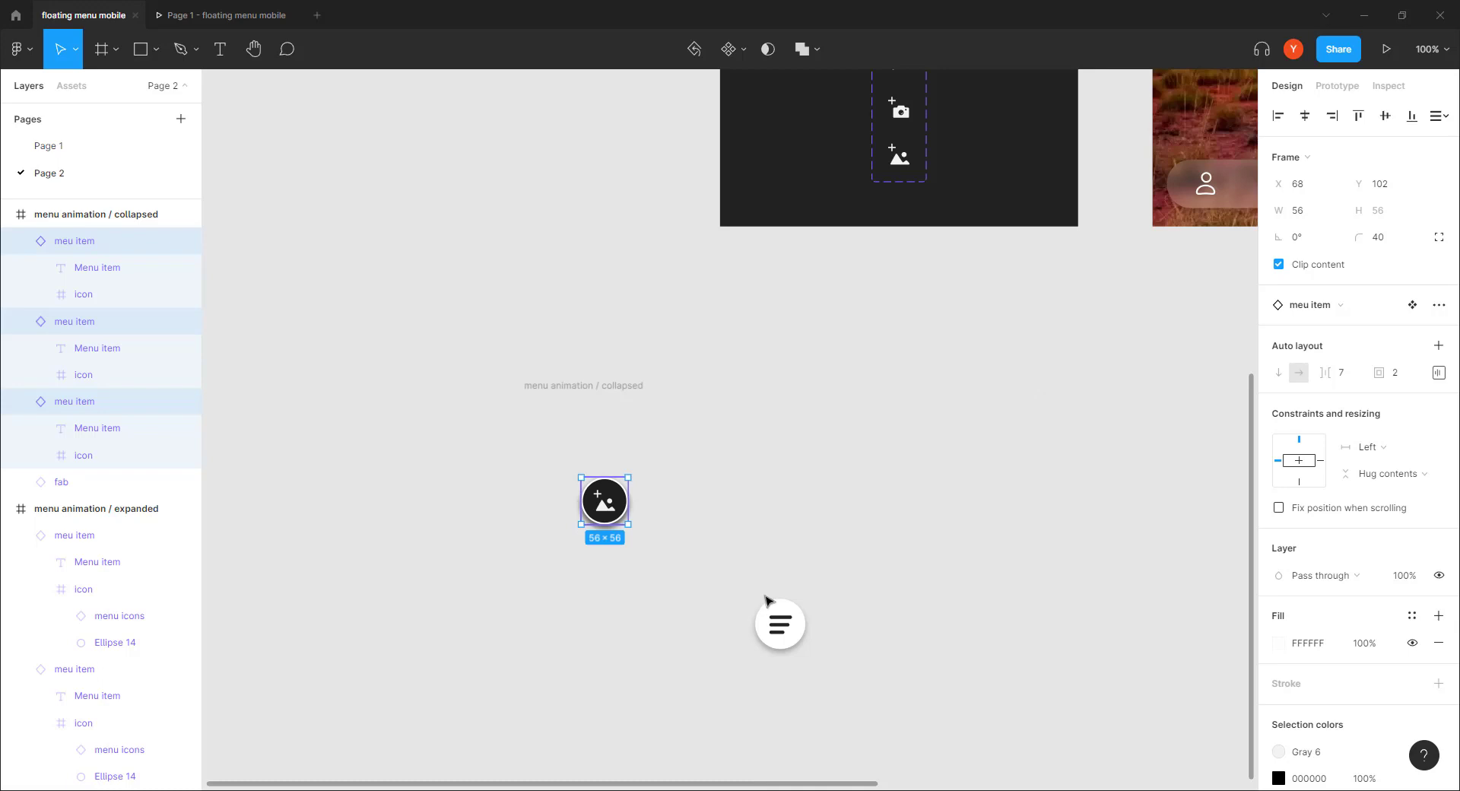
Step: Collapse the menu item layers in the collapsed frame and reorder the fab layer above all three of them
click(20, 401)
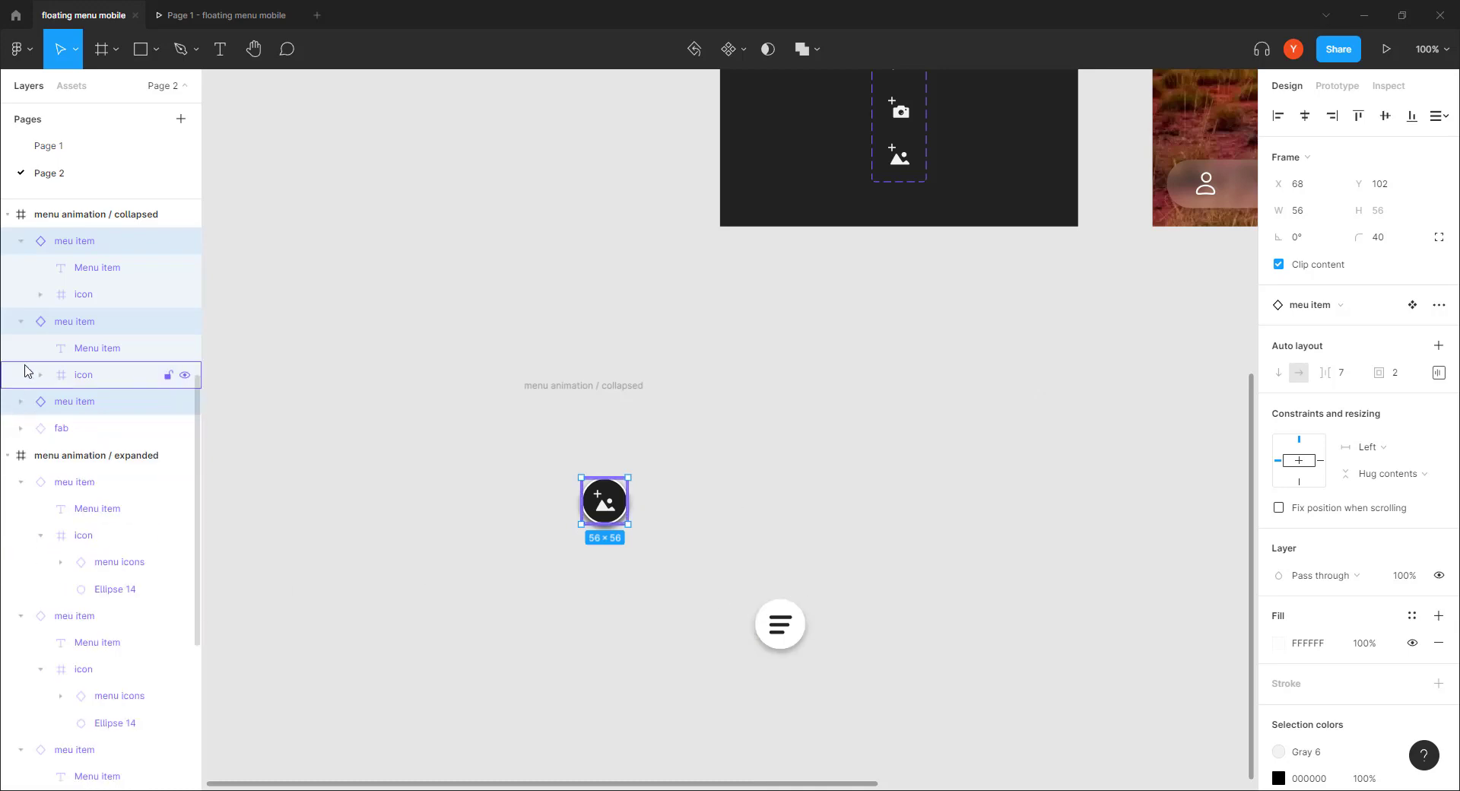
click(23, 321)
click(21, 240)
click(61, 324)
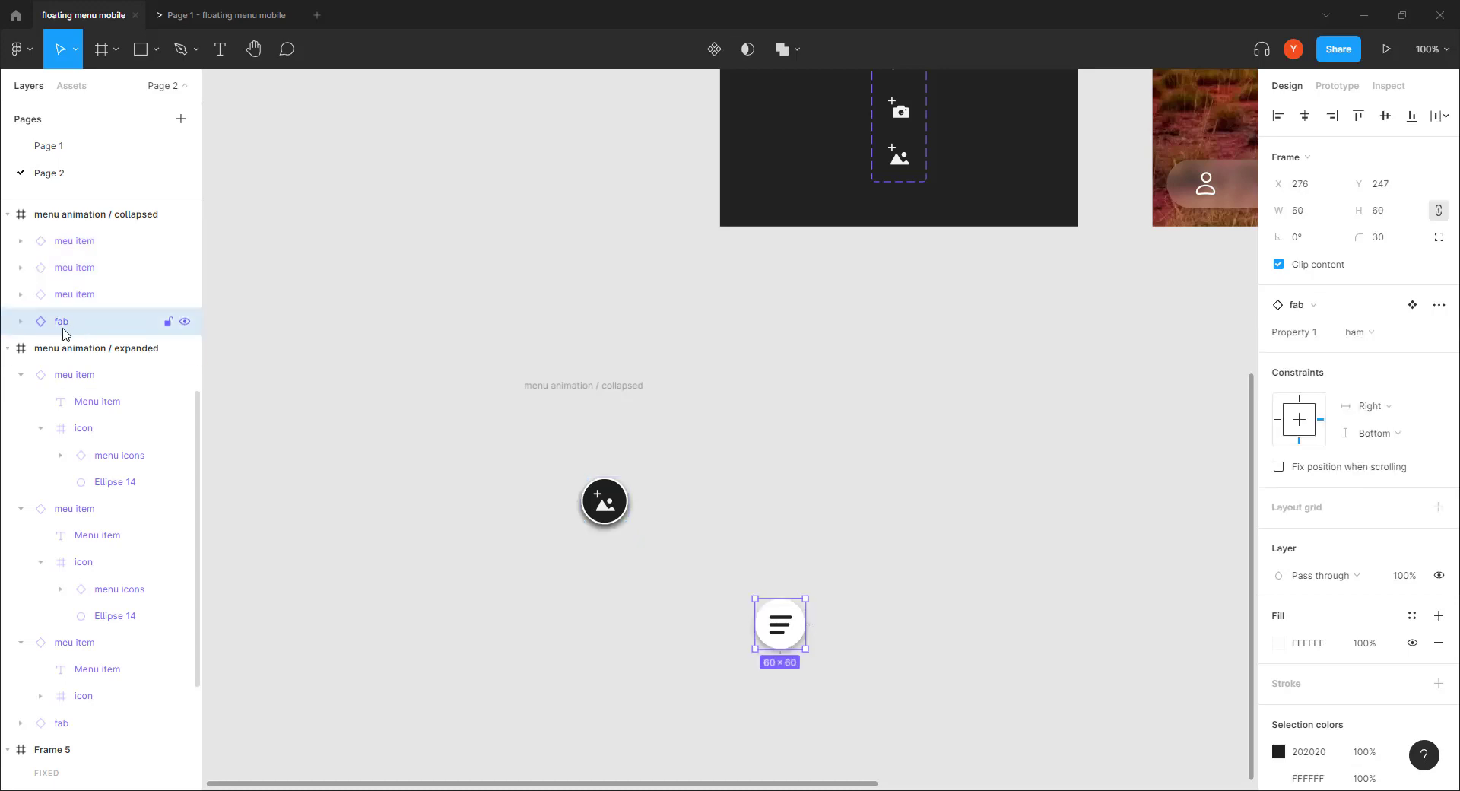
drag(88, 320, 82, 233)
Step: Collapse the menu item layers in the expanded frame and reorder its fab layer above all three of them
drag(923, 429, 286, 439)
drag(642, 482, 286, 419)
click(826, 572)
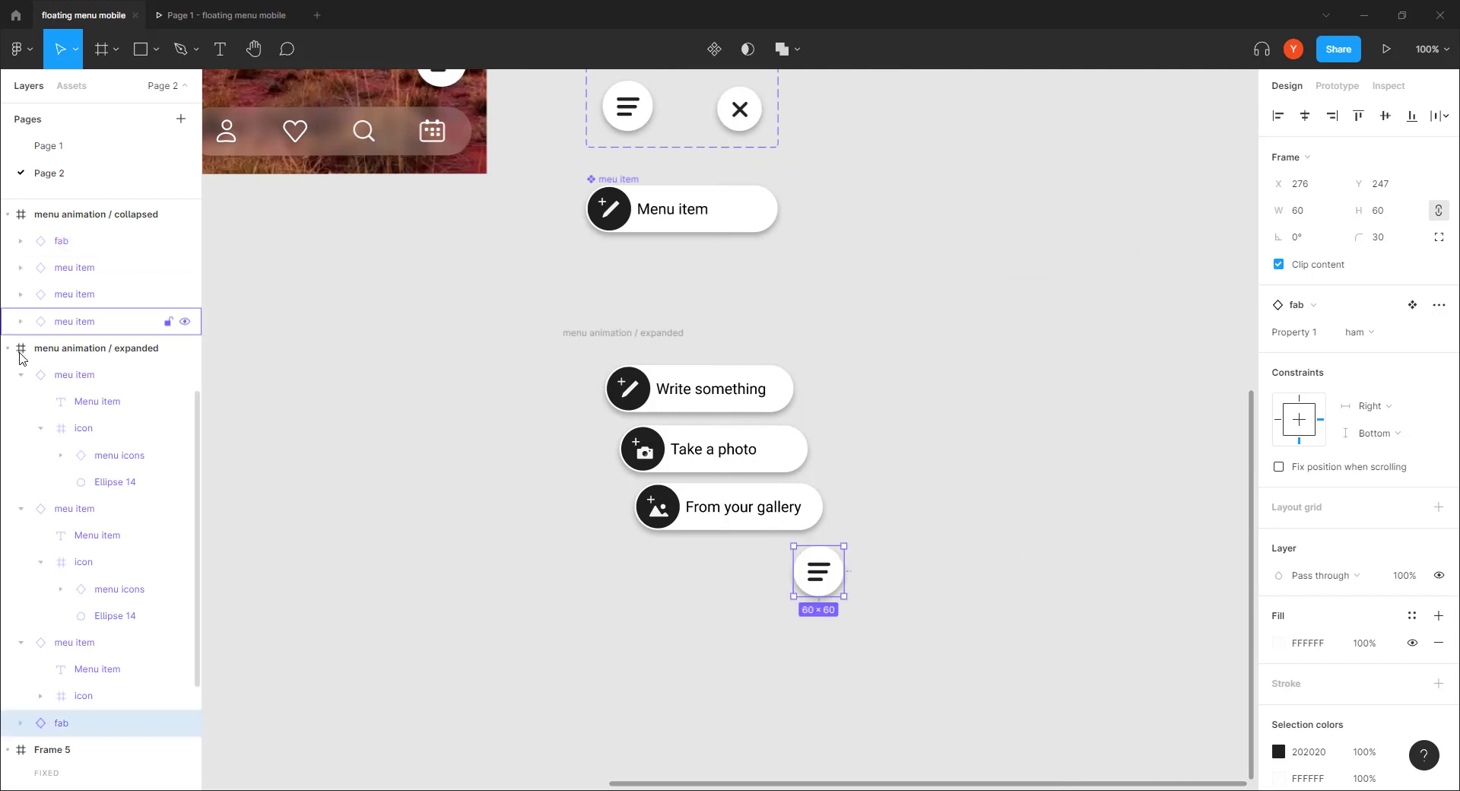
click(21, 642)
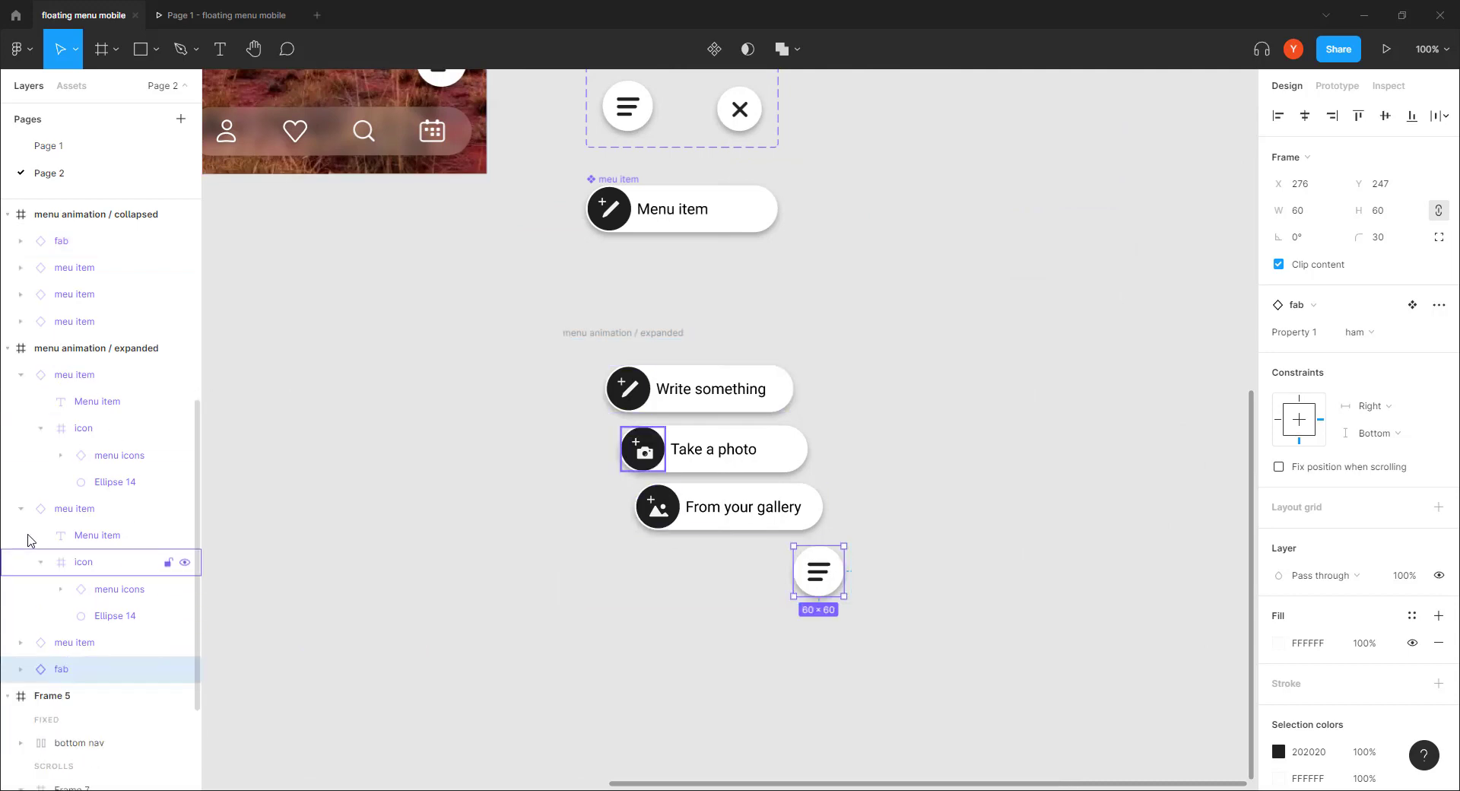
click(21, 508)
click(20, 375)
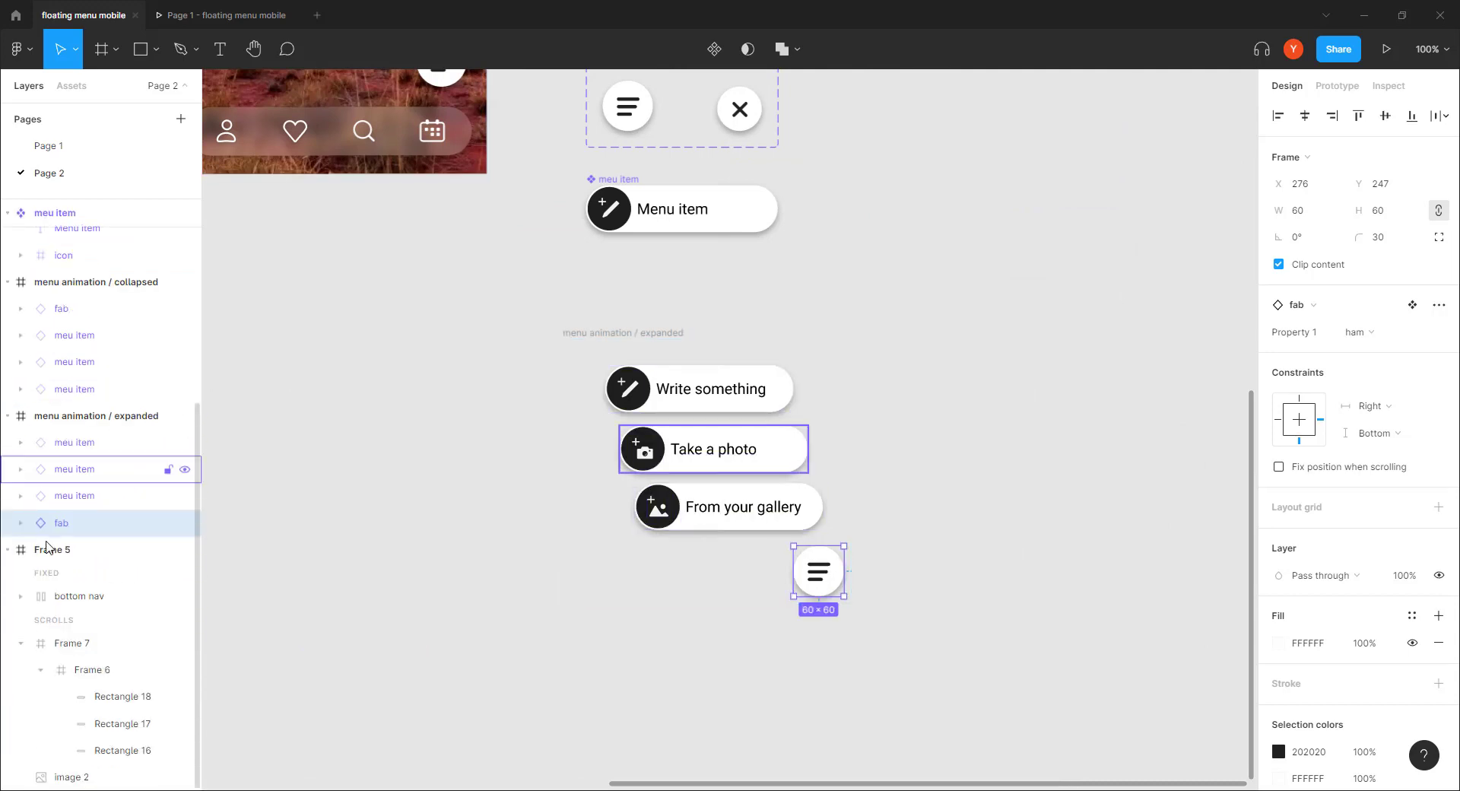
drag(90, 524, 79, 433)
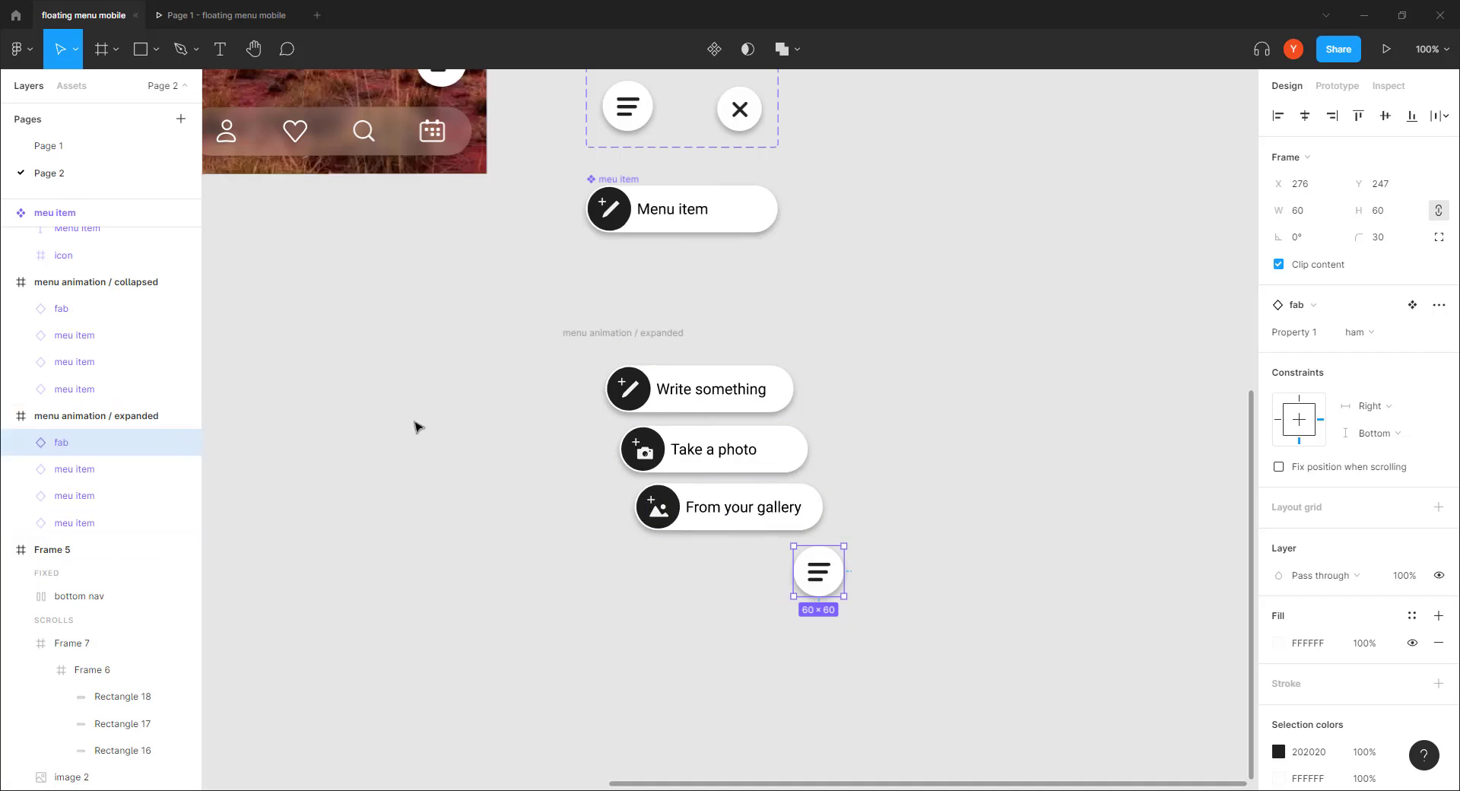
Step: Move the three stacked menu items in the collapsed frame behind the fab button, at X 278 and Y 248
drag(463, 459, 1033, 350)
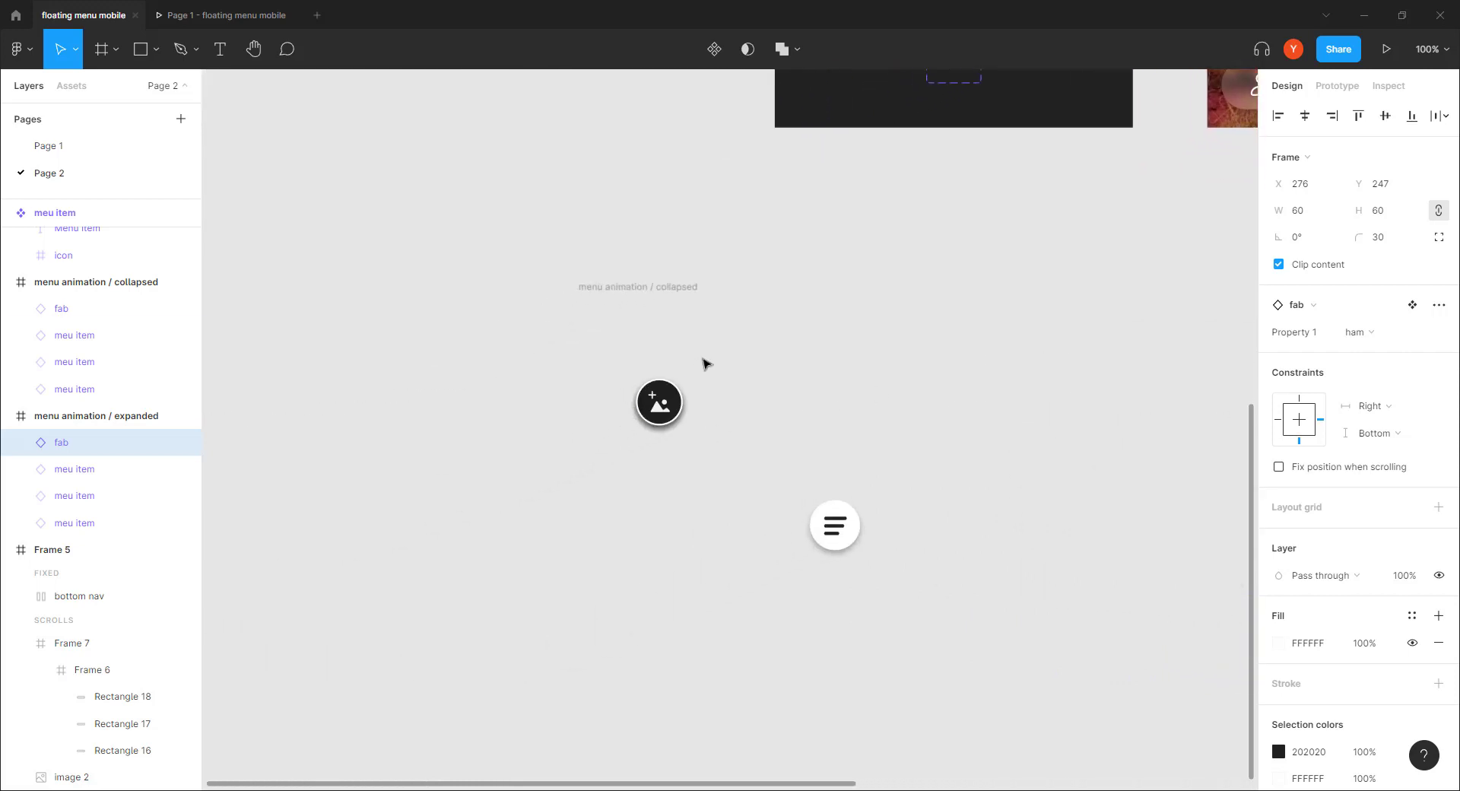
drag(700, 356, 597, 477)
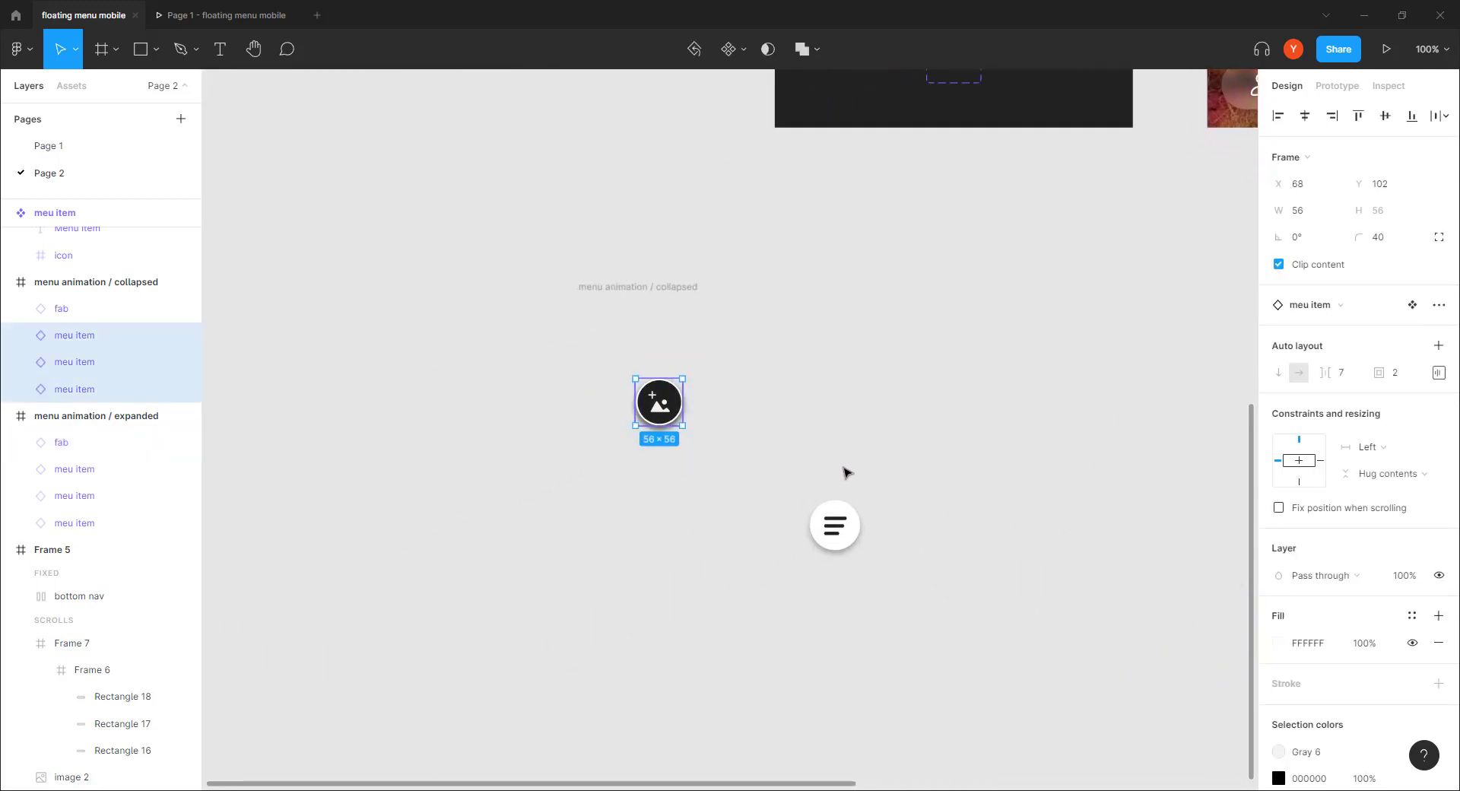
drag(655, 411, 824, 532)
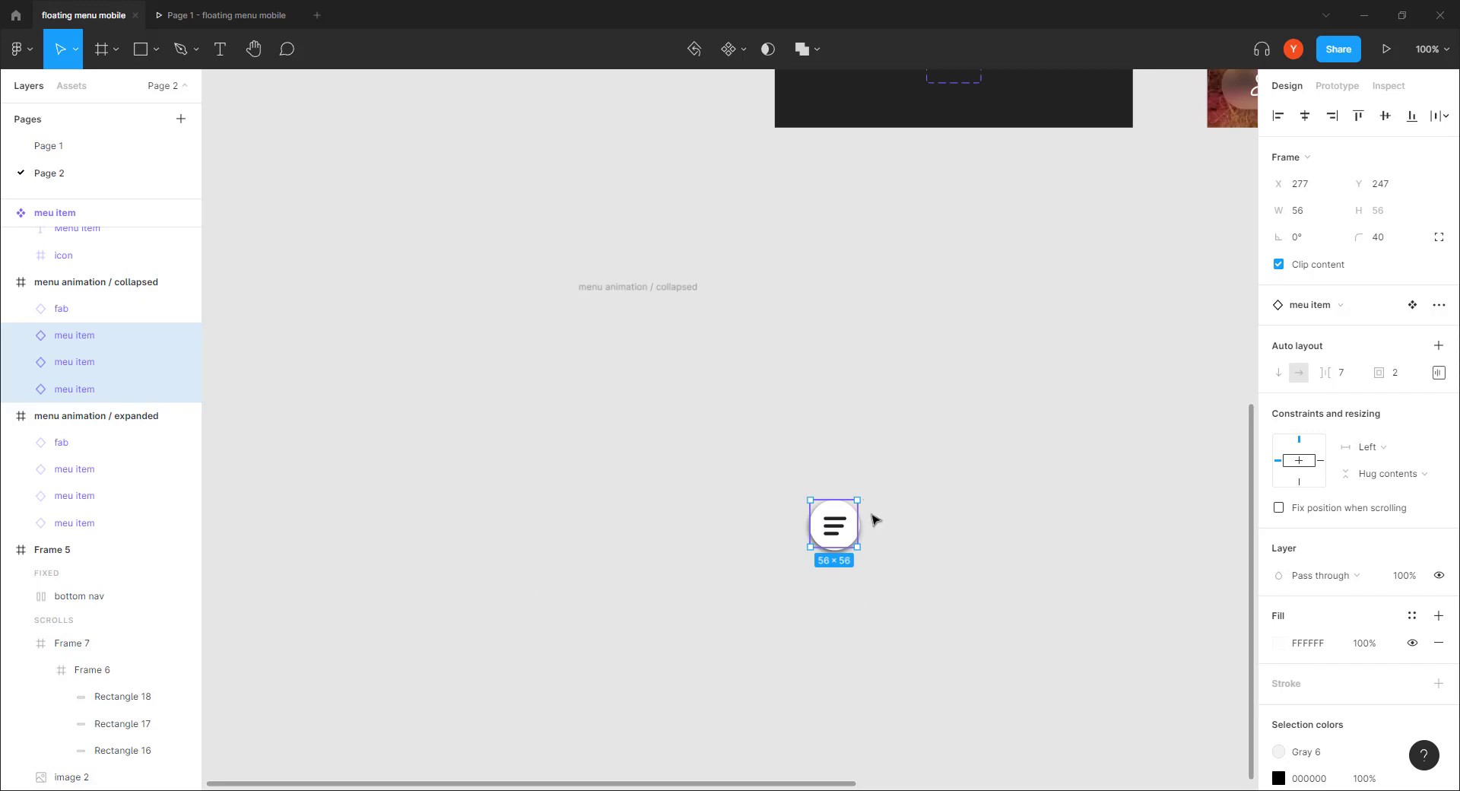
key(Right)
key(Down)
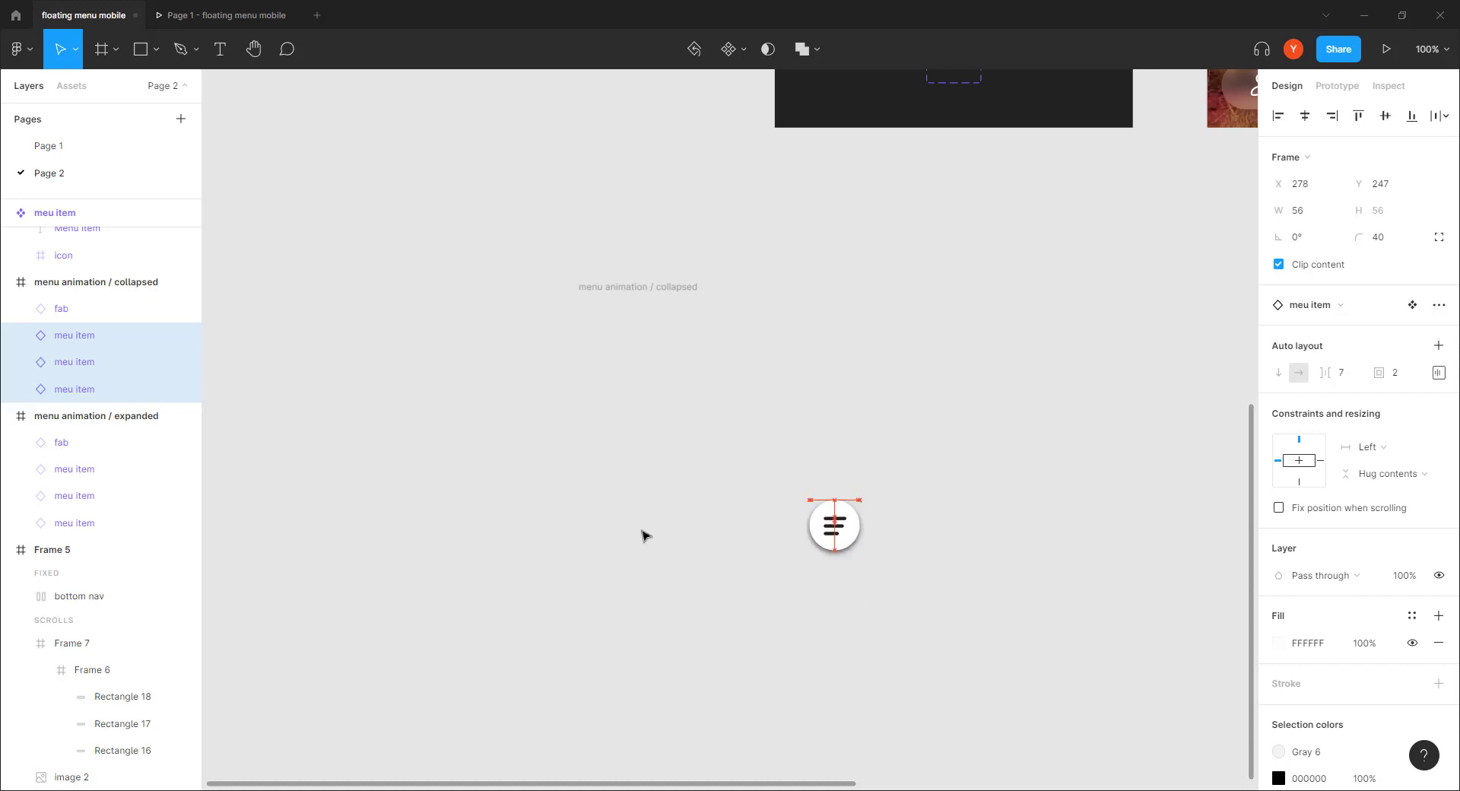
Step: Try setting the drop shadow opacity of the three stacked menu items to 0%, and undo it
scroll(1309, 590, down, 3)
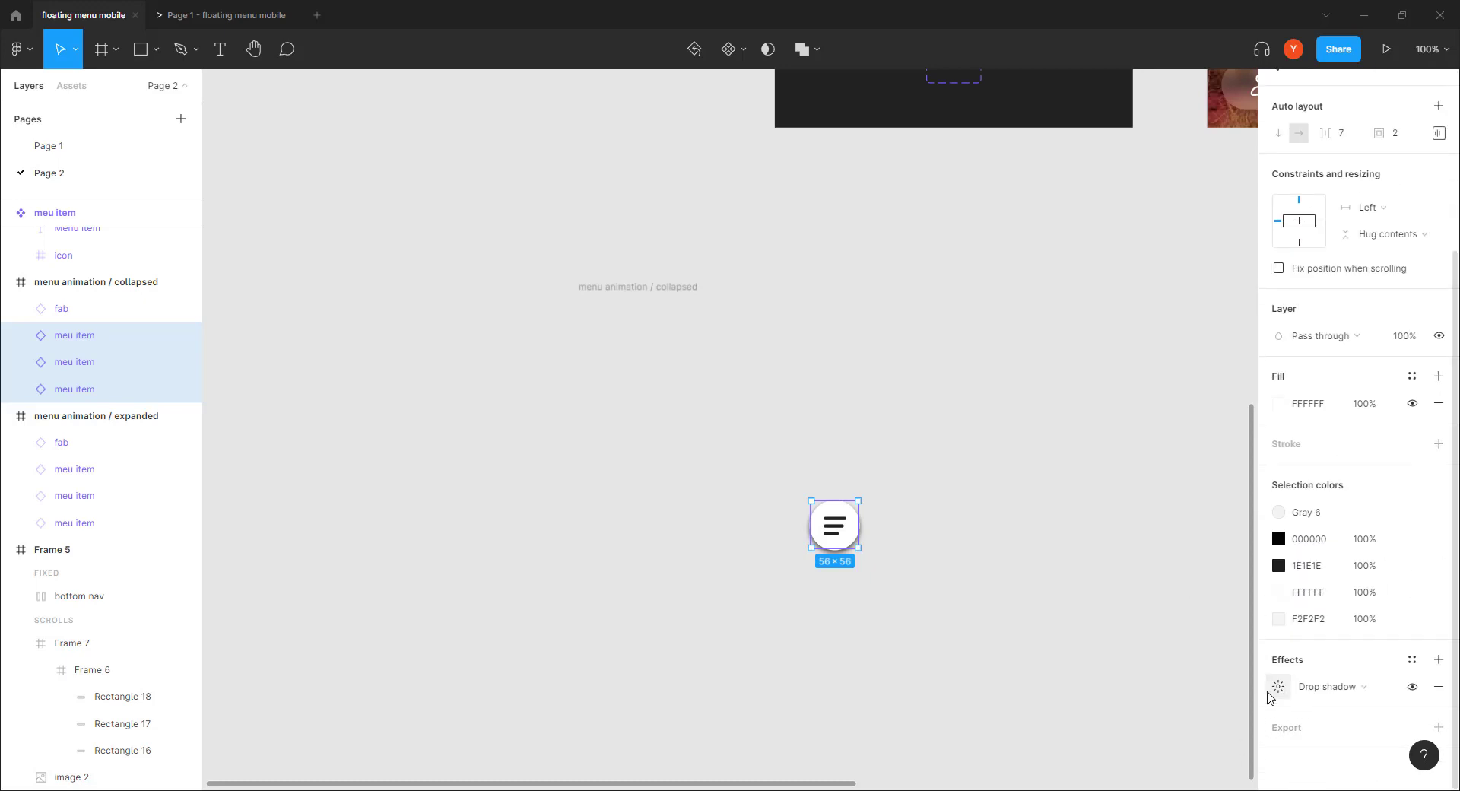
click(1280, 690)
click(1158, 758)
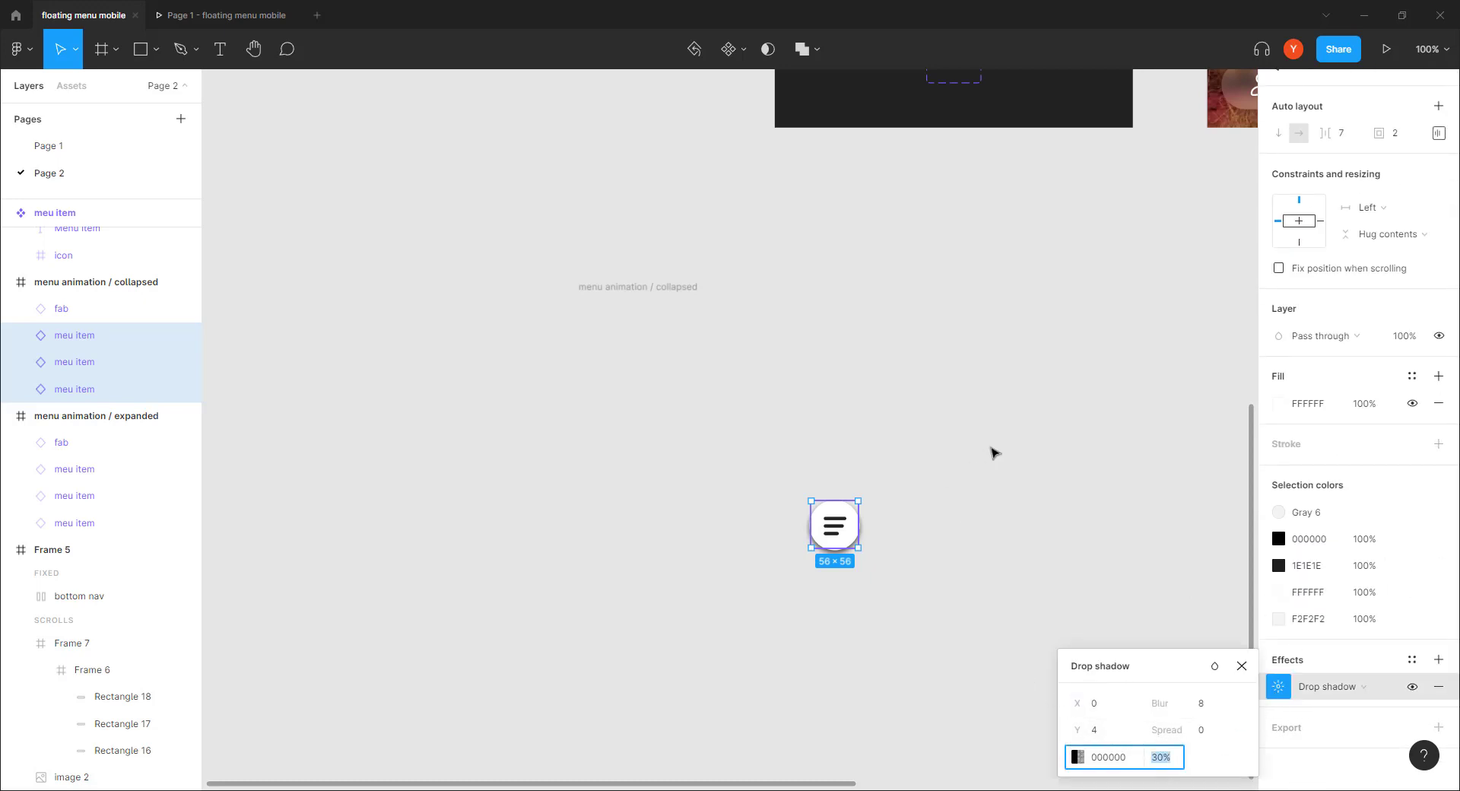
text(0)
key(Return)
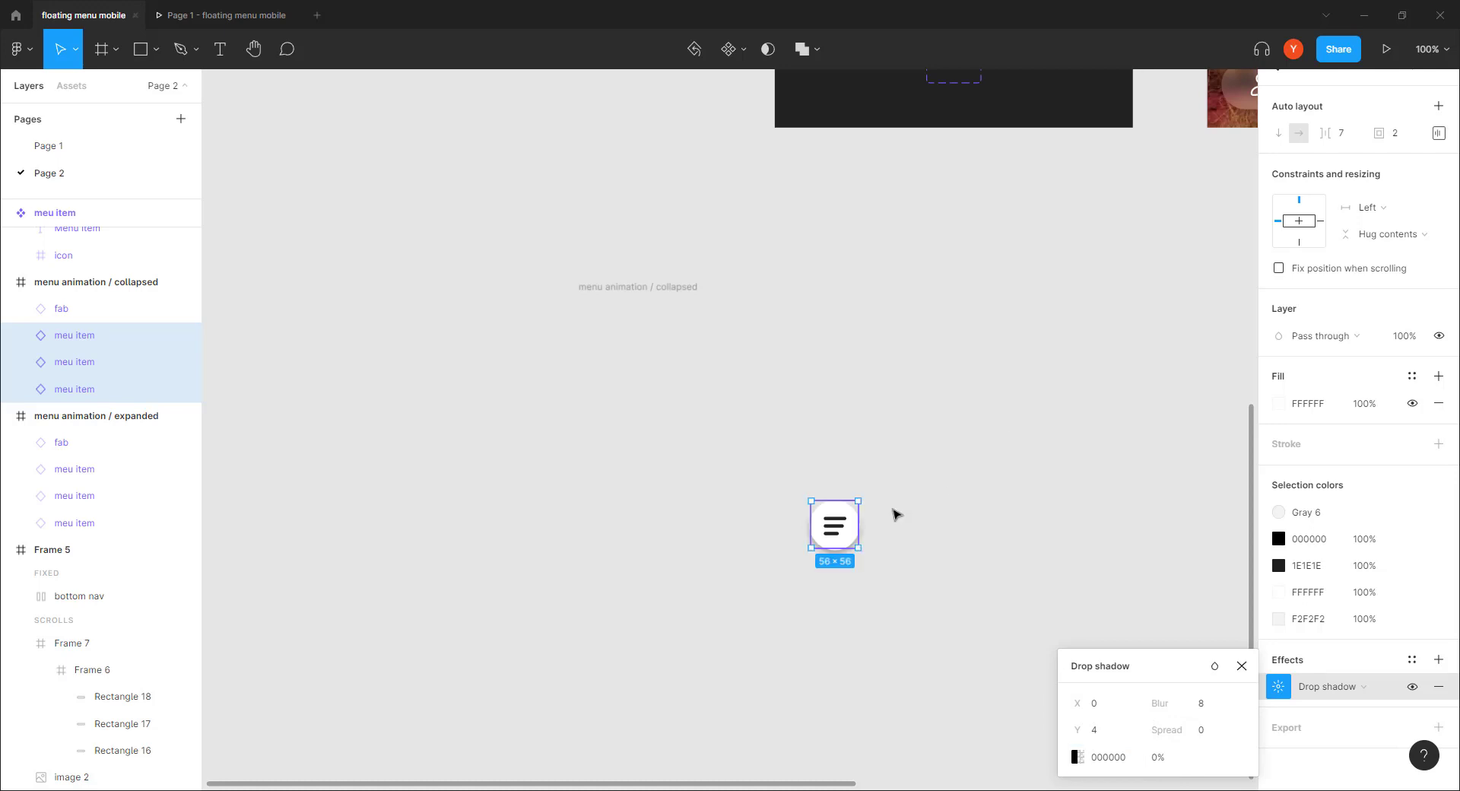
key(plus)
drag(818, 609, 531, 402)
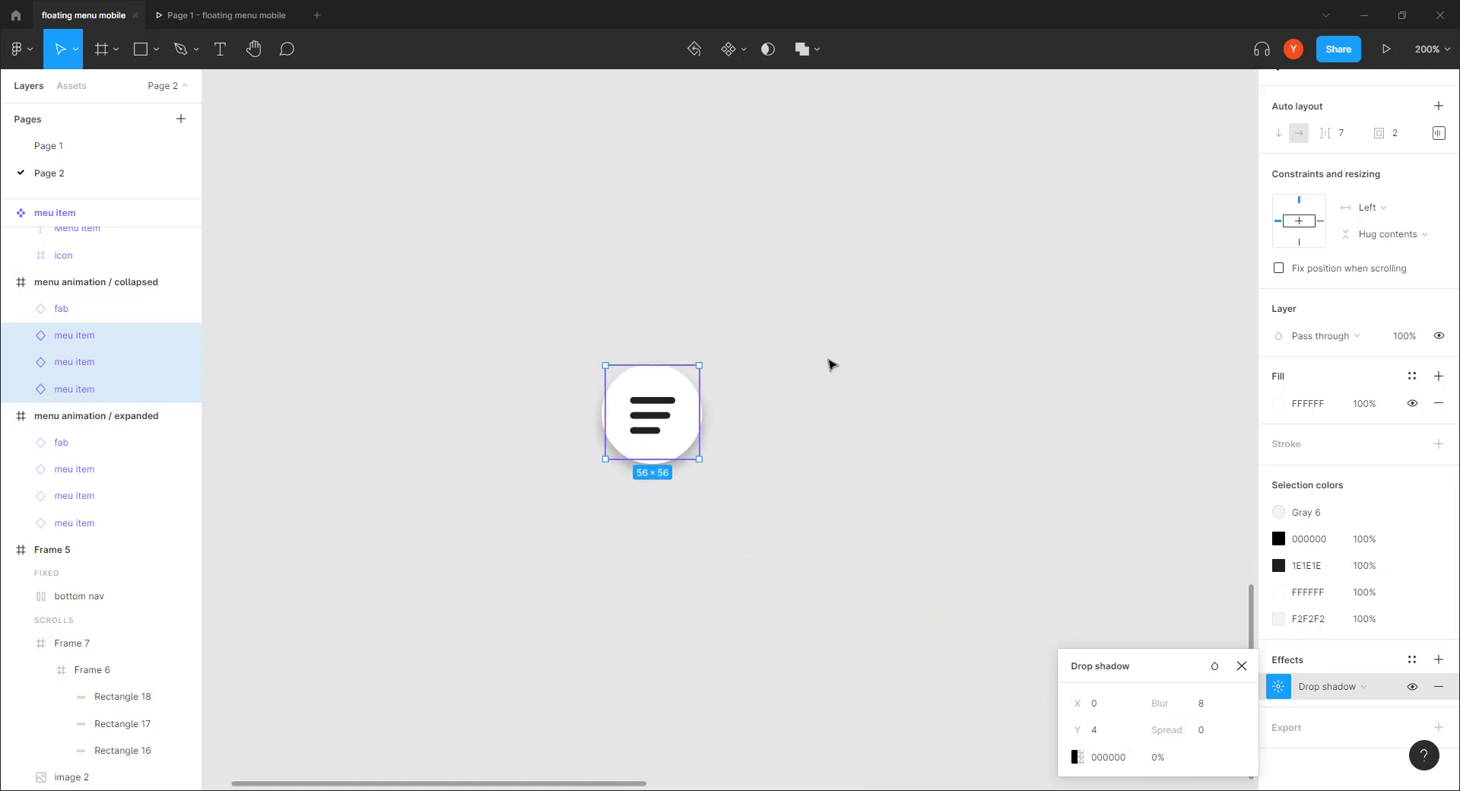
key(ctrl+z)
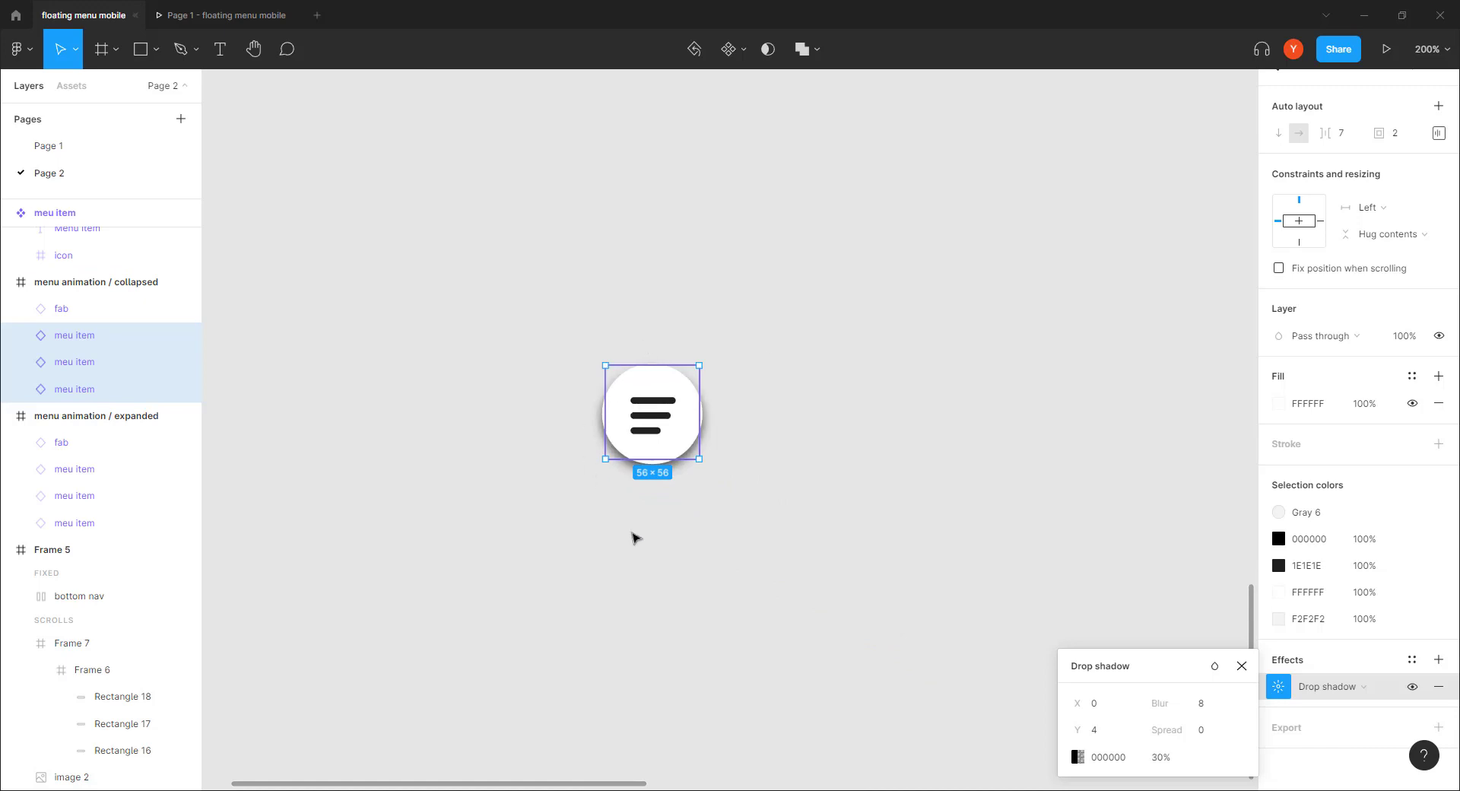
Step: Set the drop shadow opacity of the collapsed frame's three menu items to 0%, leaving the fab out of the selection
click(635, 538)
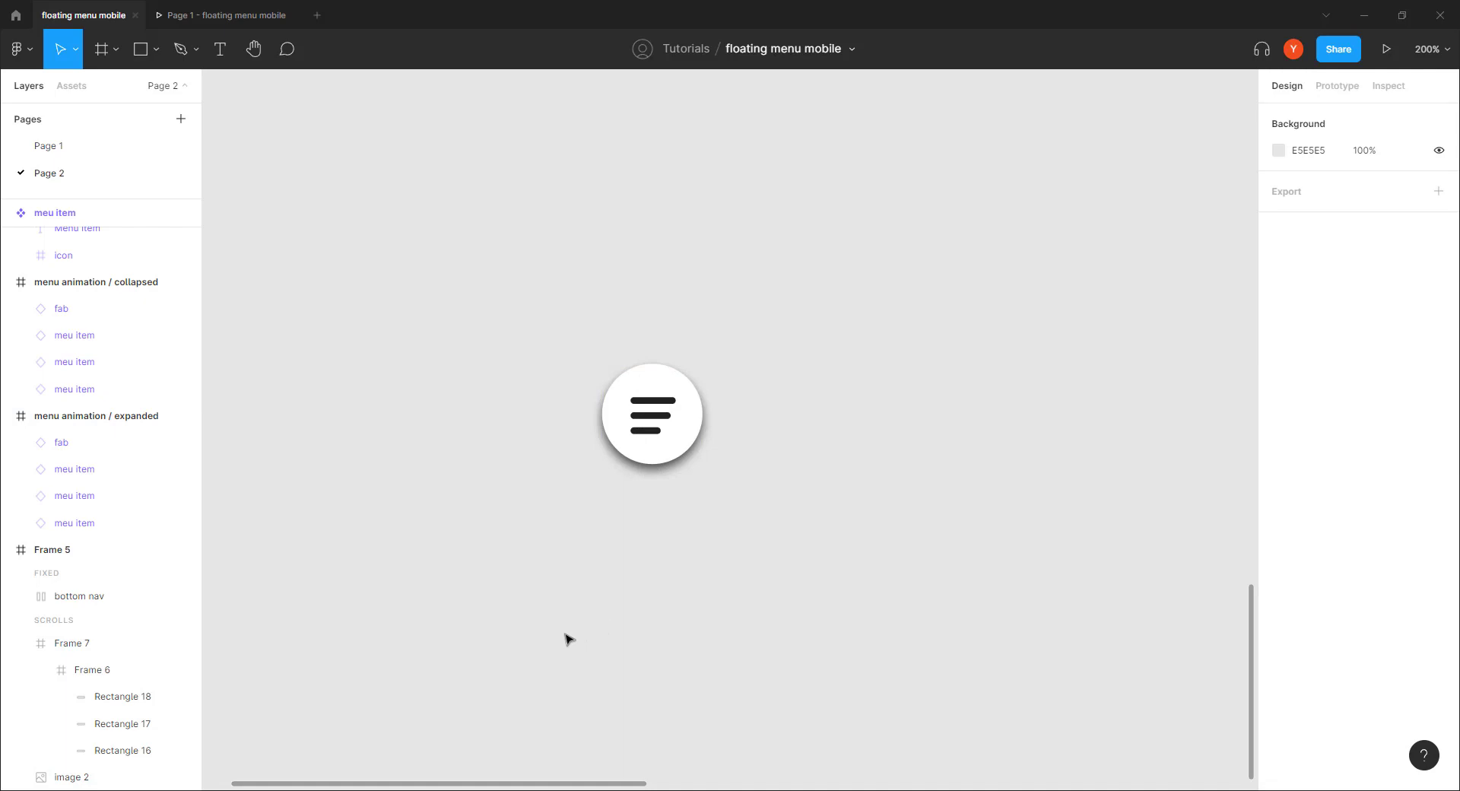
drag(736, 357, 547, 518)
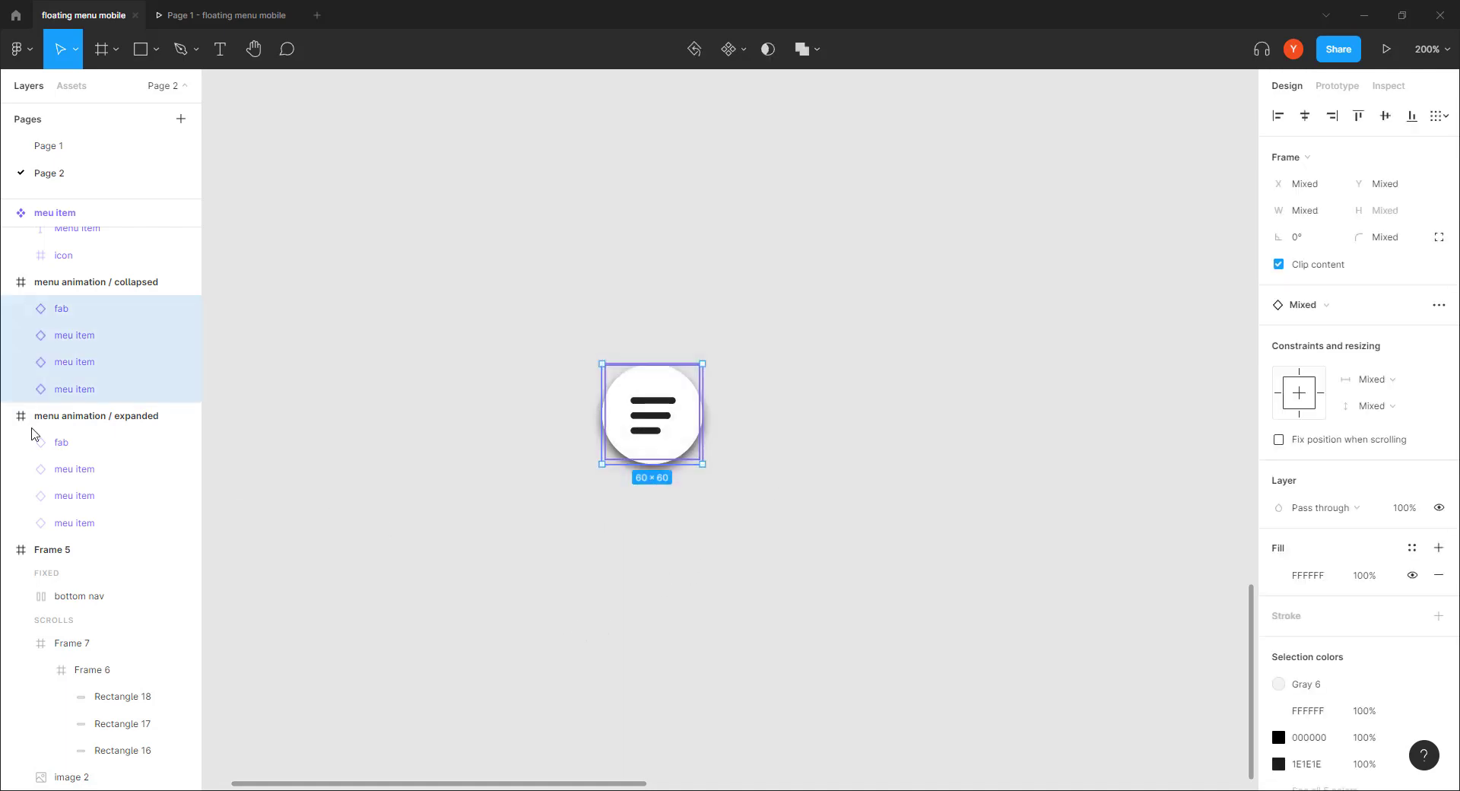
click(69, 342)
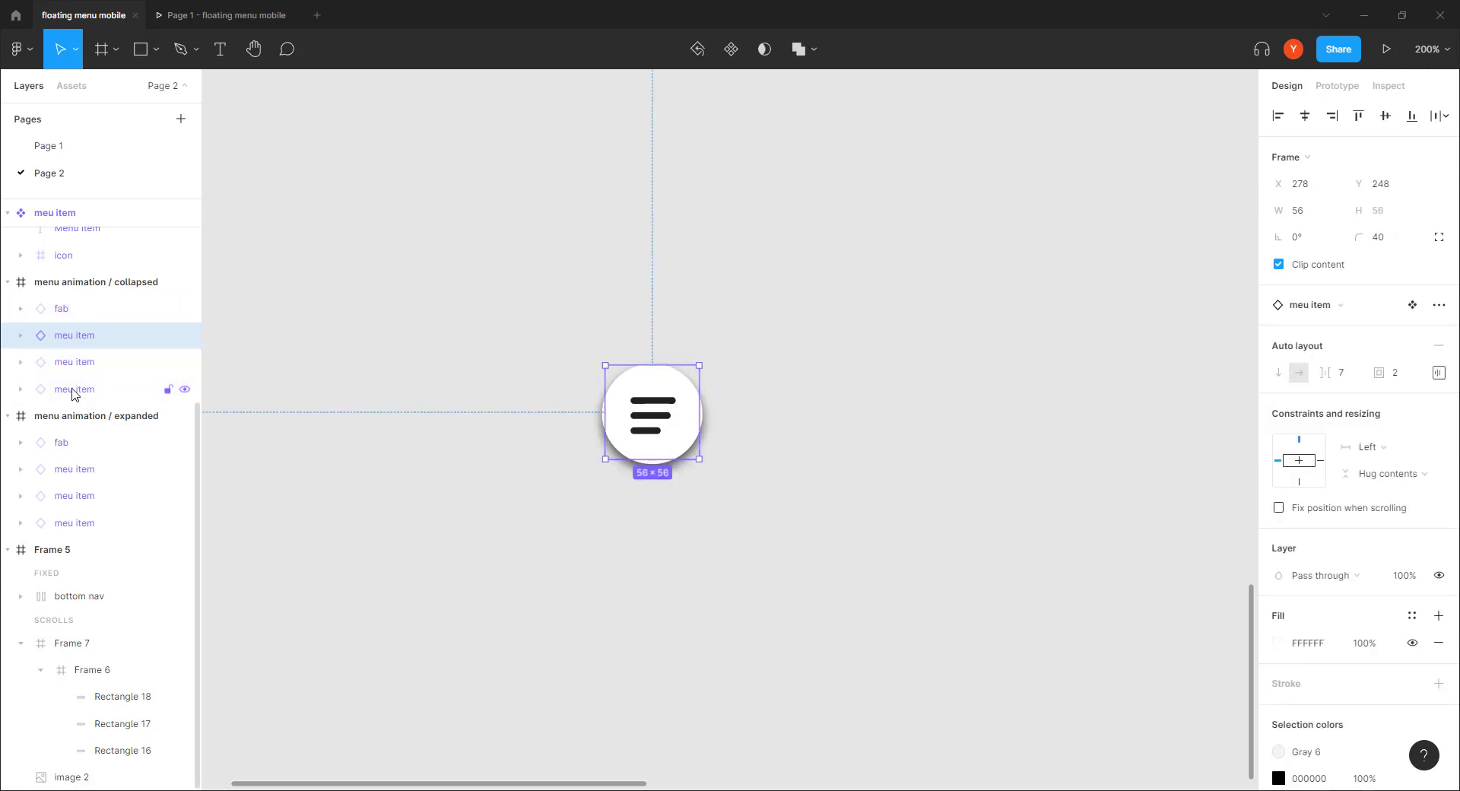
shift+click(73, 390)
scroll(1275, 685, down, 1)
click(1278, 687)
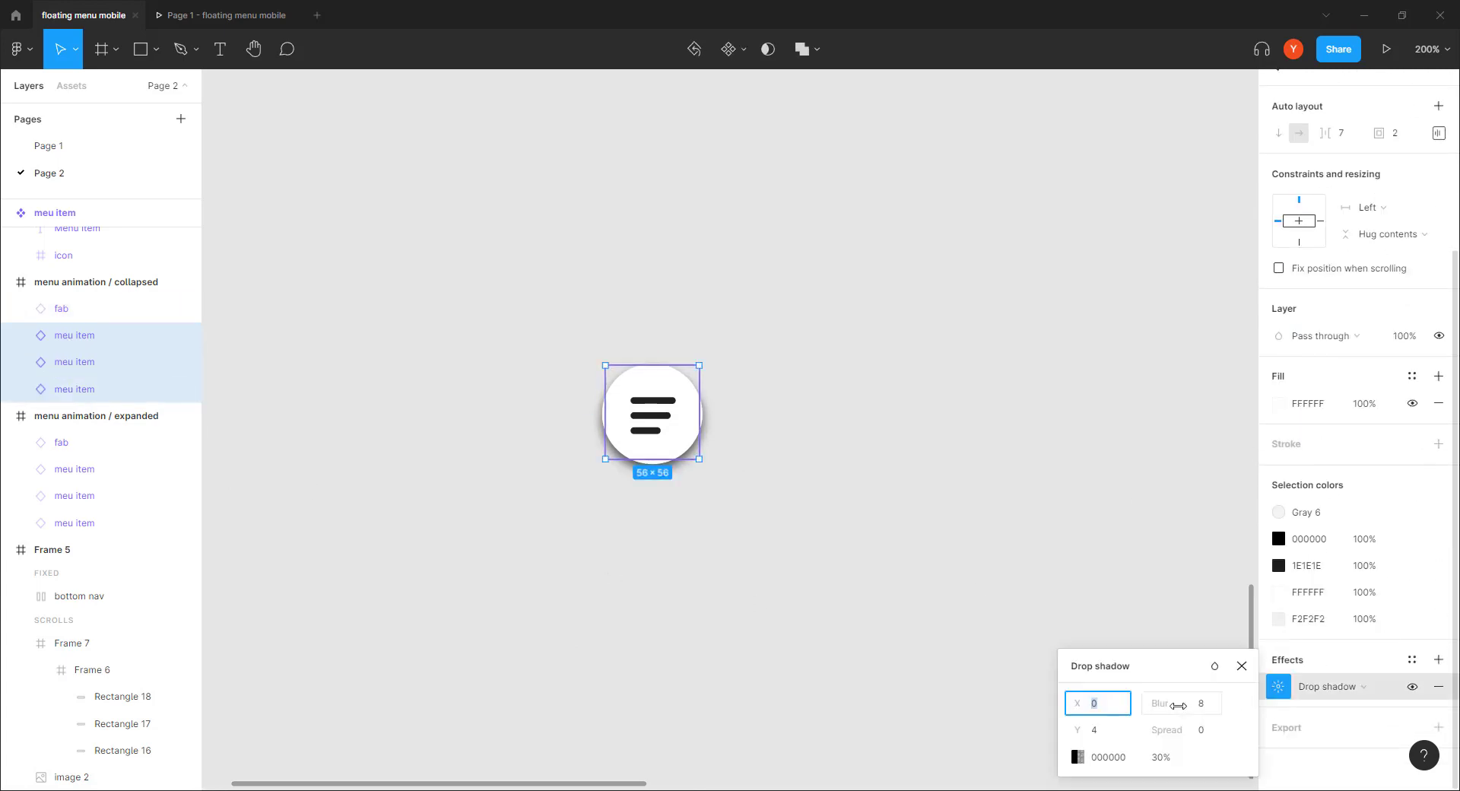
click(1161, 756)
text(0)
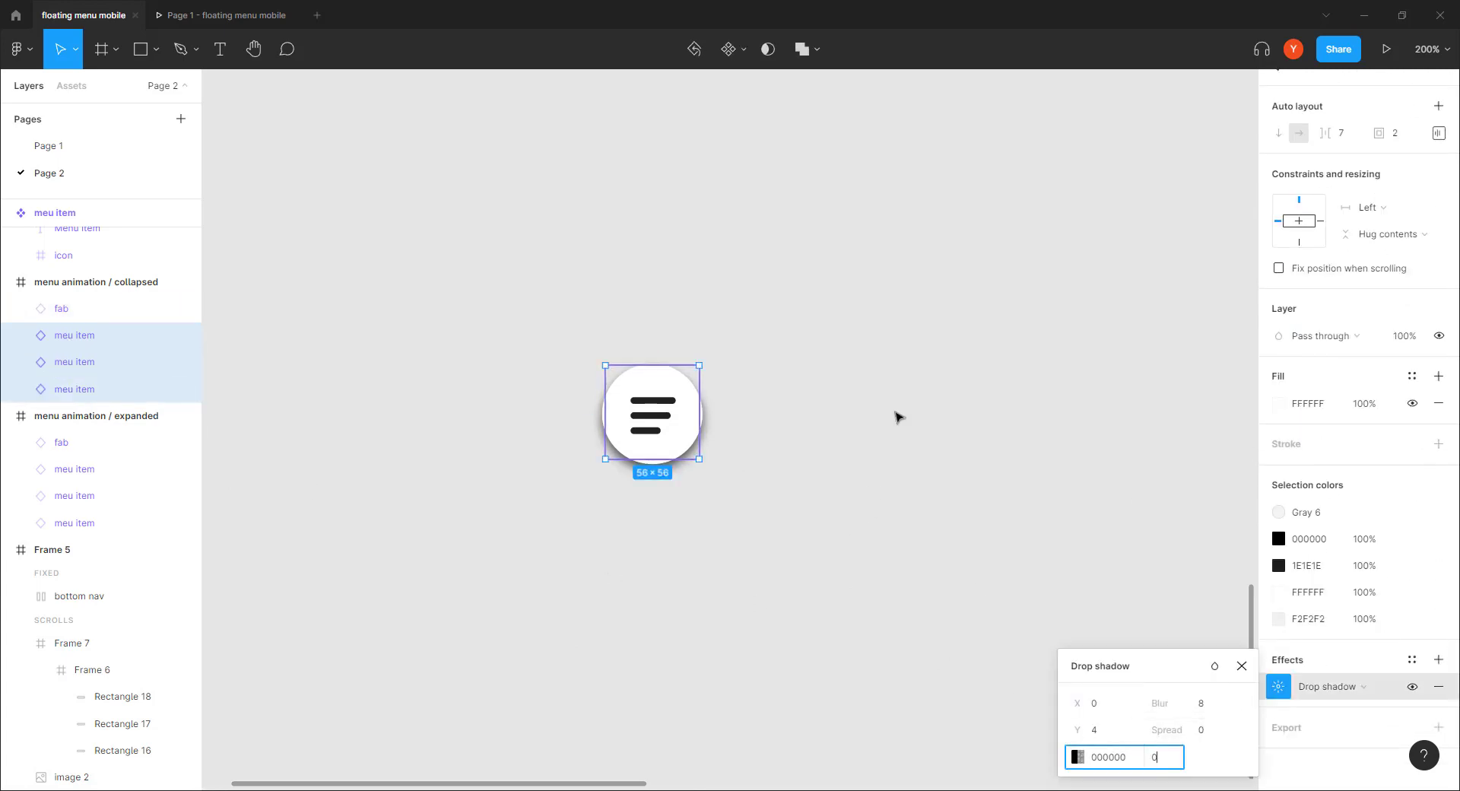
key(Return)
click(854, 370)
key(minus)
key(minus)
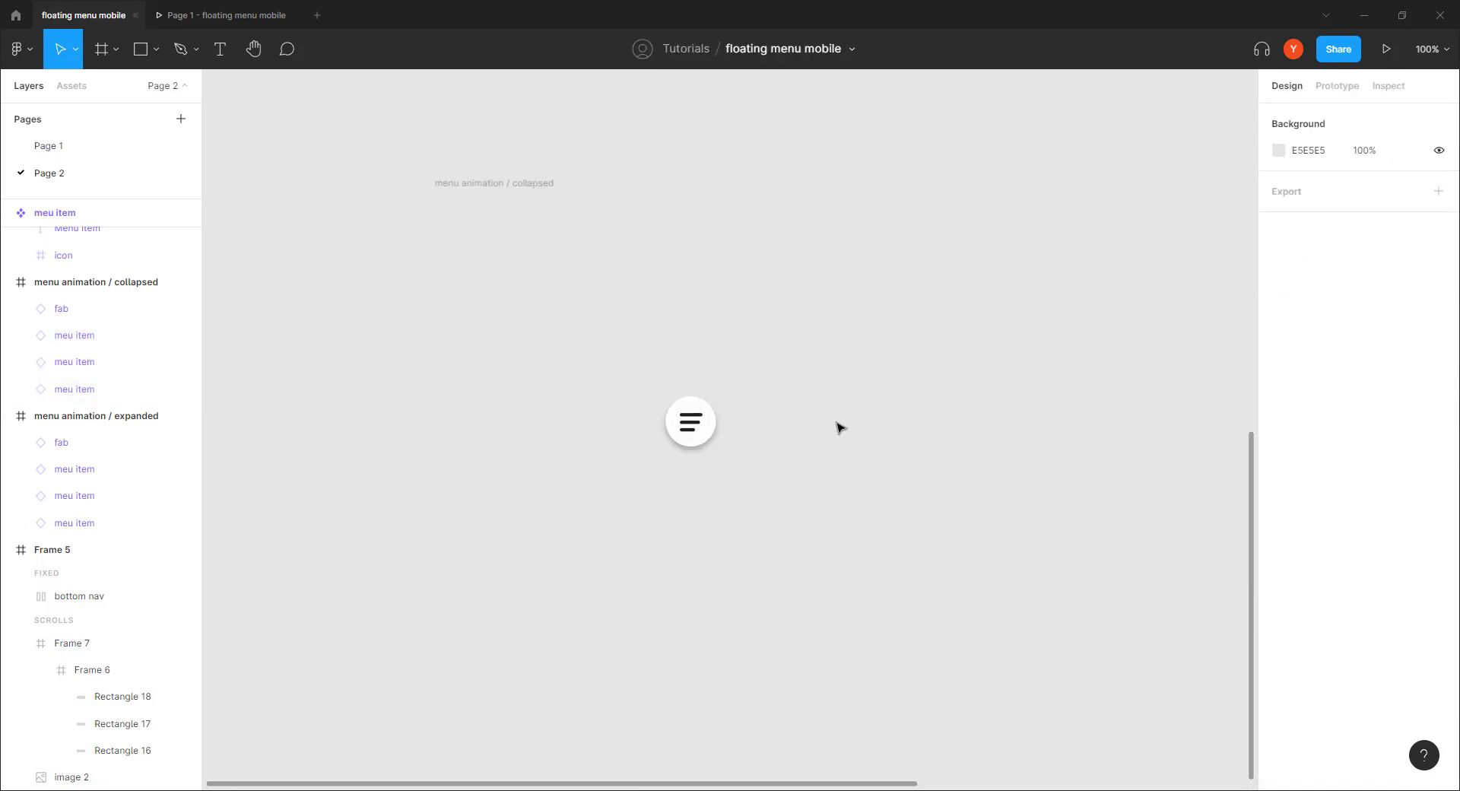
Step: Switch the fab instance in the expanded frame to the x variant through its Property 1
drag(815, 407, 660, 481)
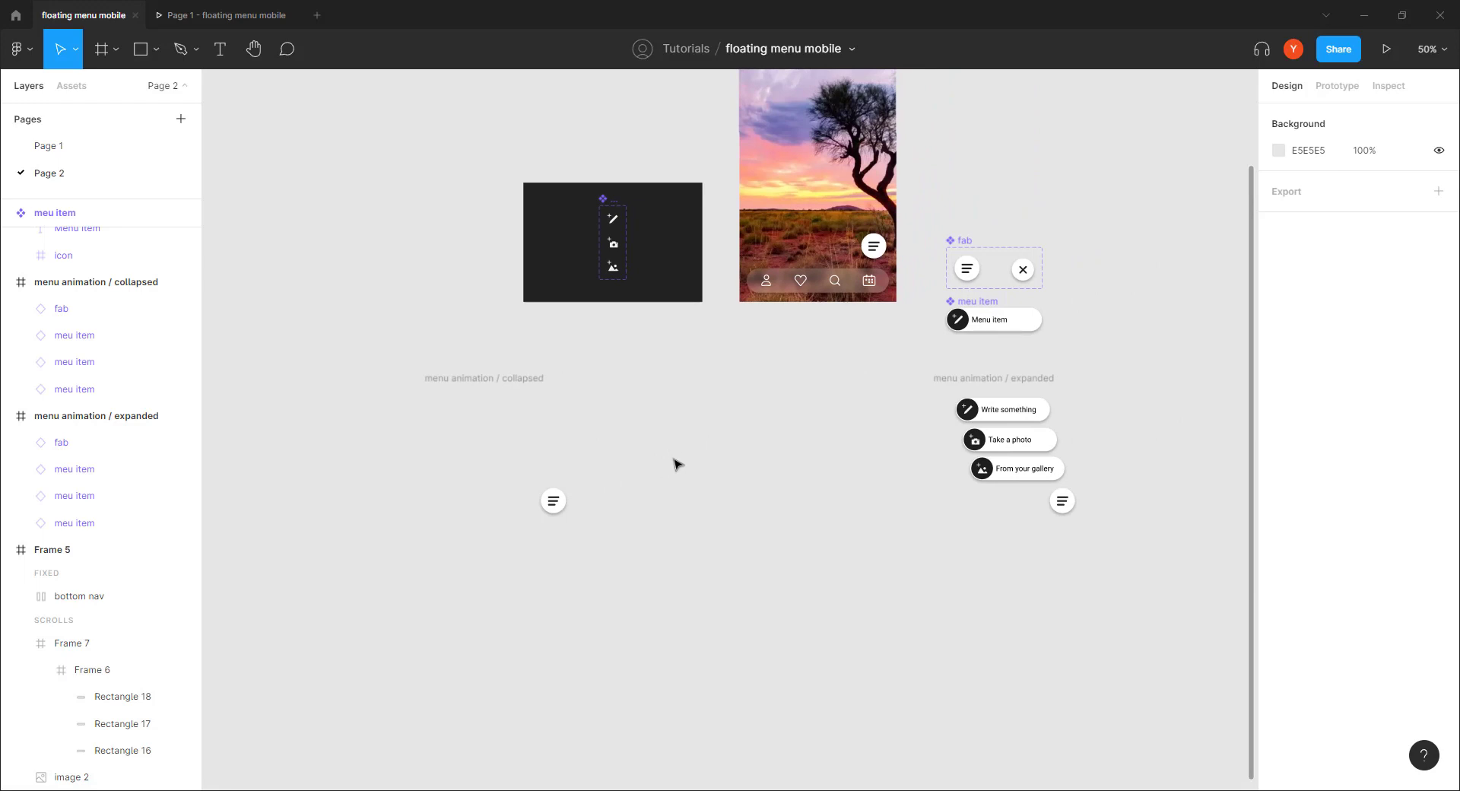
click(1063, 502)
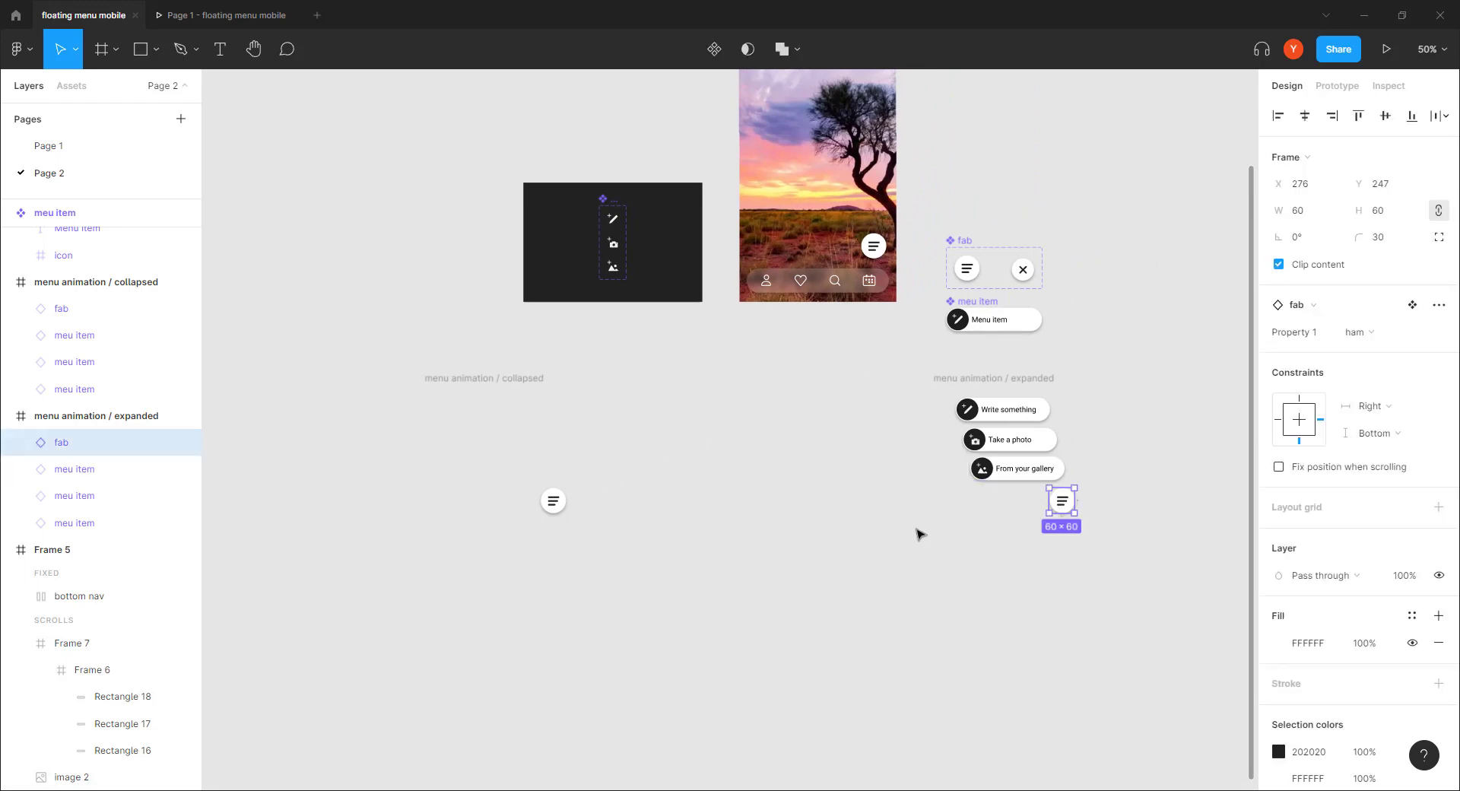
scroll(916, 530, right, 5)
key(shift+0)
drag(829, 522, 525, 552)
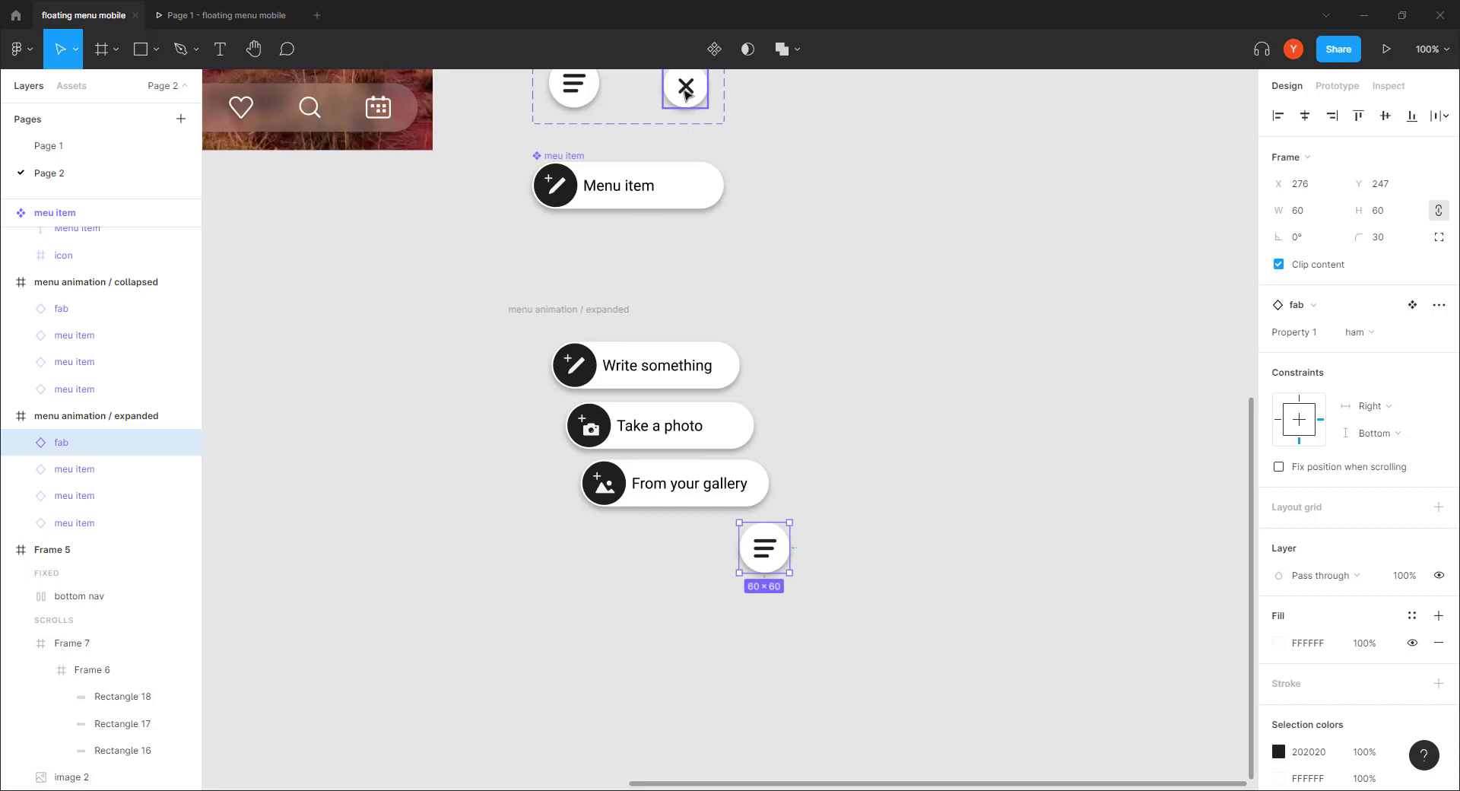
click(1357, 332)
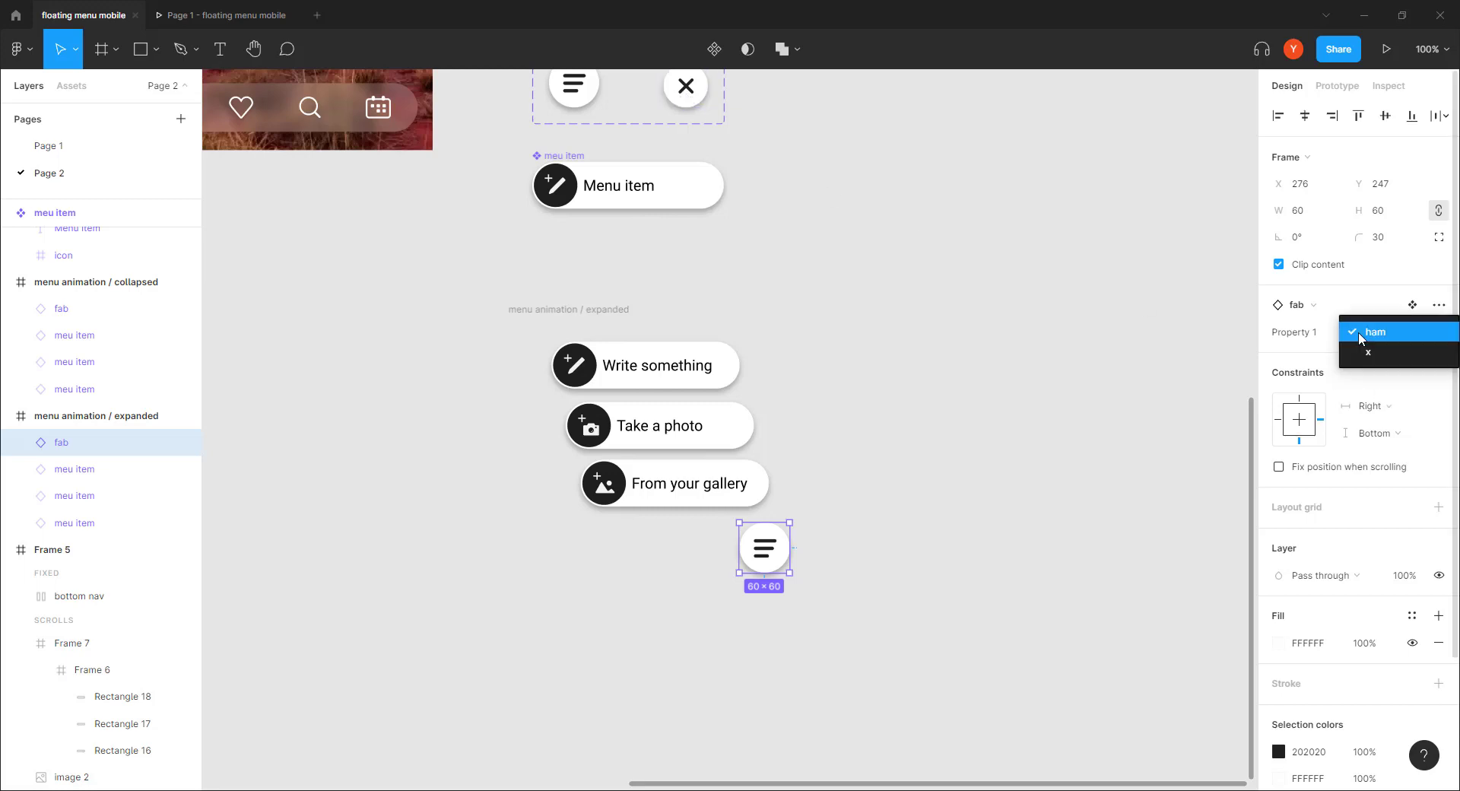
click(1357, 353)
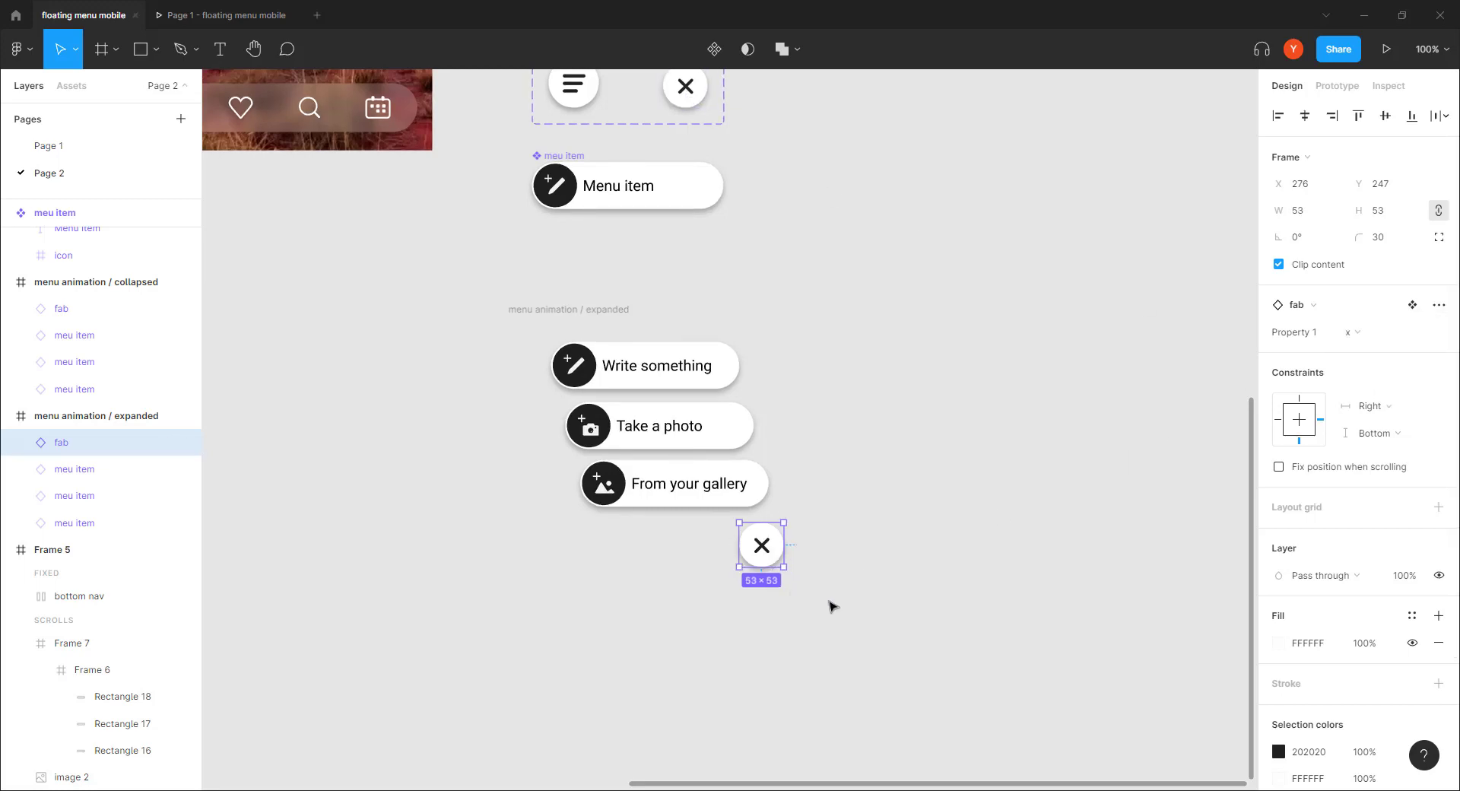
key(ctrl+z)
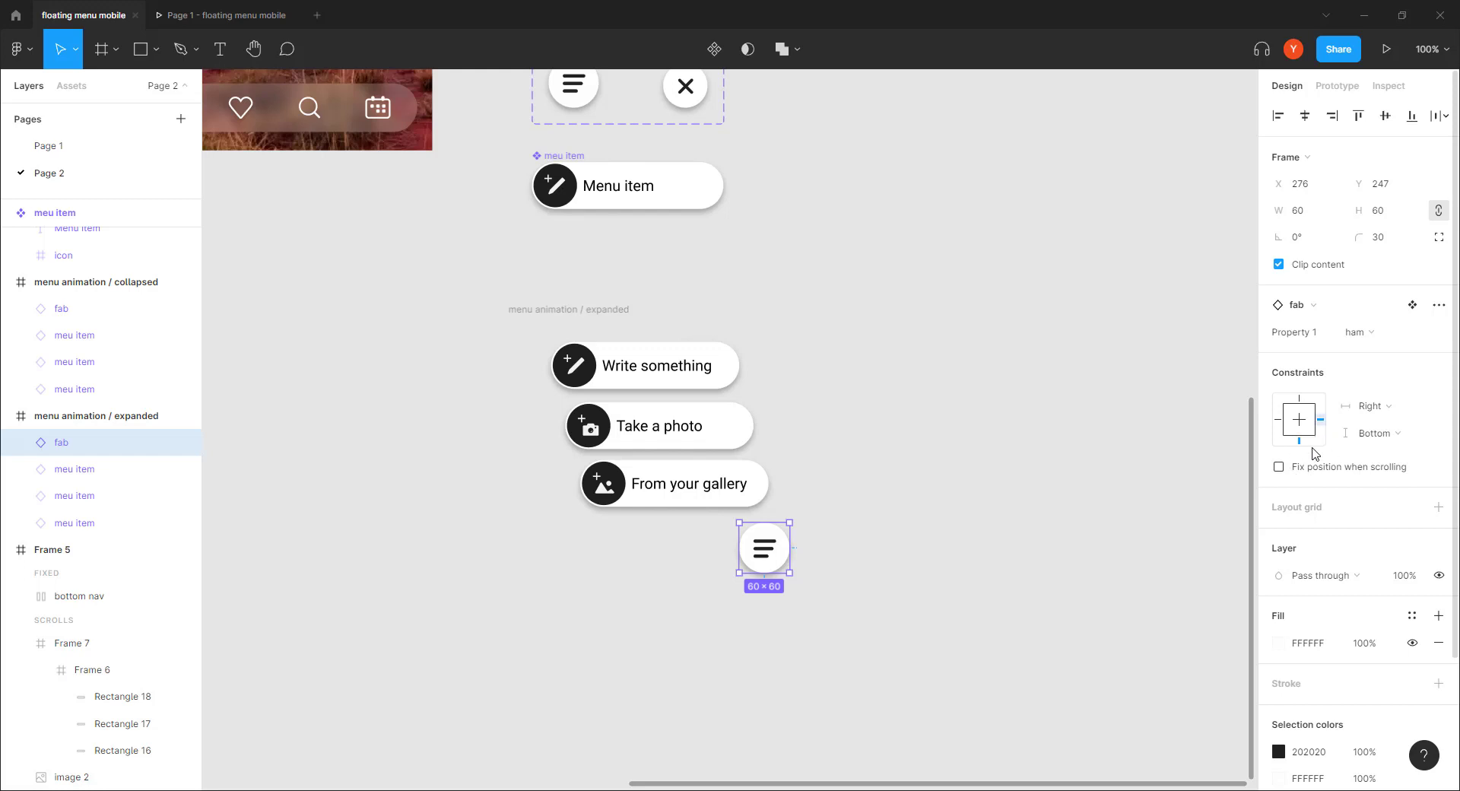
click(1355, 346)
click(1354, 355)
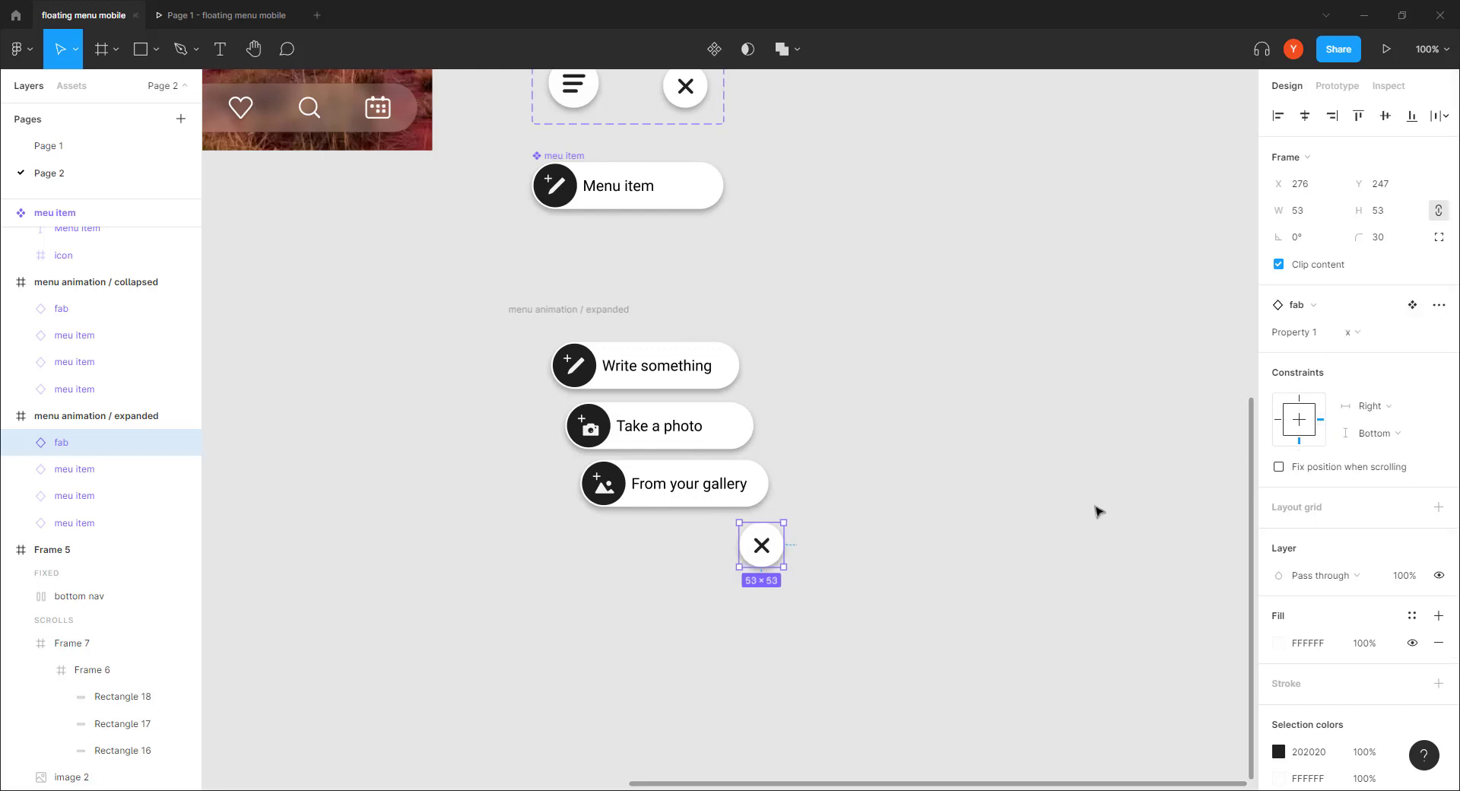
Step: Nudge the x button in the expanded frame down 5 px and right 4 px, to X 280 and Y 252
key(Down)
key(Down)
key(Down)
key(Down)
key(Down)
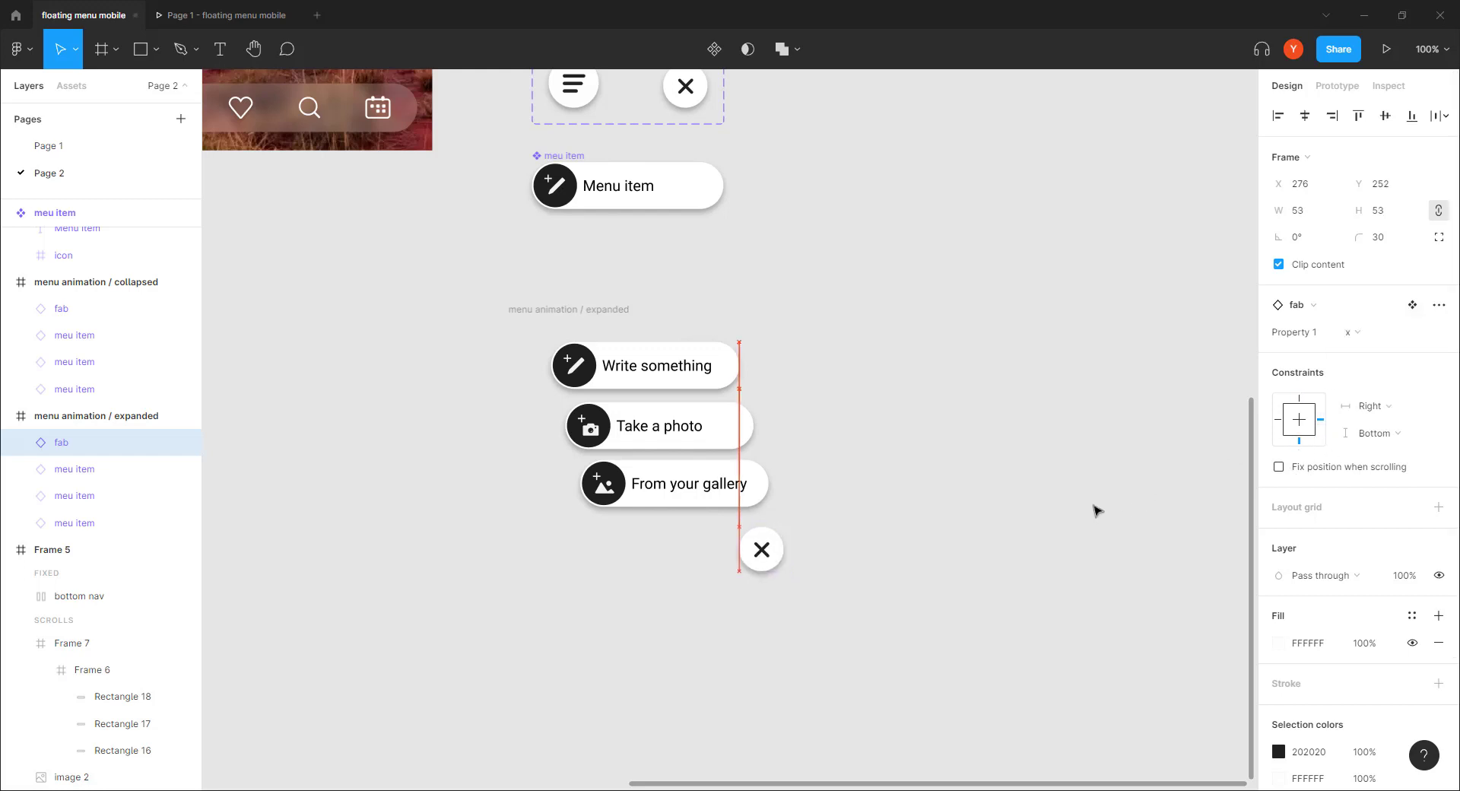
key(Right)
key(Right)
key(Right)
key(Right)
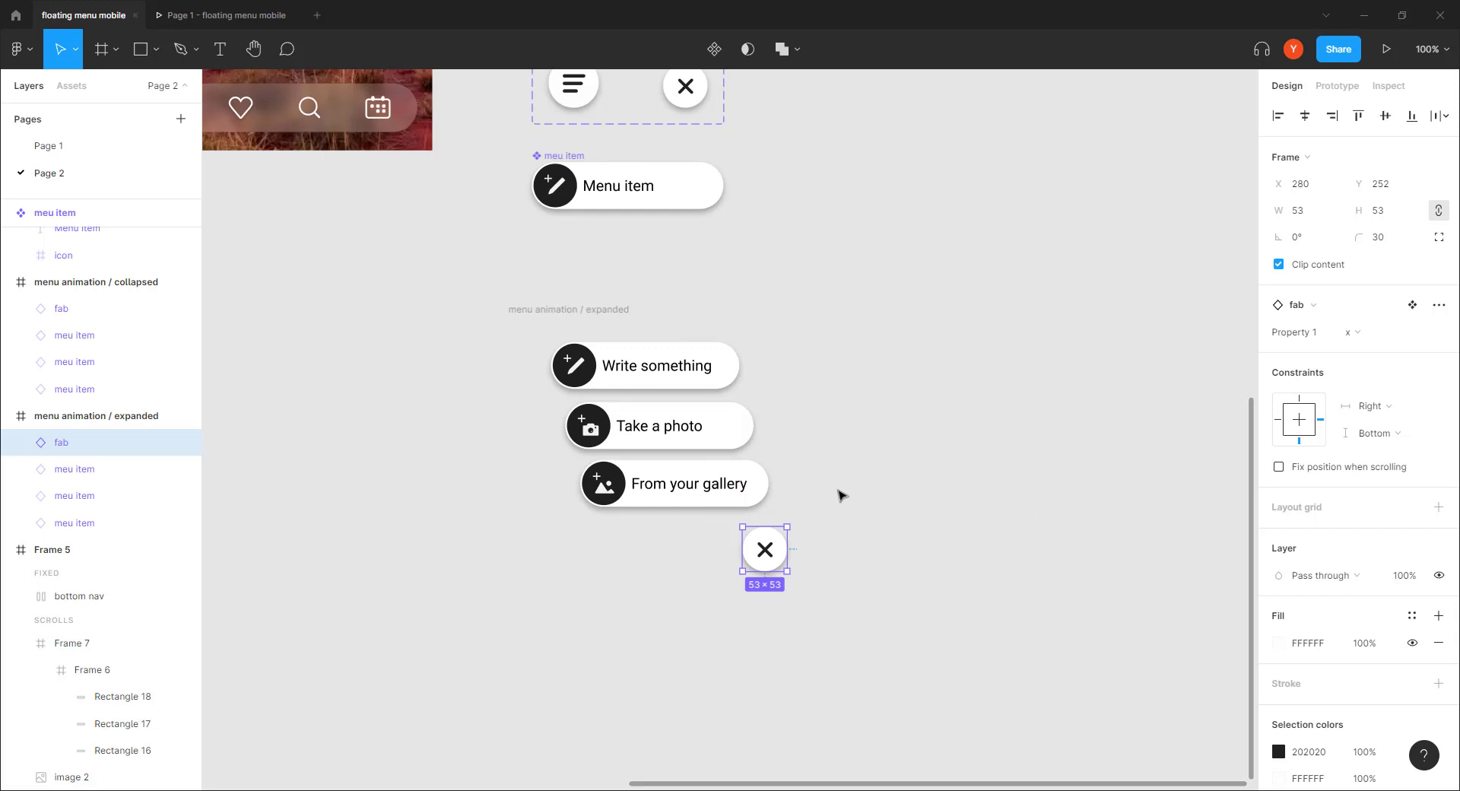
scroll(839, 495, left, 3)
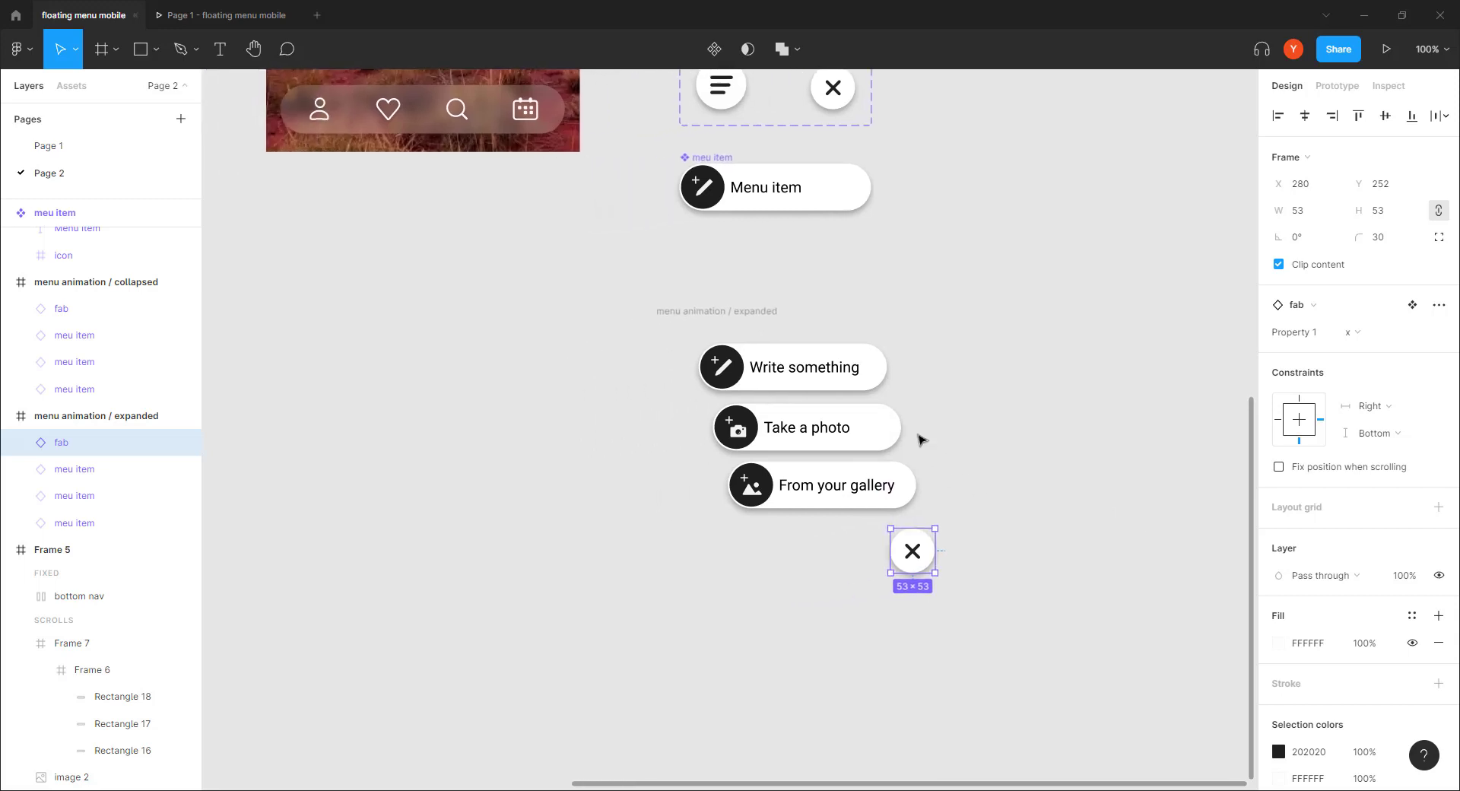
scroll(570, 502, left, 9)
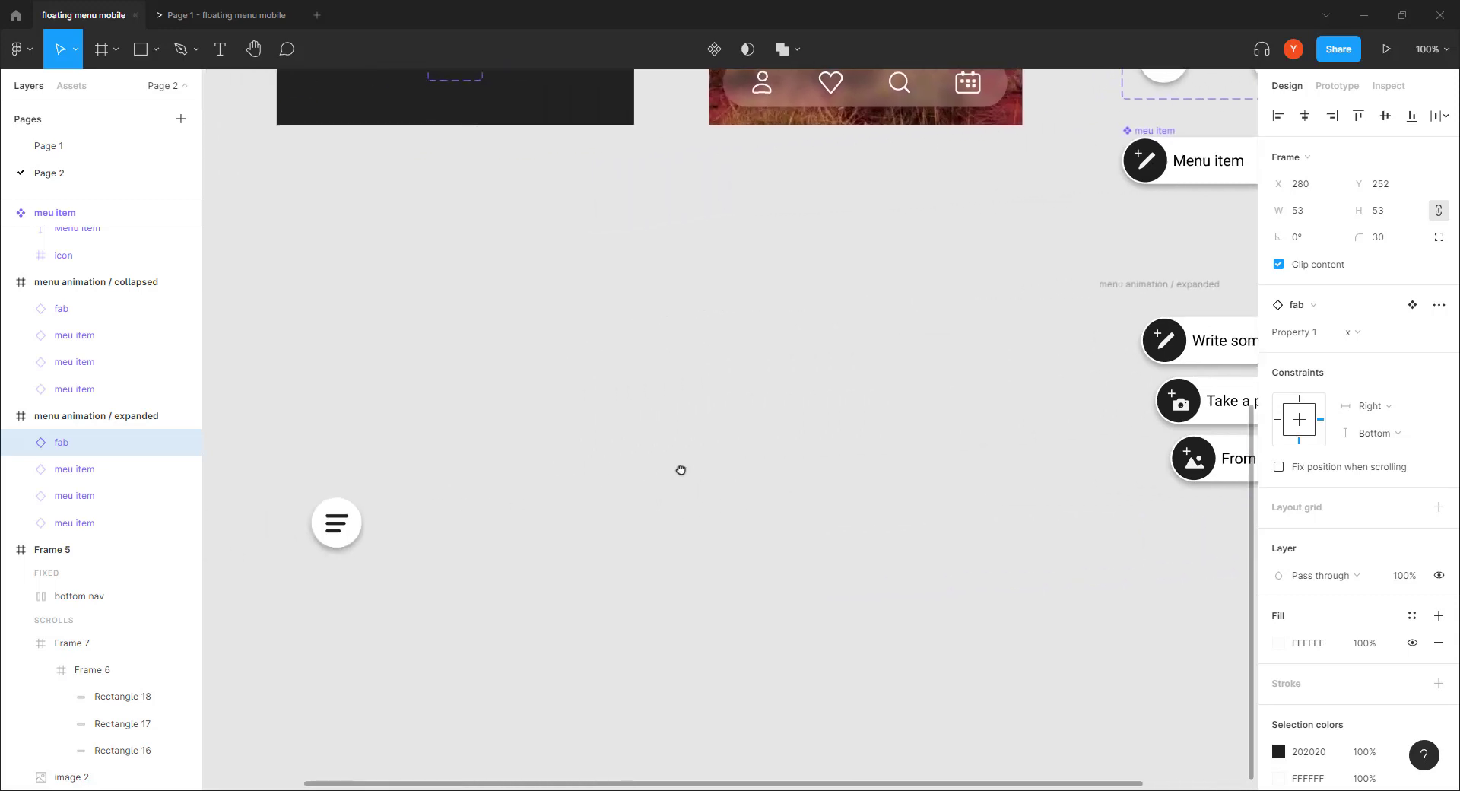
drag(681, 470, 799, 471)
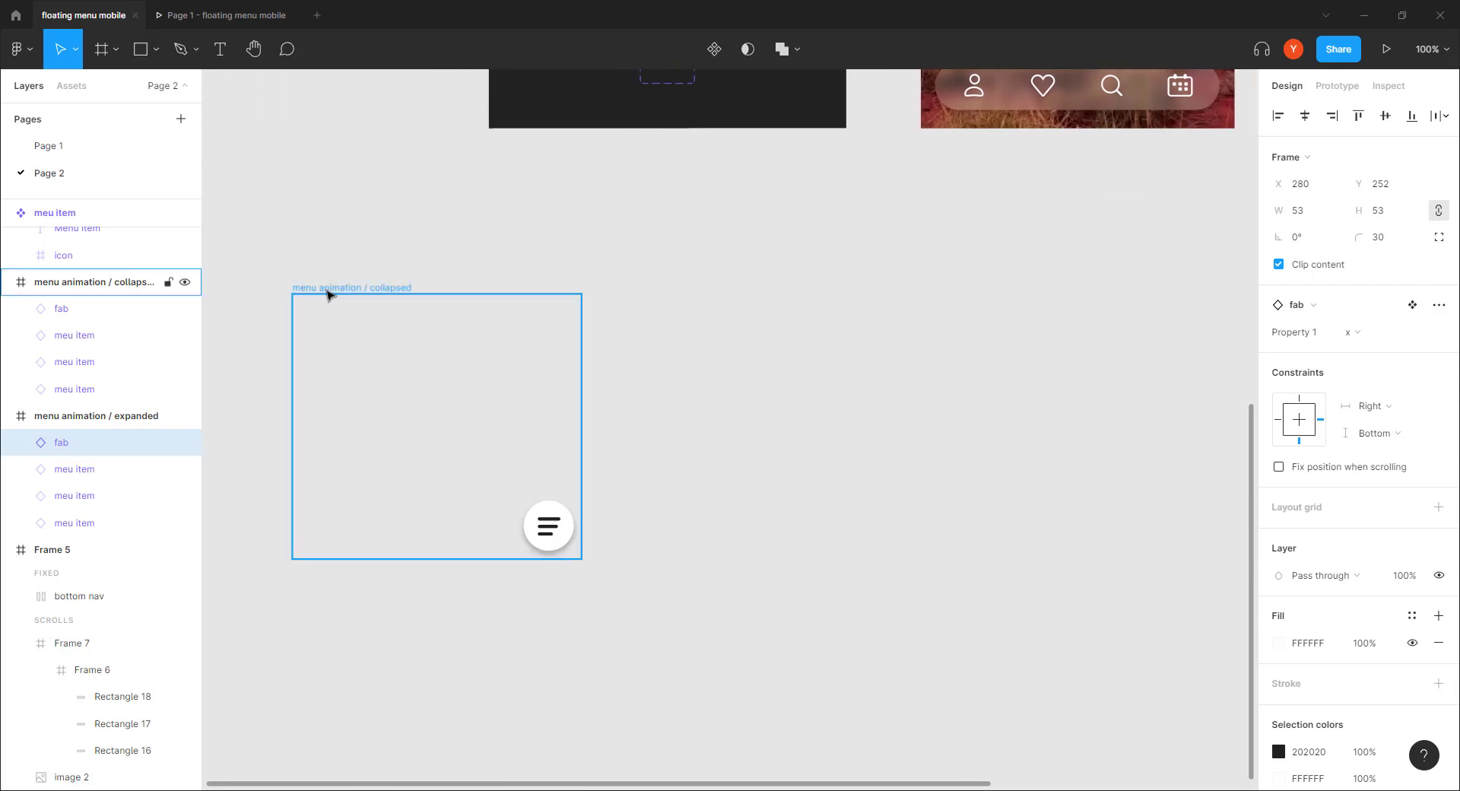
Step: Duplicate the collapsed frame horizontally beside the original at X -532 and rename the copy "menu animation / buttons up"
click(327, 288)
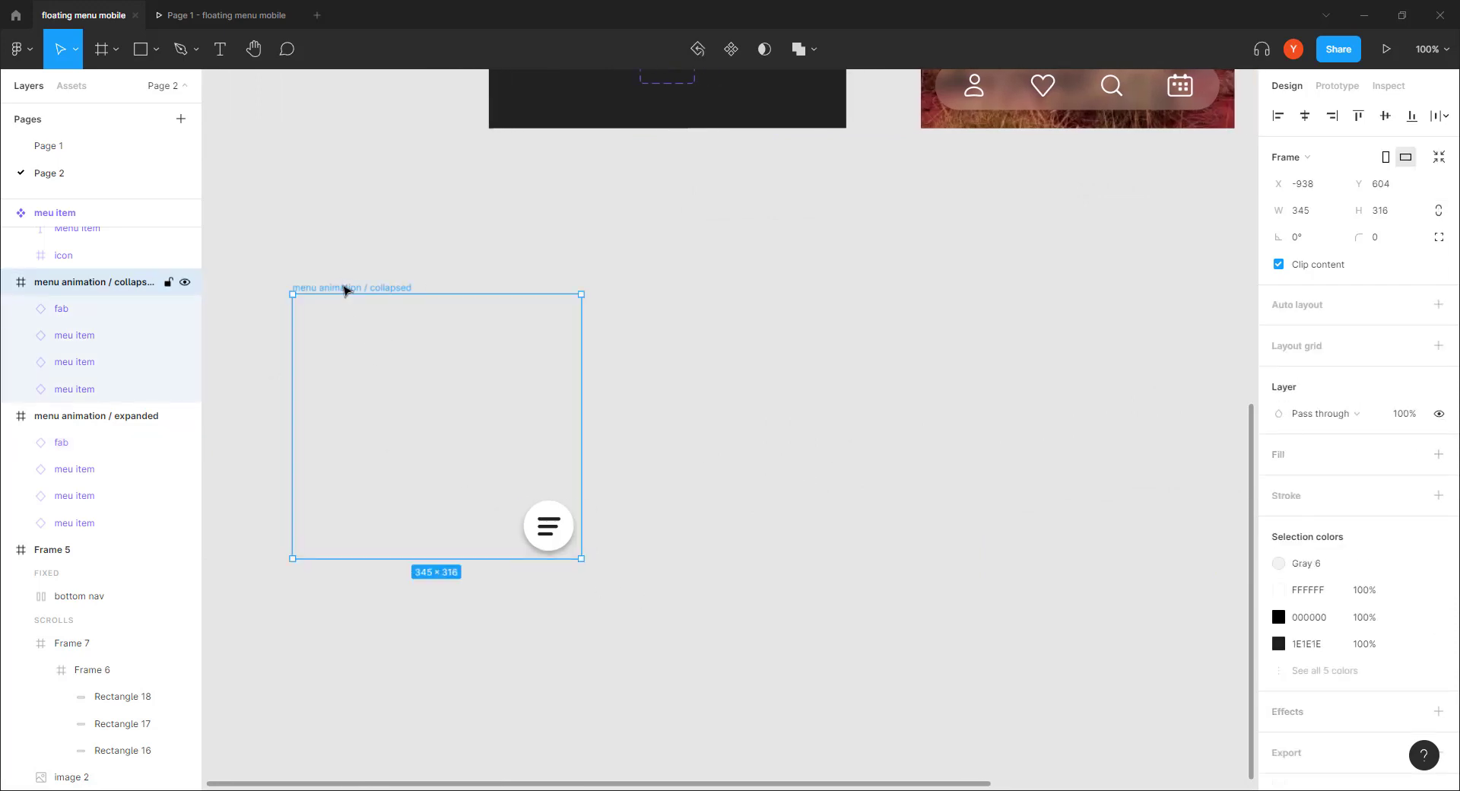
drag(344, 290, 684, 288)
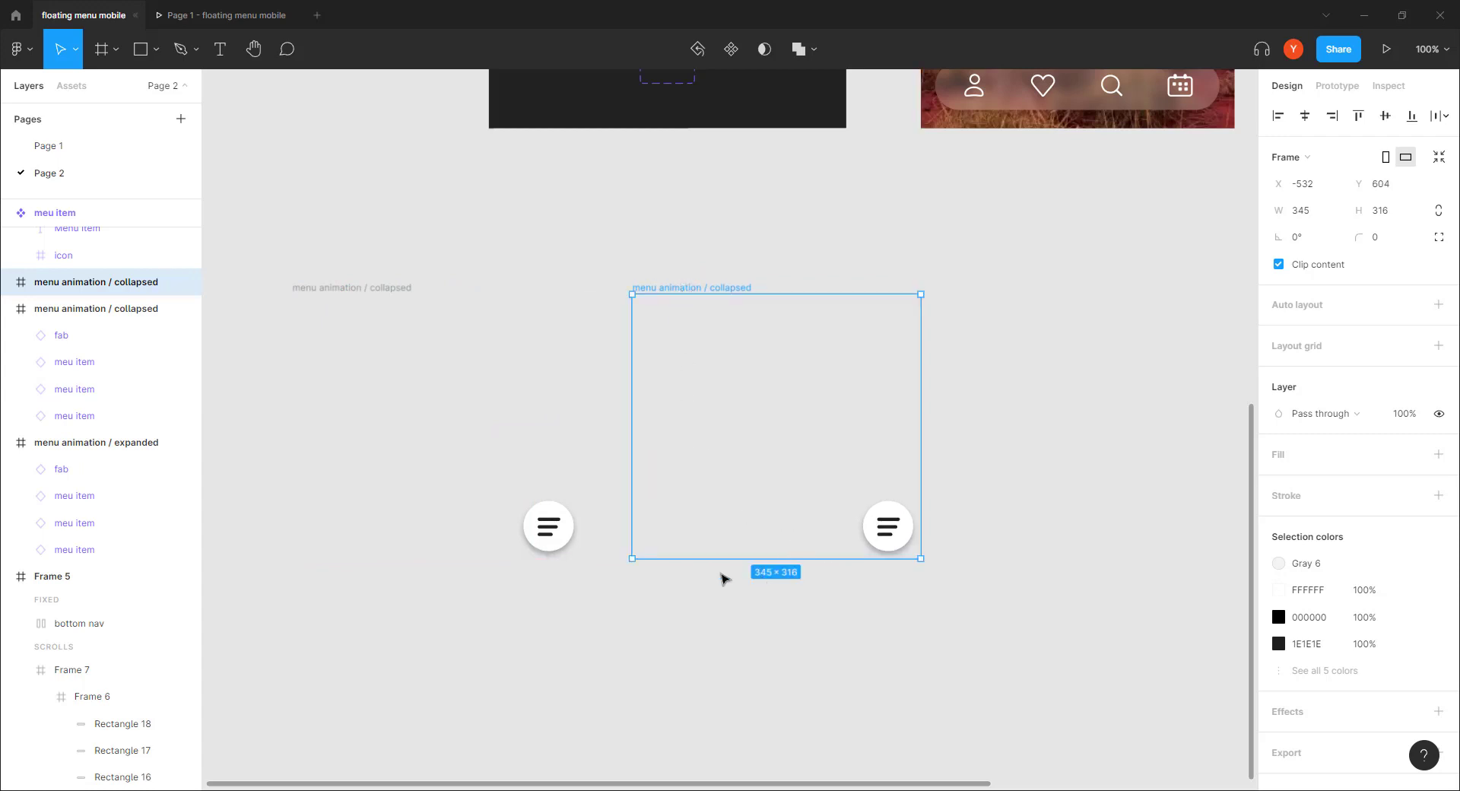
double_click(135, 283)
double_click(135, 286)
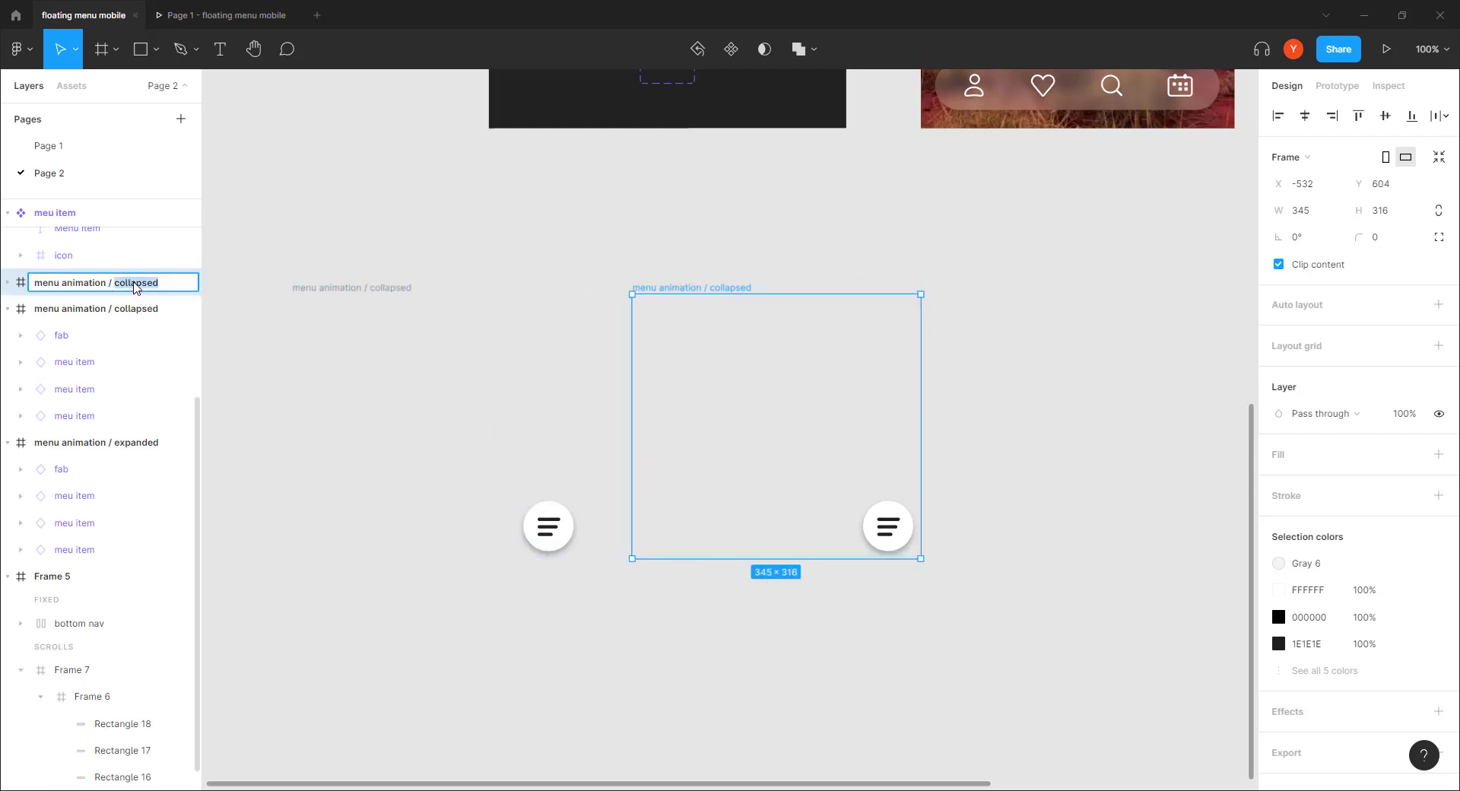
text(buttons u)
key(Return)
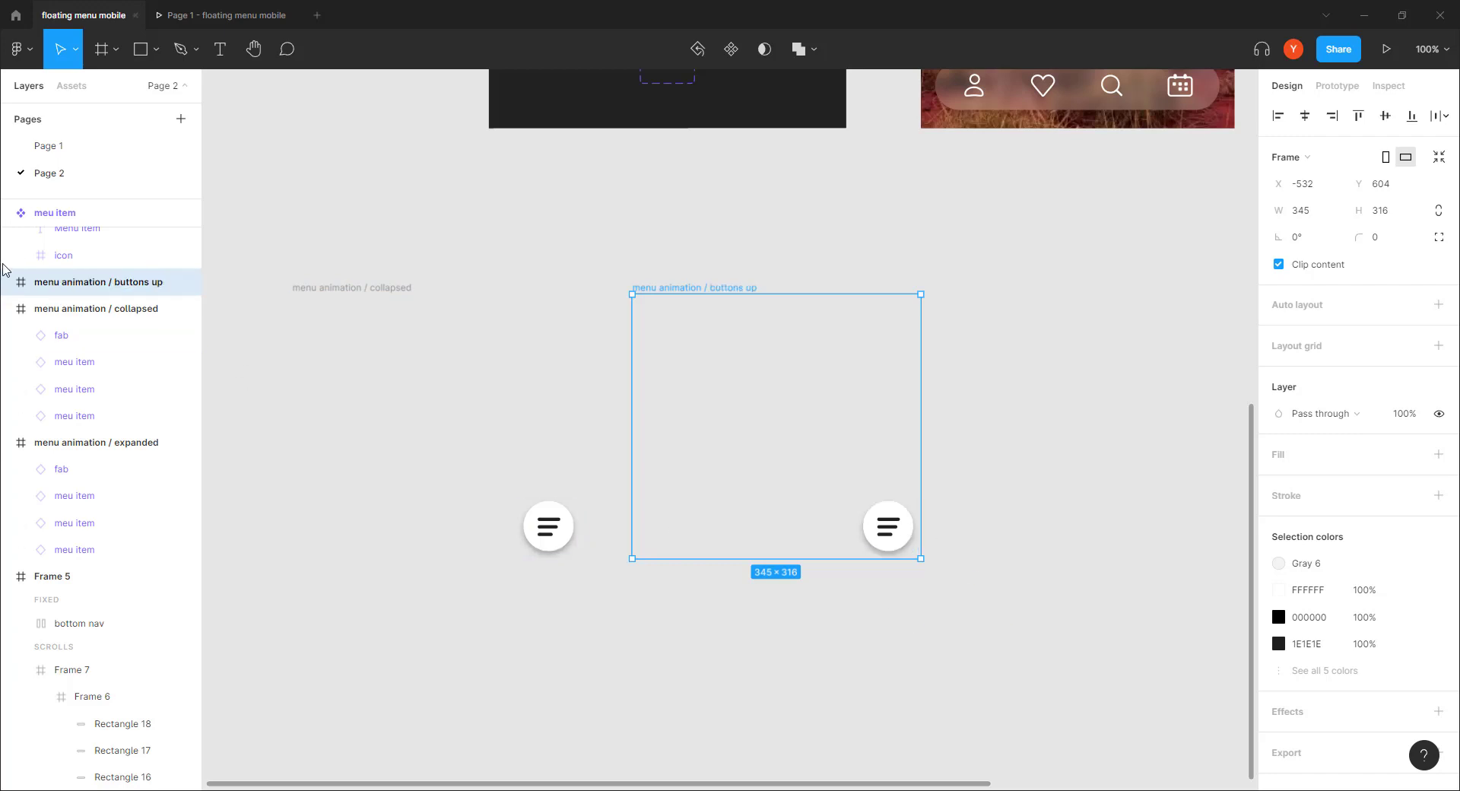
Step: Fold the layer contents of the meu item and fab components and of the collapsed and expanded menu animation frames
scroll(68, 381, up, 5)
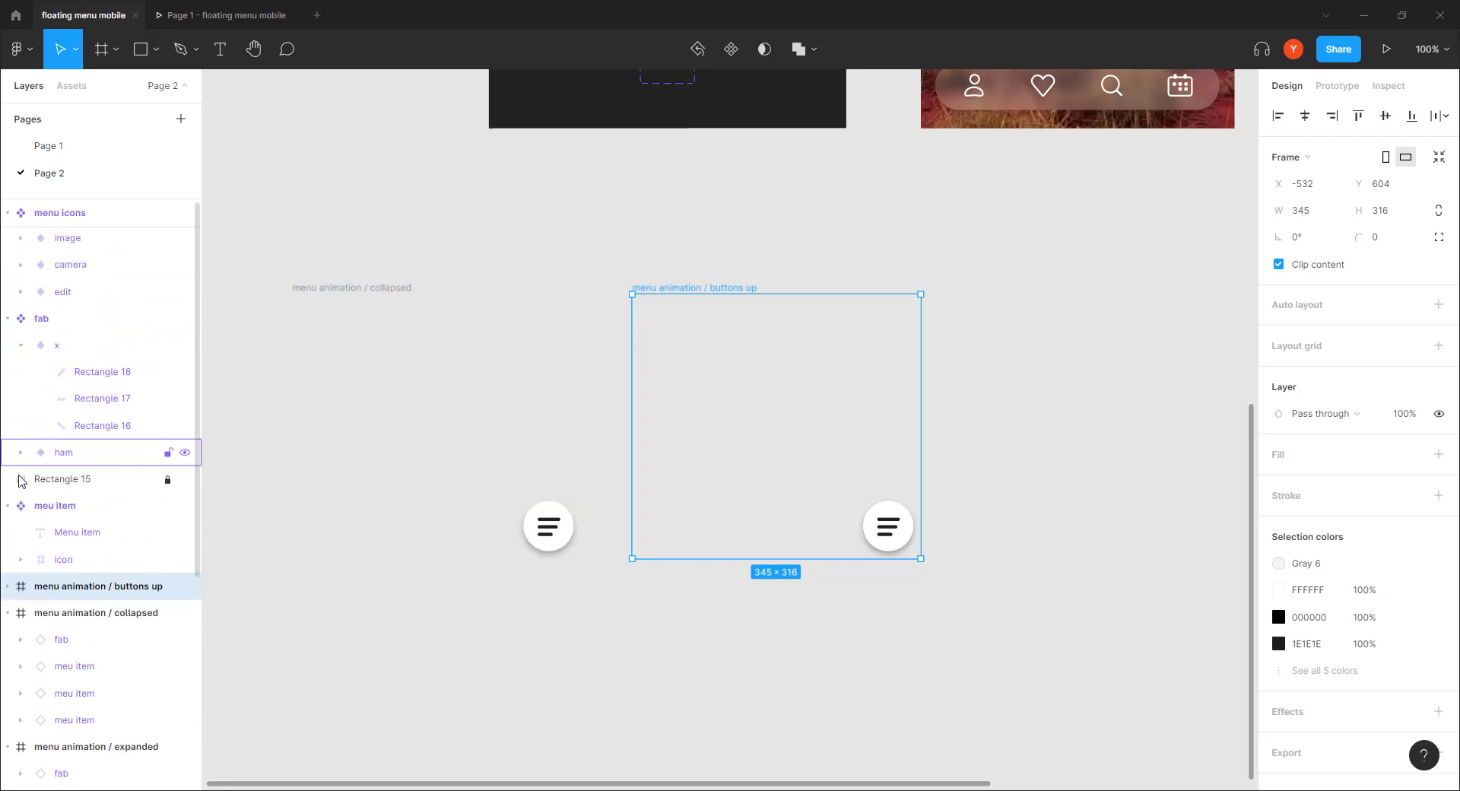
click(7, 506)
click(8, 318)
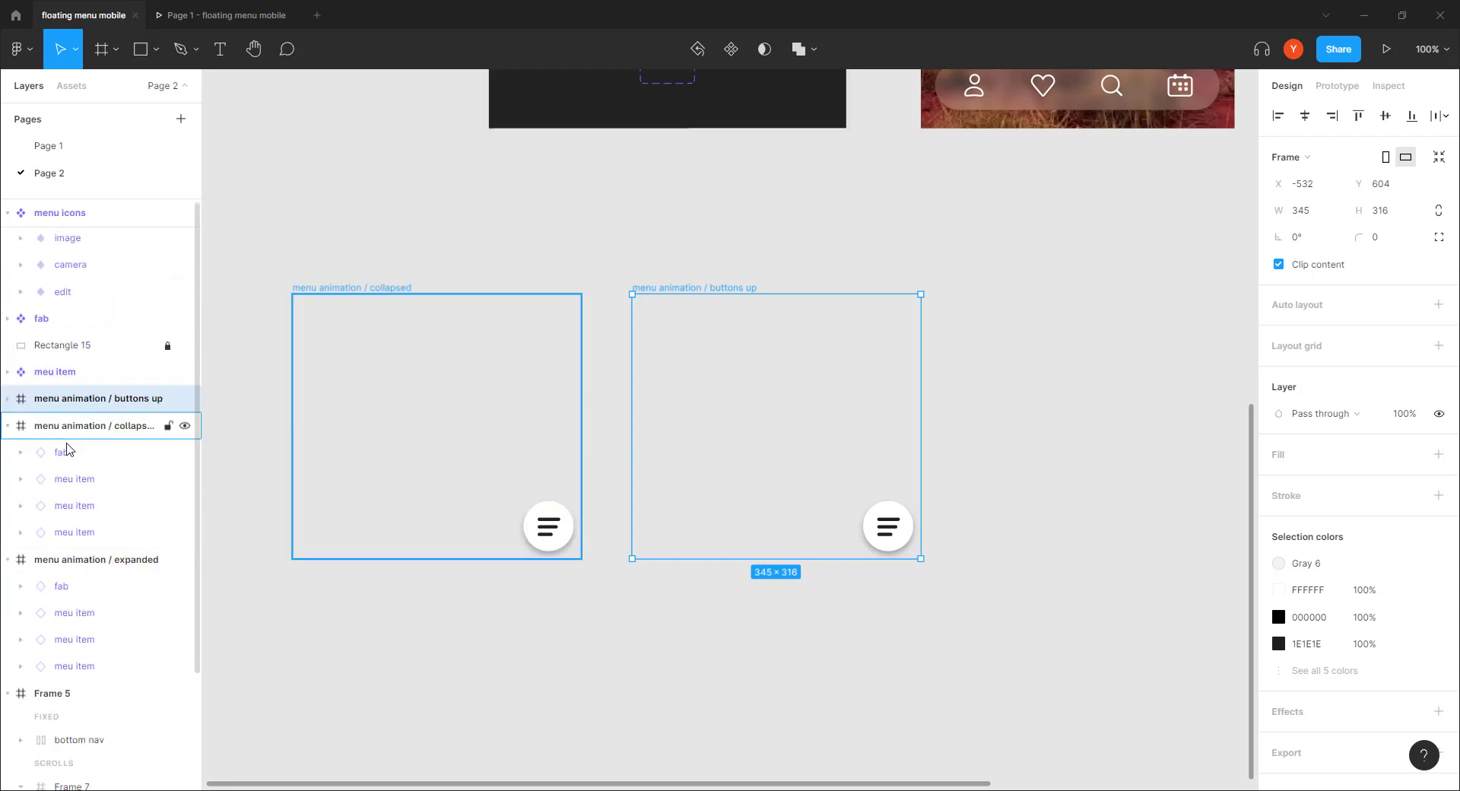
click(8, 425)
click(8, 453)
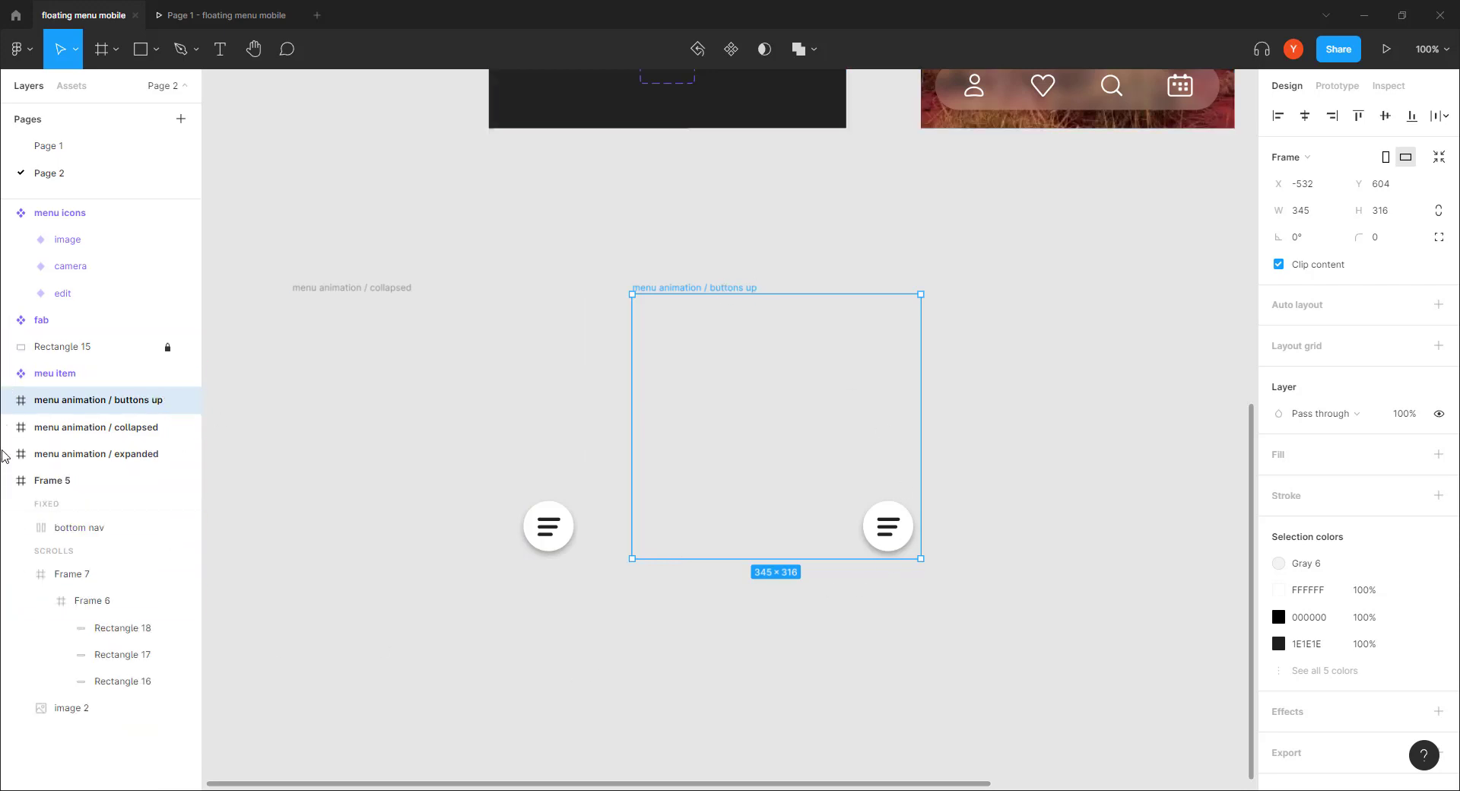
Step: Move the three stacked menu items in the buttons up frame up together to Y 172, leaving the fab in place
click(7, 400)
click(74, 454)
shift+click(75, 507)
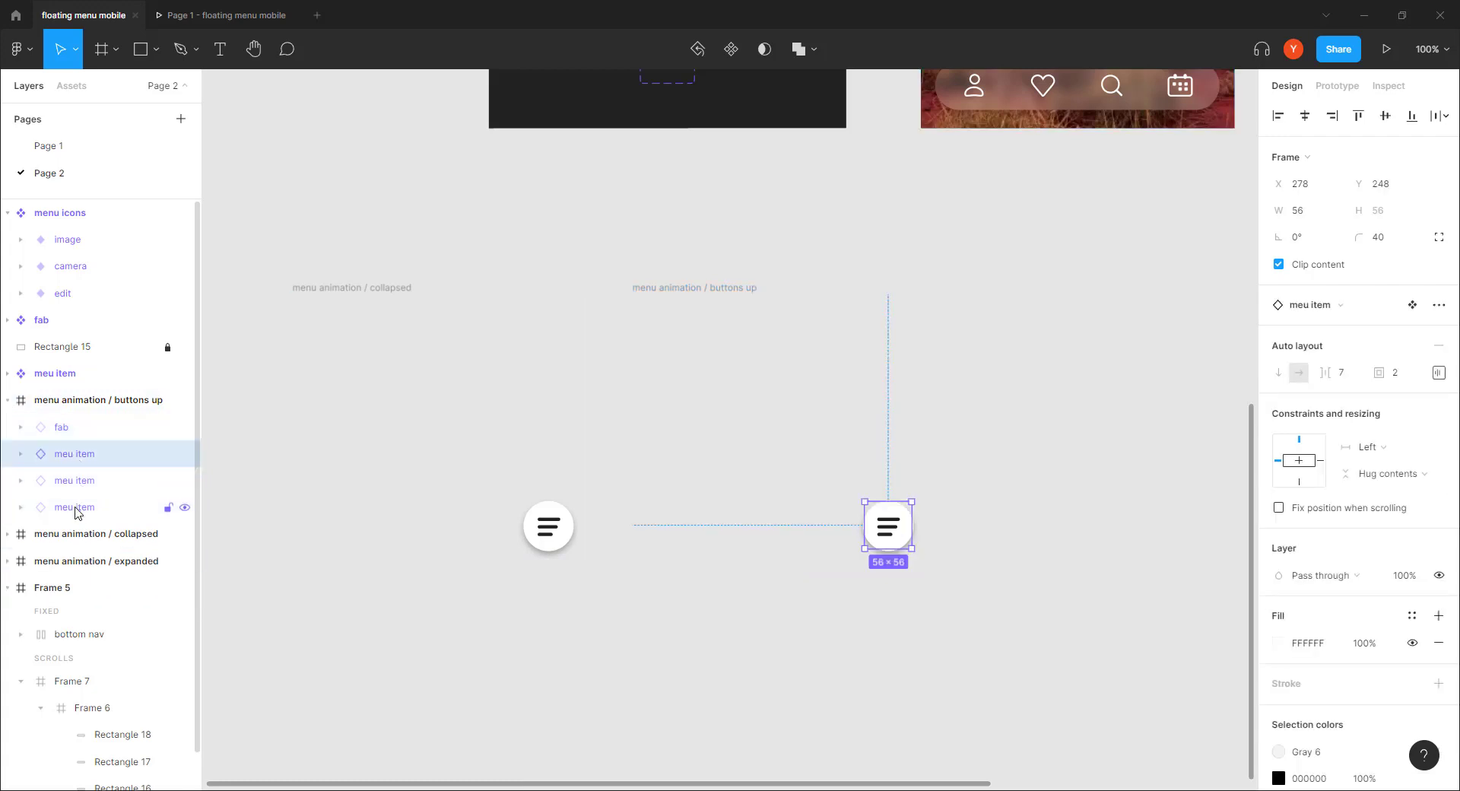
key(shift+Up)
key(shift+Up)
key(shift+Up)
key(shift+Up)
key(shift+Up)
key(shift+Up)
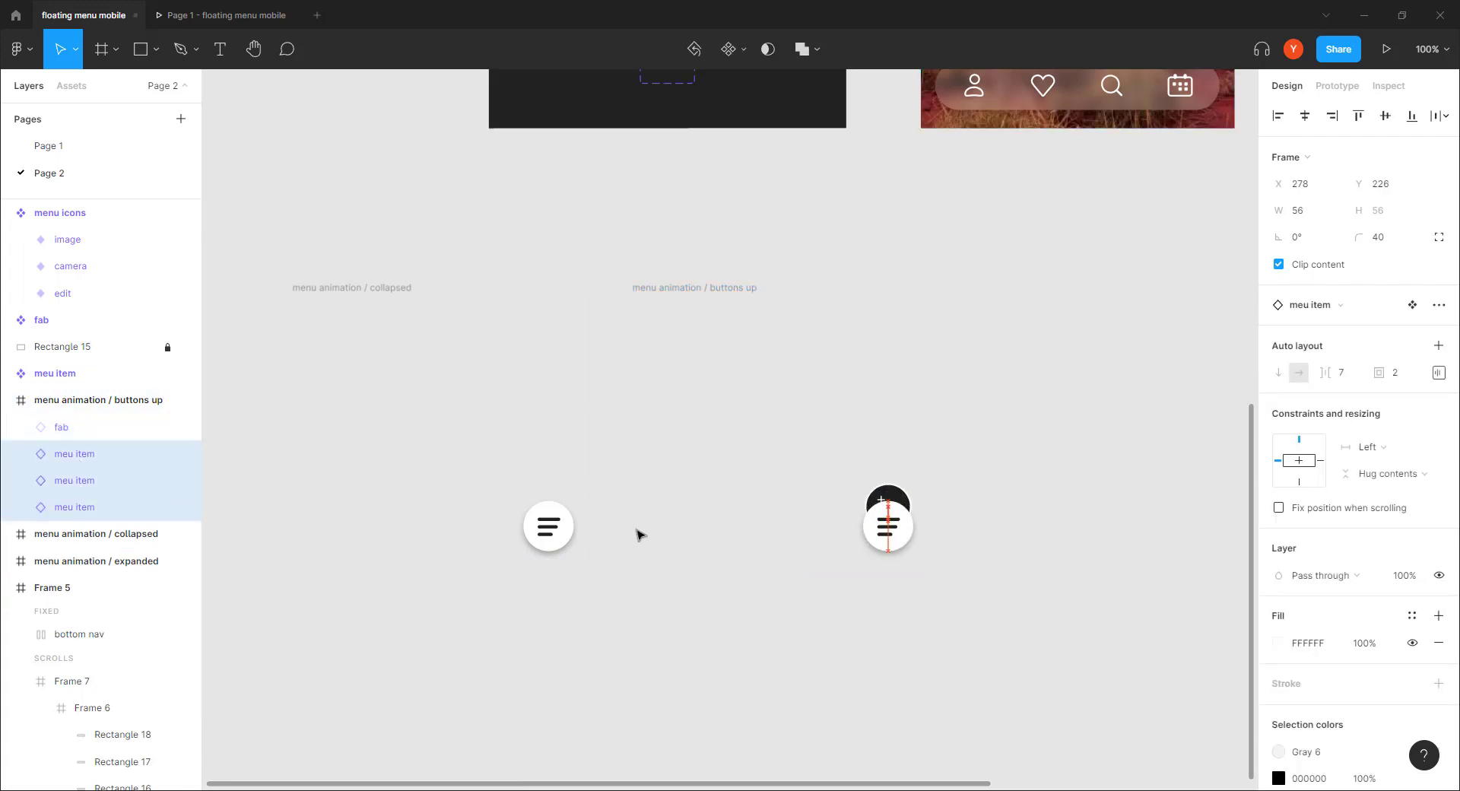
key(Up)
key(Up)
key(Up)
key(Up)
key(Up)
key(Up)
key(Up)
key(Up)
key(Up)
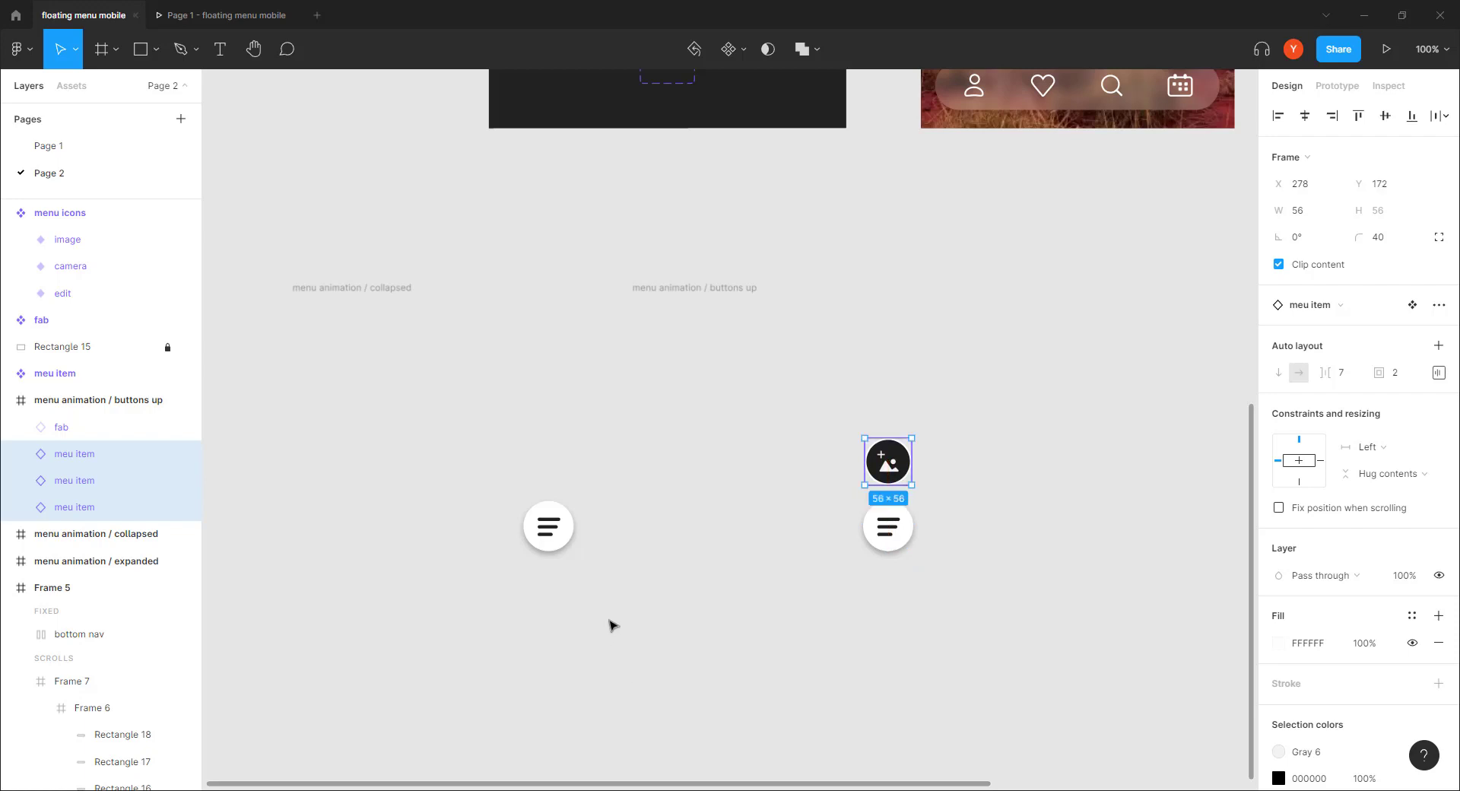
Step: Nudge the image menu item in the buttons up frame up 1 px to Y 171
click(74, 460)
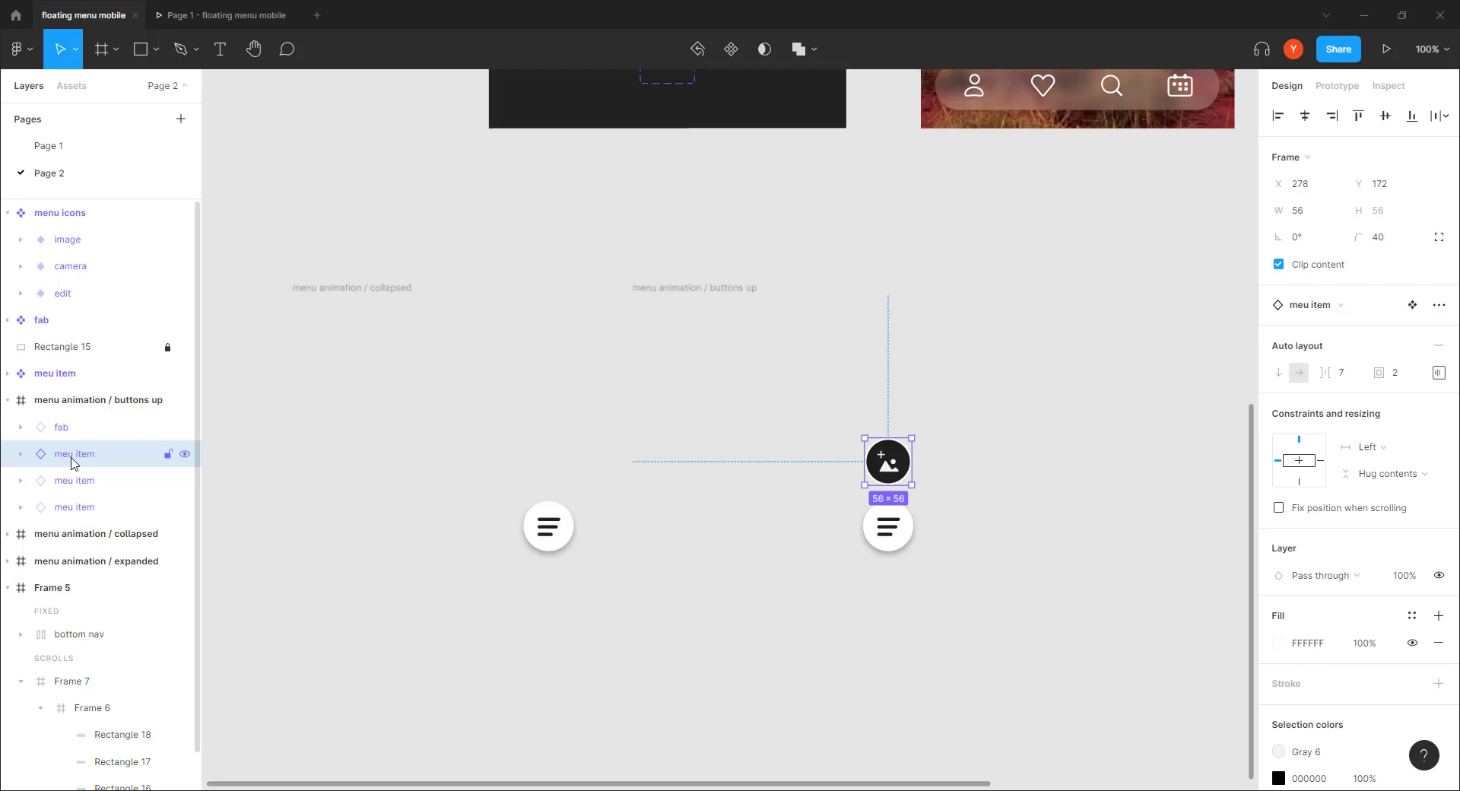
key(Up)
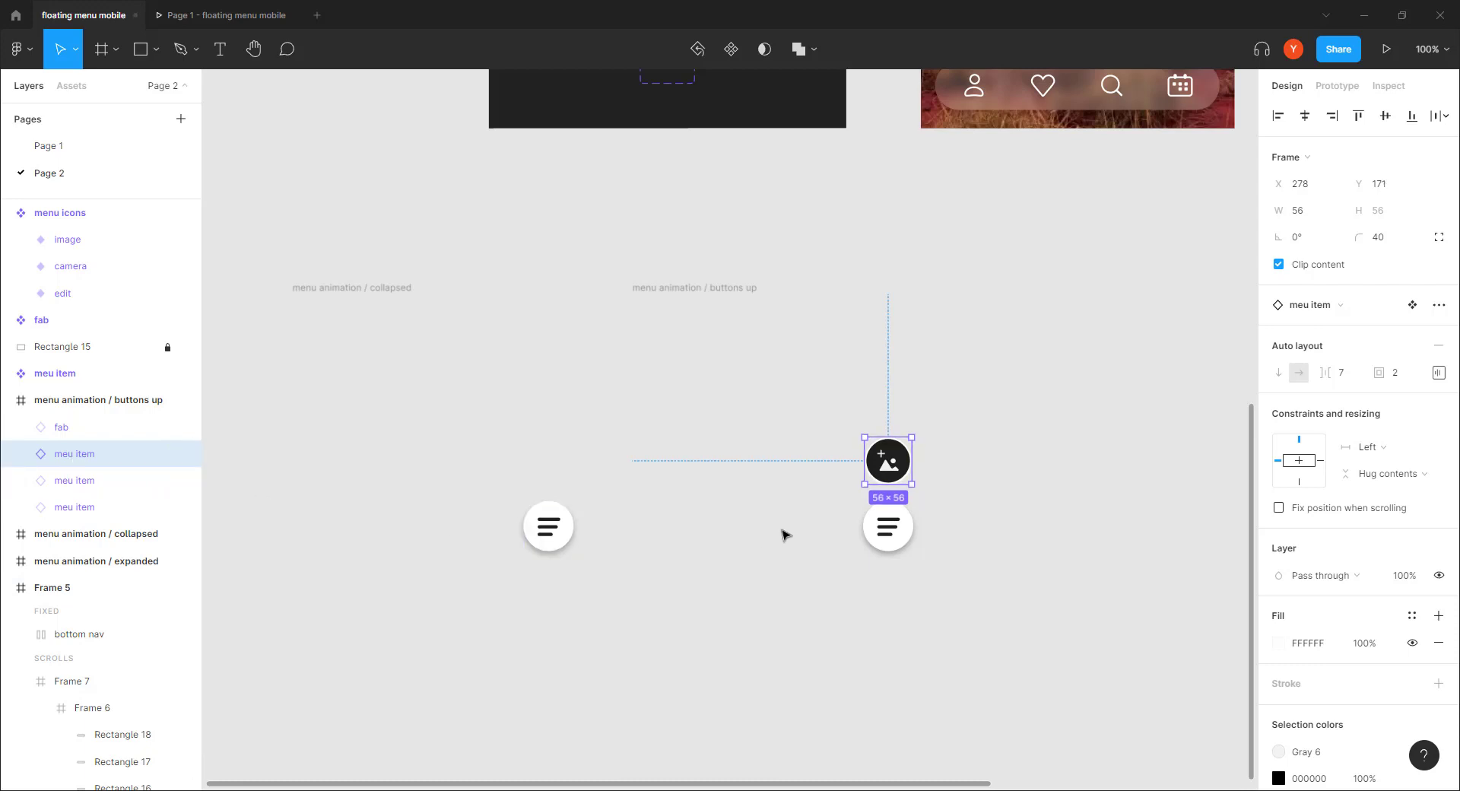
Step: Try moving the image menu item farther up to about Y 128, and undo the move
key(Up)
key(Up)
key(Up)
key(Up)
key(Up)
key(Up)
key(Up)
key(Up)
key(Up)
key(Up)
key(Up)
key(Up)
key(Up)
key(Up)
key(Up)
key(Up)
key(Up)
key(Up)
key(Up)
key(Up)
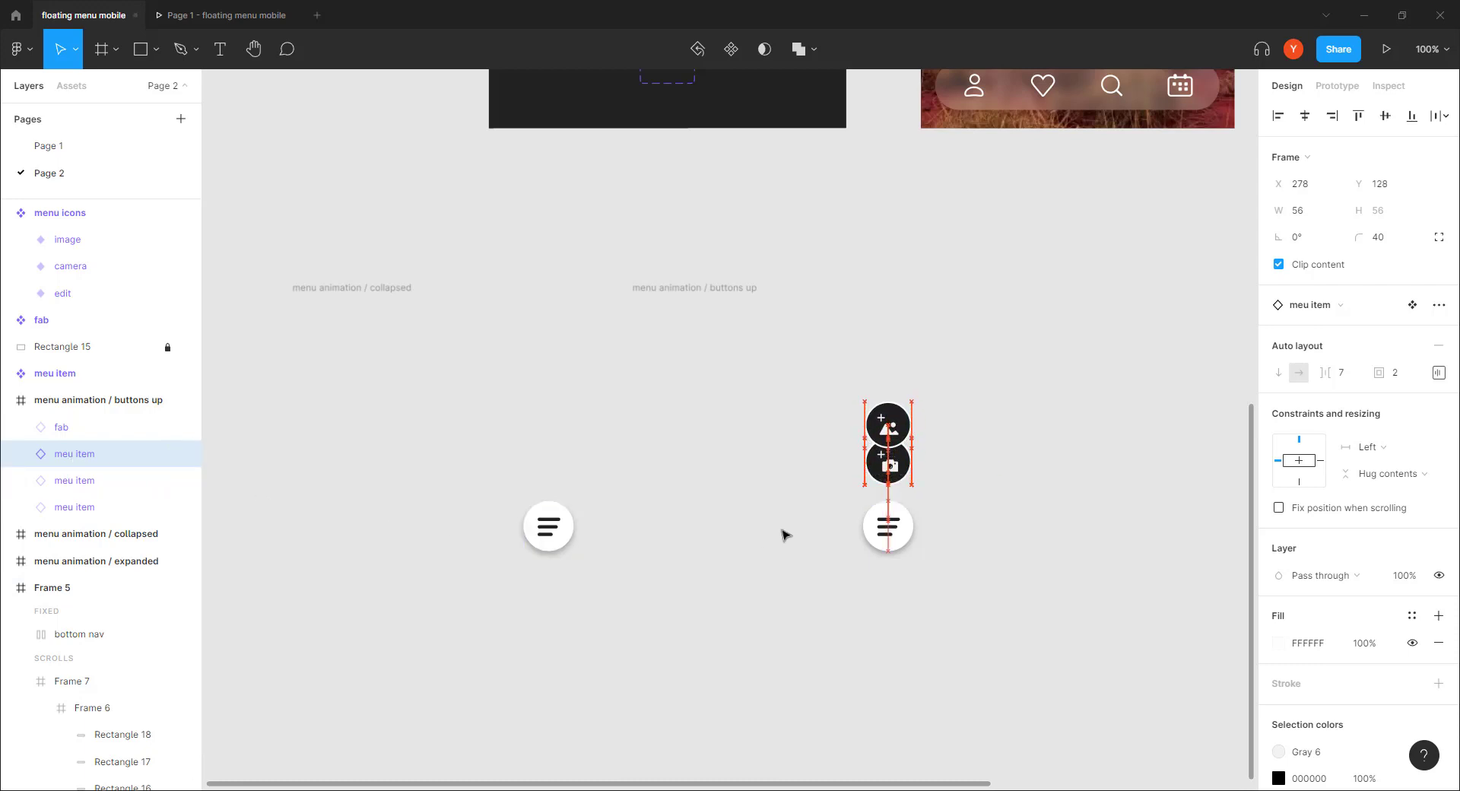
key(ctrl+z)
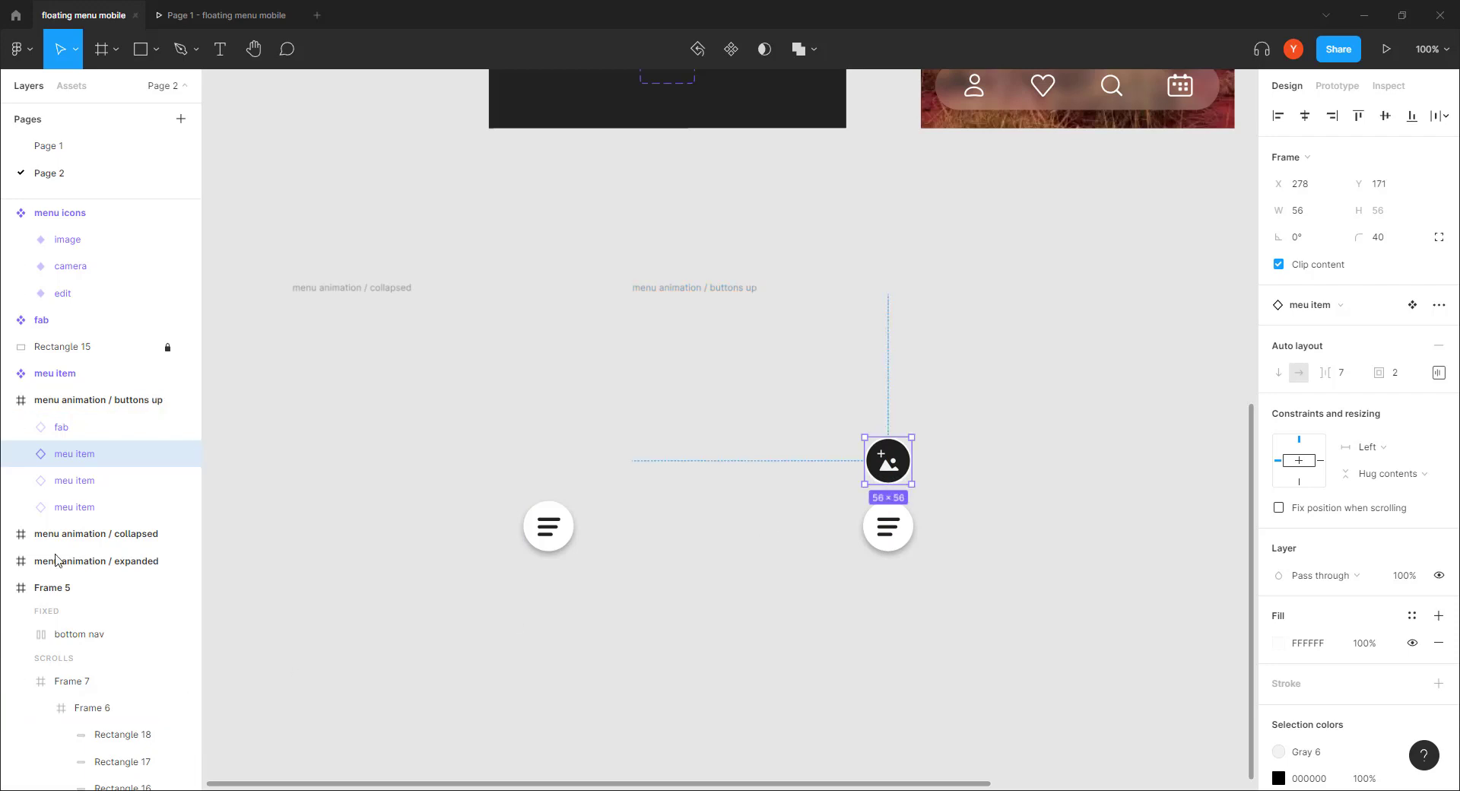
Step: Move the camera menu item in the buttons up frame up to Y 119, above the image item
click(72, 479)
key(Up)
key(Up)
key(Up)
key(Up)
key(Up)
key(Up)
key(Up)
key(Up)
key(Up)
key(Up)
key(Up)
key(Up)
key(Up)
key(Up)
key(Up)
key(Up)
key(Up)
key(Up)
key(Up)
key(Up)
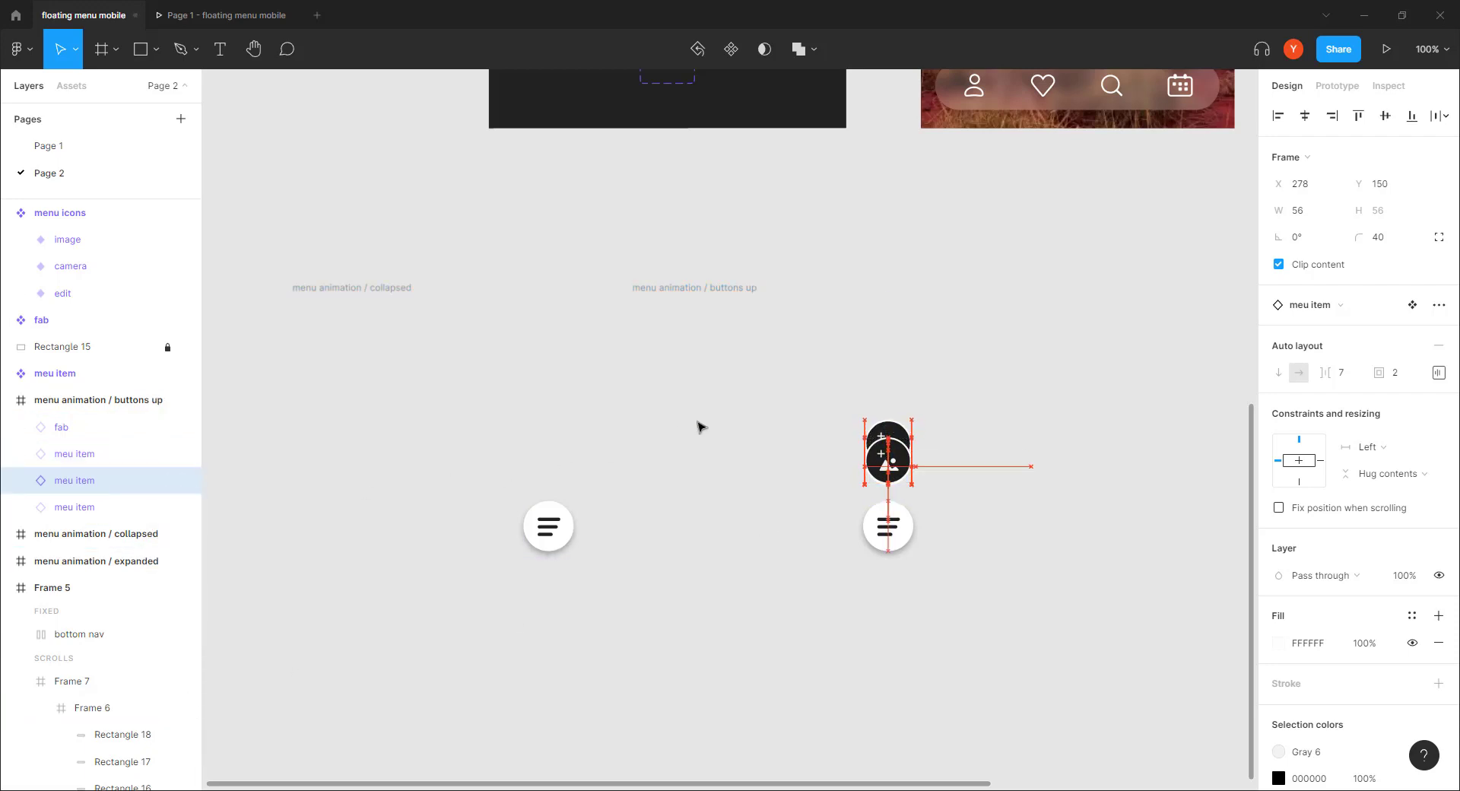
key(Up)
key(Up)
key(Up)
key(Up)
key(Up)
key(Up)
key(Up)
key(Up)
key(Up)
key(Up)
key(Up)
key(Up)
key(Up)
key(Up)
key(Up)
key(Up)
key(Up)
key(Up)
key(Up)
key(Up)
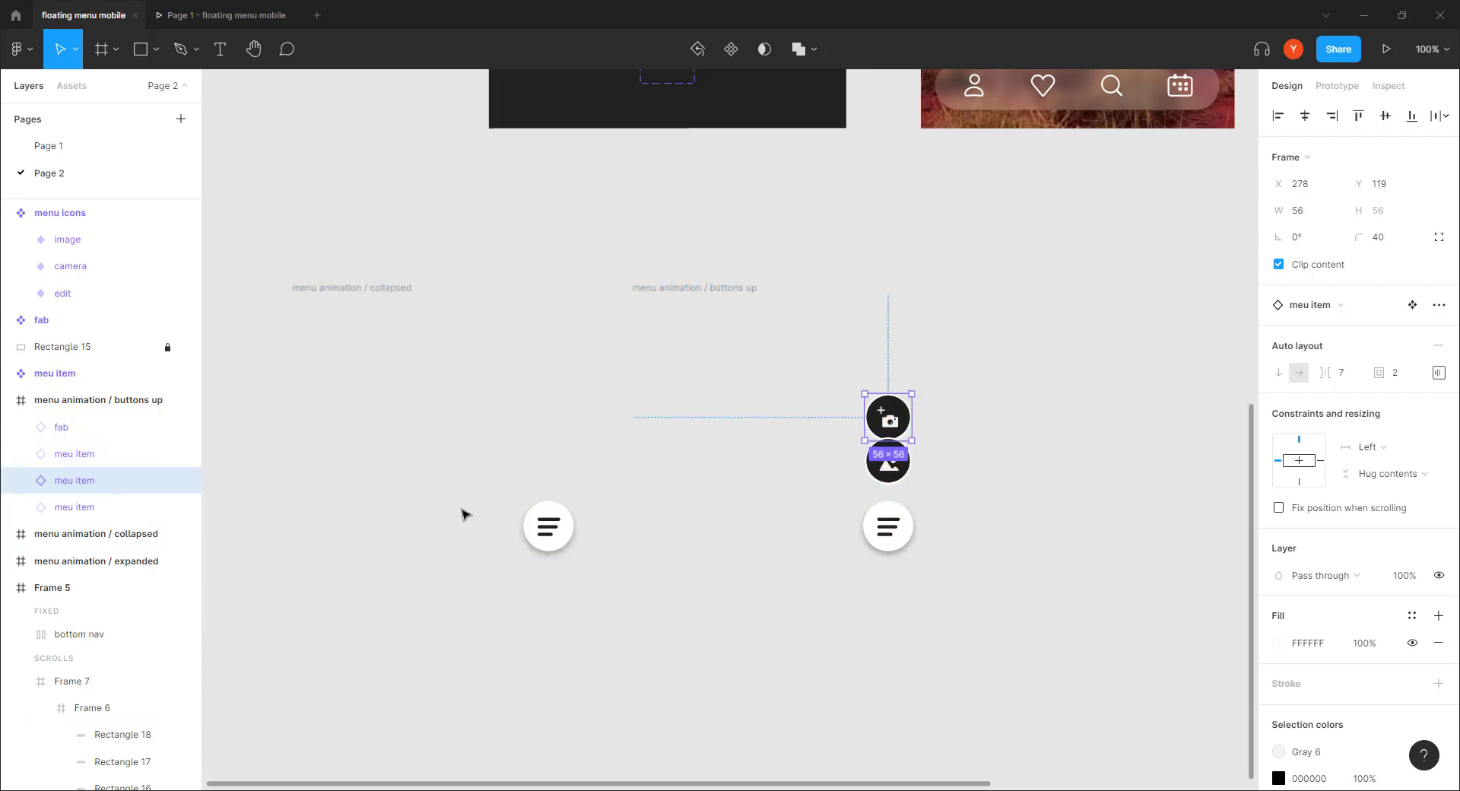
Step: Move the pencil menu item in the buttons up frame up to Y 27, and shift the camera item up to Y 102
click(78, 506)
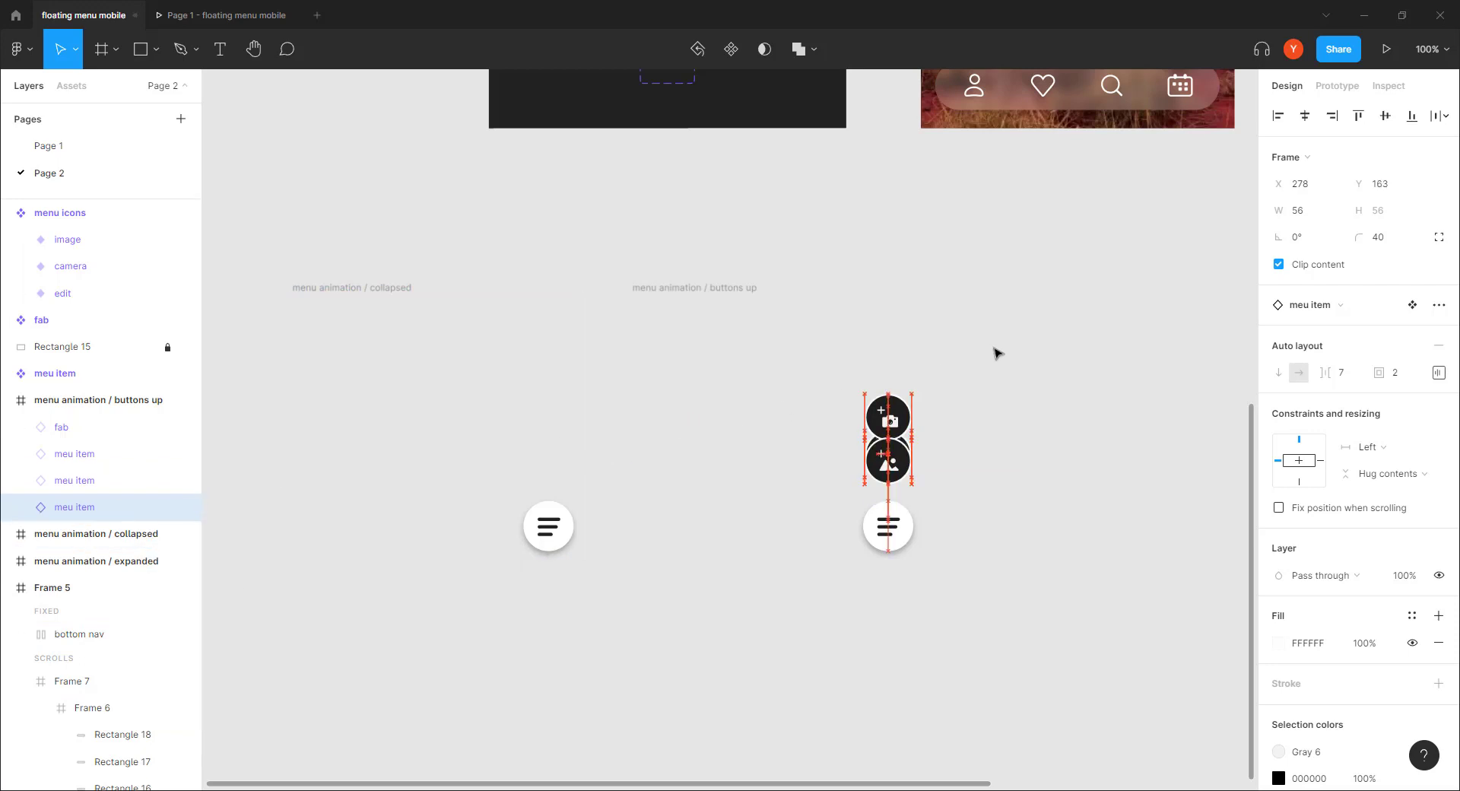
key(Up)
key(Up)
key(Up)
key(Up)
key(Up)
key(Up)
key(Up)
key(Up)
key(Up)
key(Up)
key(Up)
key(Up)
key(Up)
key(Up)
key(Up)
key(Up)
key(Up)
key(Up)
key(Up)
key(Up)
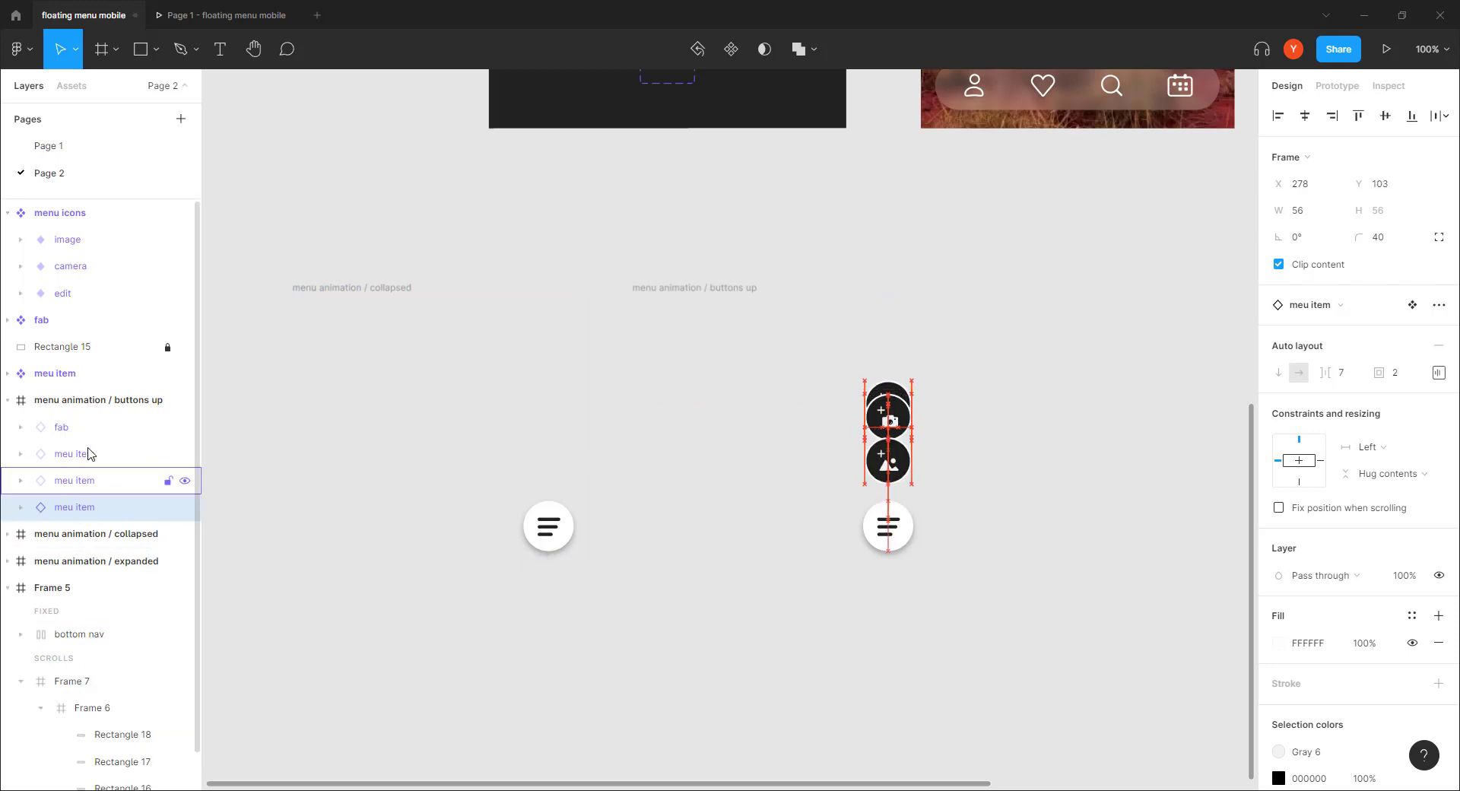
key(Up)
key(Up)
key(Up)
key(Up)
key(Up)
key(Up)
key(Up)
key(Up)
key(Up)
key(Up)
key(Up)
key(Up)
key(Up)
key(Up)
key(Up)
key(Up)
key(Up)
key(Up)
key(Up)
key(Up)
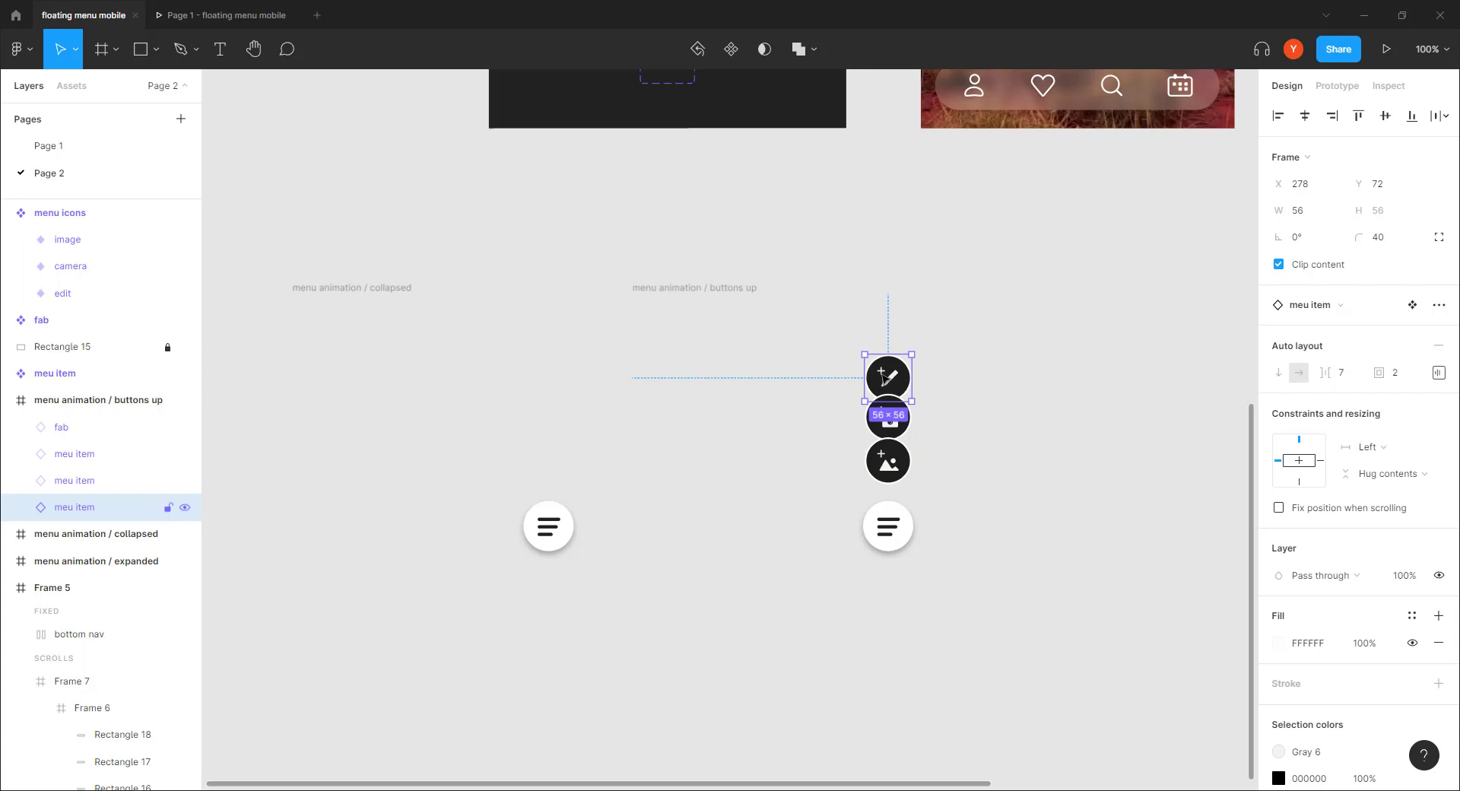
key(Up)
key(Up)
key(Up)
key(Up)
key(Up)
key(Up)
key(Up)
key(Up)
key(Up)
key(Up)
key(Up)
key(Up)
key(Up)
key(Up)
key(Up)
key(Up)
key(Up)
key(Up)
key(Up)
key(Up)
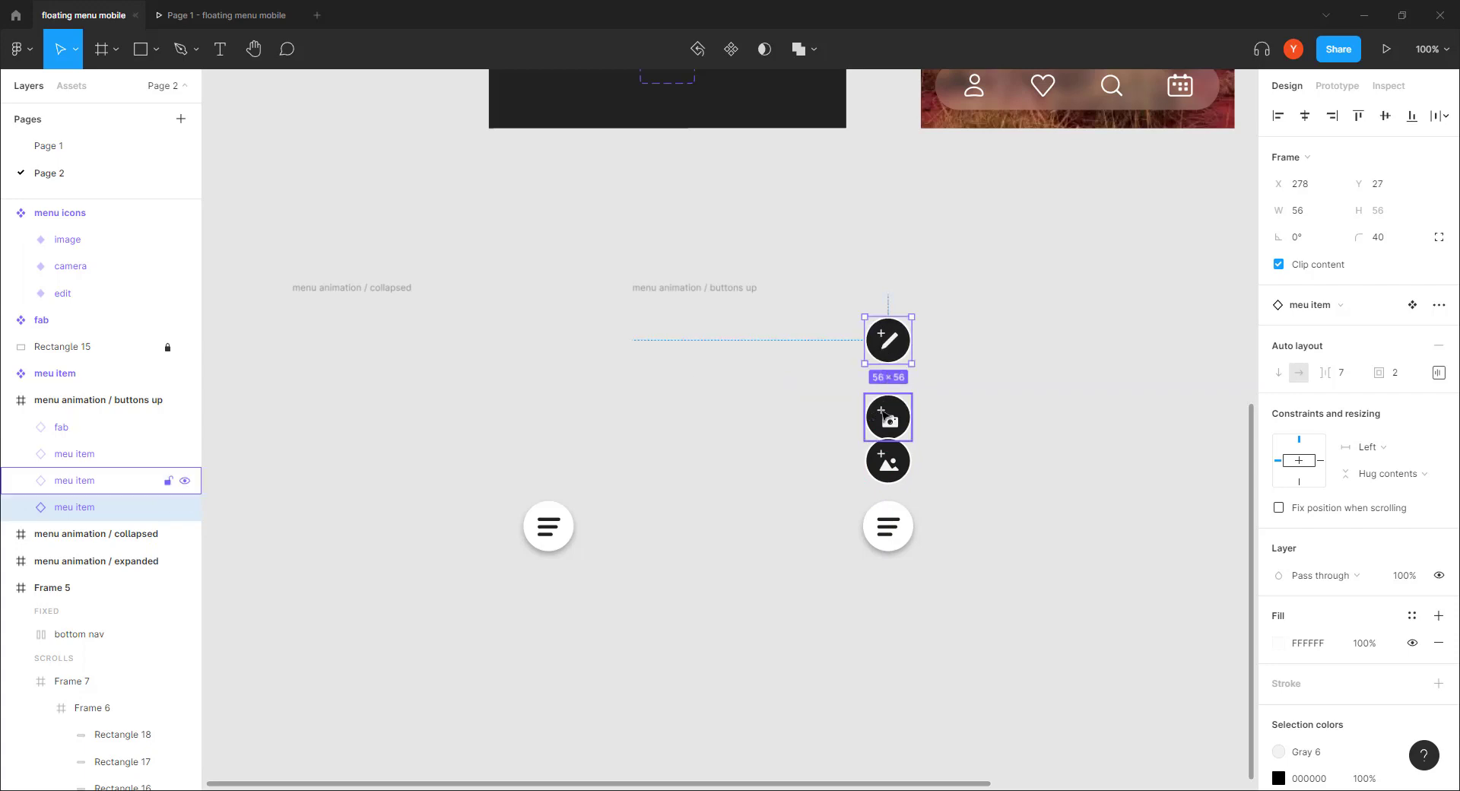
drag(883, 416, 884, 403)
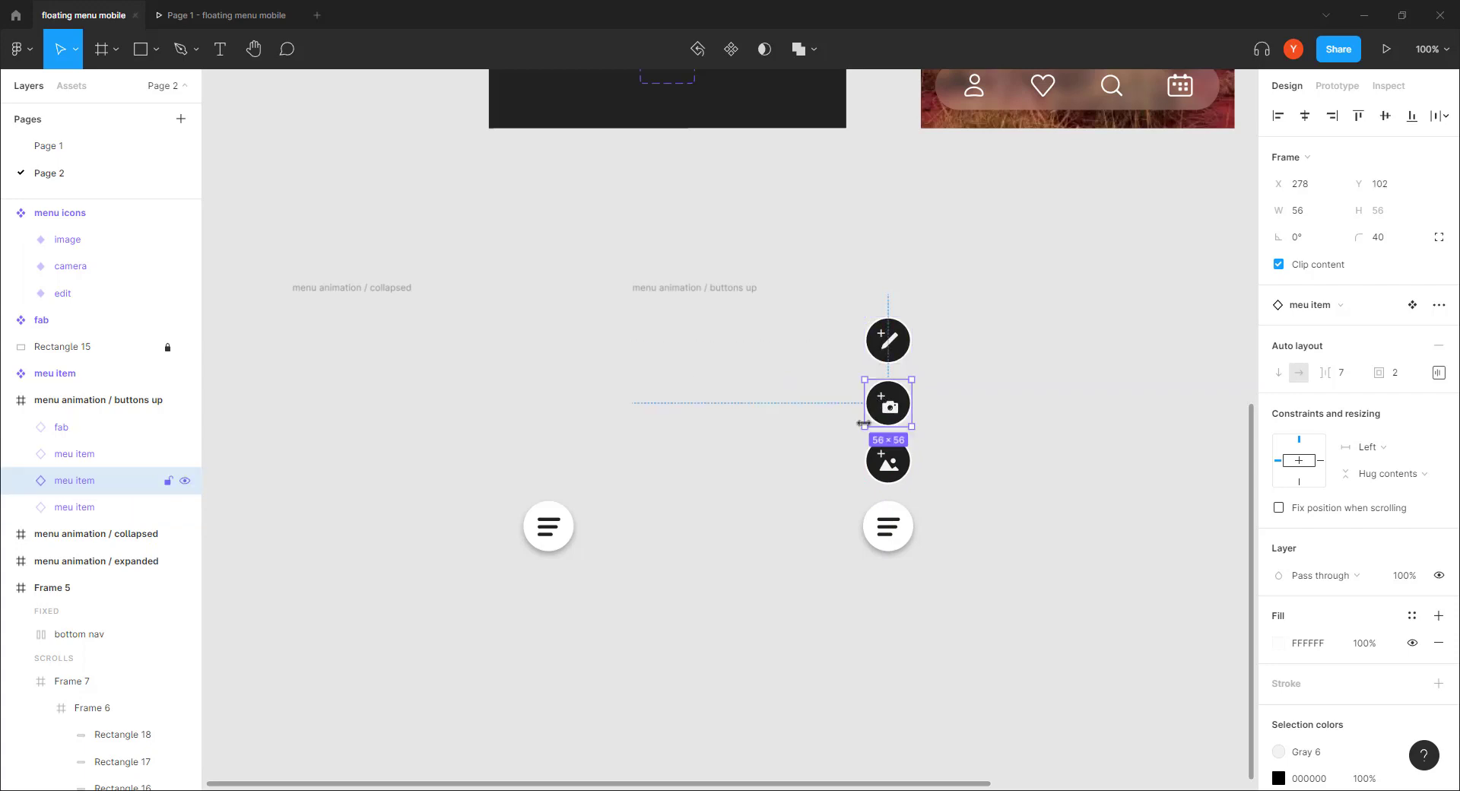
Step: Try to distribute the vertical spacing with only the image and pencil menu items selected, and clear the selection
click(887, 461)
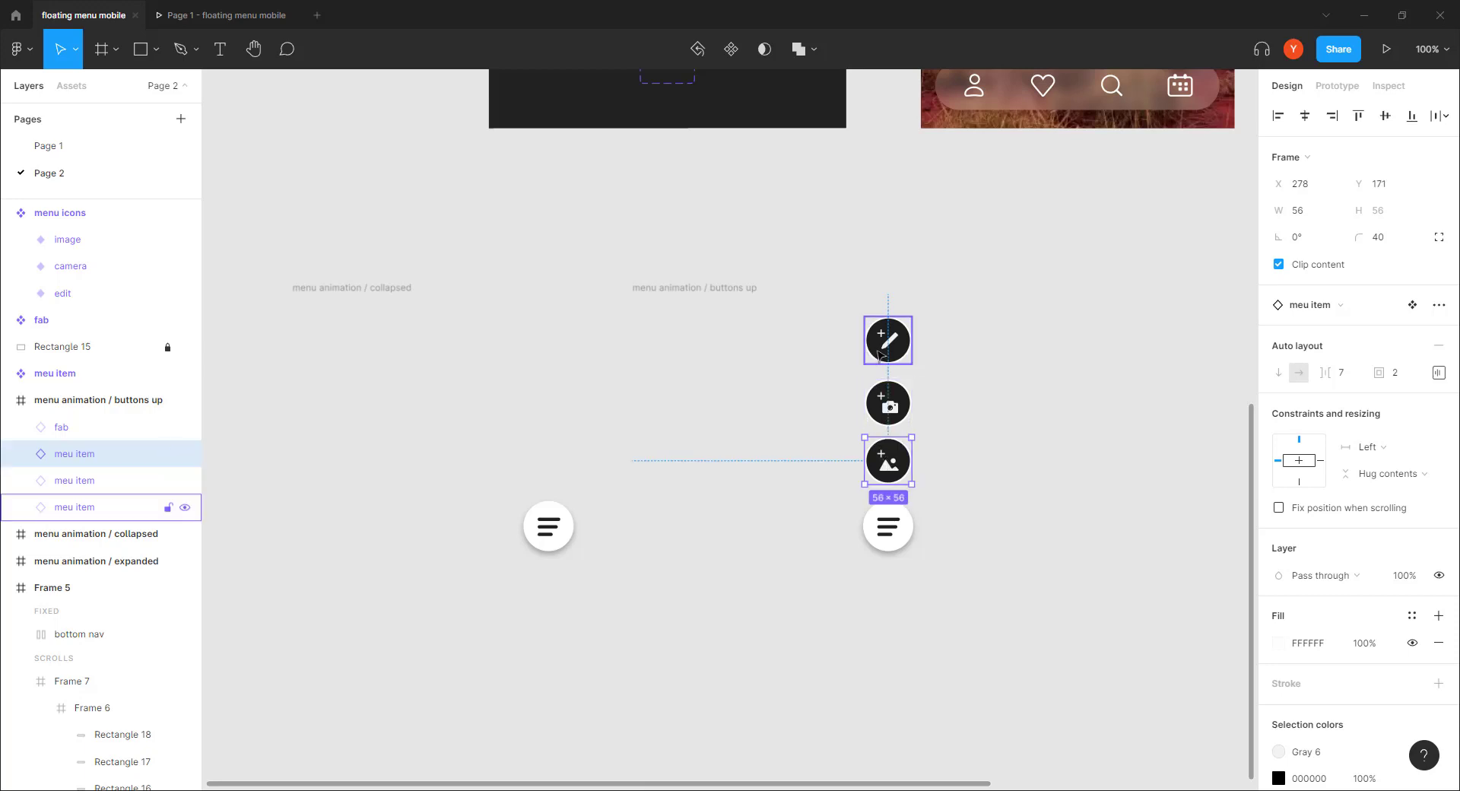
shift+click(880, 349)
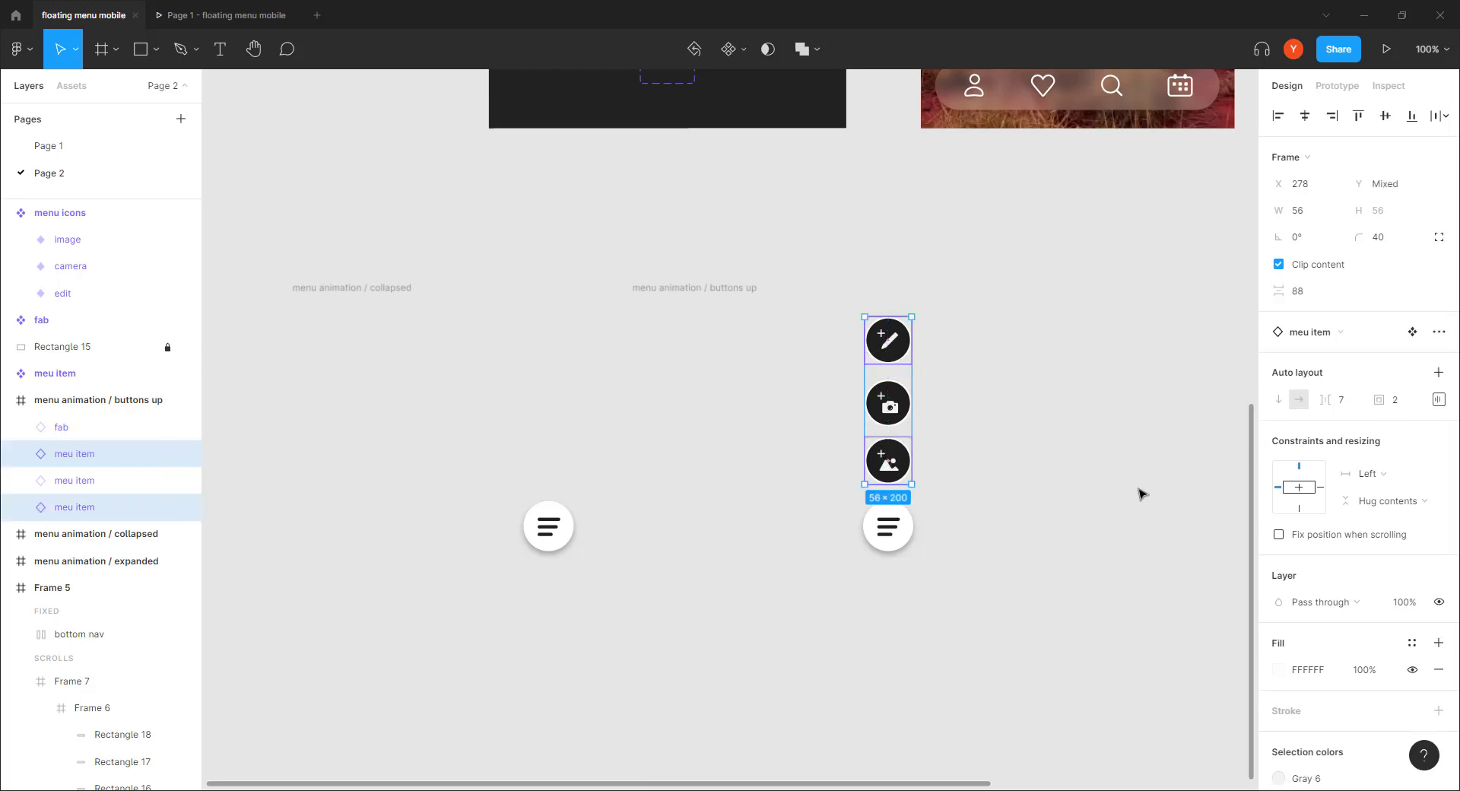
click(1439, 117)
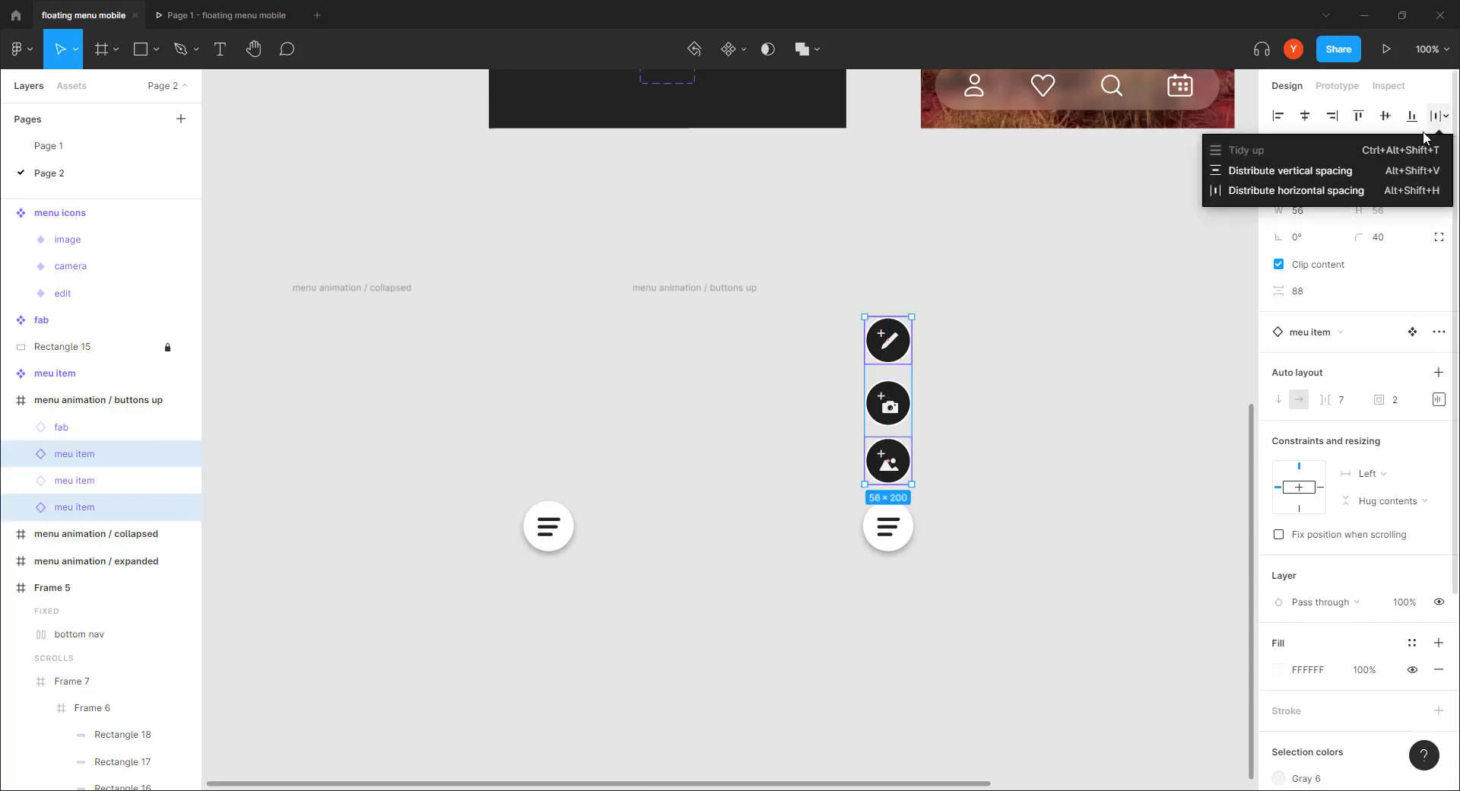
click(1247, 171)
click(761, 532)
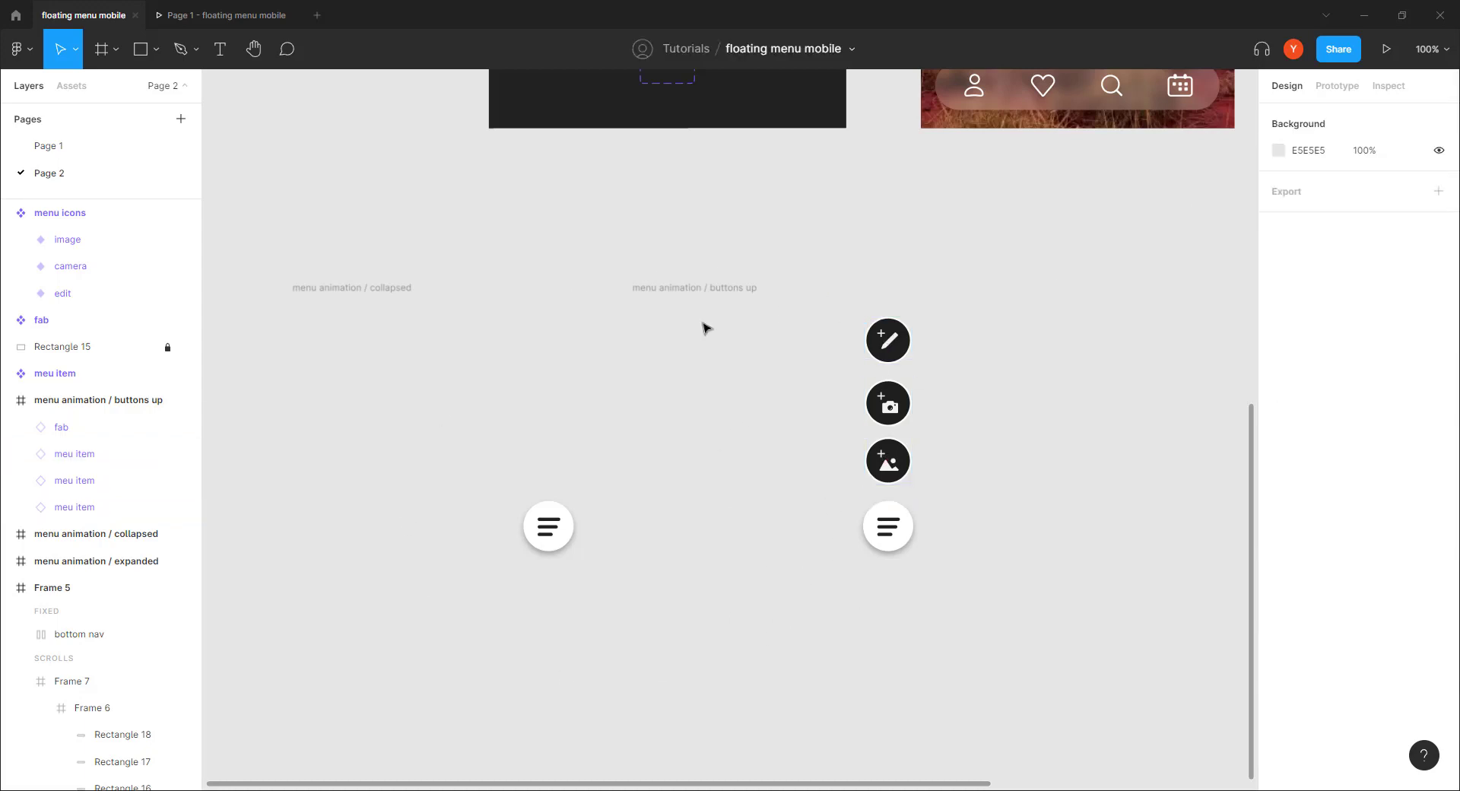
Step: Try moving the buttons up frame down and slightly away from the collapsed frame, and undo the move
scroll(459, 570, left, 4)
click(469, 318)
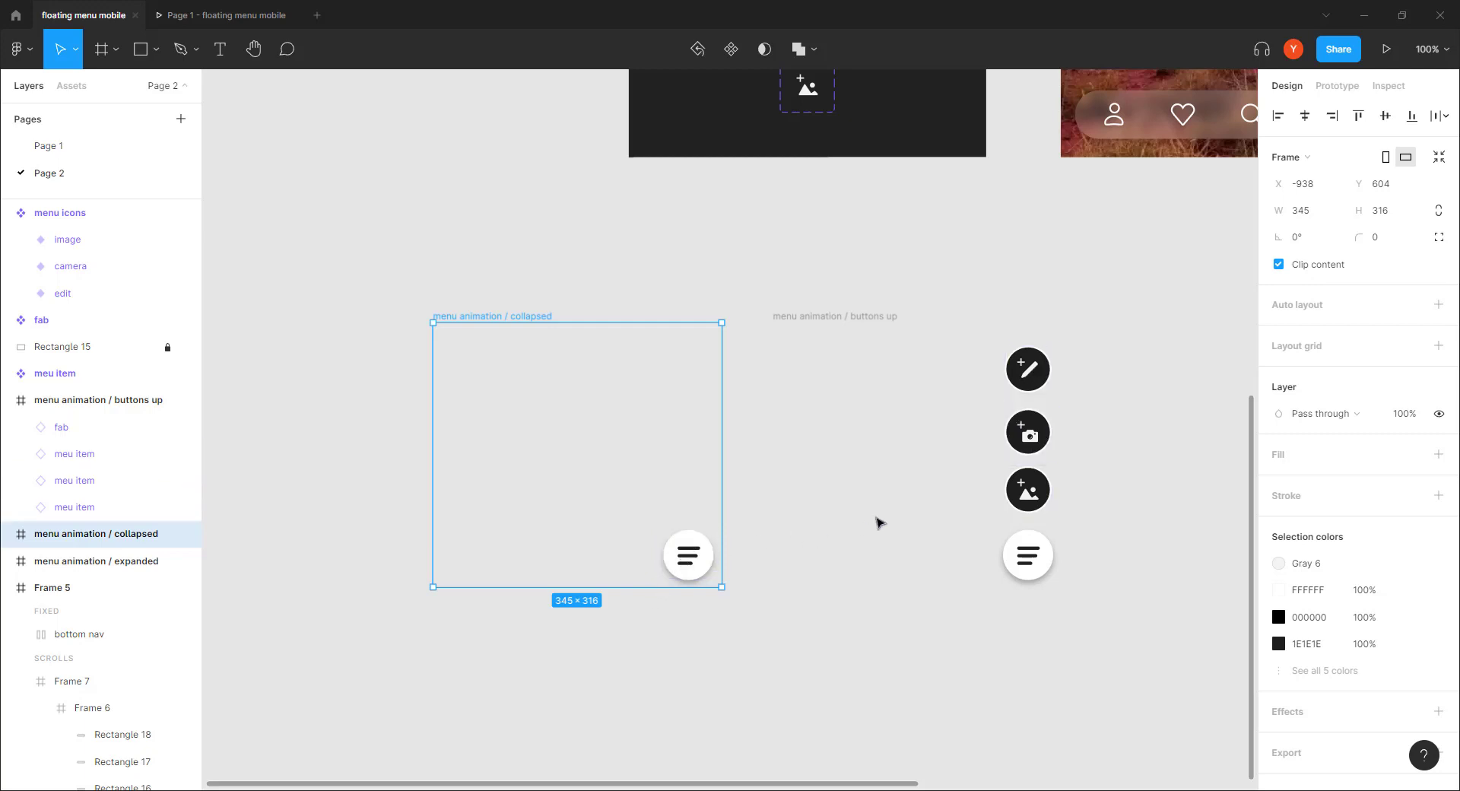
scroll(801, 528, right, 5)
click(463, 339)
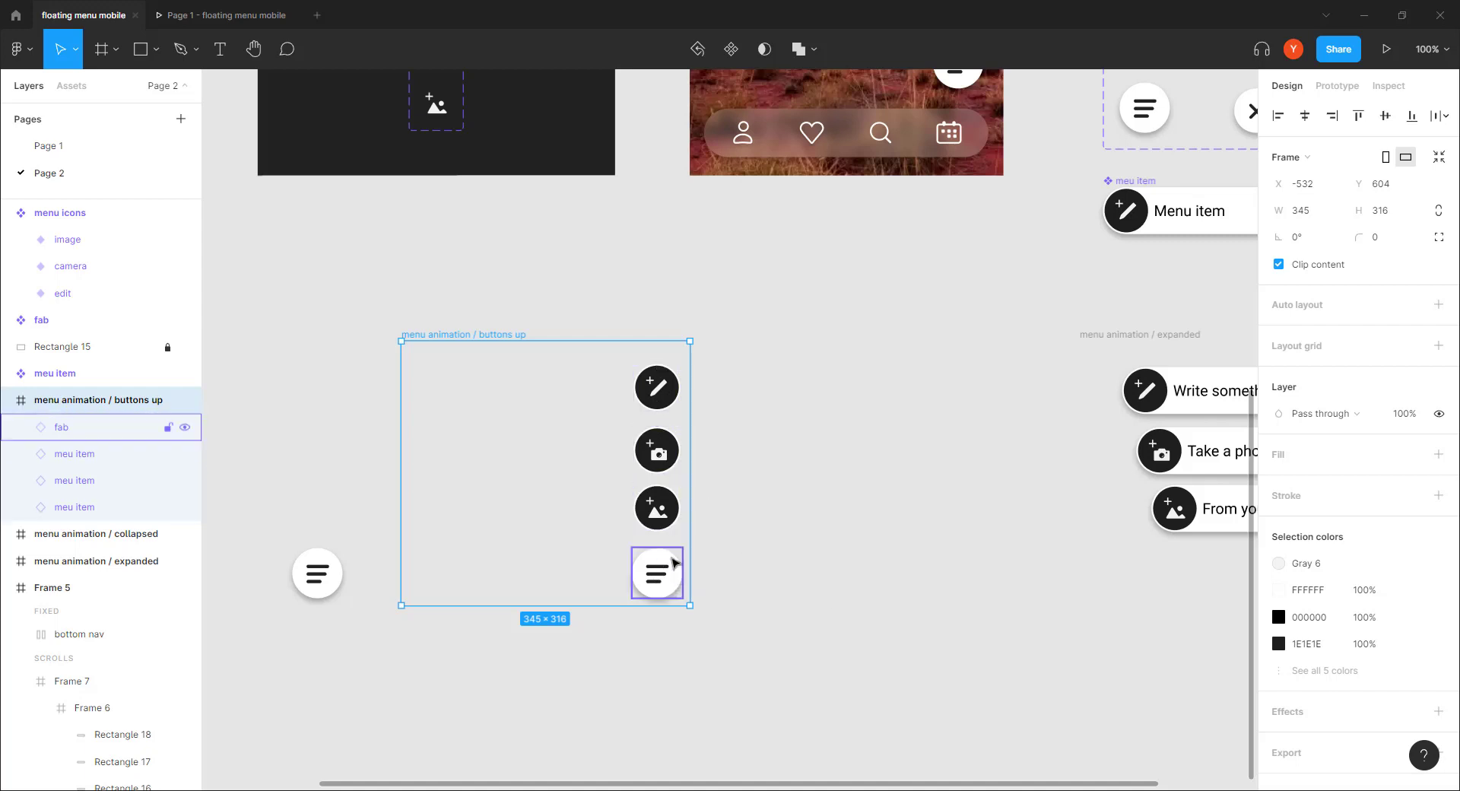
drag(597, 382, 616, 449)
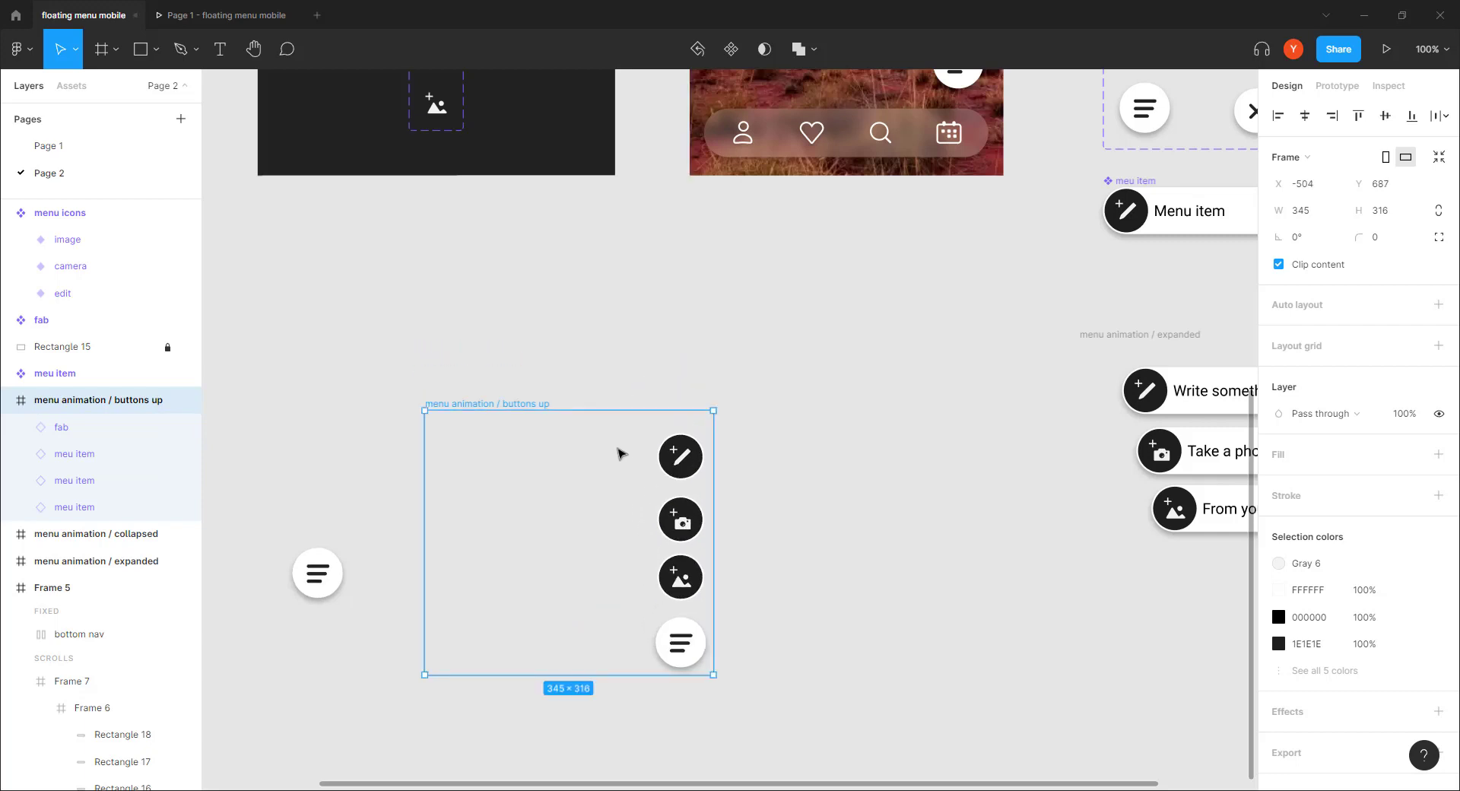
key(ctrl+z)
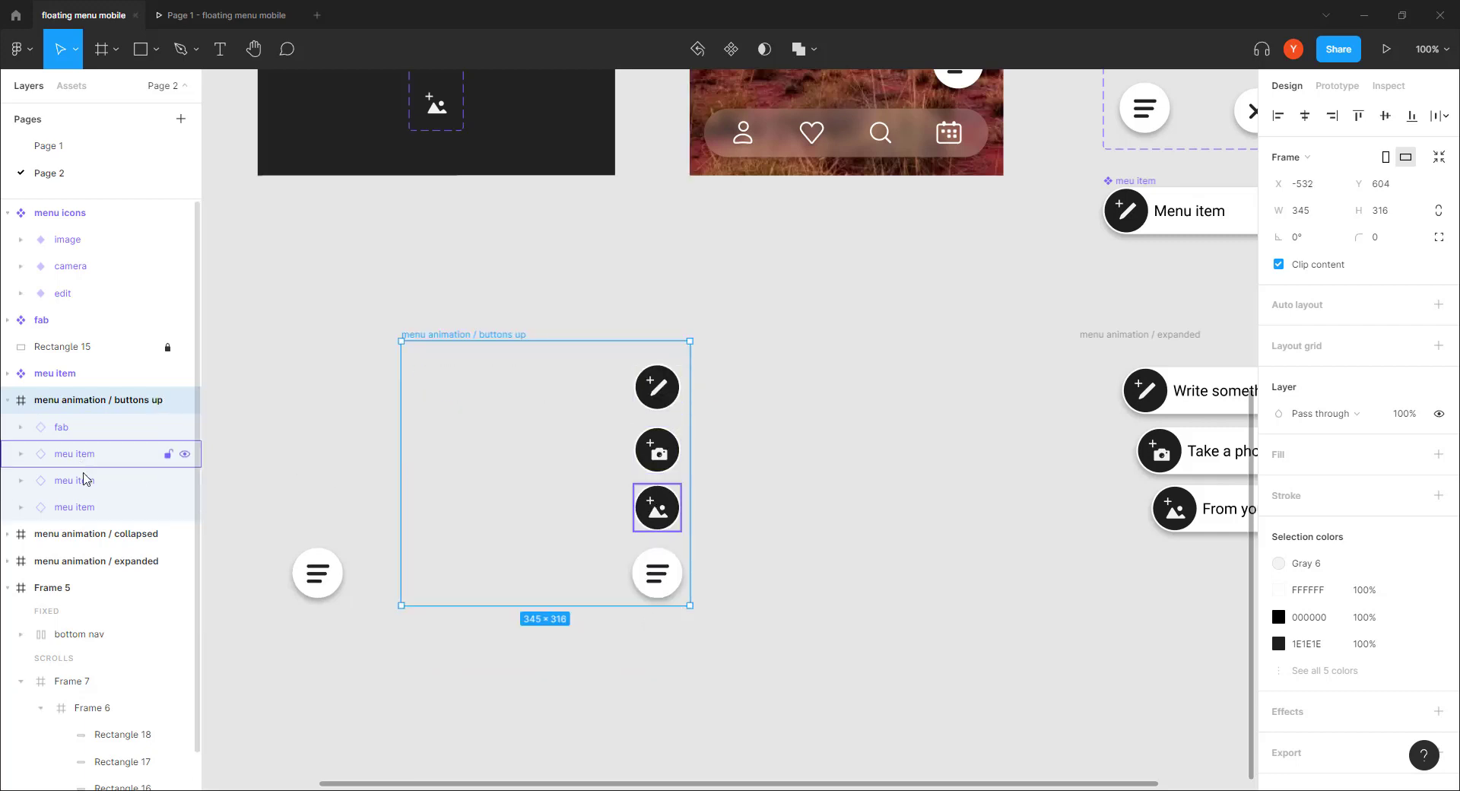
Step: Set the drop shadow opacity of the three menu items in the buttons up frame to 30%
click(88, 508)
shift+click(75, 453)
scroll(1355, 601, down, 3)
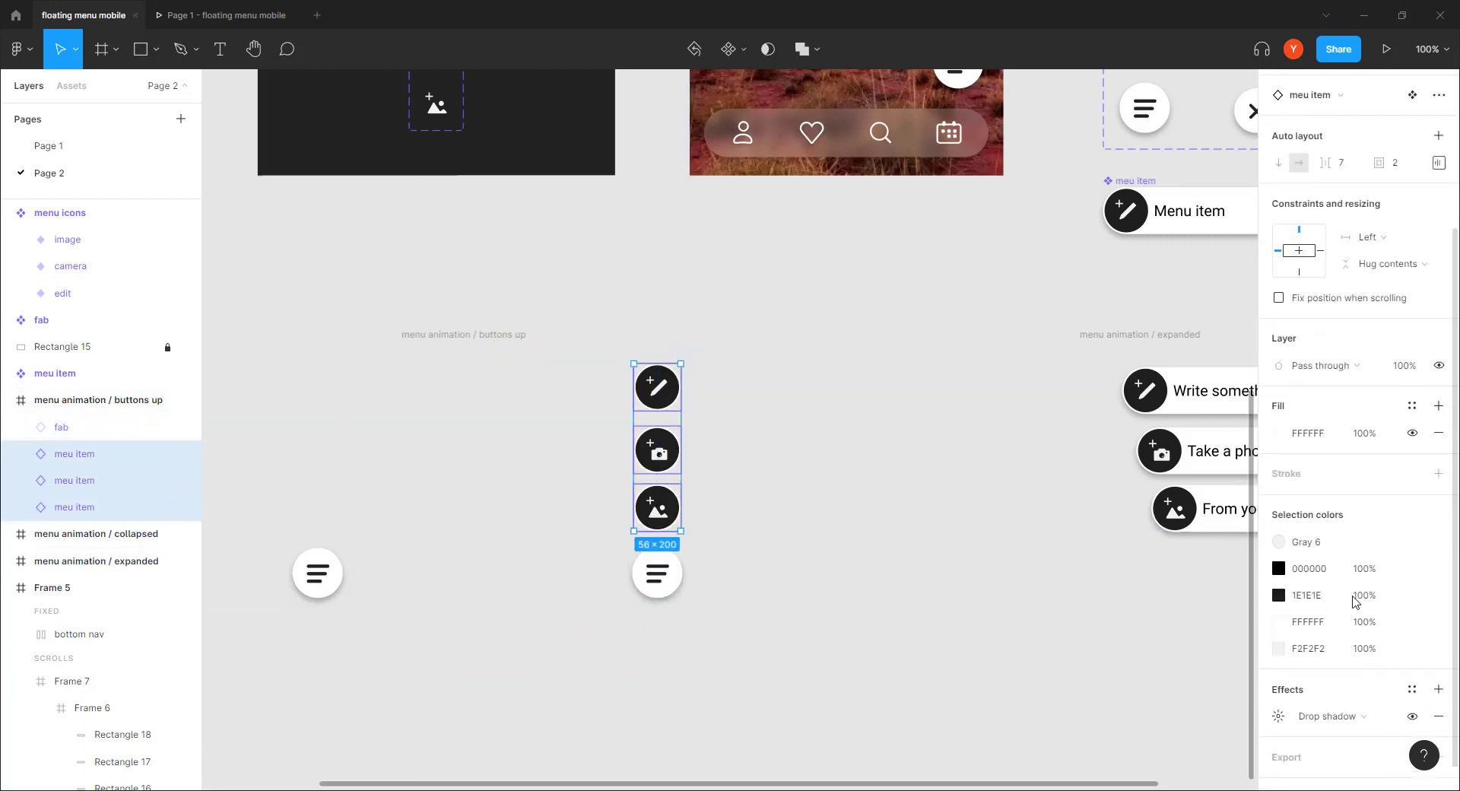
click(1278, 685)
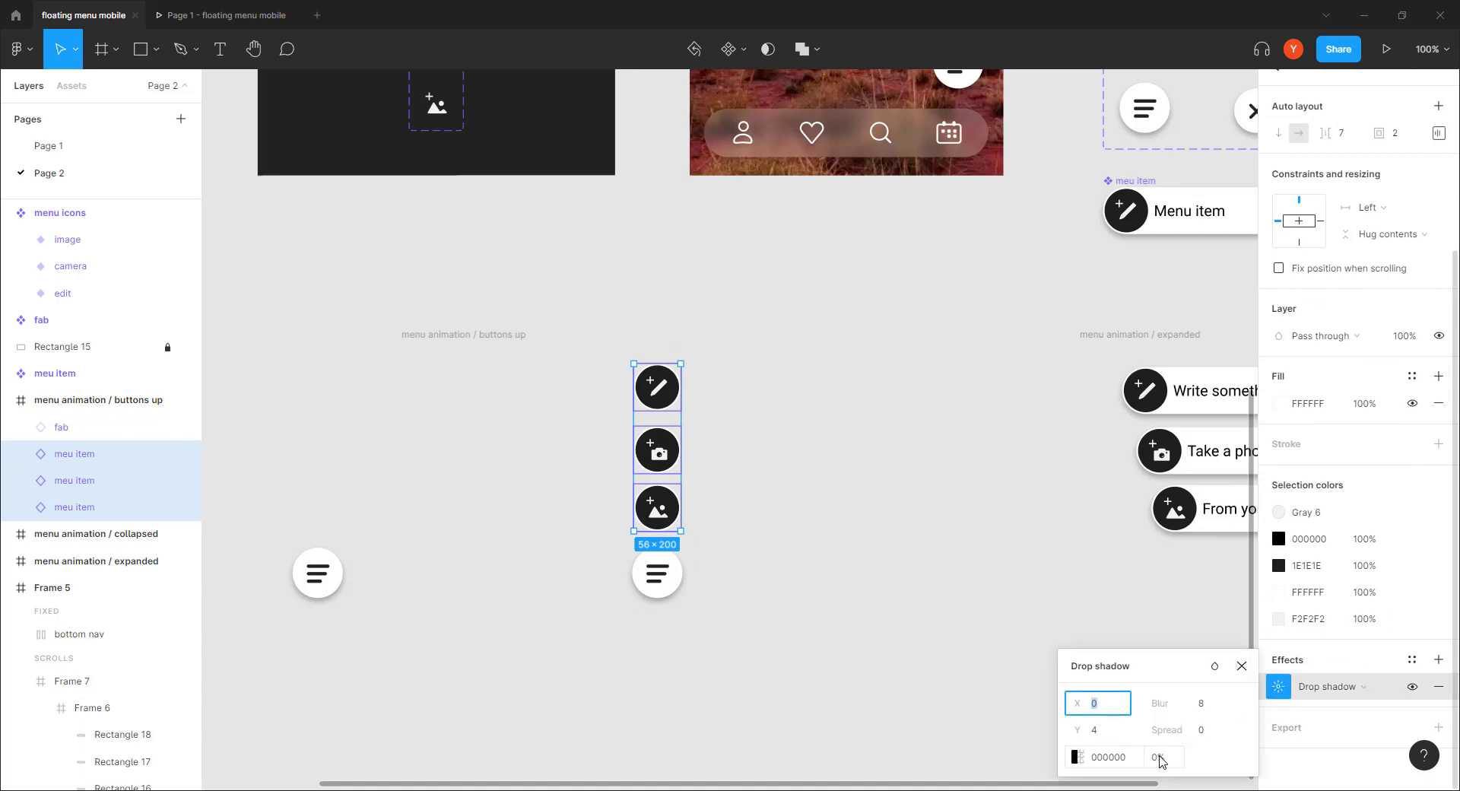
click(1175, 759)
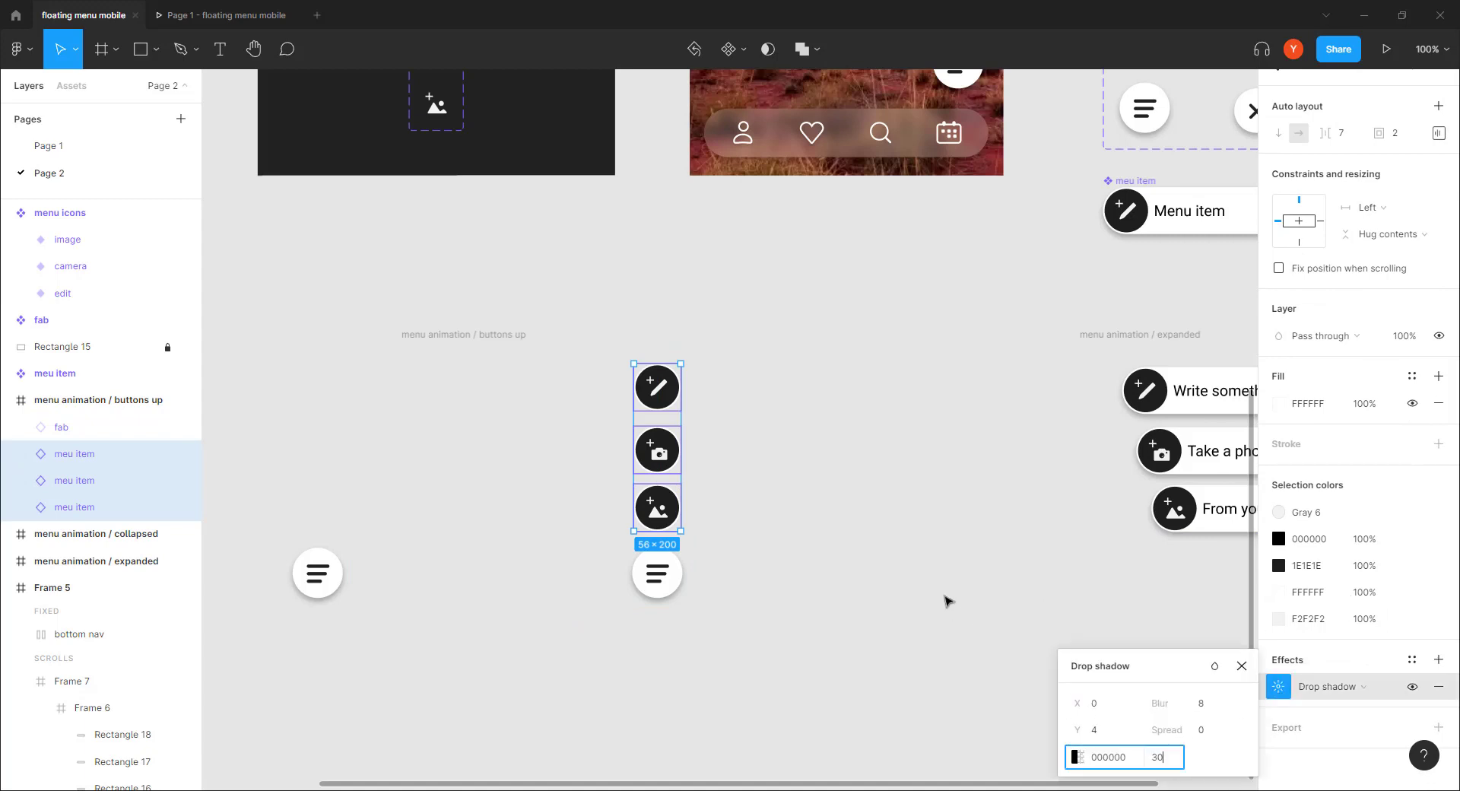
key(Return)
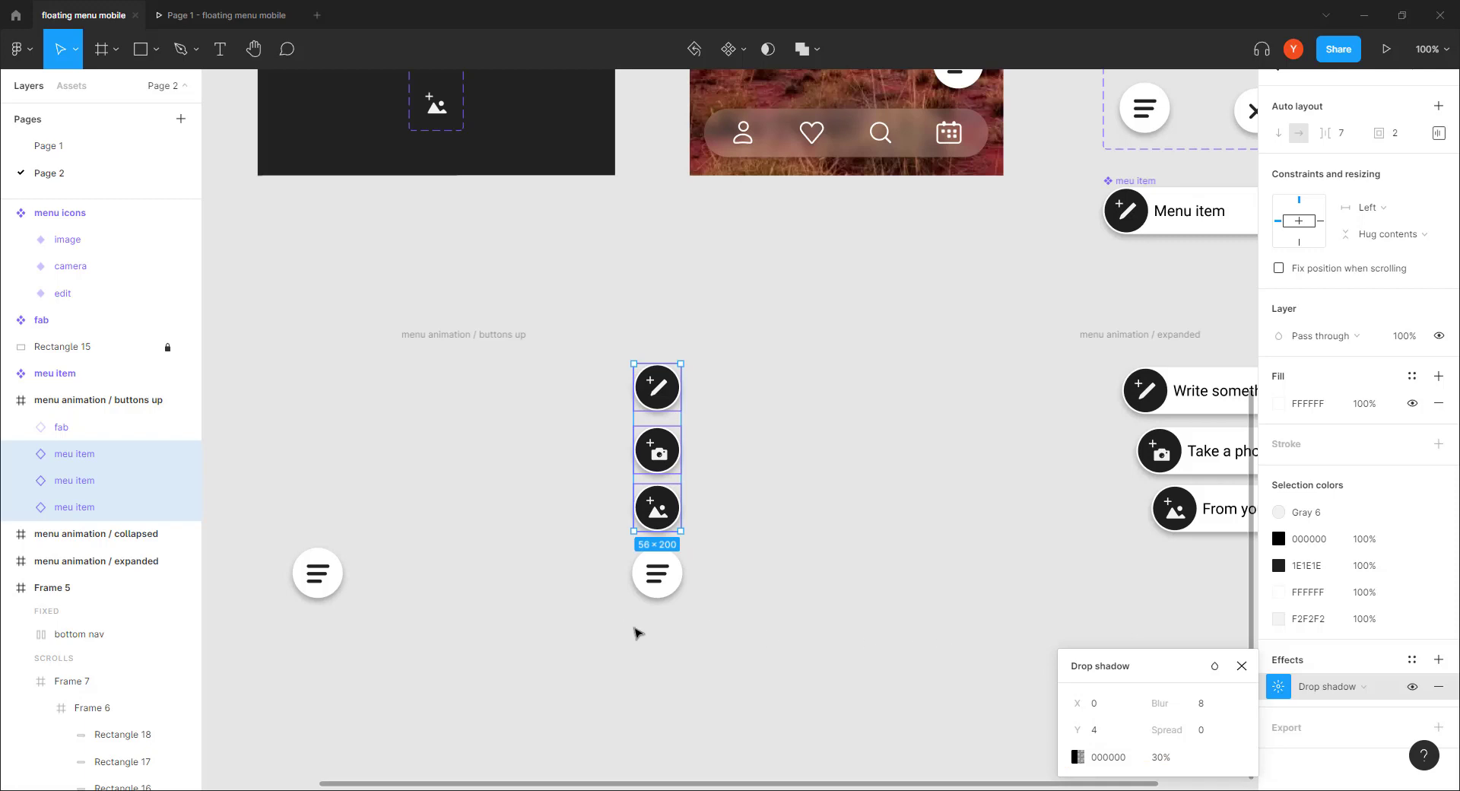
click(464, 517)
click(655, 386)
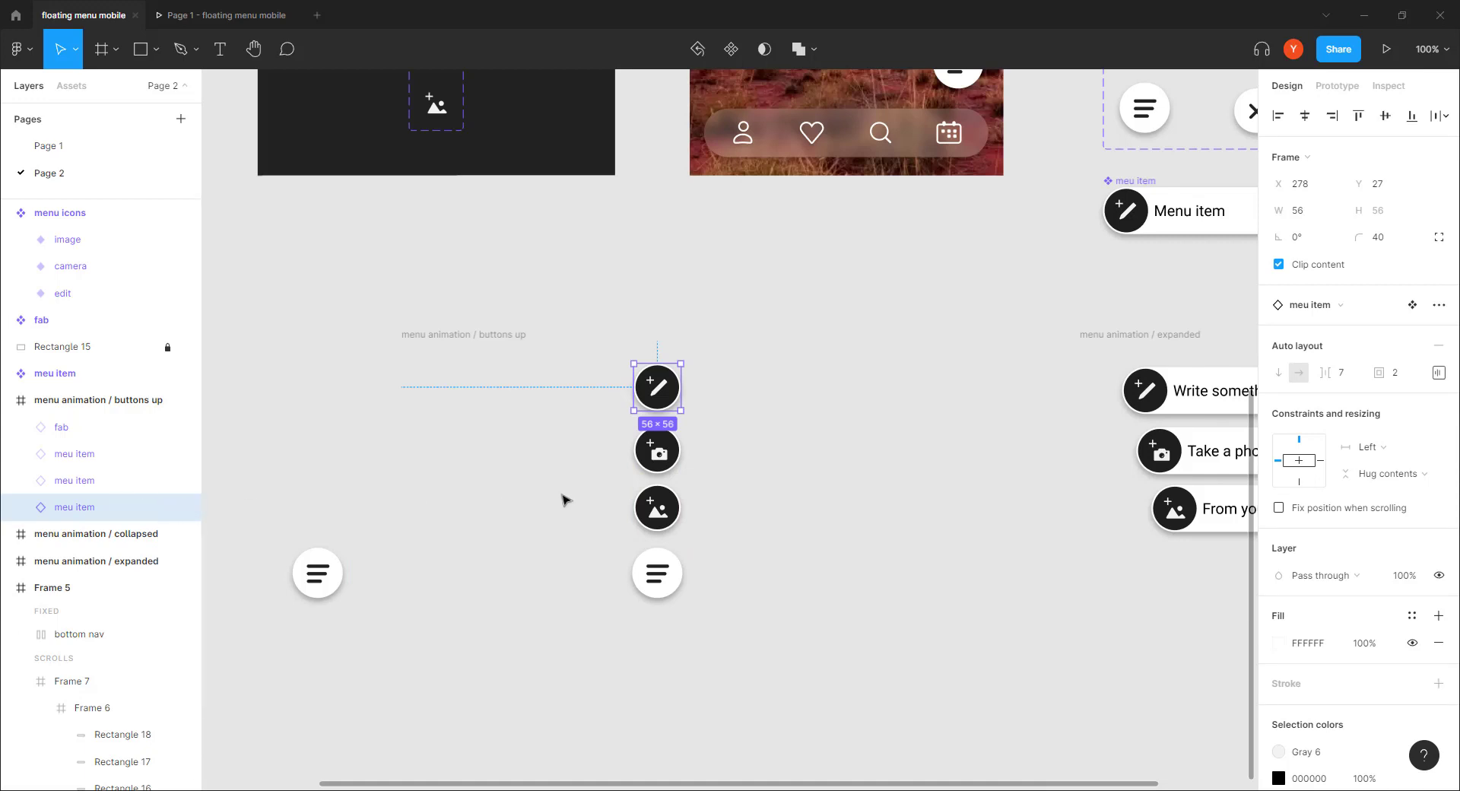
click(654, 452)
click(124, 515)
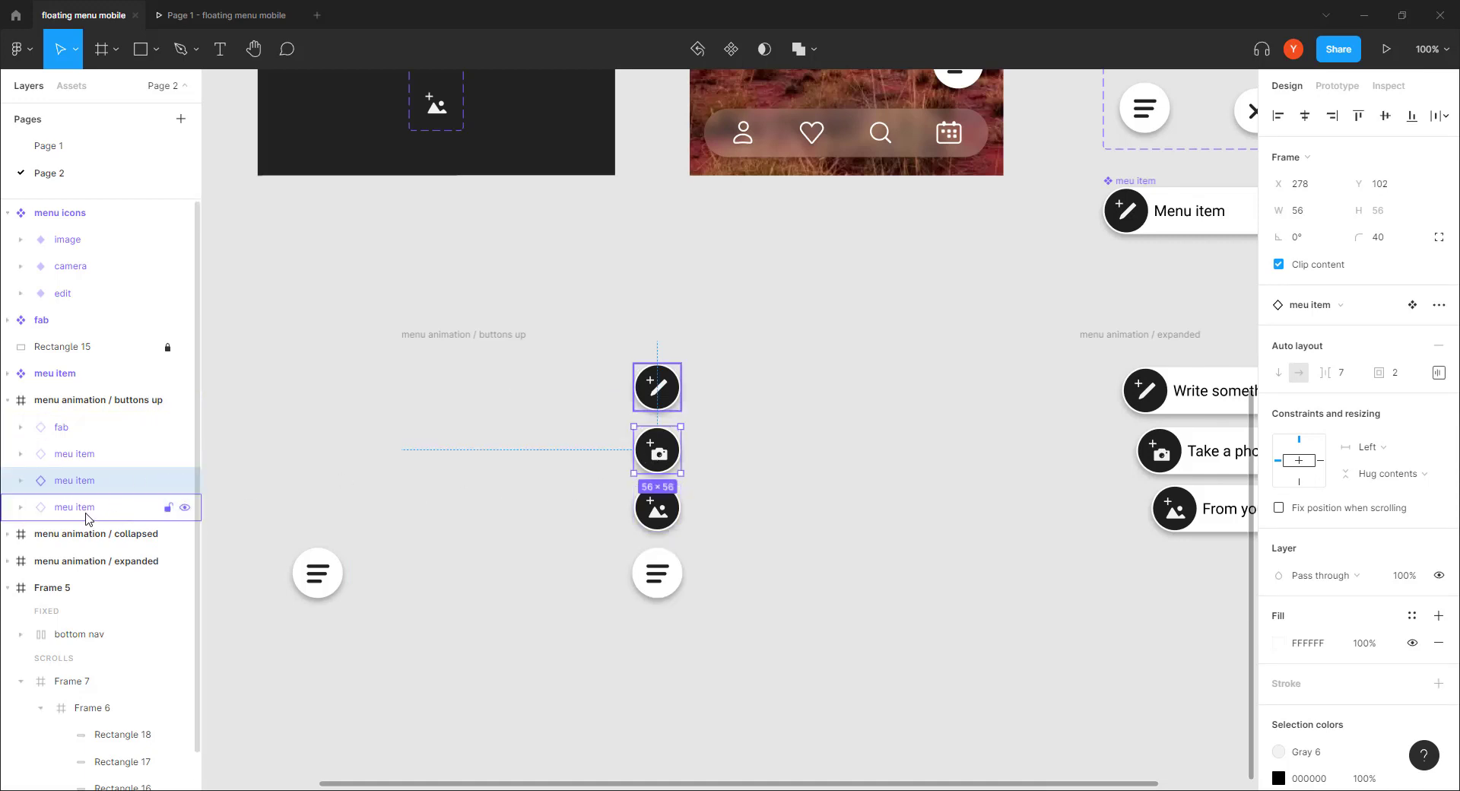
double_click(88, 519)
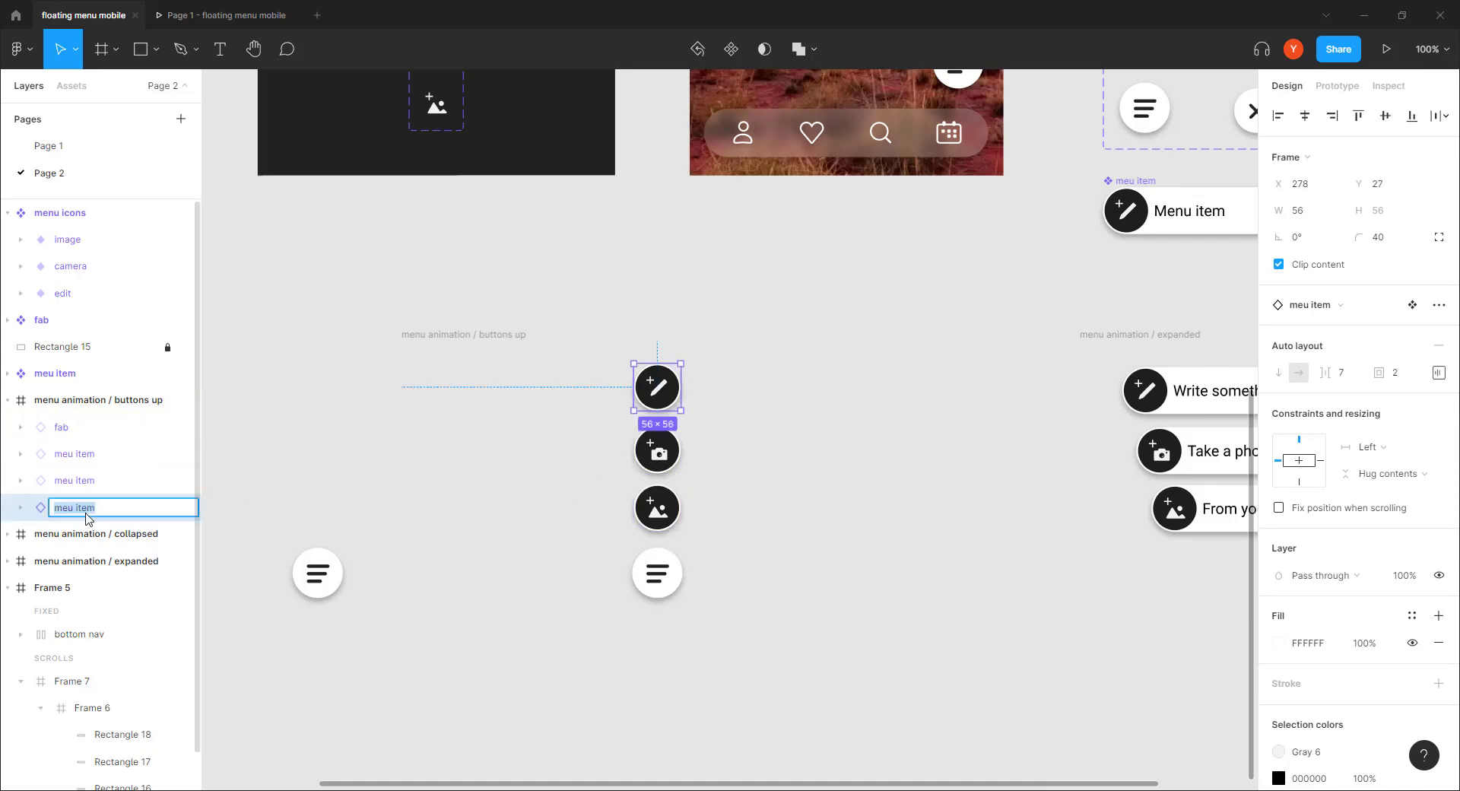
click(414, 466)
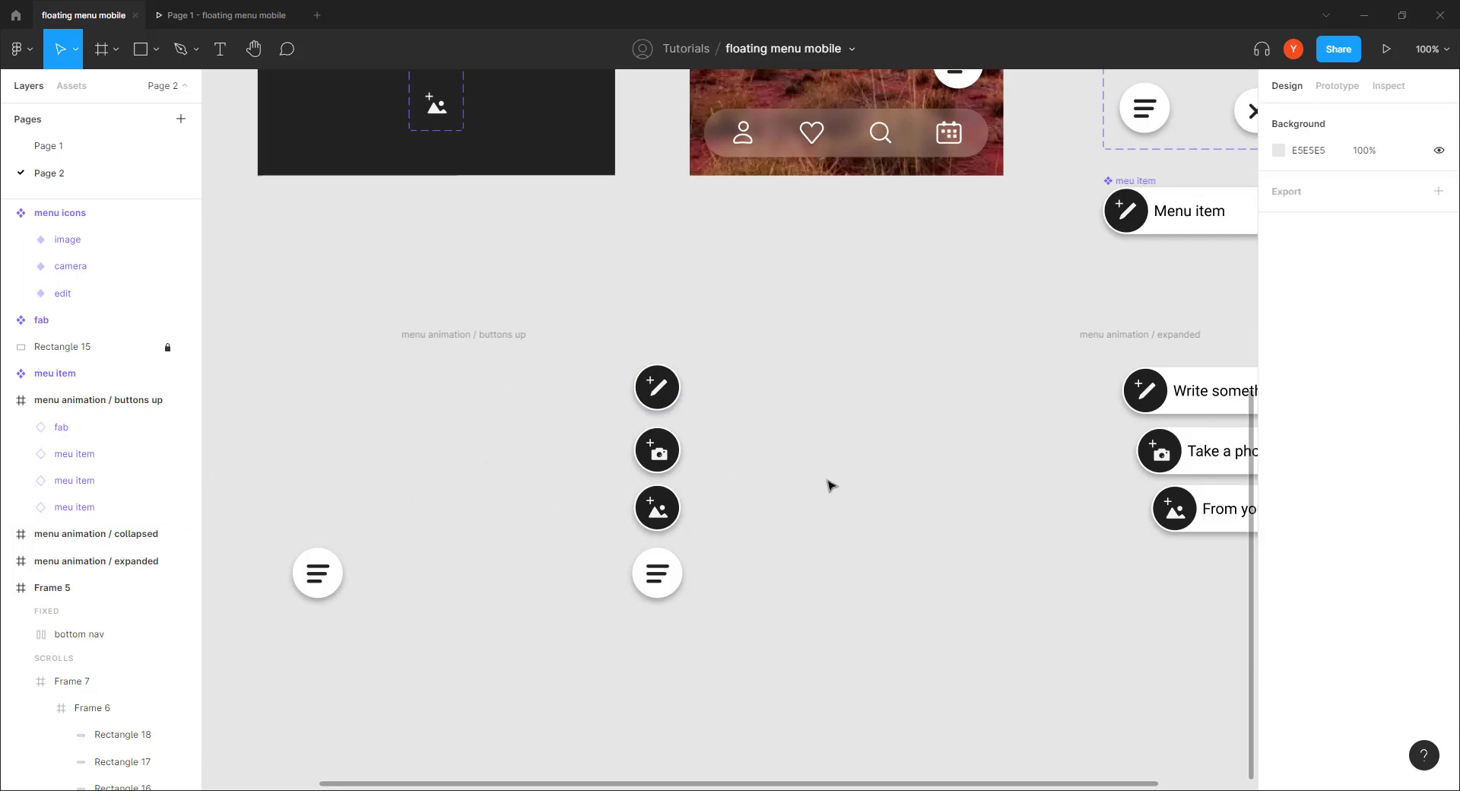
Step: Delete the menu animation / expanded frame
drag(840, 475, 662, 443)
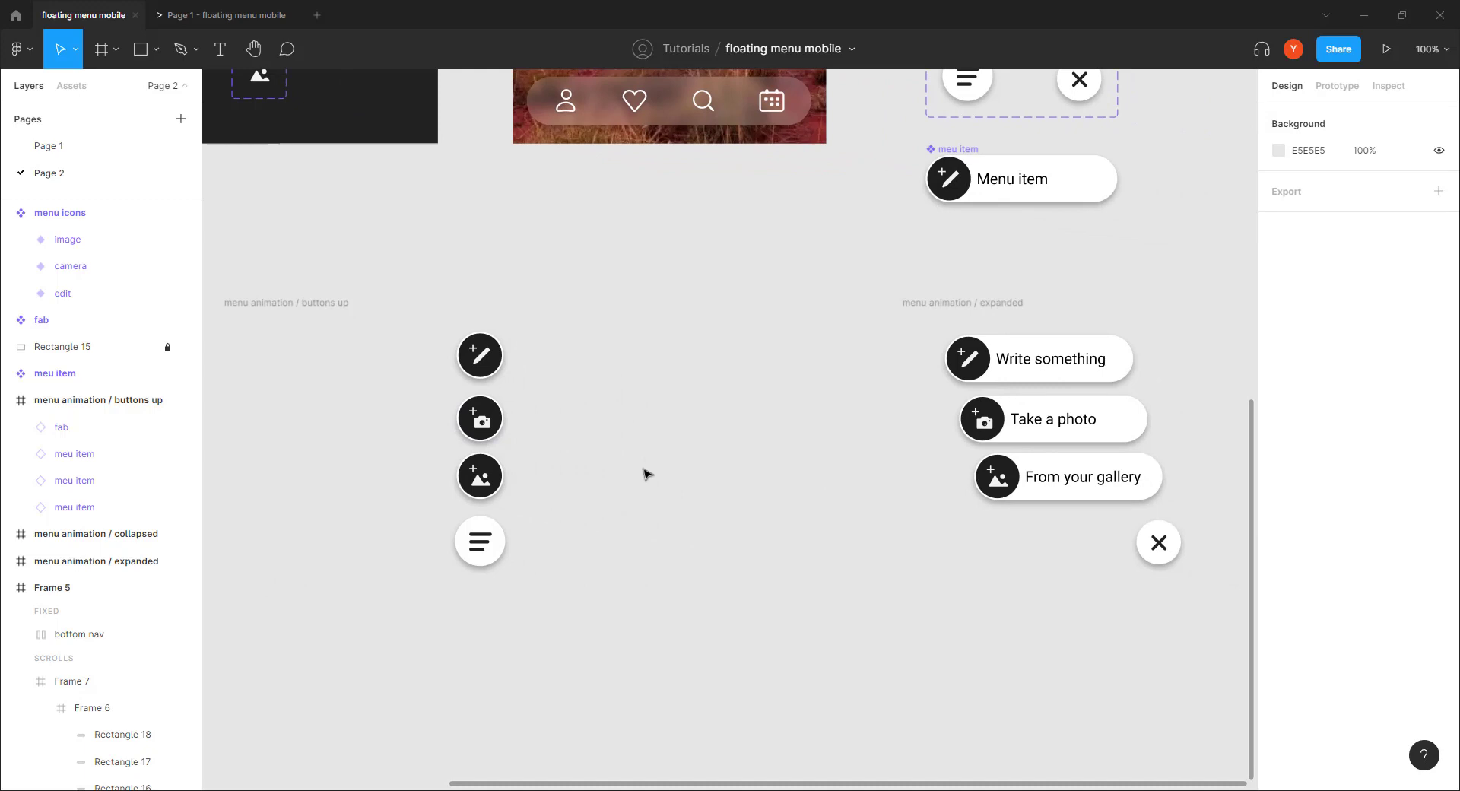
key(minus)
drag(675, 496, 565, 513)
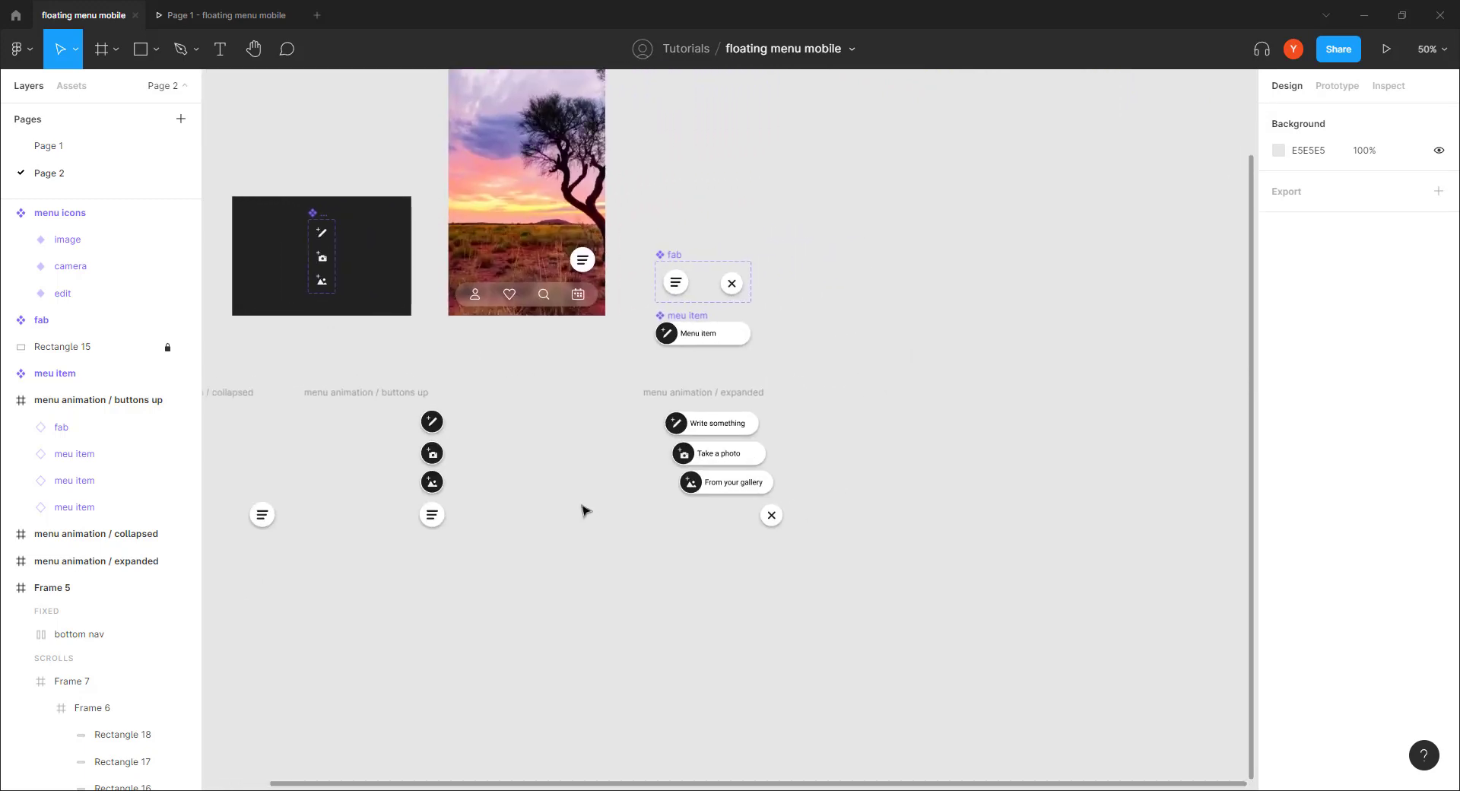
click(686, 394)
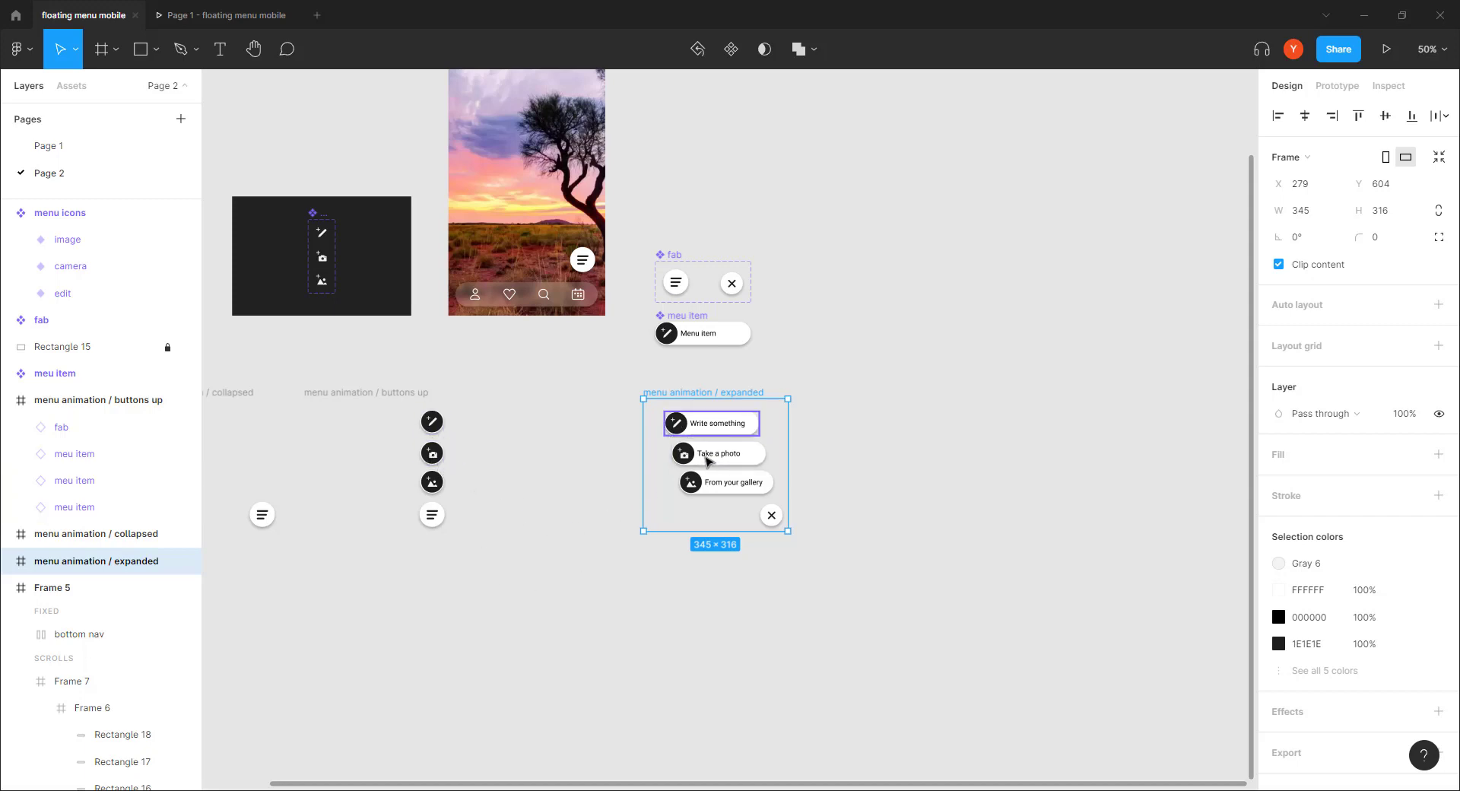
key(Delete)
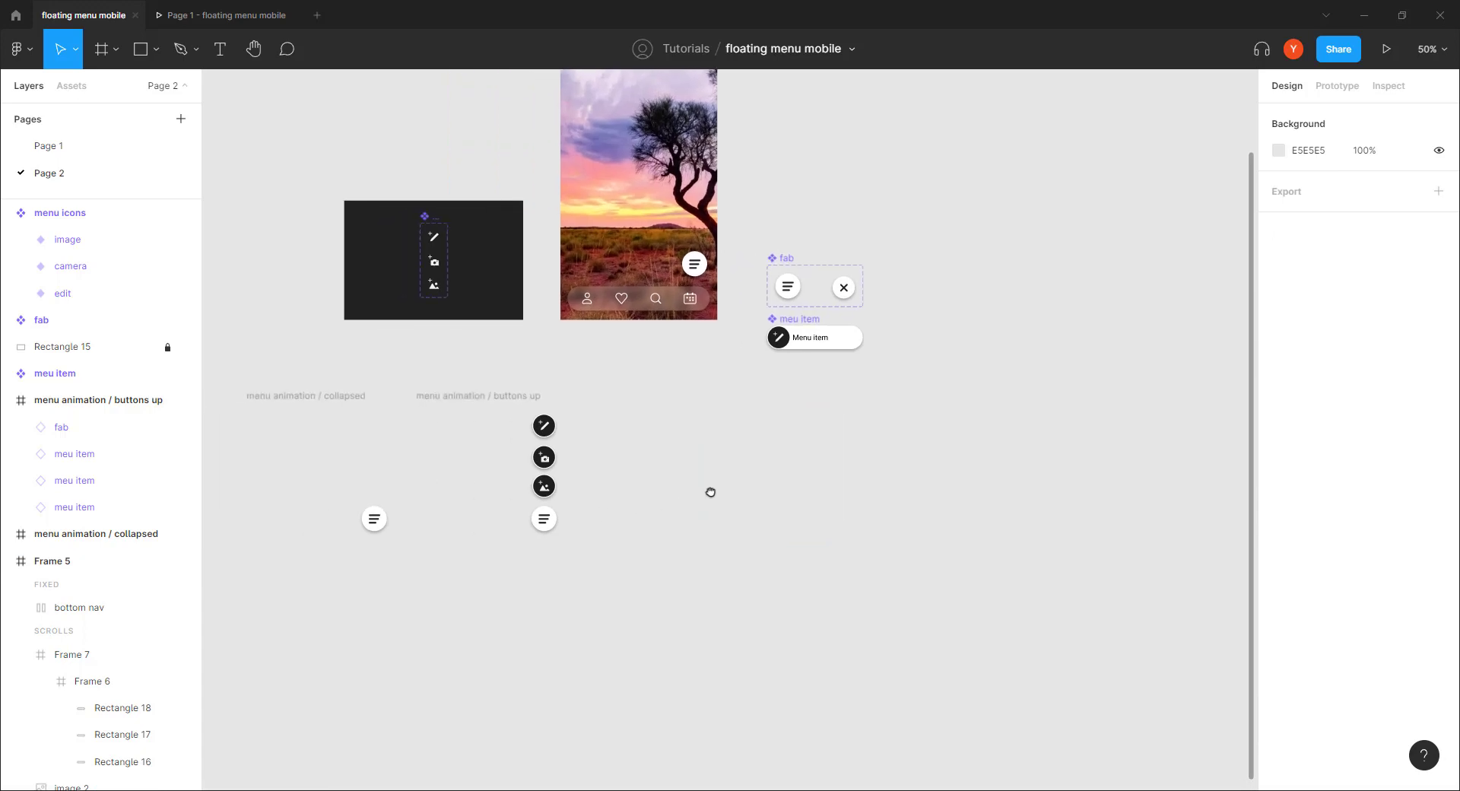
Step: Switch the fab instance in the buttons up frame to the x variant
scroll(710, 492, up, 5)
drag(600, 484, 768, 474)
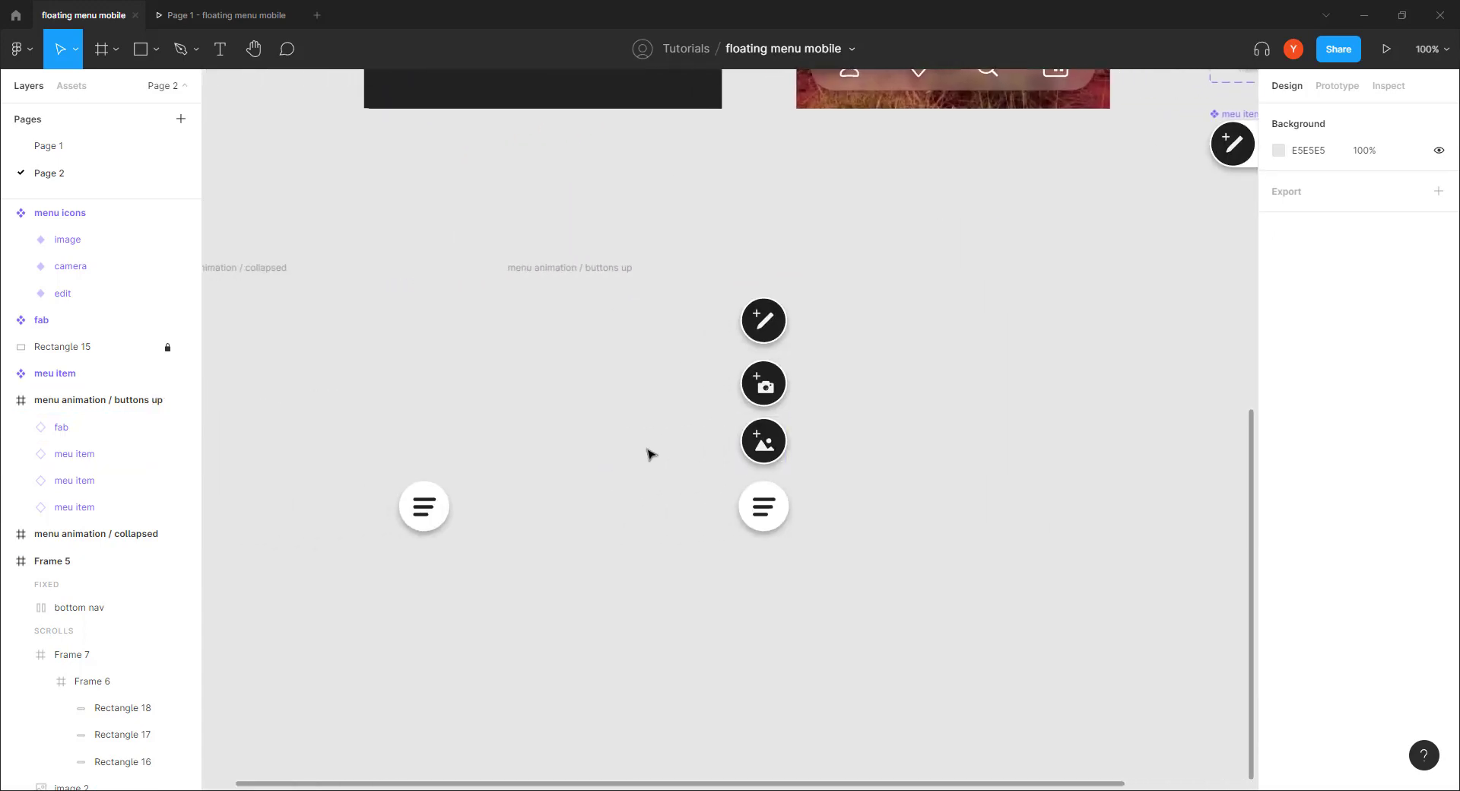
click(761, 505)
drag(945, 413, 645, 505)
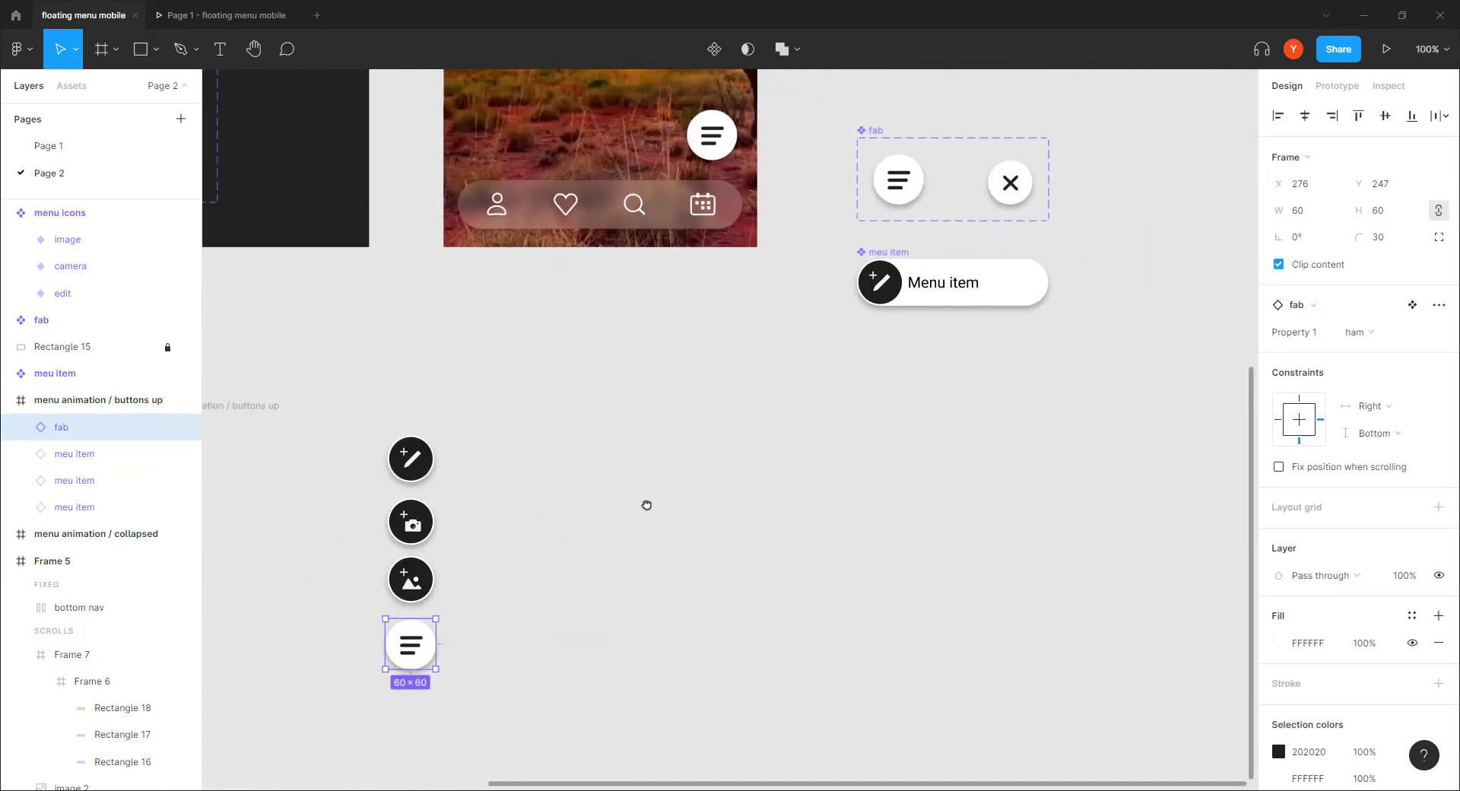
click(1360, 333)
click(1368, 352)
Step: Align the fab in the buttons up frame beneath the menu items at X 280, Y 251
drag(837, 528, 993, 438)
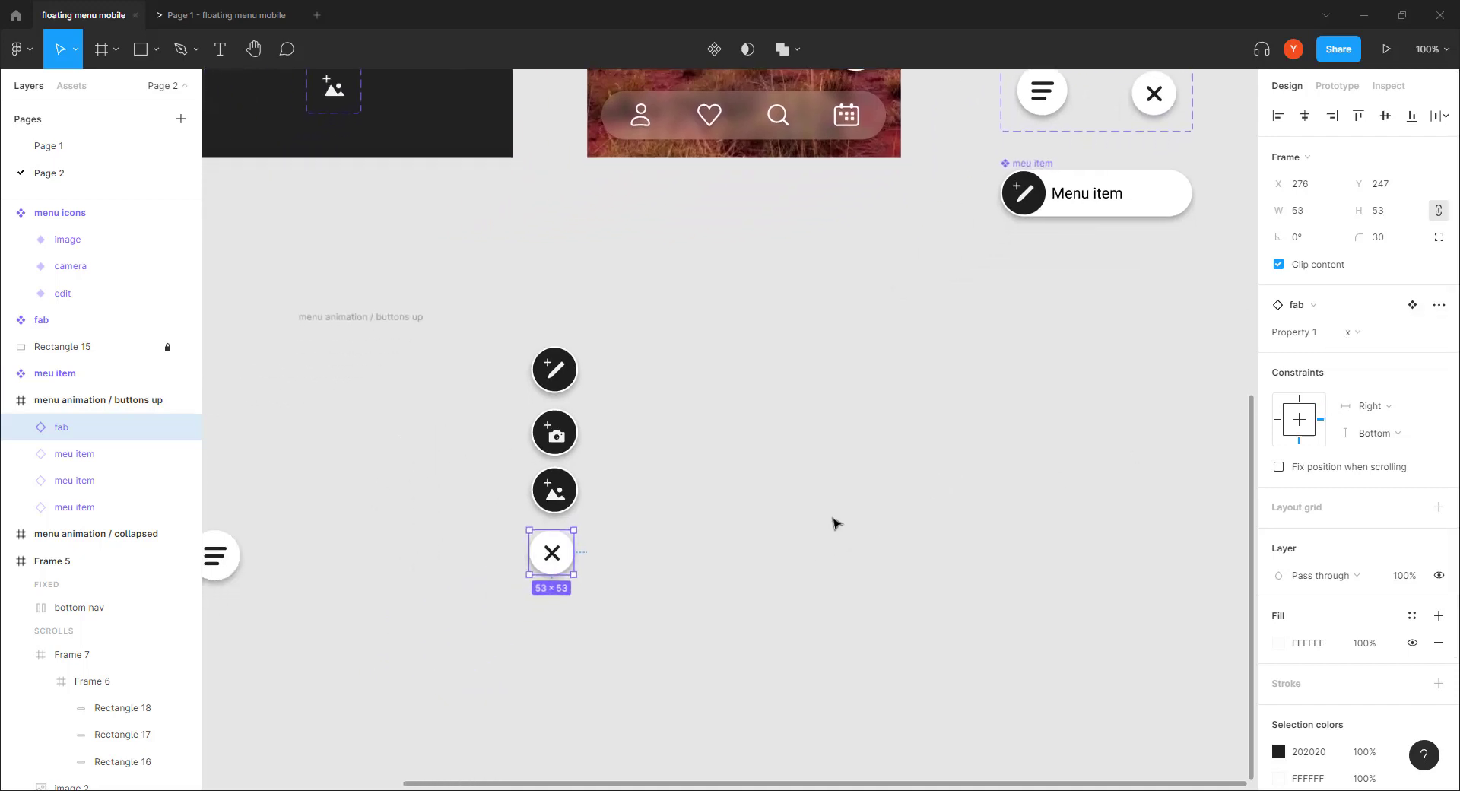
key(plus)
drag(692, 578, 849, 432)
key(Right)
key(Right)
key(Right)
key(Right)
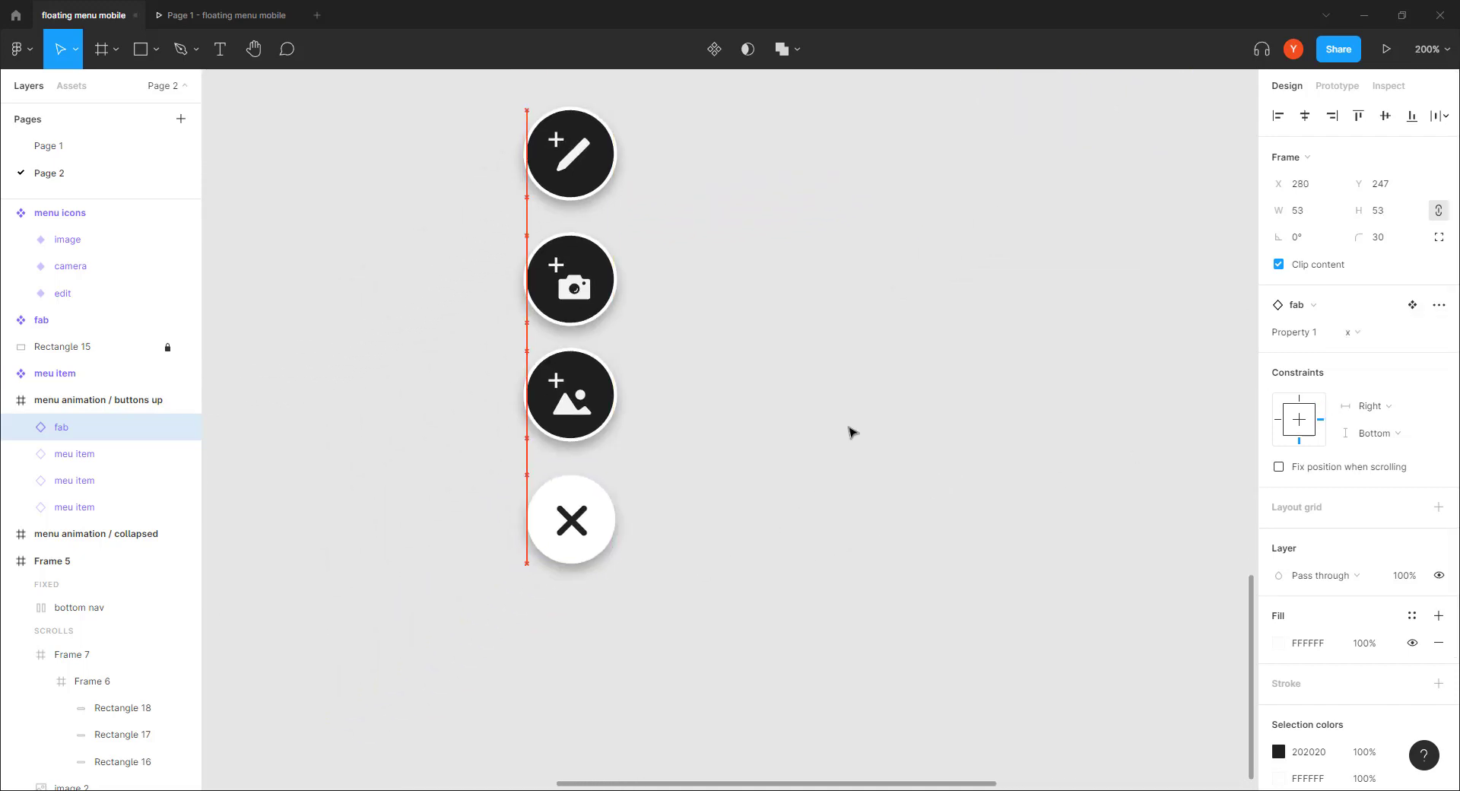
key(Down)
key(Down)
key(Down)
key(Down)
key(Right)
key(Right)
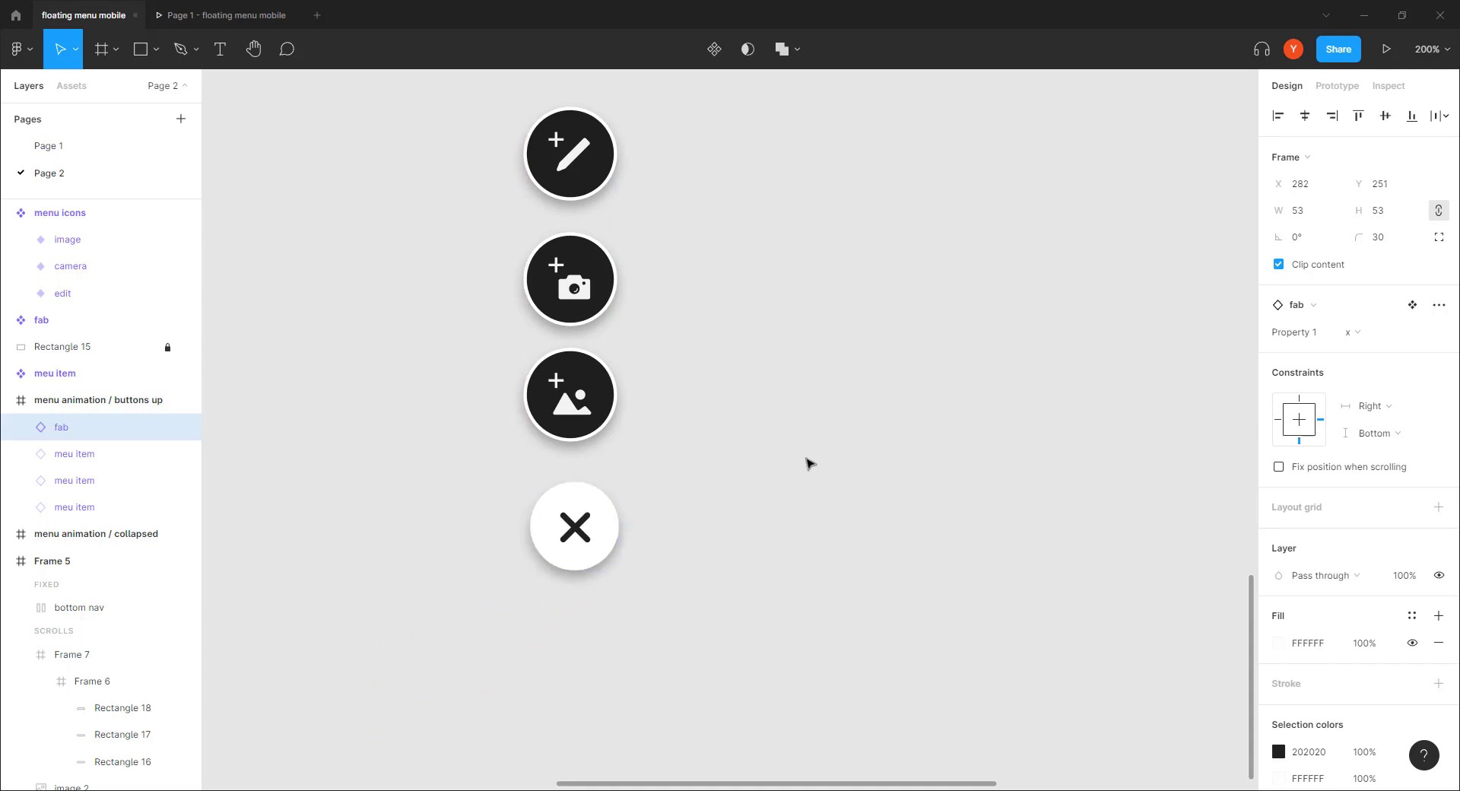
key(Left)
key(Left)
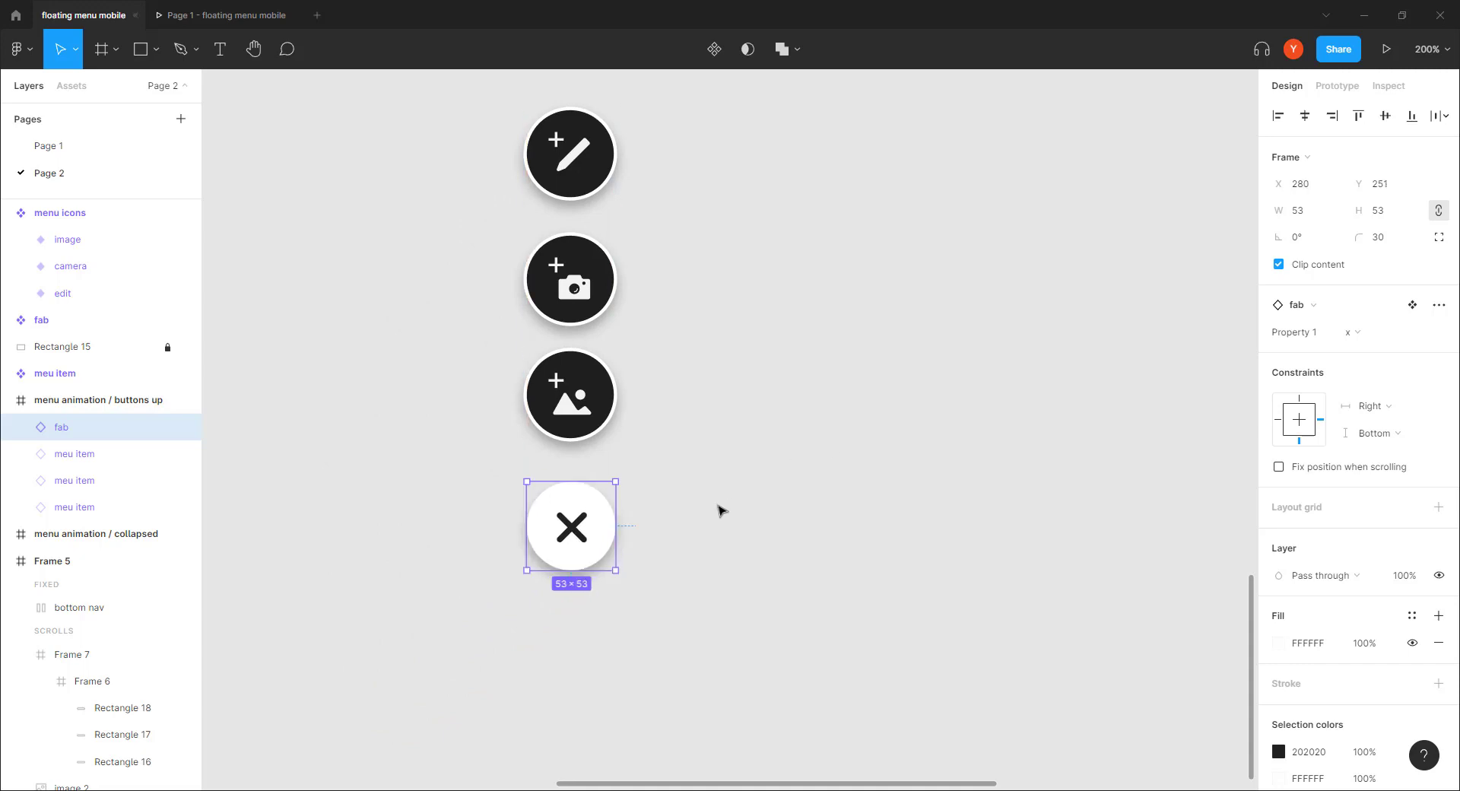
Step: Nudge the fab in the buttons up frame to X 281, Y 253, in line with the collapsed frame's fab
key(ctrl+minus)
key(ctrl+minus)
key(ctrl+equal)
key(ctrl+equal)
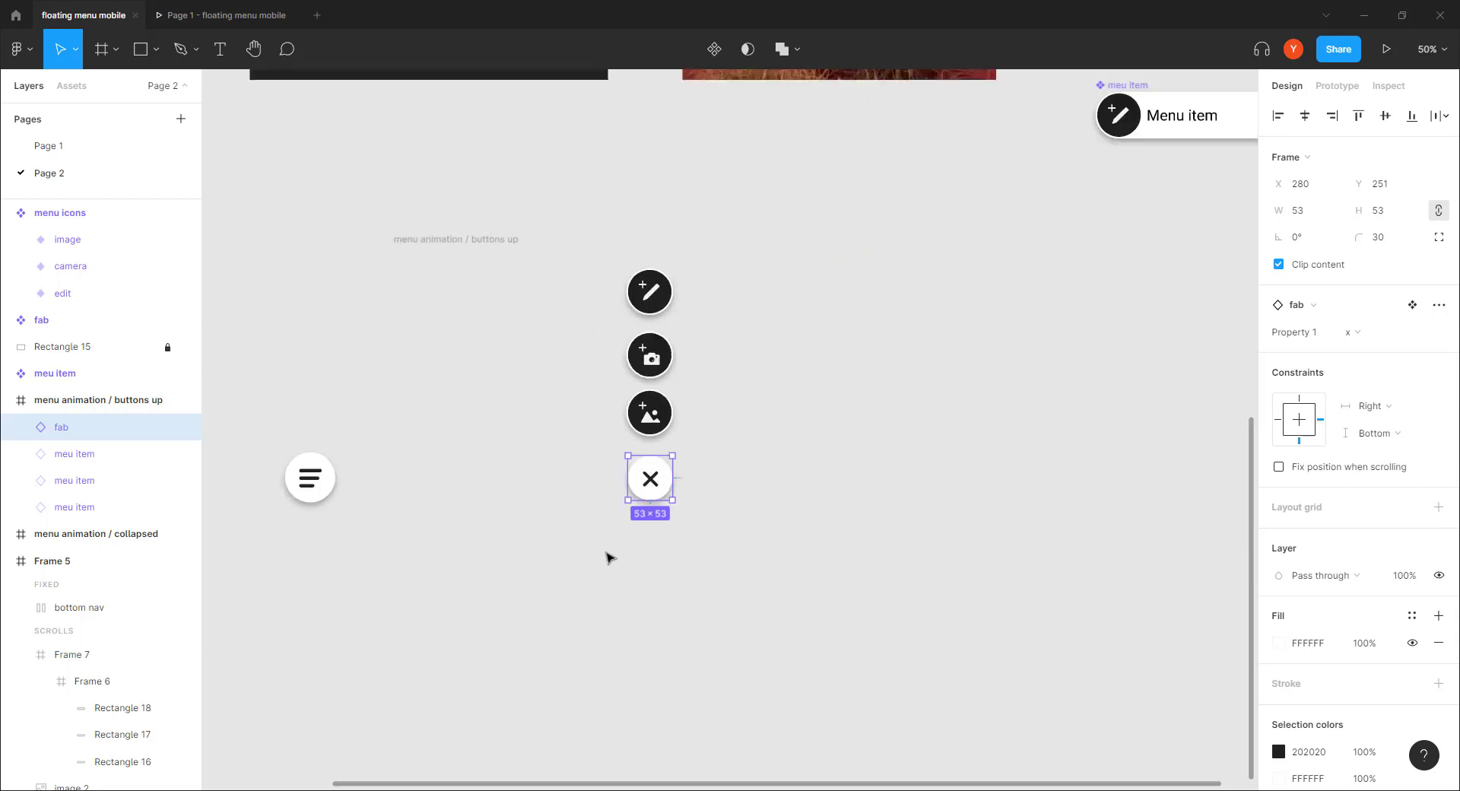
drag(484, 603, 900, 516)
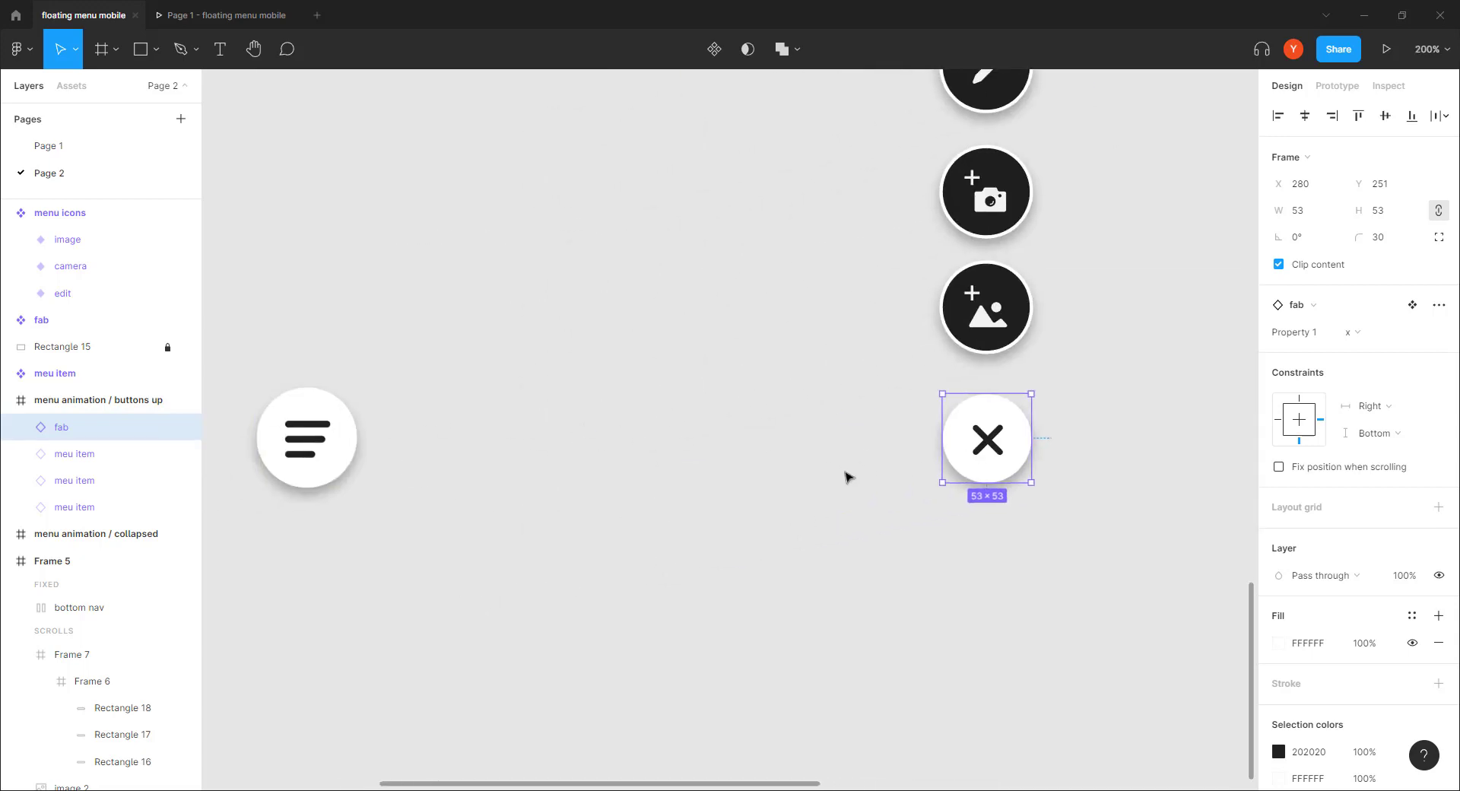
key(Right)
key(Down)
key(Down)
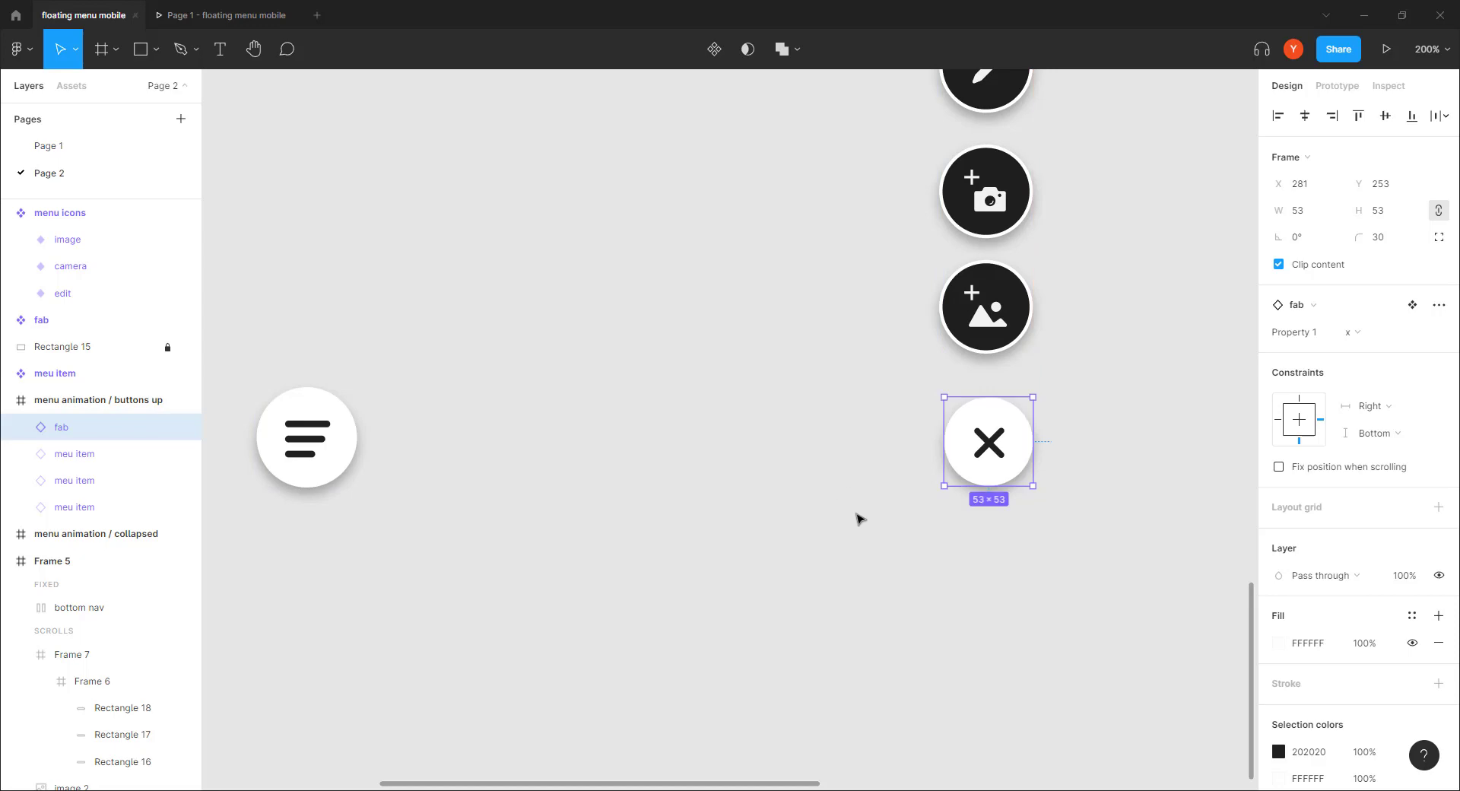
Step: Duplicate the buttons up frame and place the copy beside the original, level with it at about X -38, Y 604
key(minus)
key(minus)
drag(717, 527, 603, 583)
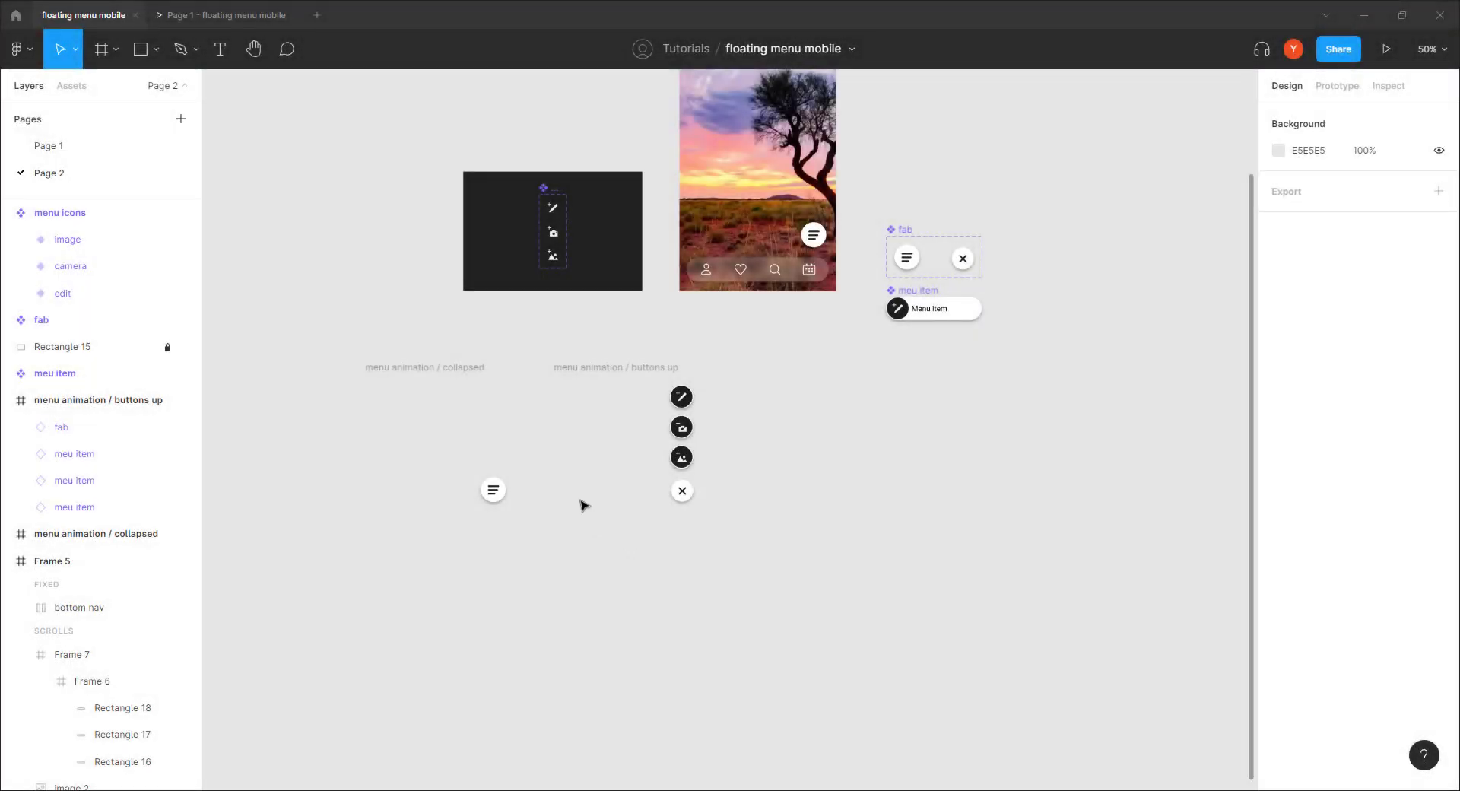
drag(582, 505, 515, 433)
key(plus)
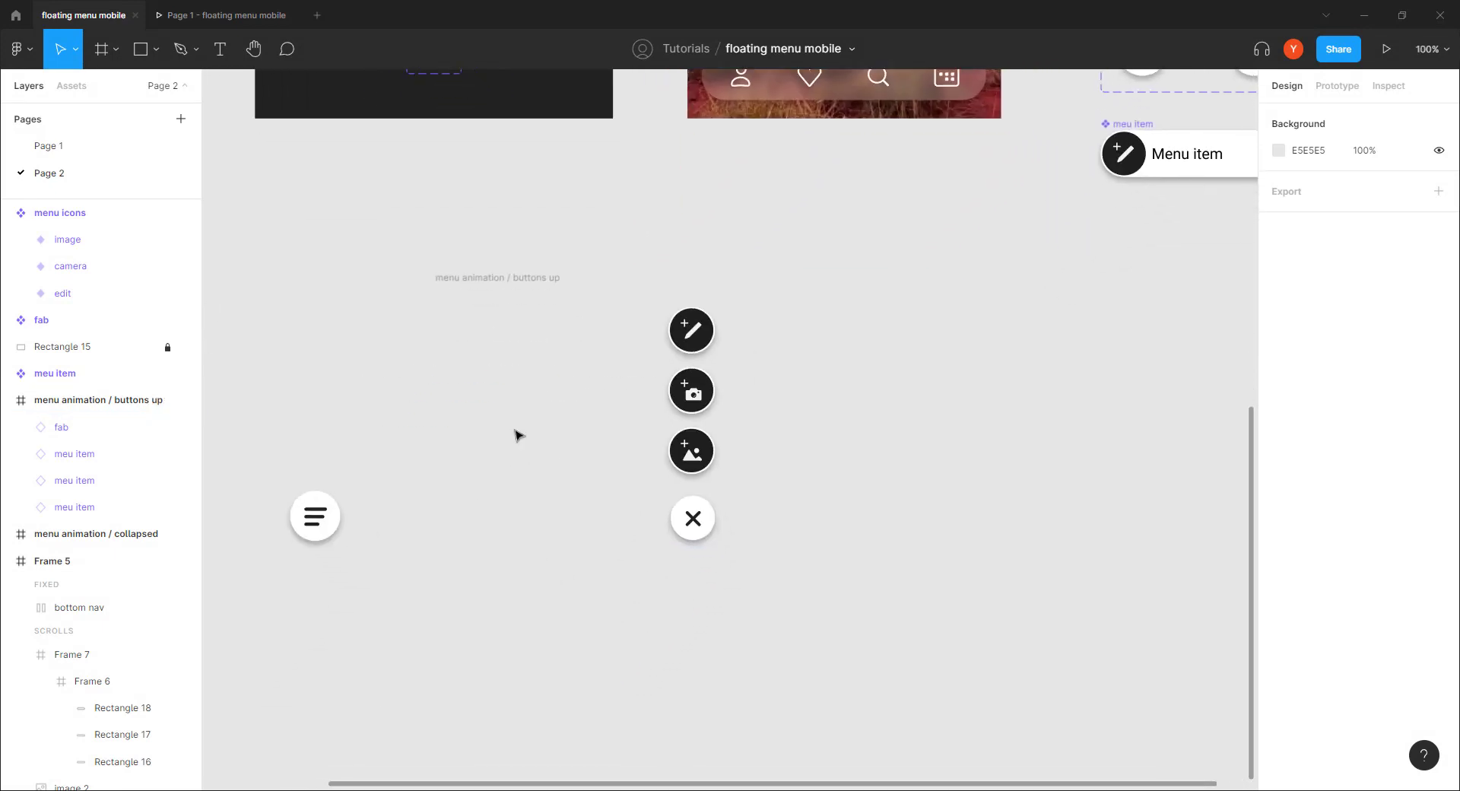
key(minus)
click(606, 354)
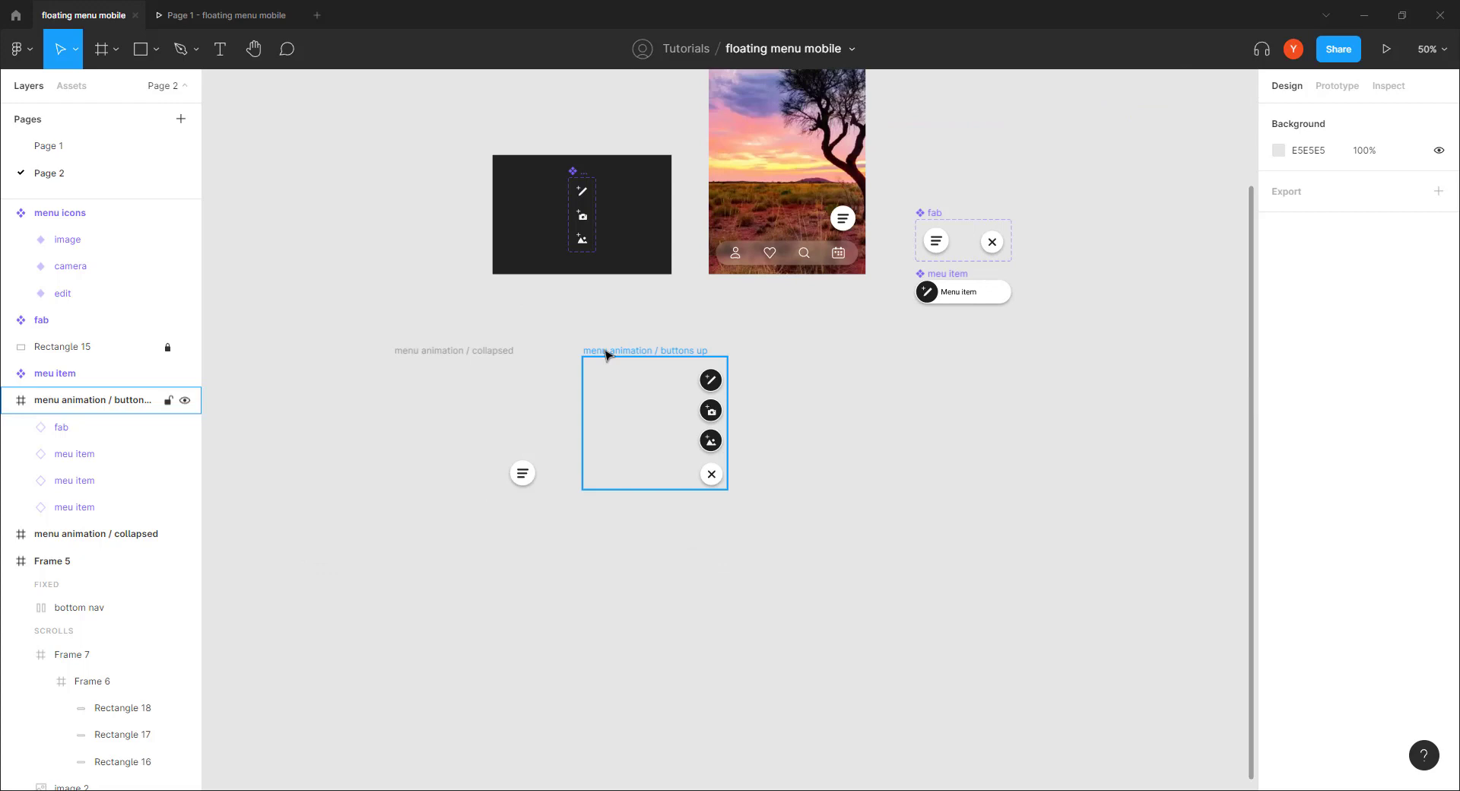
drag(606, 353, 794, 356)
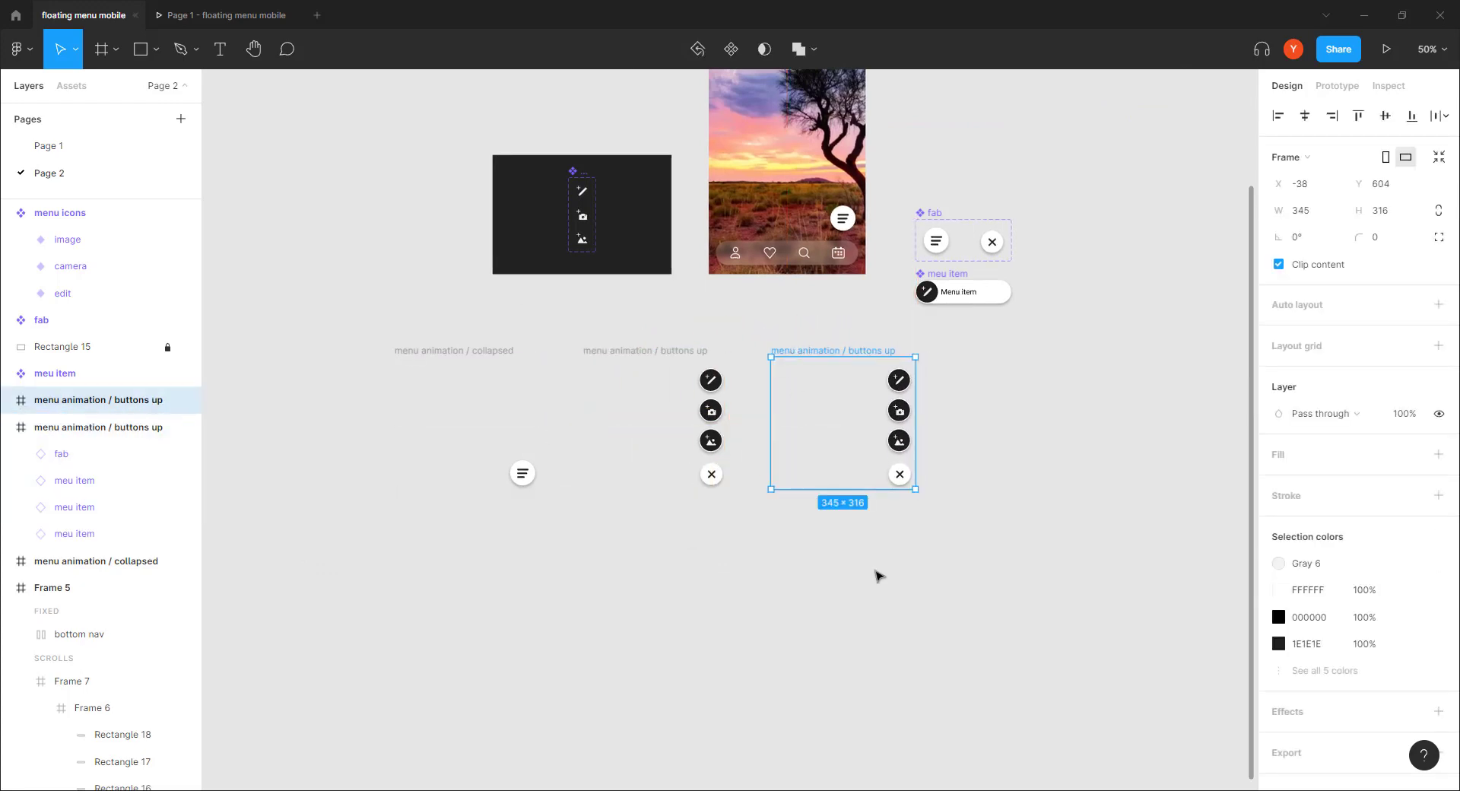
Step: Move the image menu item in the duplicated buttons up frame sideways to X 90
mouse_move(876, 577)
mouse_down()
mouse_move(629, 550)
mouse_move(876, 576)
mouse_up()
key(plus)
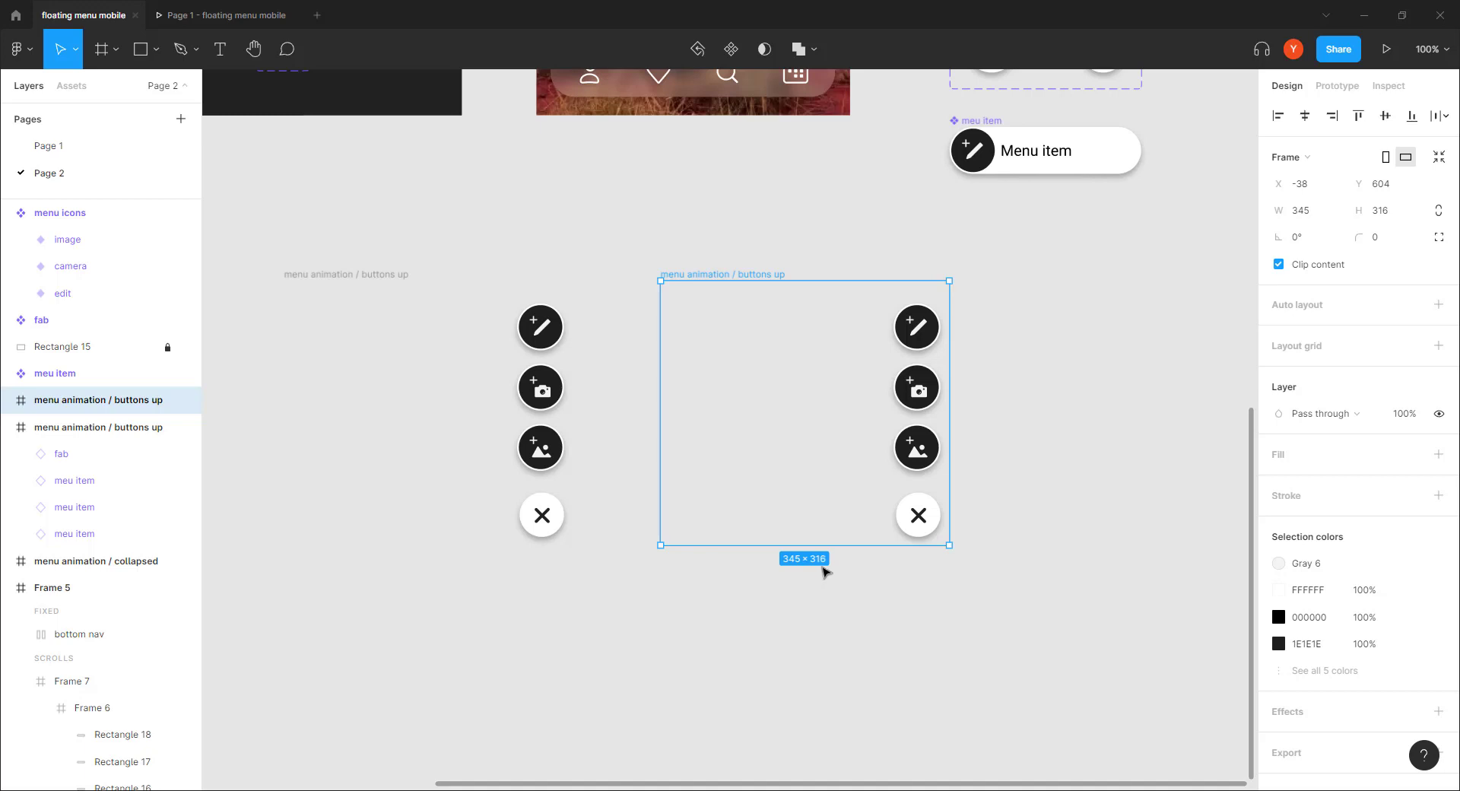
click(915, 464)
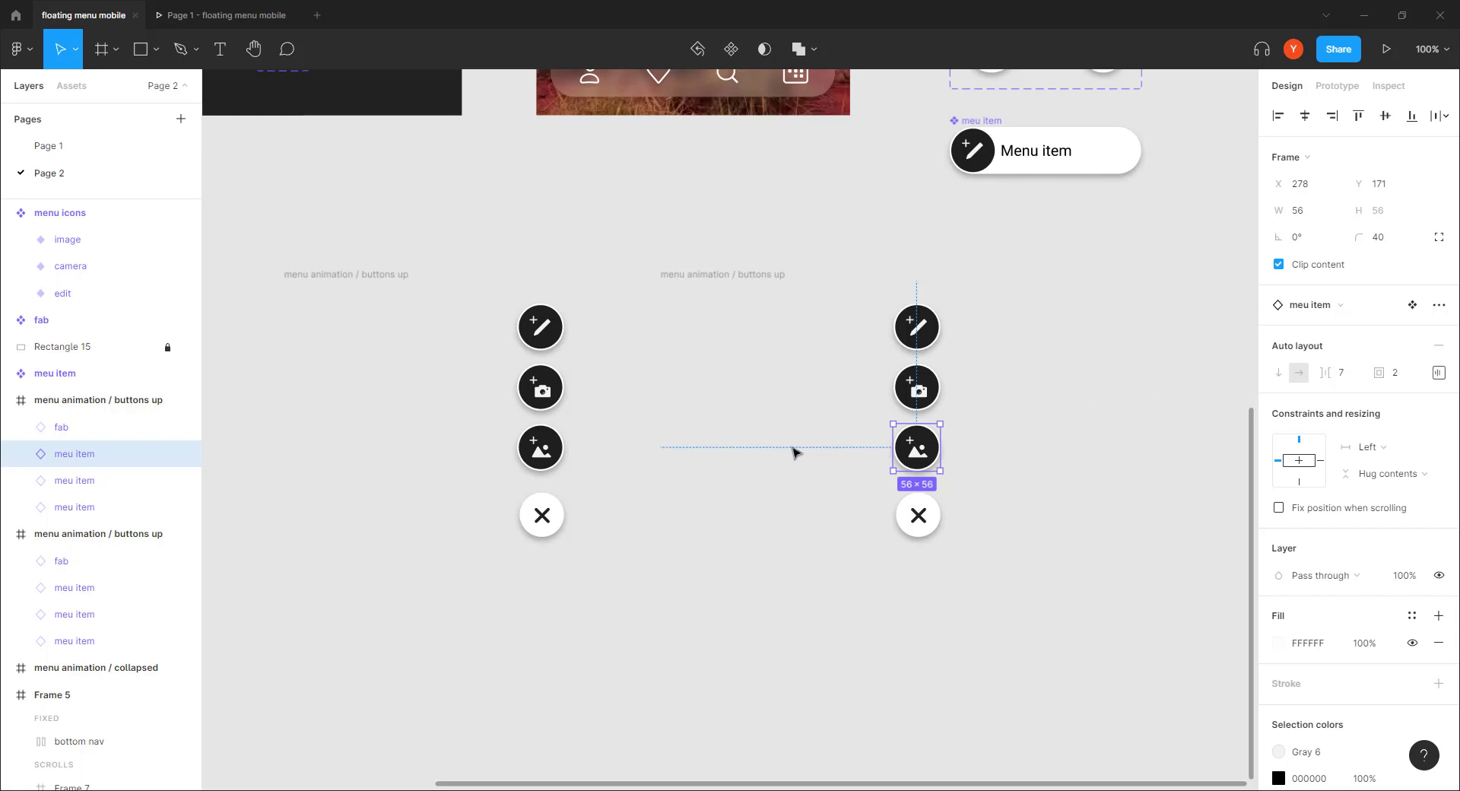
click(1300, 184)
drag(914, 454, 766, 455)
click(1300, 183)
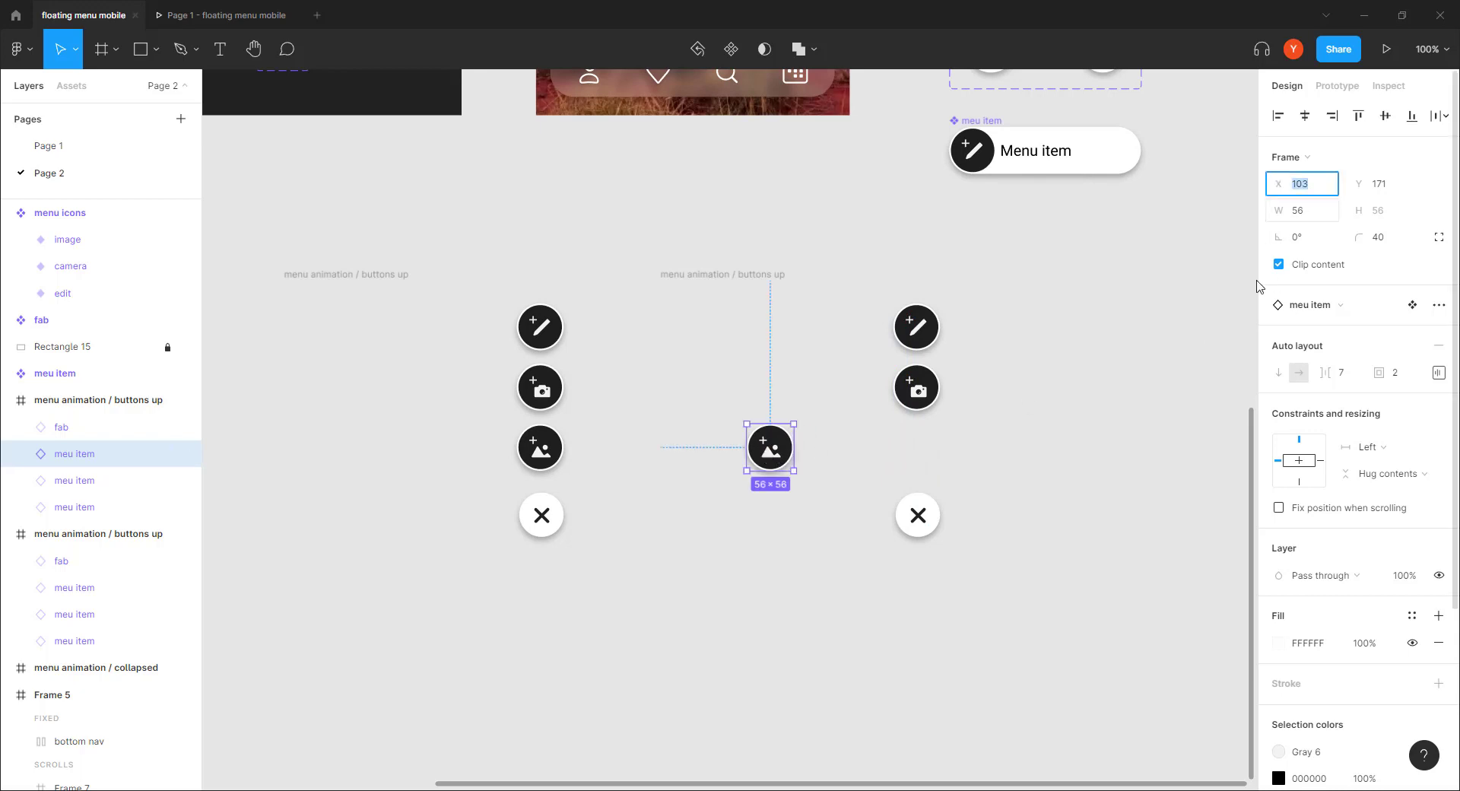
key(Return)
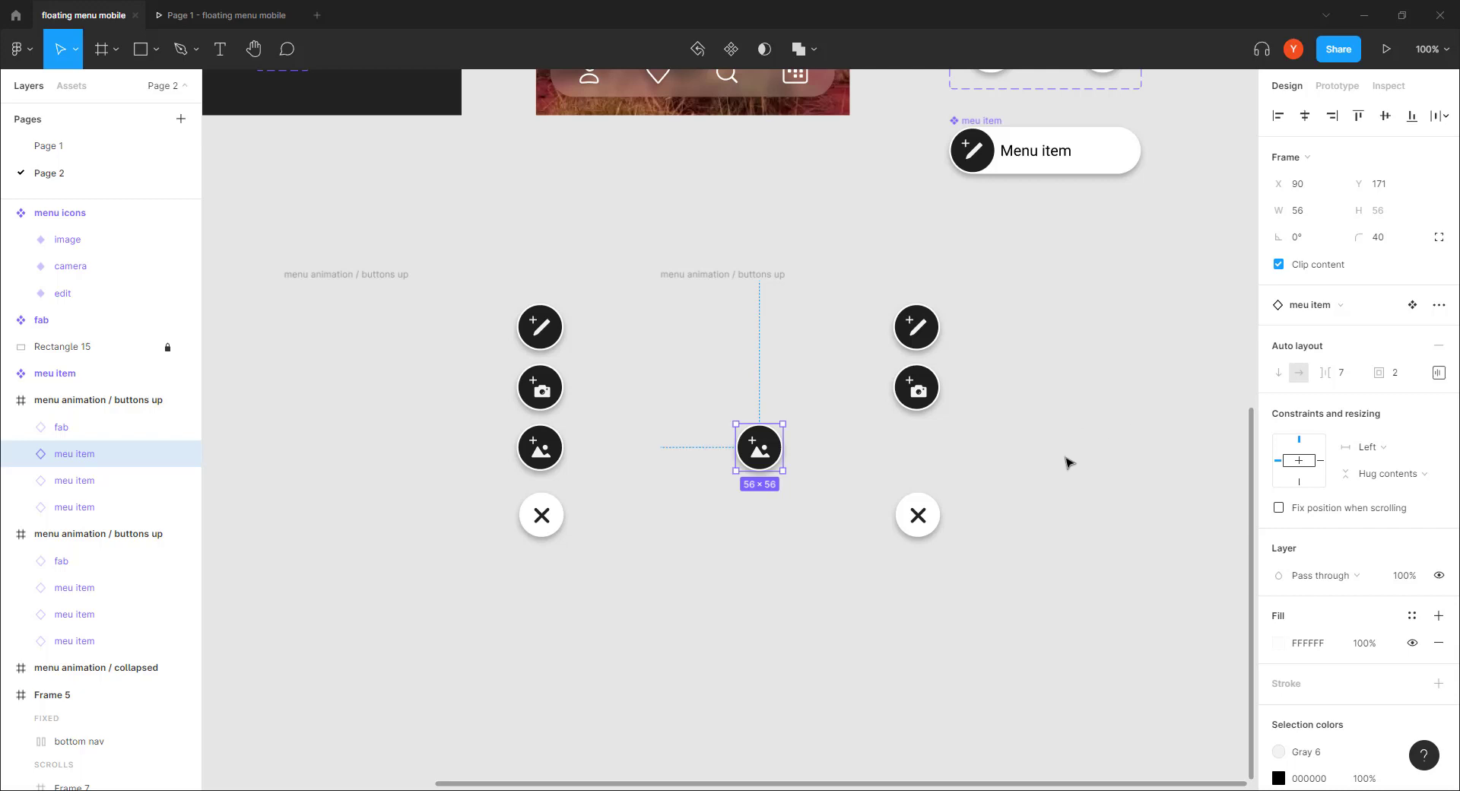
Step: Set the image menu item's width to 225 to expose its From your gallery label
click(1305, 219)
key(Return)
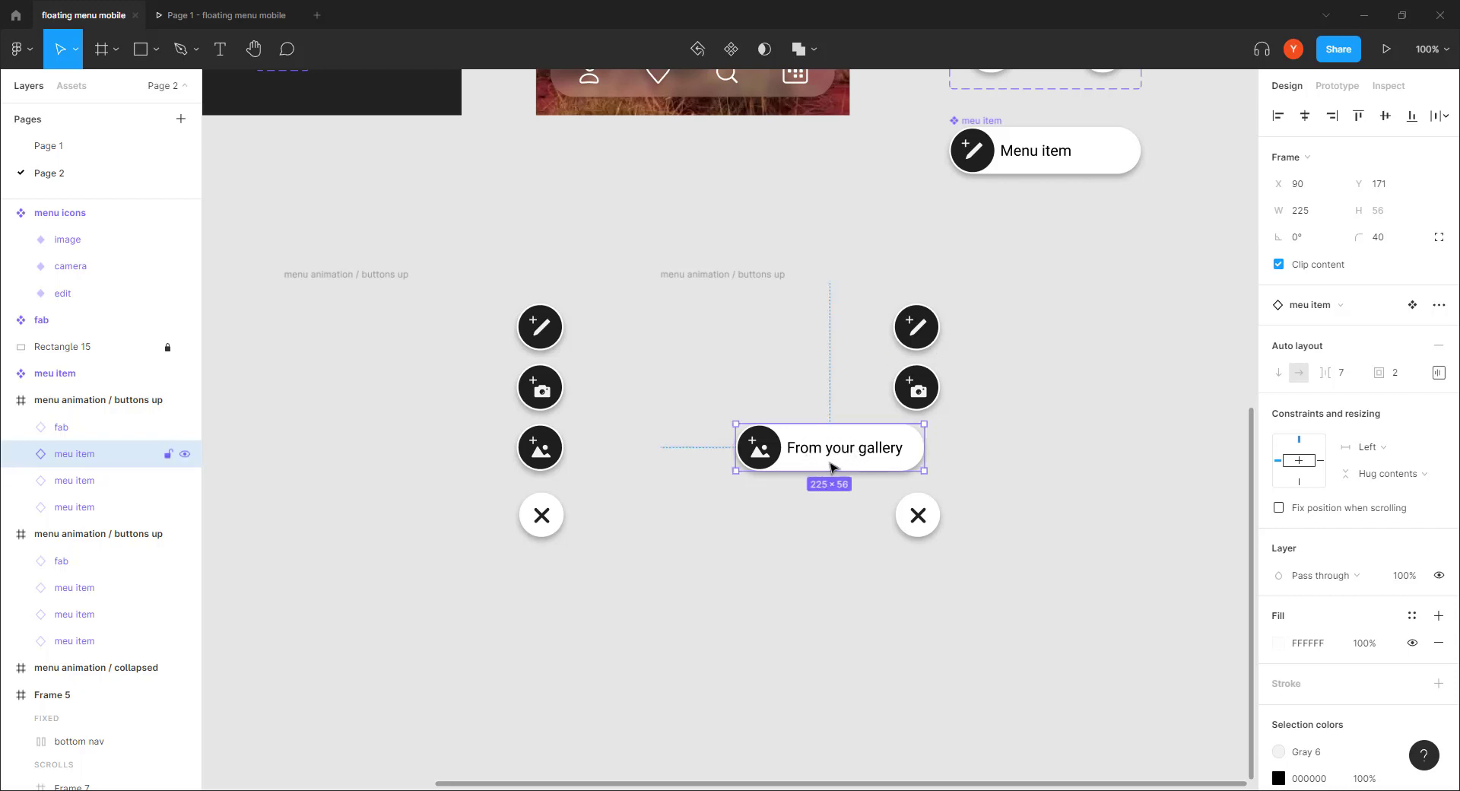
click(802, 559)
scroll(824, 590, right, 3)
scroll(825, 590, up, 1)
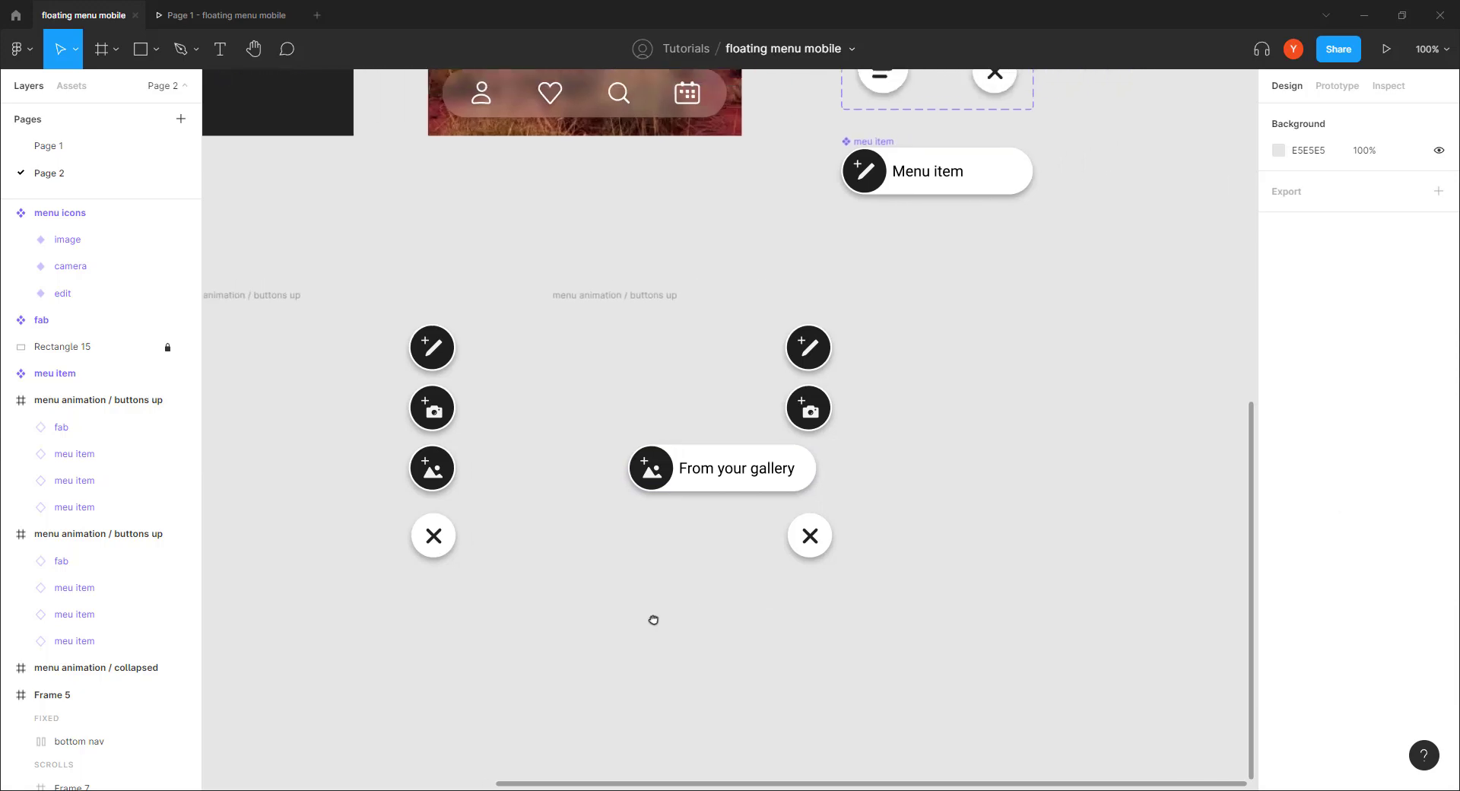
Step: Duplicate the frame with the expanded gallery item to X 412, Y 604 and move the copy's camera menu item to X 75
drag(538, 315, 913, 315)
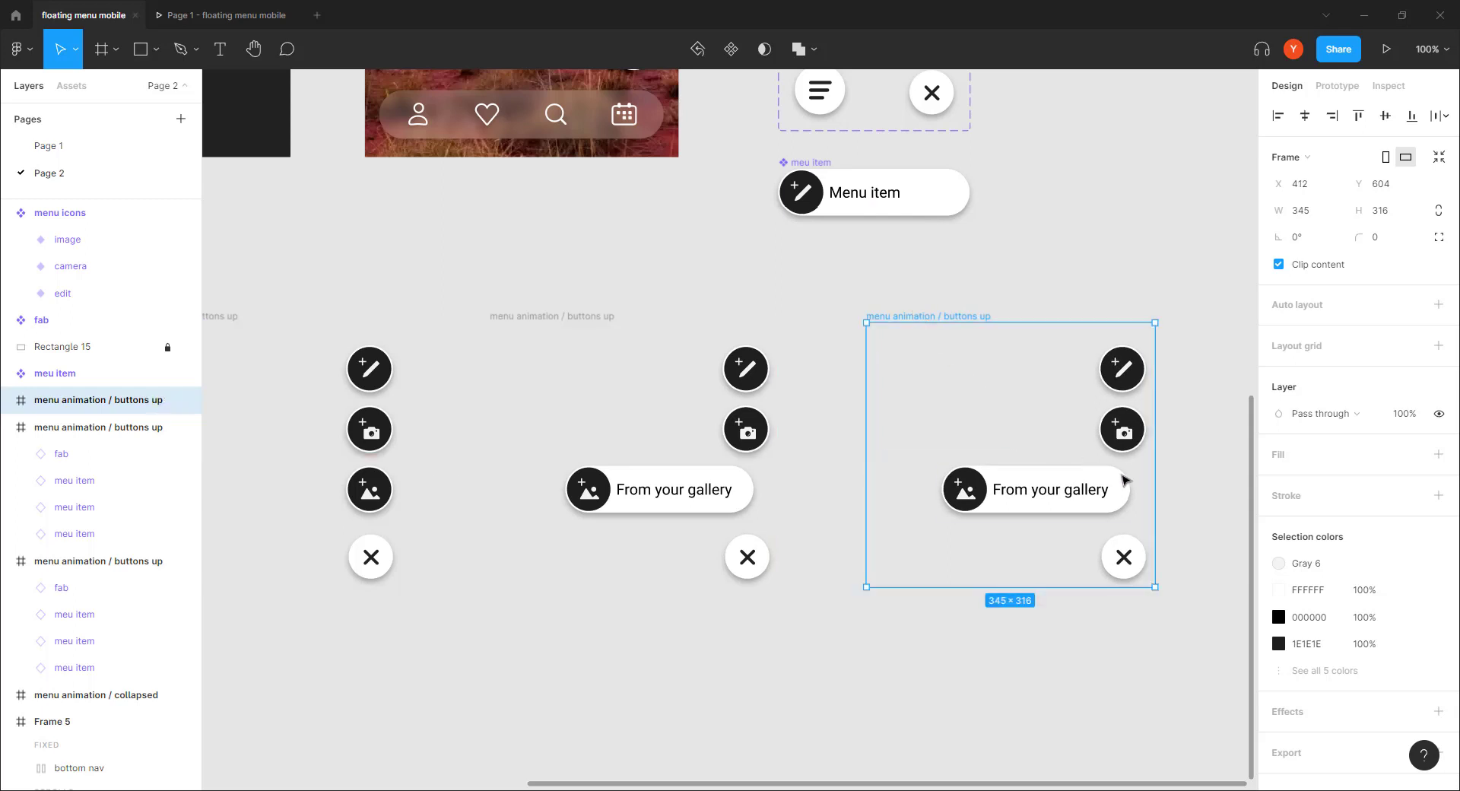
click(1121, 431)
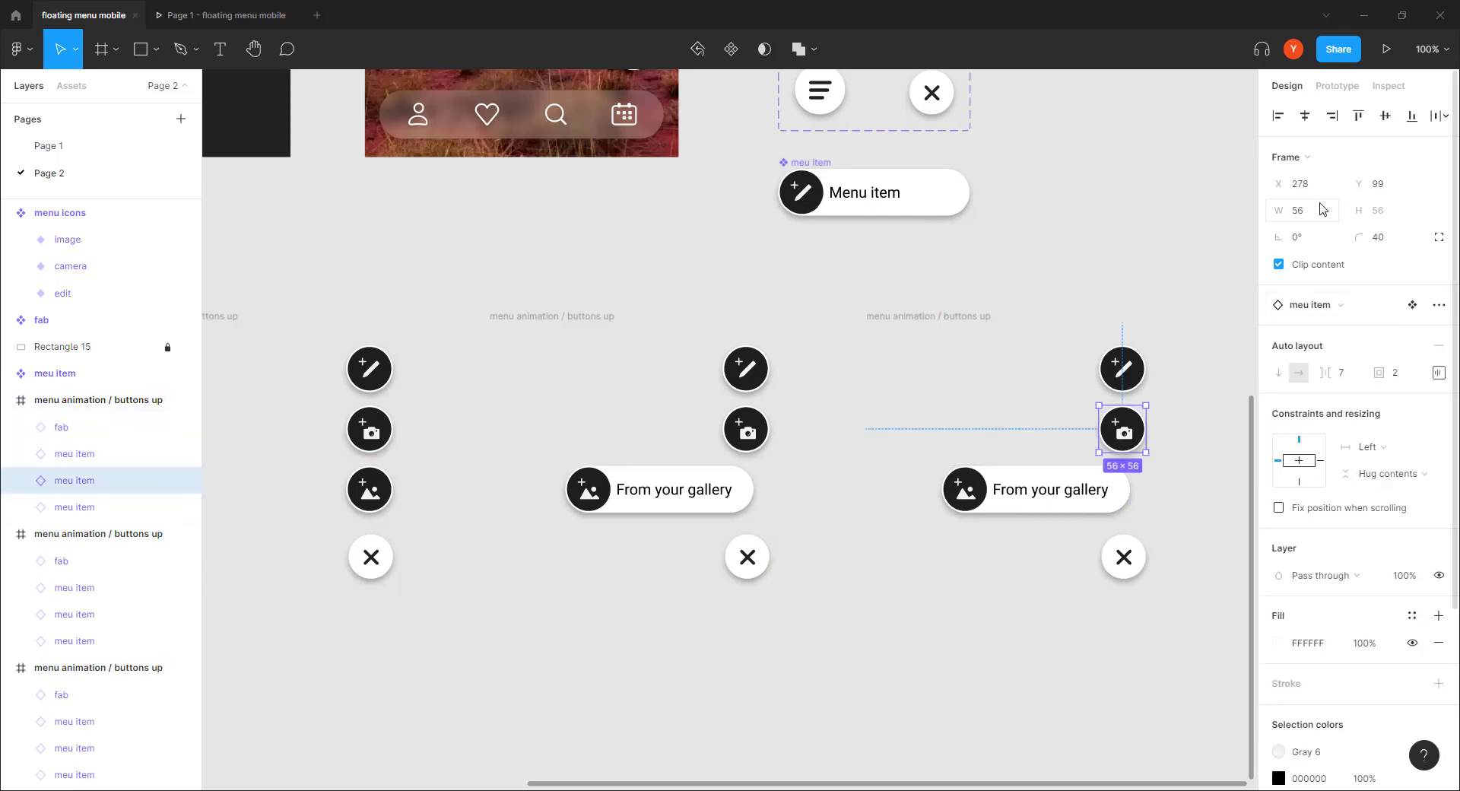
click(1300, 183)
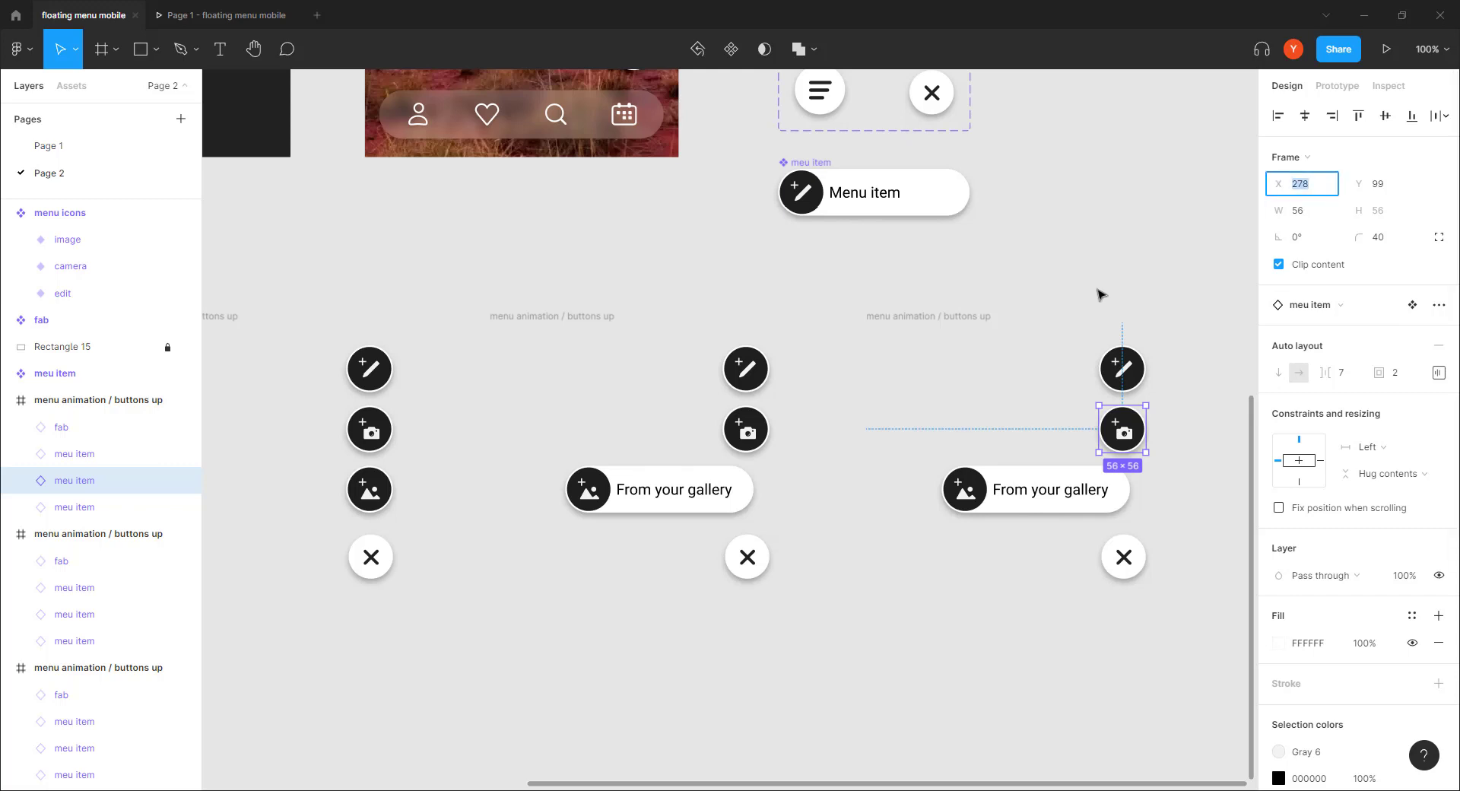
key(Return)
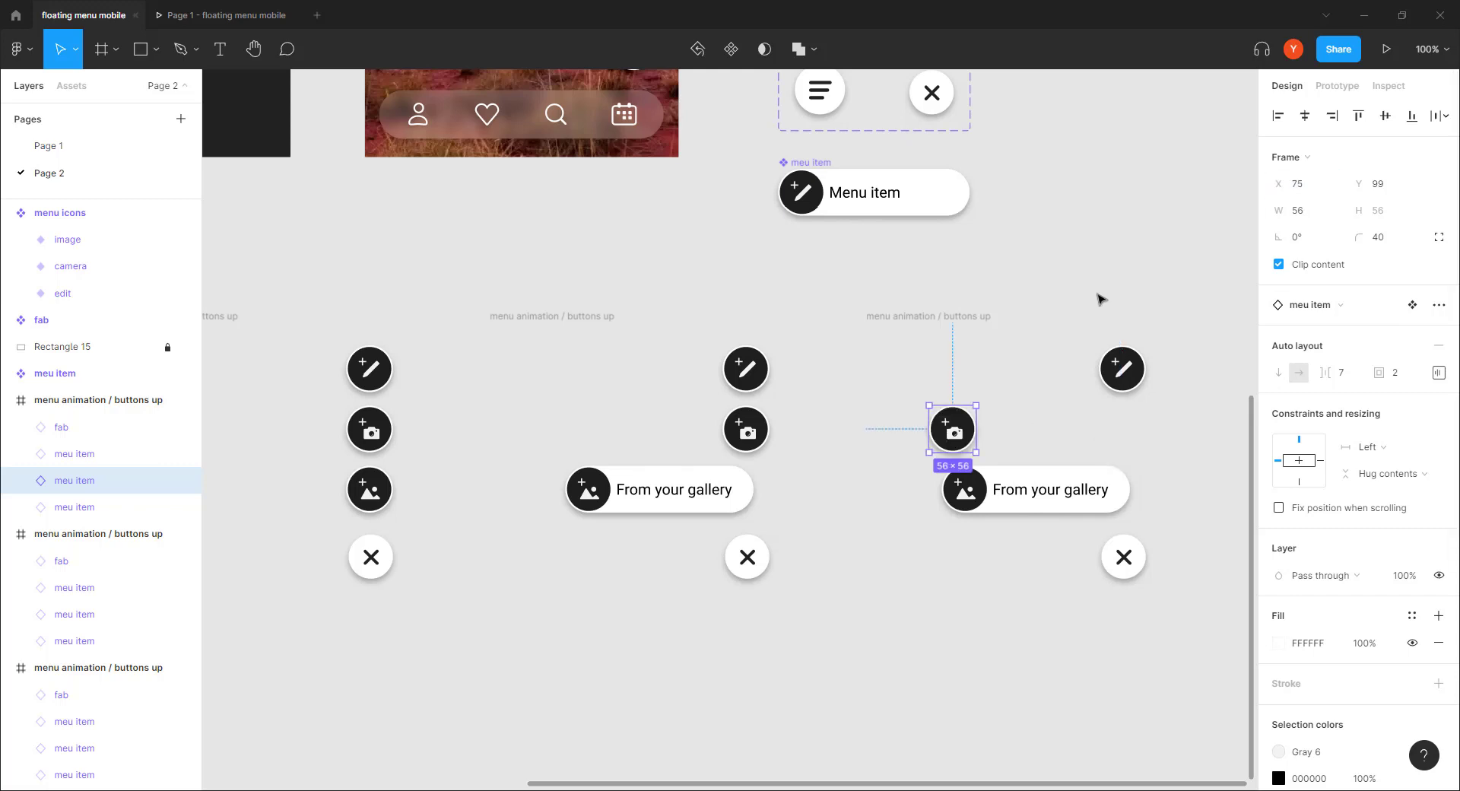
Step: Set the camera menu item's width to 225 to expose its Take a photo label
drag(1019, 595, 704, 586)
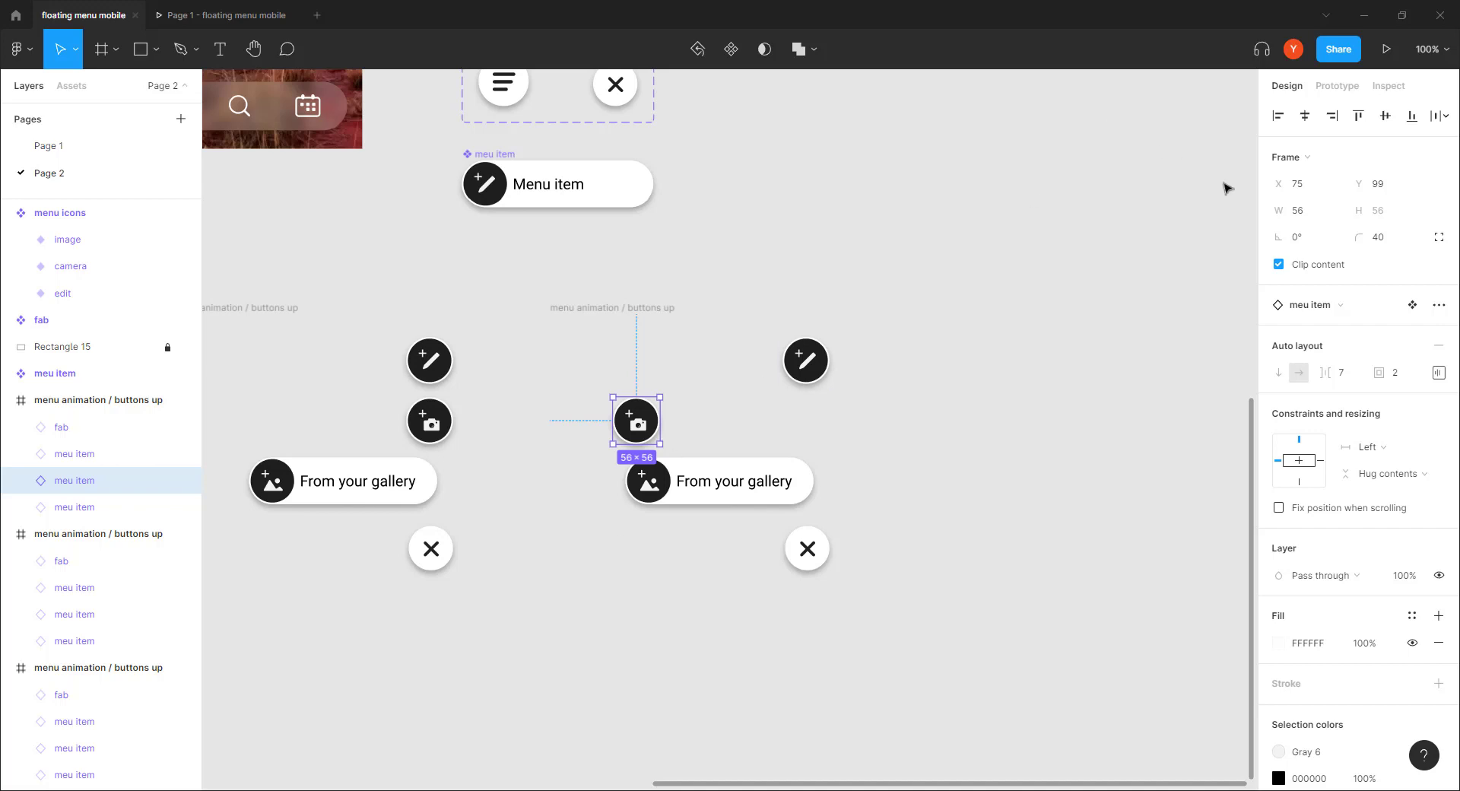
click(1310, 212)
text(225)
key(Return)
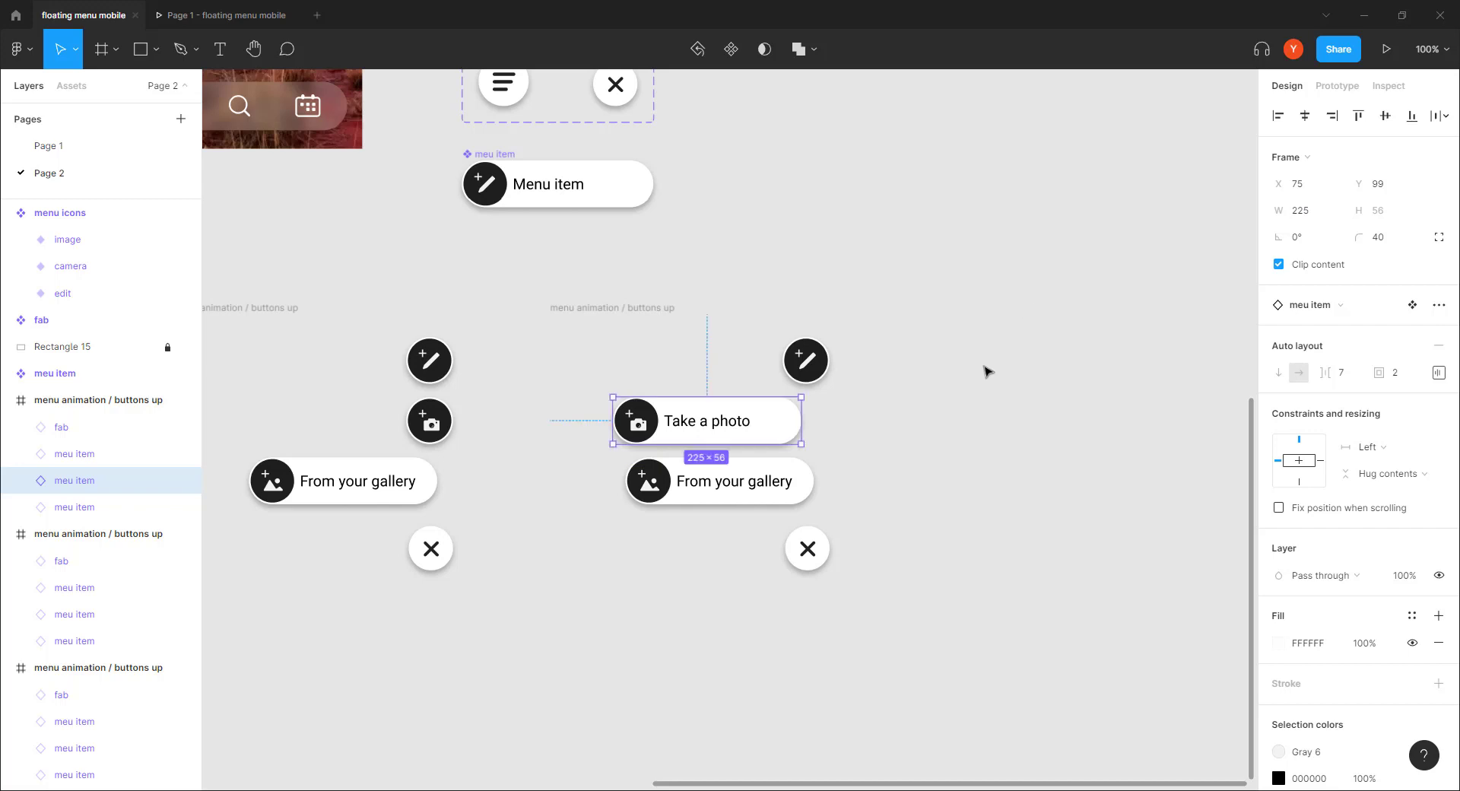
click(626, 597)
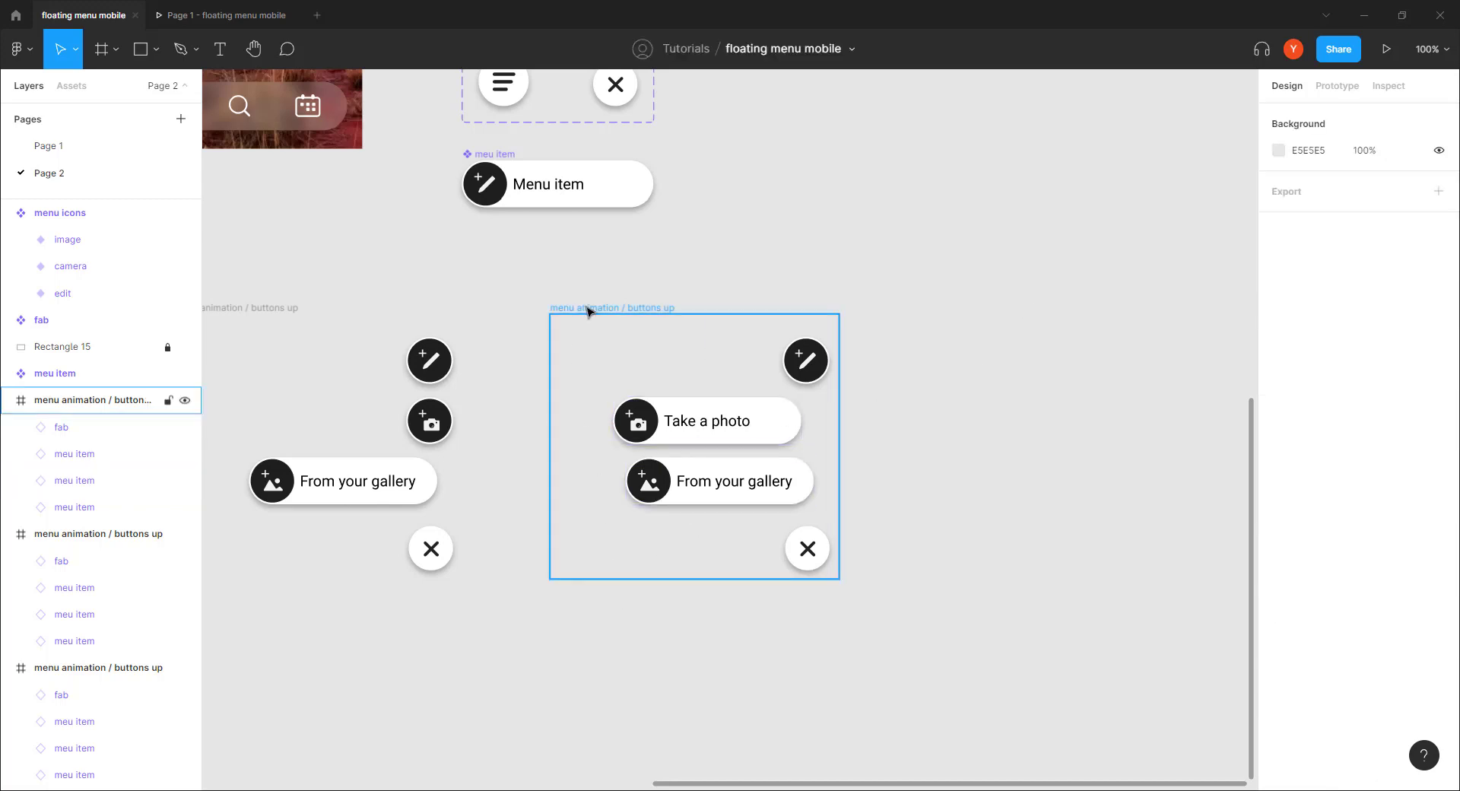
Step: Duplicate the frame with two expanded items to X 862, Y 604 and move the copy's edit menu item to X 60
drag(588, 309, 960, 311)
click(1177, 364)
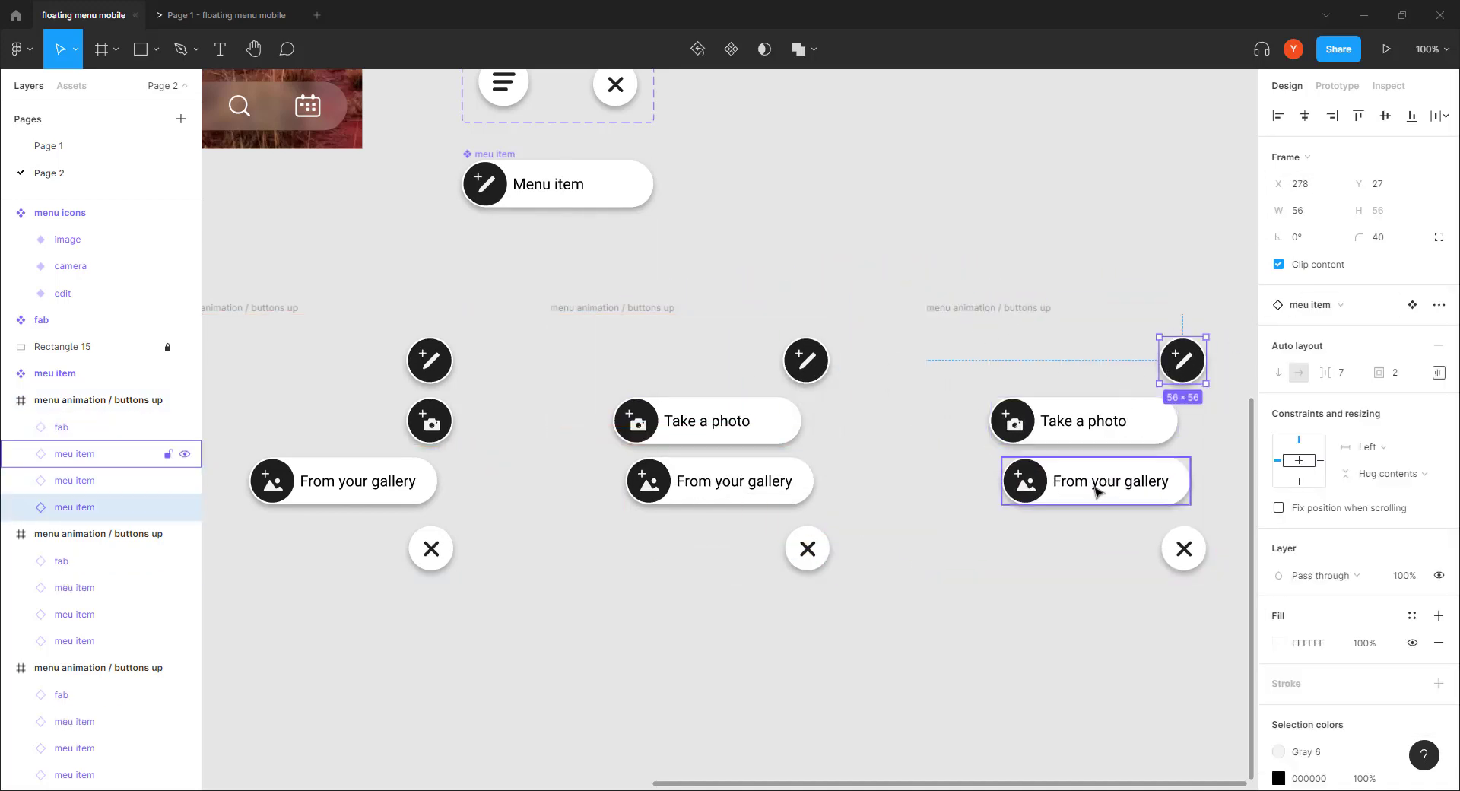
click(1301, 187)
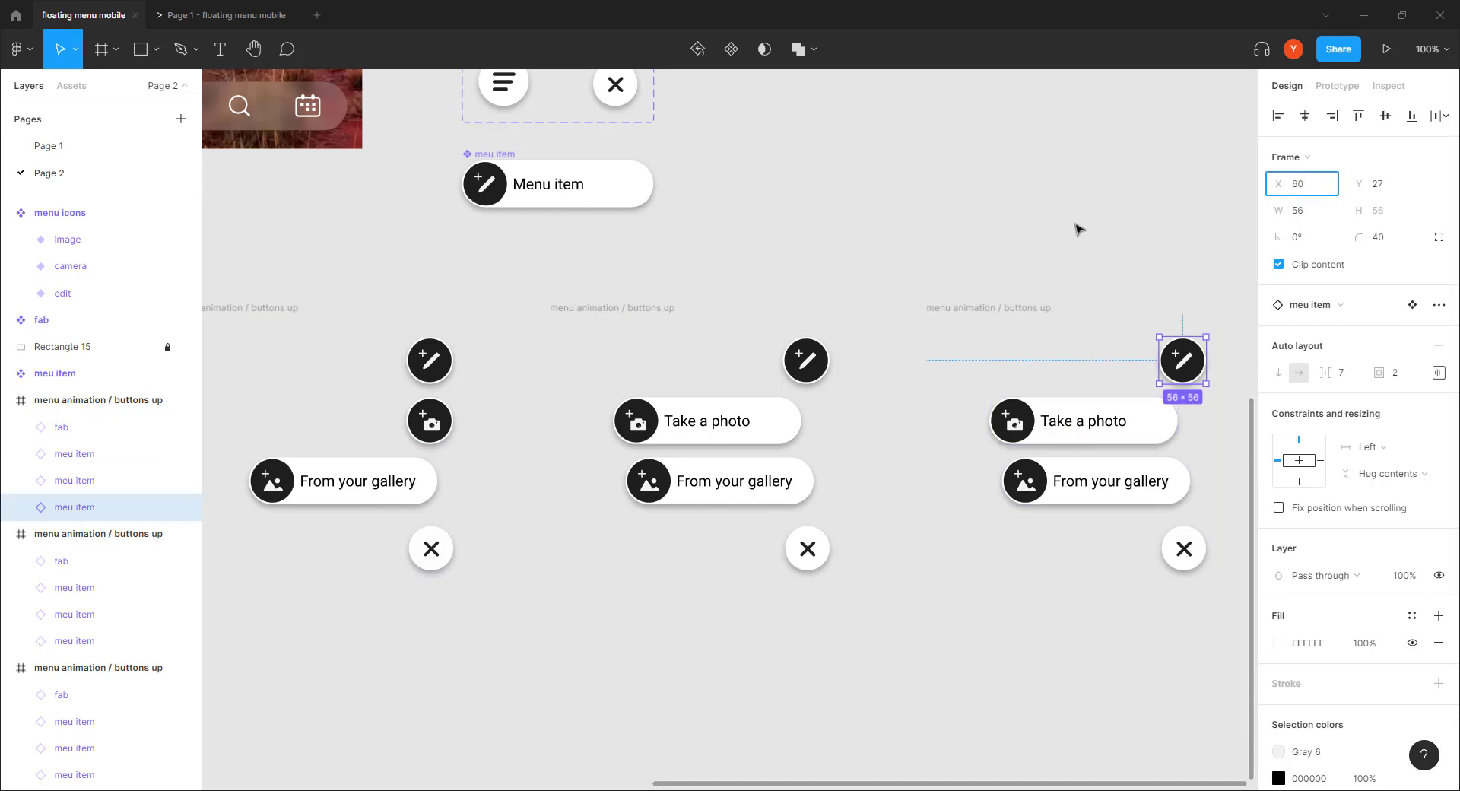
key(Return)
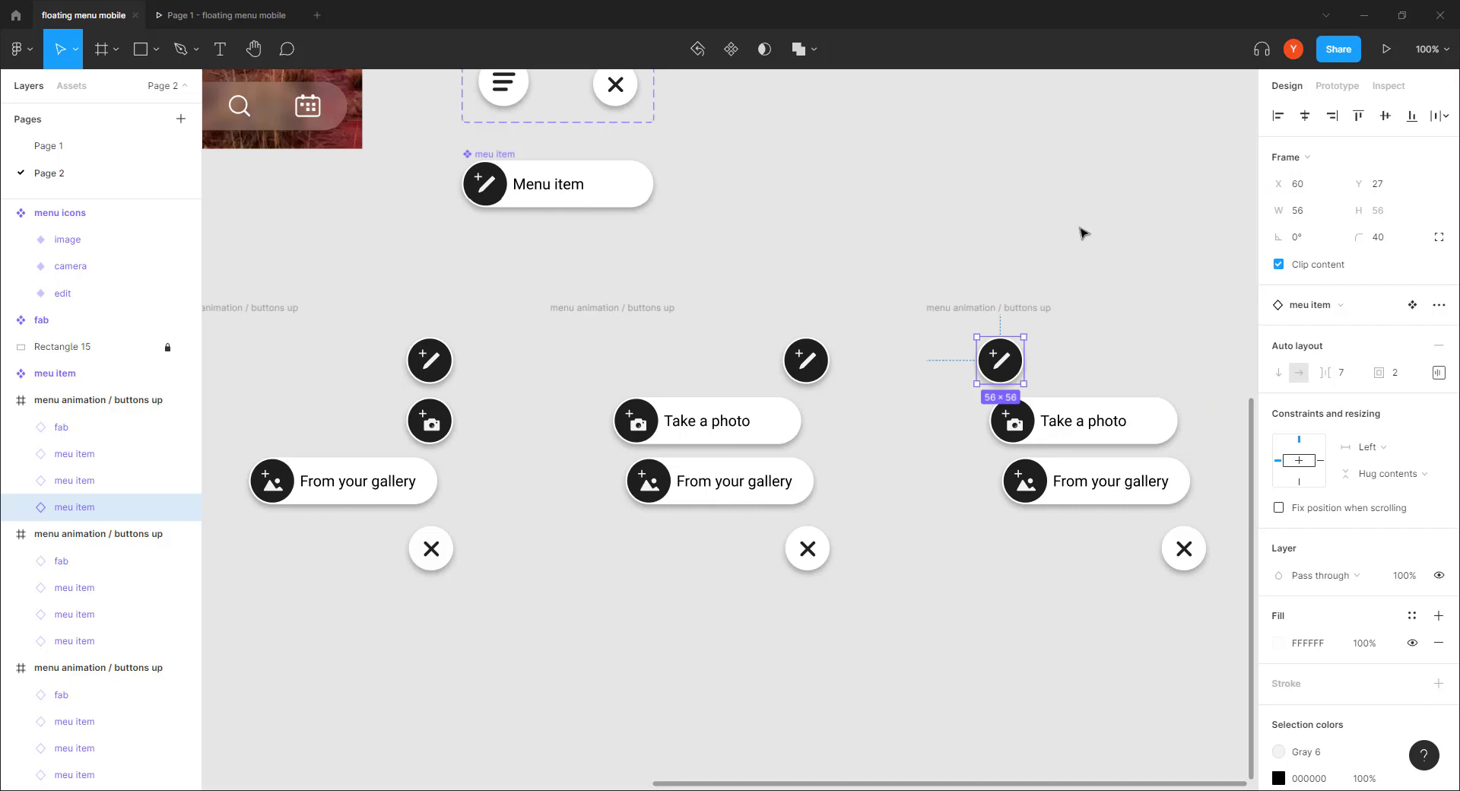
Step: Set the edit menu item's width to 225 to expose its Write something label
click(1300, 210)
key(Return)
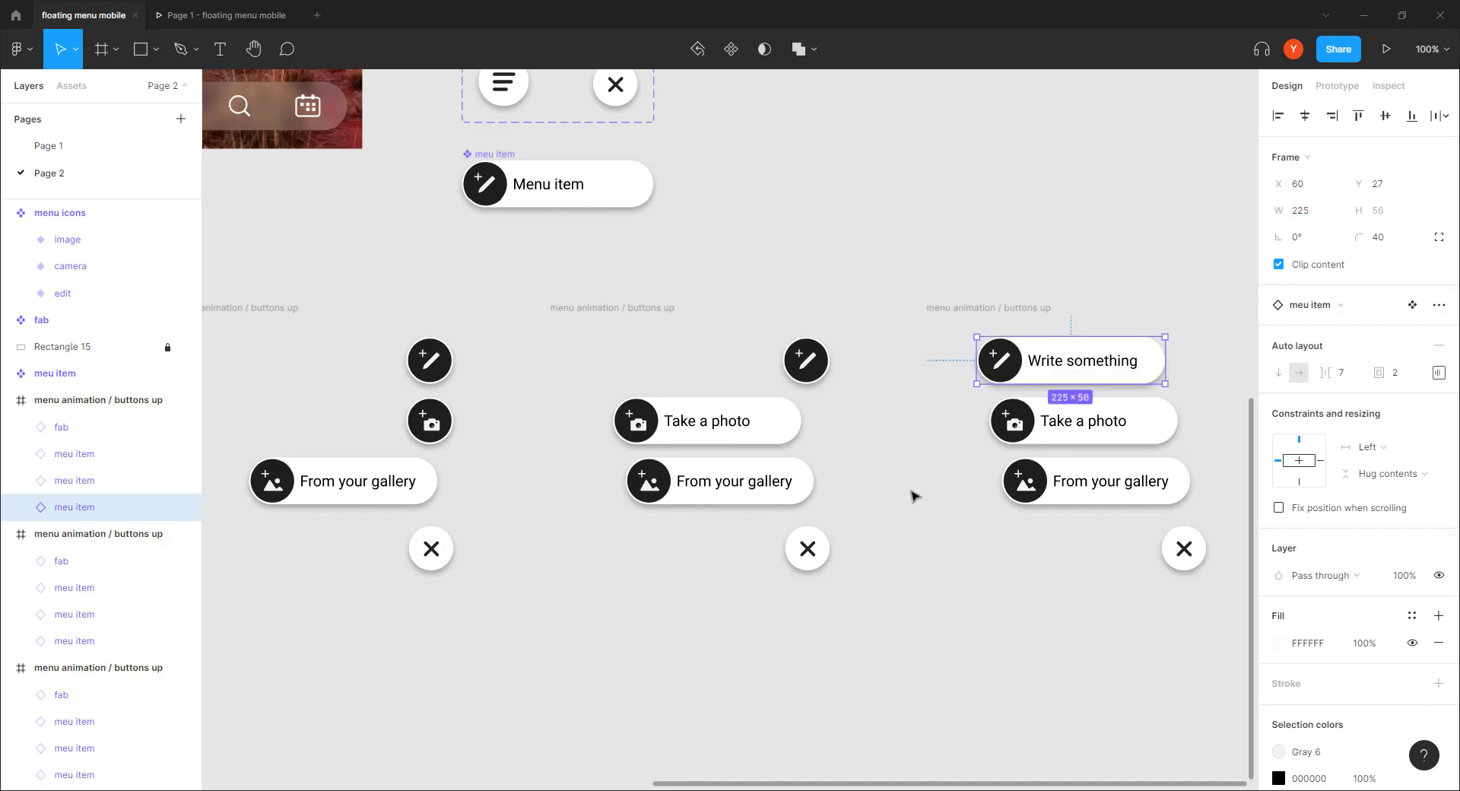
scroll(721, 667, down, 3)
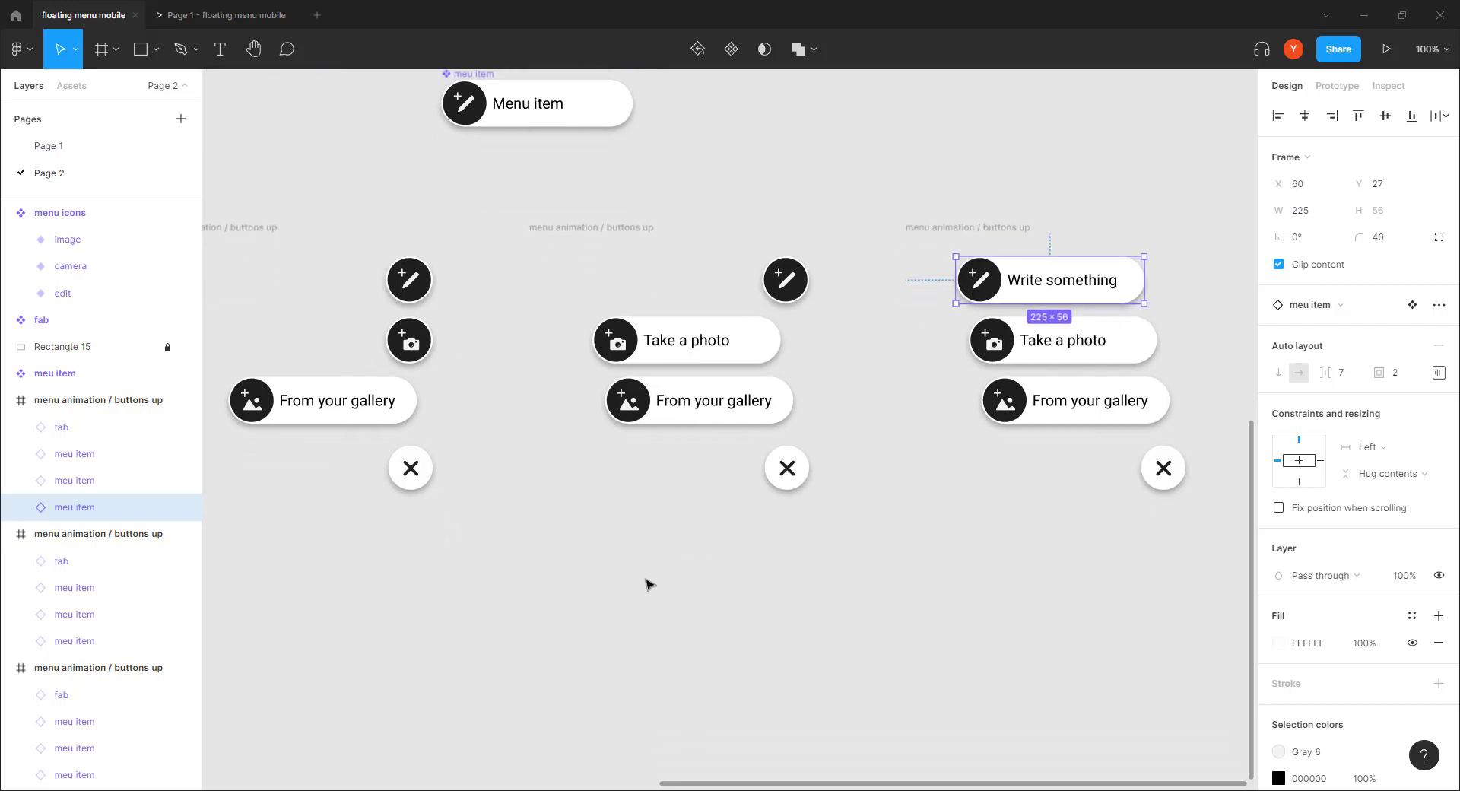
click(639, 587)
Step: Review the sequence of menu states across the five frames, from collapsed to fully expanded
key(minus)
drag(570, 580, 798, 616)
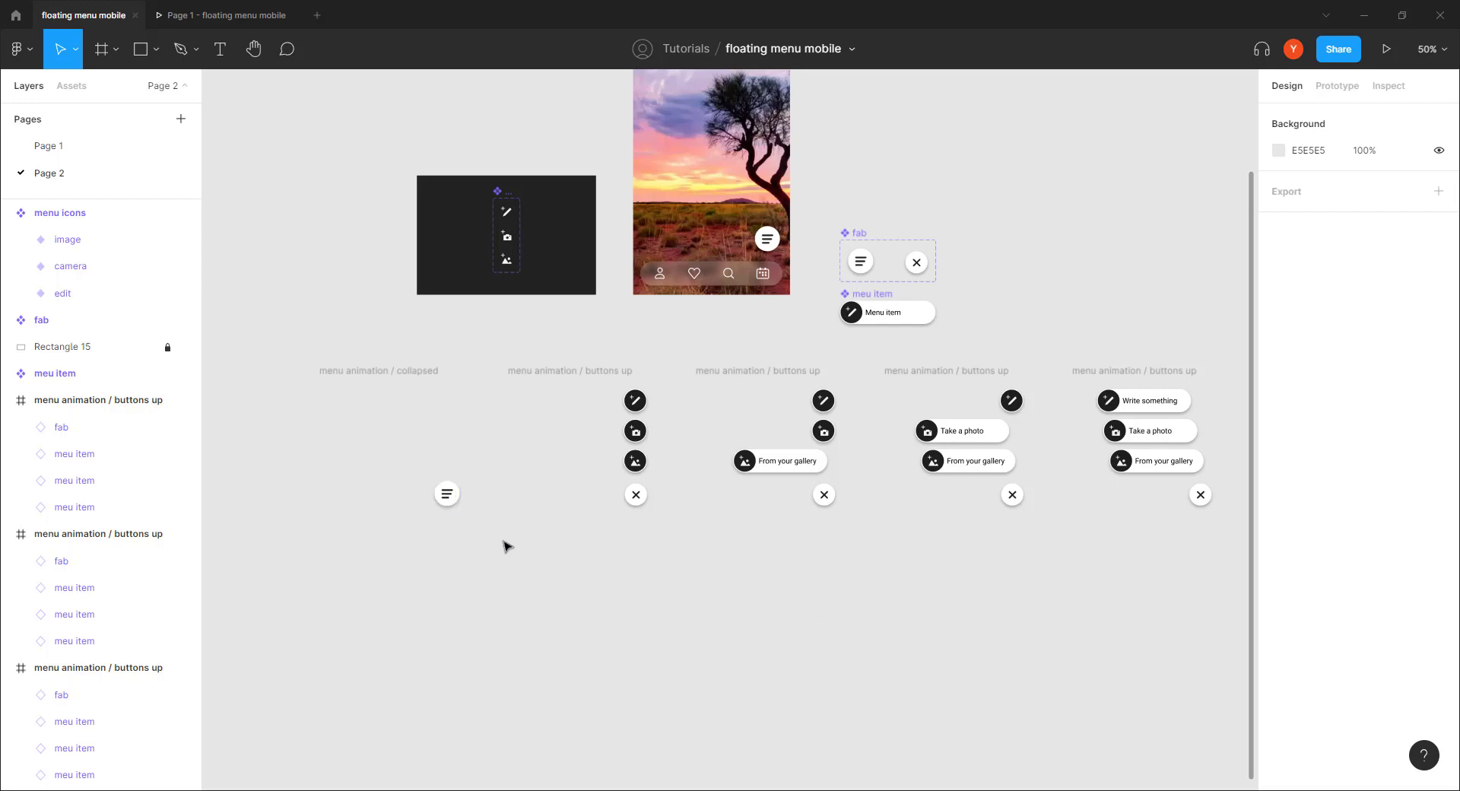
drag(505, 545, 679, 504)
key(shift+0)
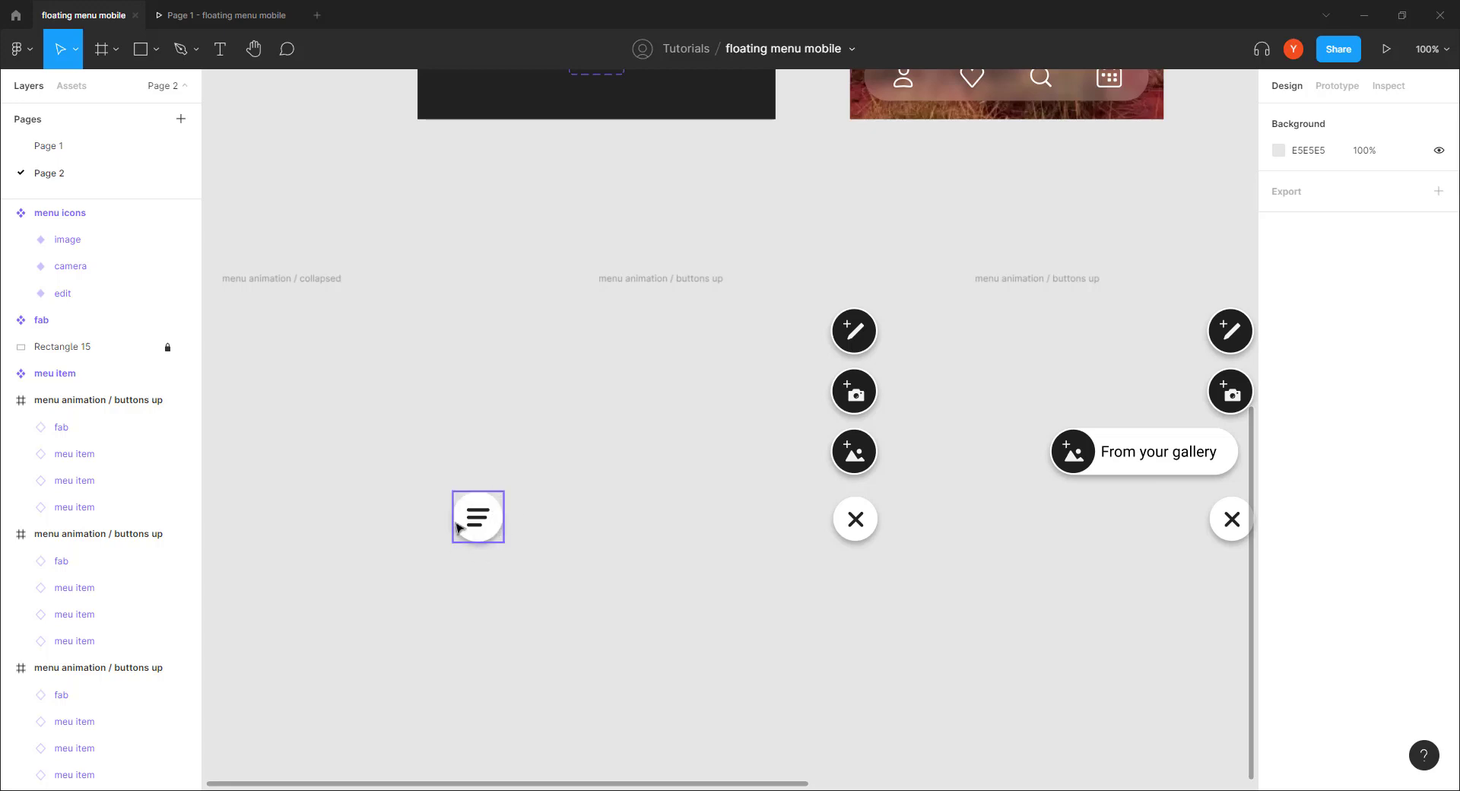
scroll(599, 542, right, 5)
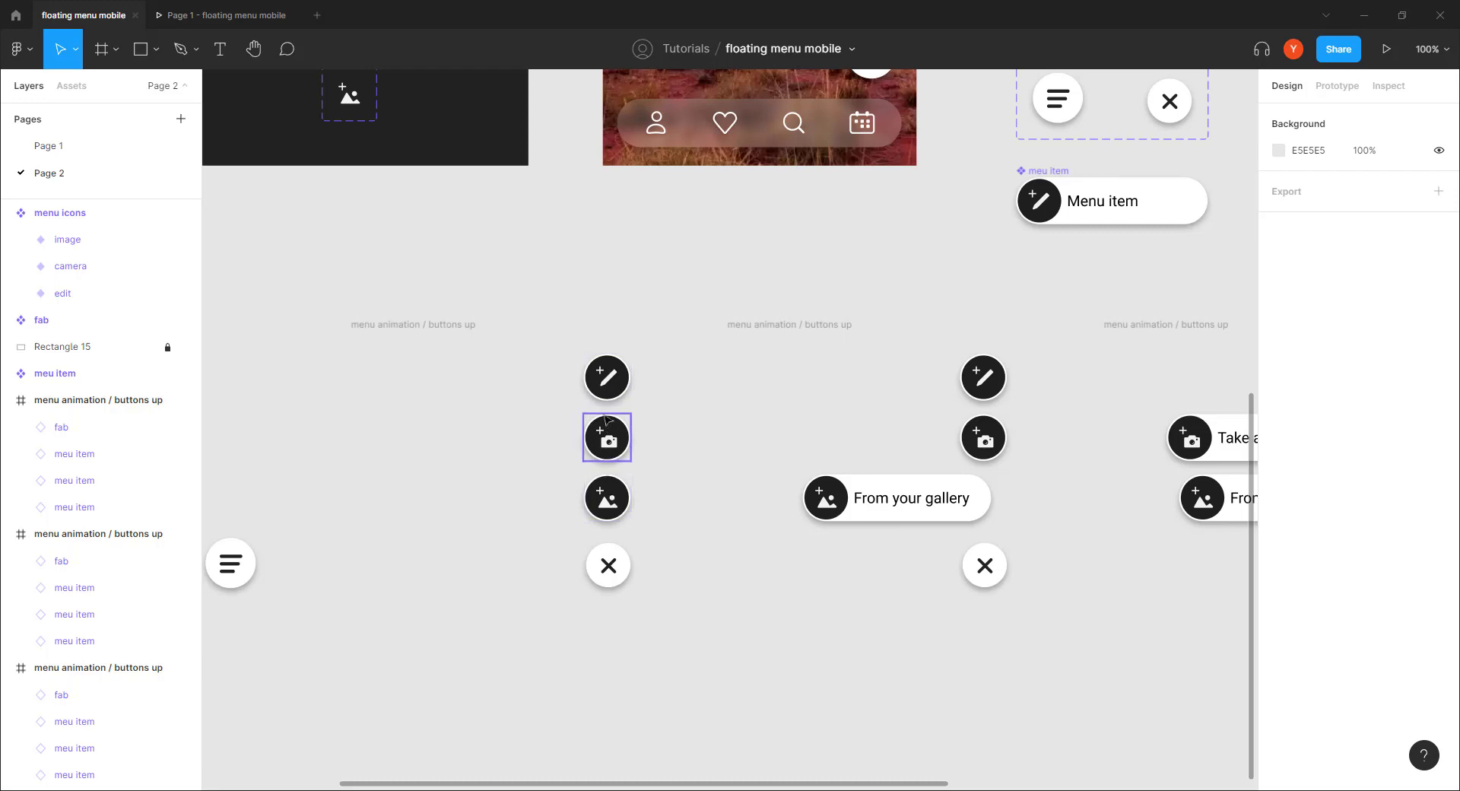
scroll(814, 551, right, 5)
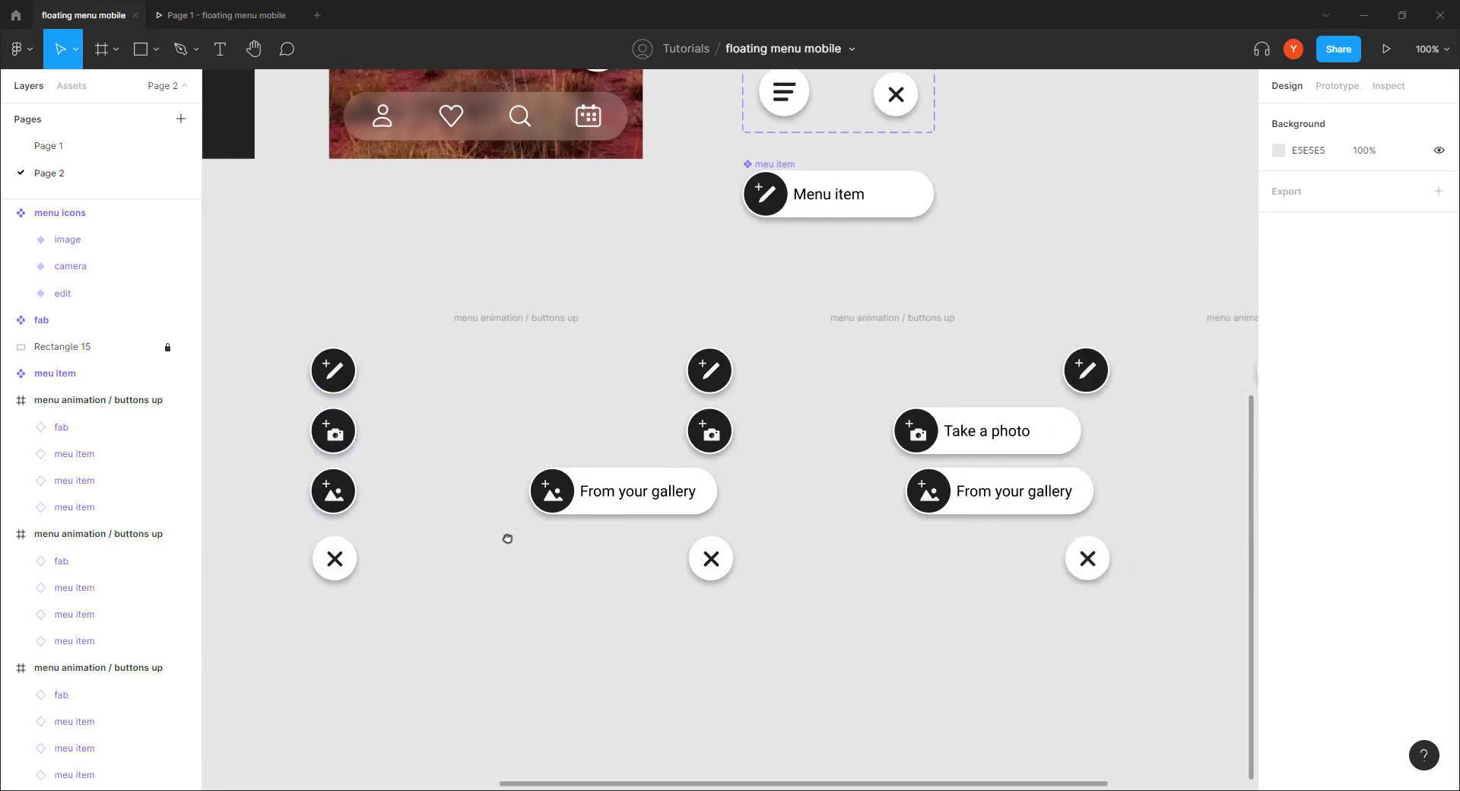
click(987, 516)
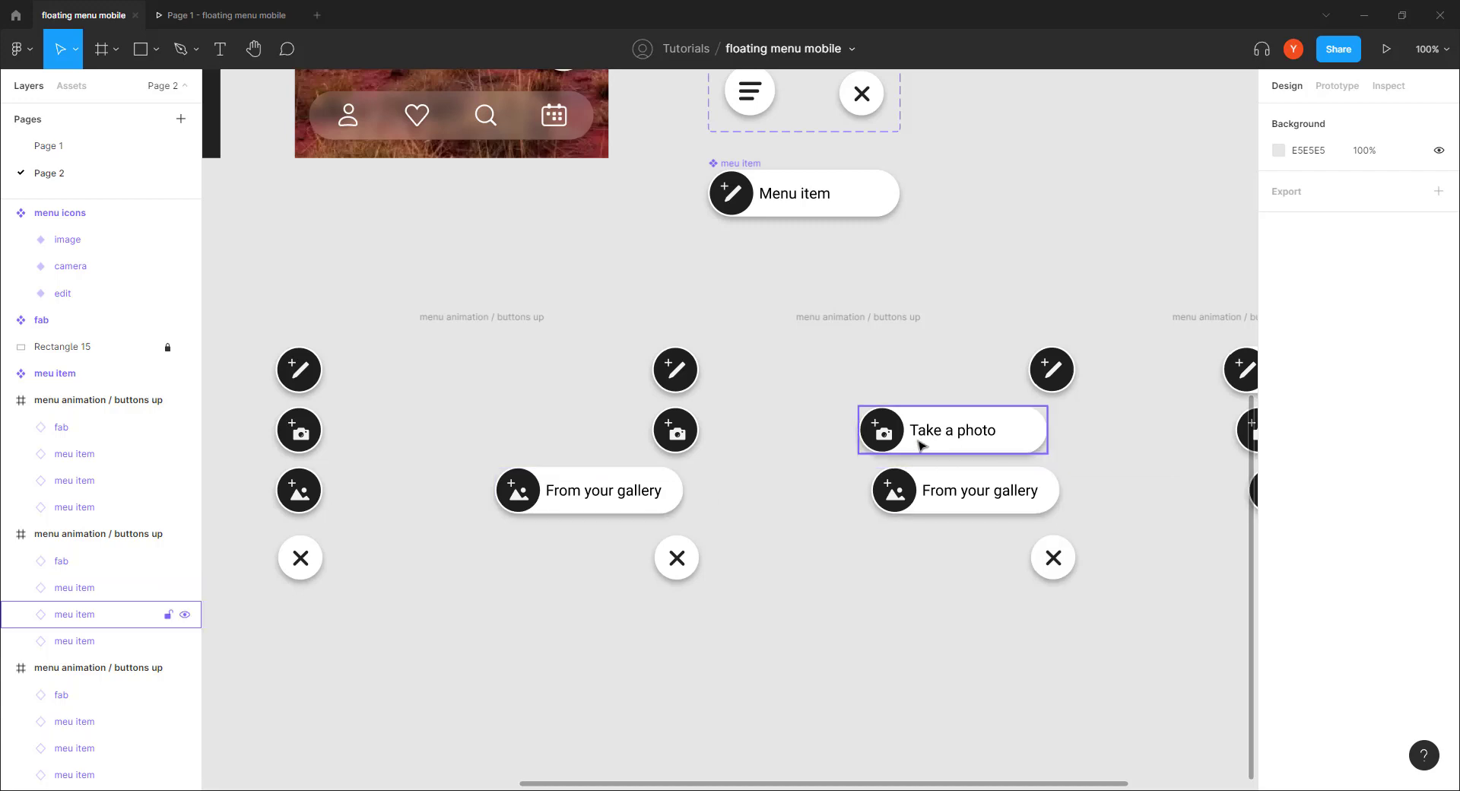
scroll(859, 482, right, 1)
scroll(1078, 450, right, 3)
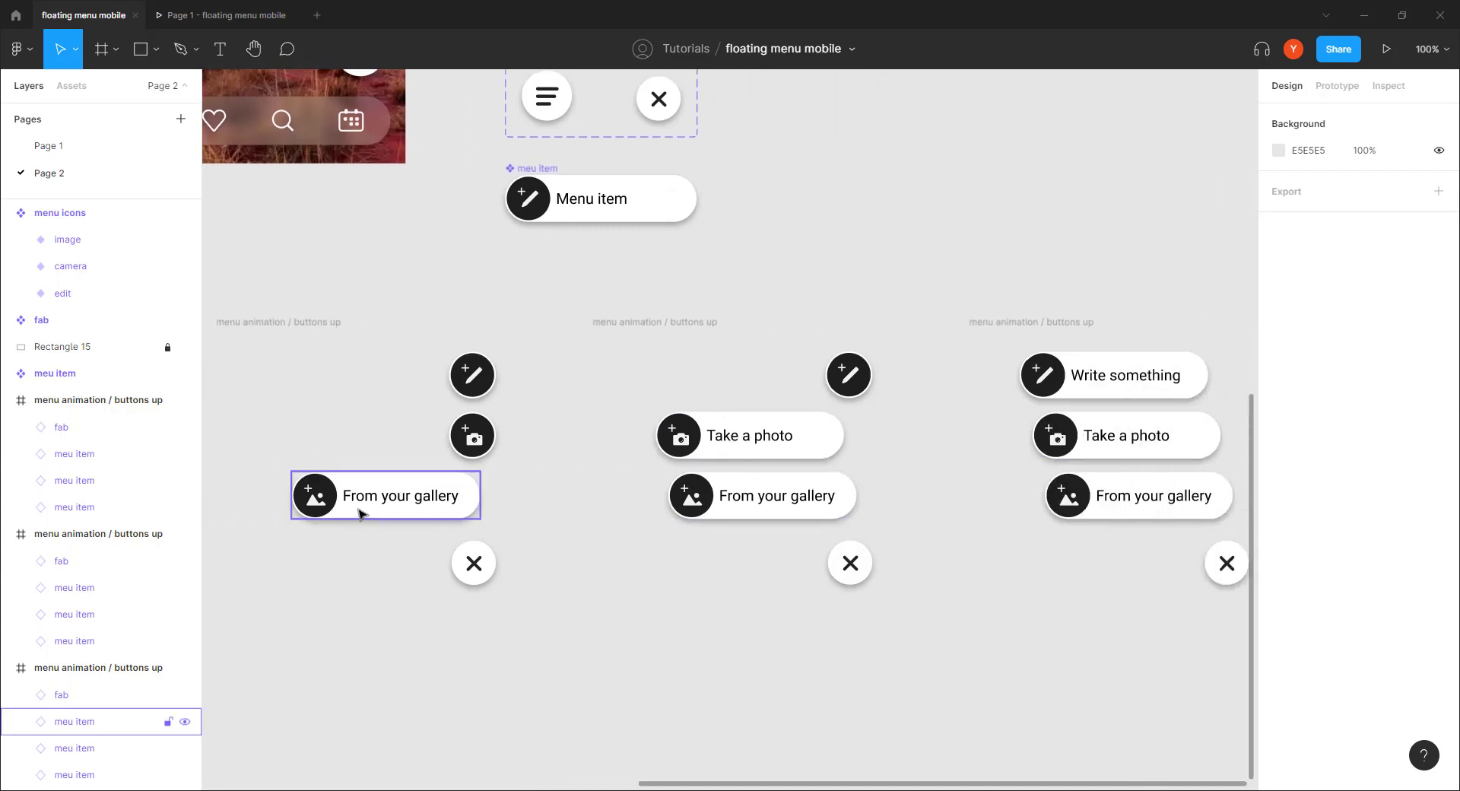
scroll(460, 497, left, 2)
scroll(460, 497, up, 1)
Step: Rename the frame with only the gallery item expanded as menu animation / one open
click(432, 372)
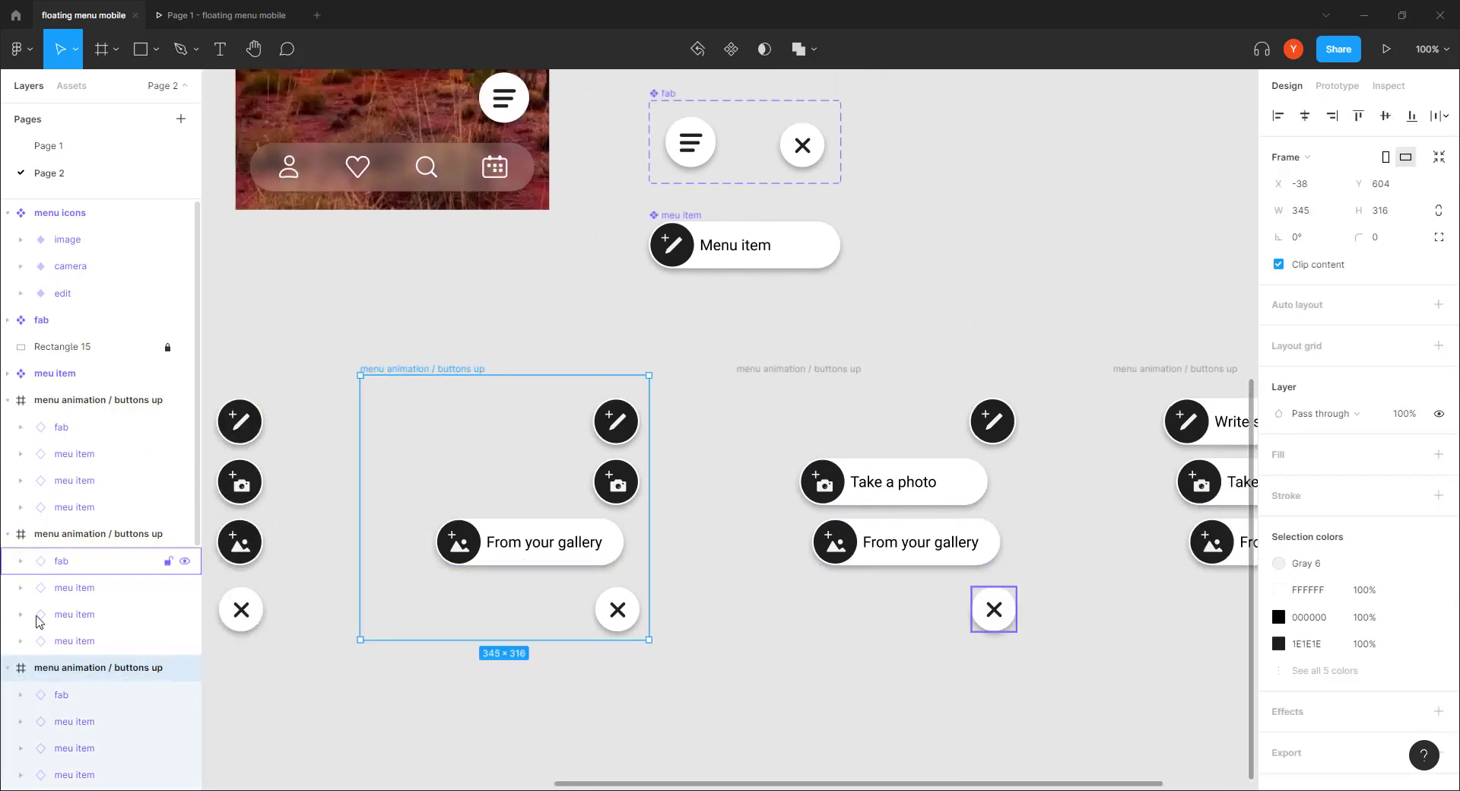
double_click(142, 670)
double_click(142, 669)
click(144, 670)
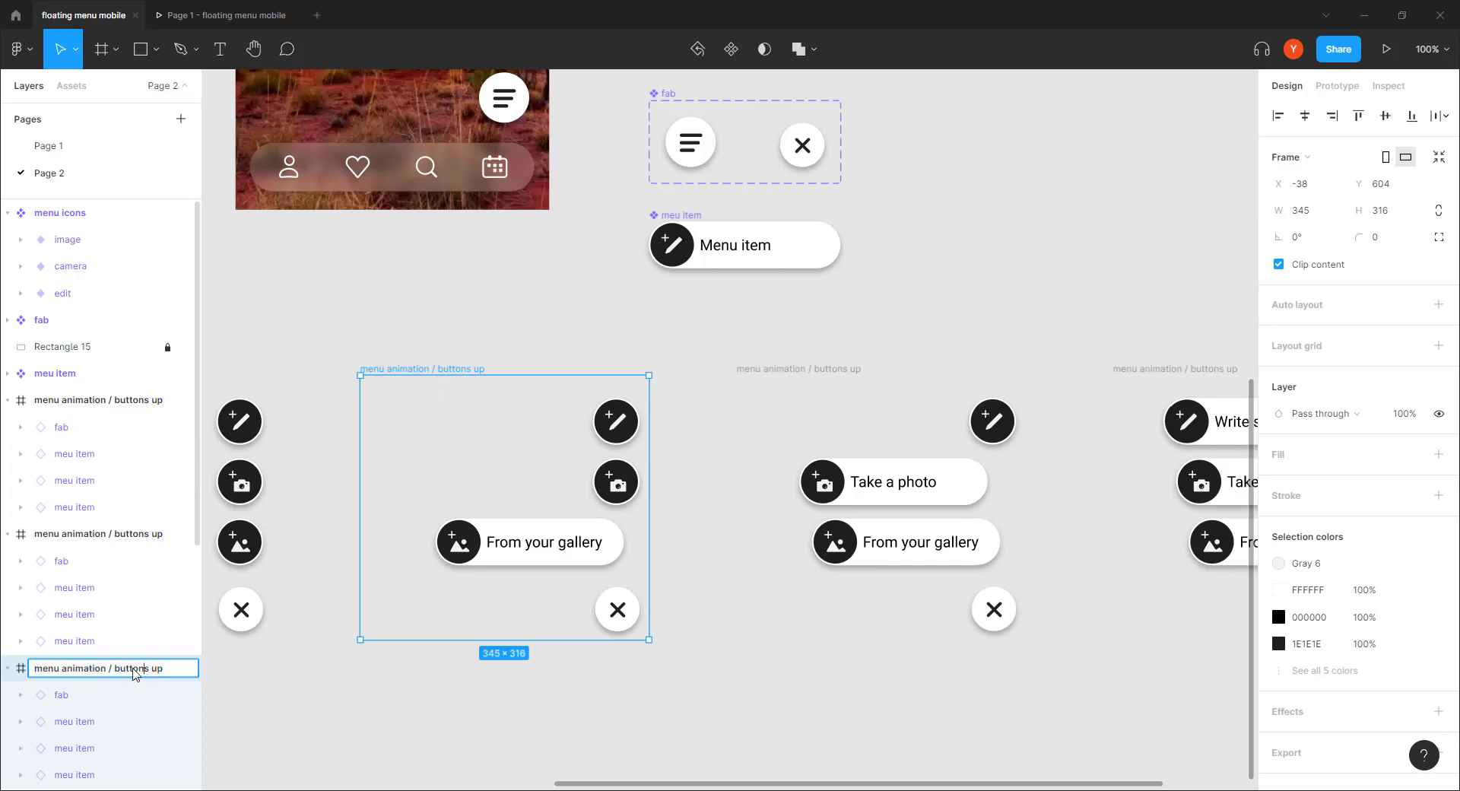
double_click(130, 670)
drag(174, 674, 114, 675)
text(pen)
key(Return)
Step: Rename the frame with the photo and gallery items expanded as menu animation / two open
click(788, 371)
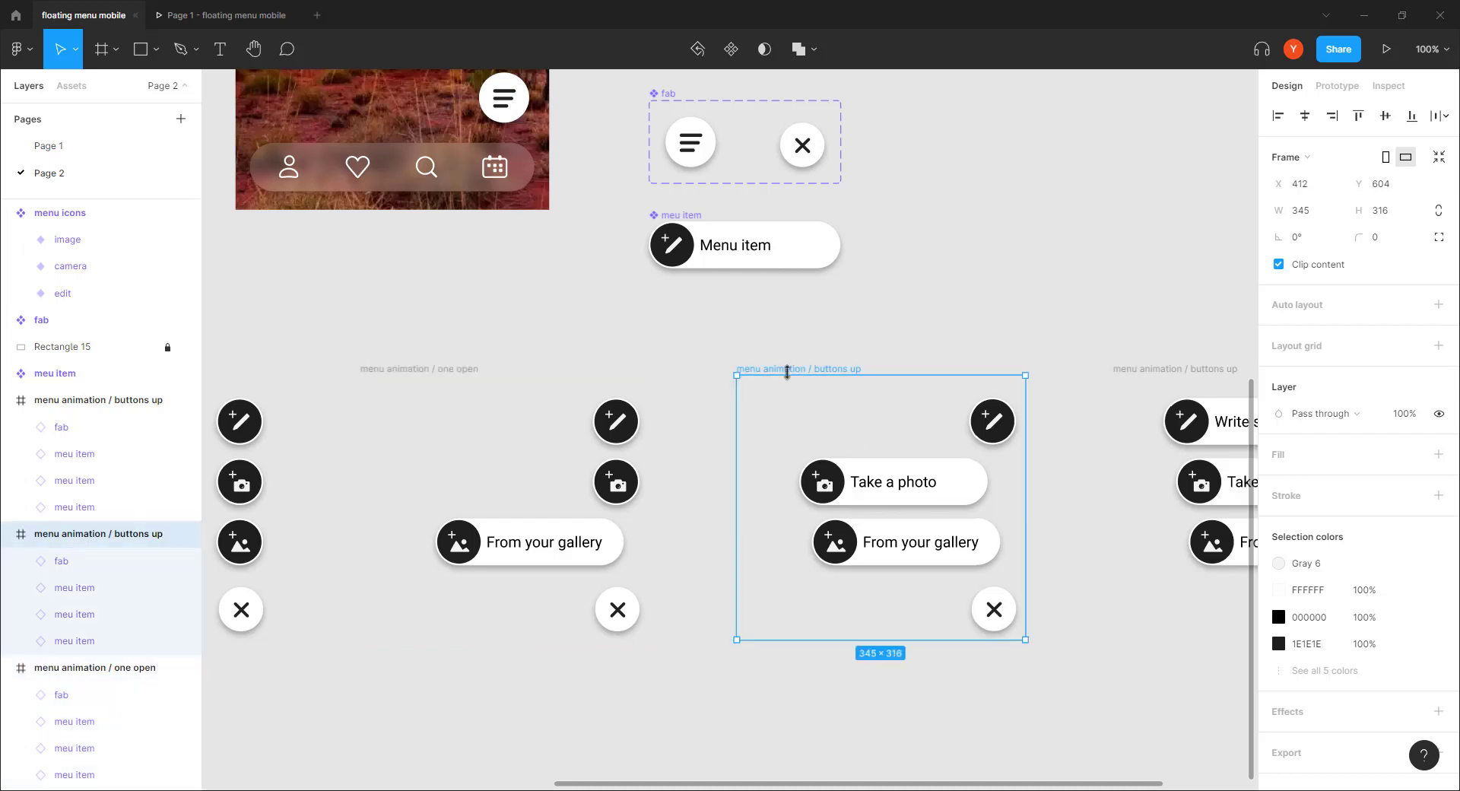
double_click(119, 535)
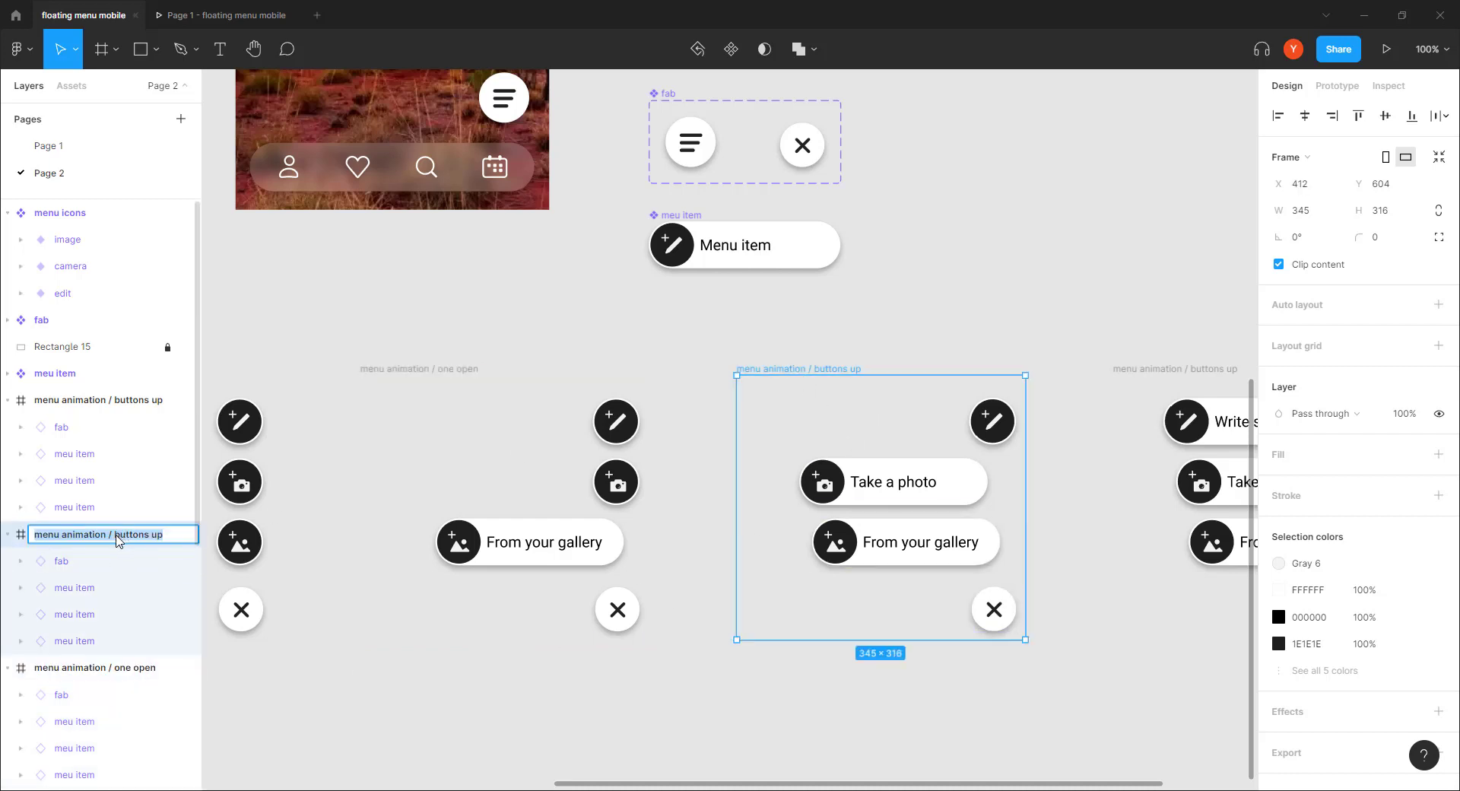
click(176, 541)
drag(175, 542, 116, 538)
key(BackSpace)
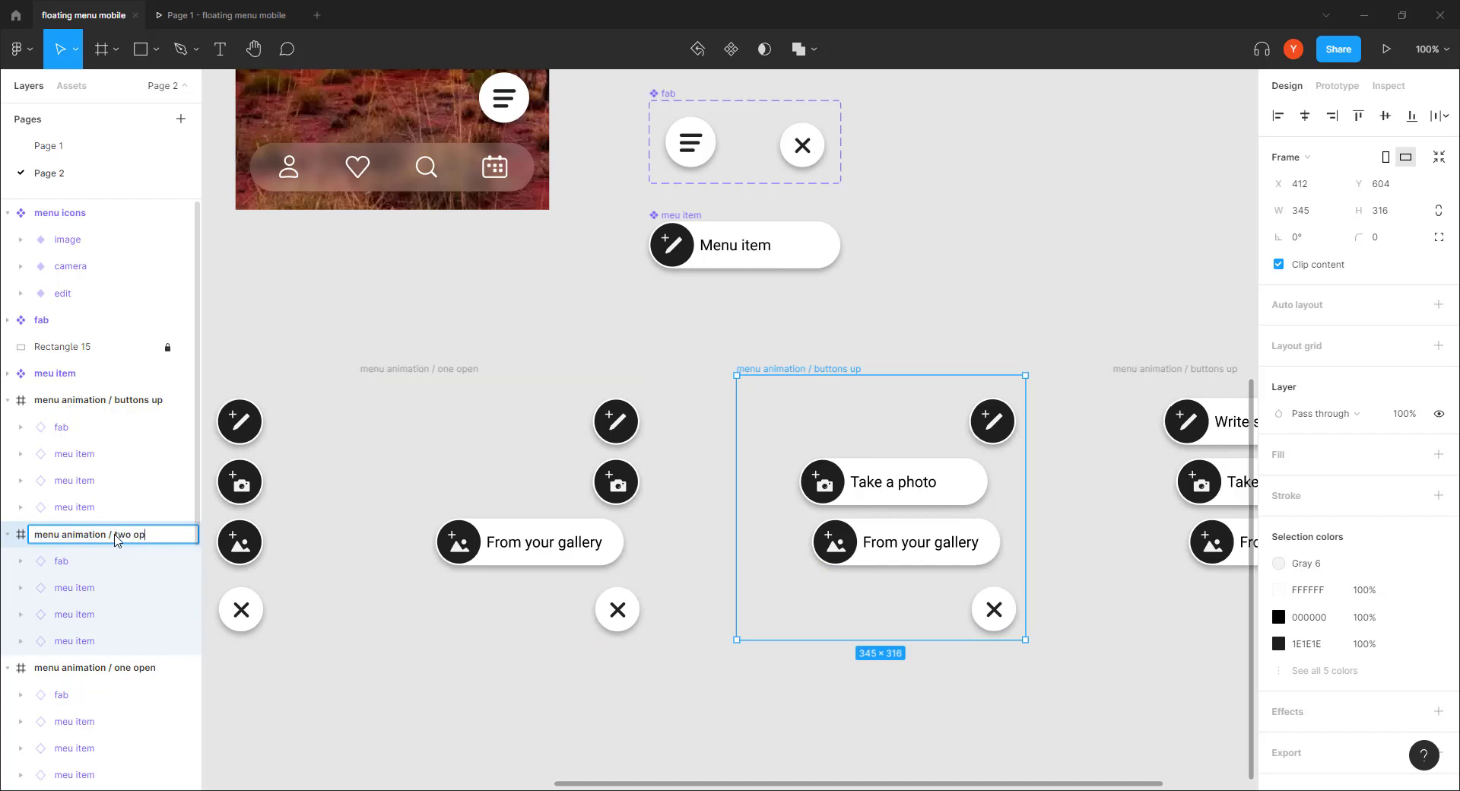
key(Return)
Step: Rename the frame with all three menu items expanded as menu animation / three open
double_click(130, 403)
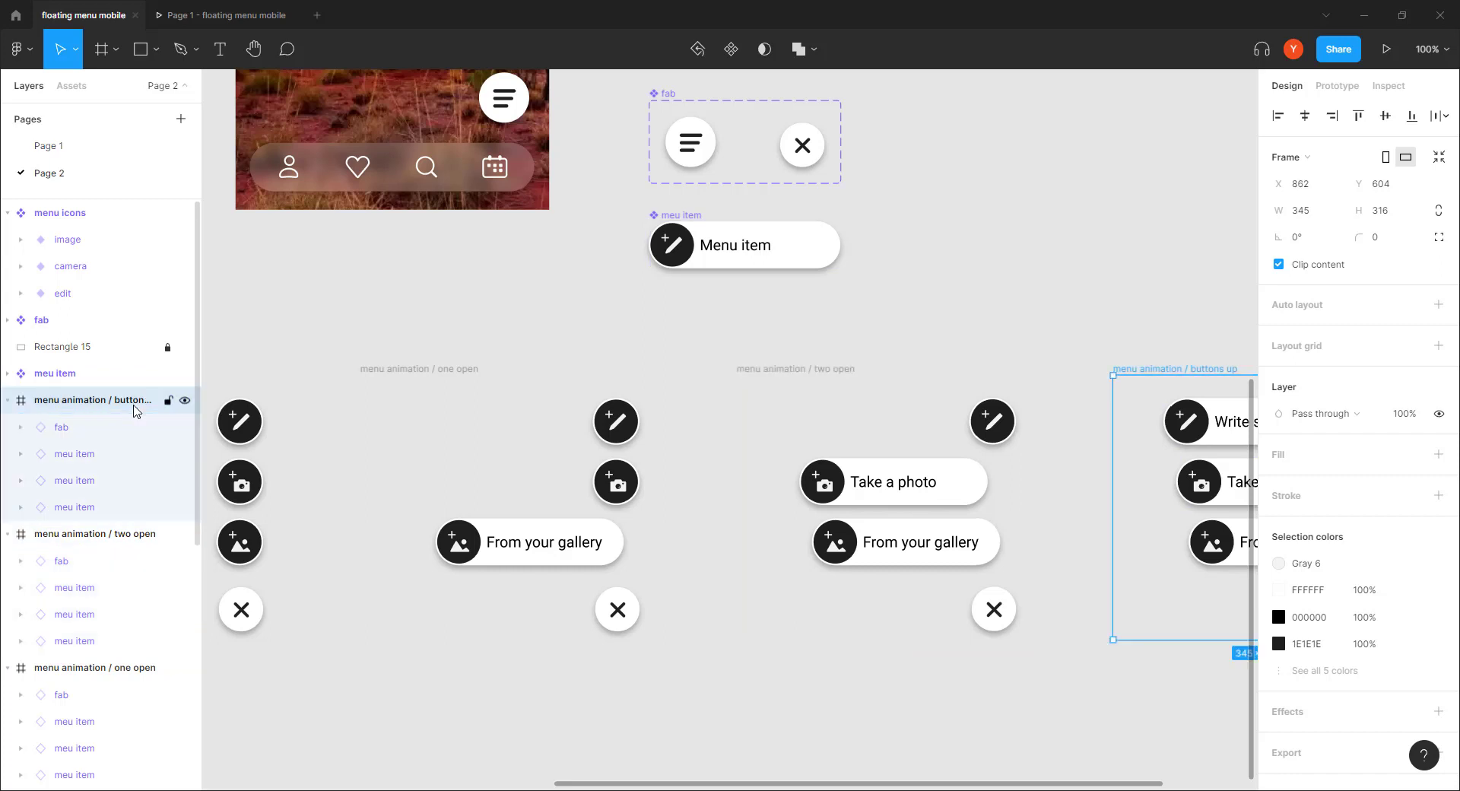
click(130, 403)
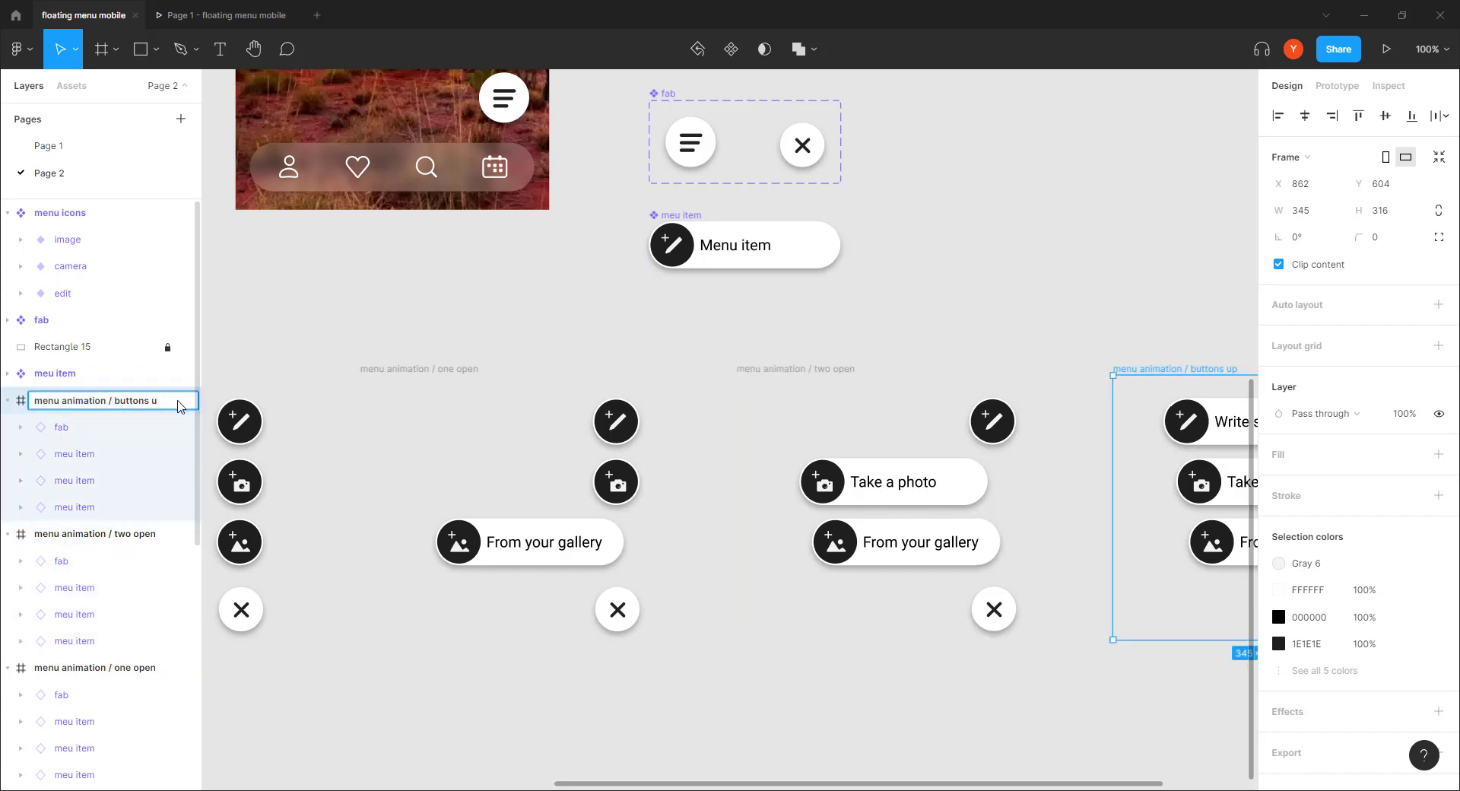
key(BackSpace)
key(BackSpace)
key(BackSpace)
key(BackSpace)
key(BackSpace)
key(BackSpace)
key(BackSpace)
key(BackSpace)
key(Return)
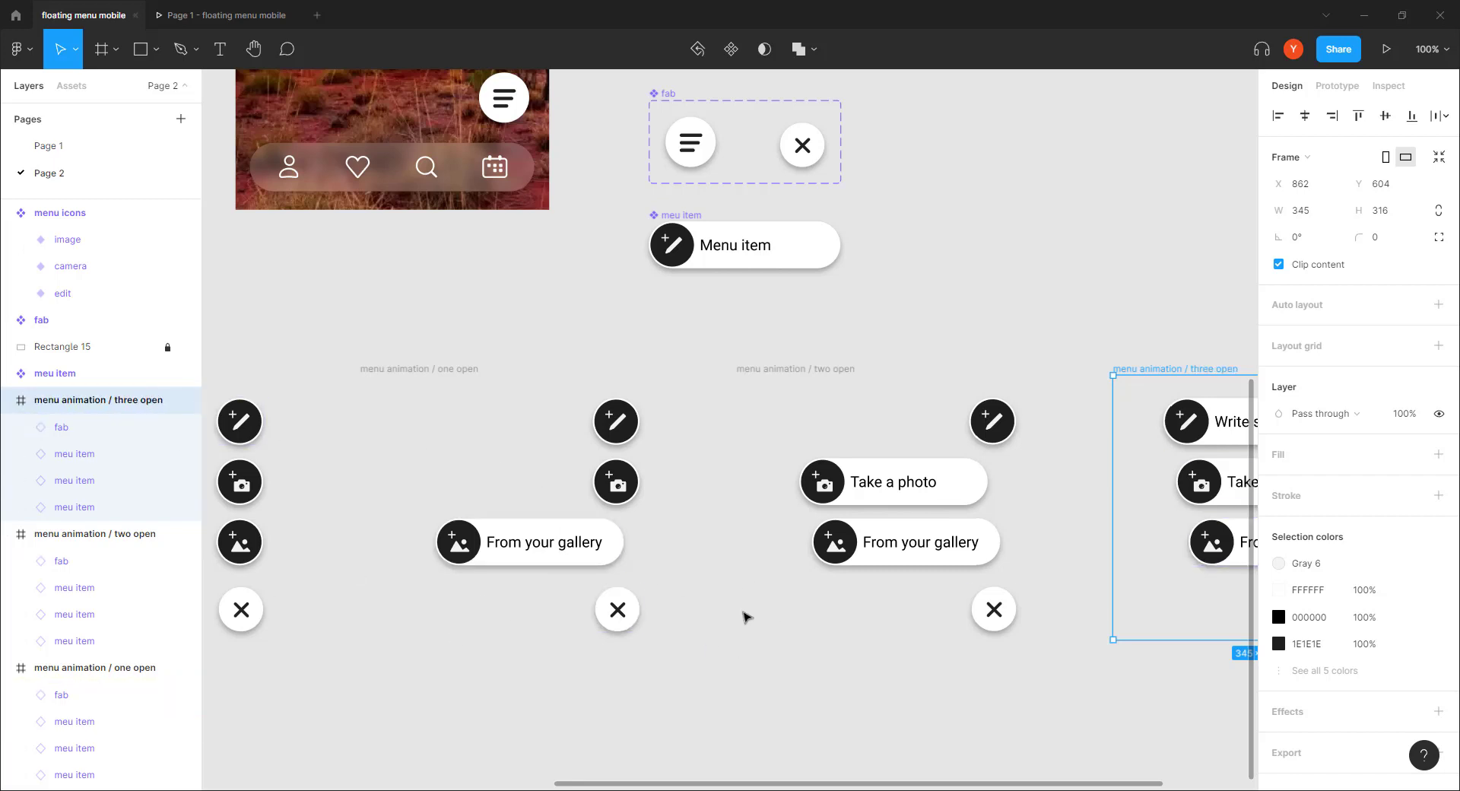
Step: Combine the five menu animation frames into one component set
drag(743, 612, 671, 586)
key(ctrl+minus)
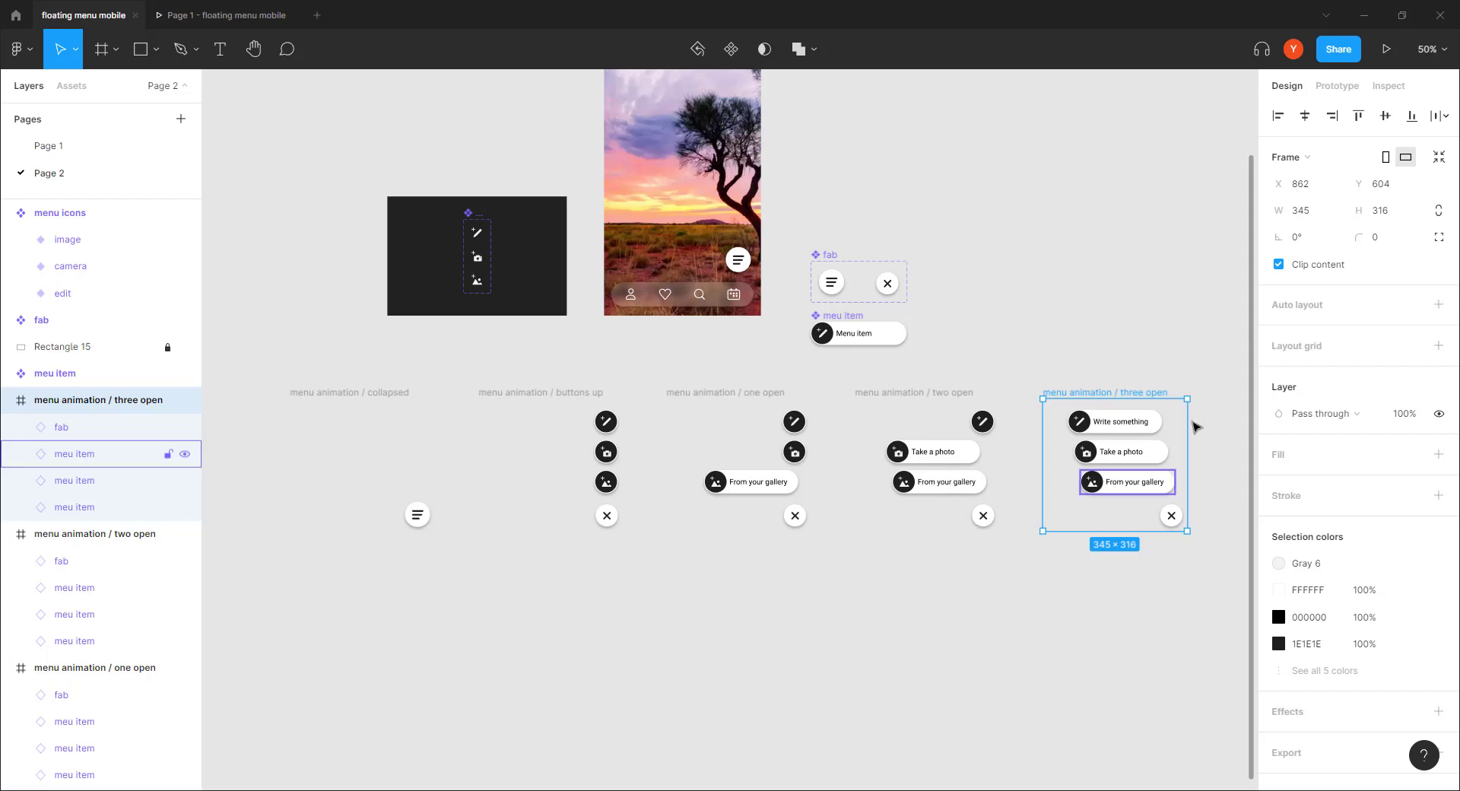
drag(1214, 373, 253, 590)
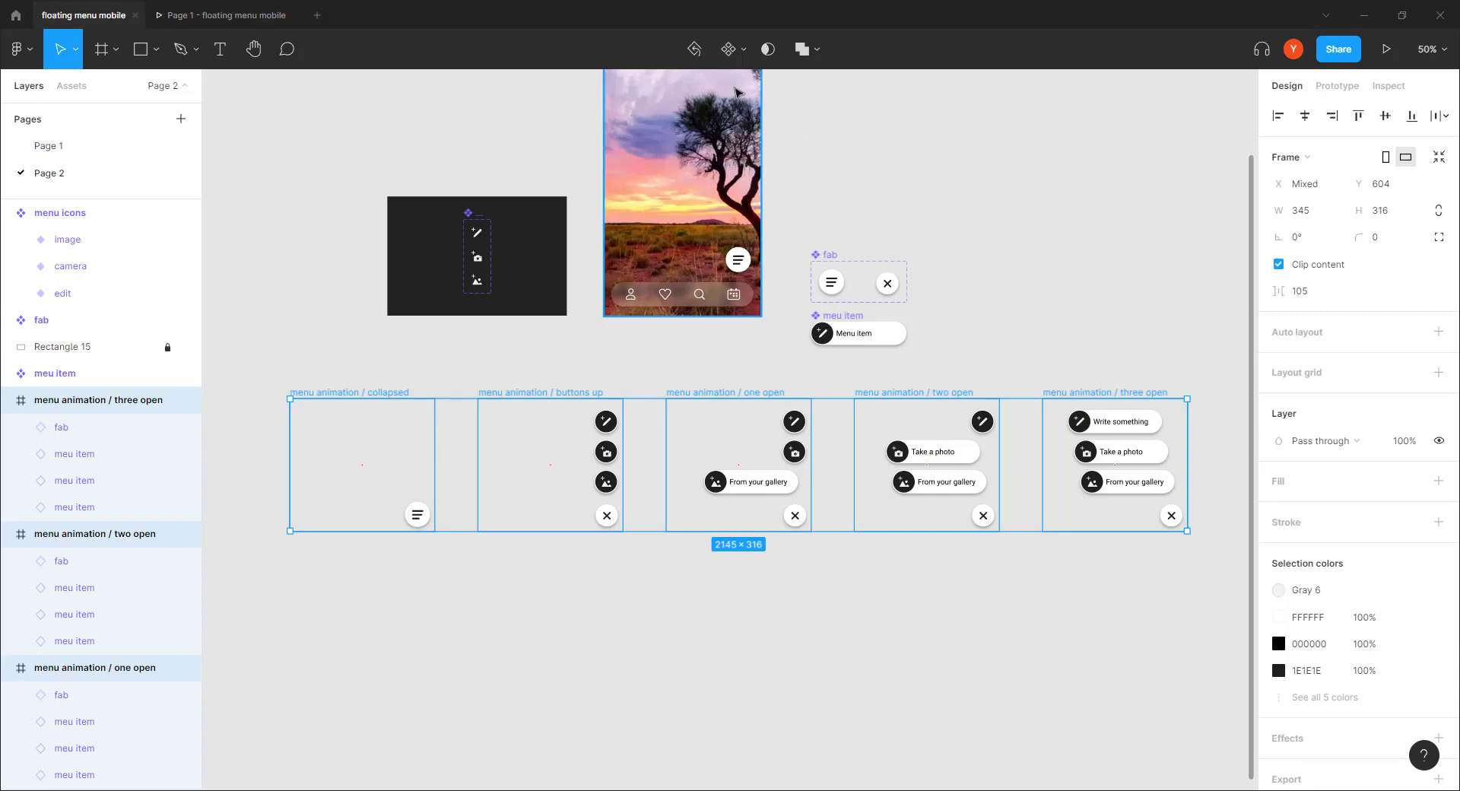
click(741, 52)
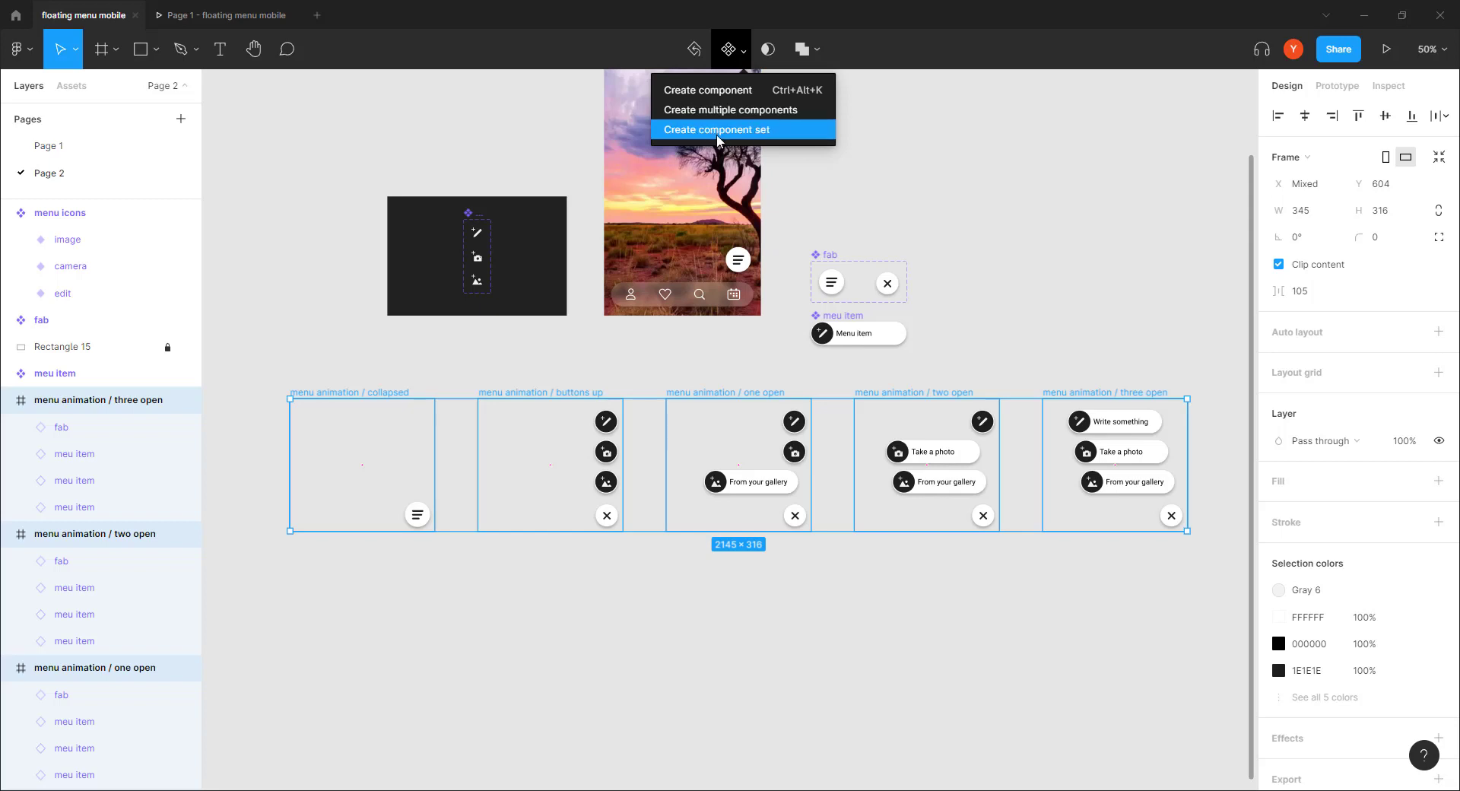
key(Return)
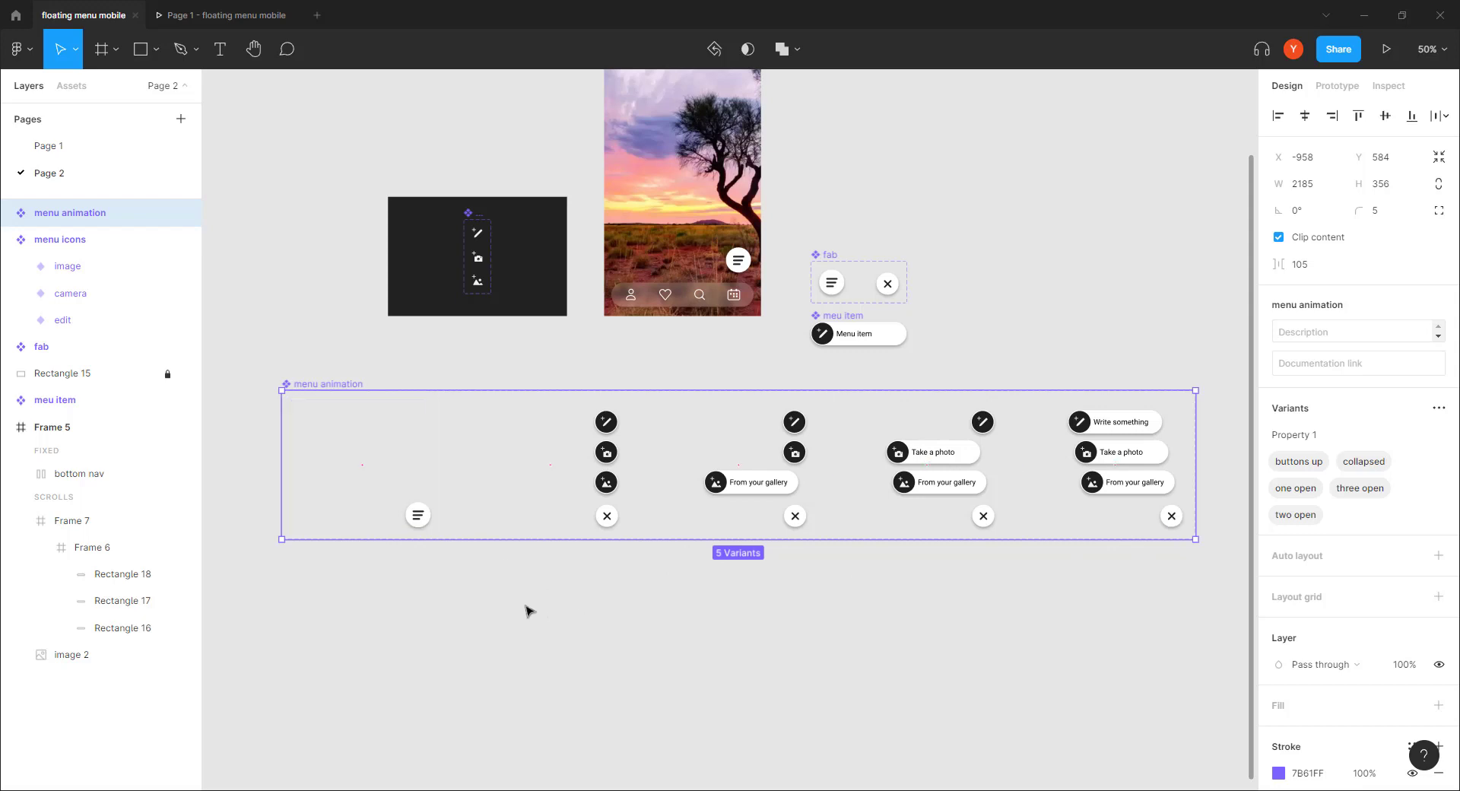
Step: Connect the fab in the collapsed variant to the buttons up variant with an On click, Change to interaction
drag(528, 608, 613, 596)
key(shift+0)
scroll(539, 614, left, 5)
scroll(539, 614, down, 2)
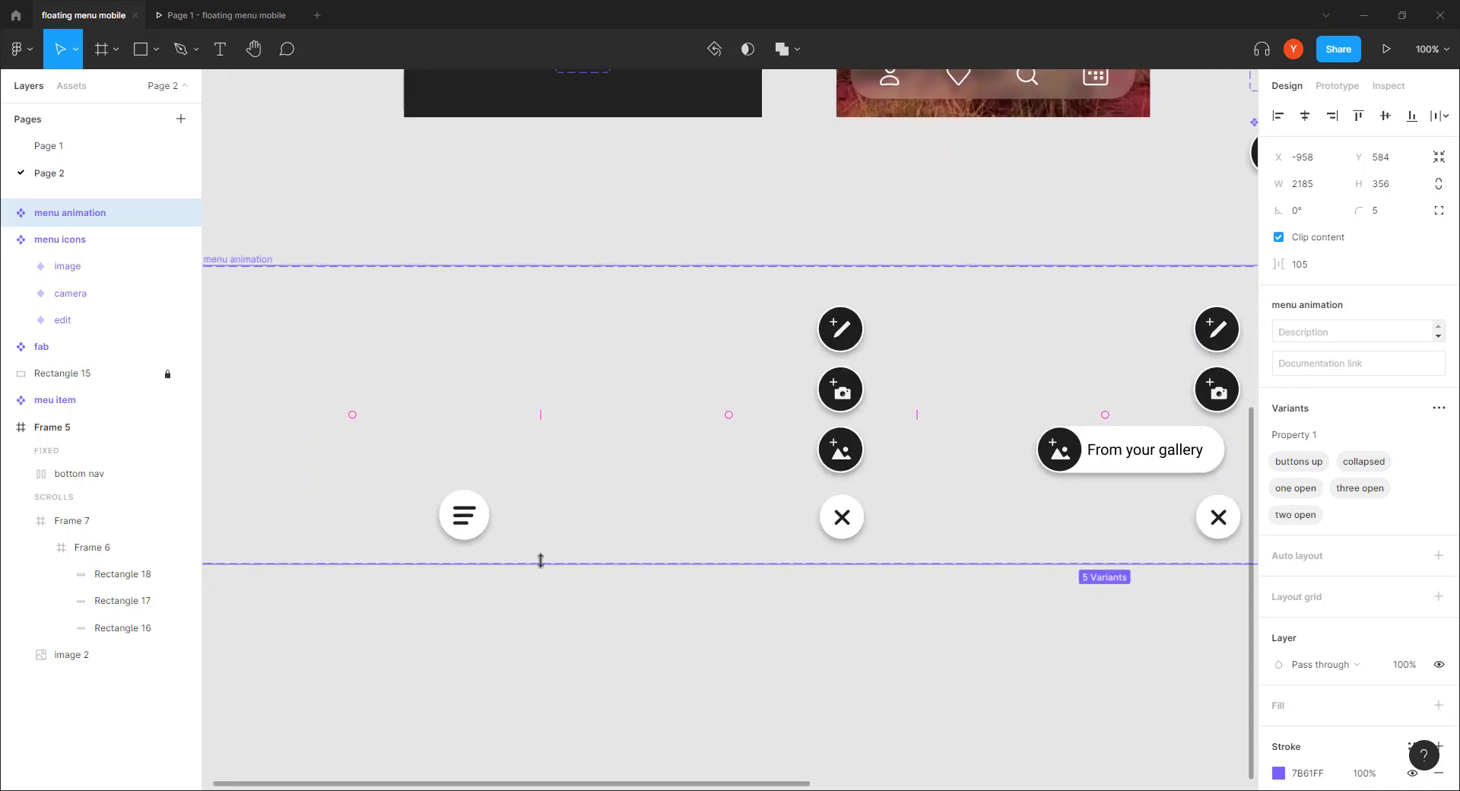
click(461, 525)
click(460, 524)
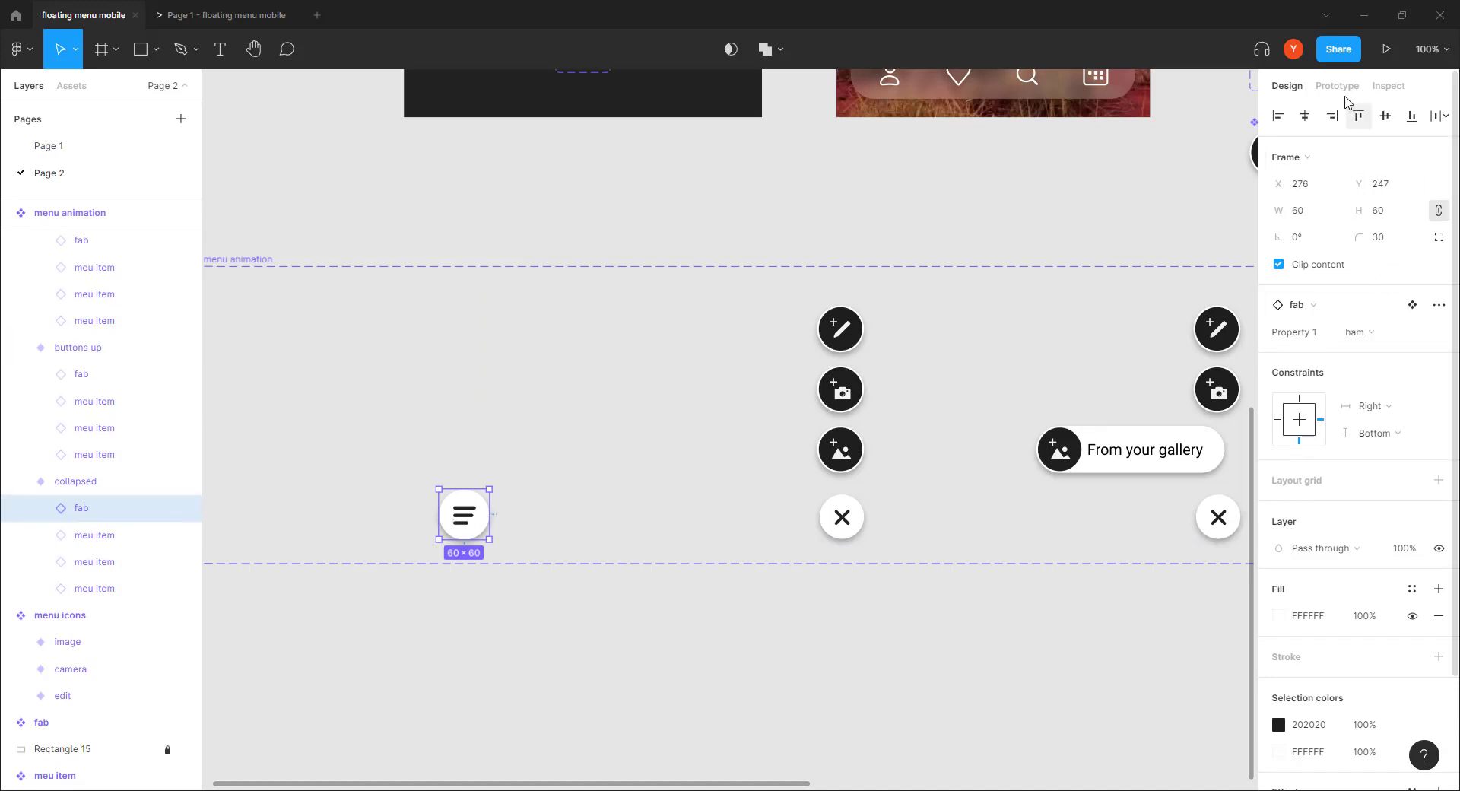
click(1338, 87)
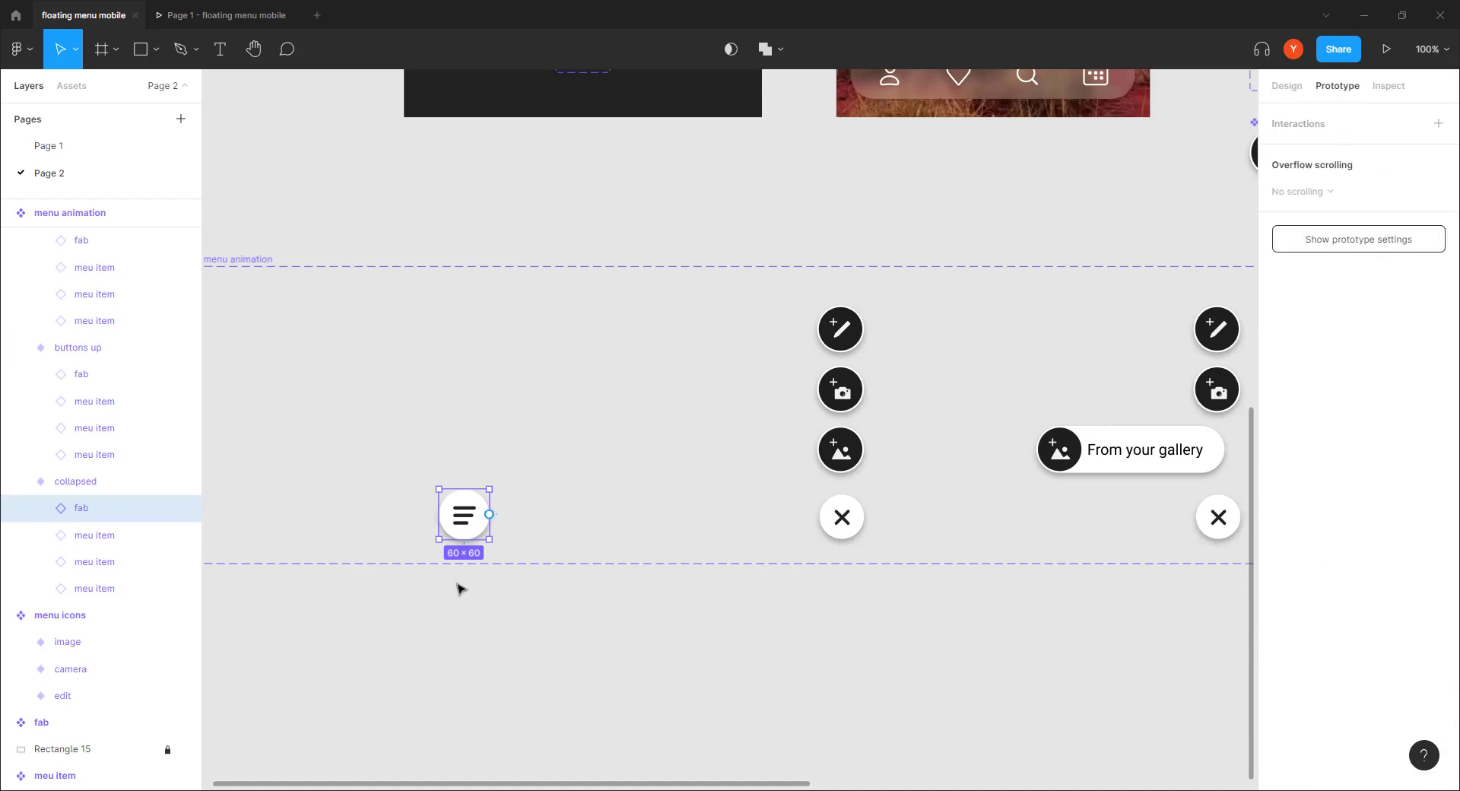
drag(489, 515, 655, 437)
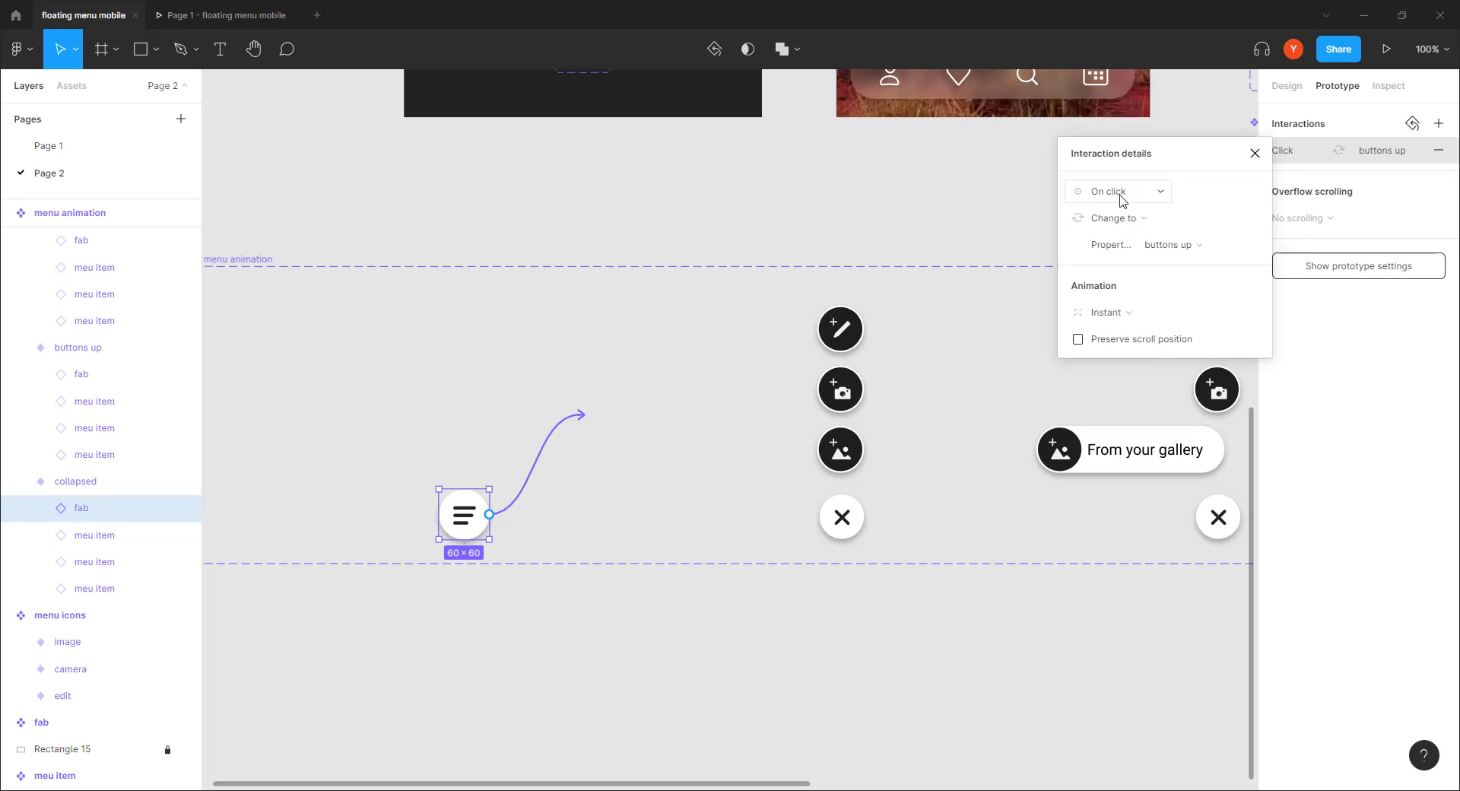
scroll(873, 202, up, 6)
scroll(755, 385, right, 2)
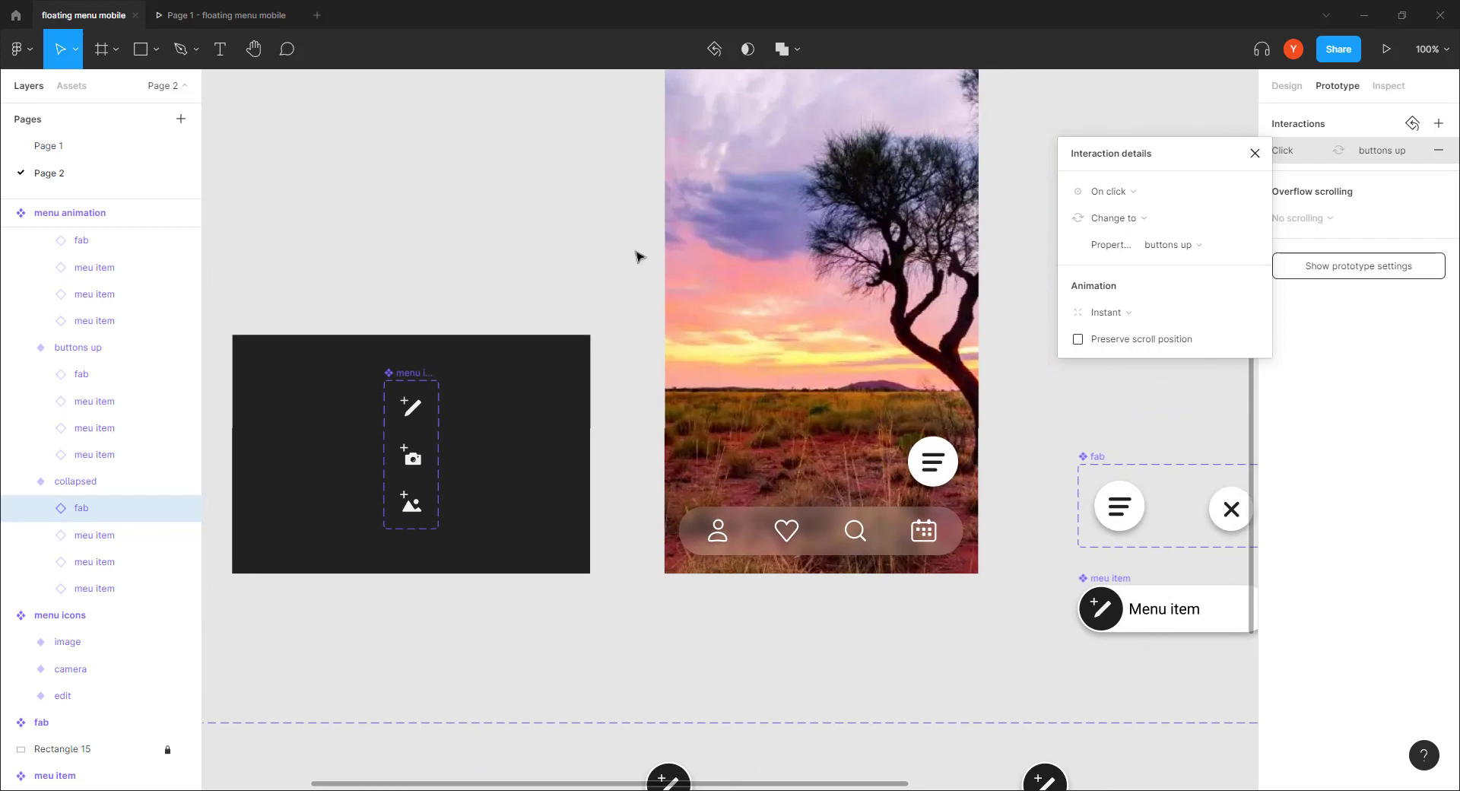
Step: Set the prototype device to iPhone 11 Pro and check the dimensions of the phone screen frame
scroll(637, 256, up, 3)
scroll(637, 257, right, 1)
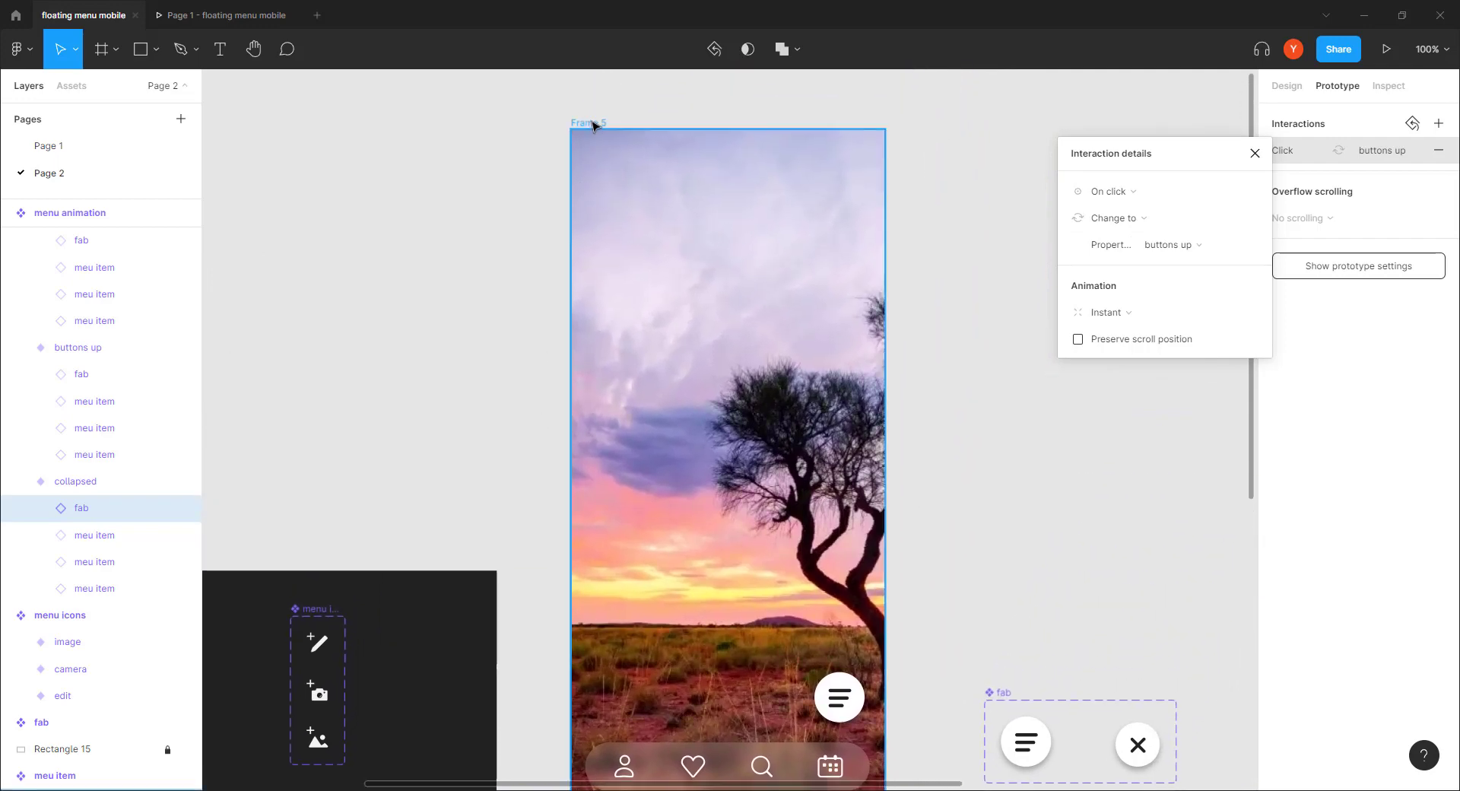
click(592, 124)
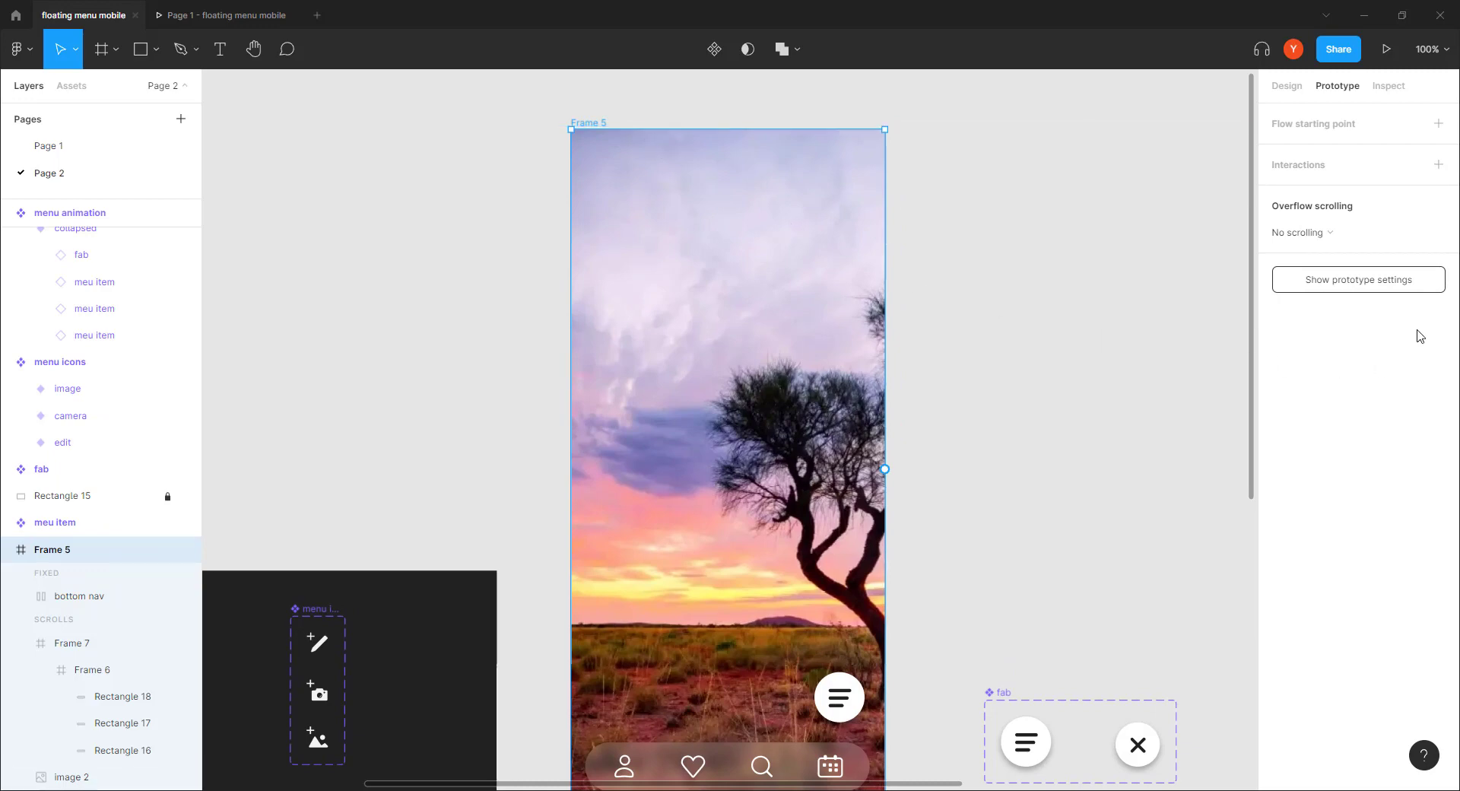
click(1322, 282)
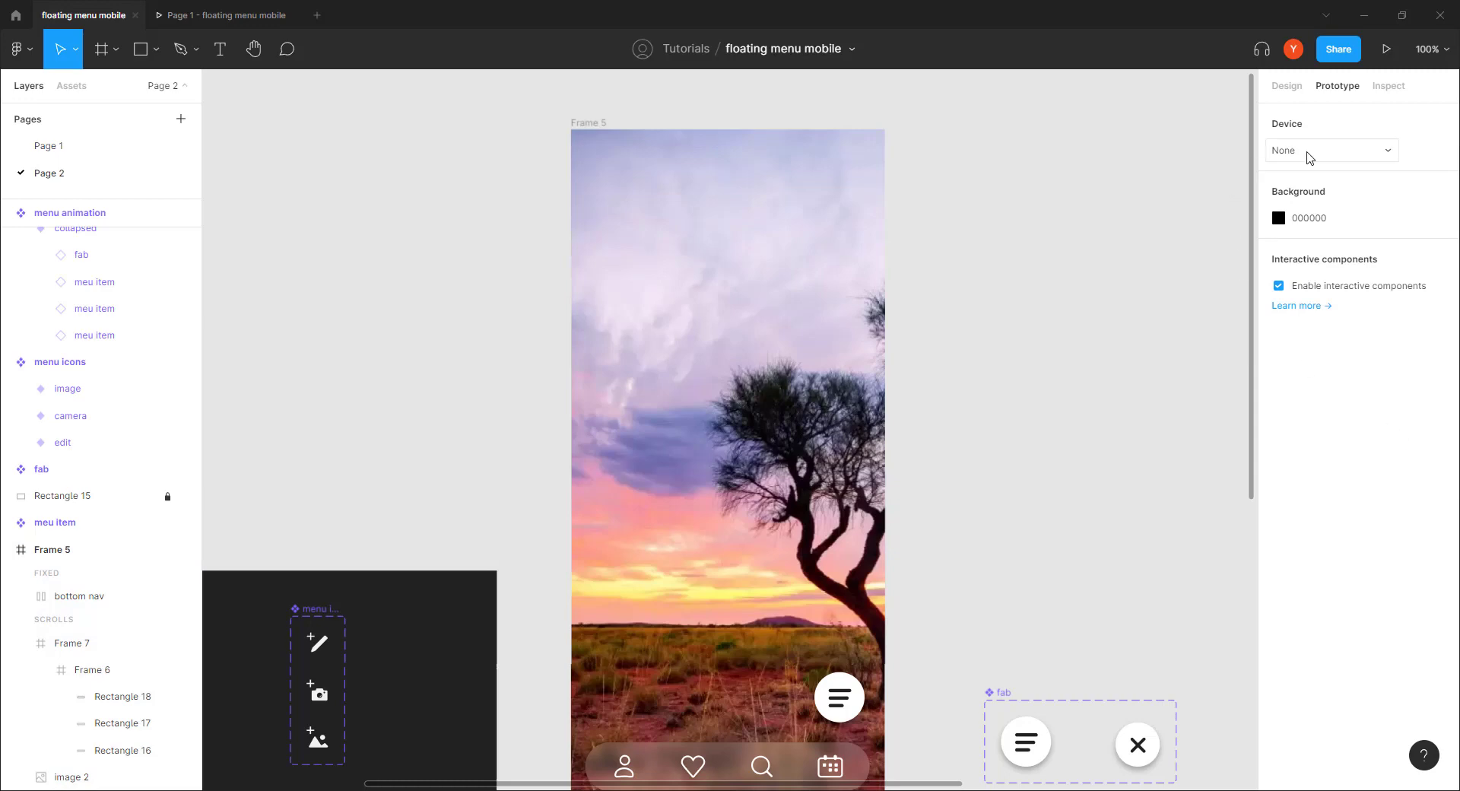
click(1305, 153)
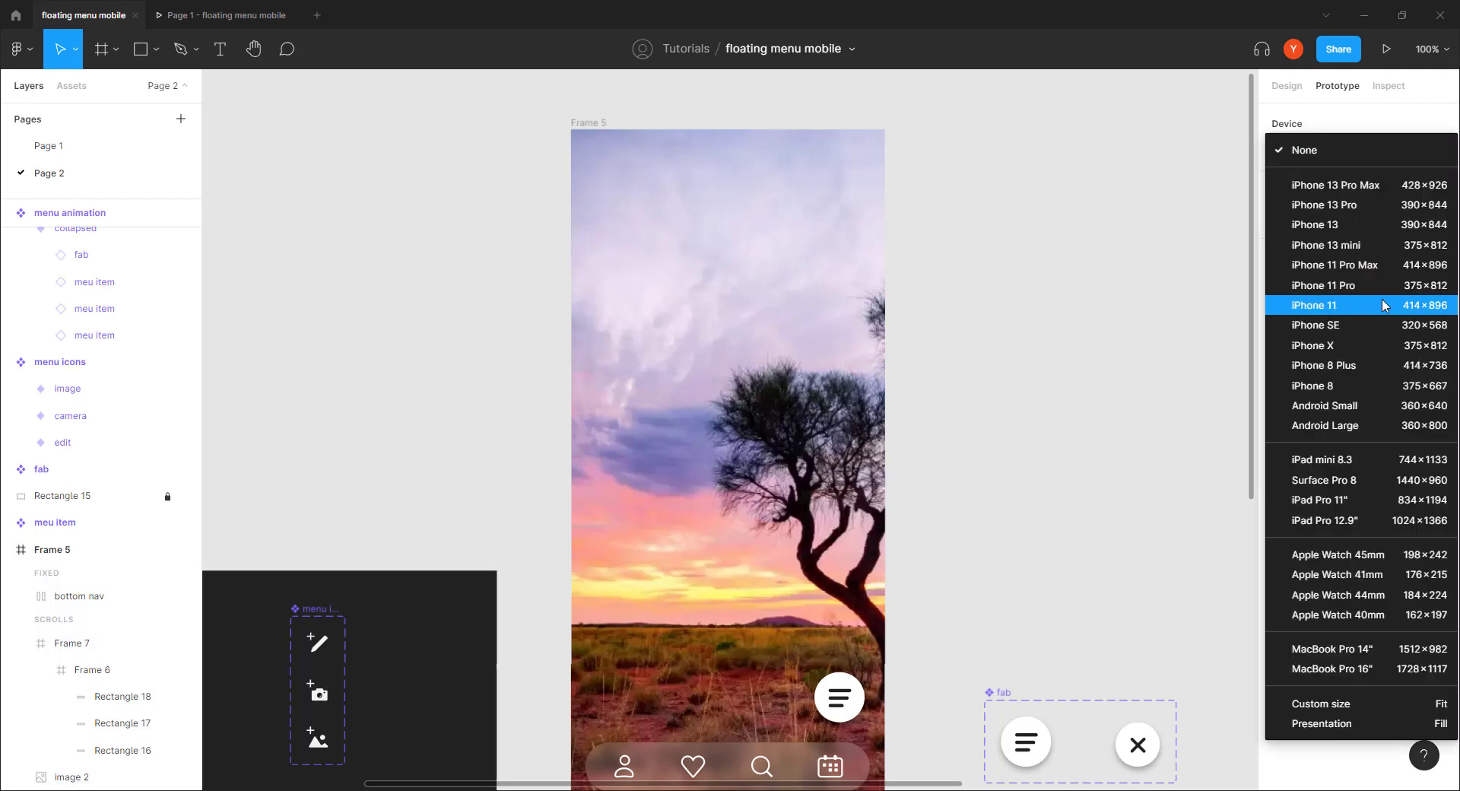
click(1332, 288)
drag(1069, 384, 1103, 361)
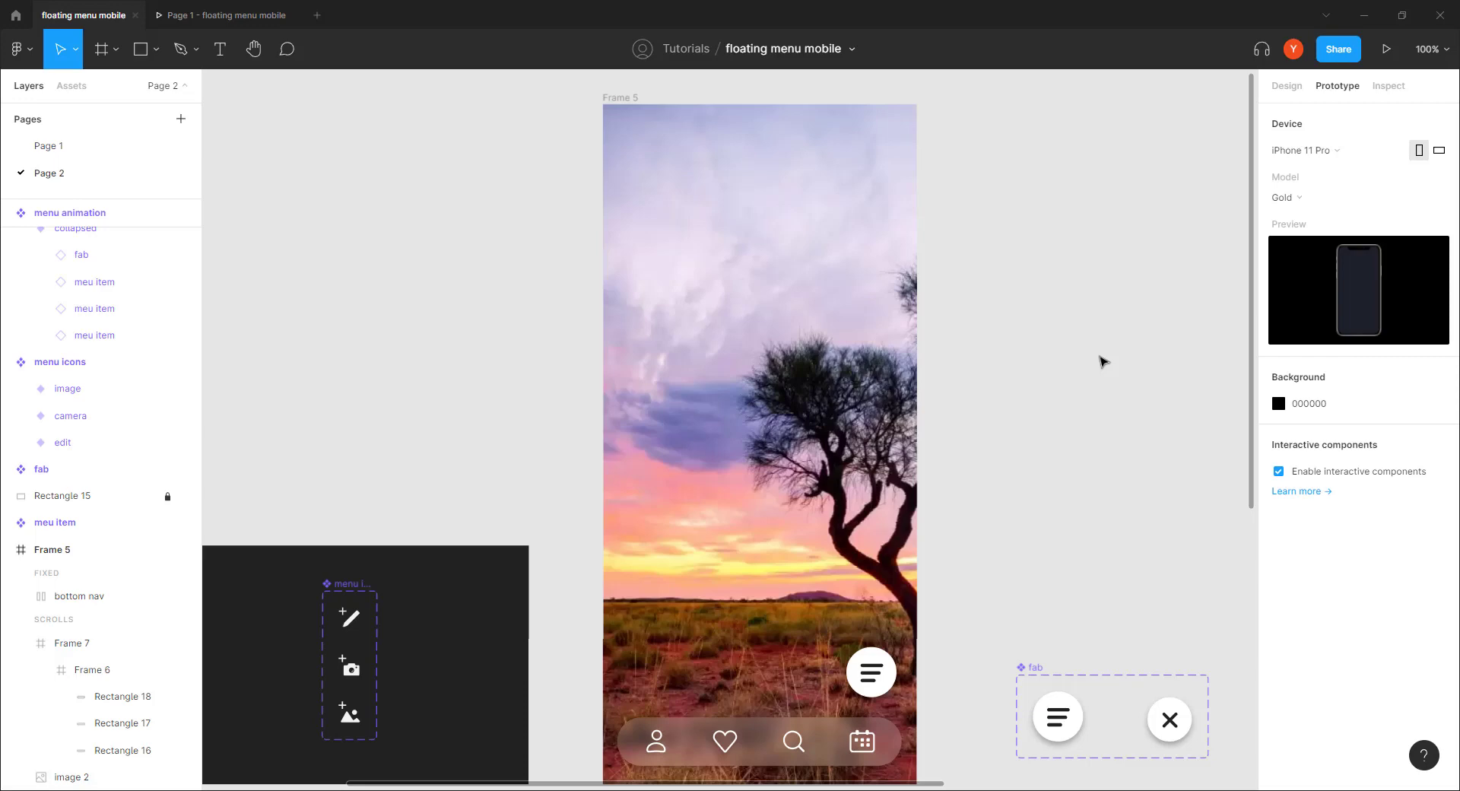
click(801, 205)
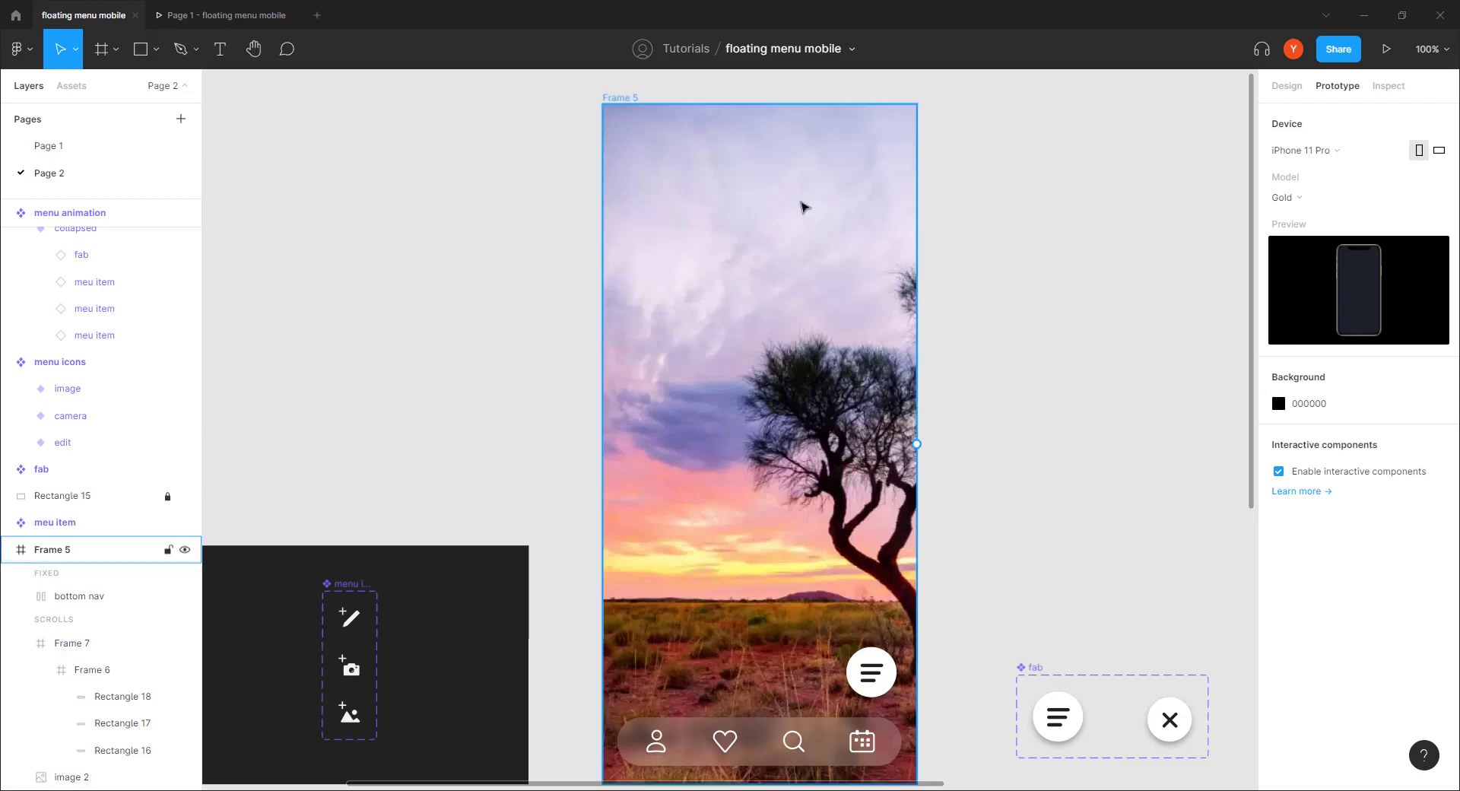
click(1283, 88)
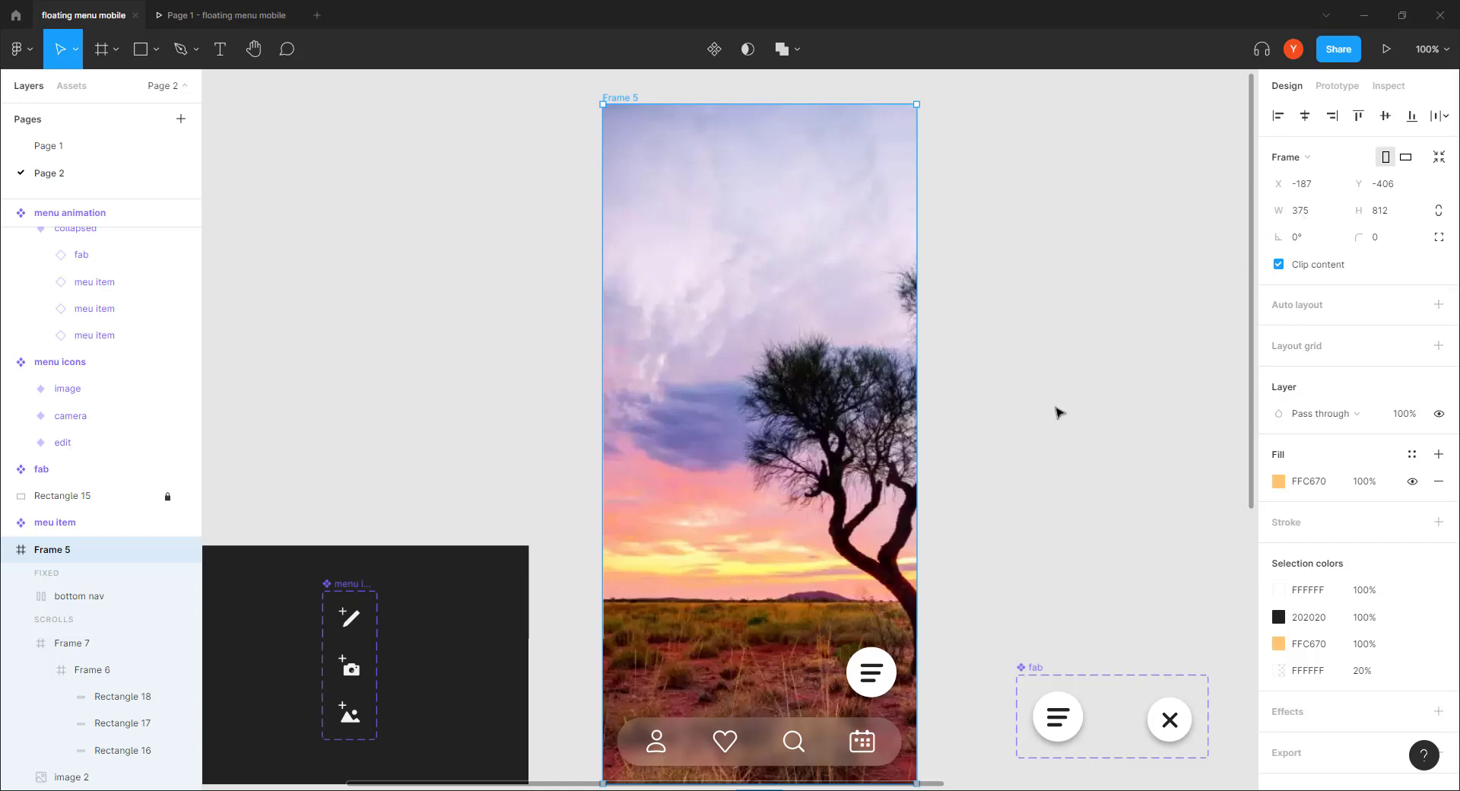
Step: Change the animation of the collapsed variant's fab interaction to Smart animate
drag(1027, 423, 1049, 286)
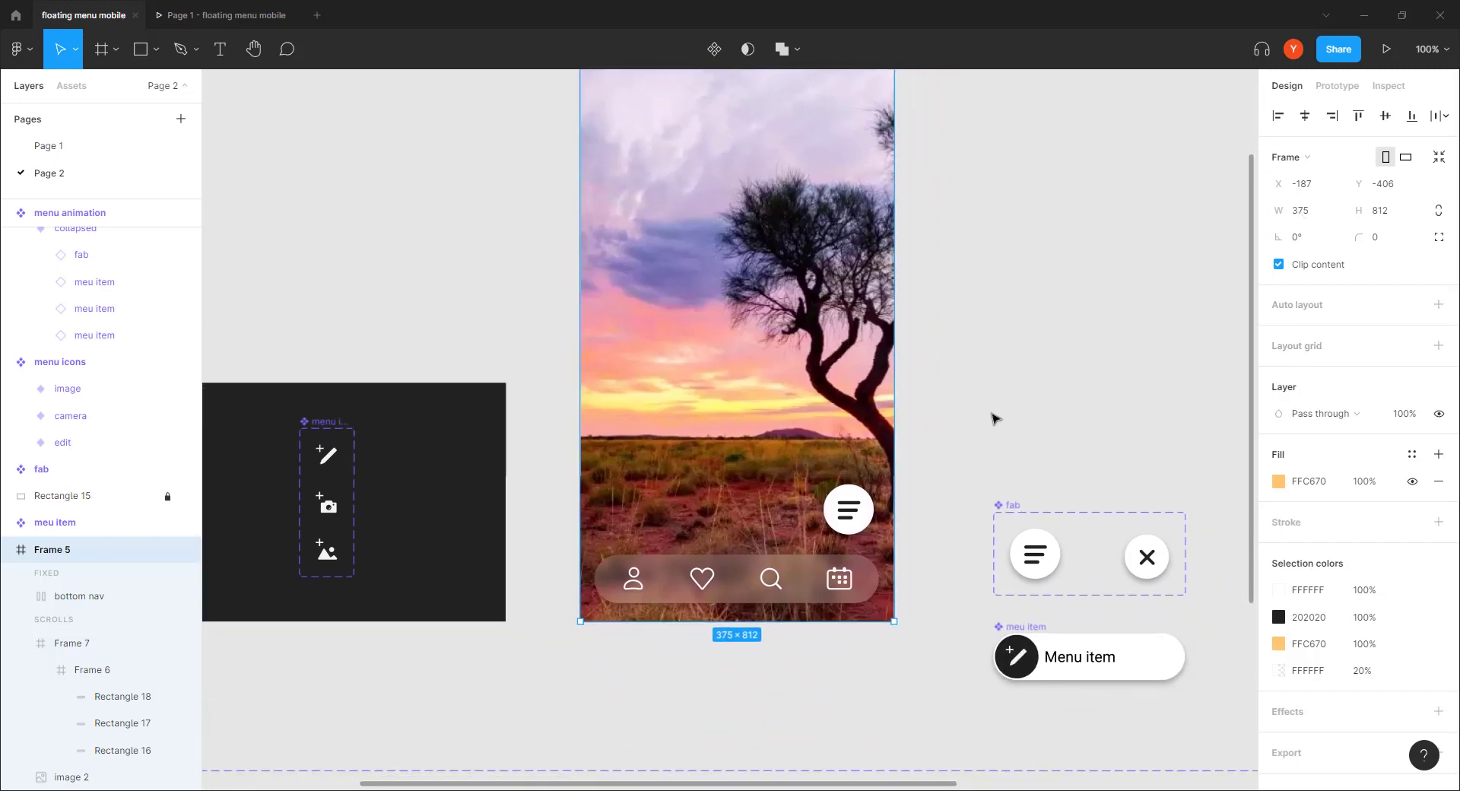
key(minus)
drag(608, 575, 661, 429)
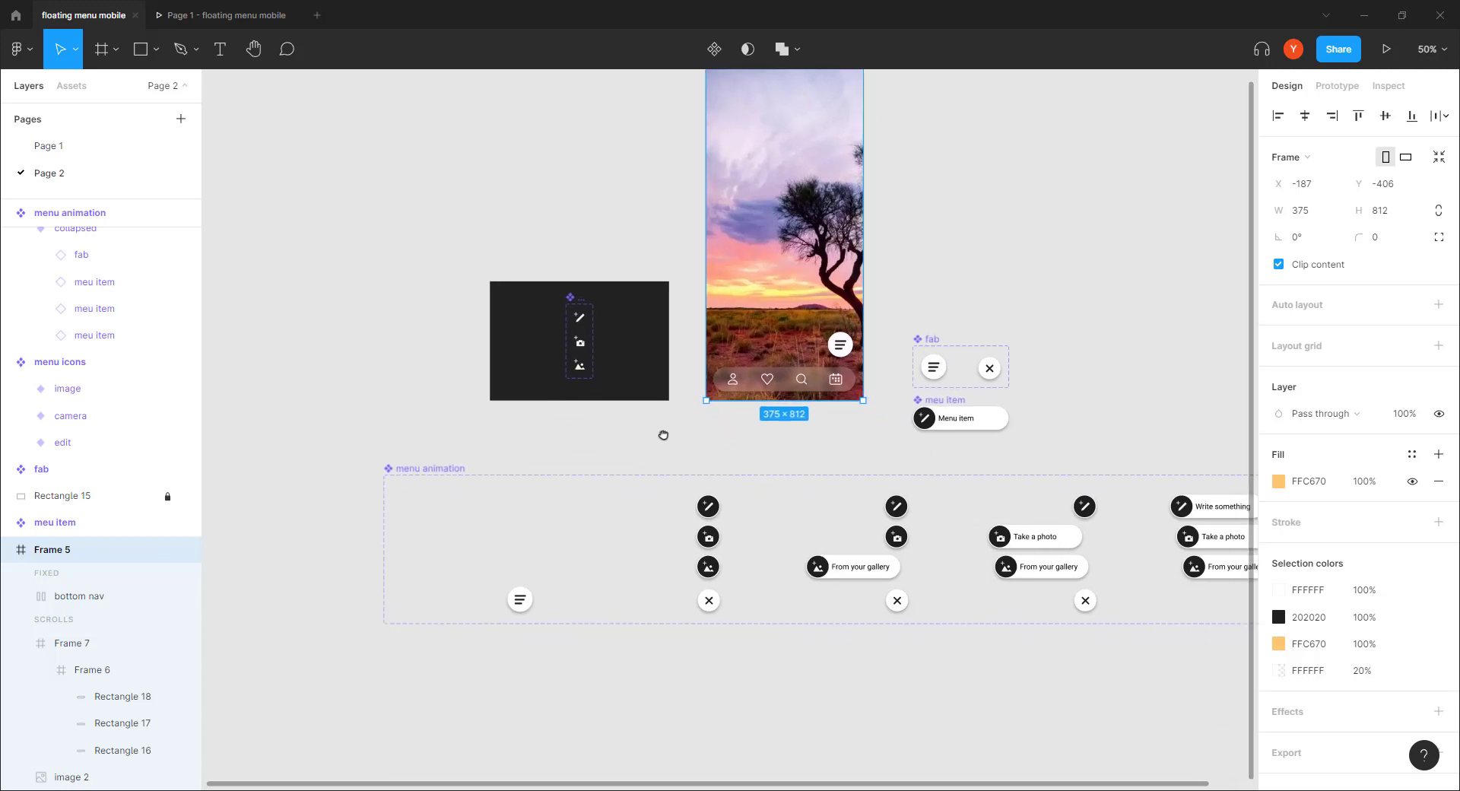
click(524, 598)
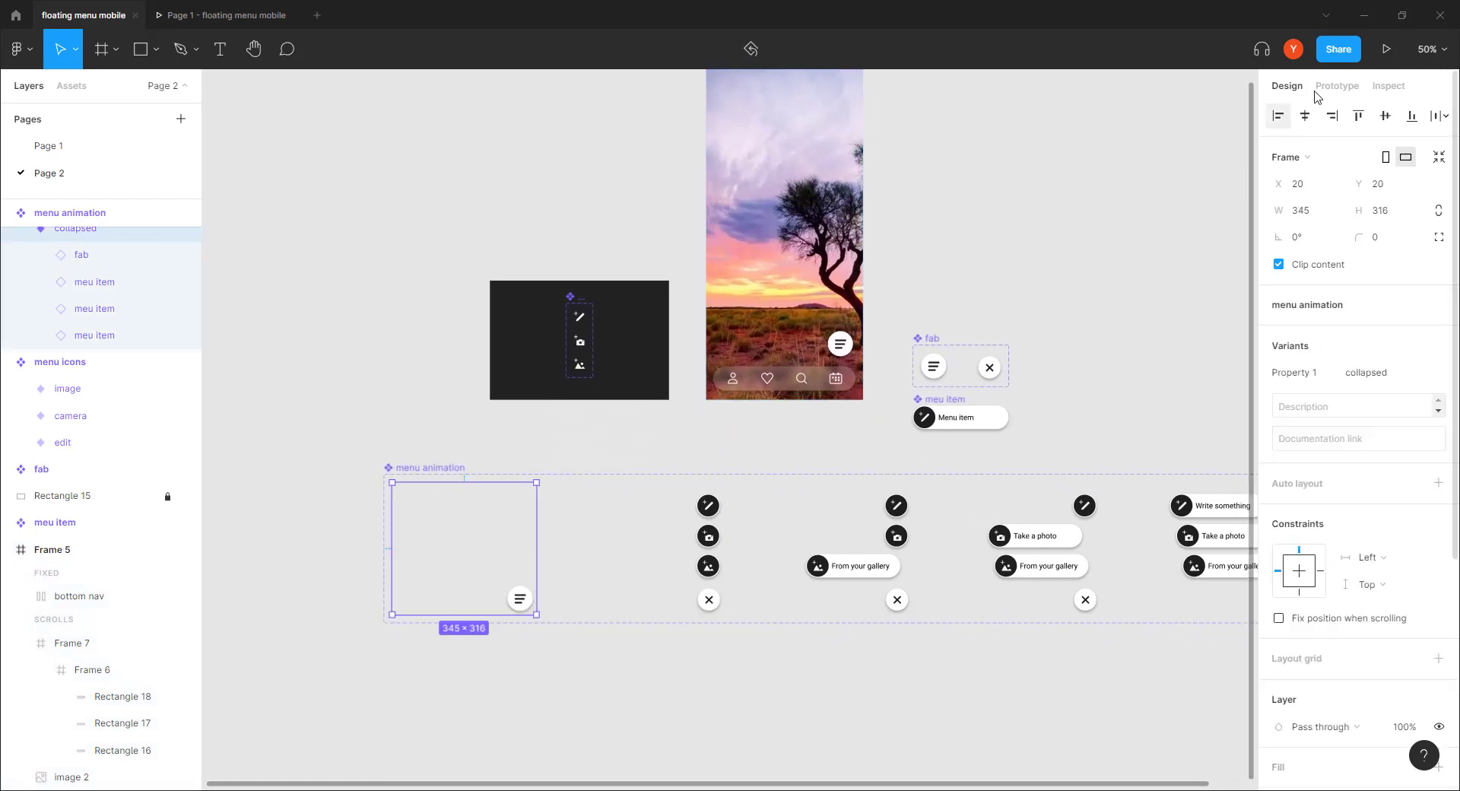
click(1337, 85)
click(554, 574)
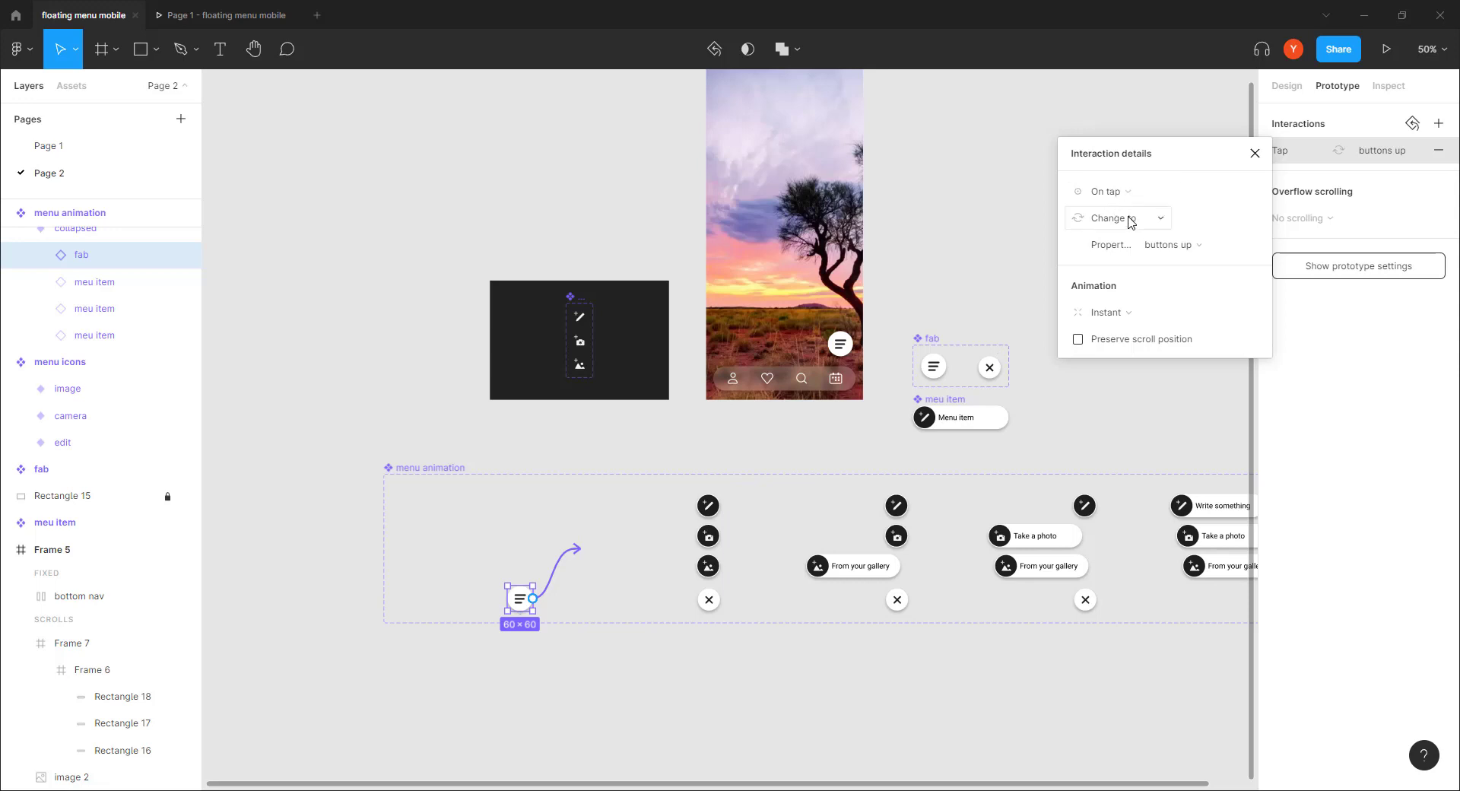
click(1119, 313)
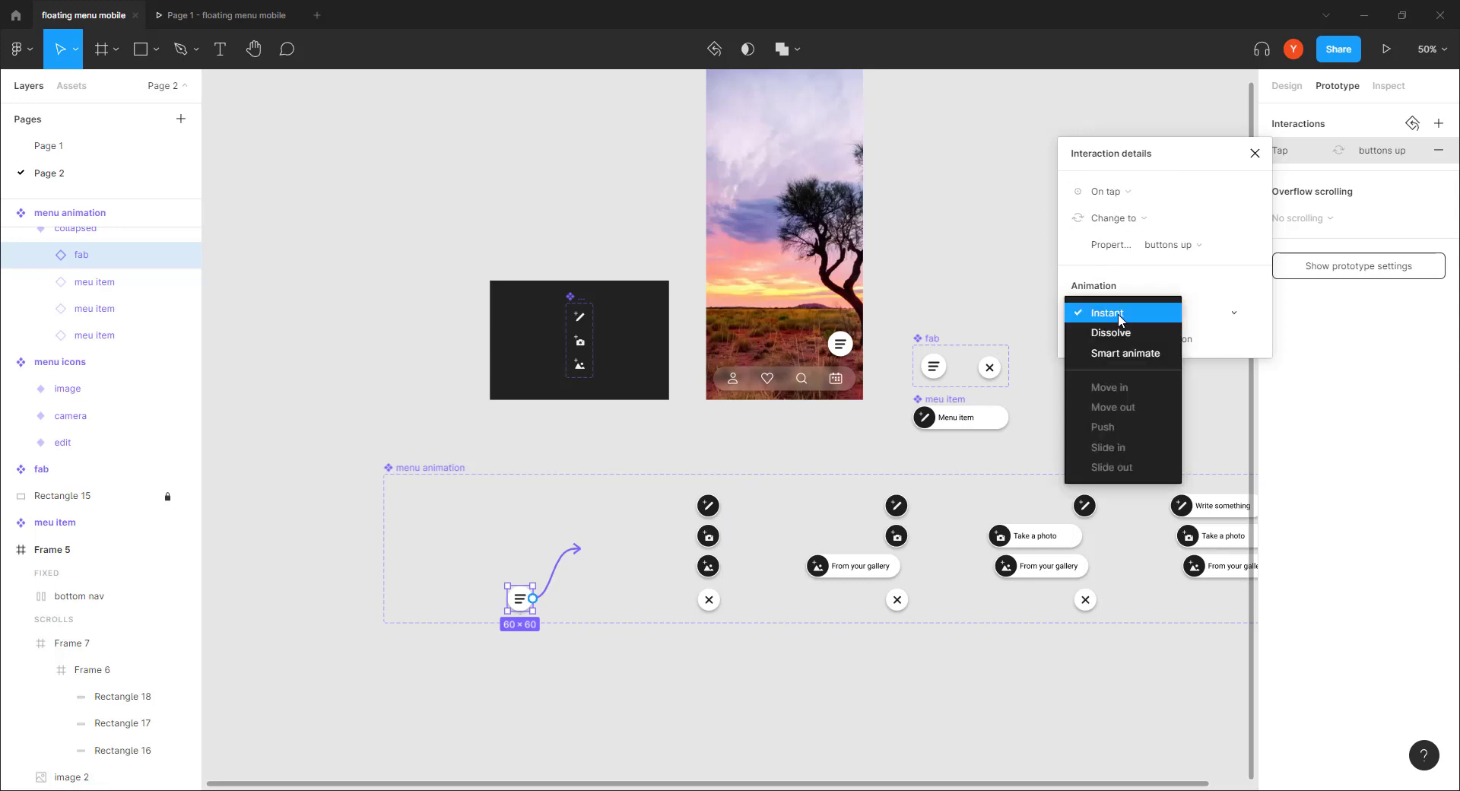
click(1105, 354)
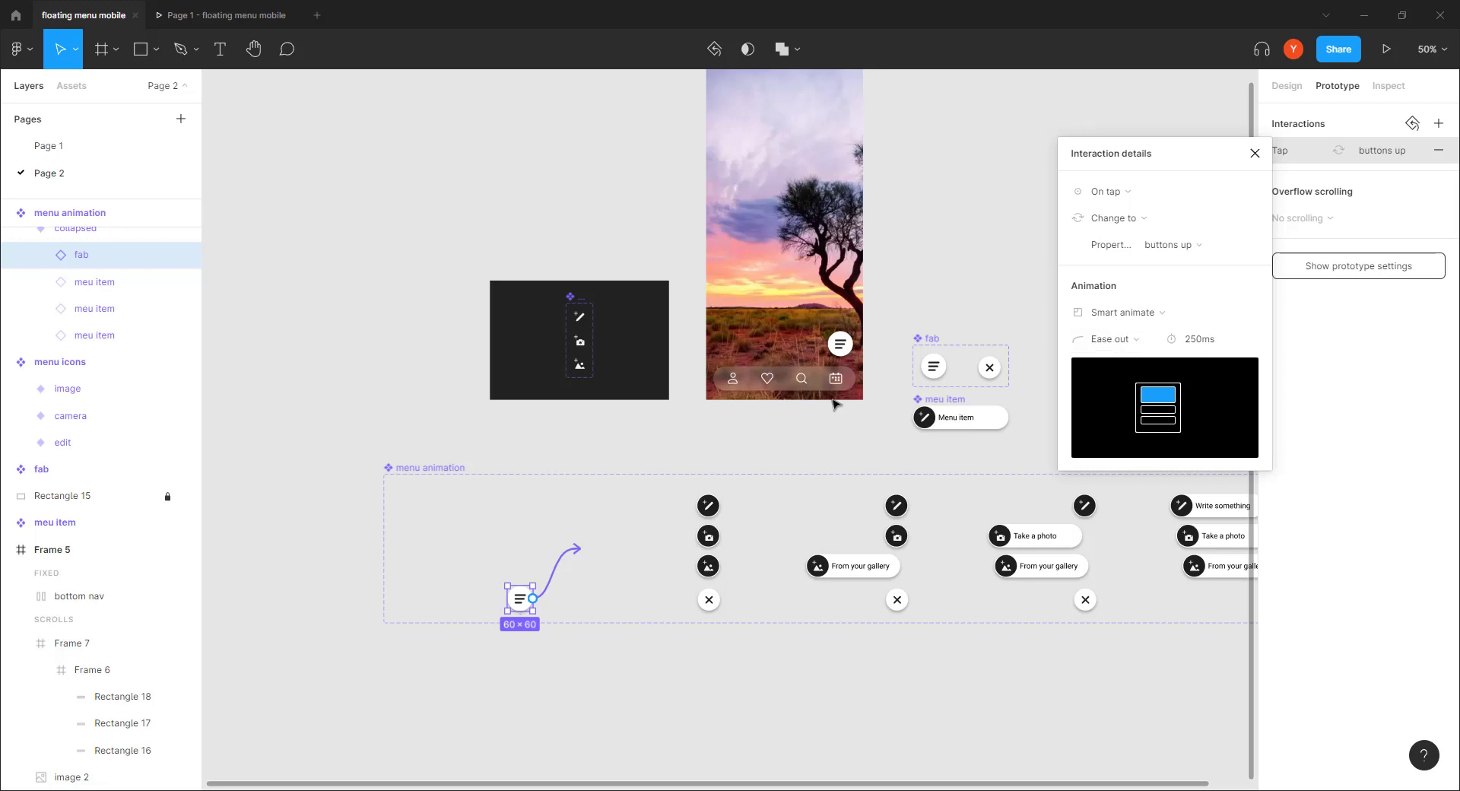
Step: Connect the whole buttons up variant to the one open variant with a prototype interaction
drag(733, 596, 630, 548)
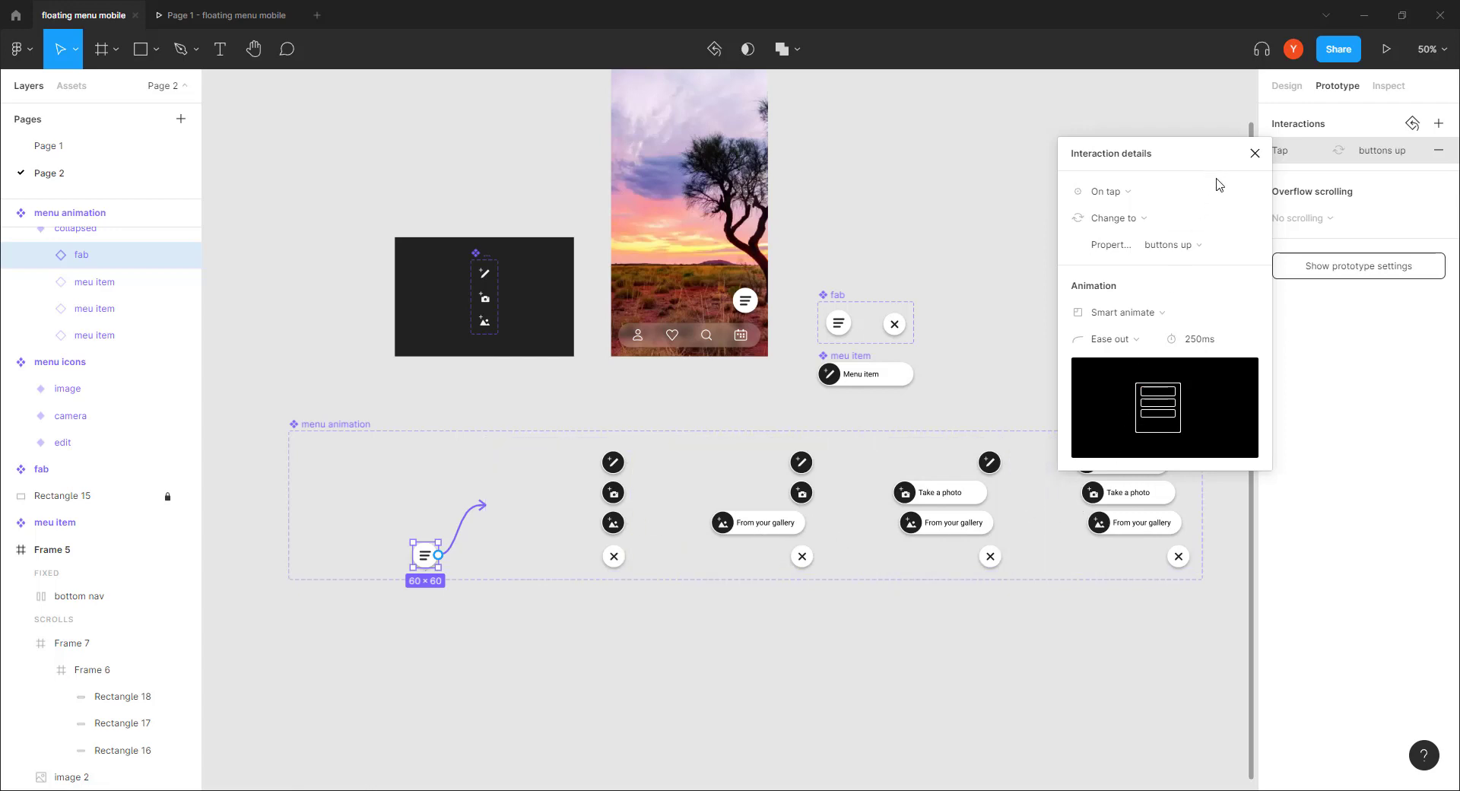
drag(1218, 169, 1378, 276)
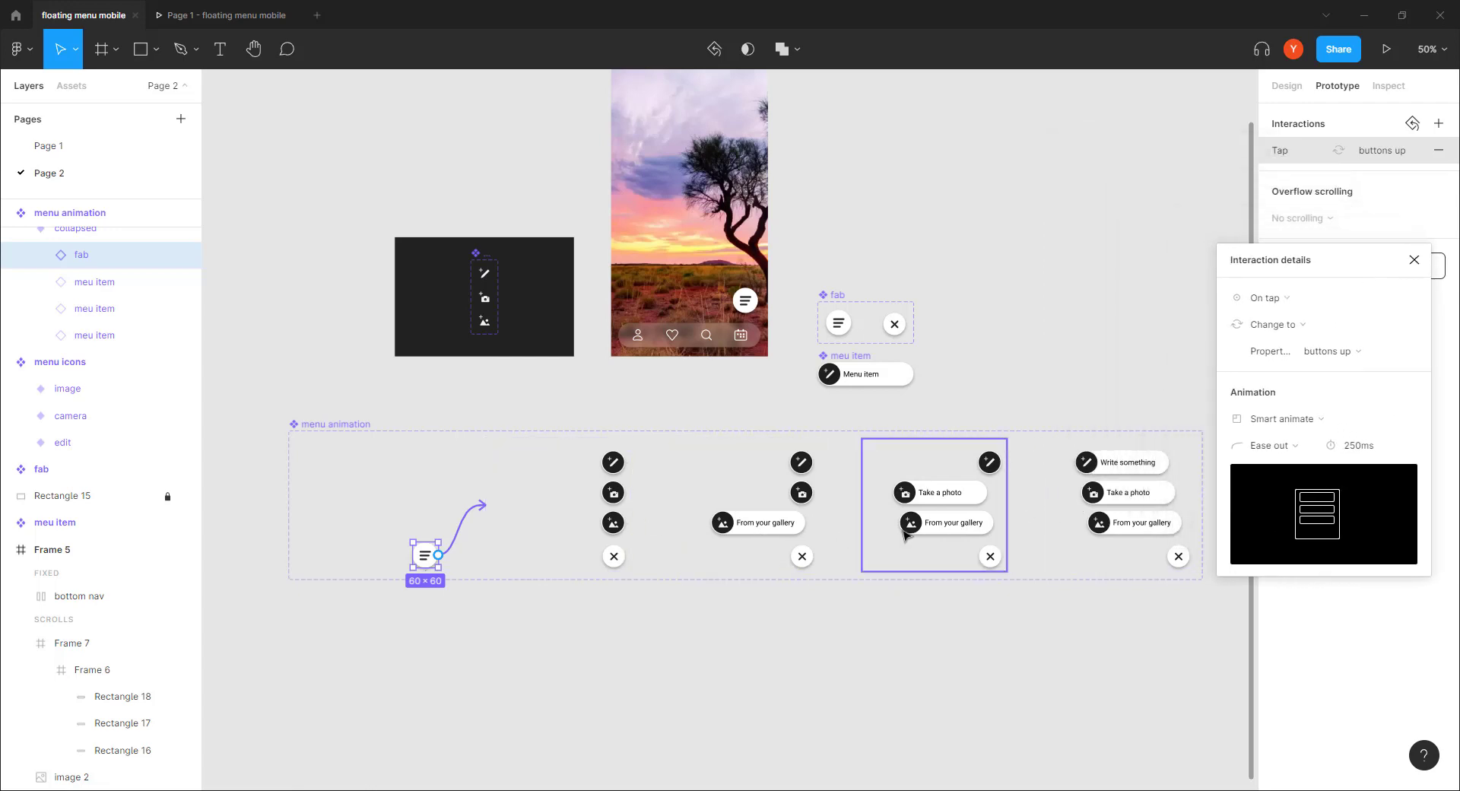
drag(871, 519, 717, 476)
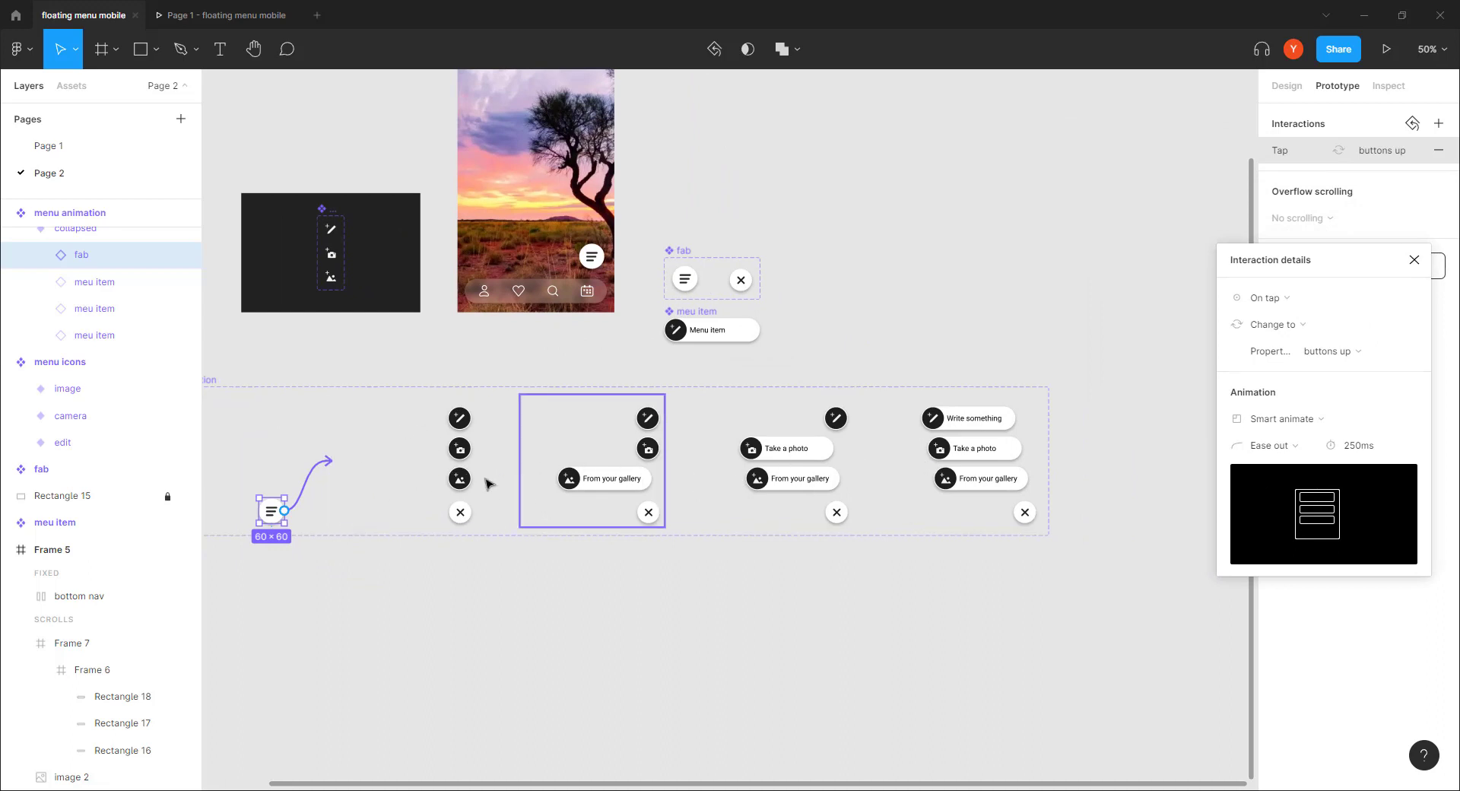
scroll(504, 545, left, 2)
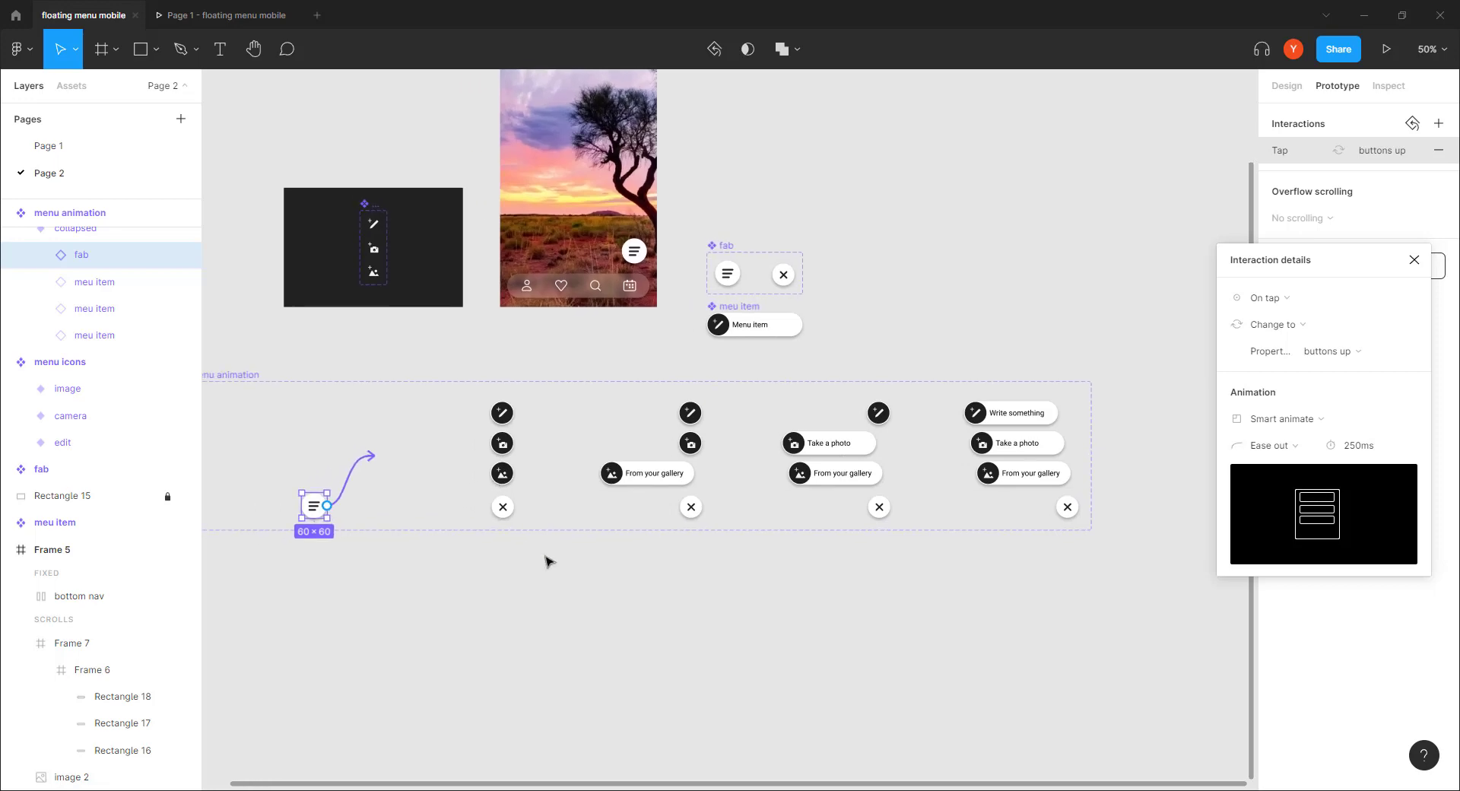
key(minus)
key(plus)
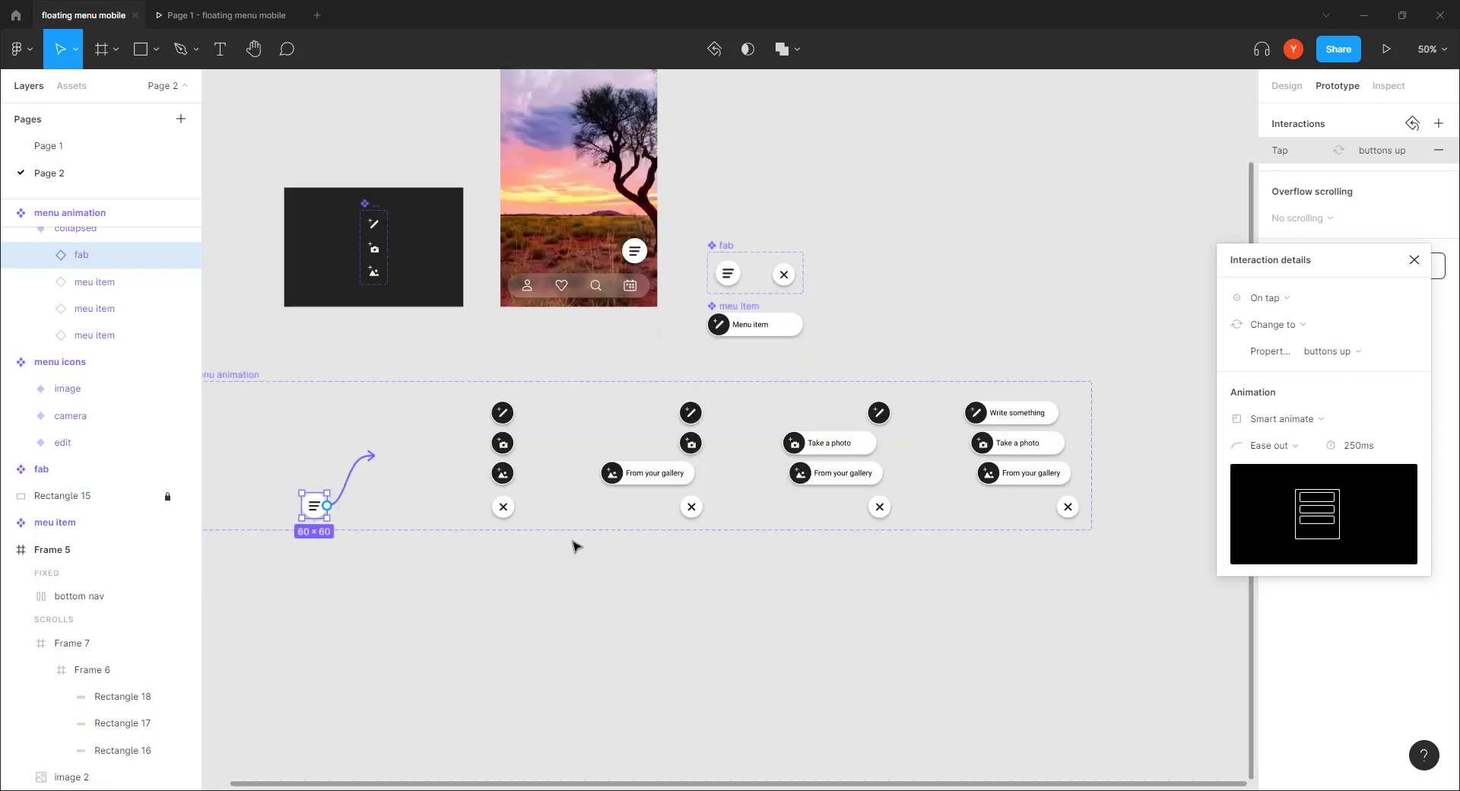
key(plus)
scroll(469, 405, left, 5)
scroll(470, 405, down, 2)
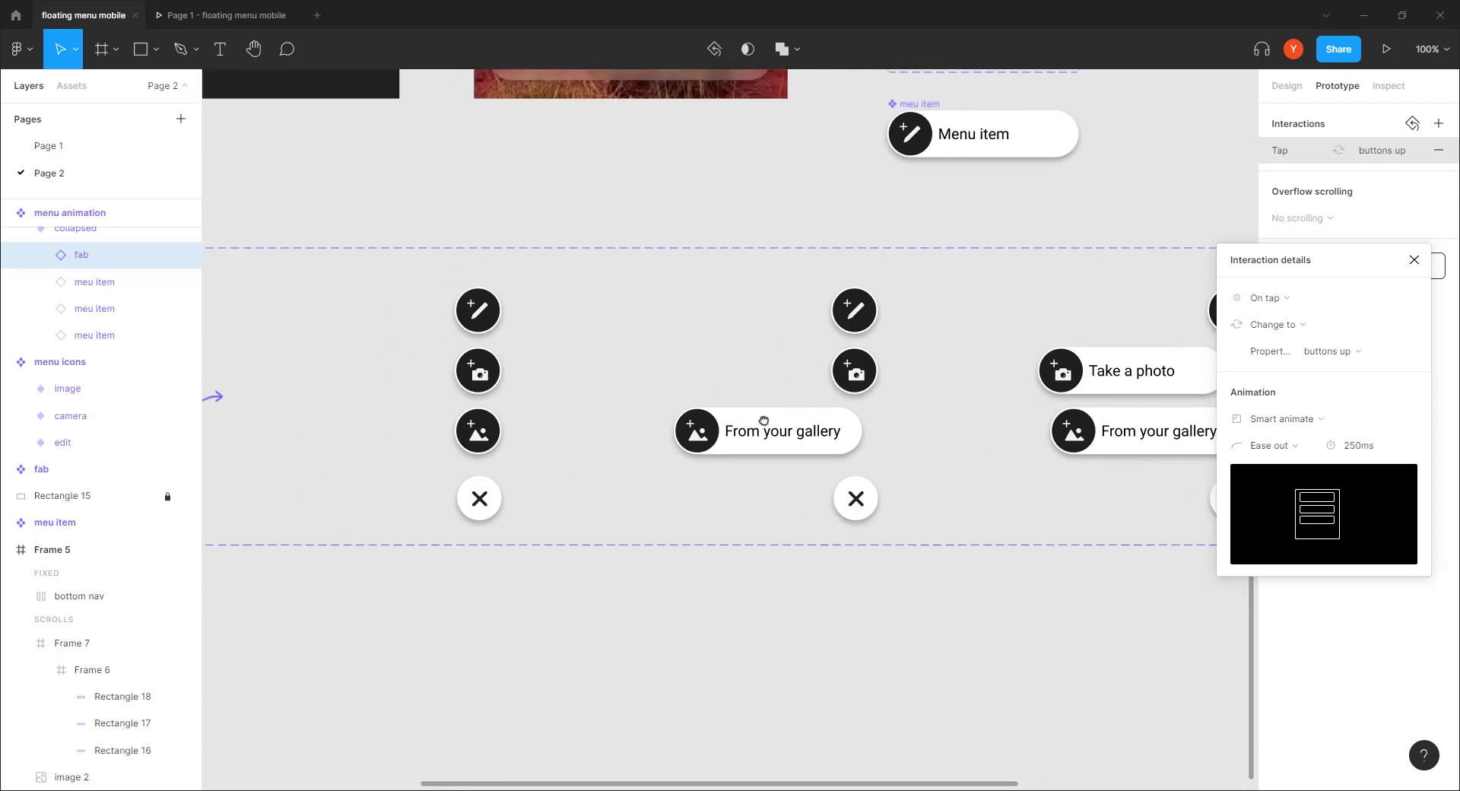
click(469, 405)
drag(593, 368, 764, 368)
Step: Set the buttons up variant's interaction trigger to After delay with a 100 ms delay
click(1100, 191)
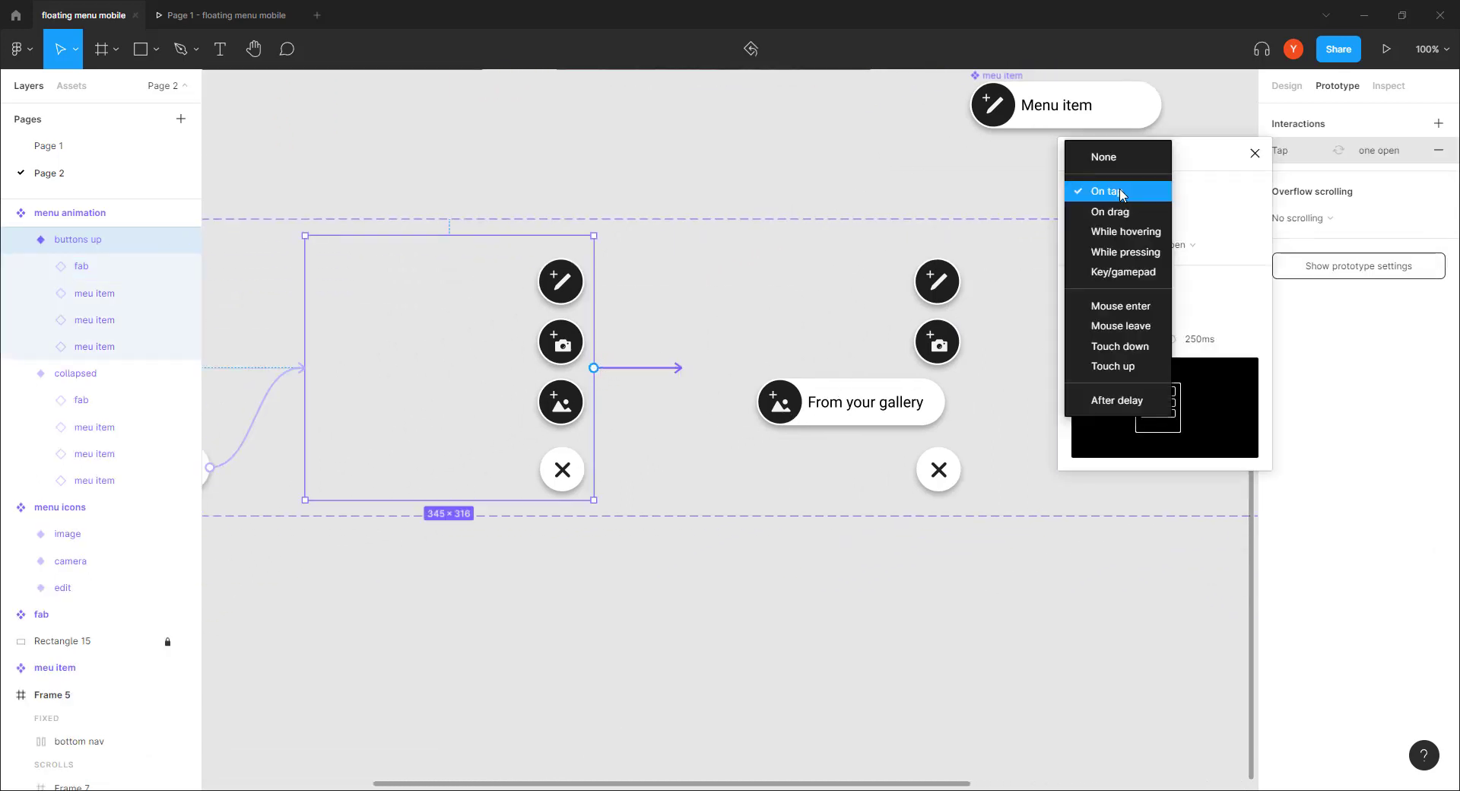
click(1117, 402)
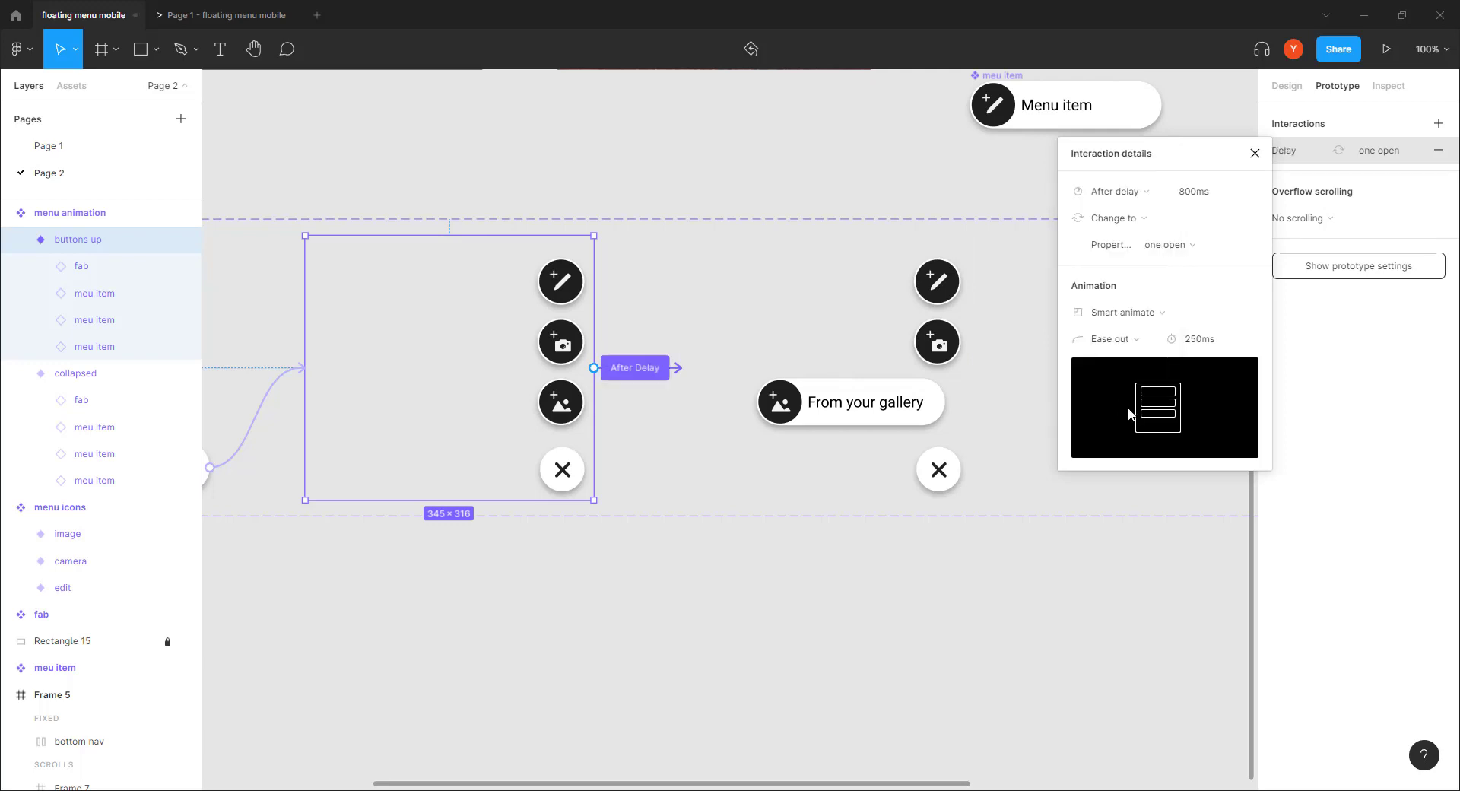
click(1208, 195)
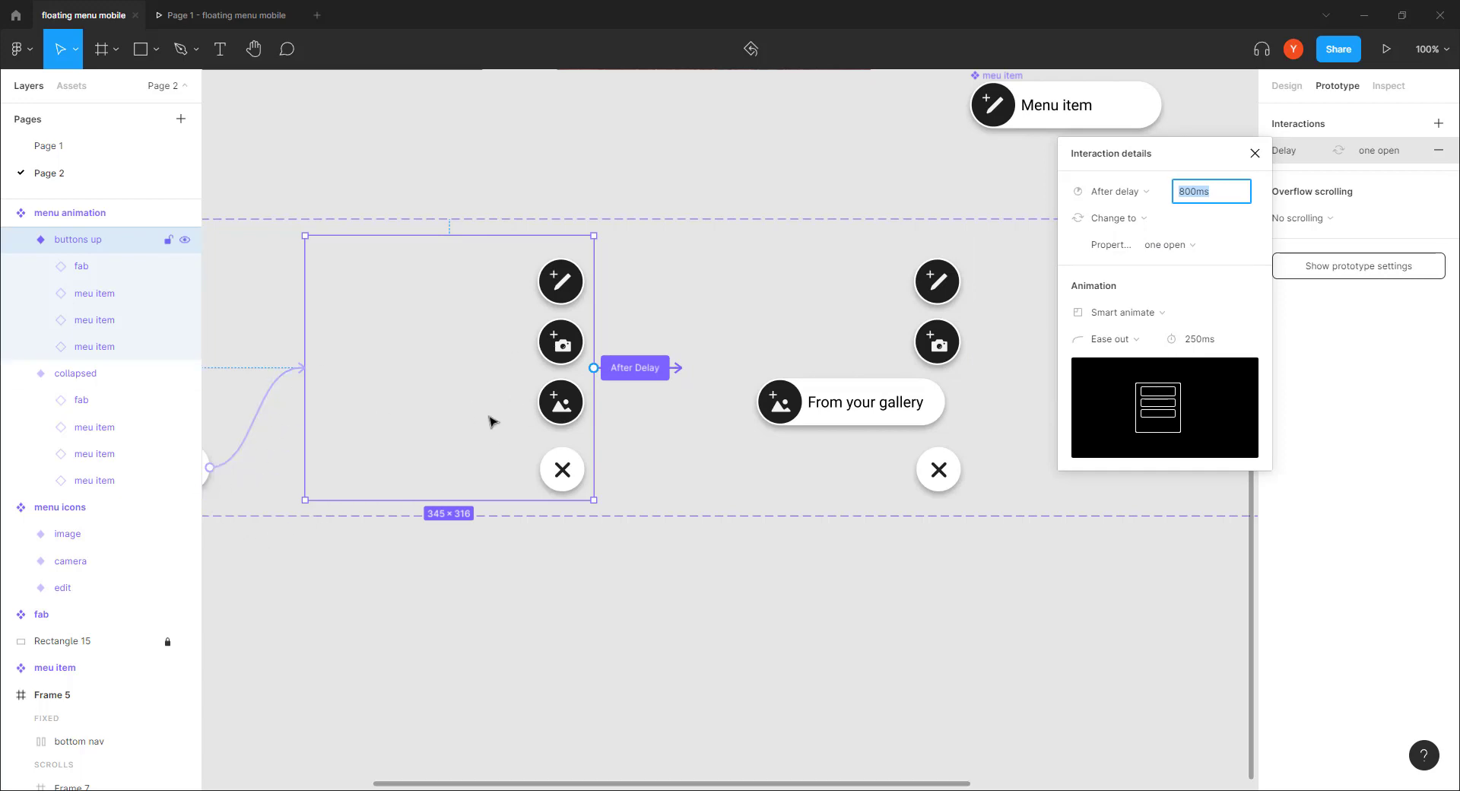
text(100)
key(Return)
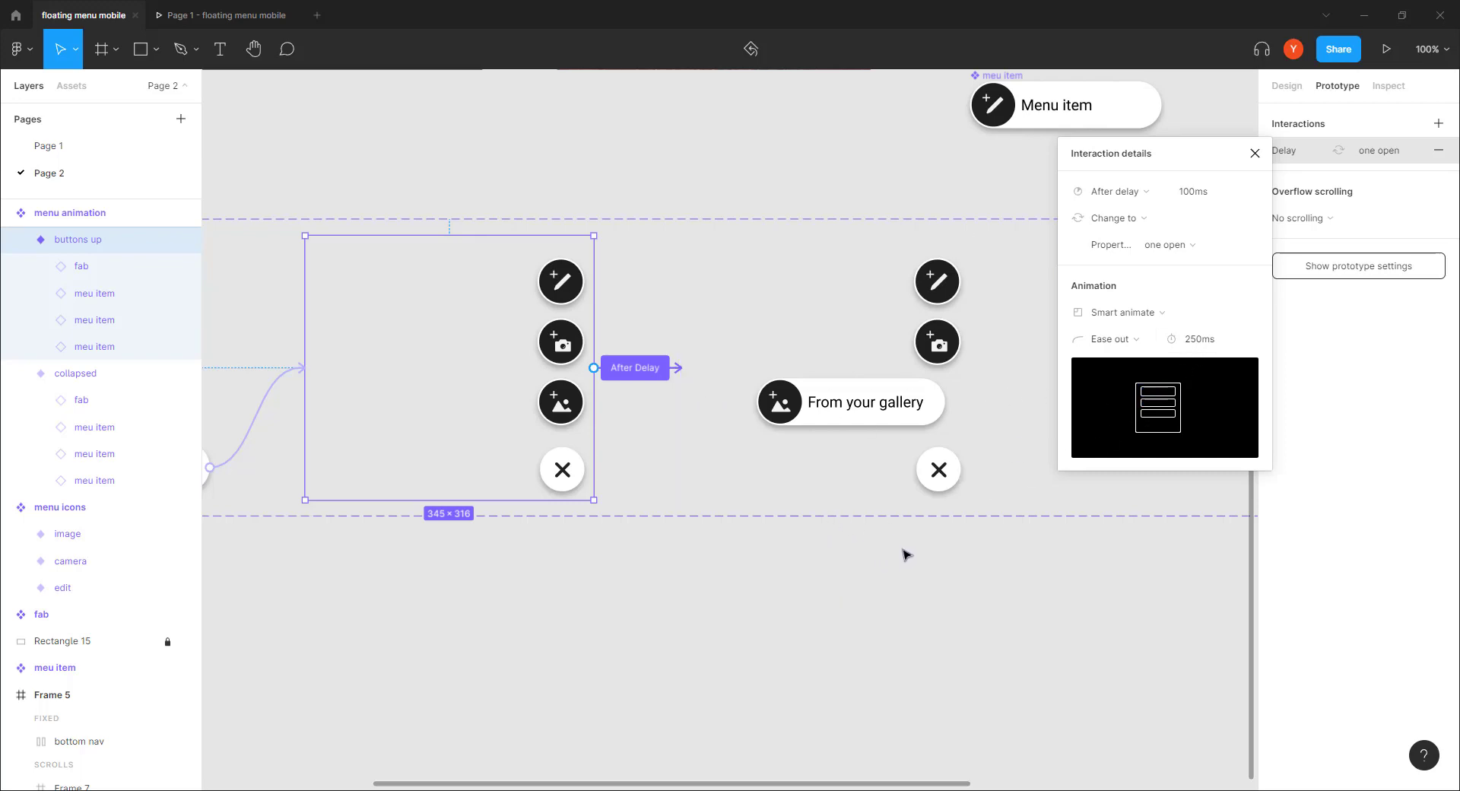
Step: Connect the one open variant to the two open variant with an After delay trigger of 1 ms
drag(818, 560, 1034, 613)
drag(453, 620, 500, 619)
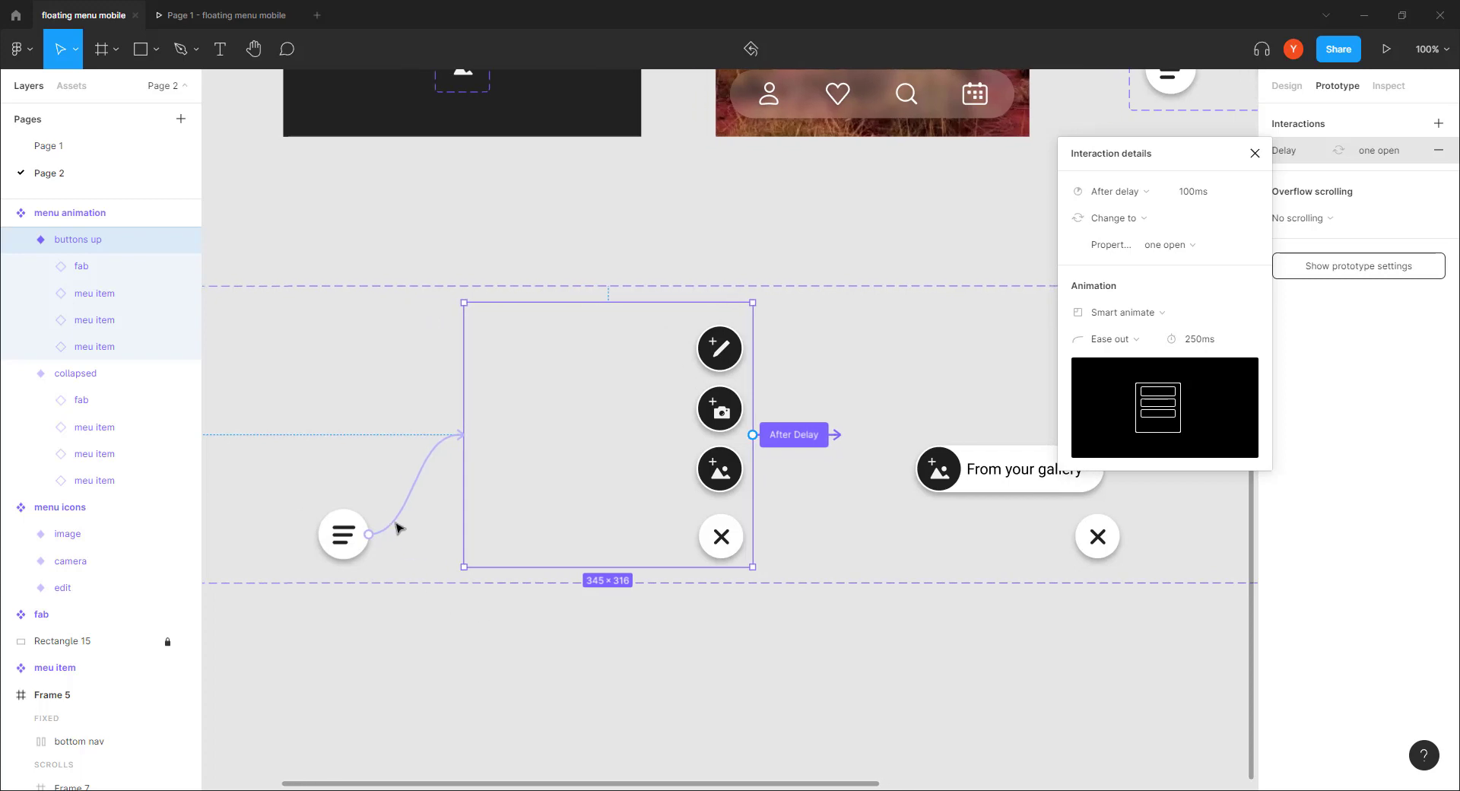
drag(833, 570, 397, 436)
click(459, 395)
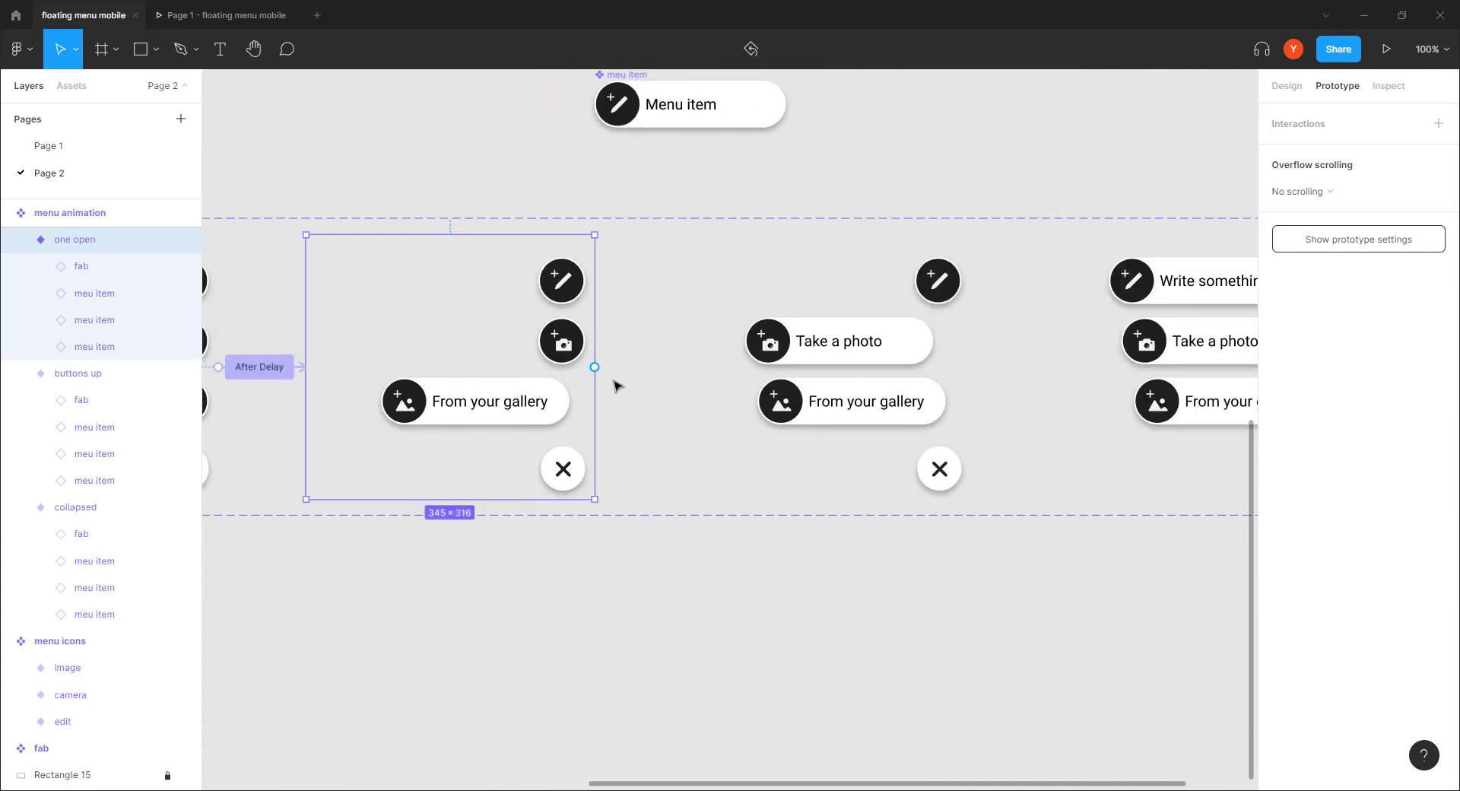
drag(595, 367, 806, 361)
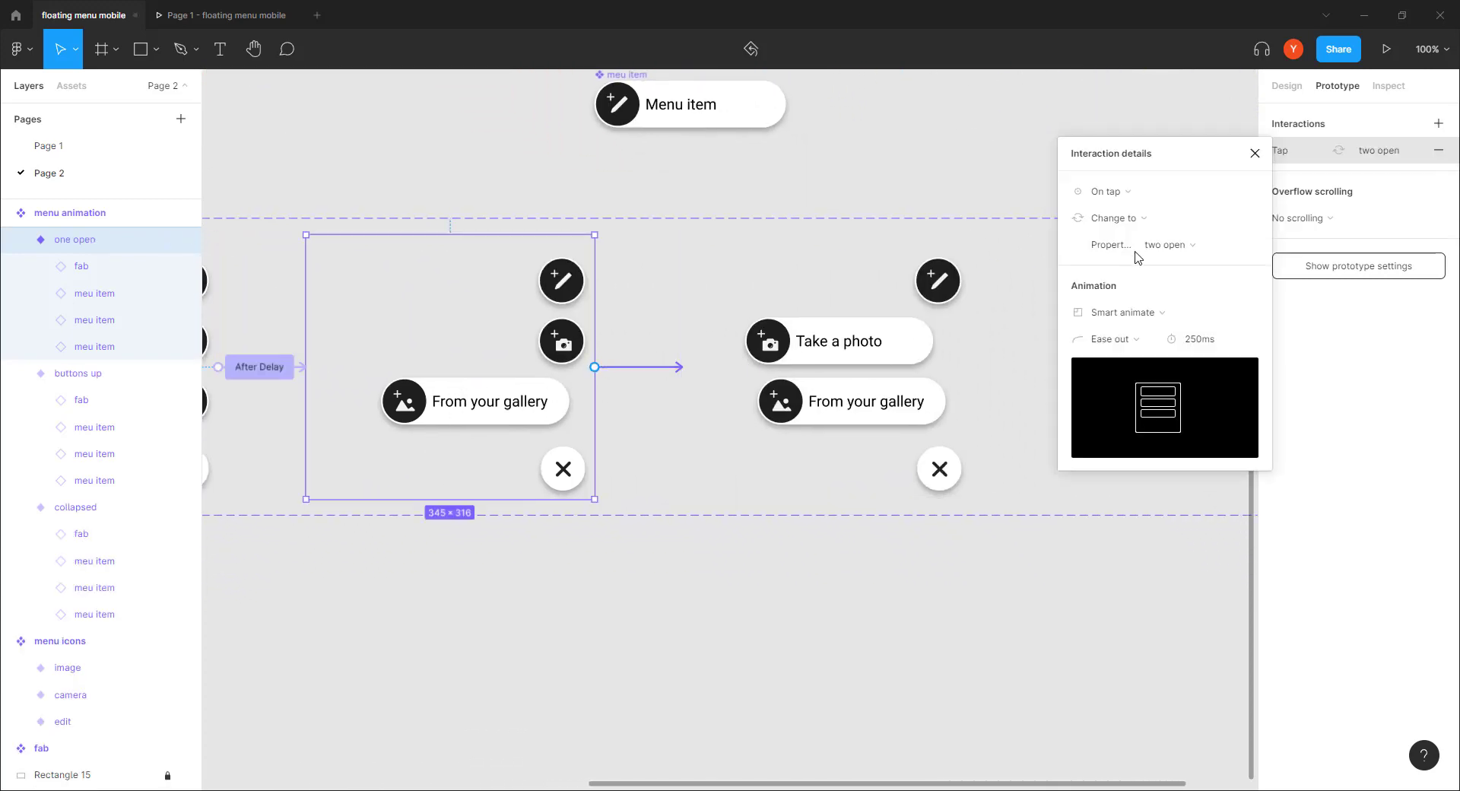
click(1109, 192)
click(1125, 402)
click(1199, 194)
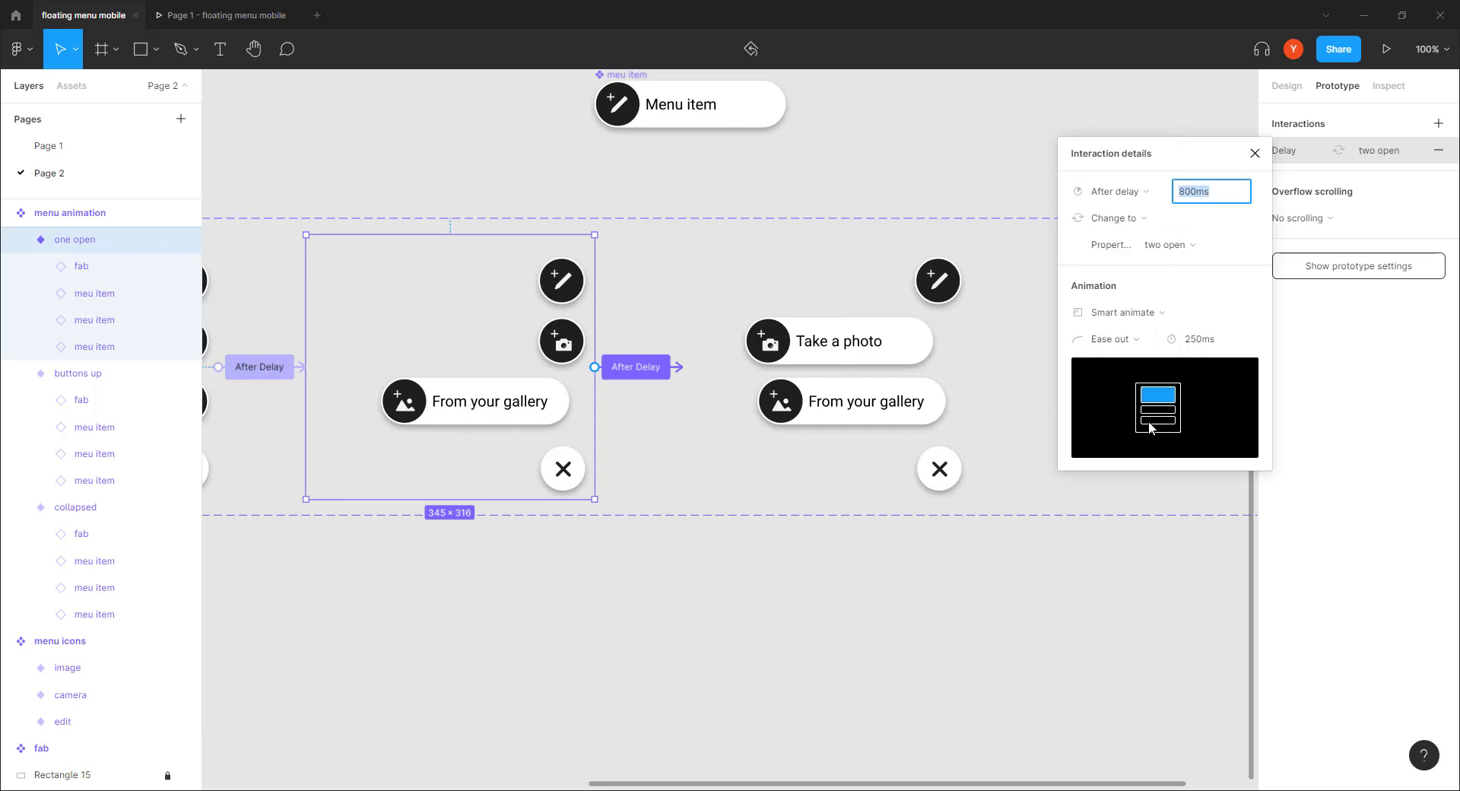
text(0)
key(Return)
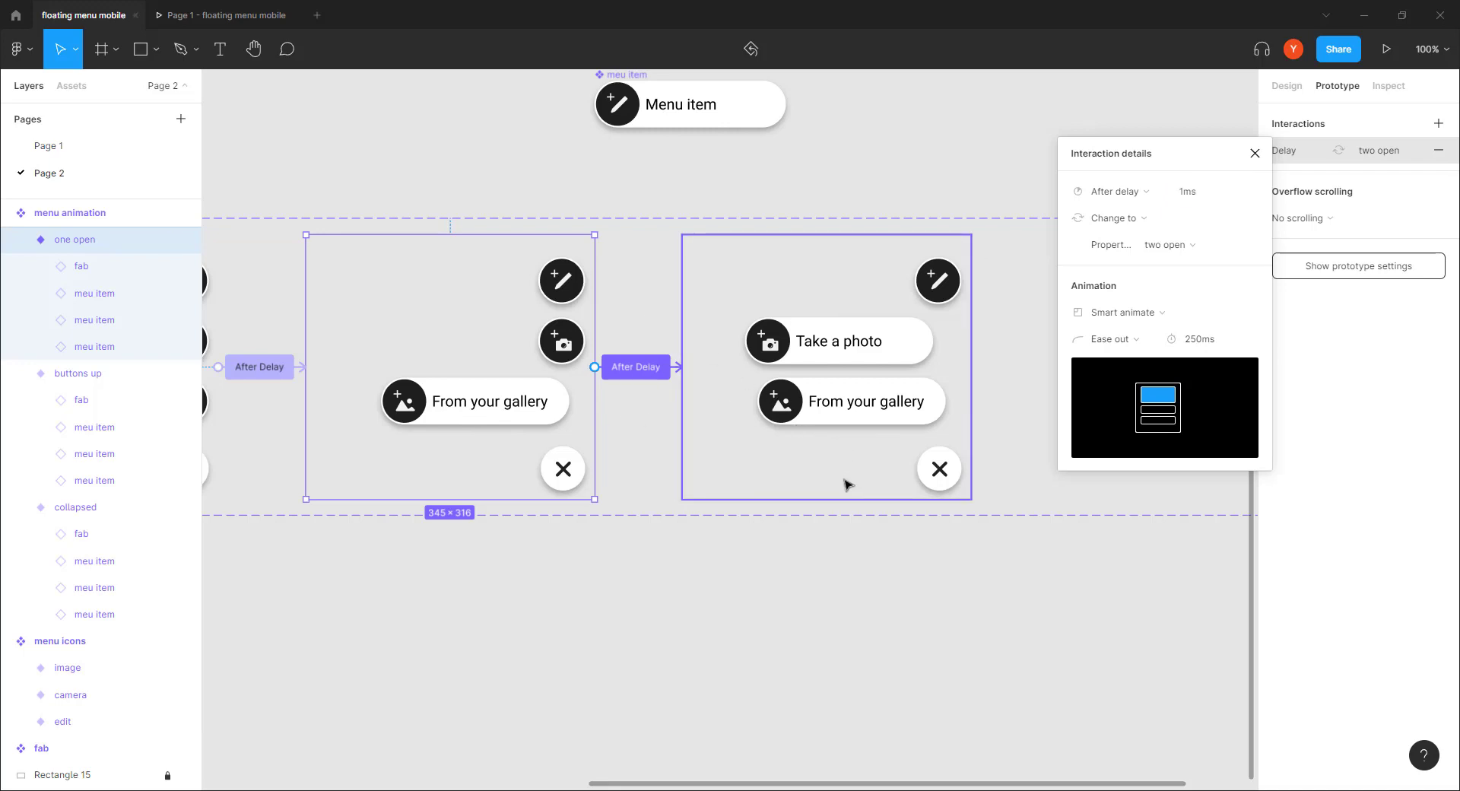
Step: Connect the two open variant to the three open variant with an After delay trigger of 1 ms
drag(874, 456, 396, 480)
click(385, 423)
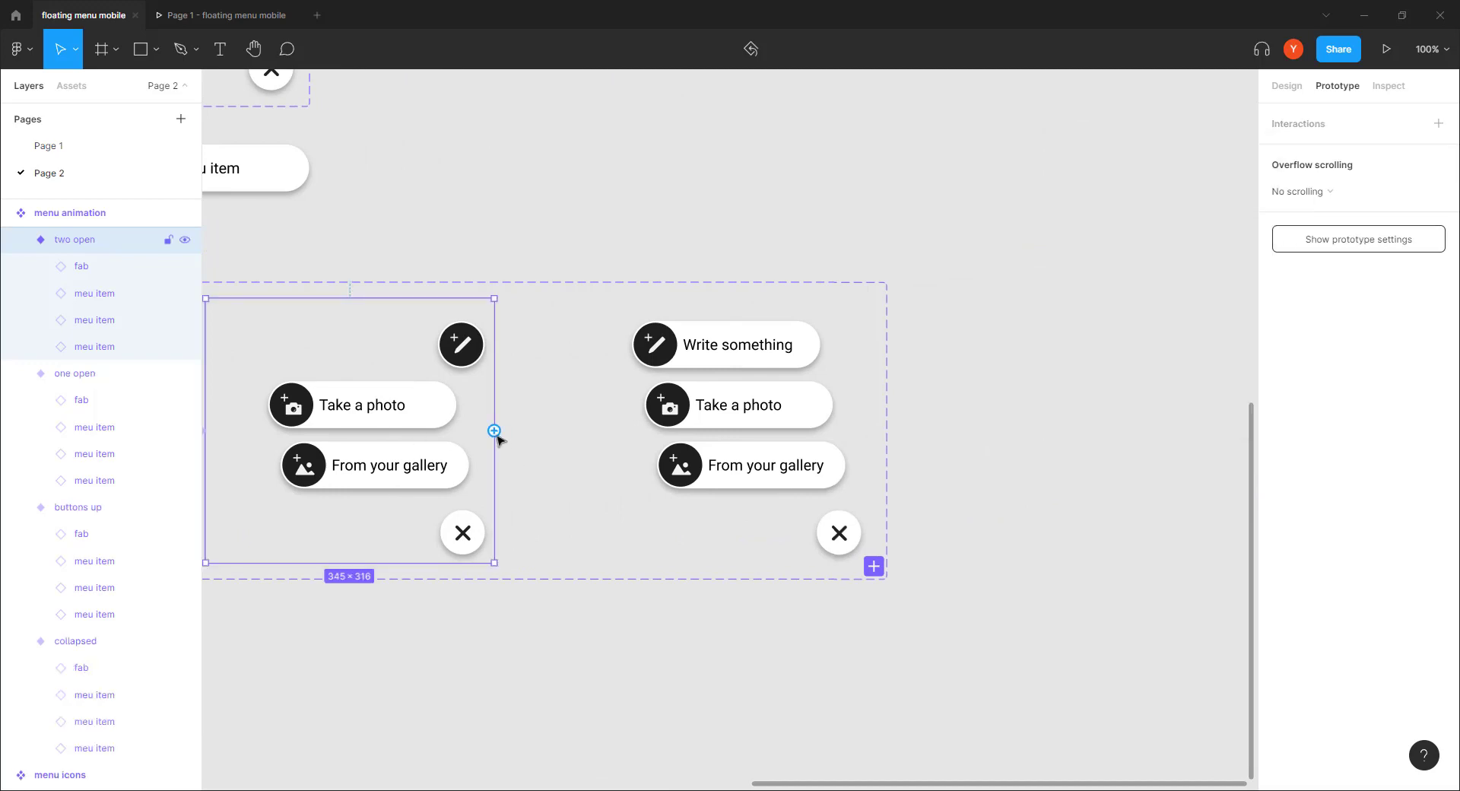
drag(494, 430, 625, 433)
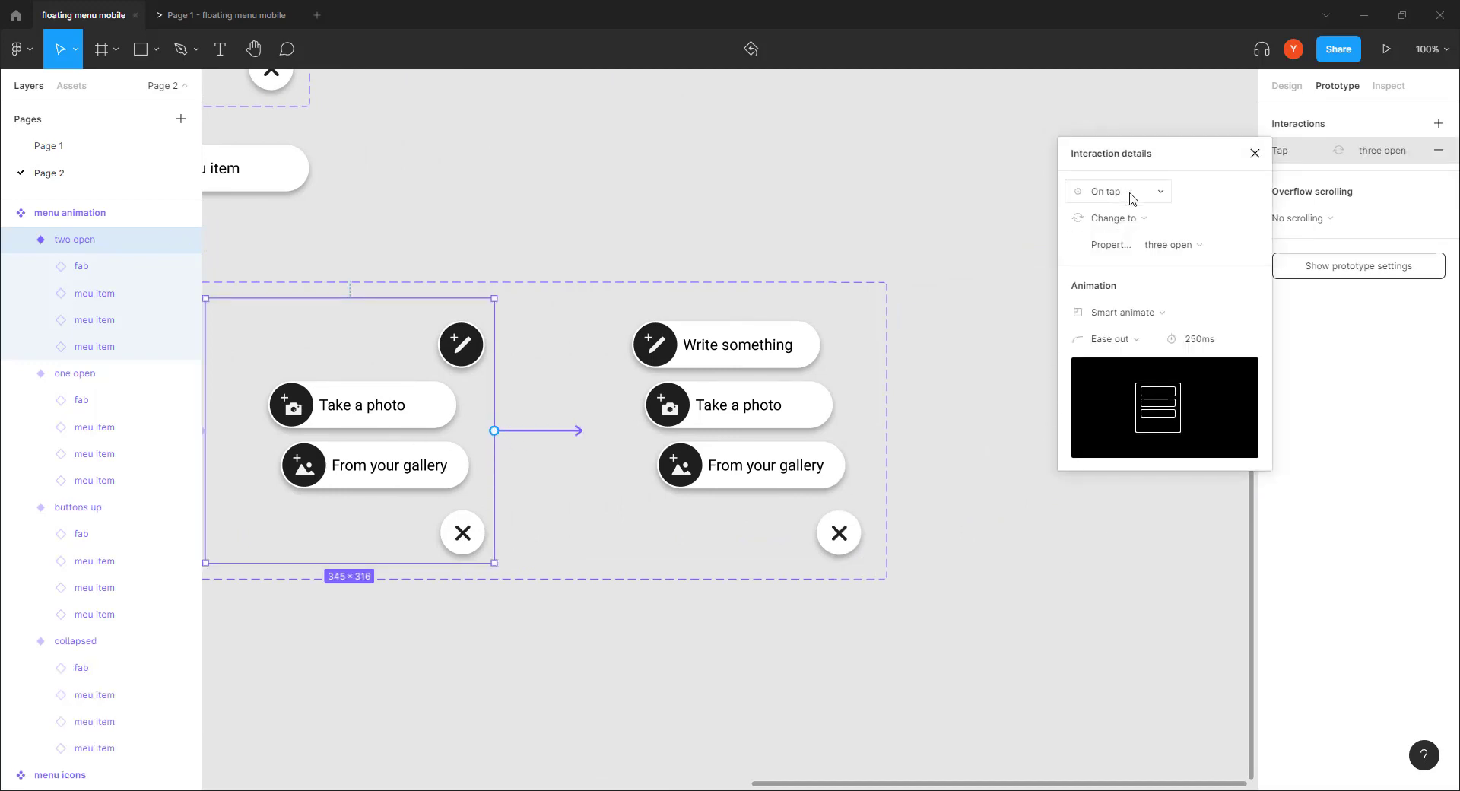
click(1130, 199)
click(1125, 402)
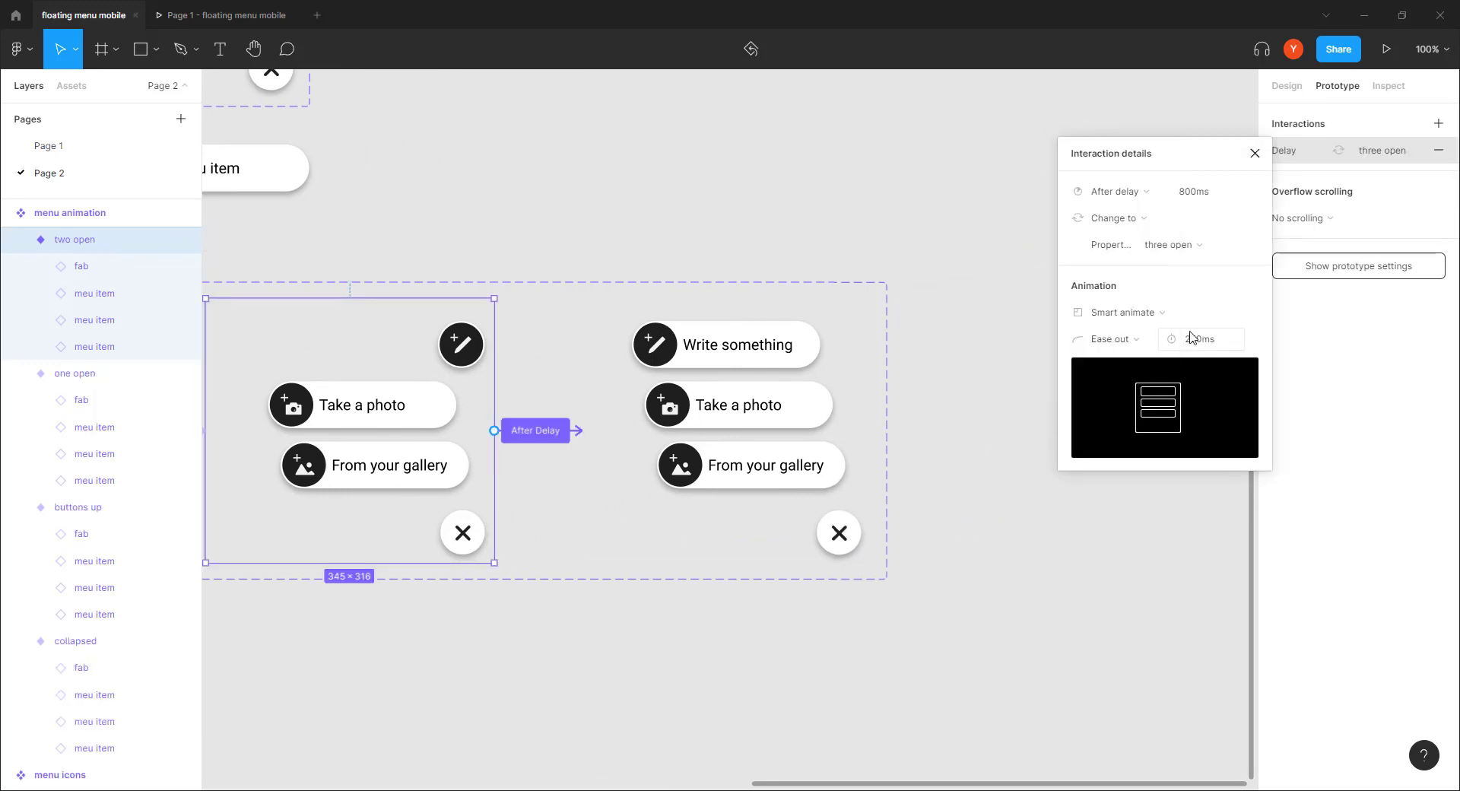
click(1201, 189)
text(1)
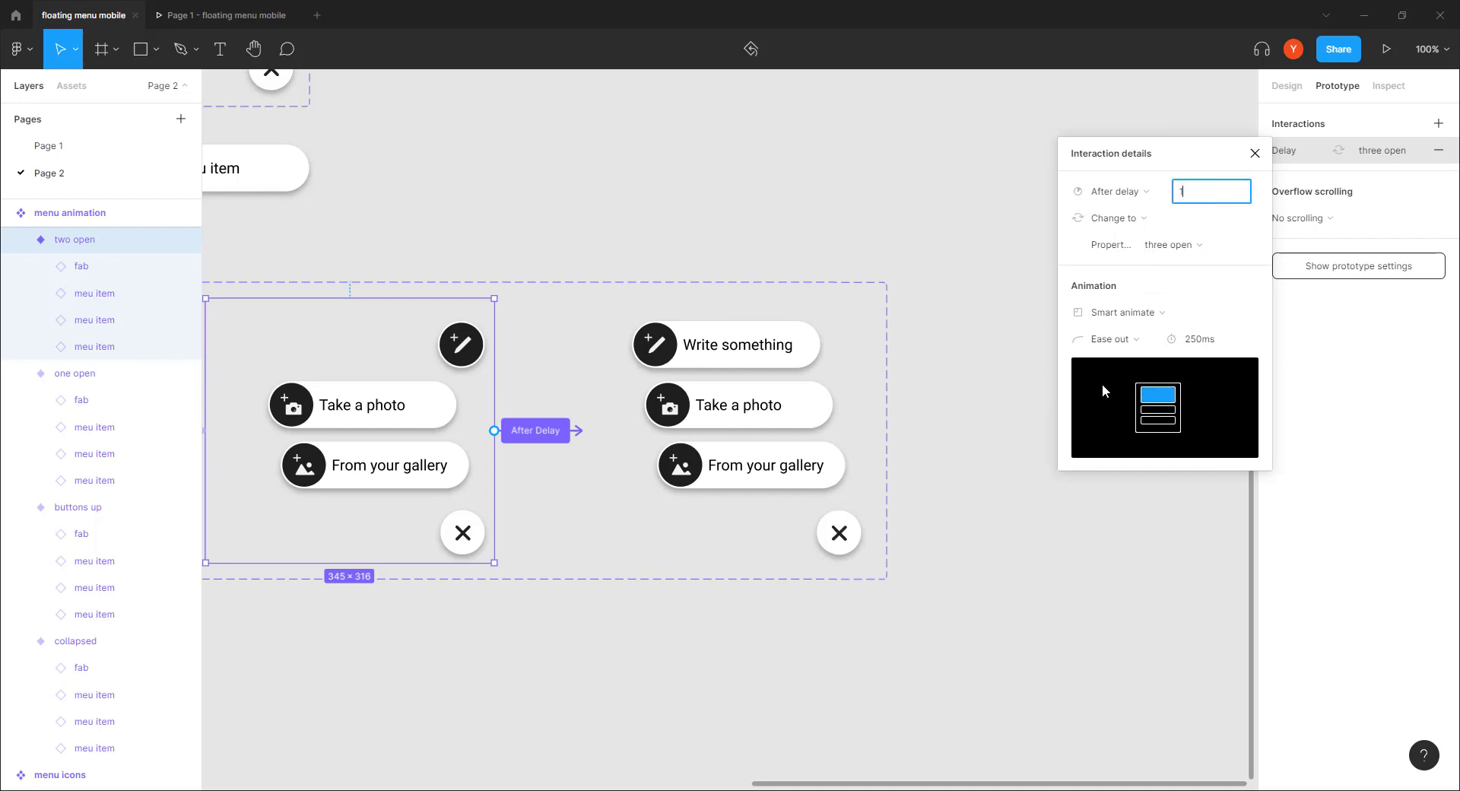
key(Return)
Step: Copy the collapsed variant of menu animation and paste it into Frame 5 in place of Frame 7
drag(213, 423, 773, 581)
drag(600, 589, 1156, 673)
scroll(510, 606, down, 5)
scroll(554, 431, left, 5)
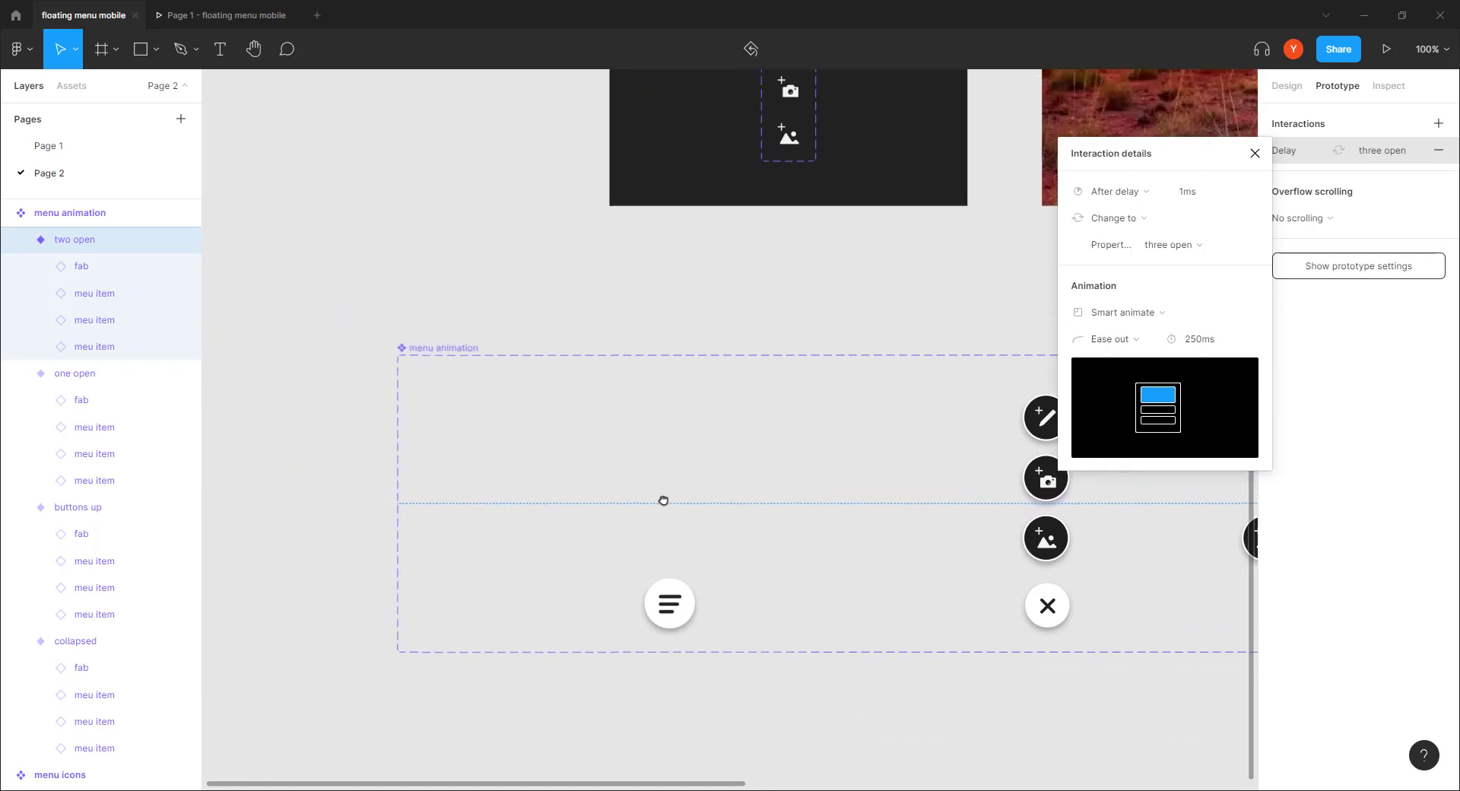
click(534, 564)
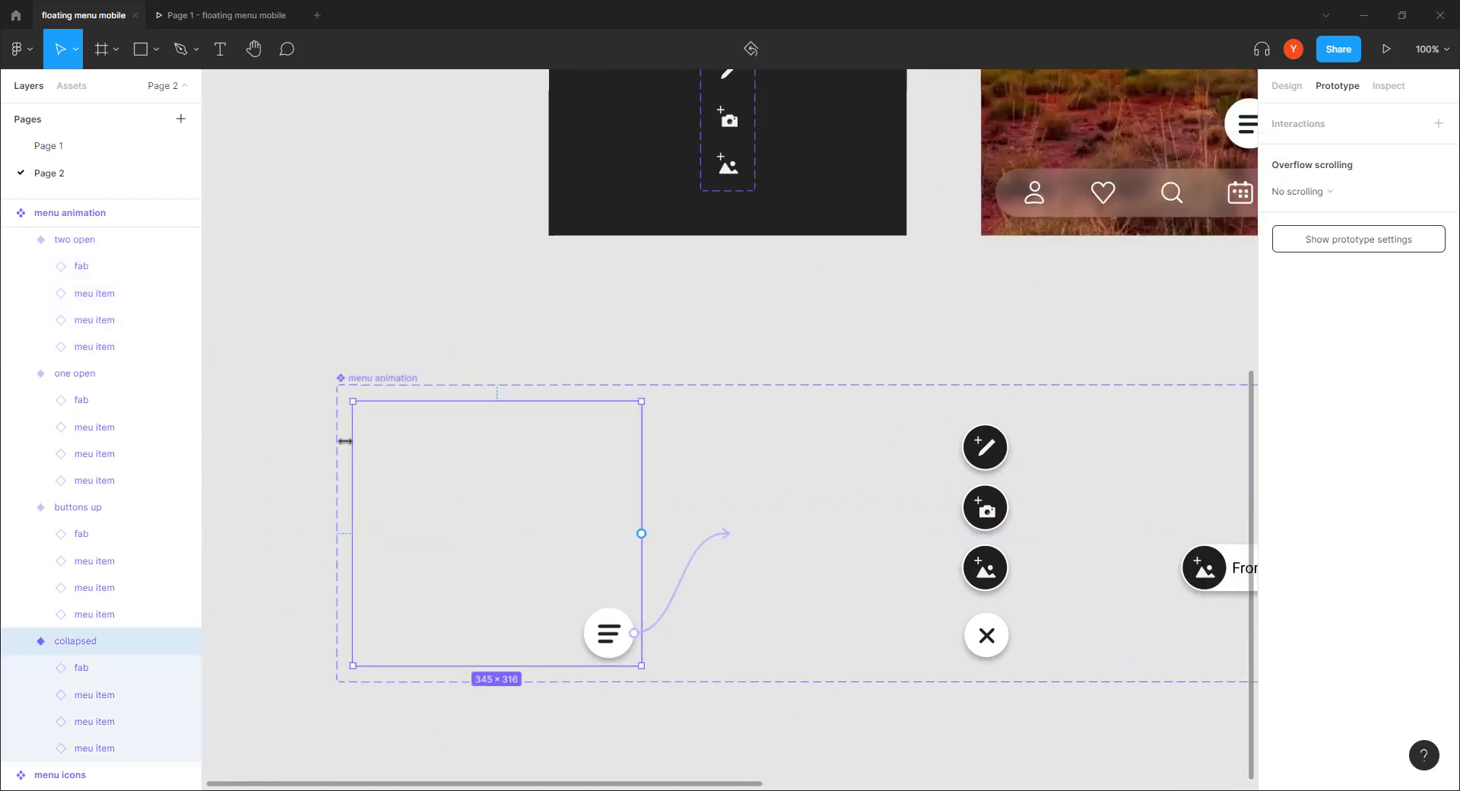
scroll(555, 403, down, 5)
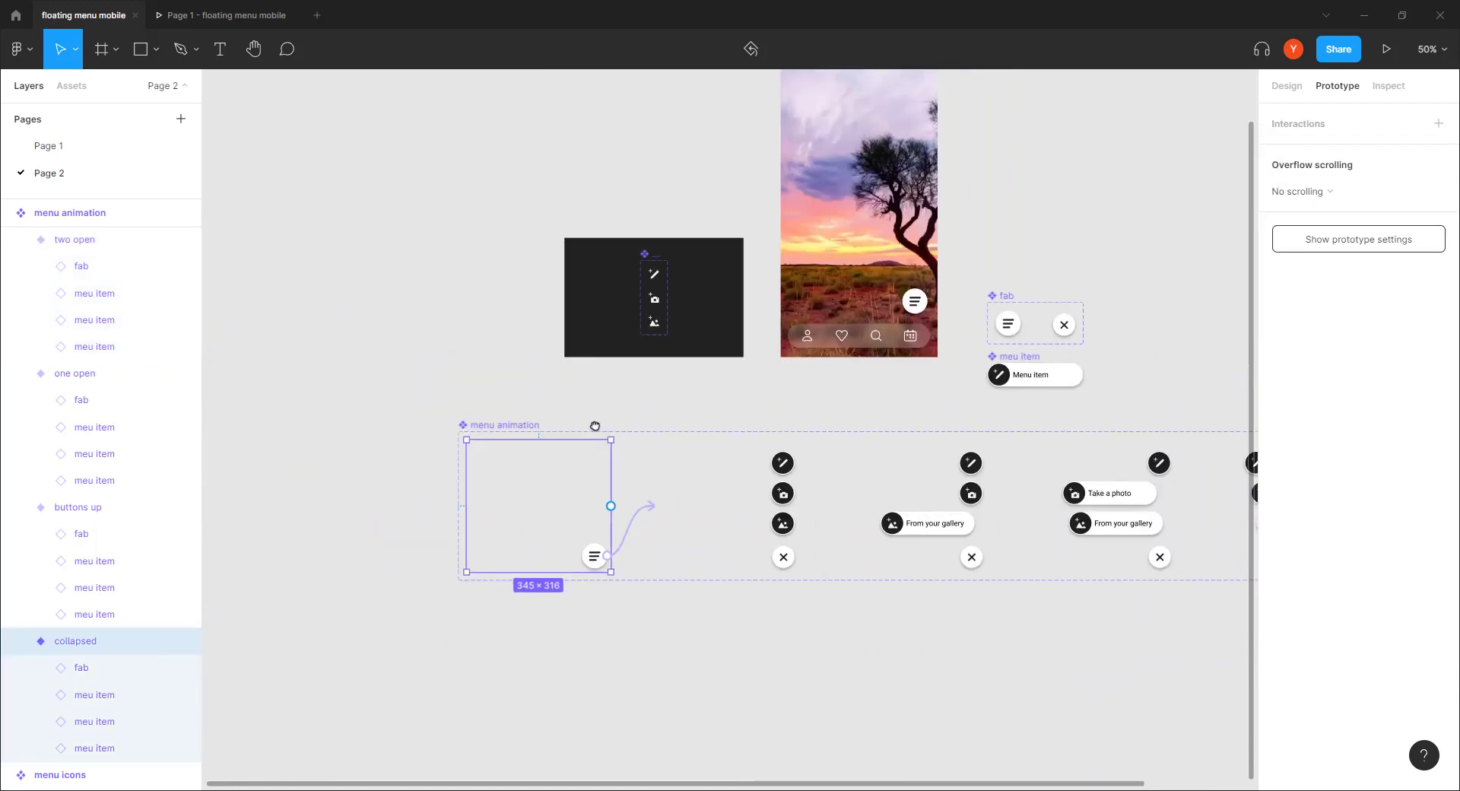
click(683, 368)
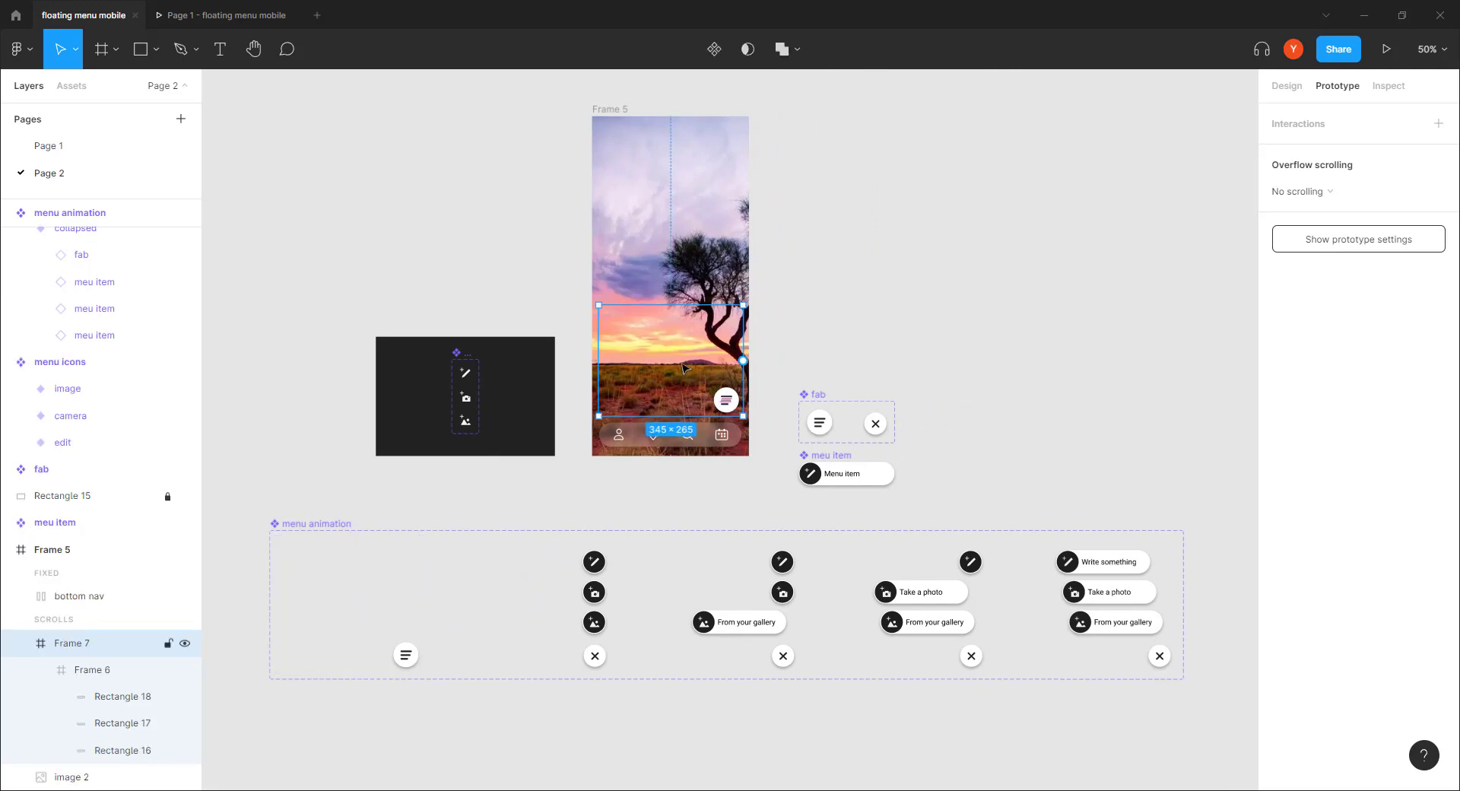
right_click(682, 368)
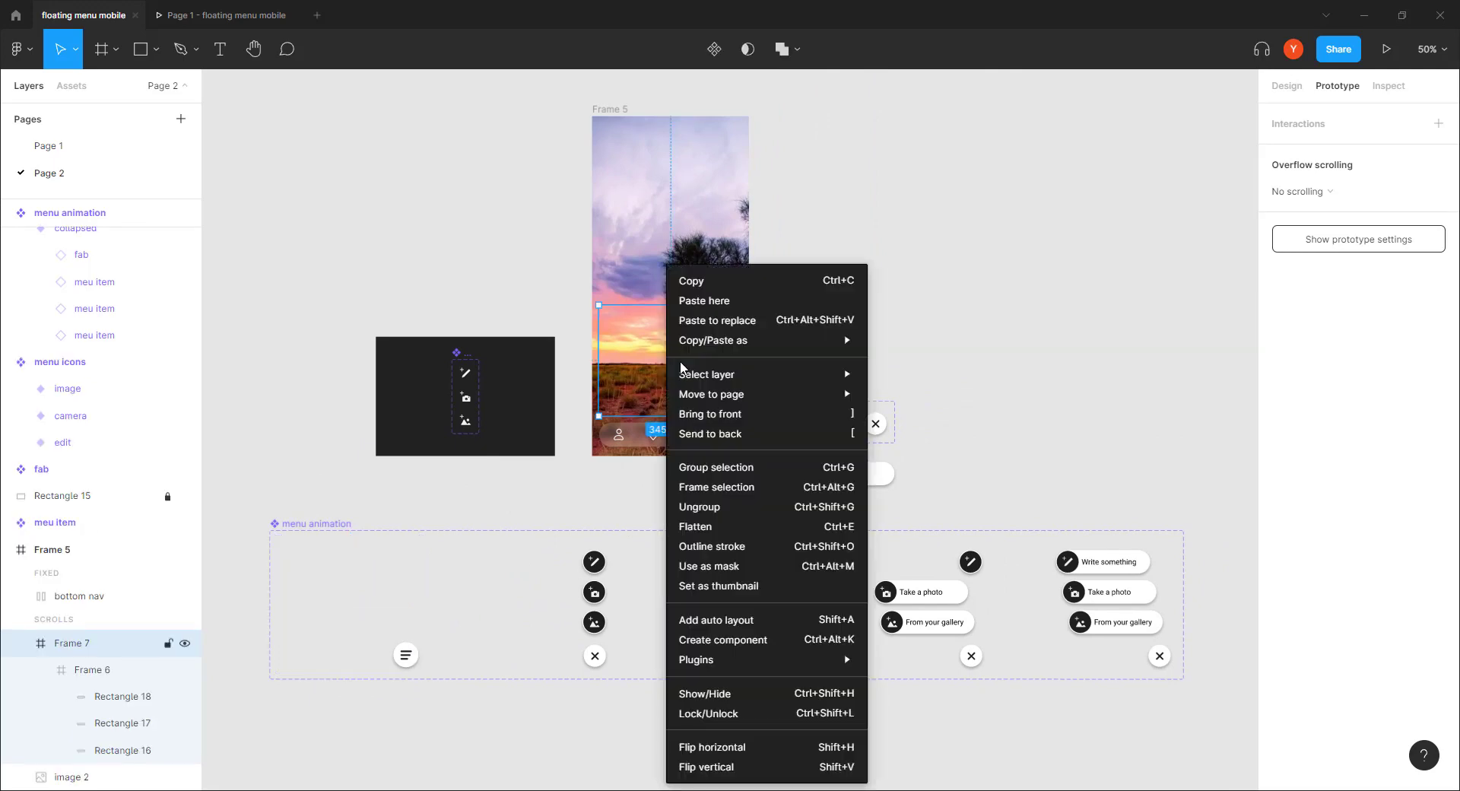
click(717, 320)
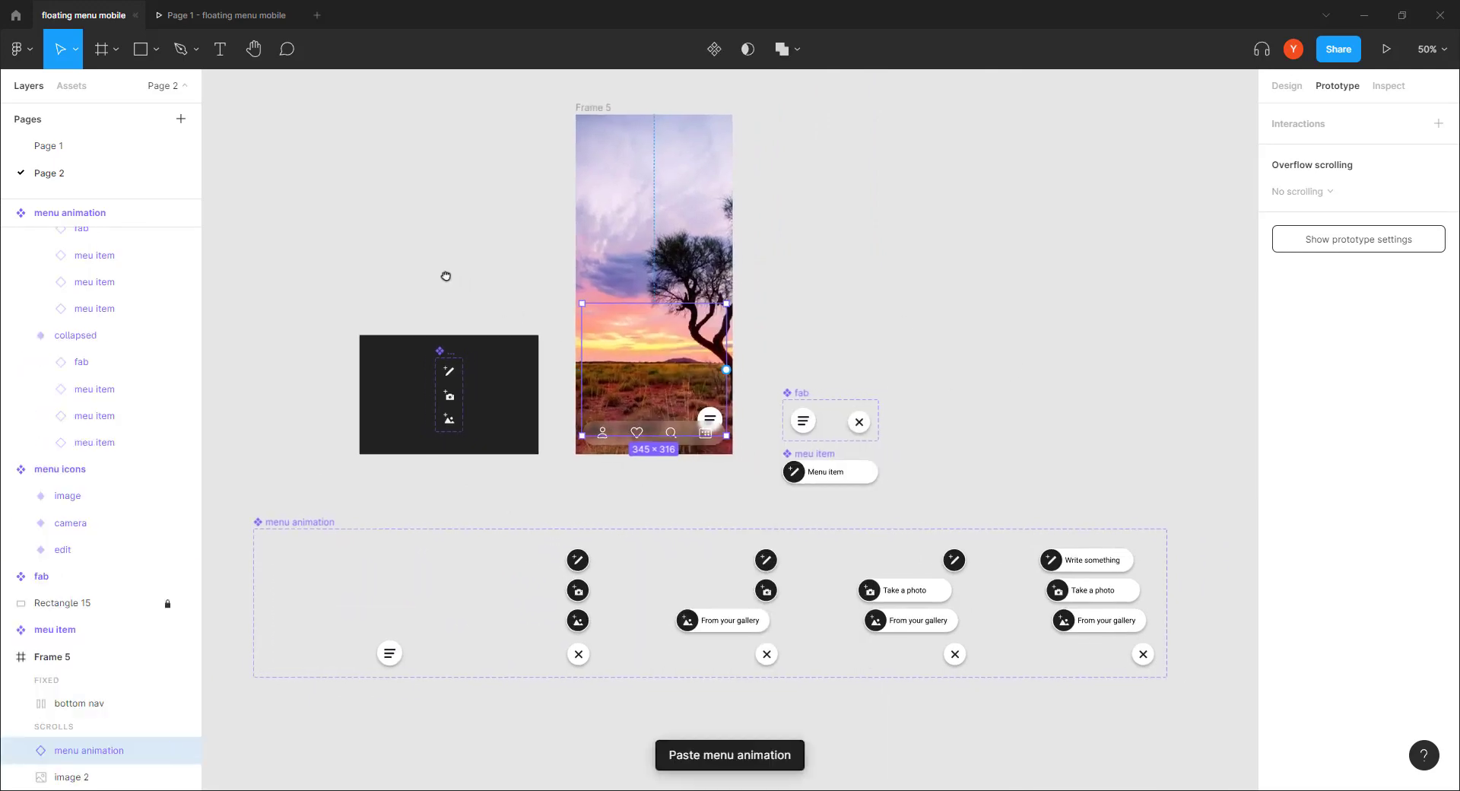
Step: Nudge the menu animation instance up until its button clears the bottom nav, and shift it slightly right
key(shift+0)
key(Up)
key(Up)
key(Up)
key(Up)
key(Up)
key(Up)
key(Up)
key(Up)
key(Up)
key(Up)
key(Up)
key(Up)
key(Up)
key(Up)
key(Up)
key(Up)
key(Up)
key(Up)
key(Up)
key(Up)
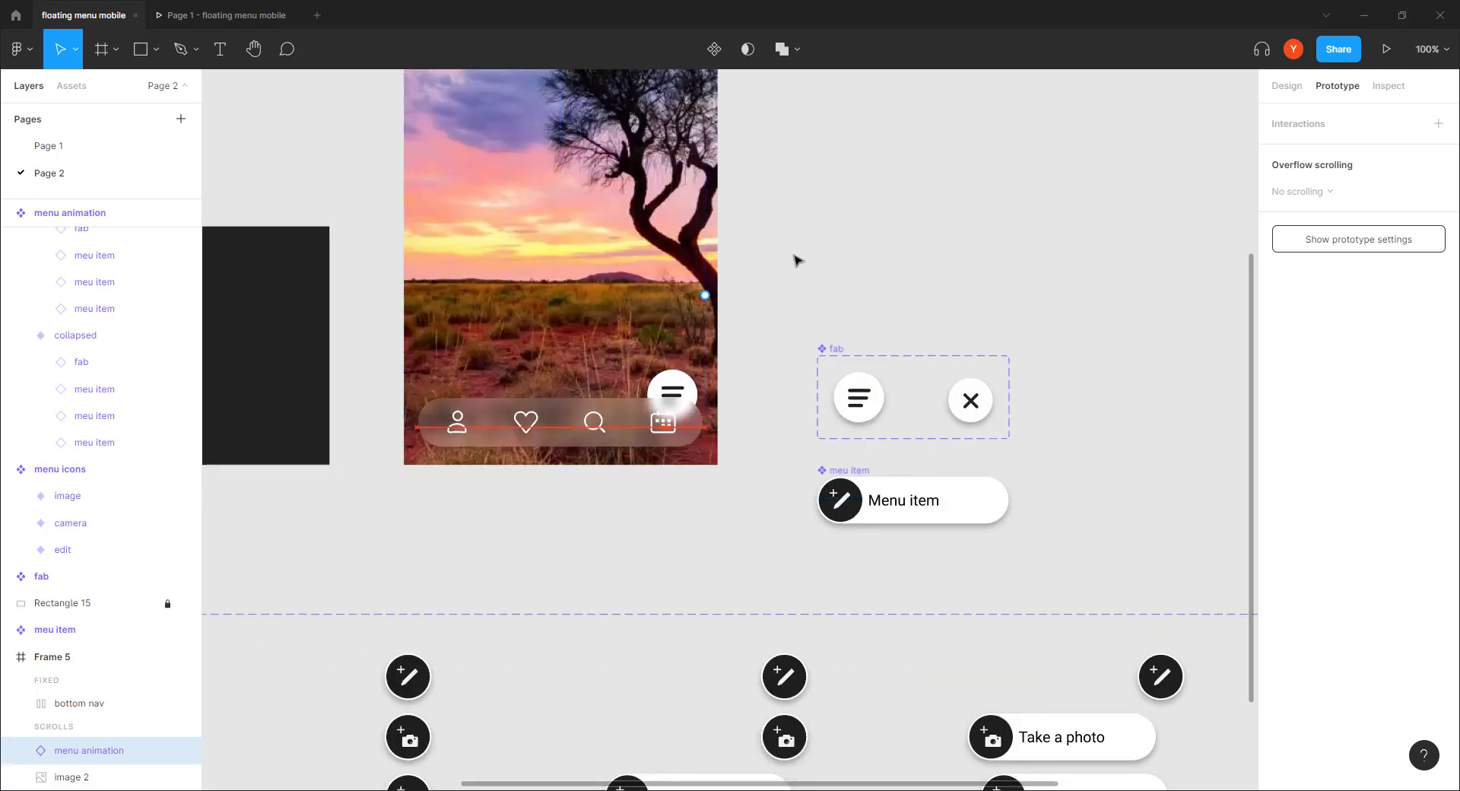
key(Up)
key(Up)
key(Up)
key(Up)
key(Up)
key(Up)
key(Up)
key(Up)
key(Up)
key(Up)
key(Up)
key(Up)
key(Up)
key(Up)
key(Up)
key(Up)
key(Up)
key(Up)
key(Up)
key(Up)
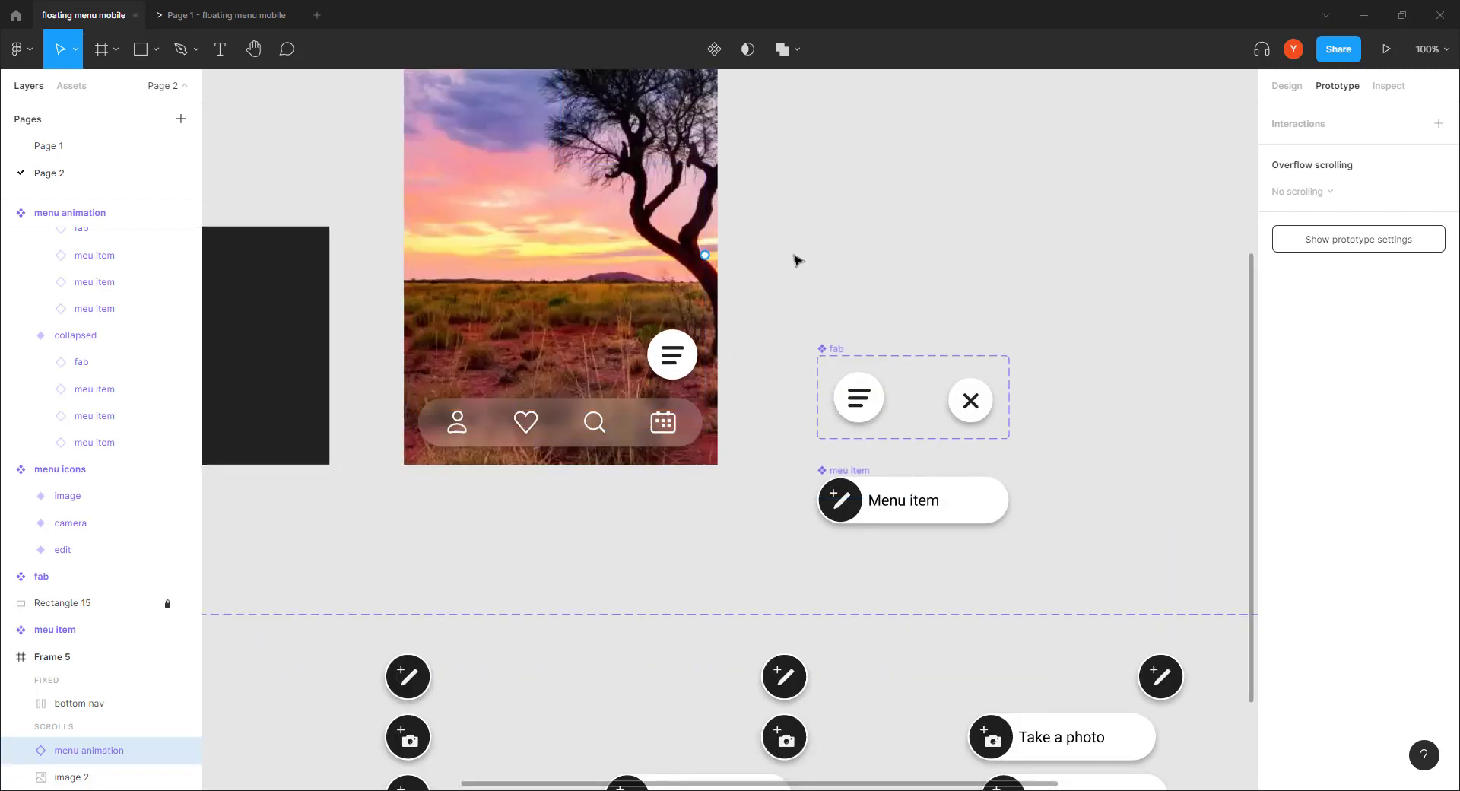
key(Right)
key(Right)
key(Right)
key(Right)
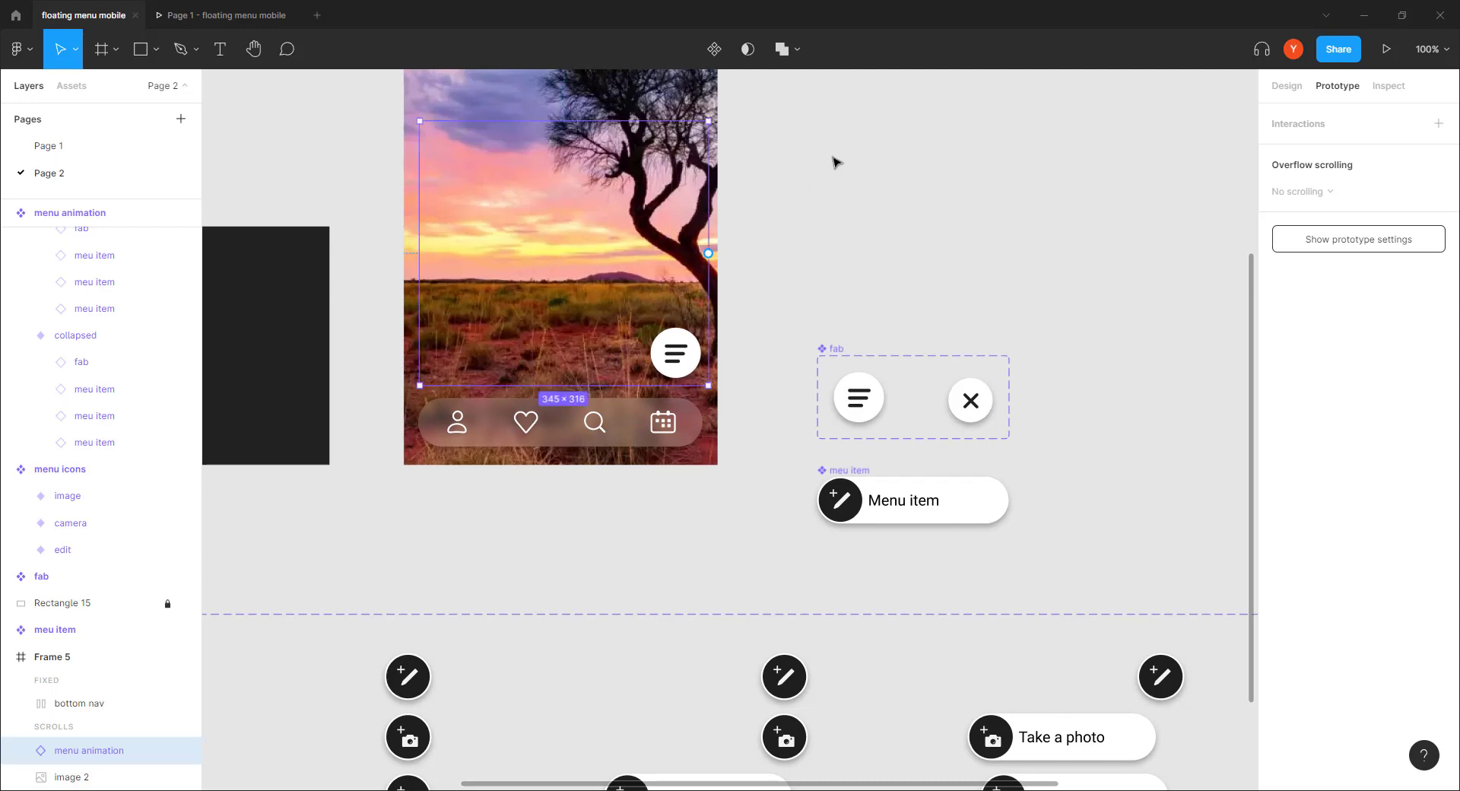
Step: Run Frame 5 as a prototype, open the floating menu to check its animation, and return to the design file
drag(834, 159, 916, 407)
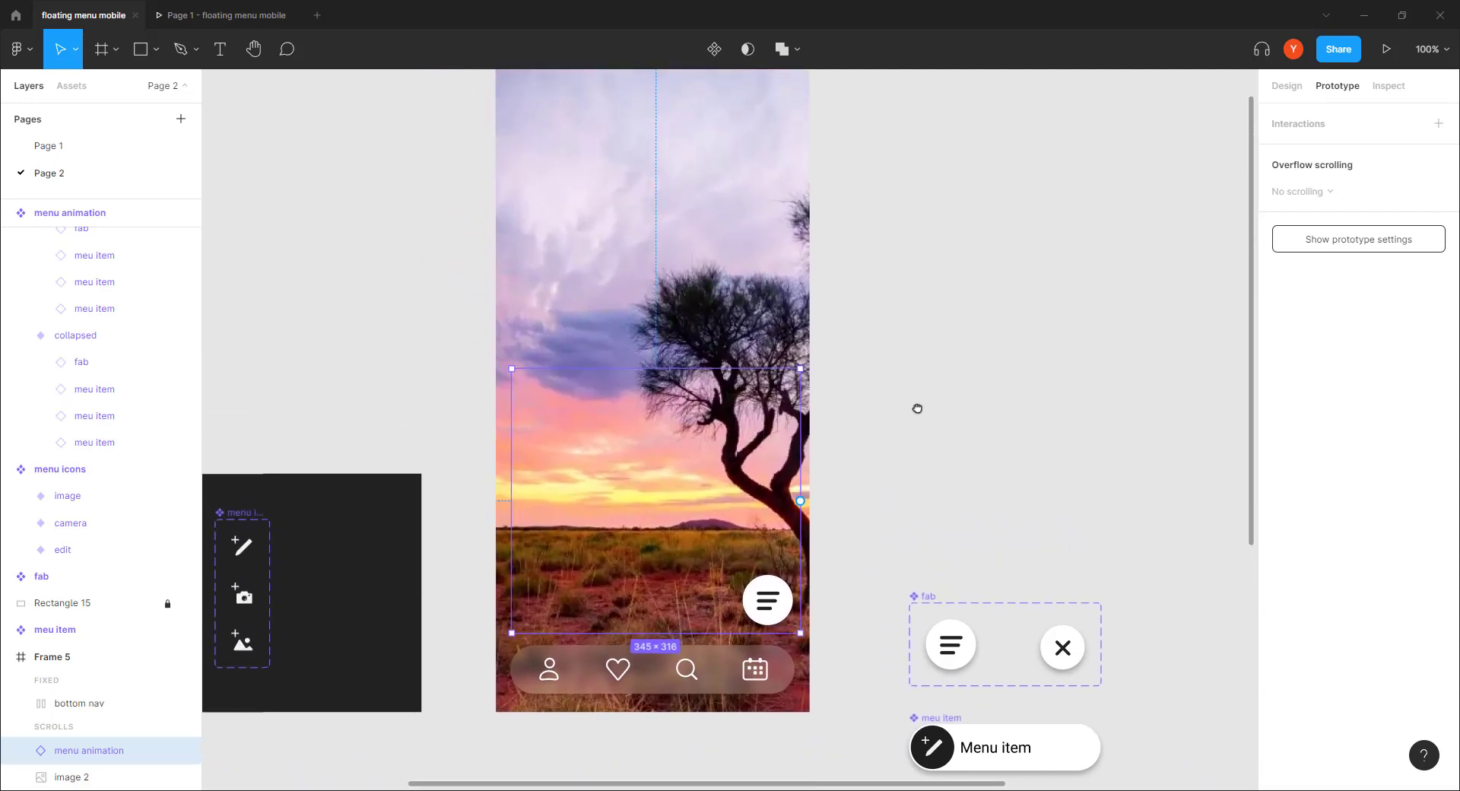
drag(906, 265, 918, 446)
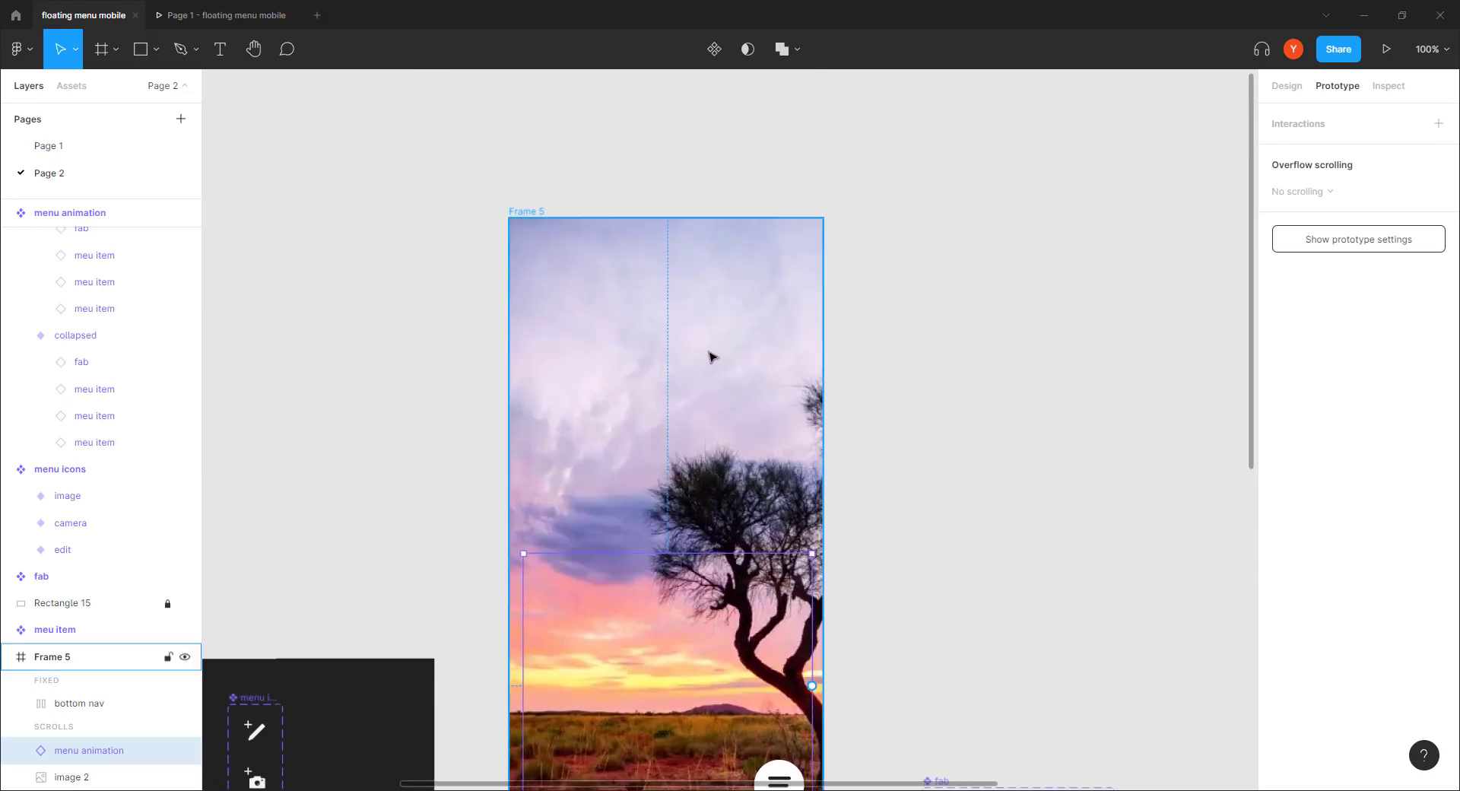
drag(427, 323, 456, 280)
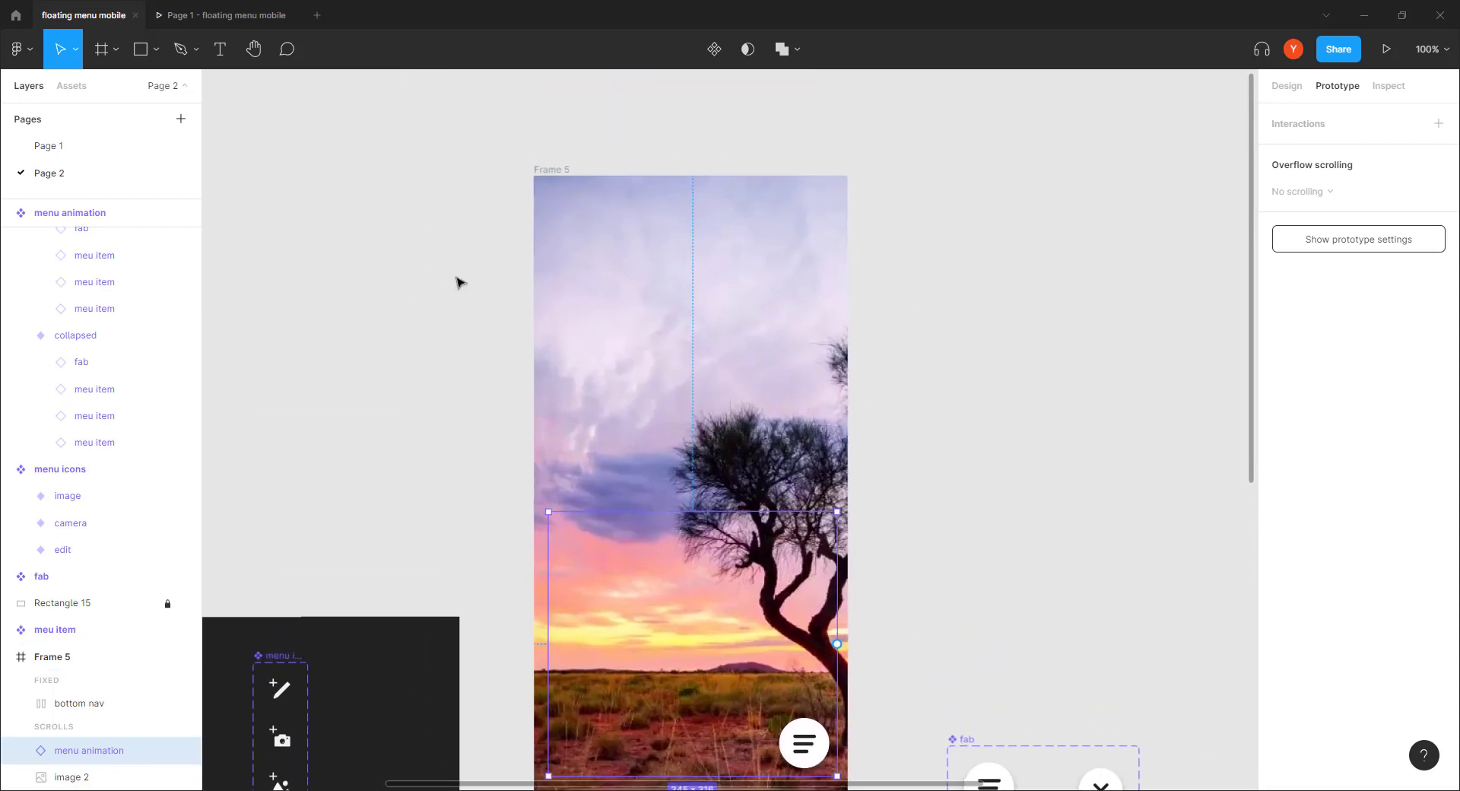
click(583, 177)
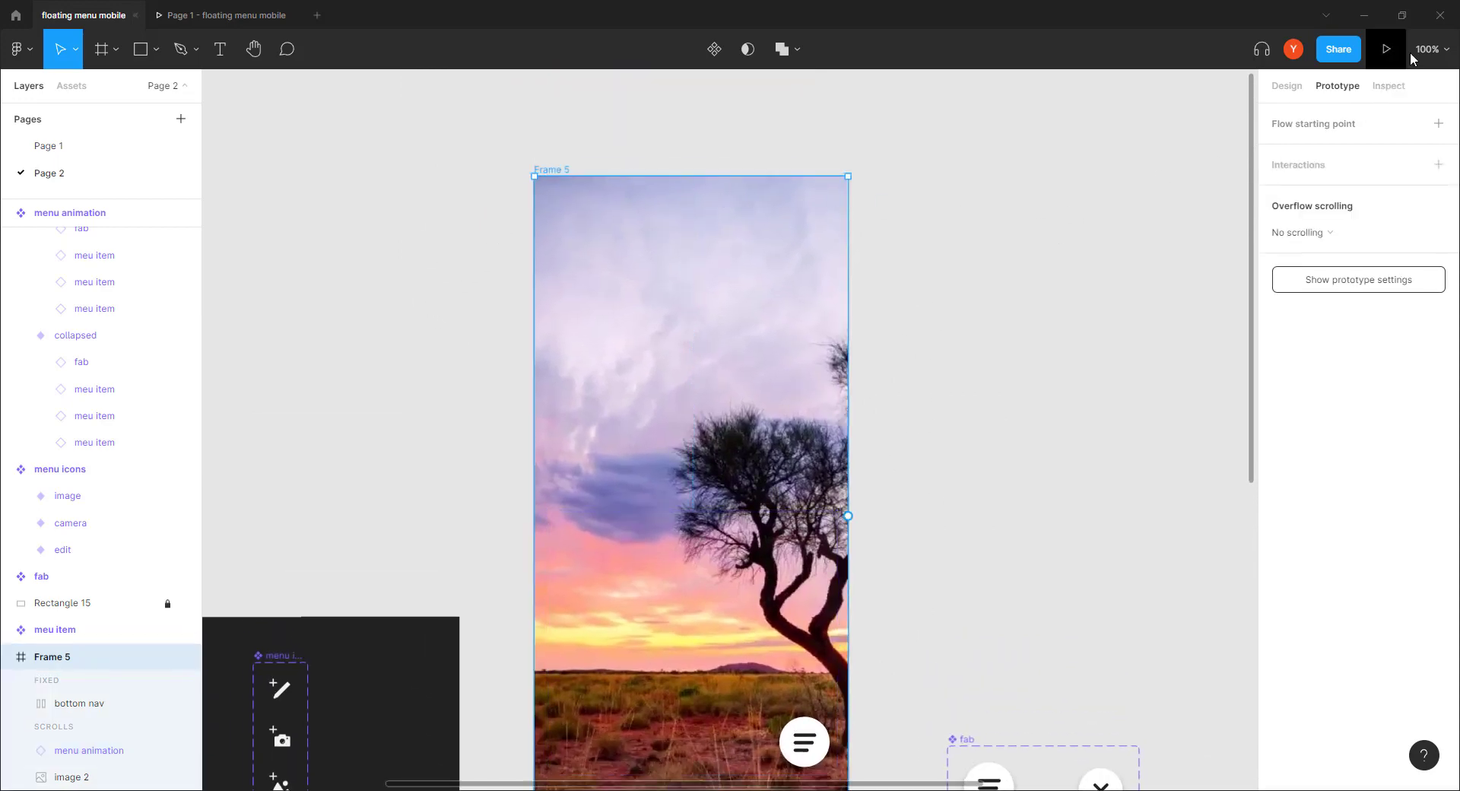
click(1386, 49)
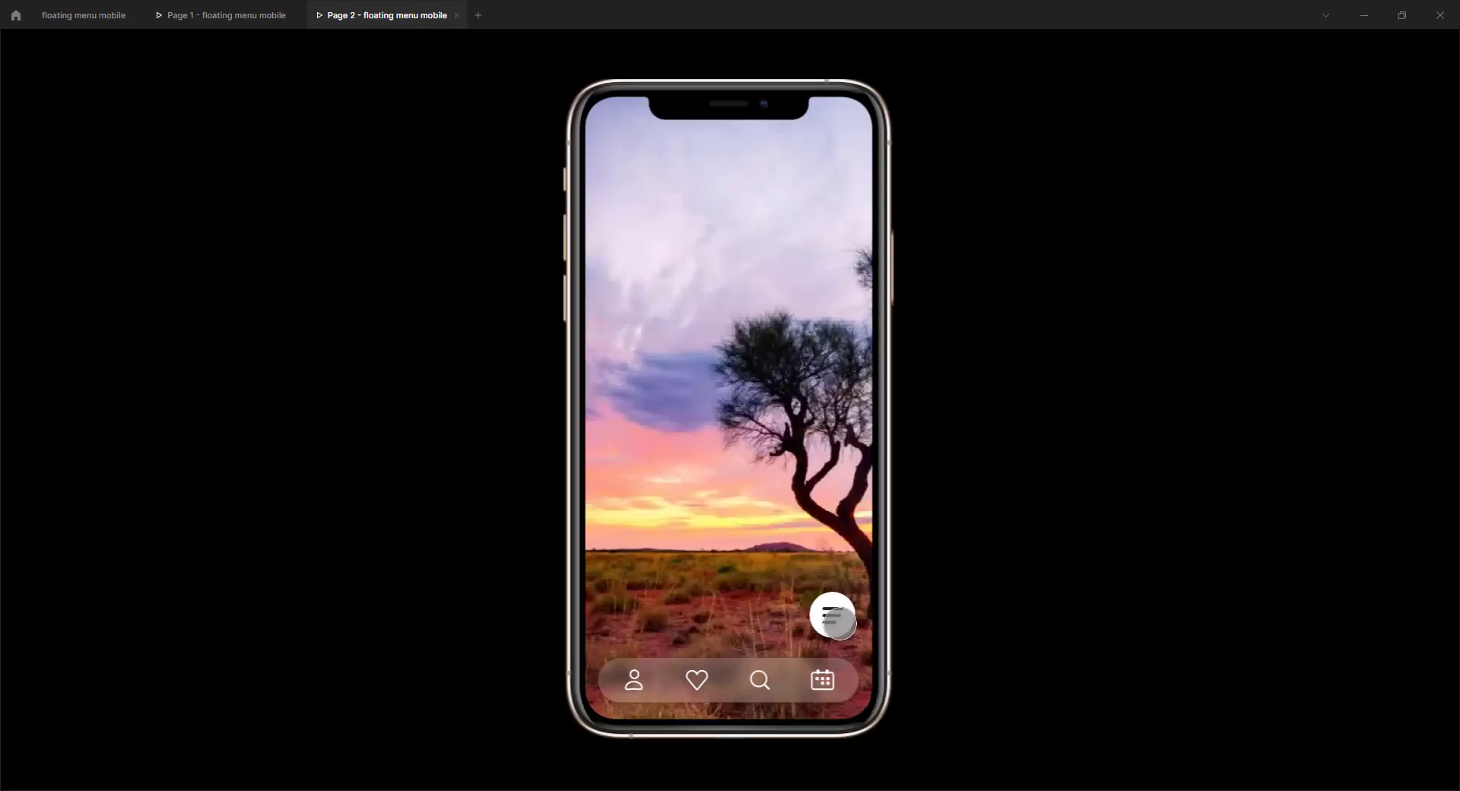
click(833, 614)
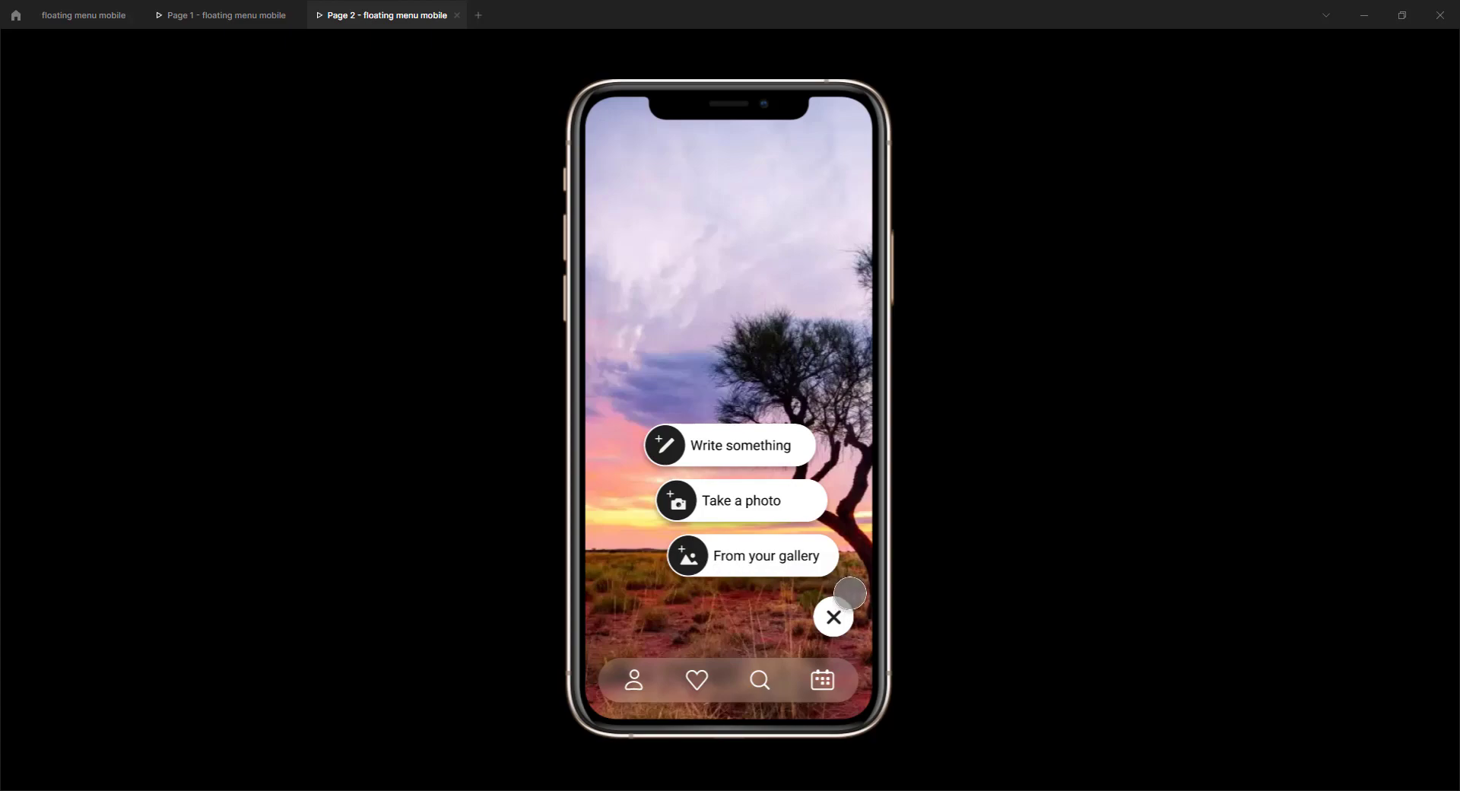
click(91, 15)
Step: Try connecting the three open variant's close button to the buttons up variant on tap, and remove the connection
scroll(1034, 635, down, 7)
scroll(1033, 635, right, 5)
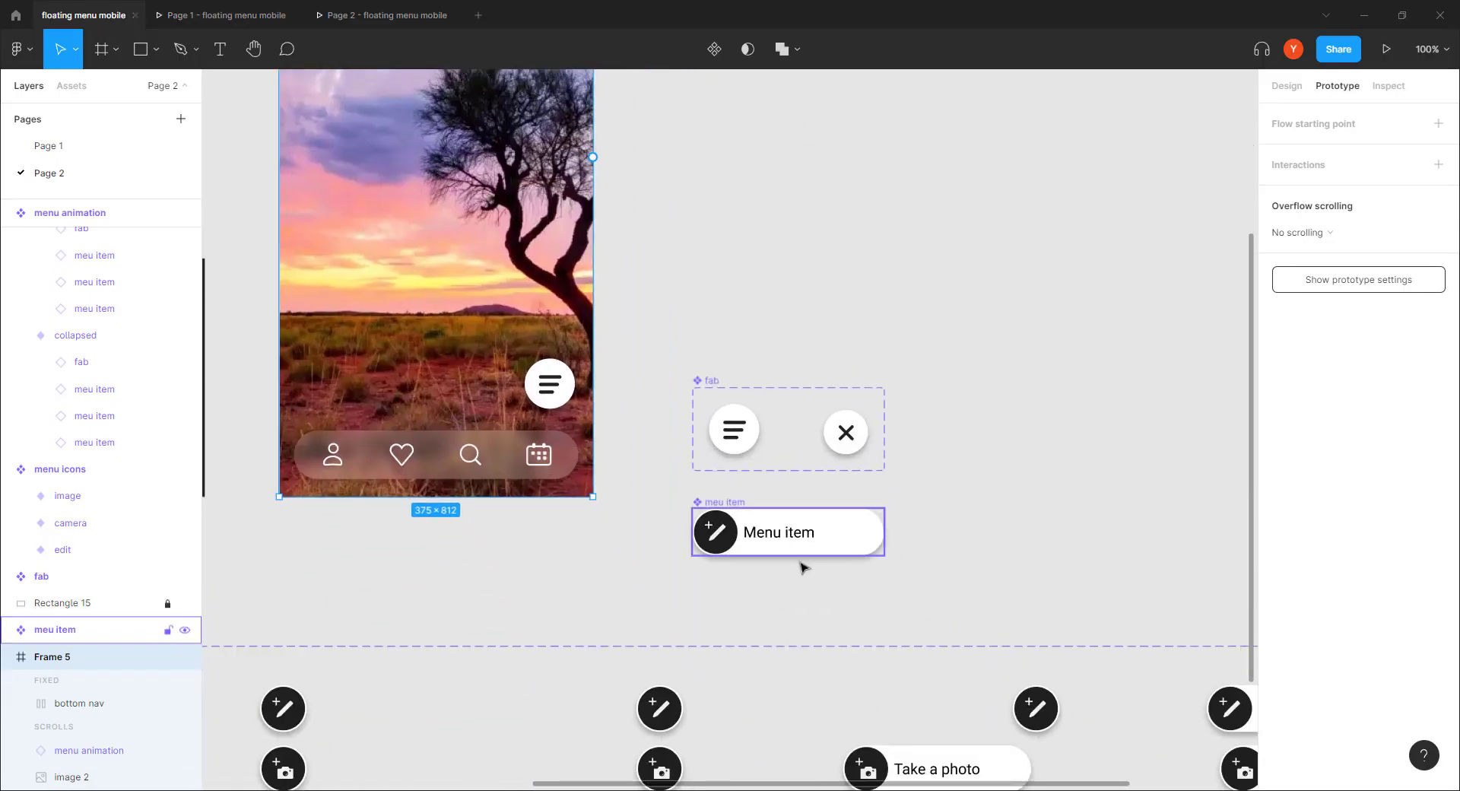
scroll(851, 563, down, 3)
scroll(851, 564, right, 6)
click(931, 495)
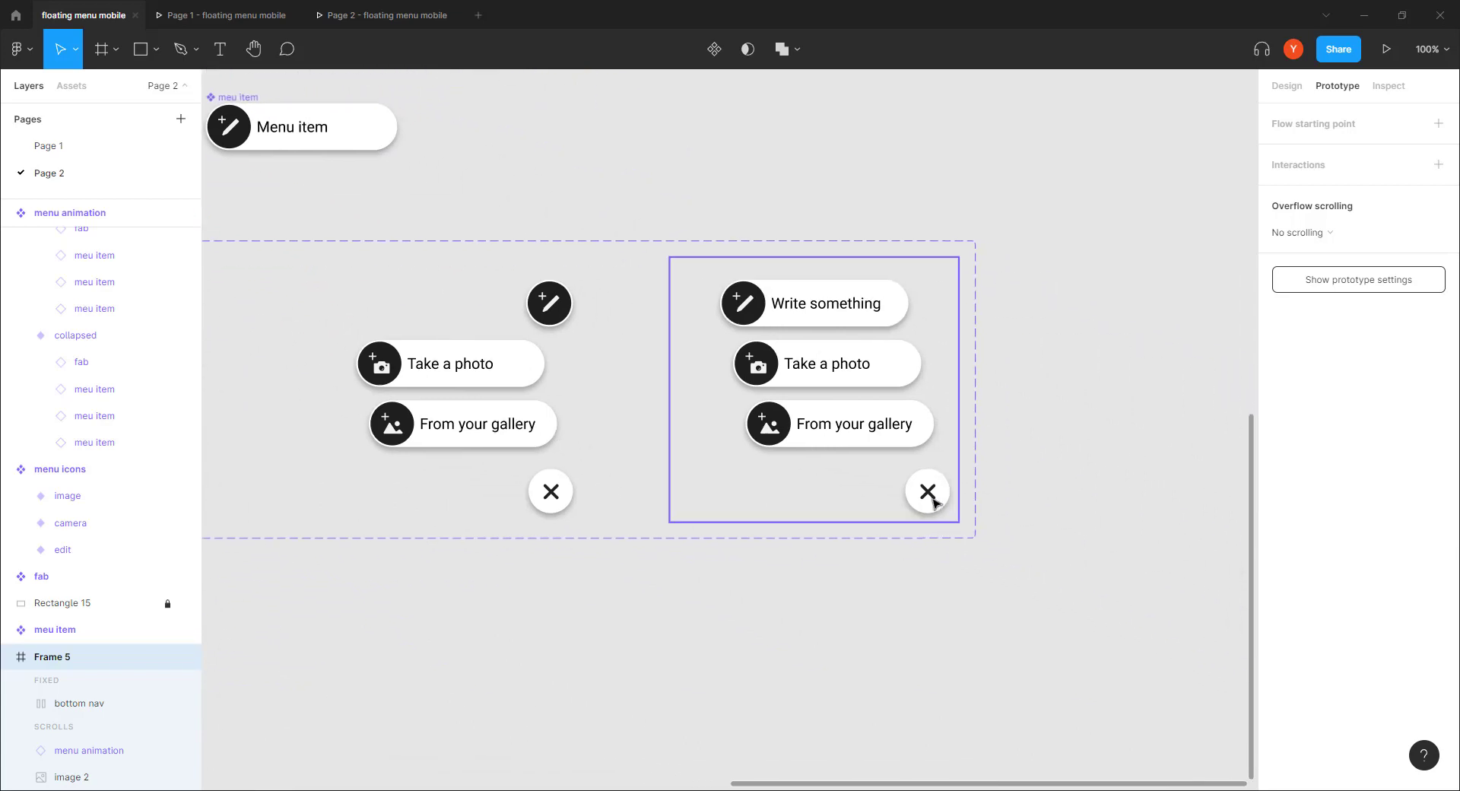
click(927, 493)
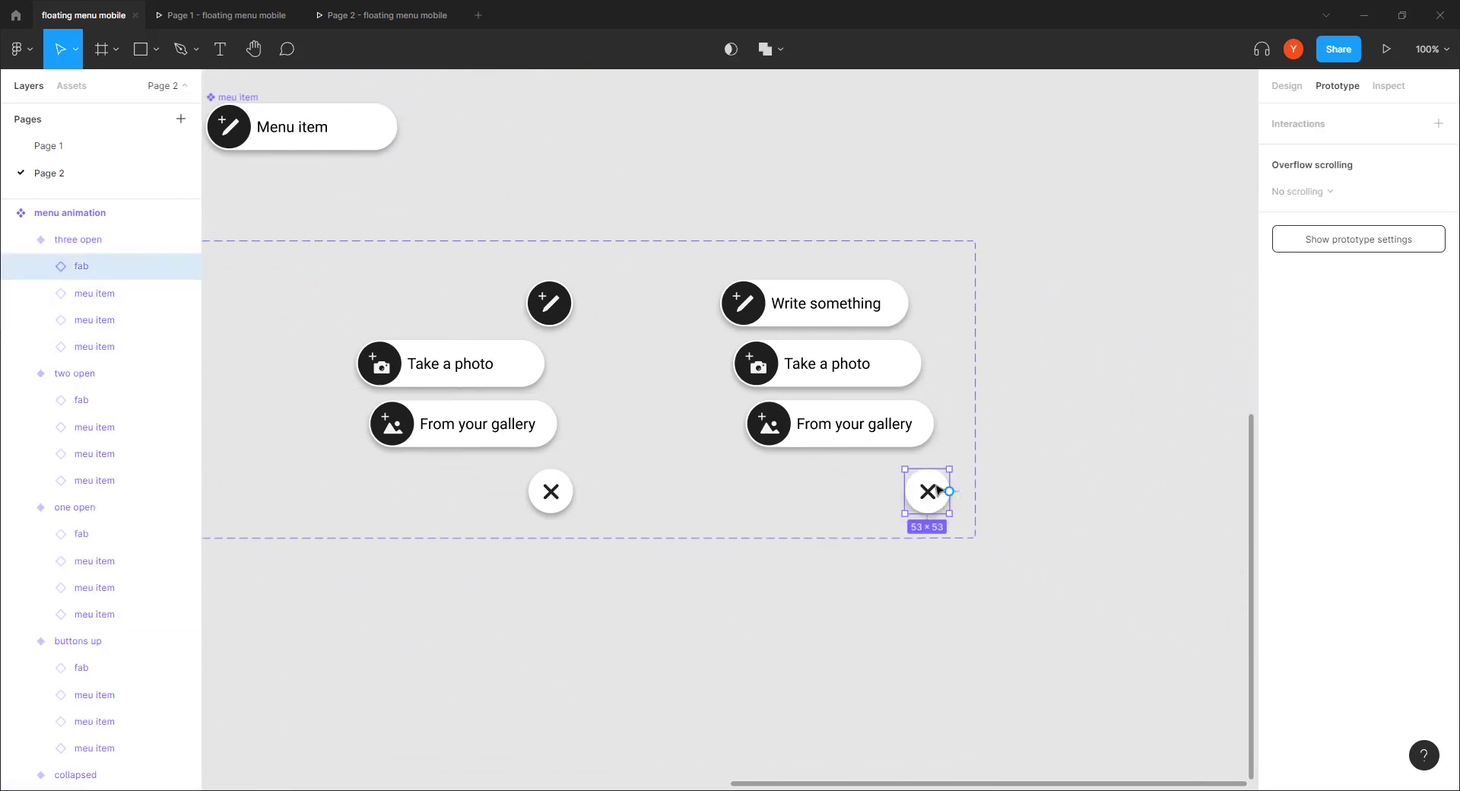
key(ctrl+minus)
drag(629, 575, 968, 504)
drag(1177, 394, 582, 320)
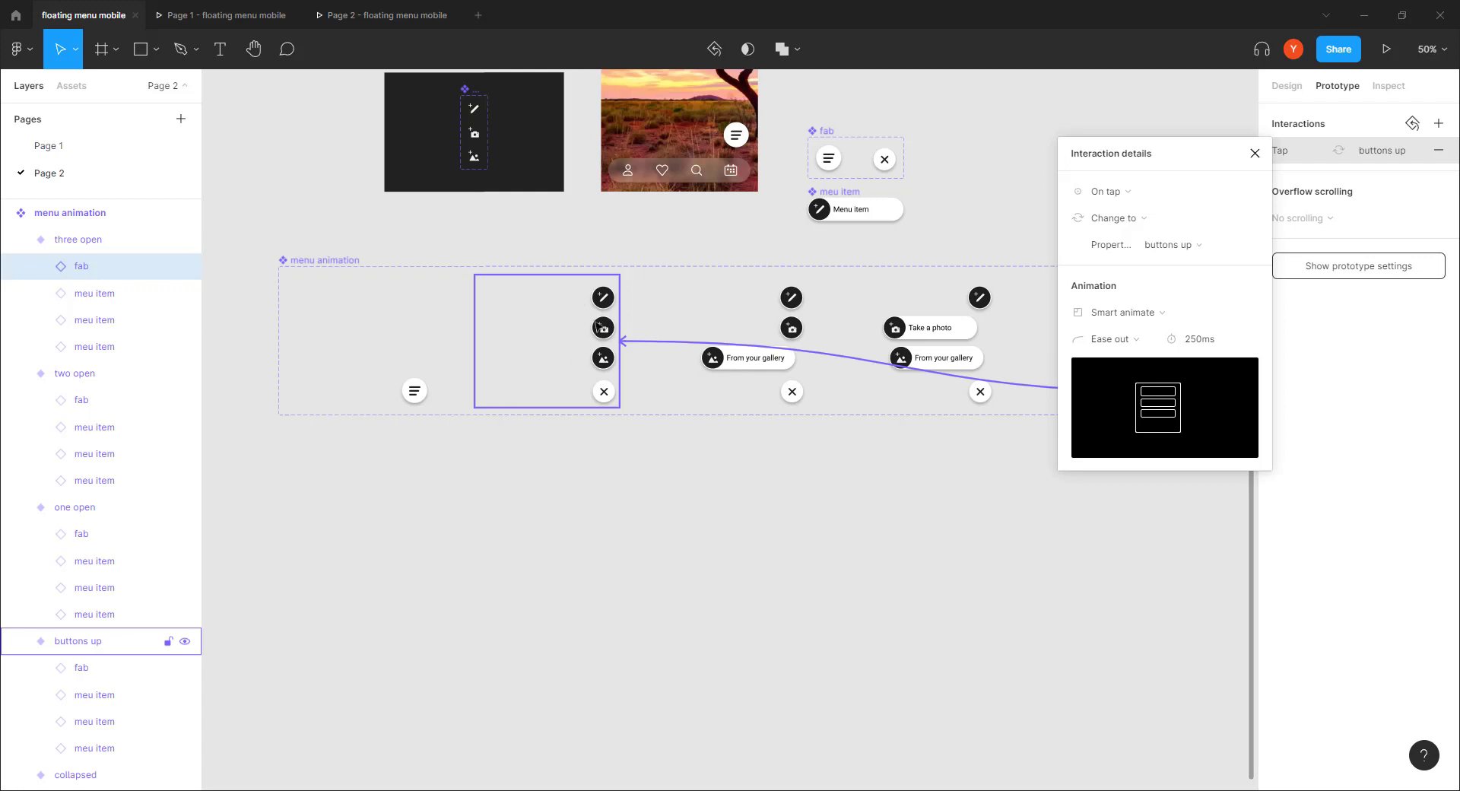
drag(1199, 157, 1346, 224)
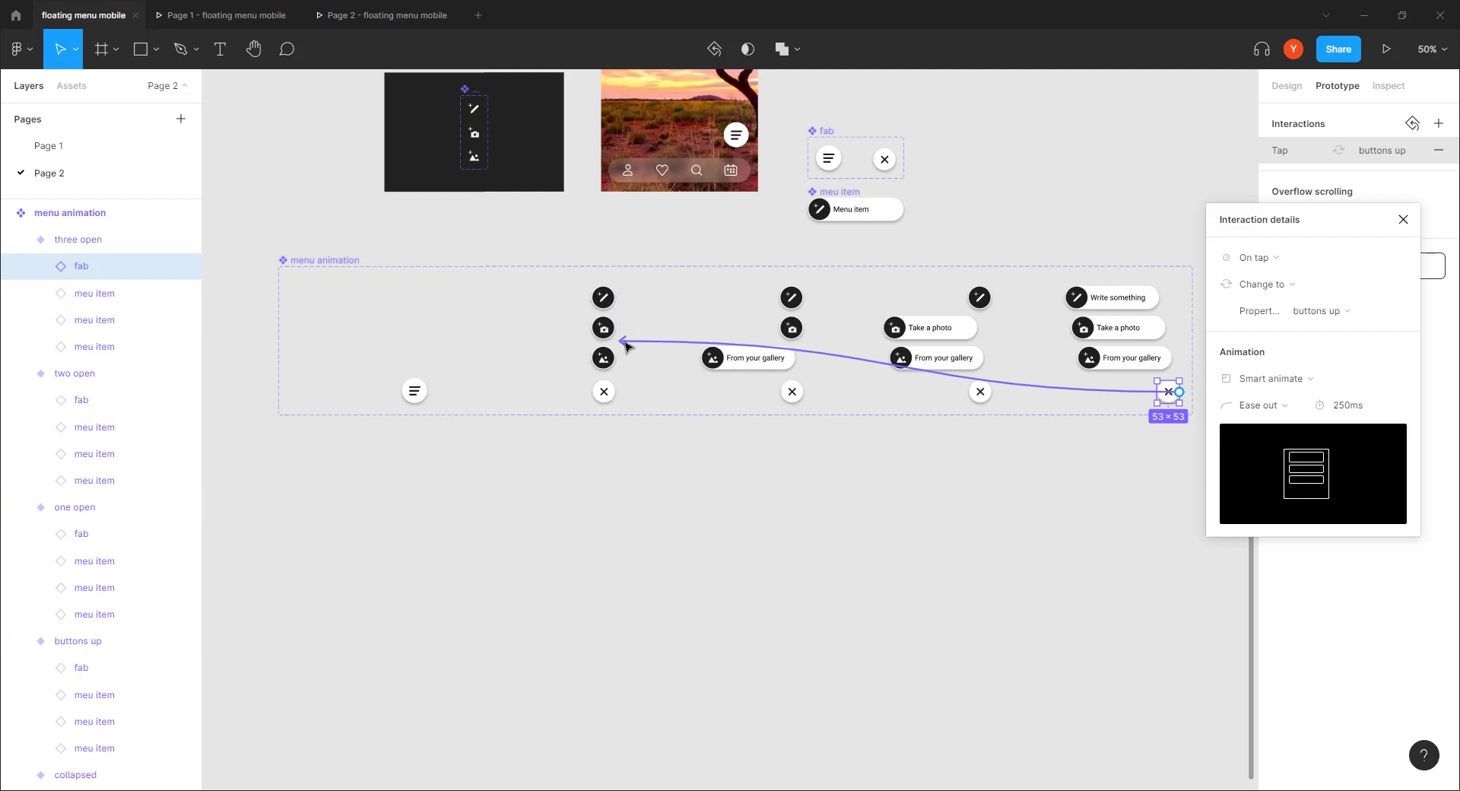
drag(627, 346, 1144, 500)
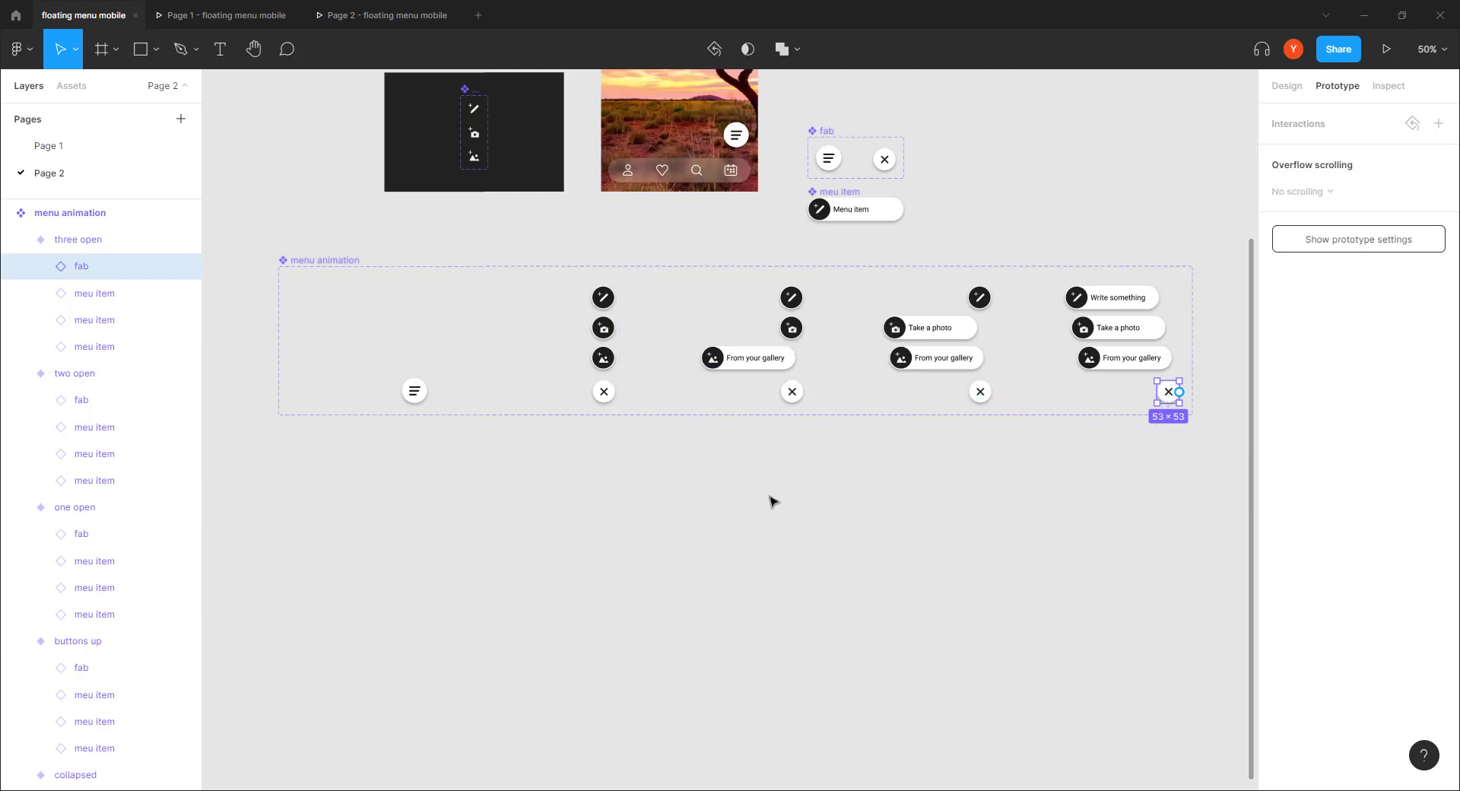
Step: Extend the menu animation component set downward and duplicate the buttons up variant into the space below the original
click(315, 263)
drag(573, 416, 597, 643)
click(597, 386)
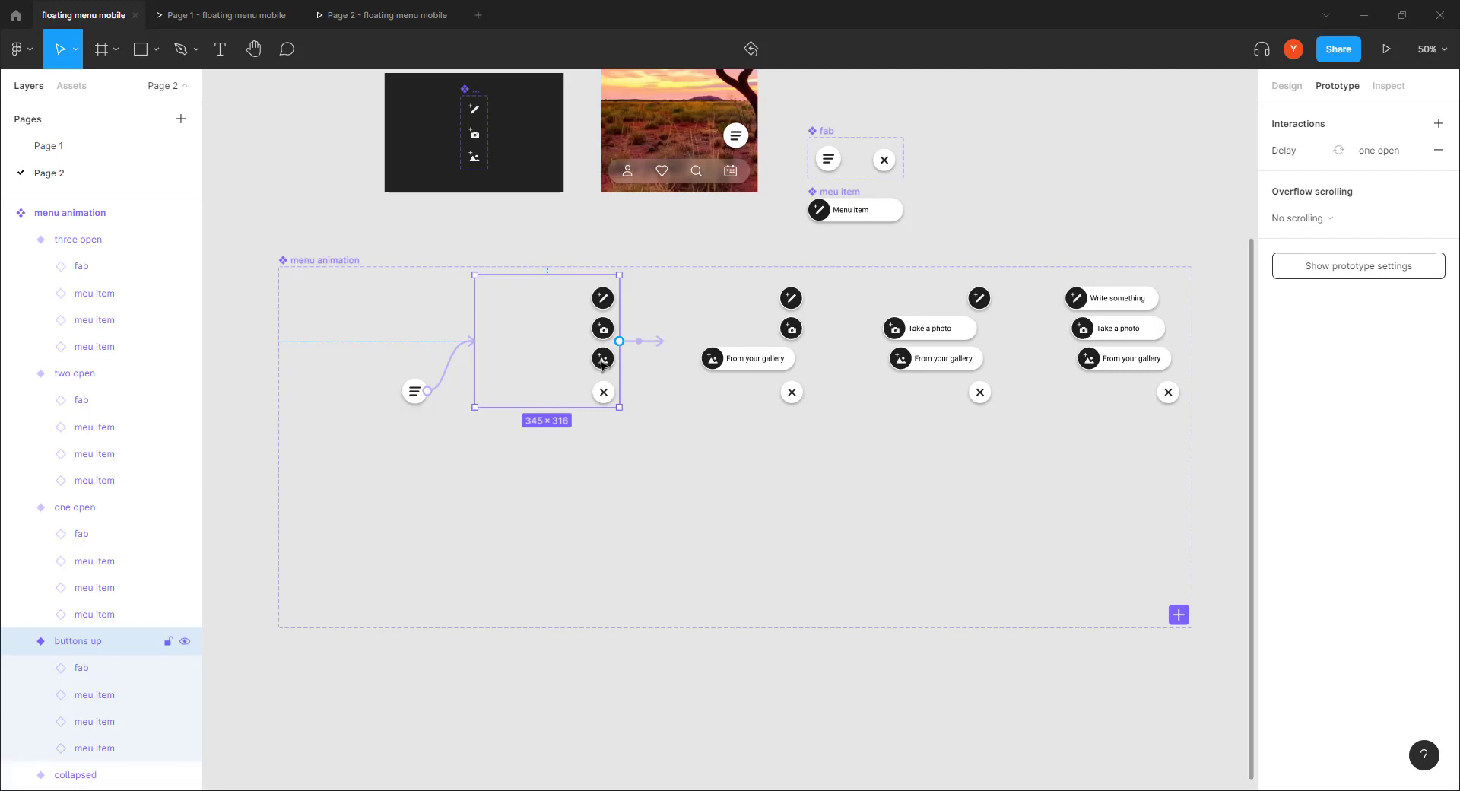
drag(601, 363, 606, 529)
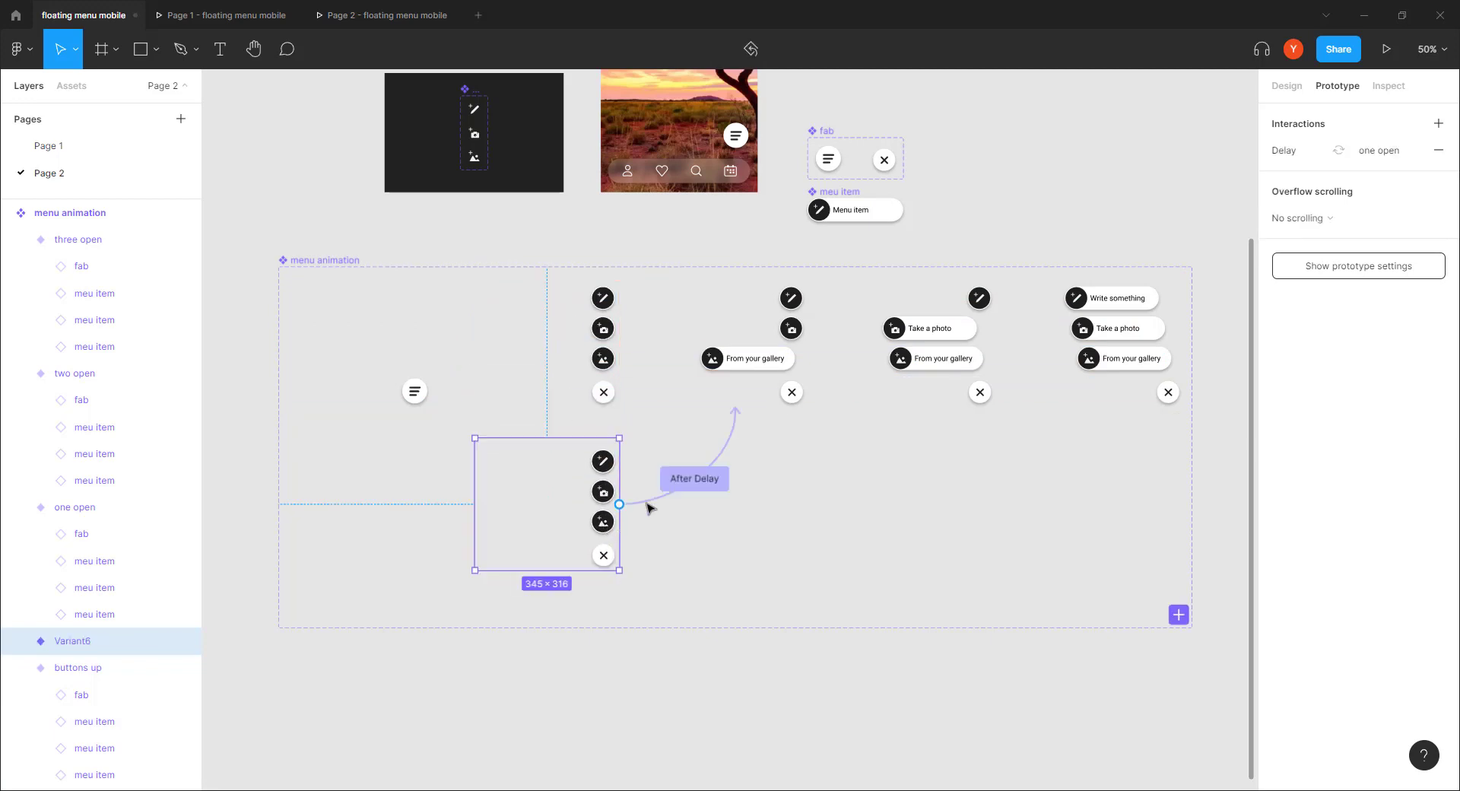
Step: Redirect the duplicated variant's After delay interaction to the collapsed variant and rename the duplicate way back
drag(734, 411, 418, 408)
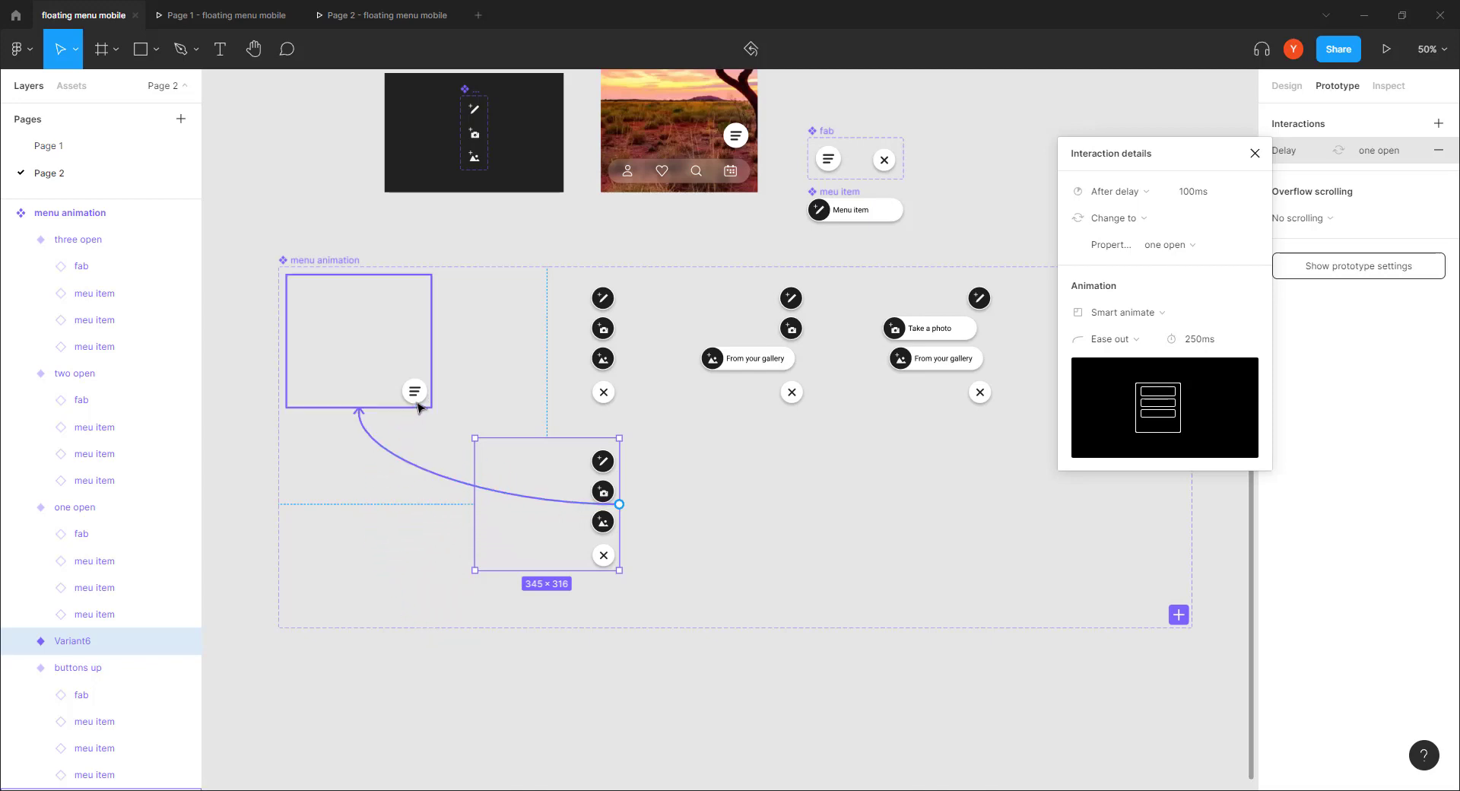
drag(418, 409, 419, 410)
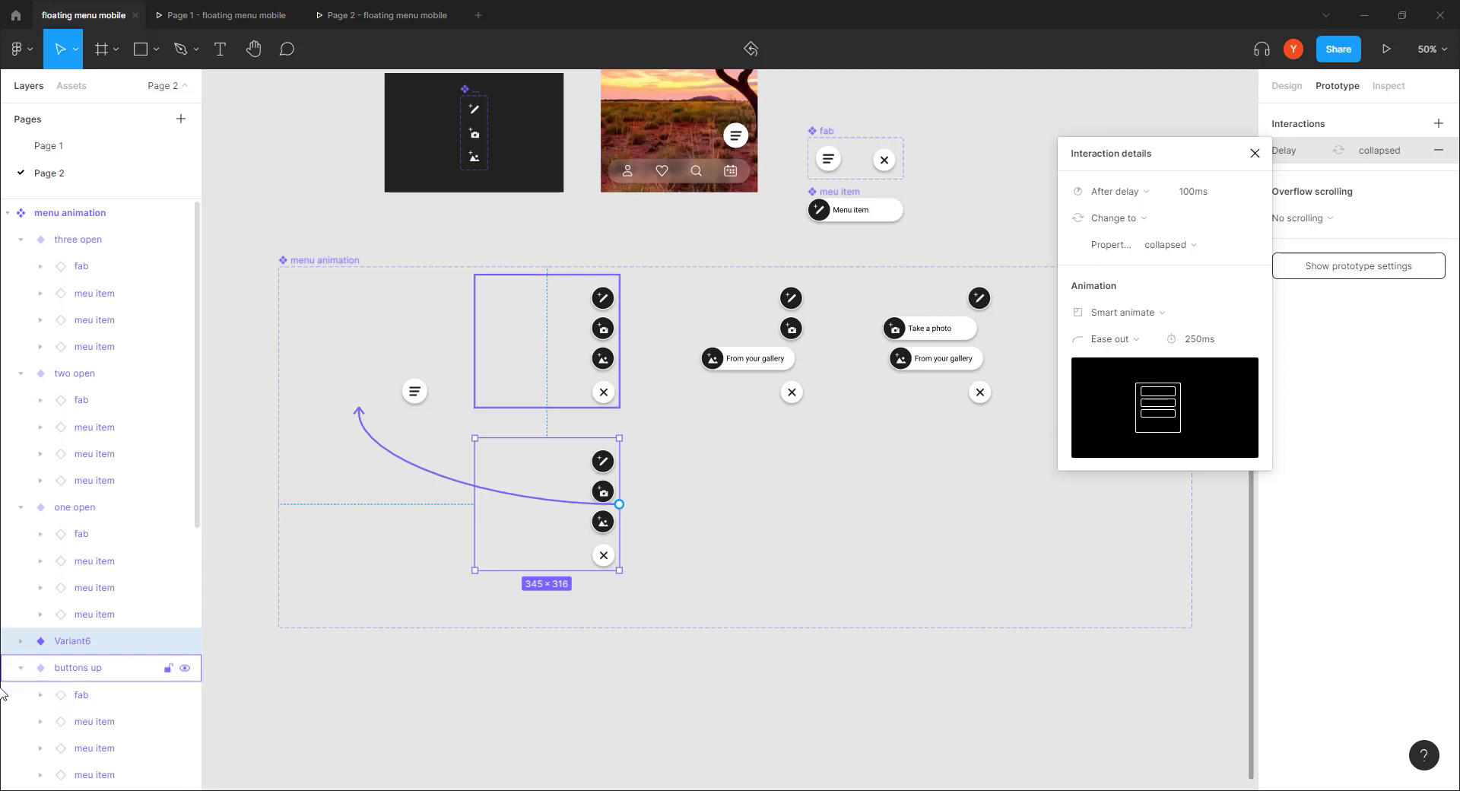
click(1286, 85)
click(1384, 373)
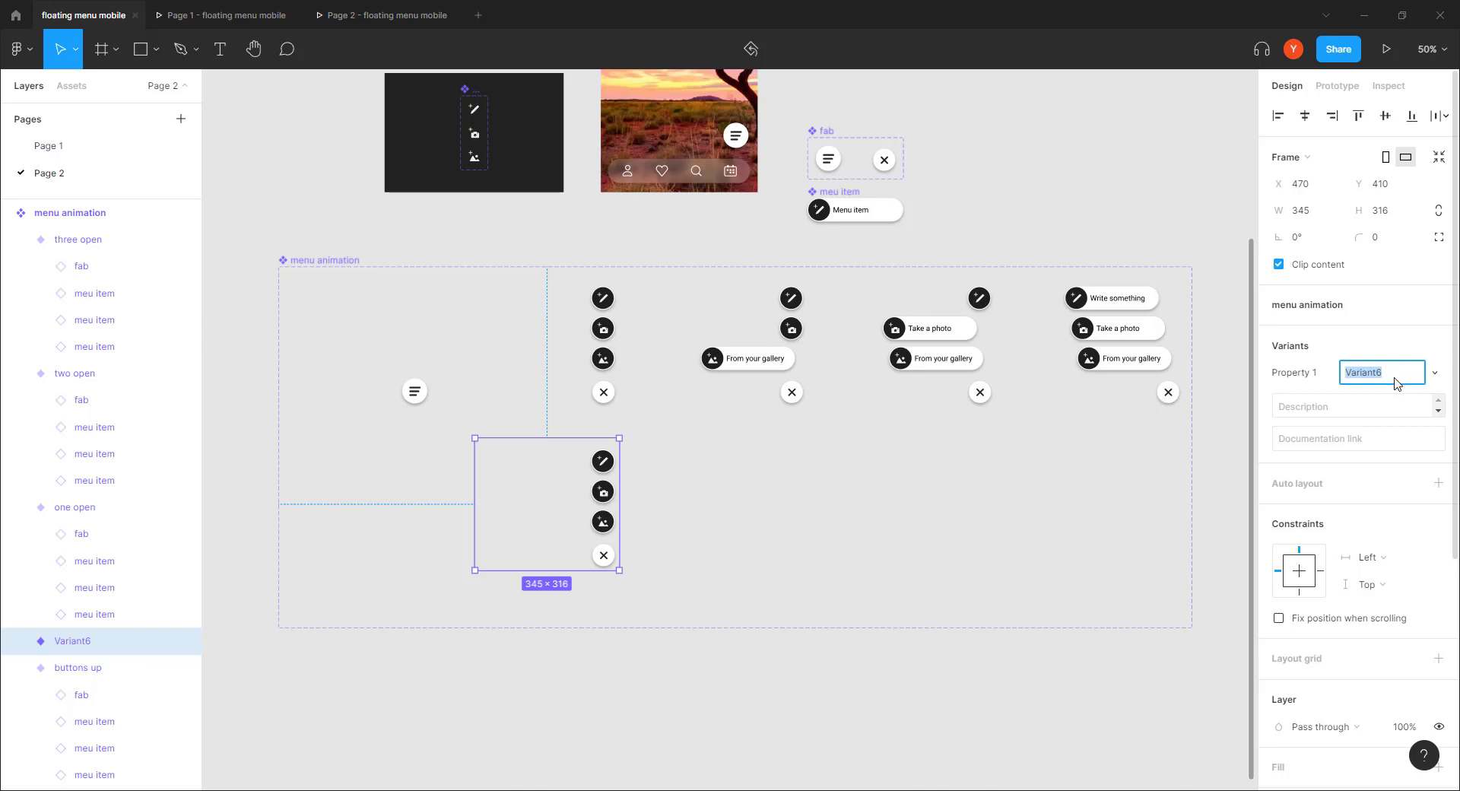
text(way back)
key(Return)
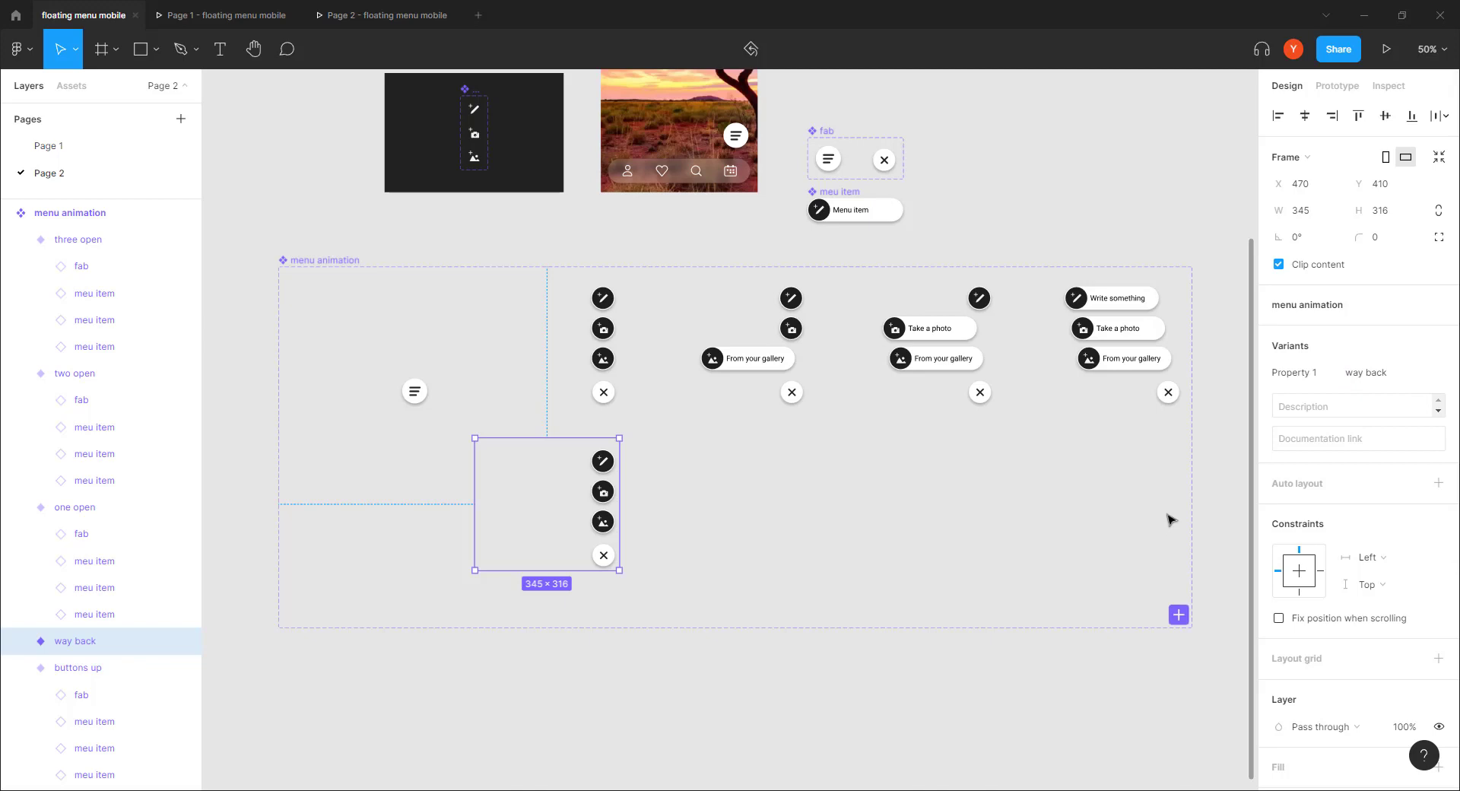
Step: Connect the three open variant's close button to the way back variant on tap, with a 300 ms Smart animate
double_click(1168, 393)
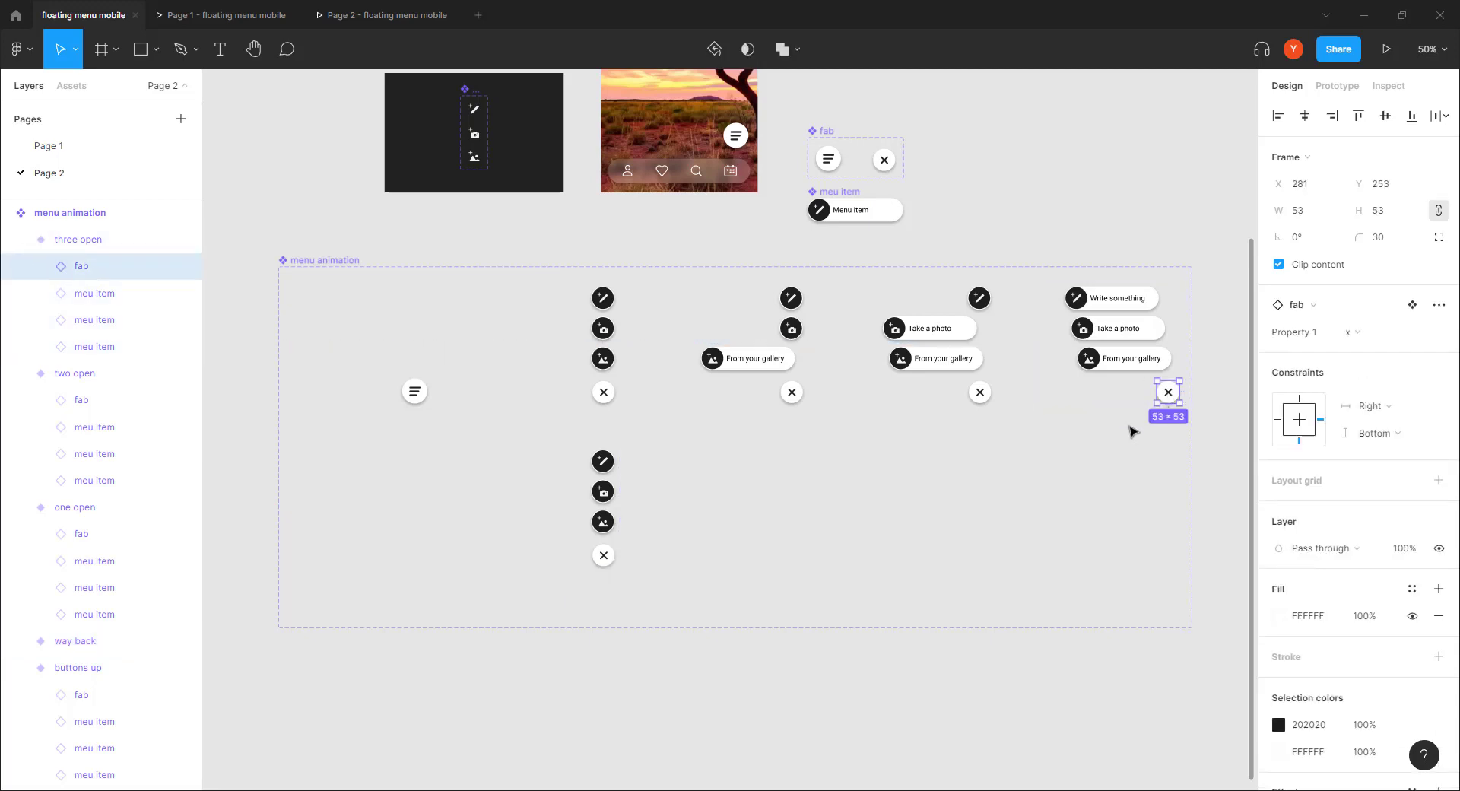
click(1335, 88)
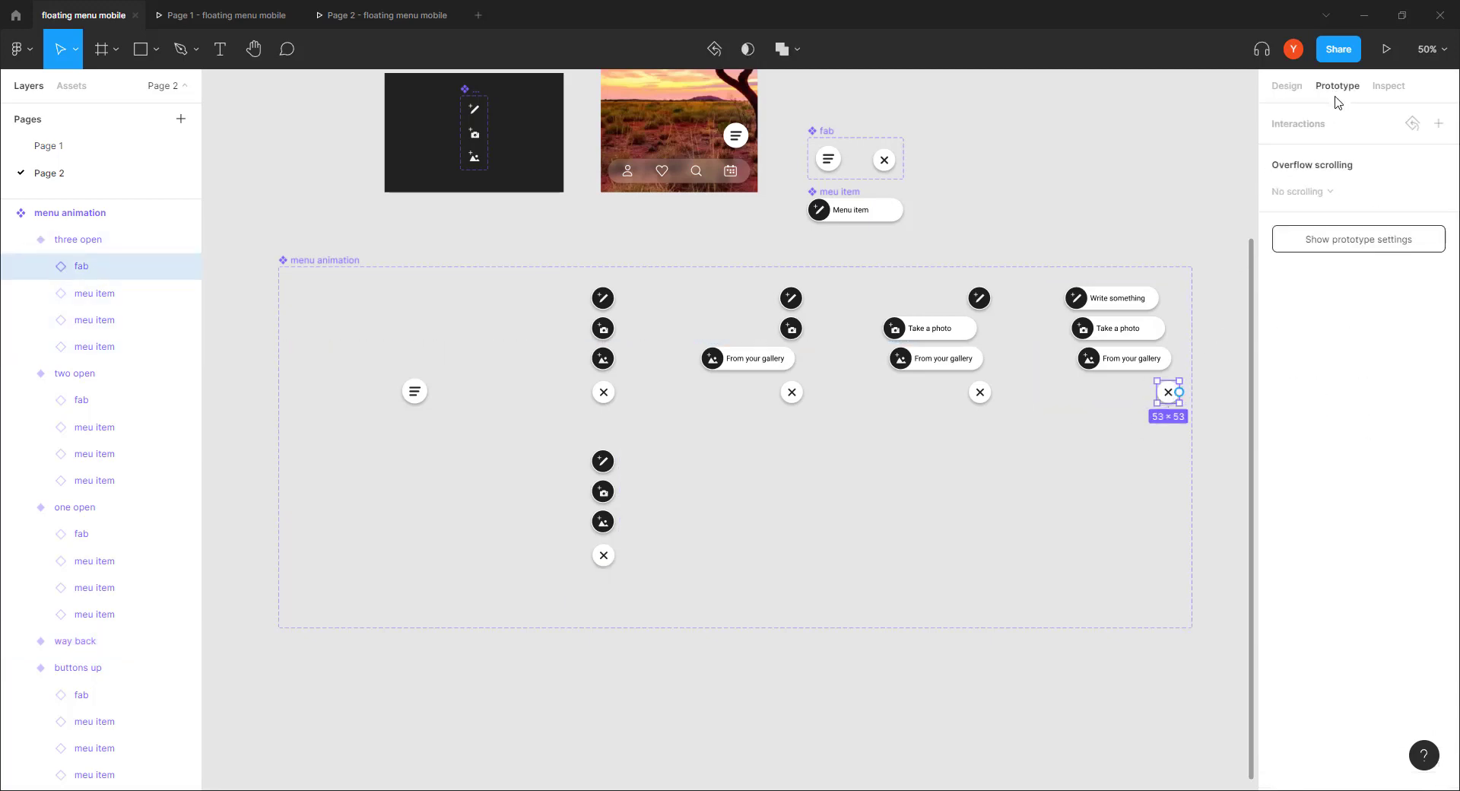
drag(1180, 392, 595, 511)
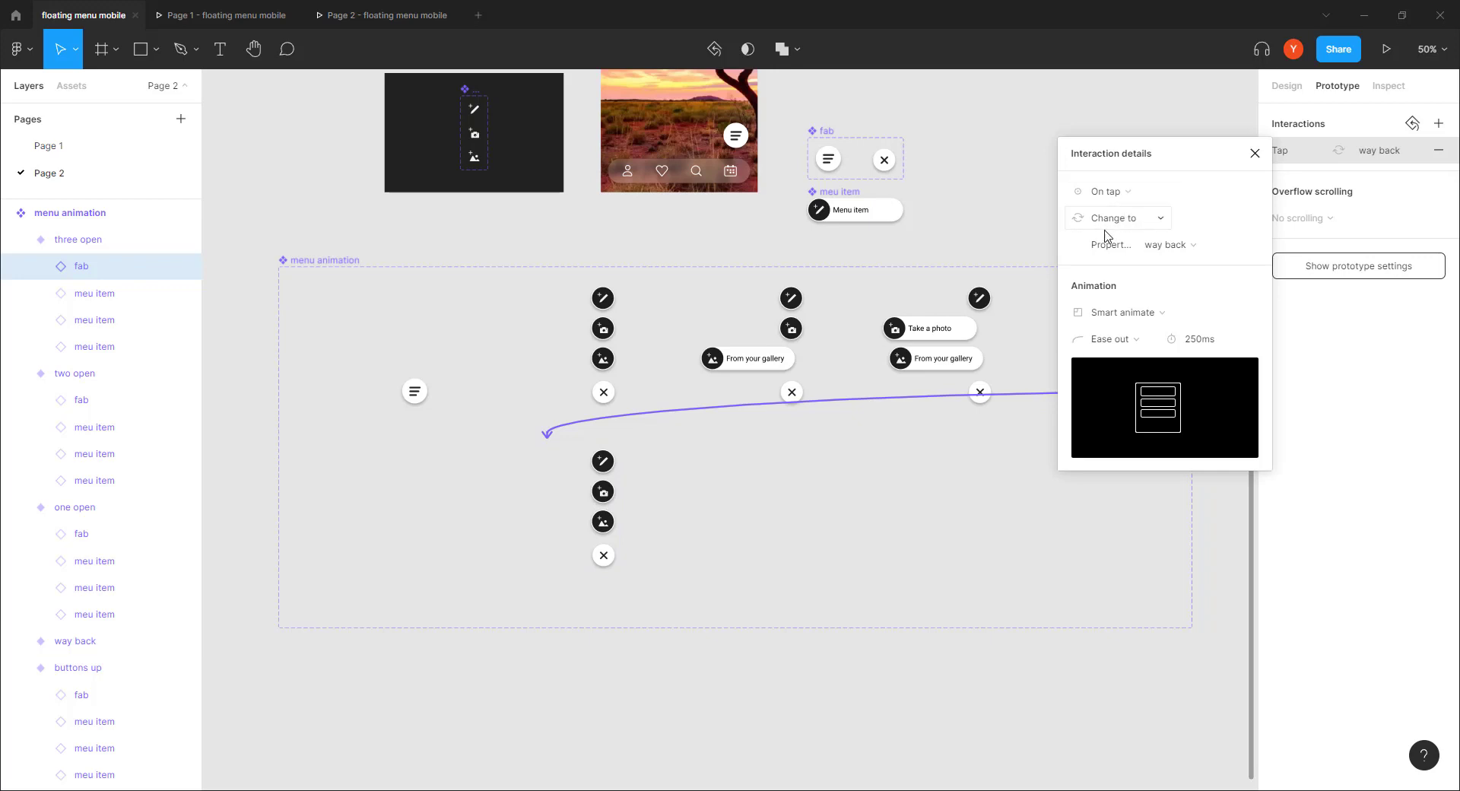
click(1201, 342)
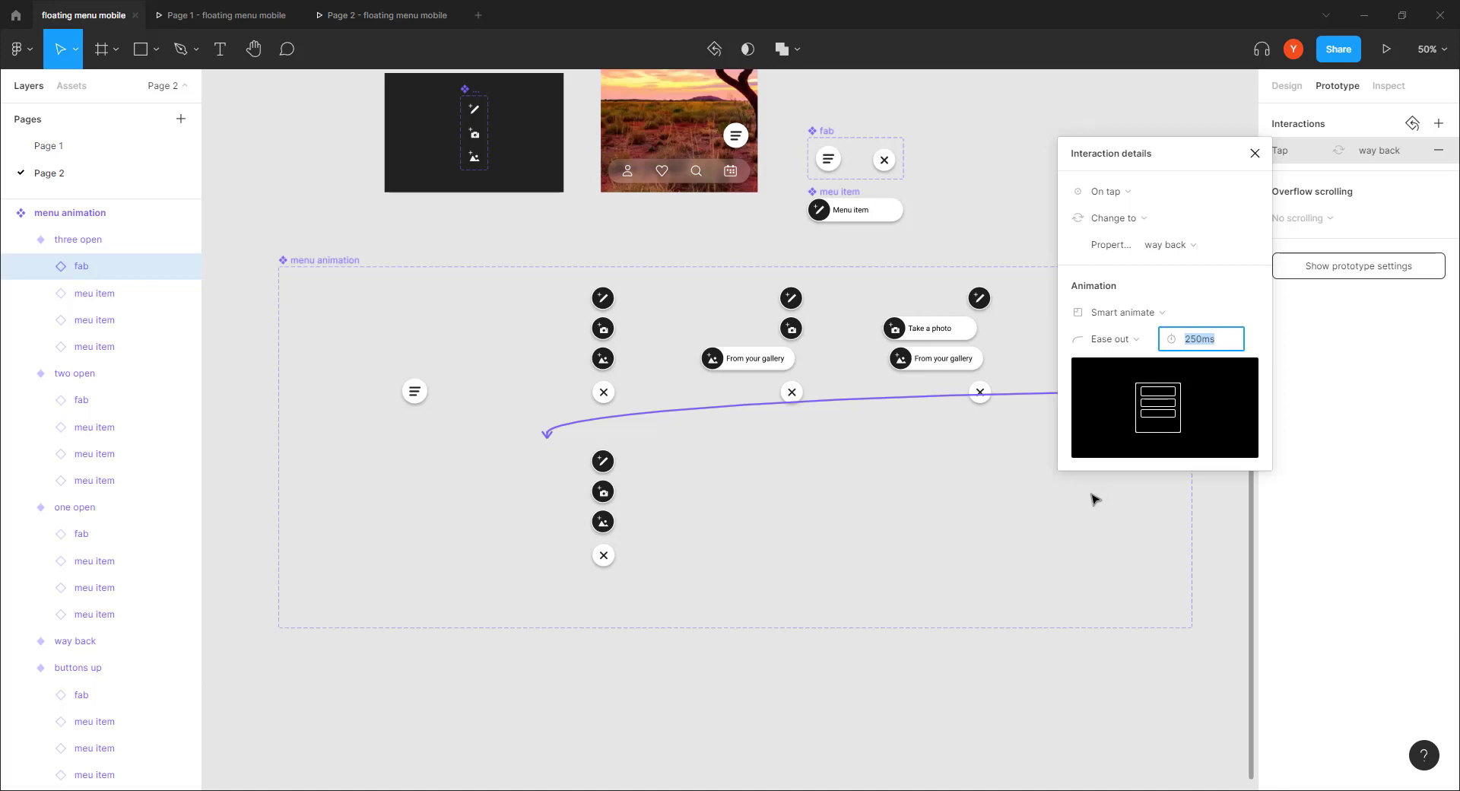
text(300)
key(Return)
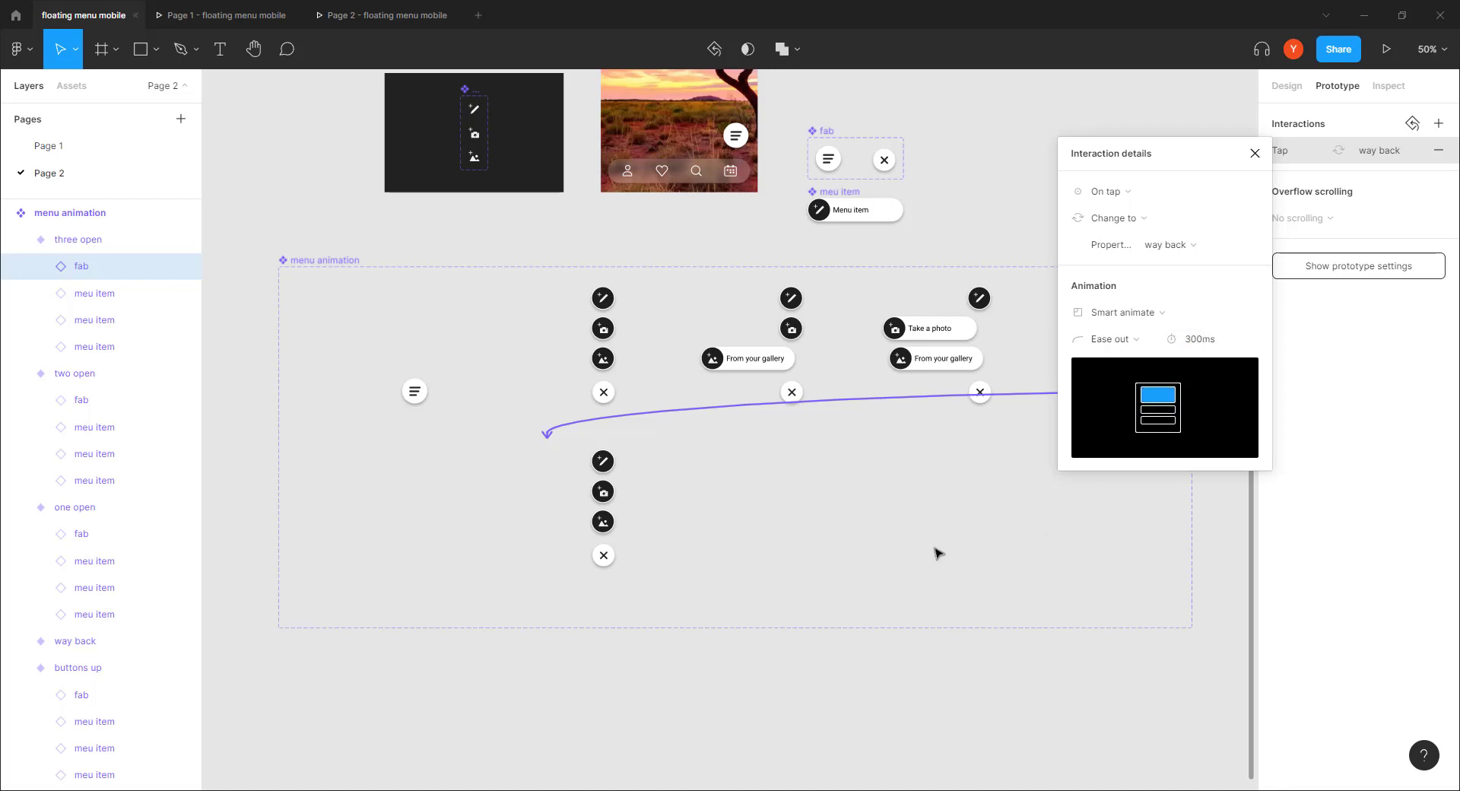
drag(1180, 169, 1308, 288)
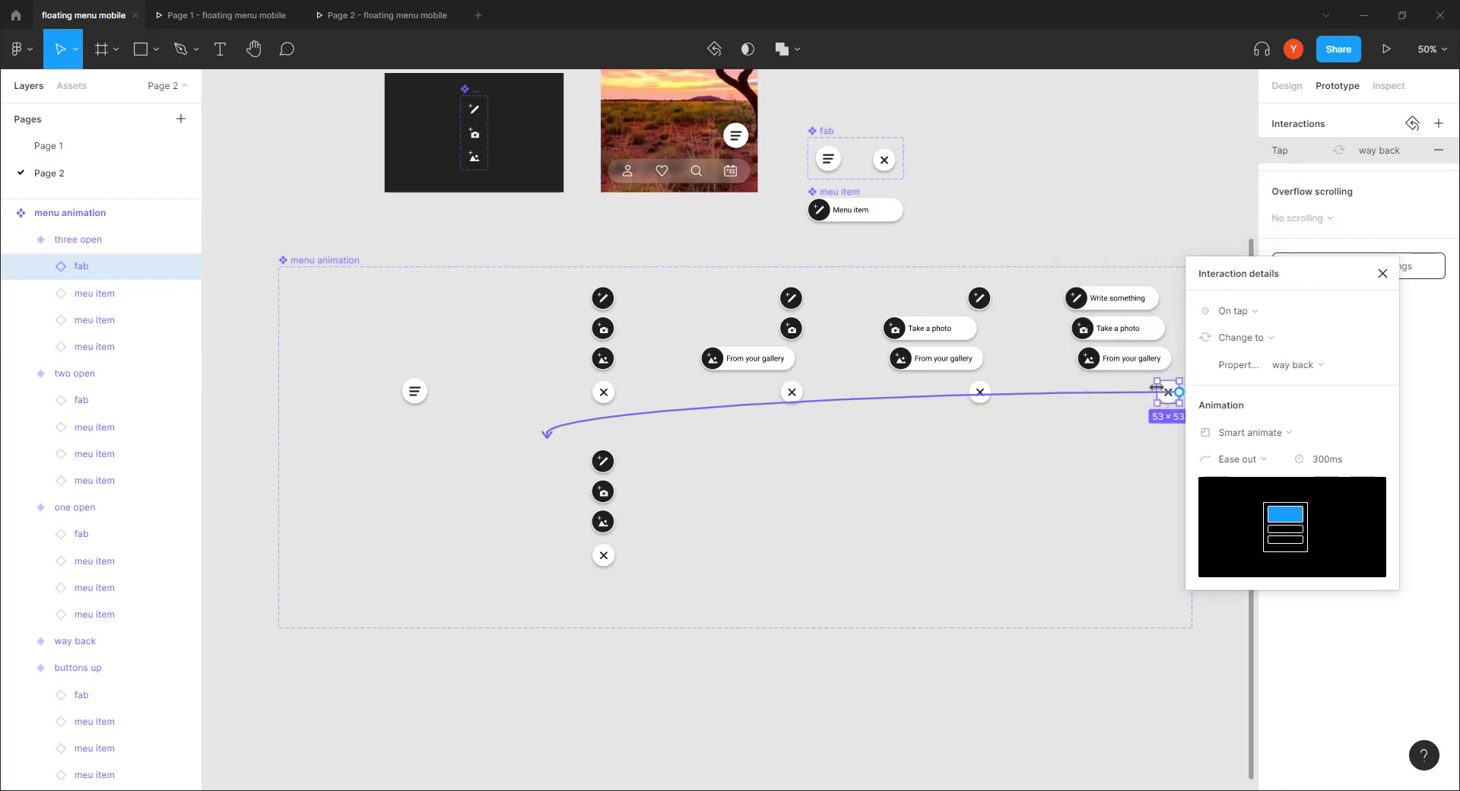
Step: Set the After delay of the way back variant's interaction to collapsed to 1 ms
click(551, 506)
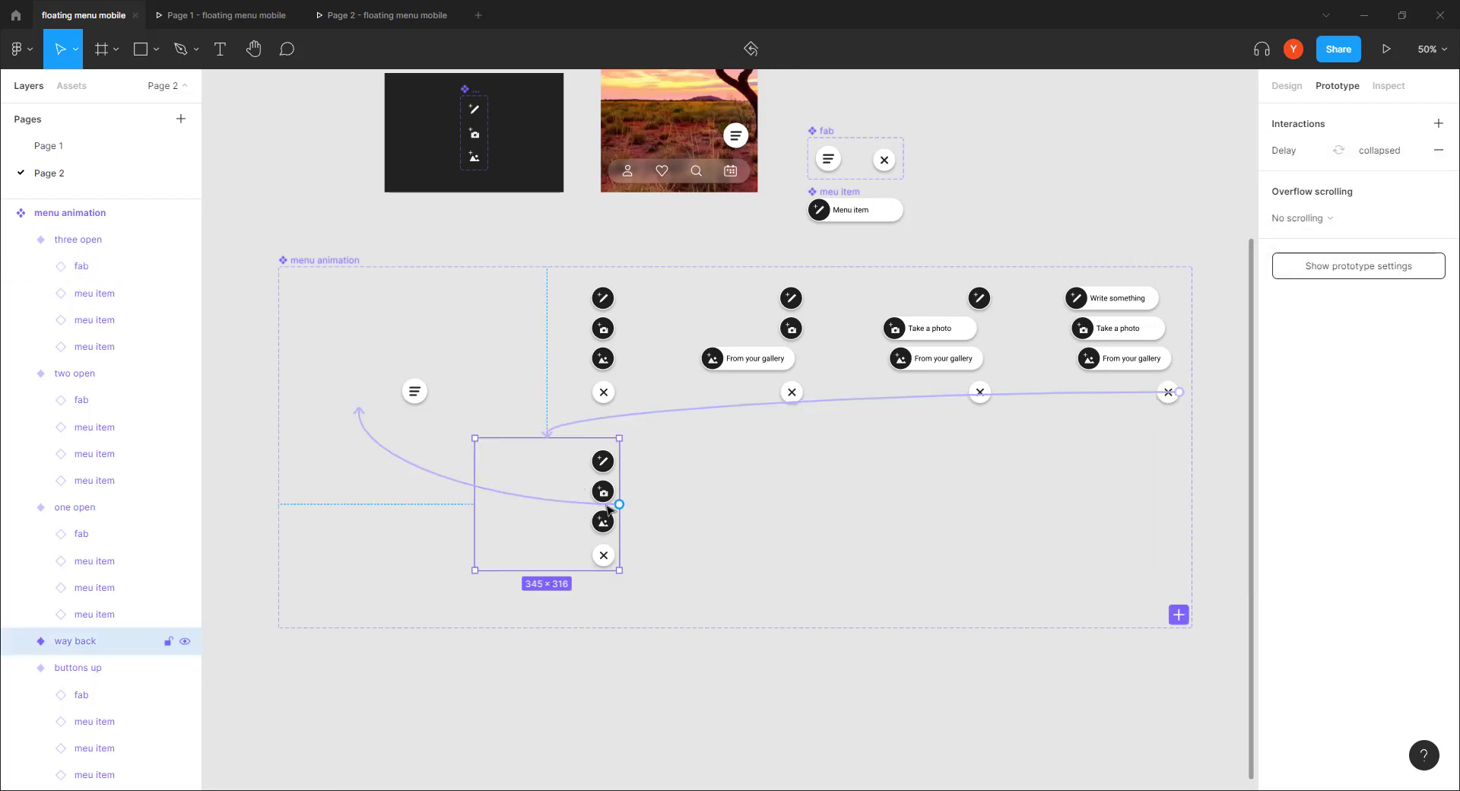
click(367, 427)
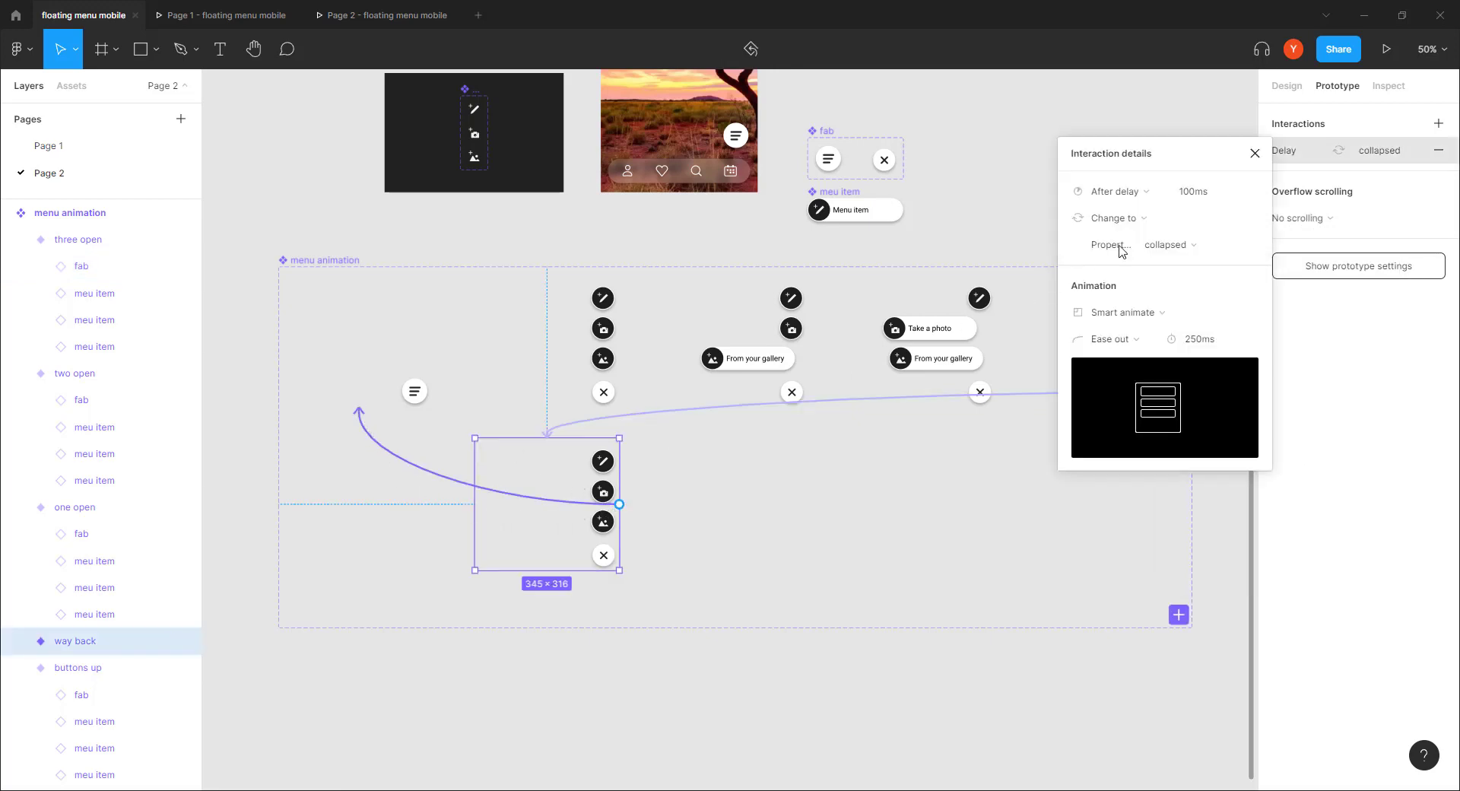
click(1202, 199)
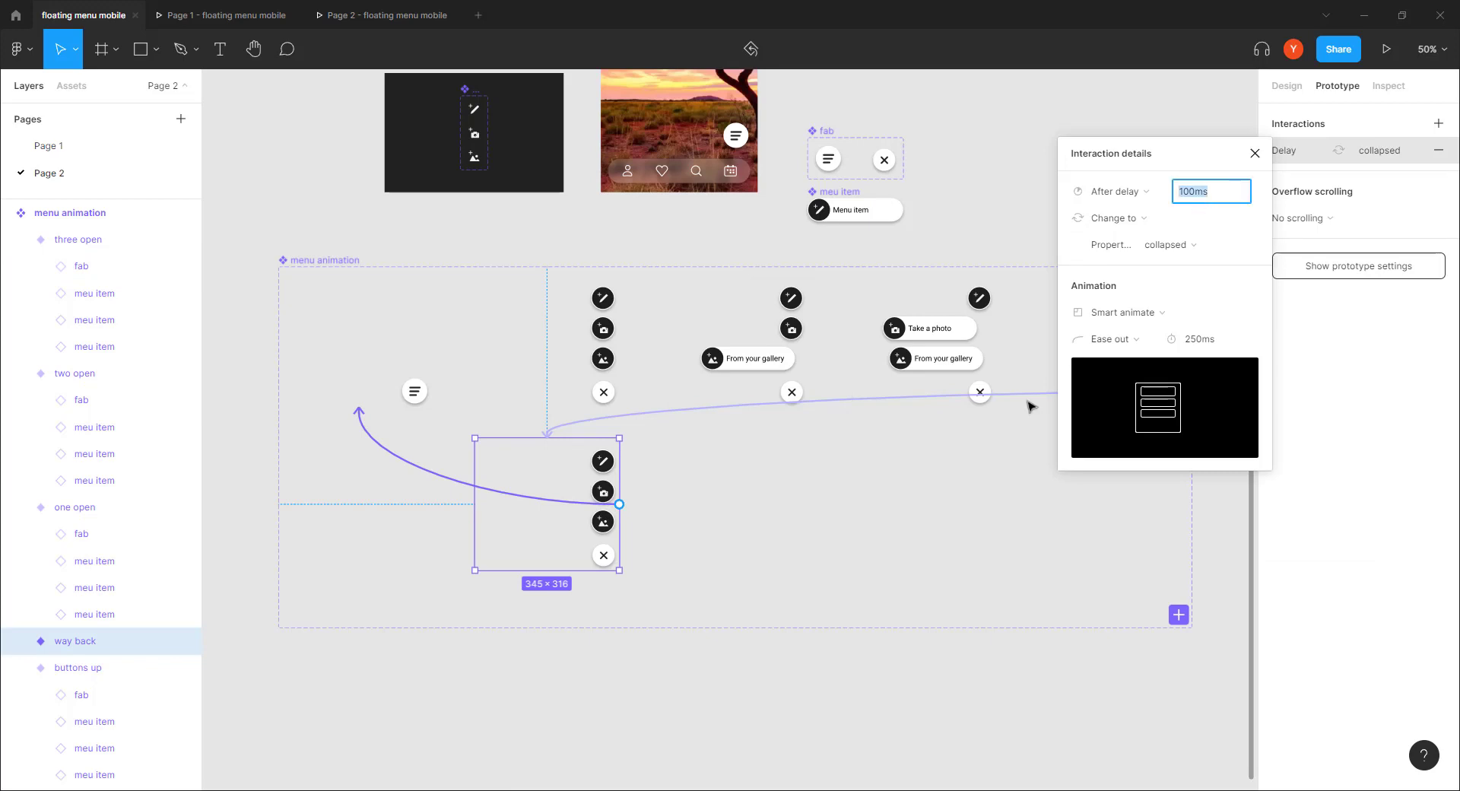
text(1)
key(Return)
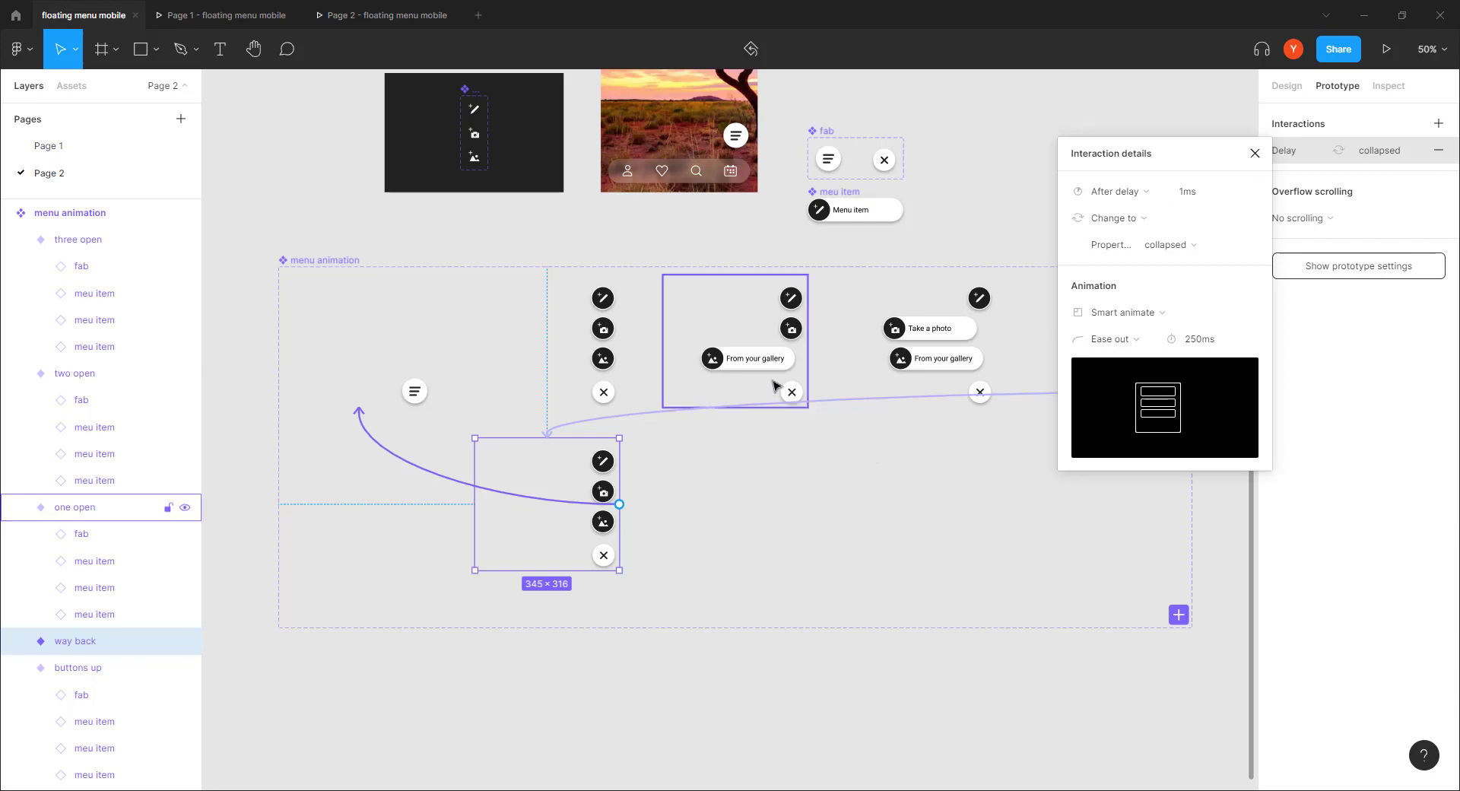
Step: Test the Page 2 prototype by closing the open floating menu, reopening it and closing it again
click(391, 23)
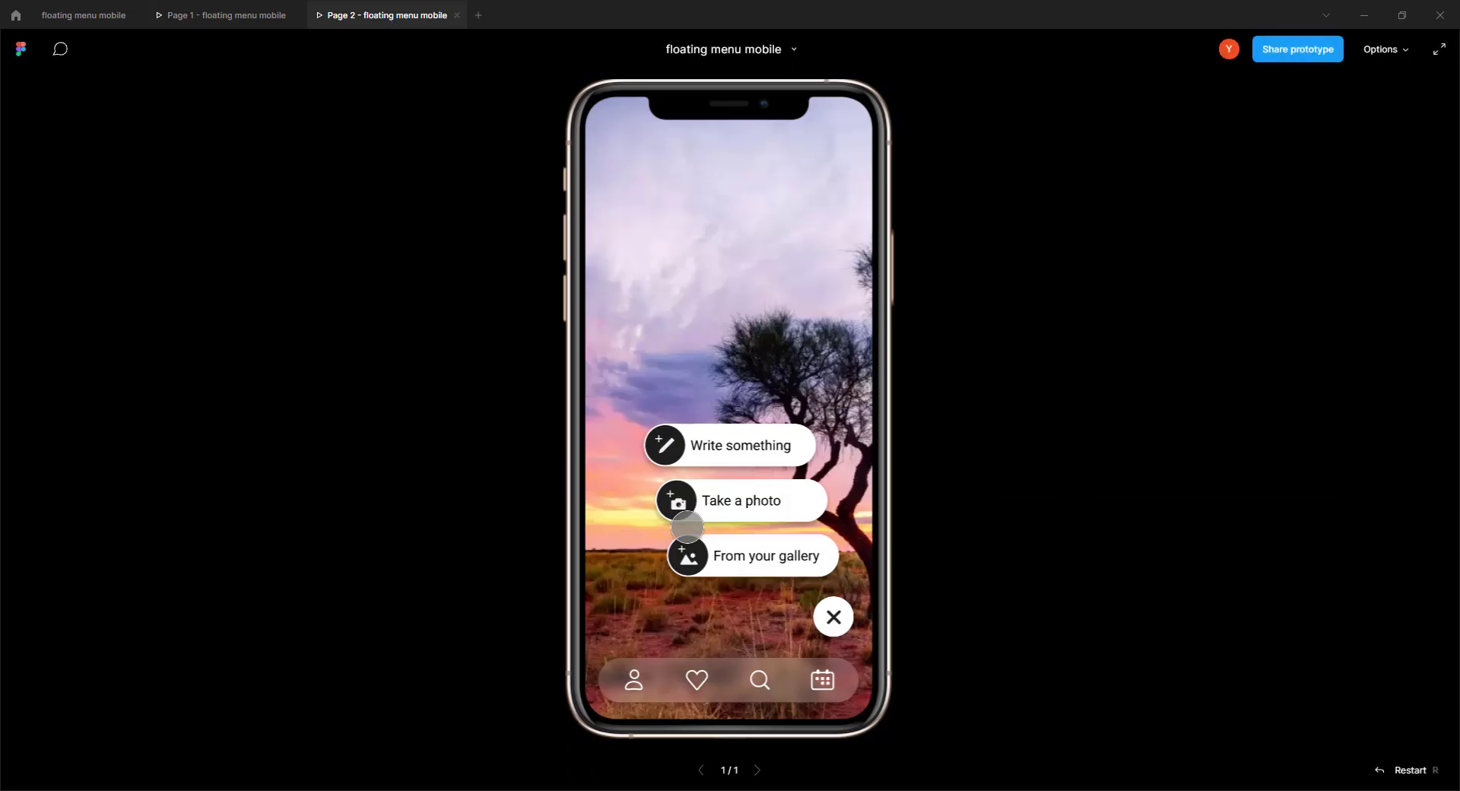
click(858, 628)
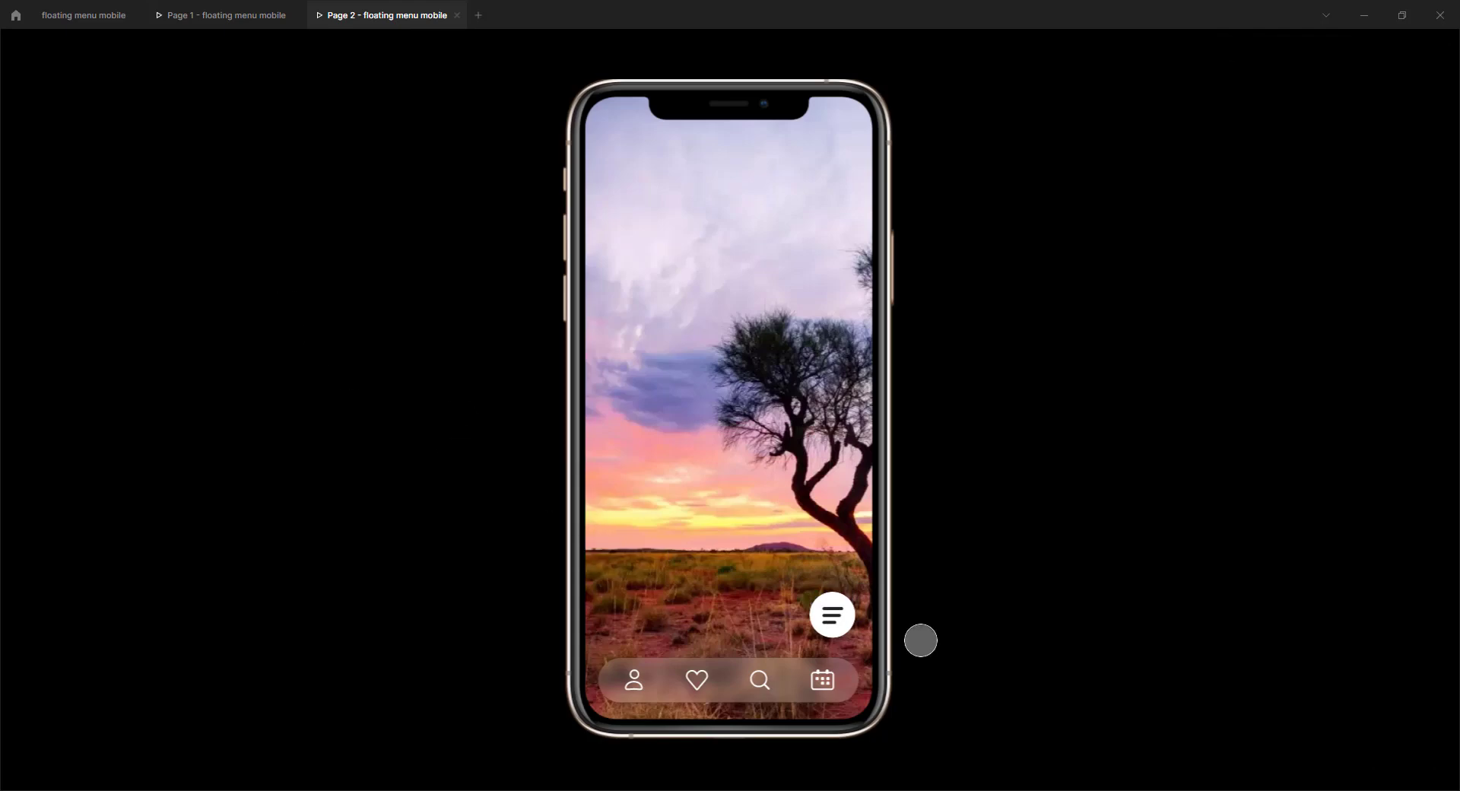
click(832, 622)
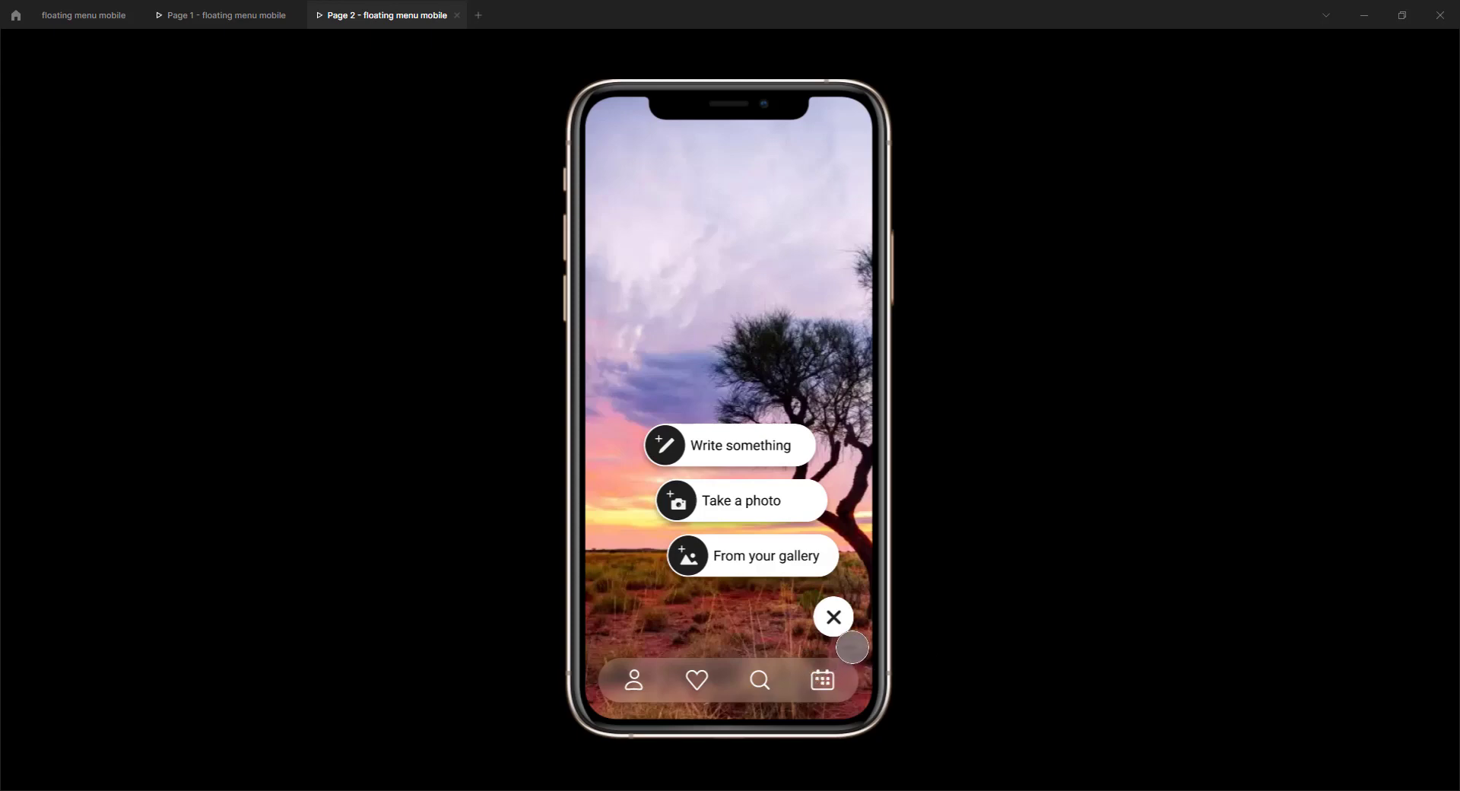
click(834, 617)
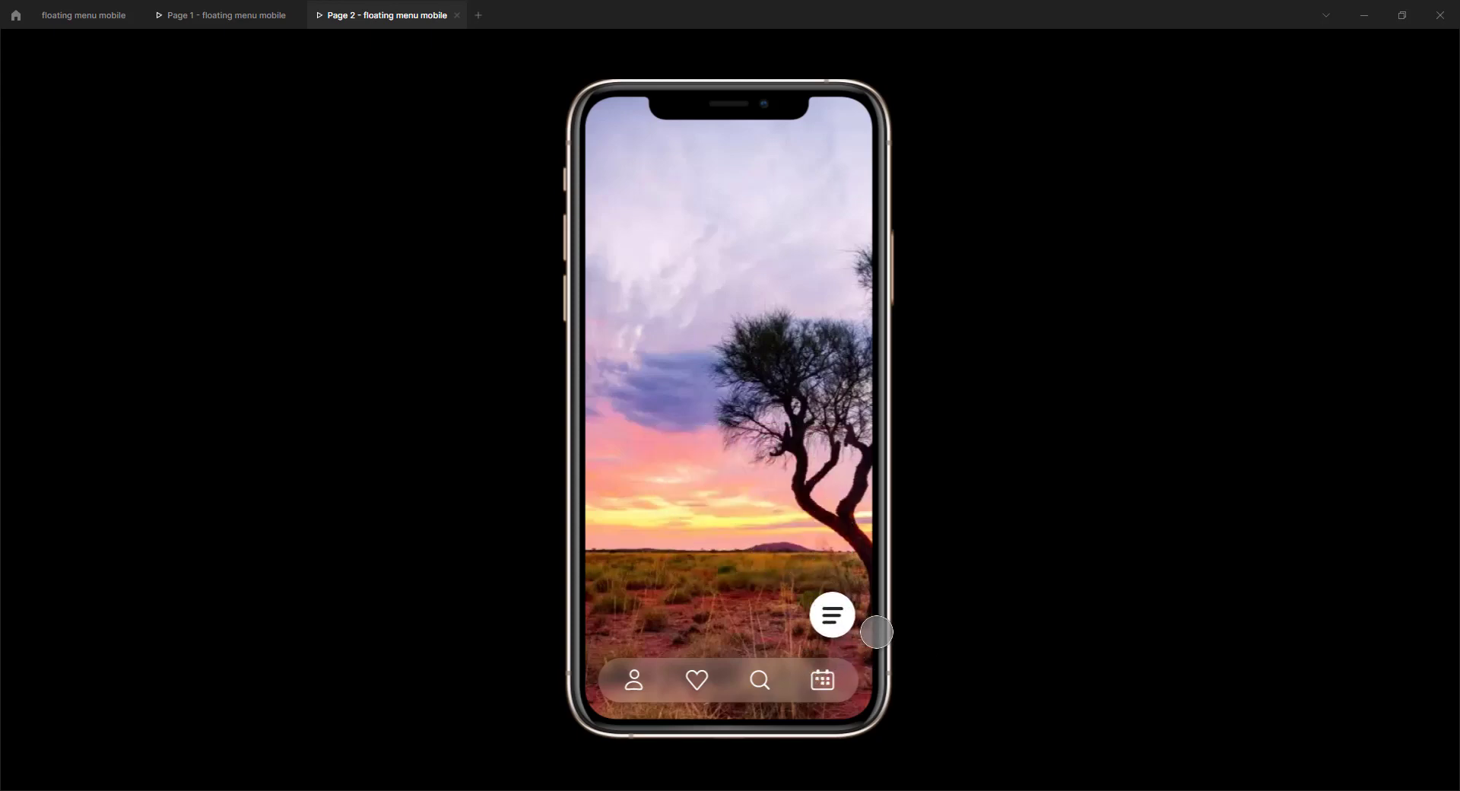
Step: Bring up the Page 1 prototype preview and close it, leaving the Page 2 preview open
click(197, 26)
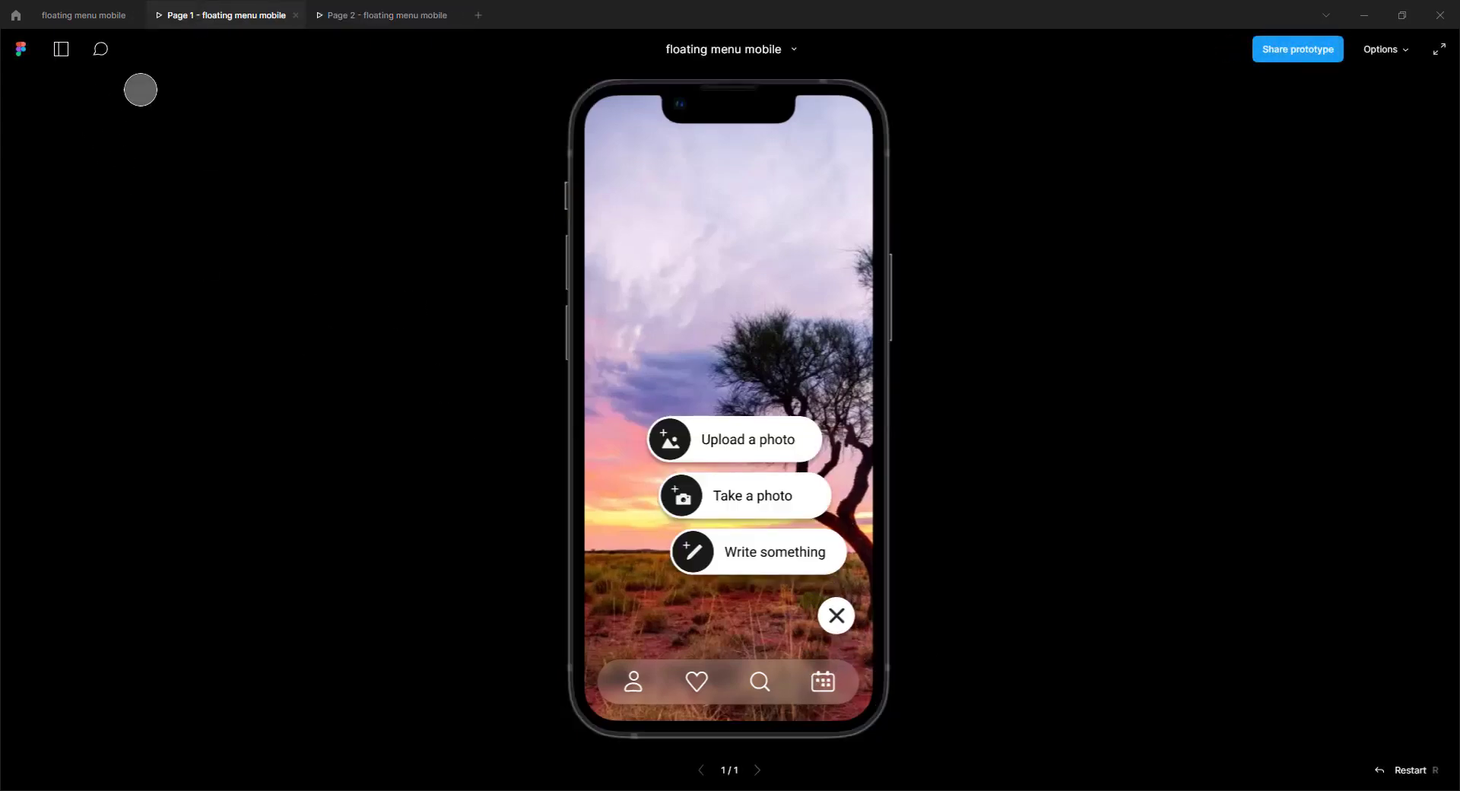
click(74, 20)
click(224, 15)
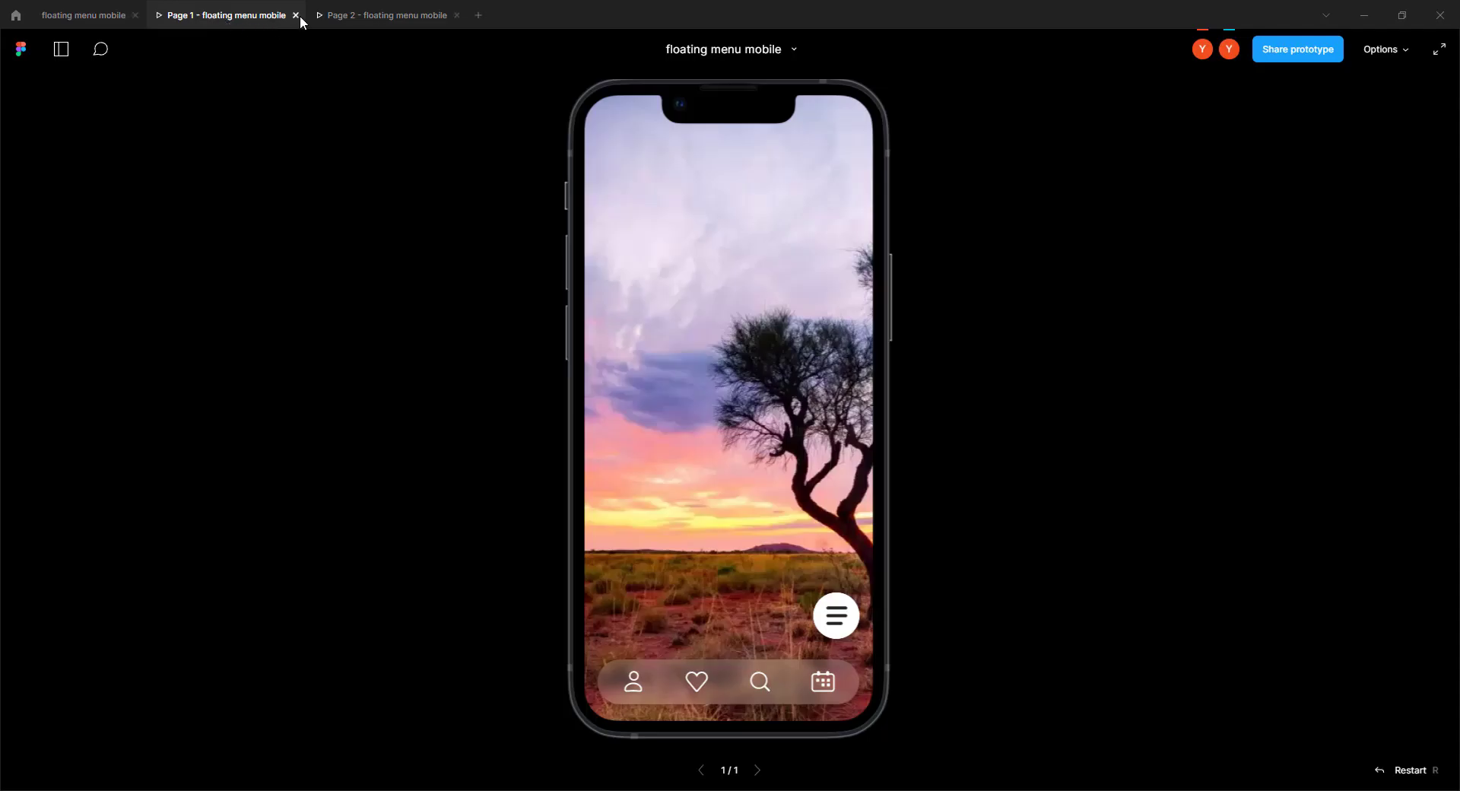
click(297, 15)
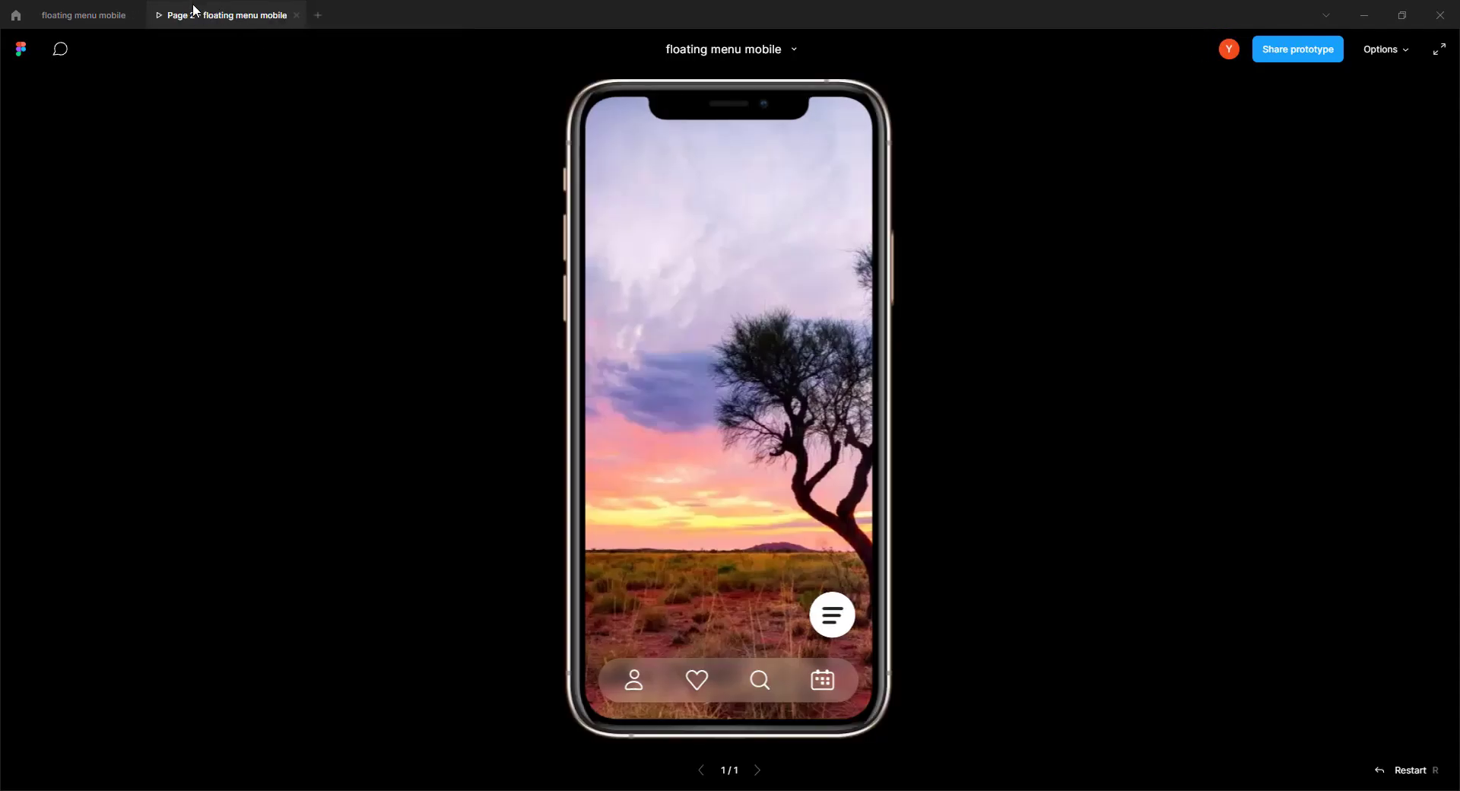
Step: Back in the design file, set the way back variant's After delay to 100 ms
click(84, 16)
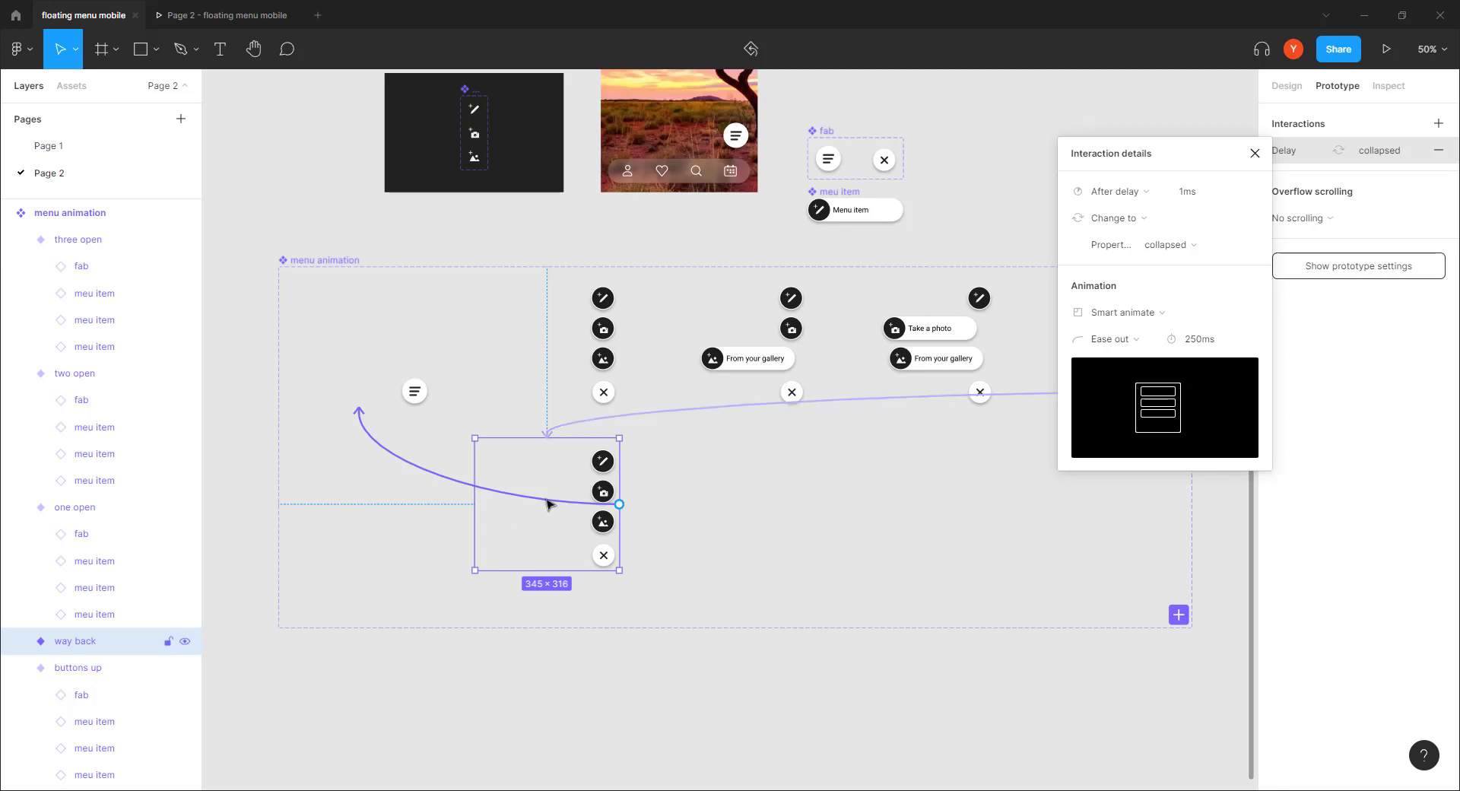
click(1208, 200)
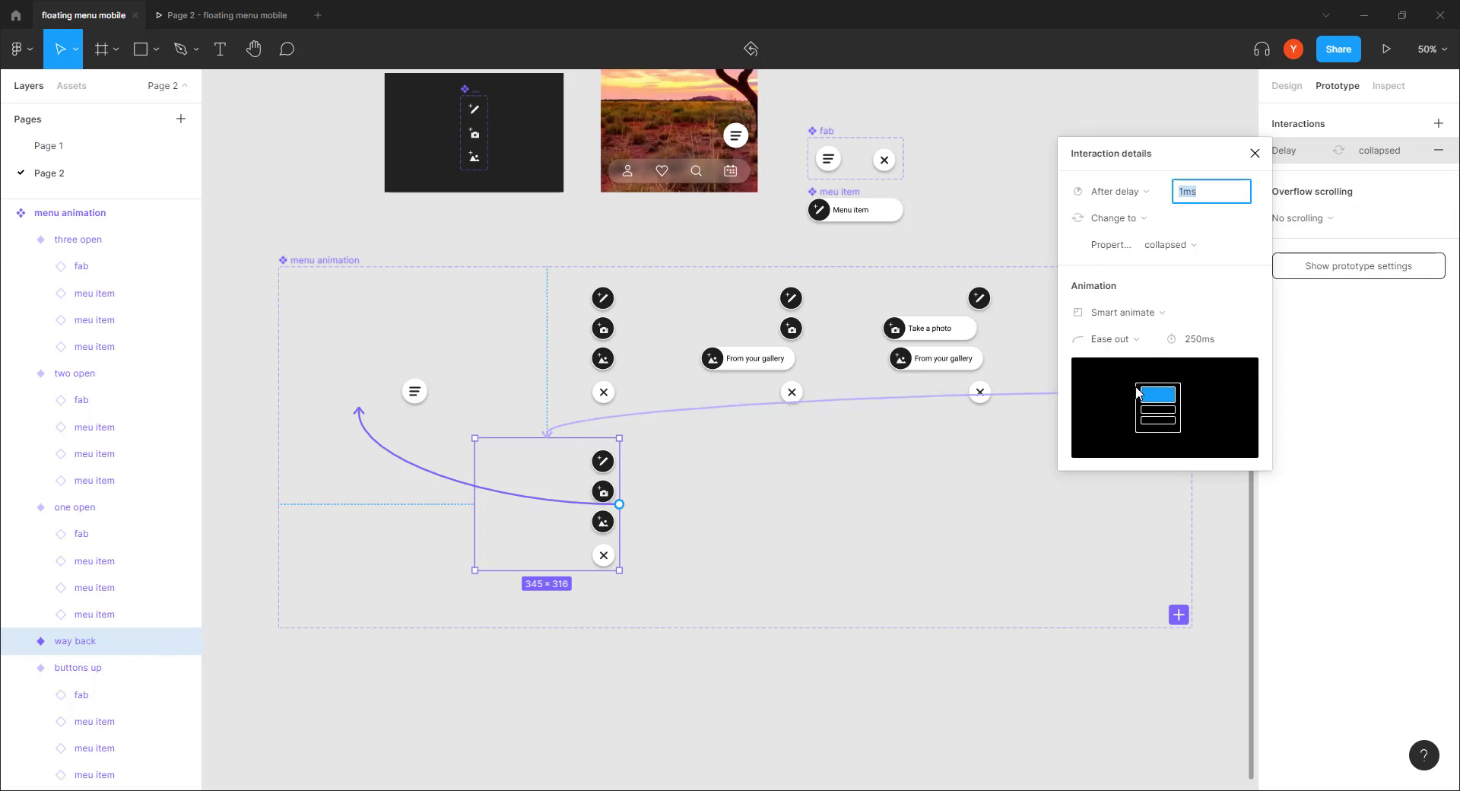
text(100)
key(Return)
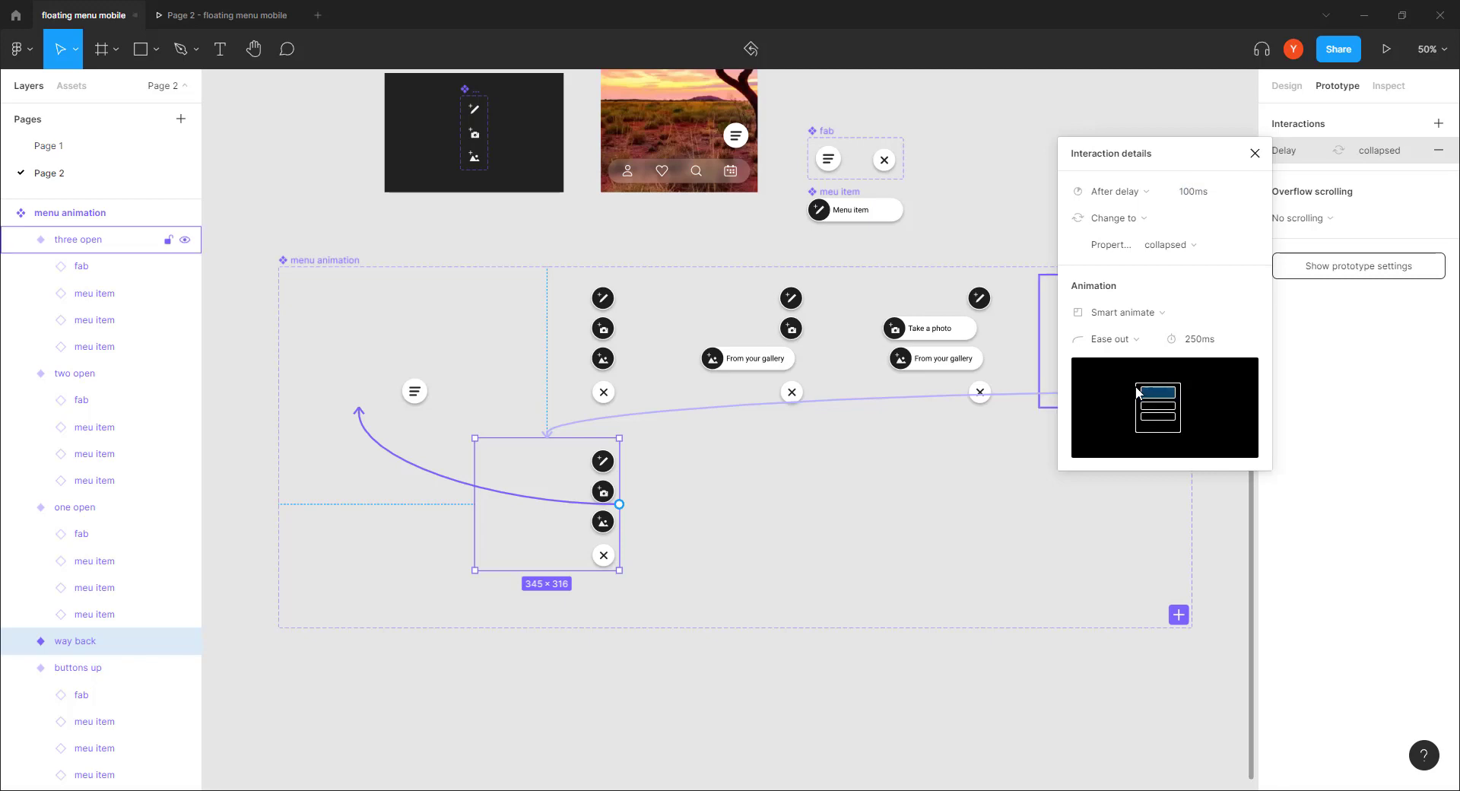
Step: Open and close the floating menu in the Page 2 prototype to check the way back delay
click(223, 16)
click(834, 613)
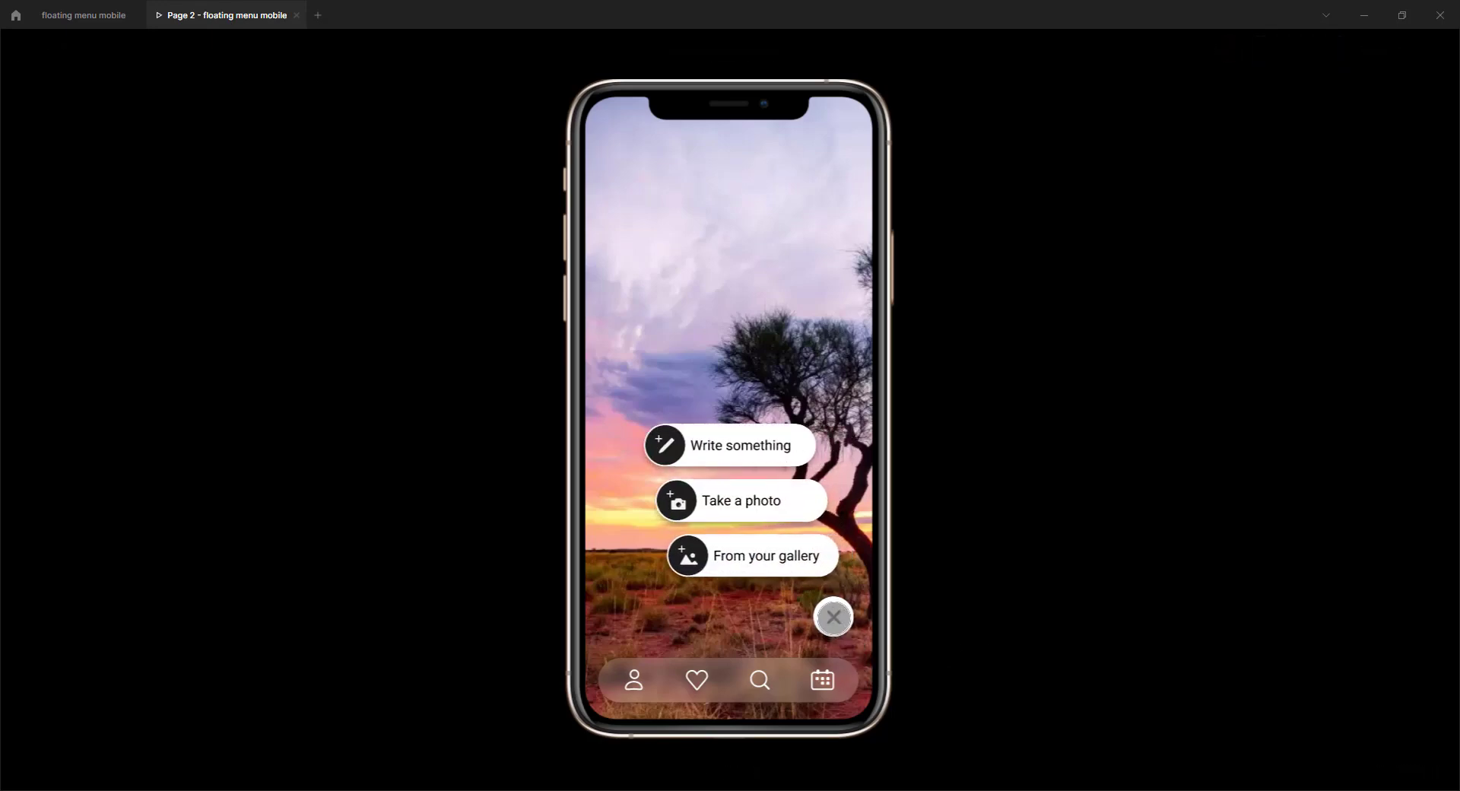
click(834, 617)
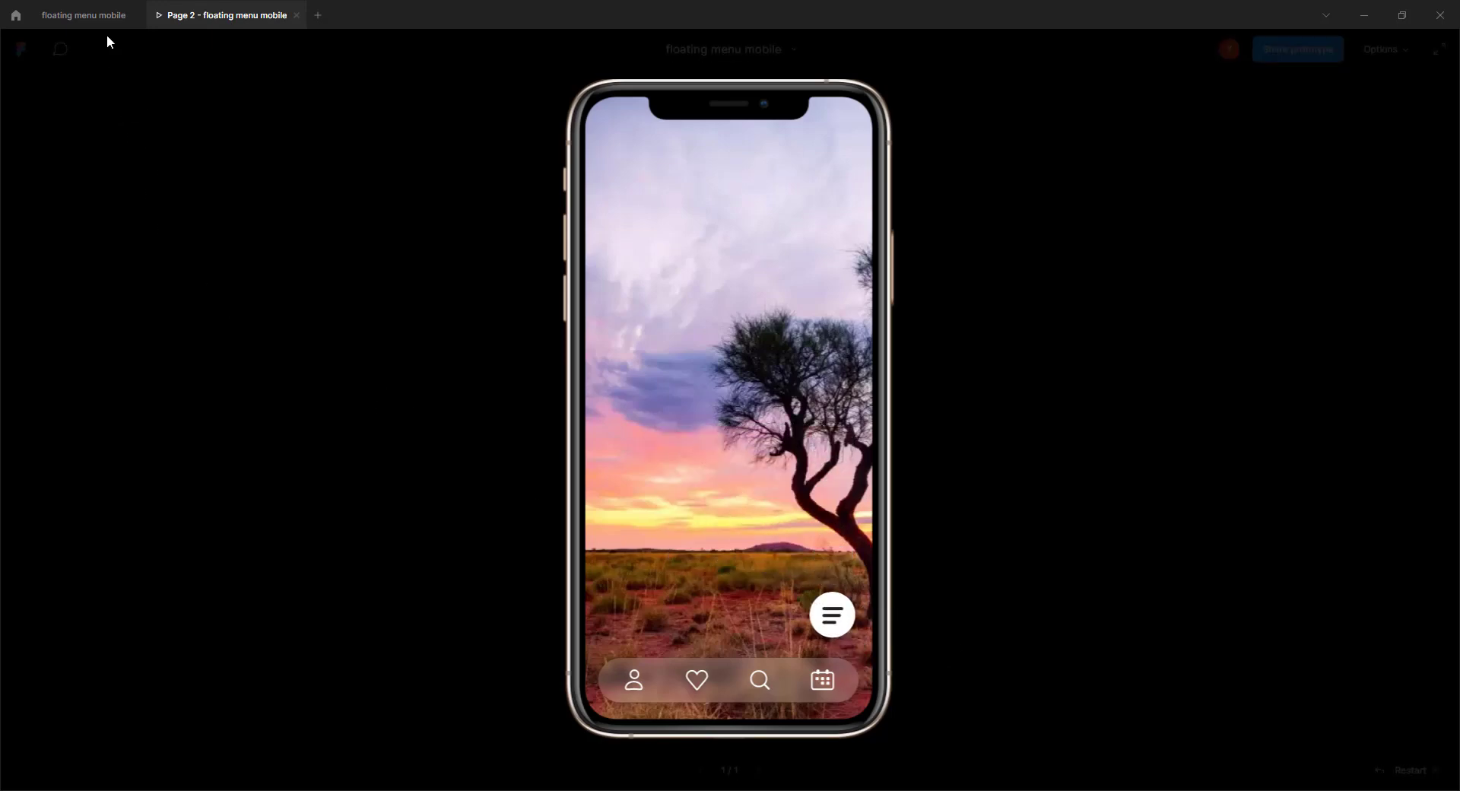
Step: Return to the design file and set the way back variant's After delay to 150 ms
click(107, 16)
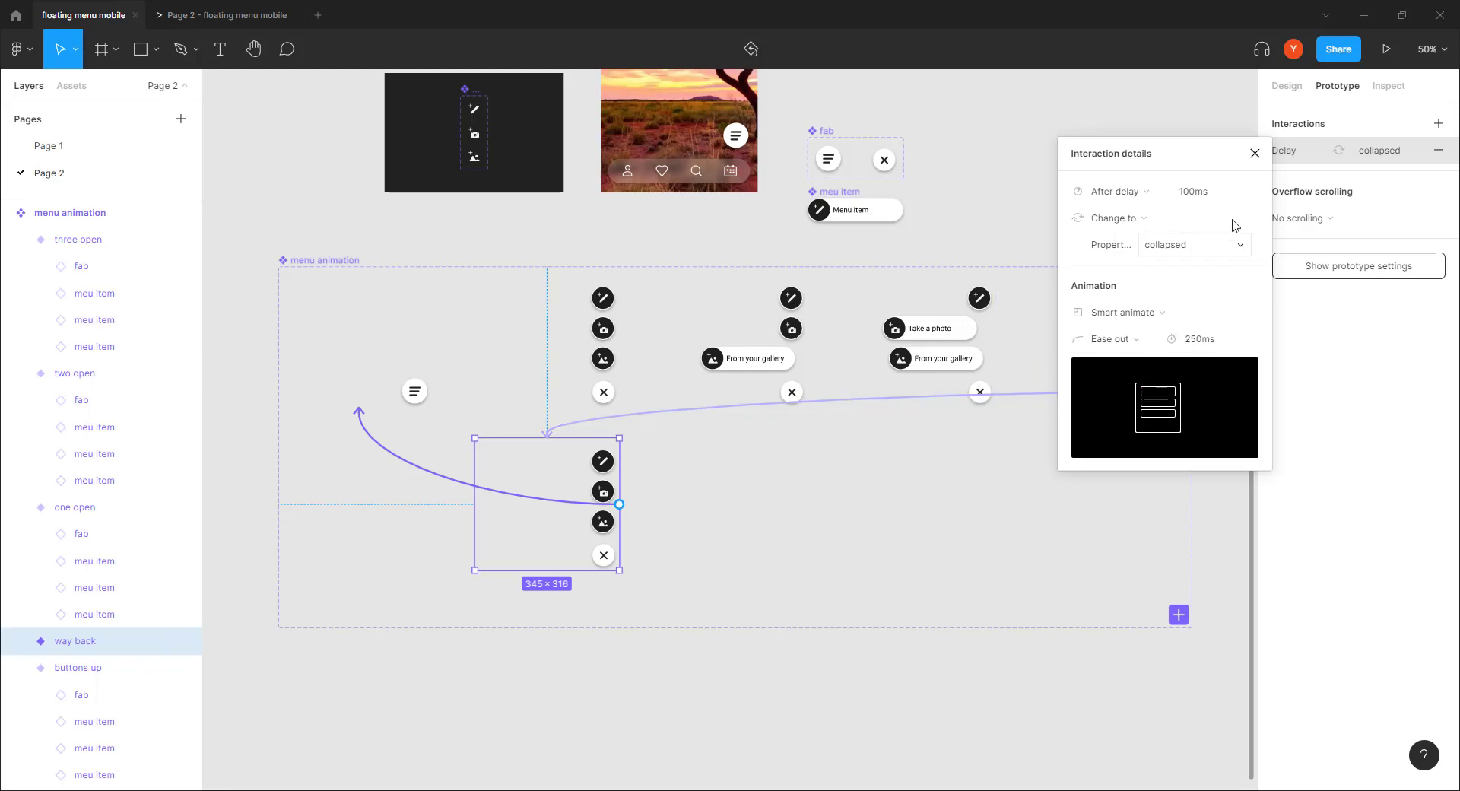
click(1209, 192)
text(15)
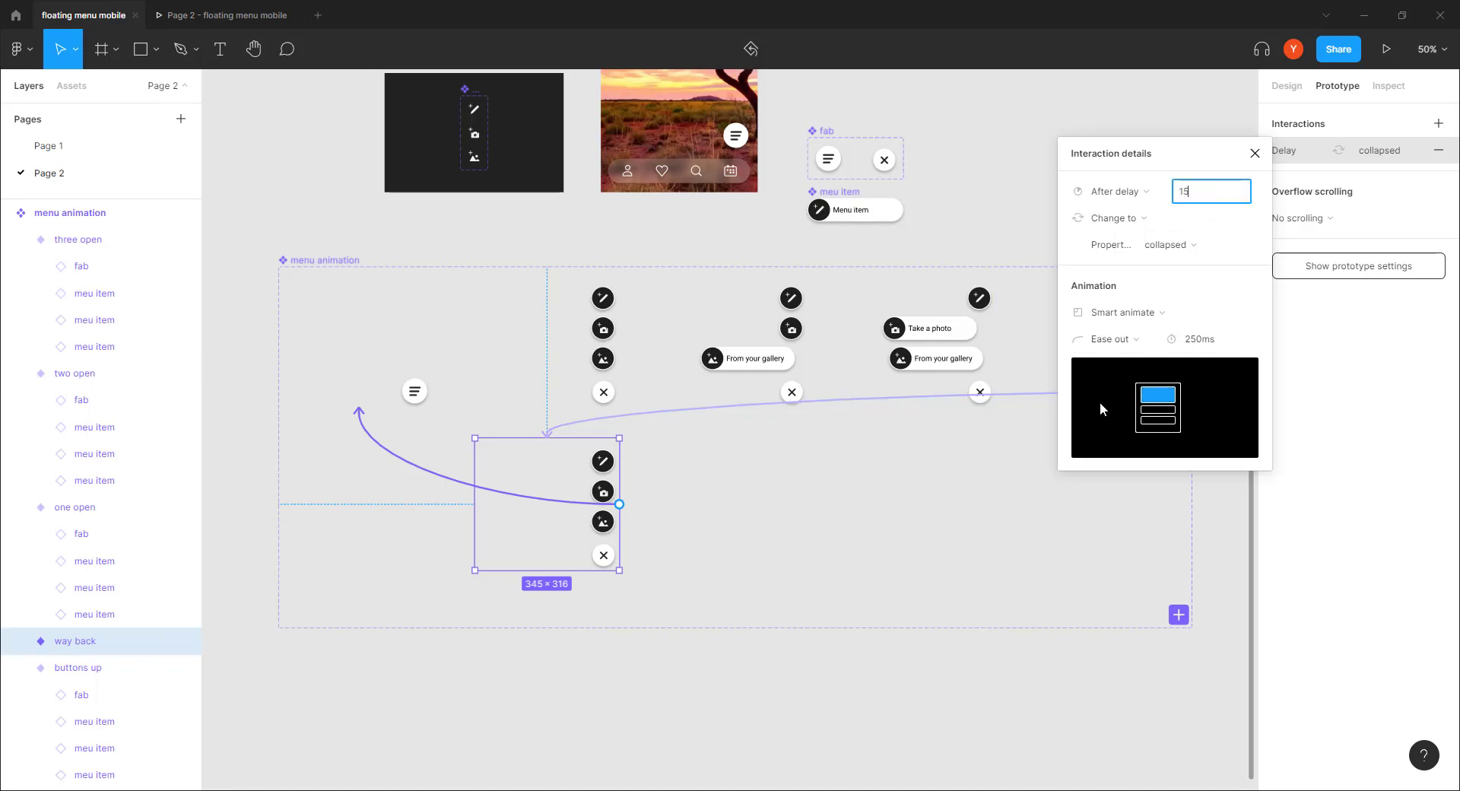
text(0)
key(Return)
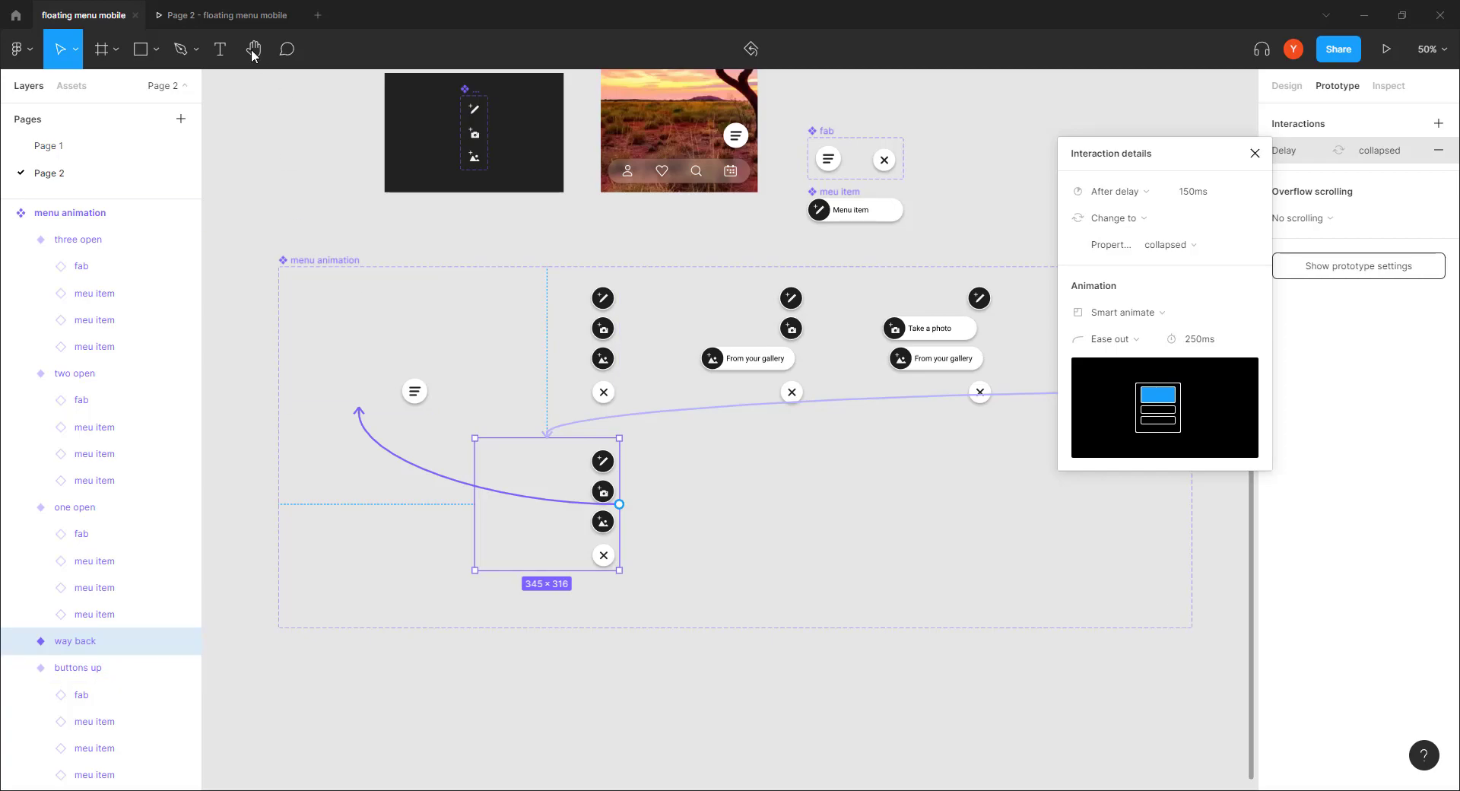
Step: Play the Page 2 prototype again, opening and closing the floating menu to review the collapse timing
click(228, 15)
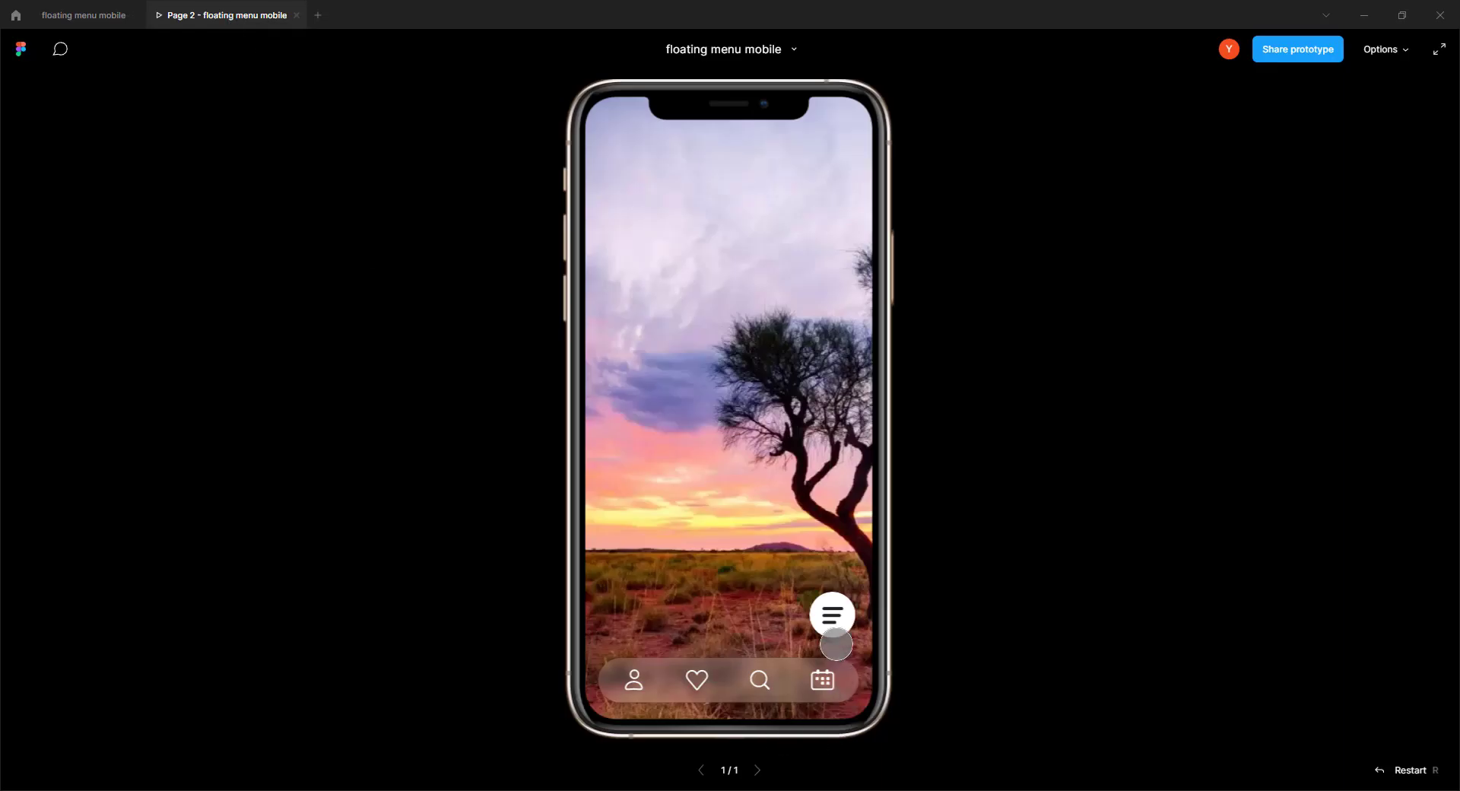
click(834, 635)
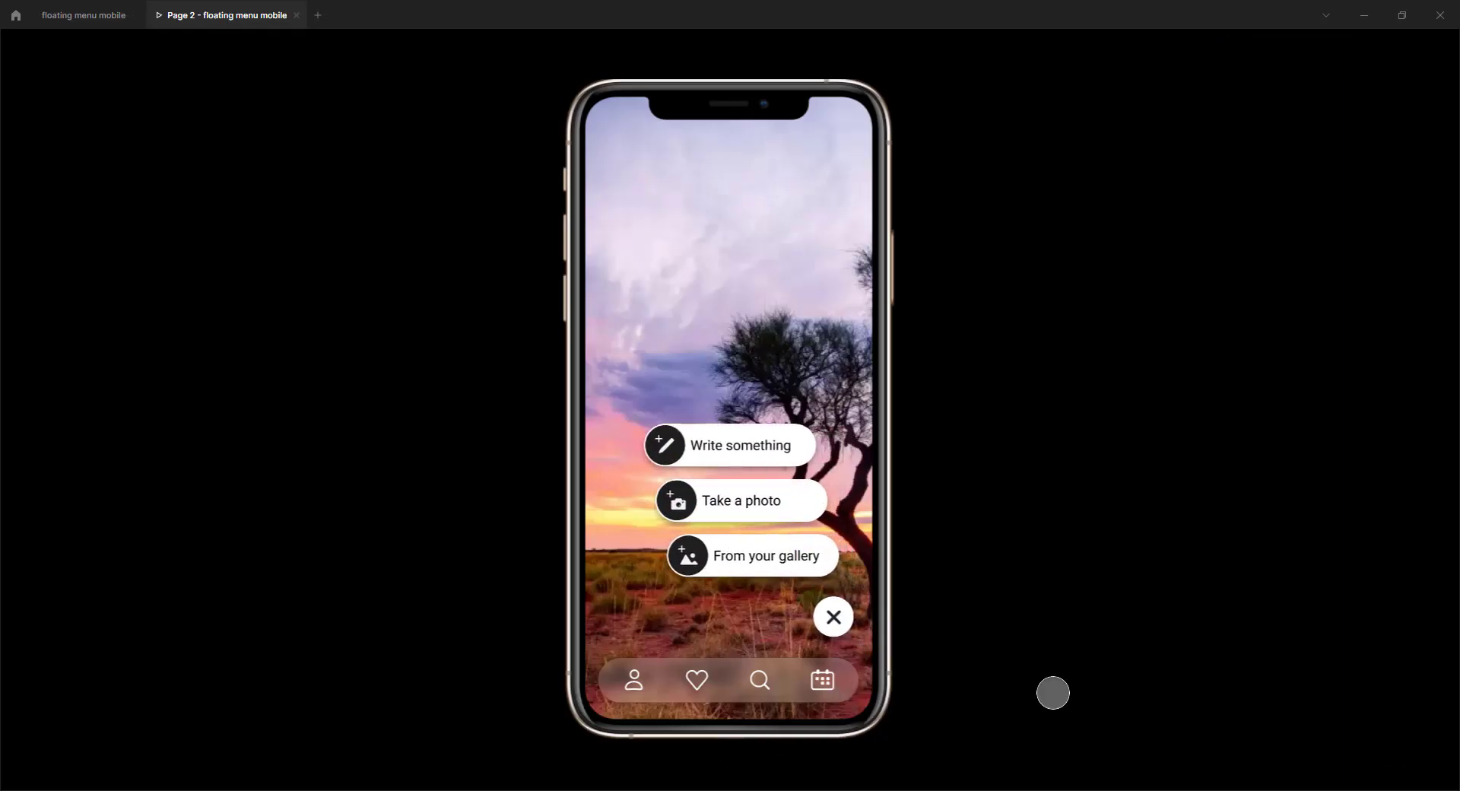
click(835, 617)
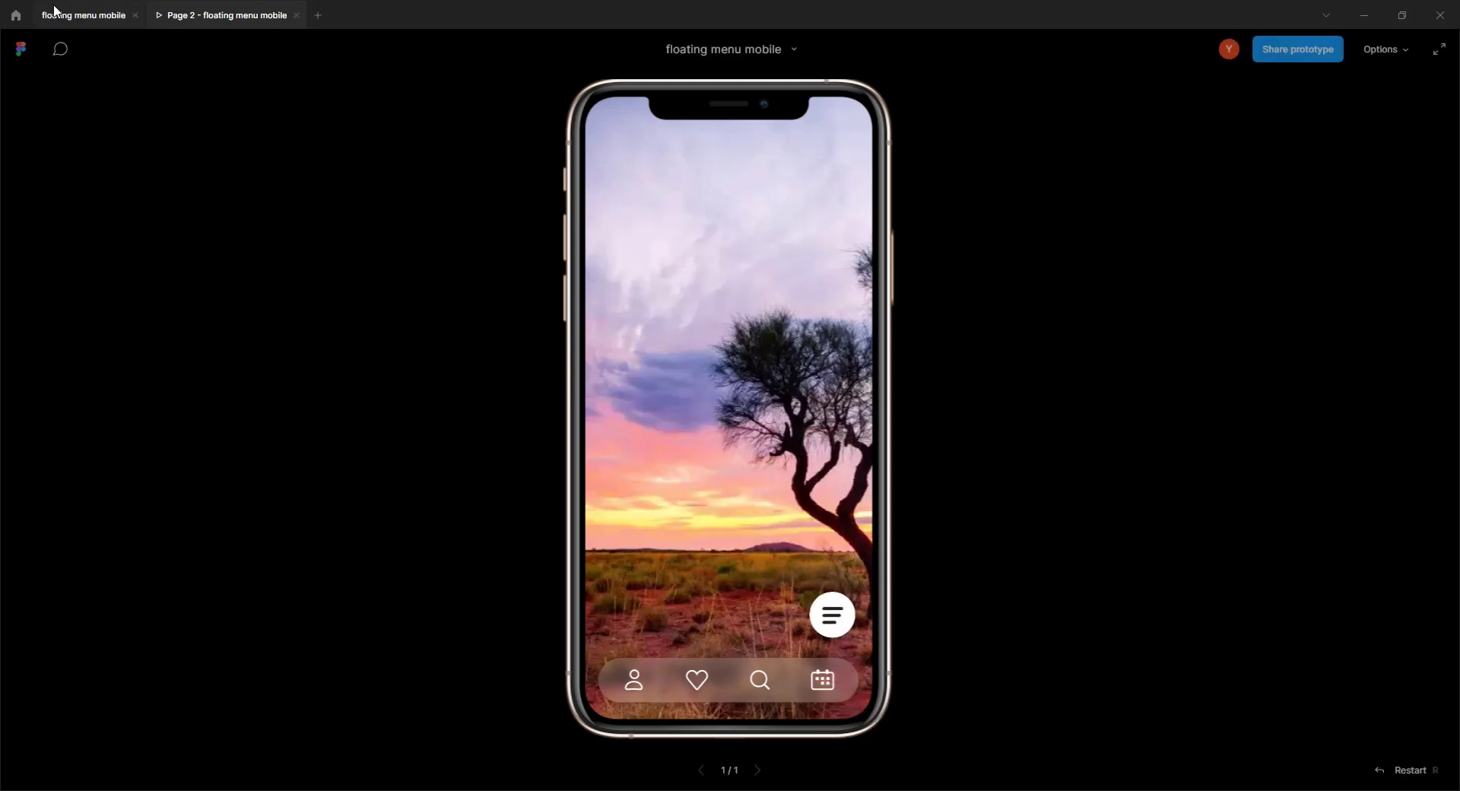
Step: In the design file, change the easing of the three open close button's tap interaction to Ease out back
click(84, 15)
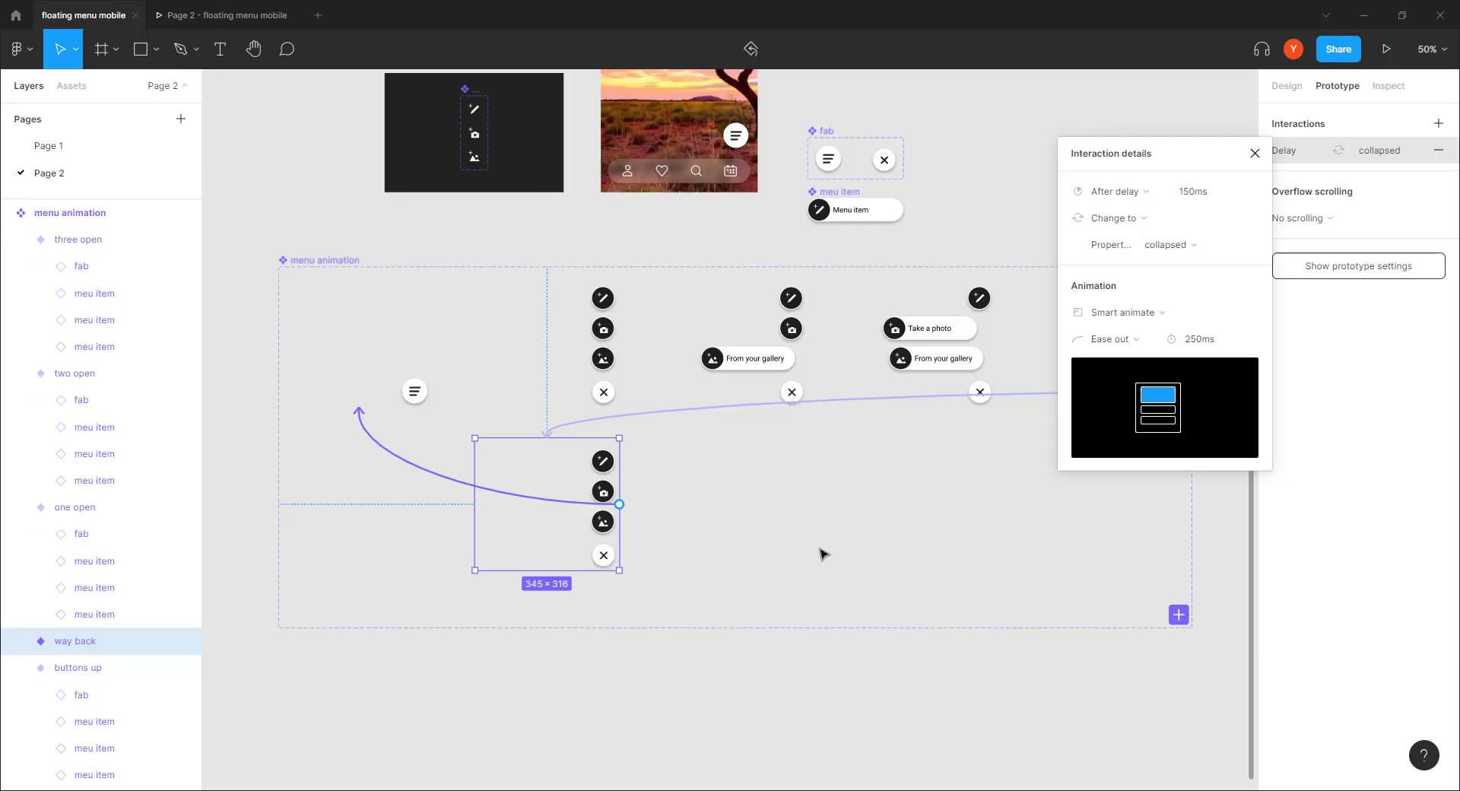
click(674, 414)
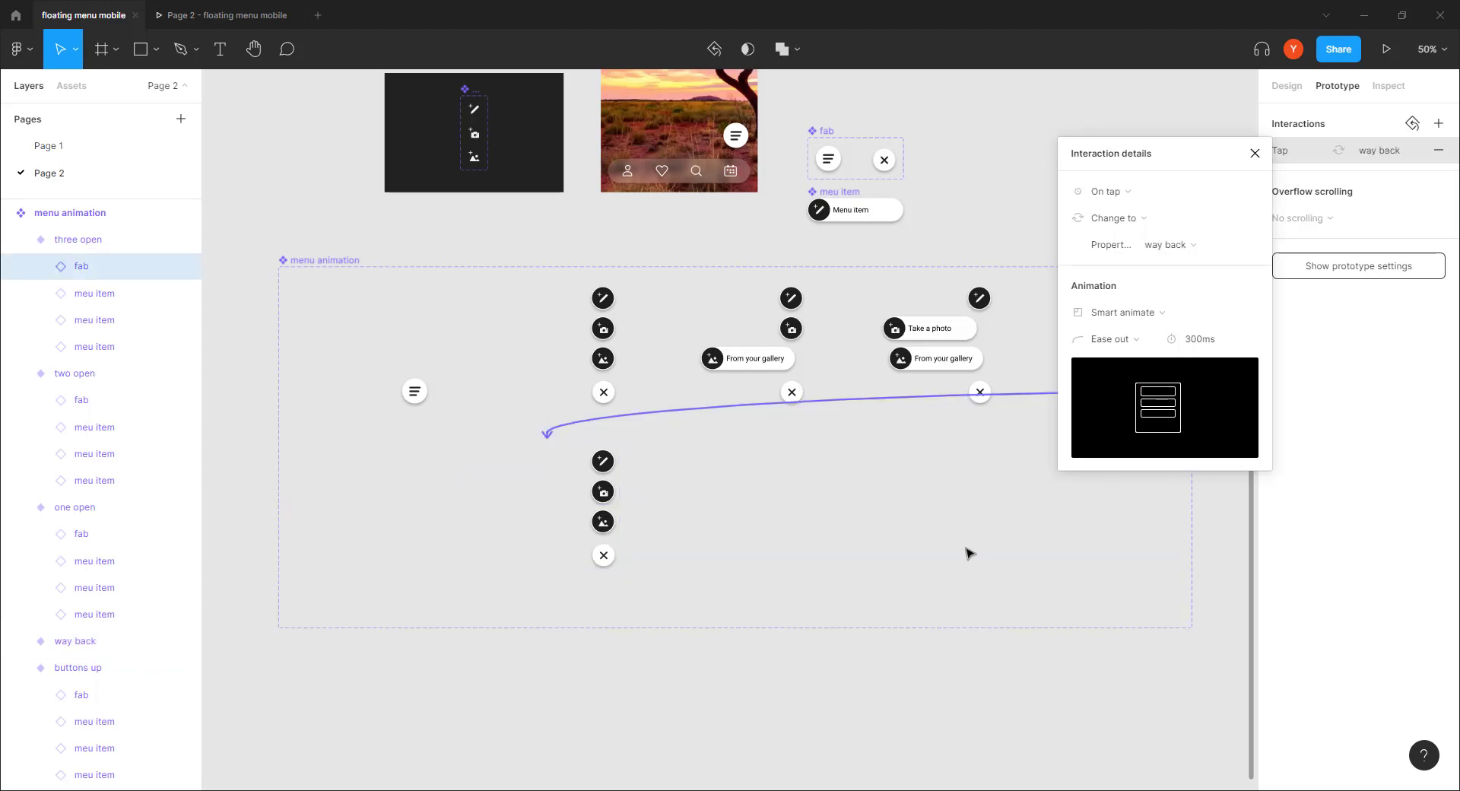
click(1115, 340)
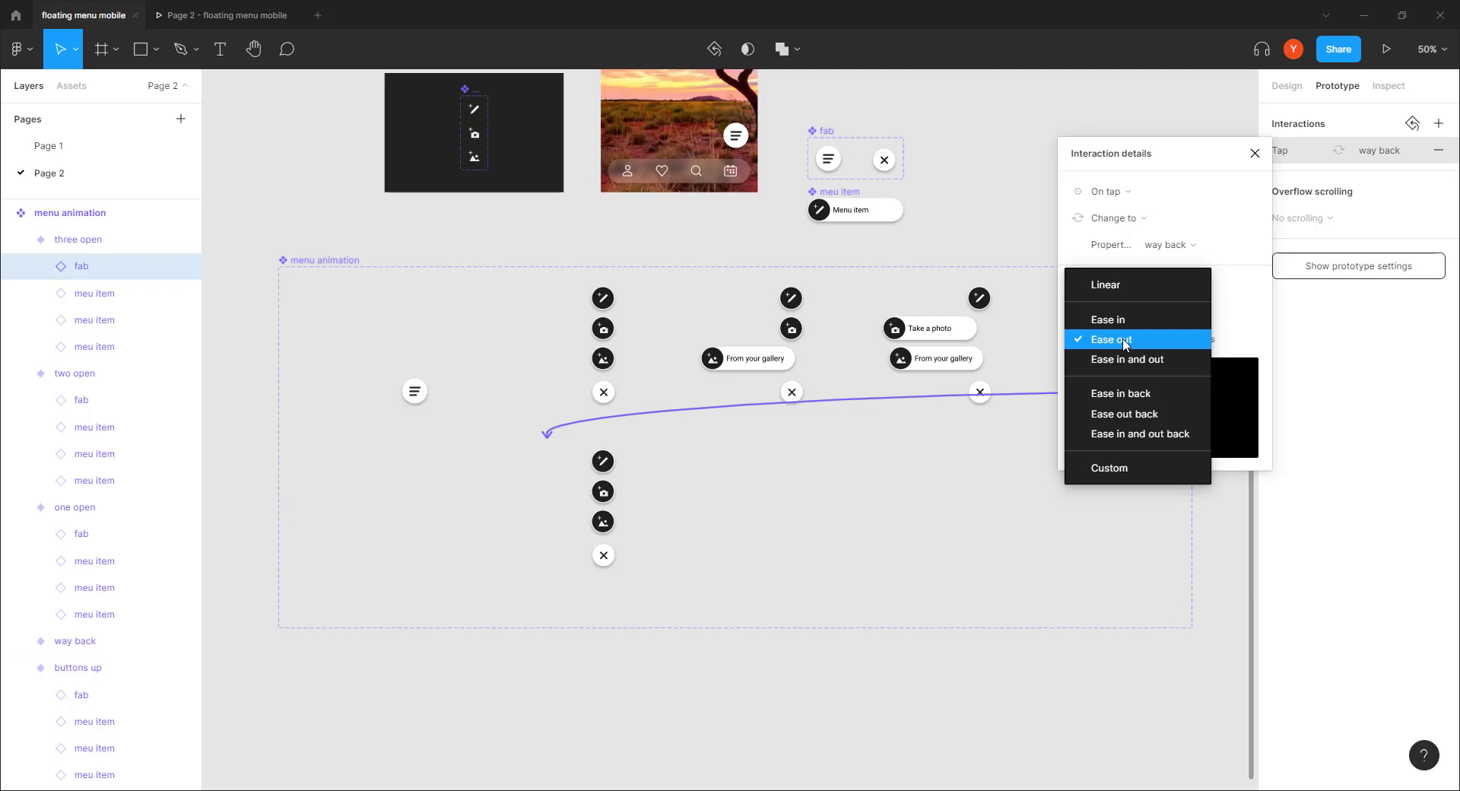
click(1117, 417)
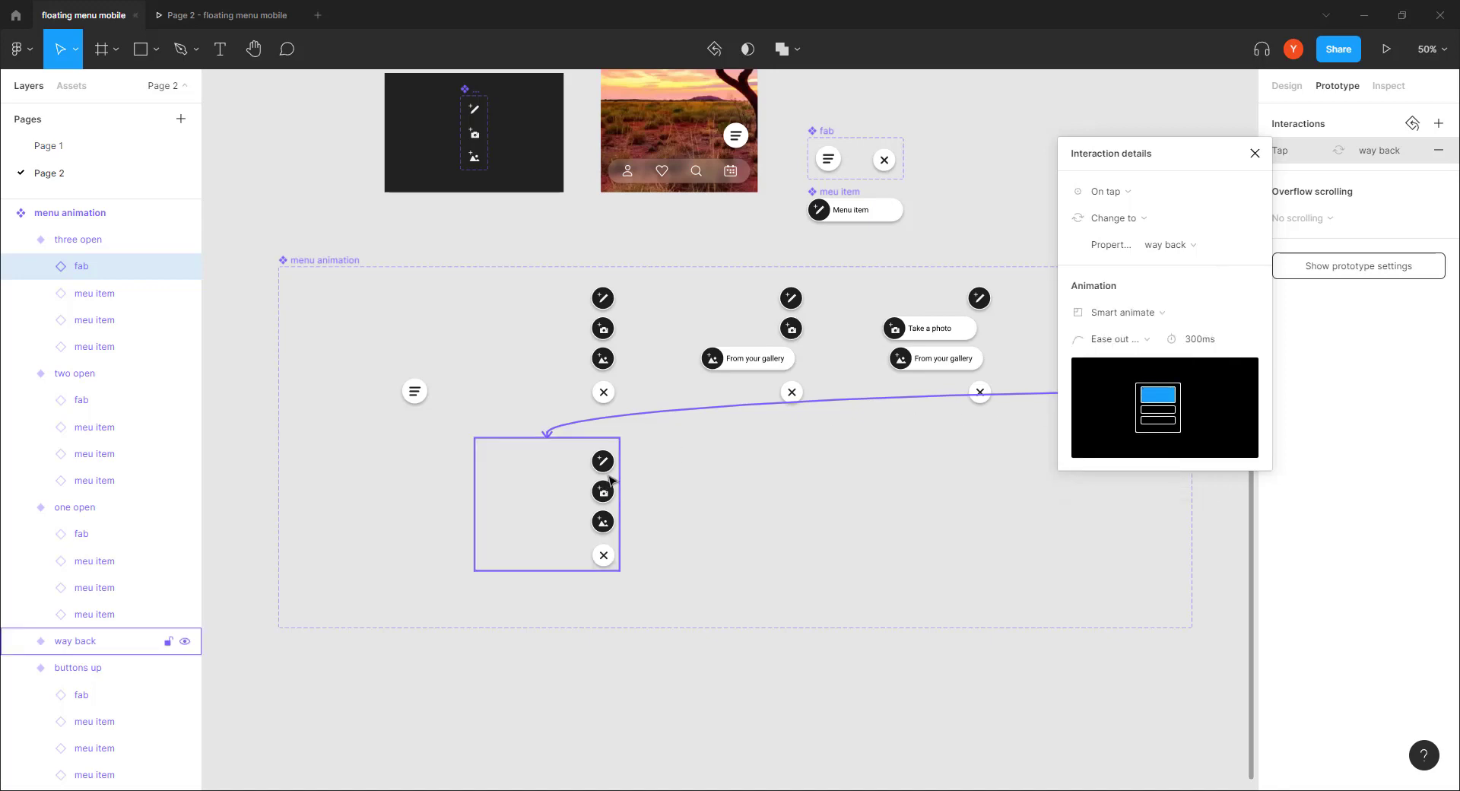
Step: Move the interaction details aside, and open and close the floating menu in the Page 2 prototype to check the new easing
scroll(674, 531, up, 5)
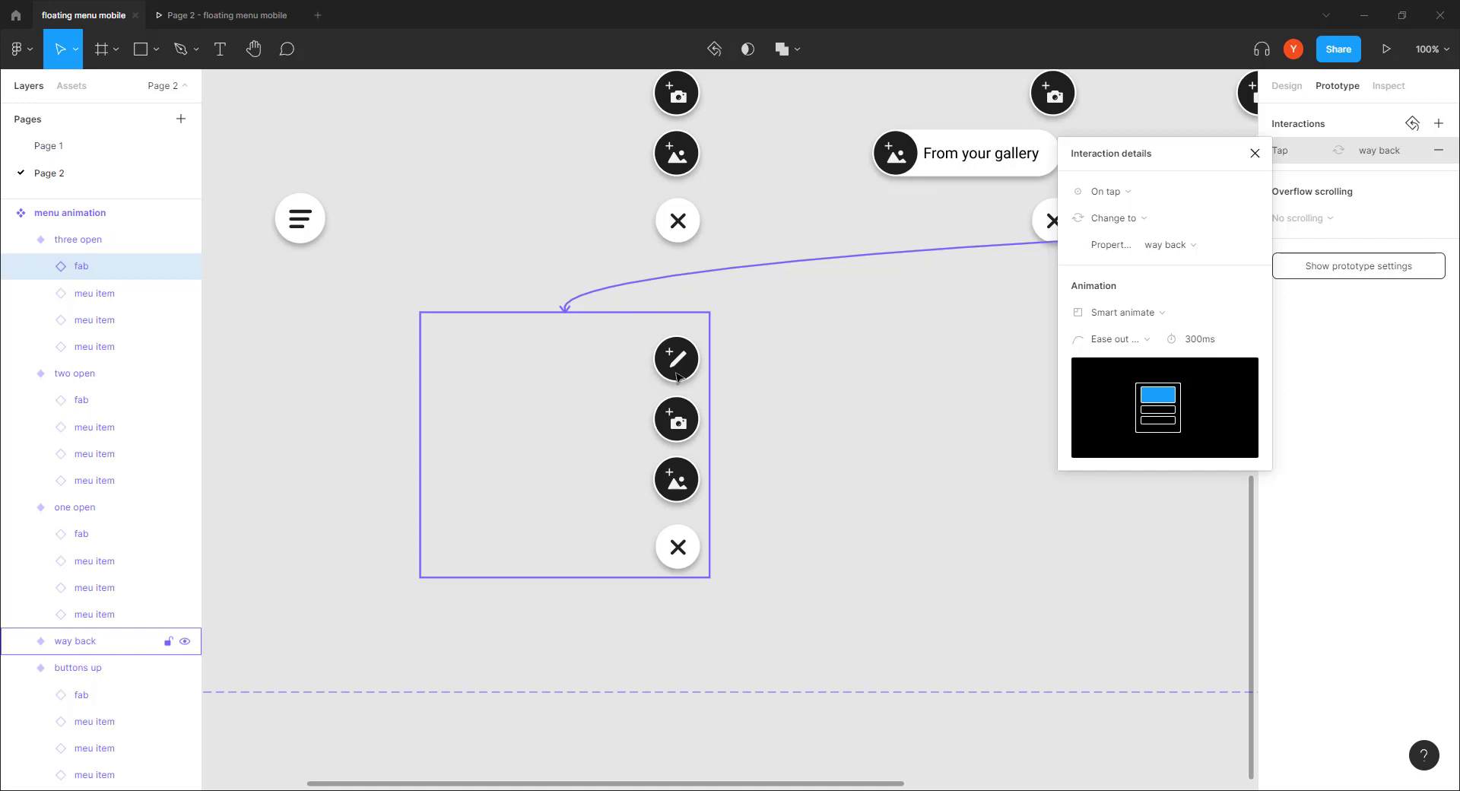
drag(1188, 159, 1246, 262)
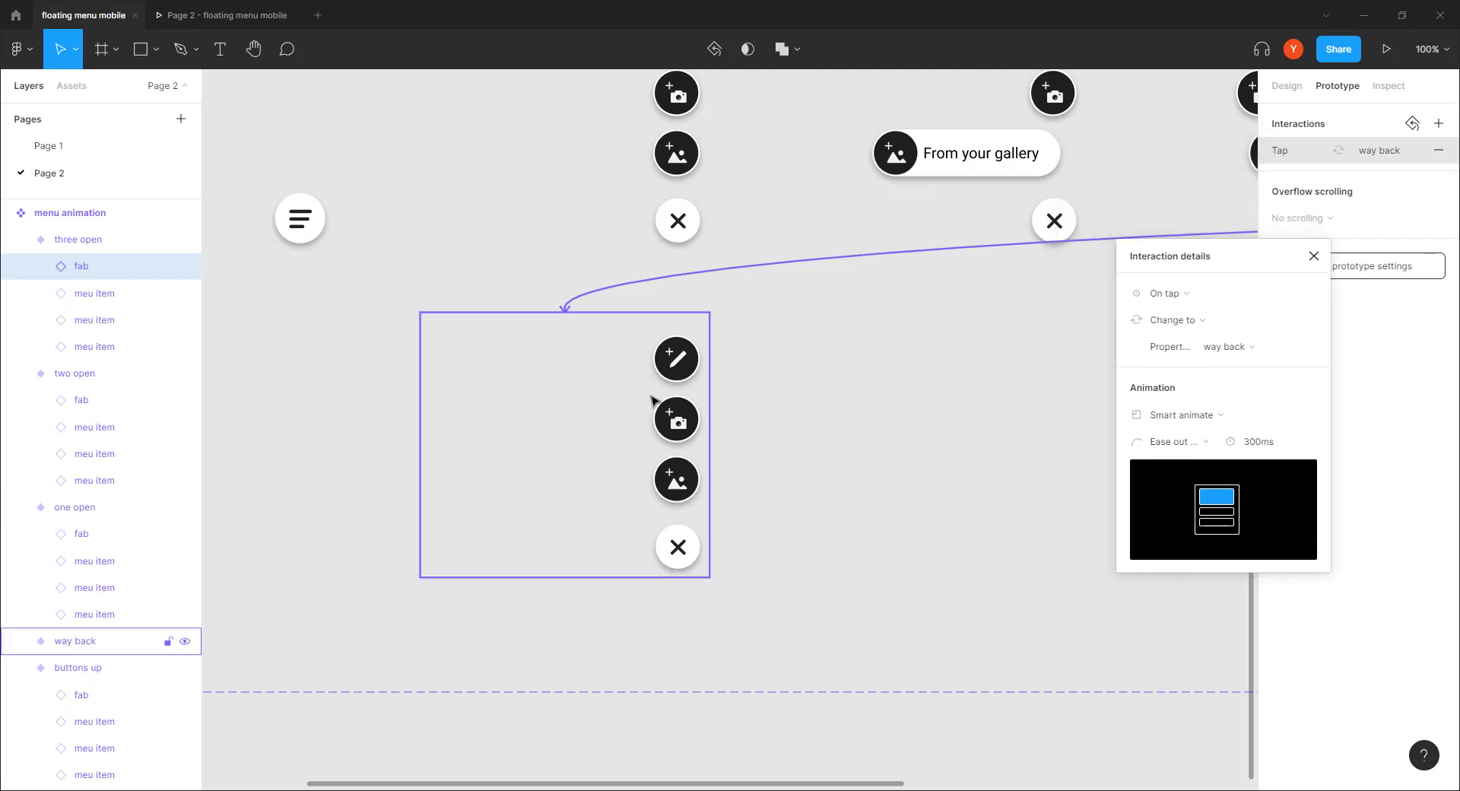
click(317, 313)
click(207, 16)
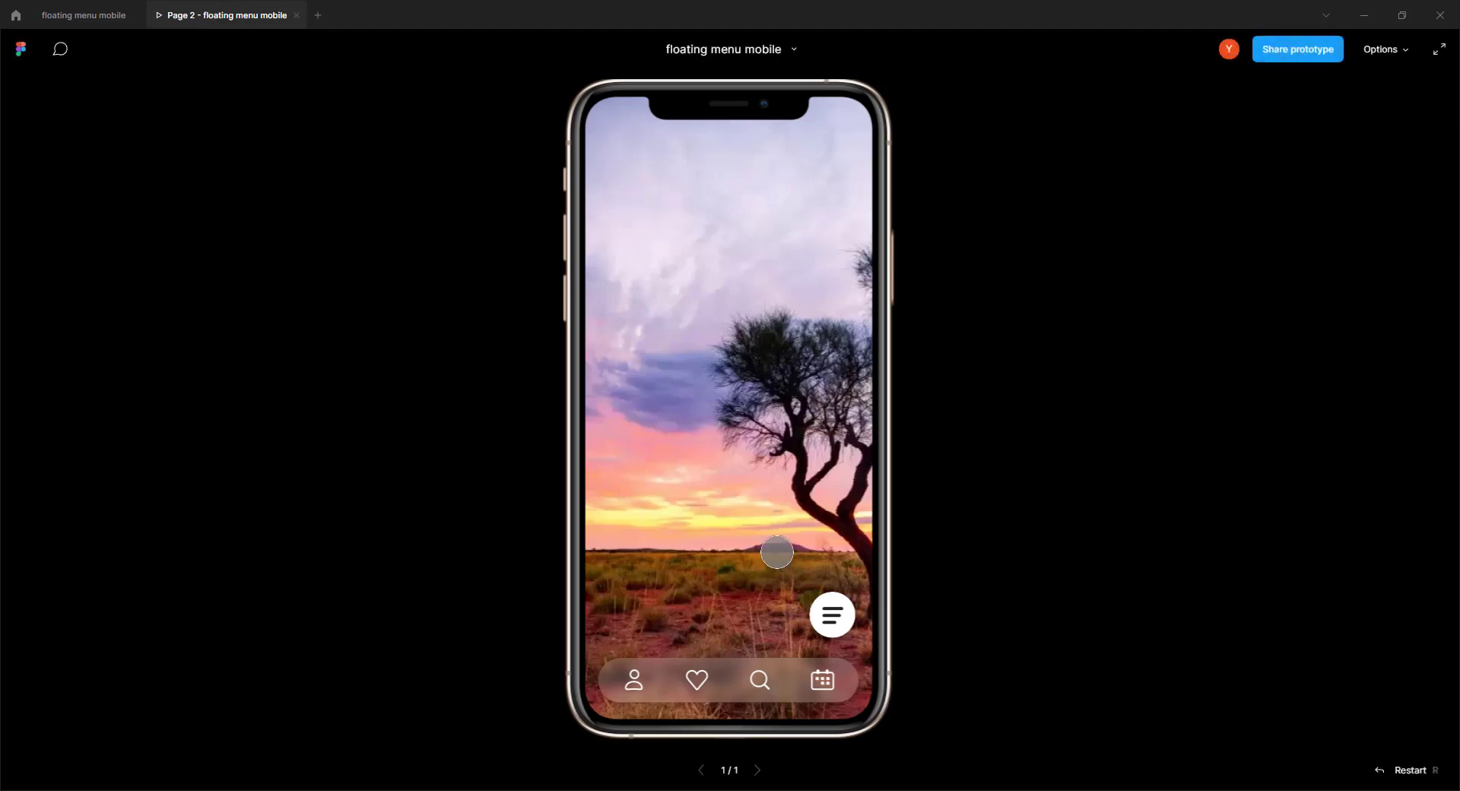
click(831, 614)
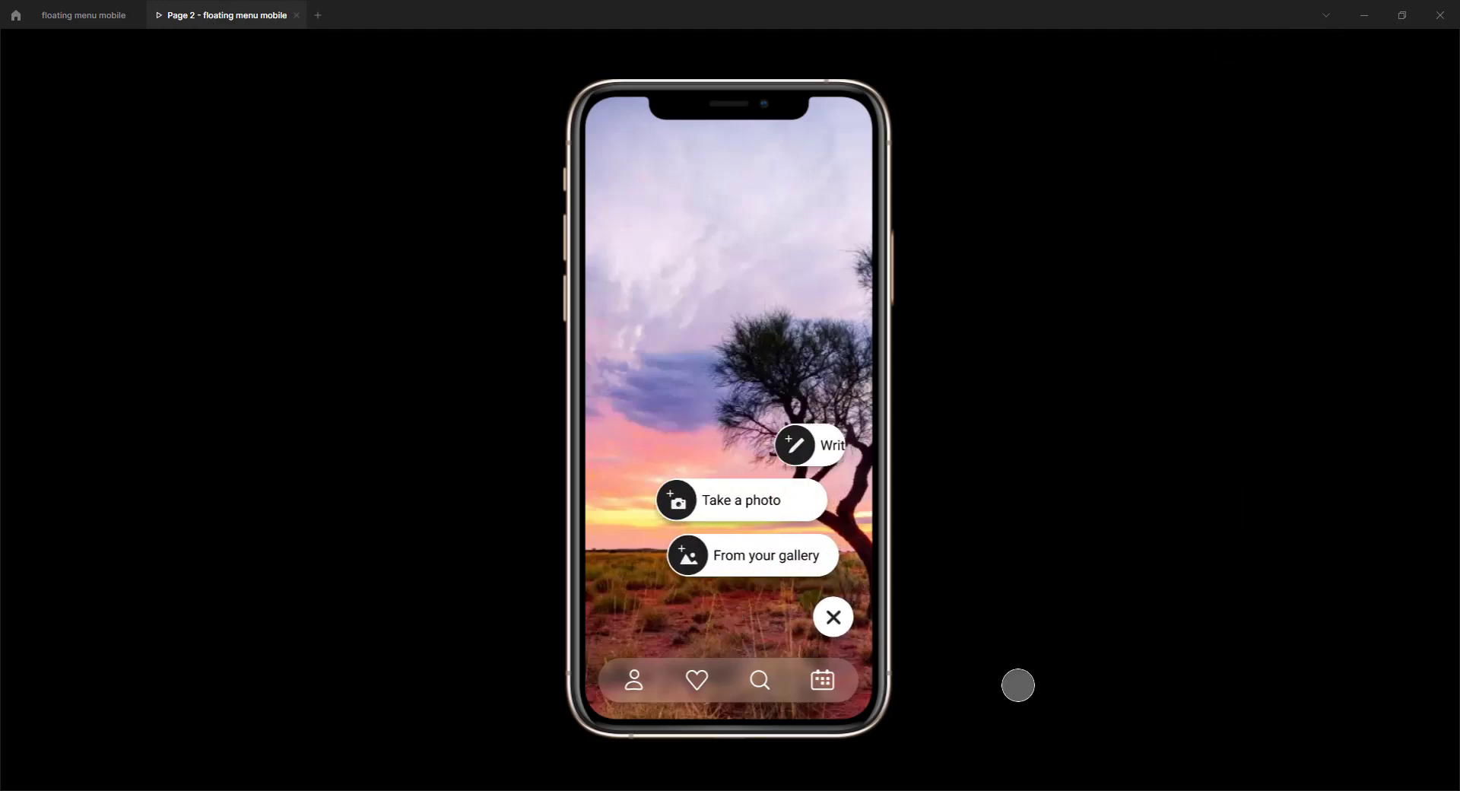
click(833, 616)
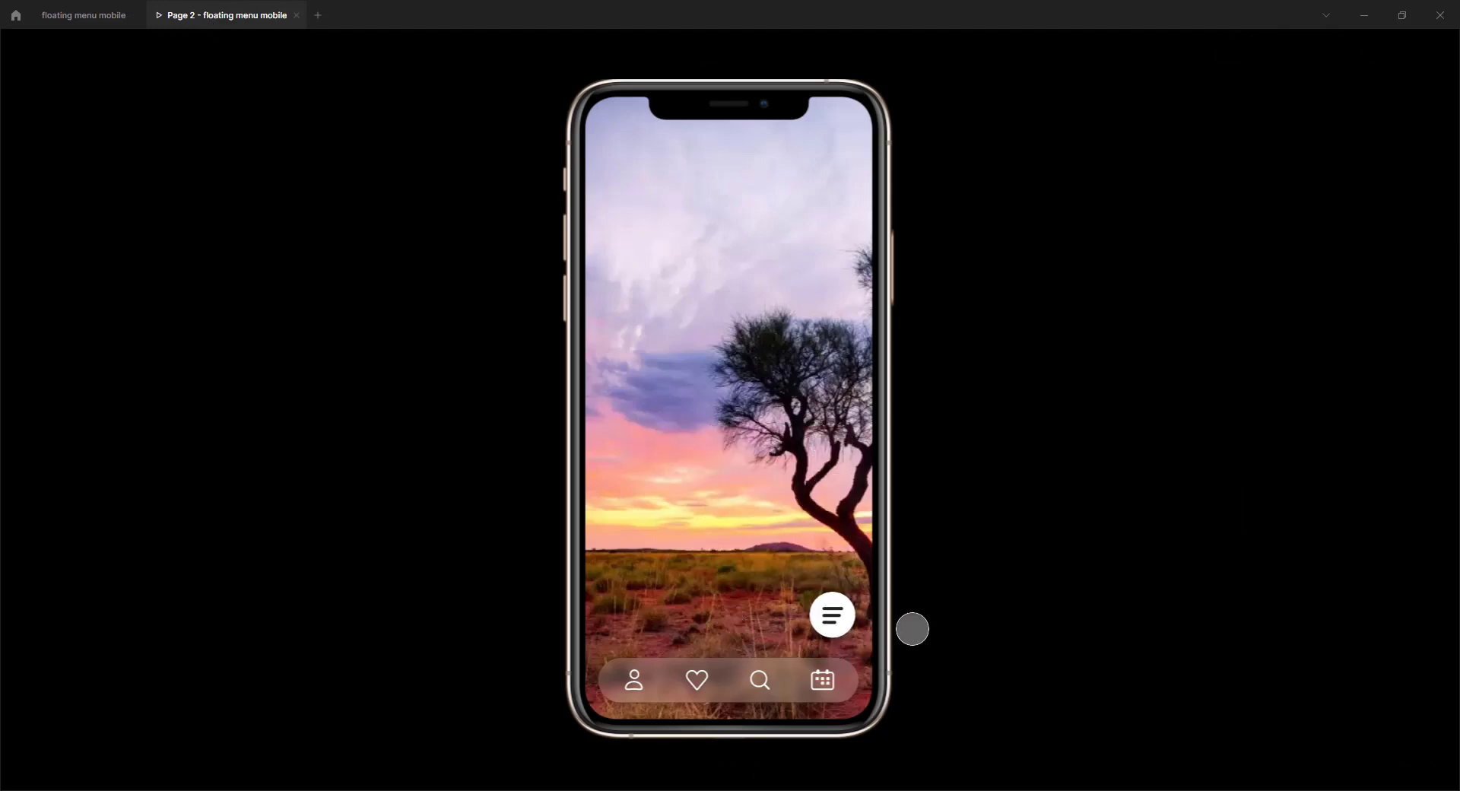
Step: In the design file, set the Smart animate duration from the three open close button to way back to 360 ms
click(90, 18)
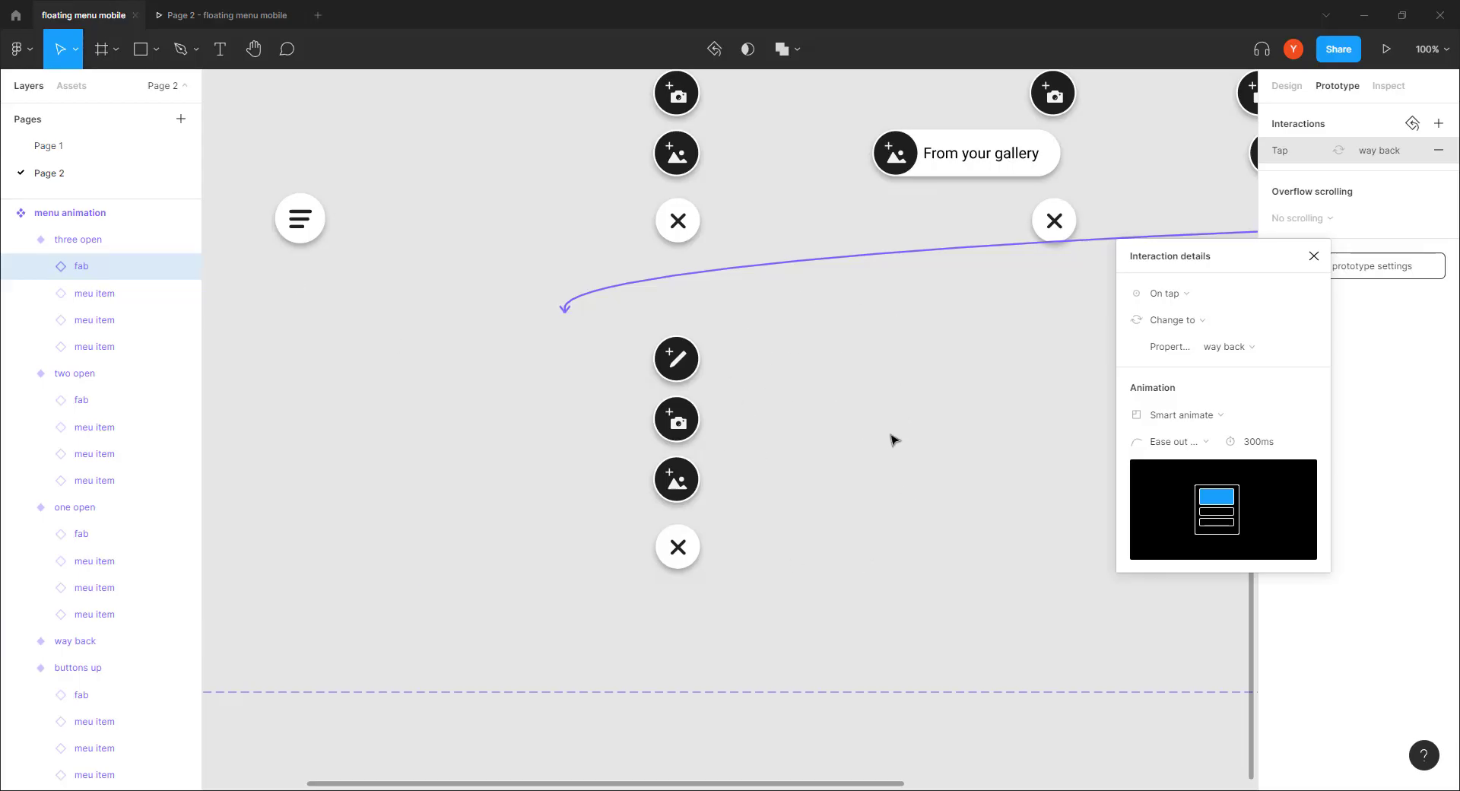
click(1264, 444)
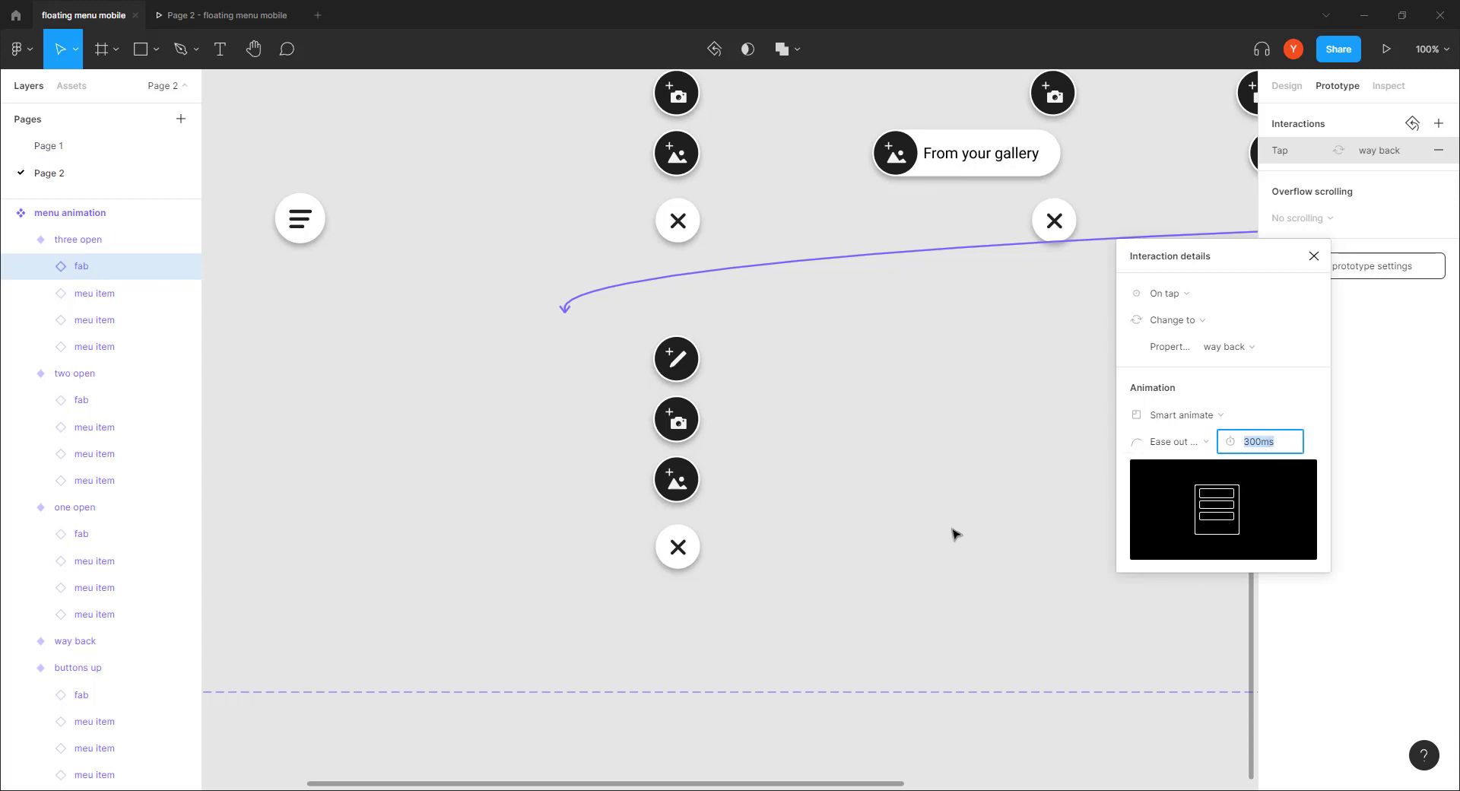
text(360)
key(Return)
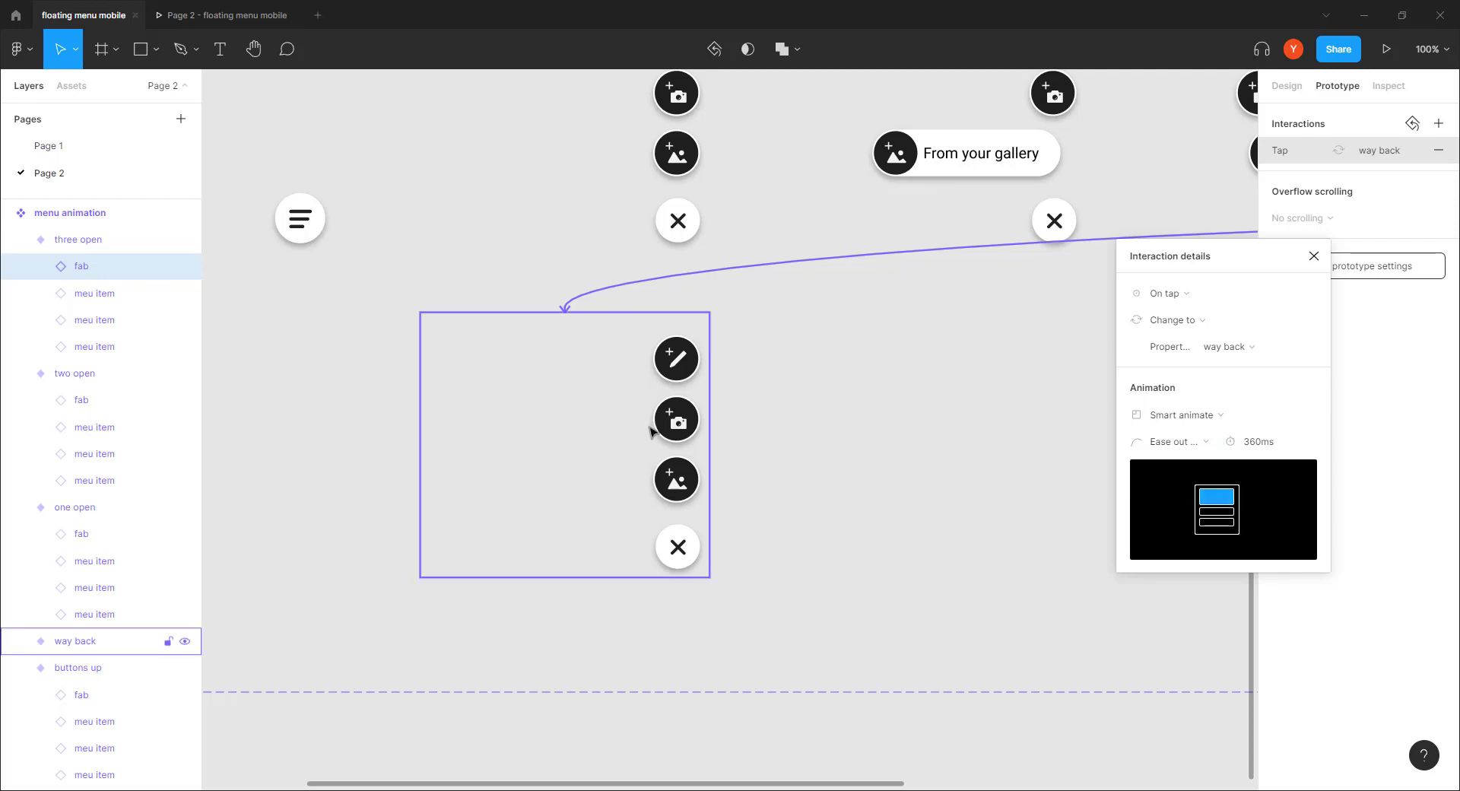
Step: Open and close the floating menu in the Page 2 prototype to check the 360 ms way back animation
click(217, 16)
click(832, 614)
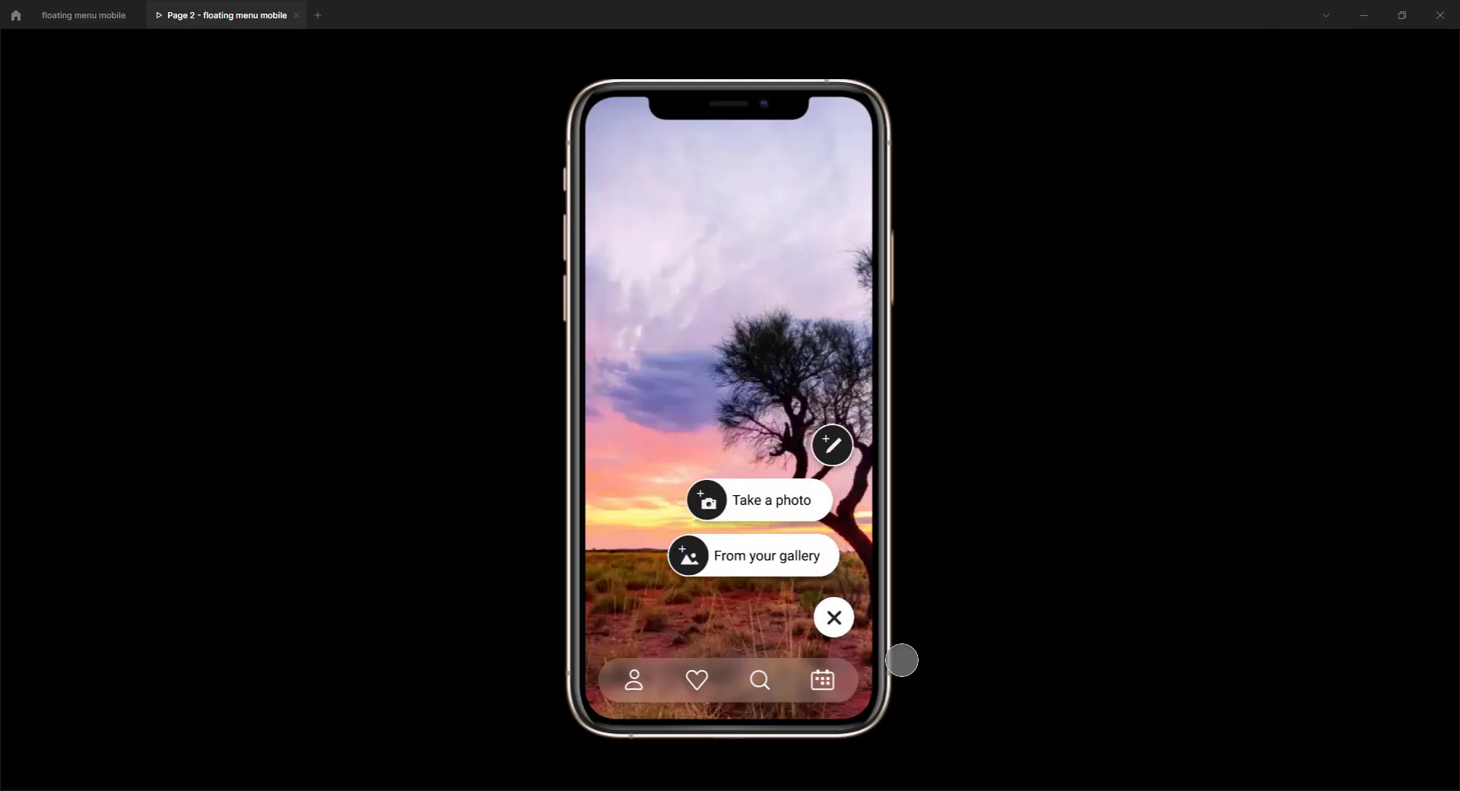
click(821, 618)
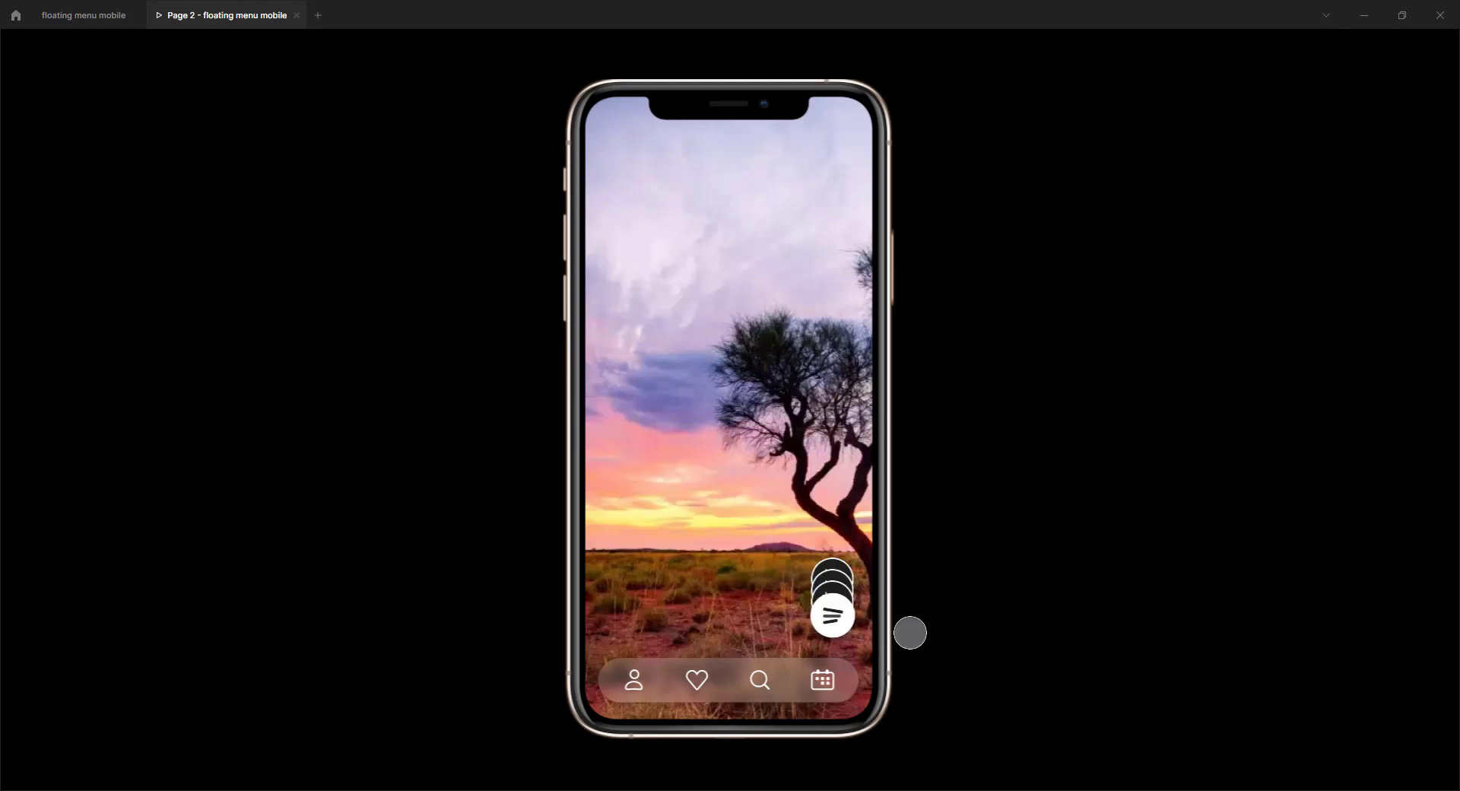
Step: In the design file, change the easing of the way back variant's after-delay interaction to Ease out back
click(86, 16)
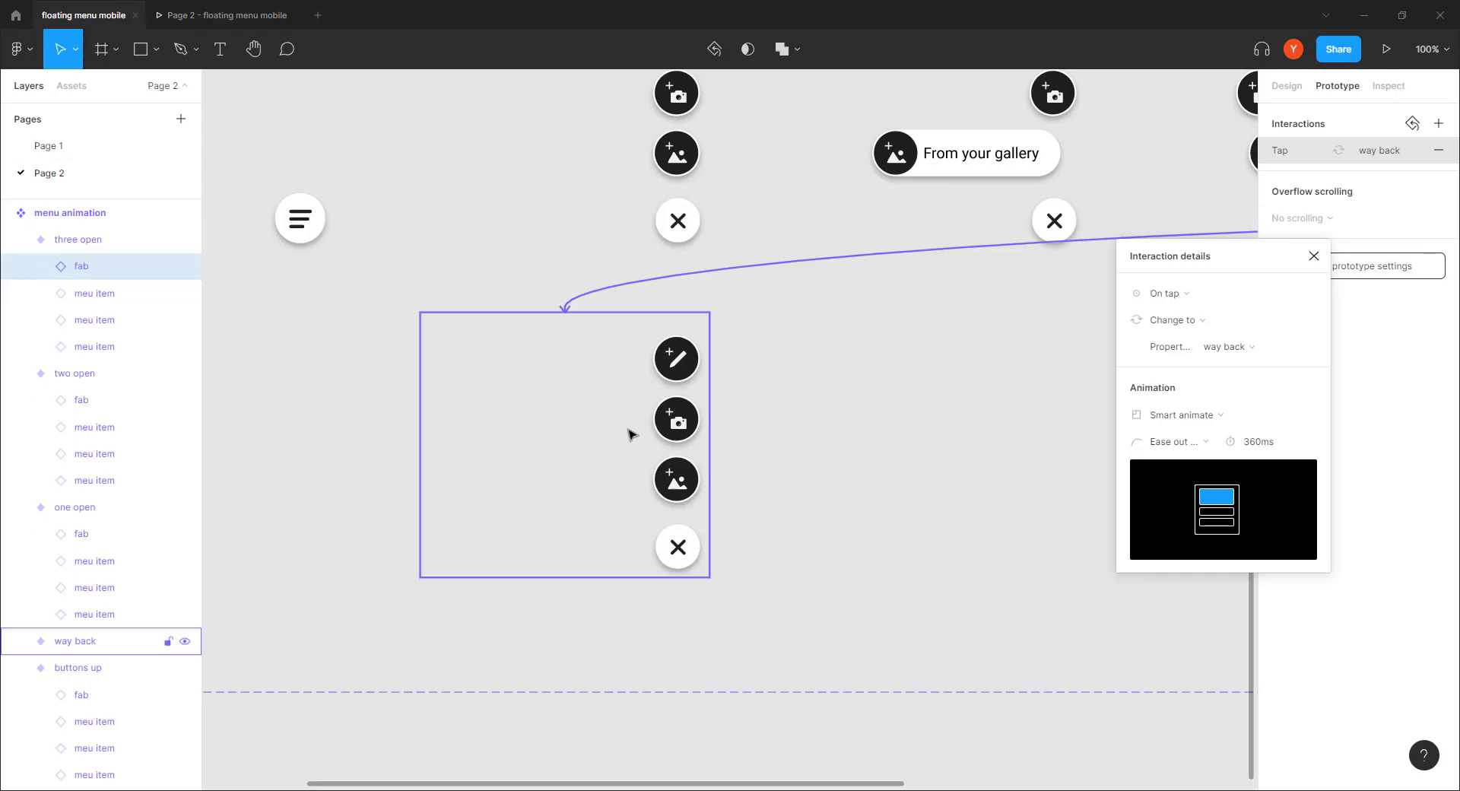
click(508, 482)
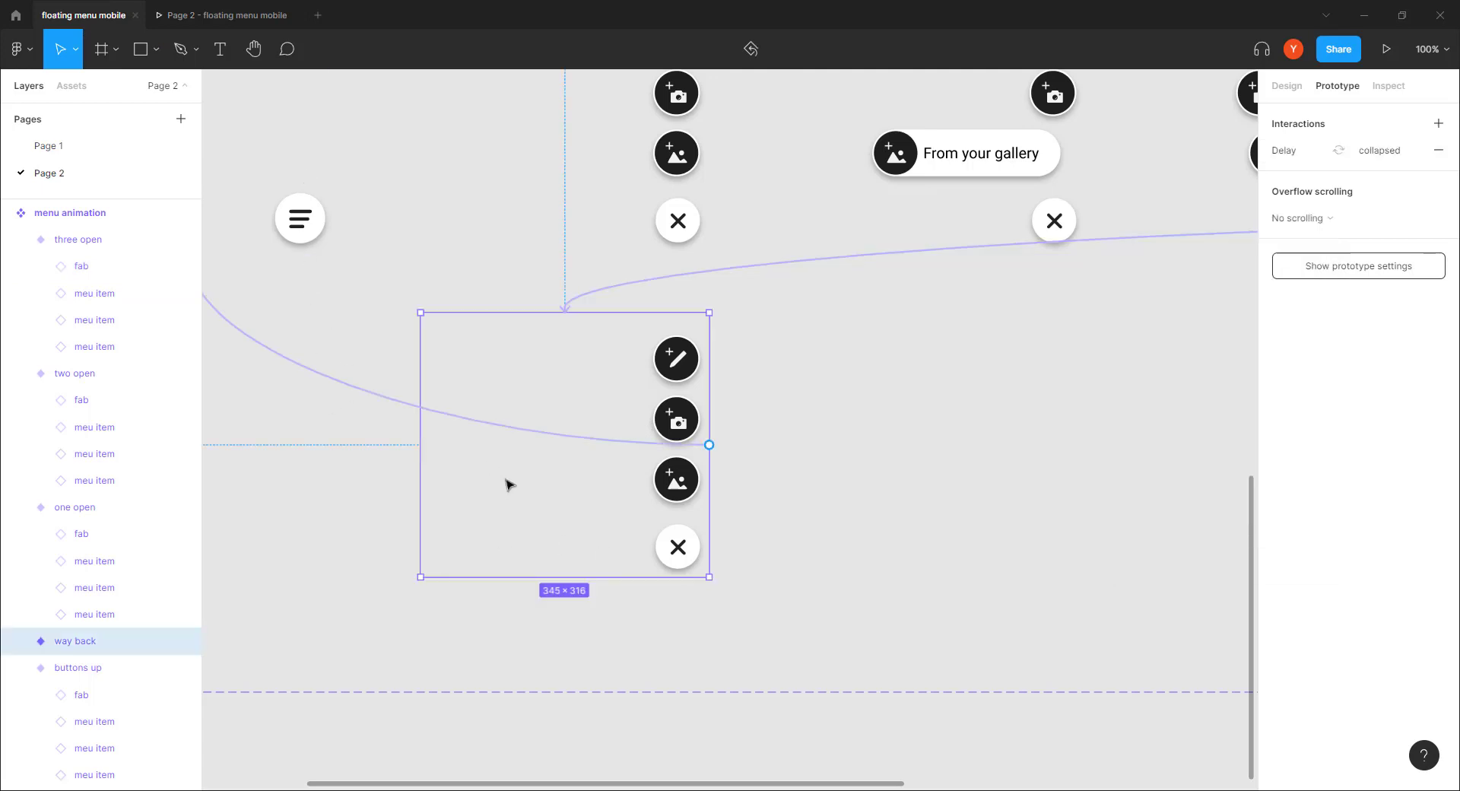
click(524, 432)
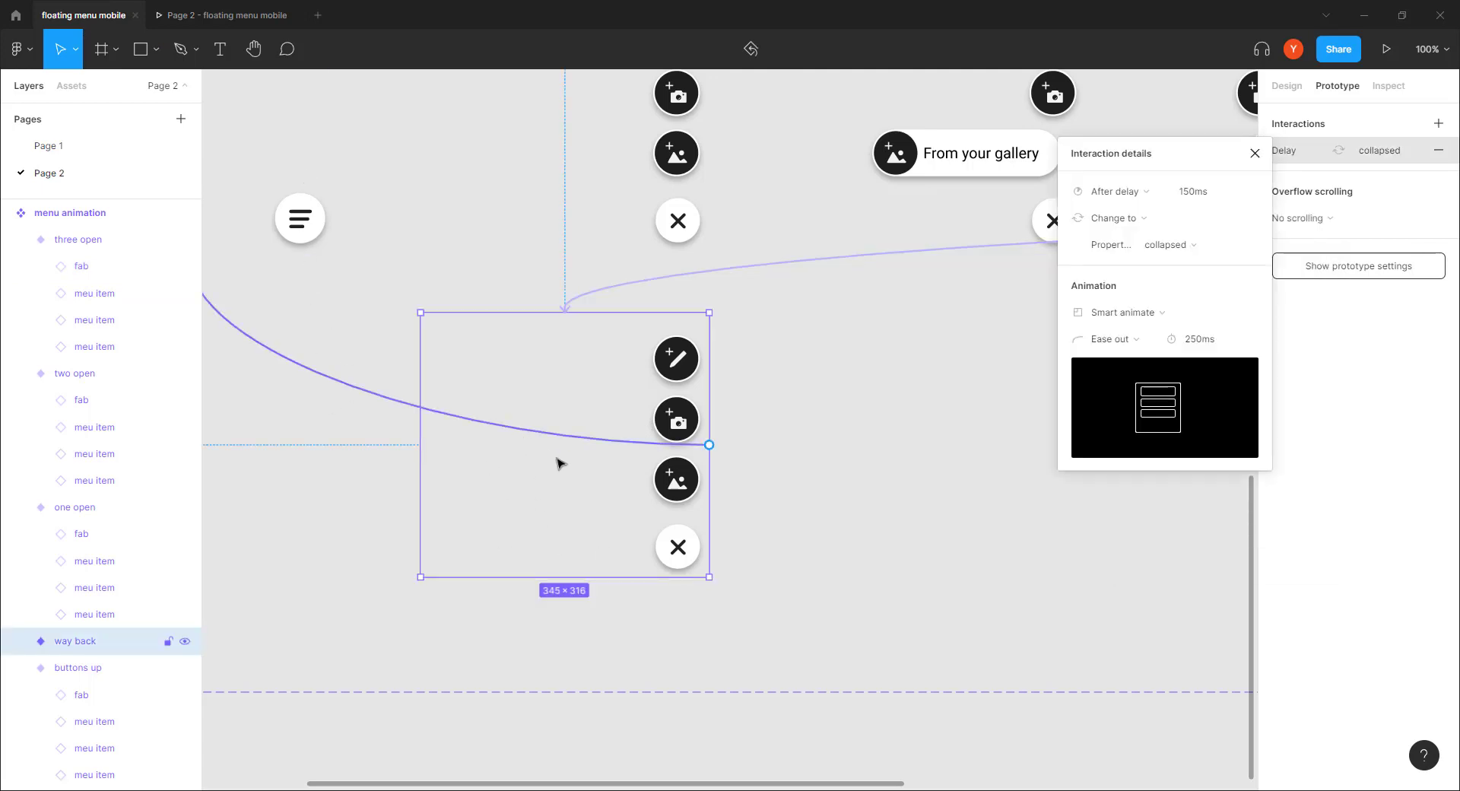
click(1112, 339)
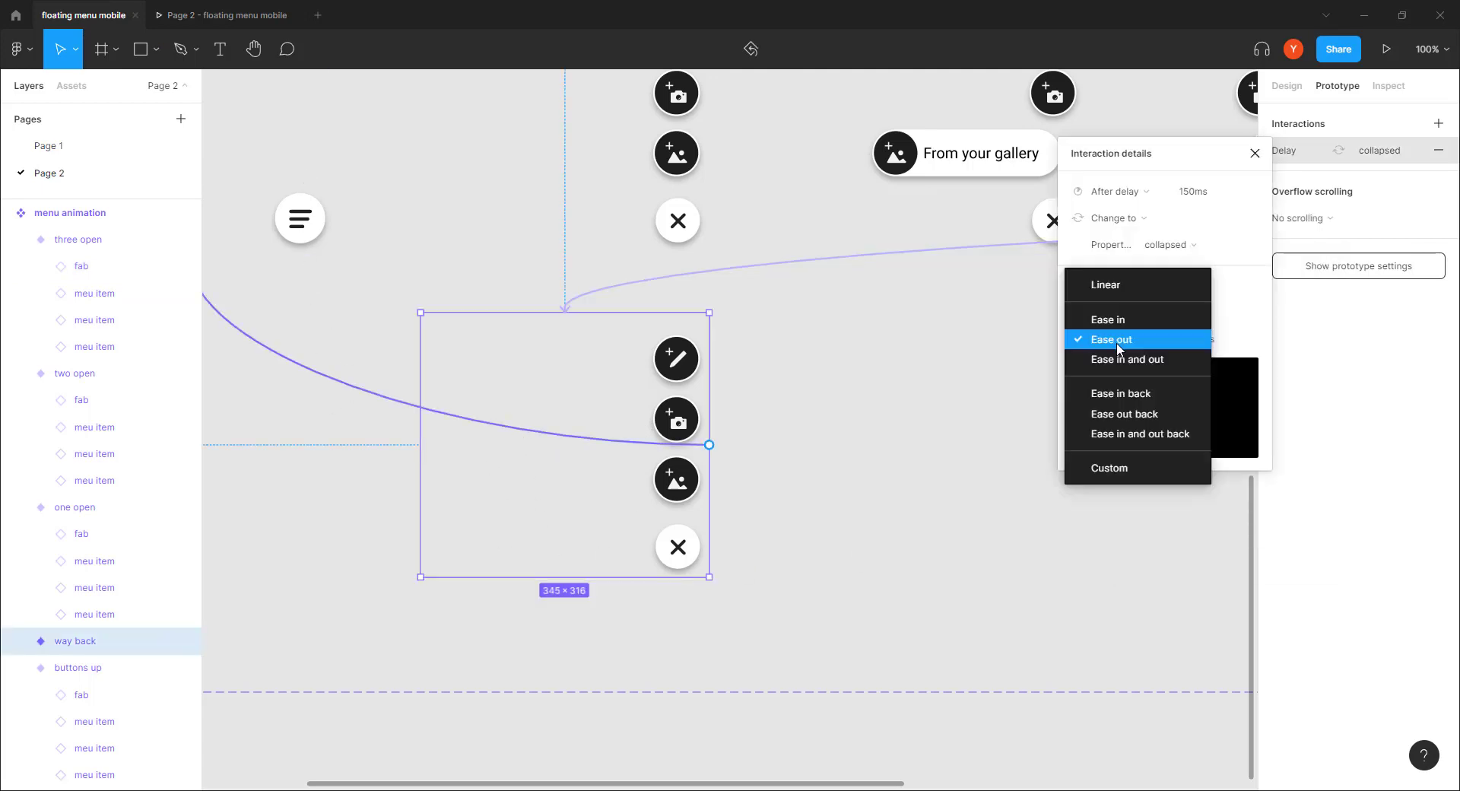
click(1110, 416)
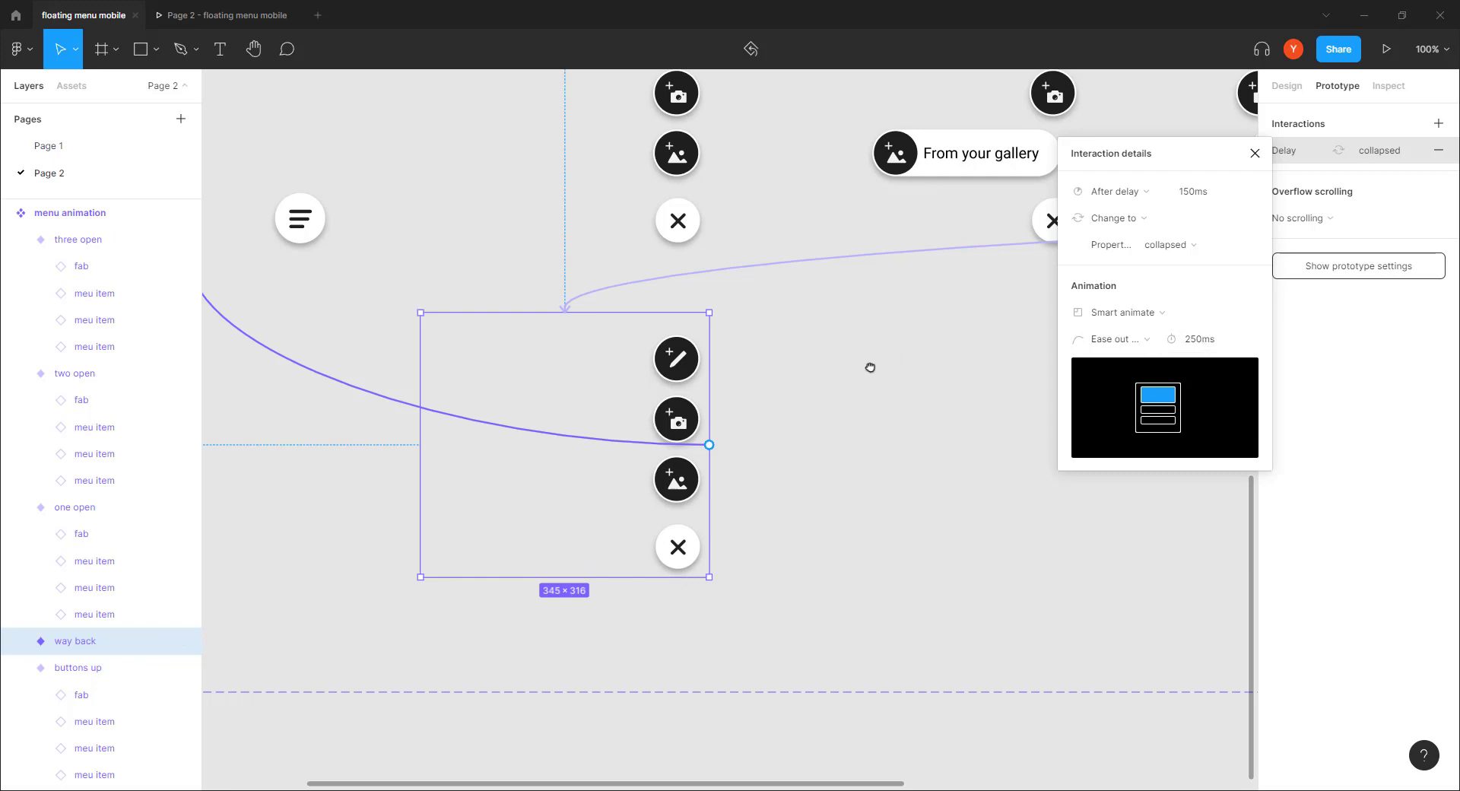
Step: Play the Page 2 prototype, opening and closing the floating menu to review the Ease out back collapse
drag(870, 367, 945, 459)
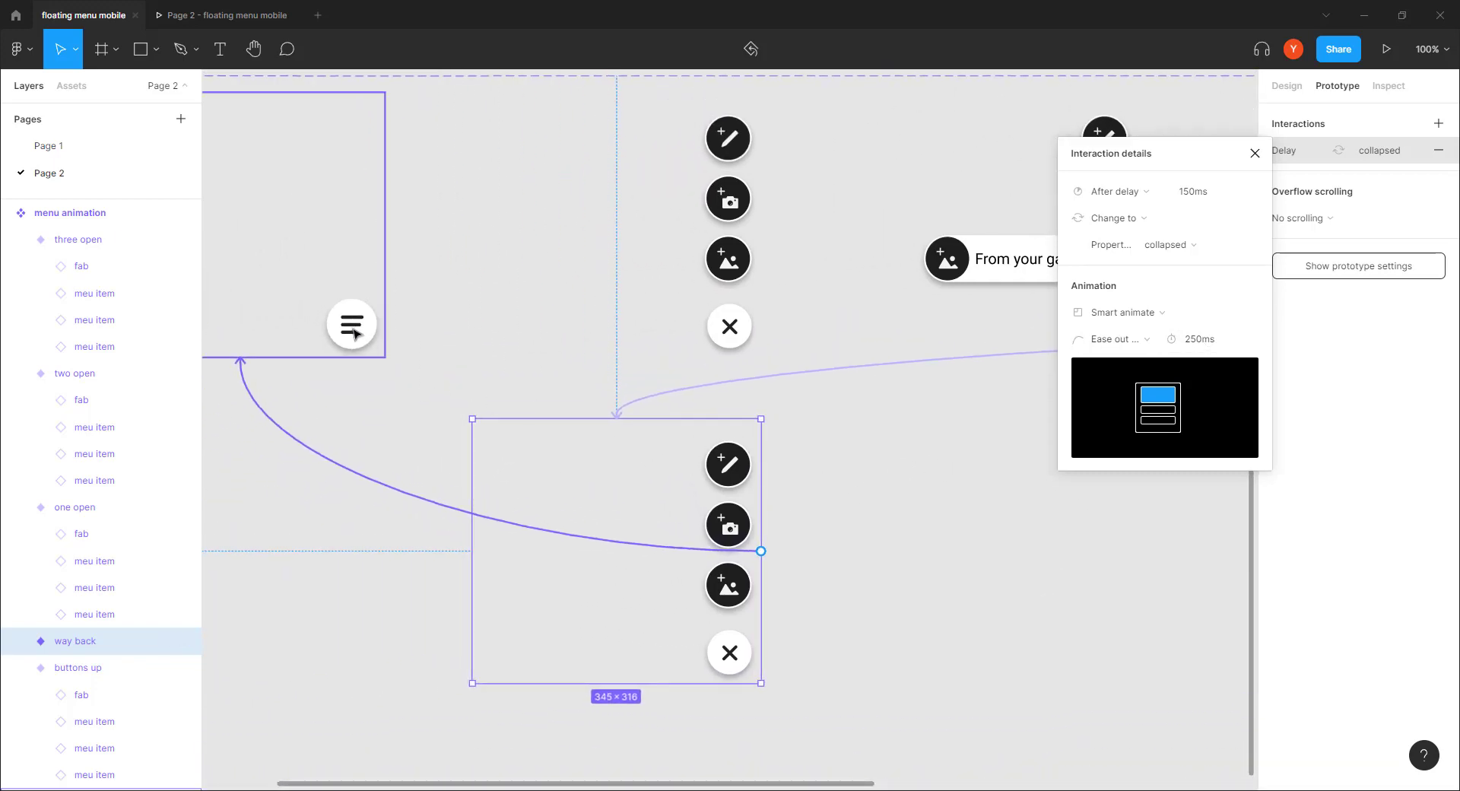
click(190, 15)
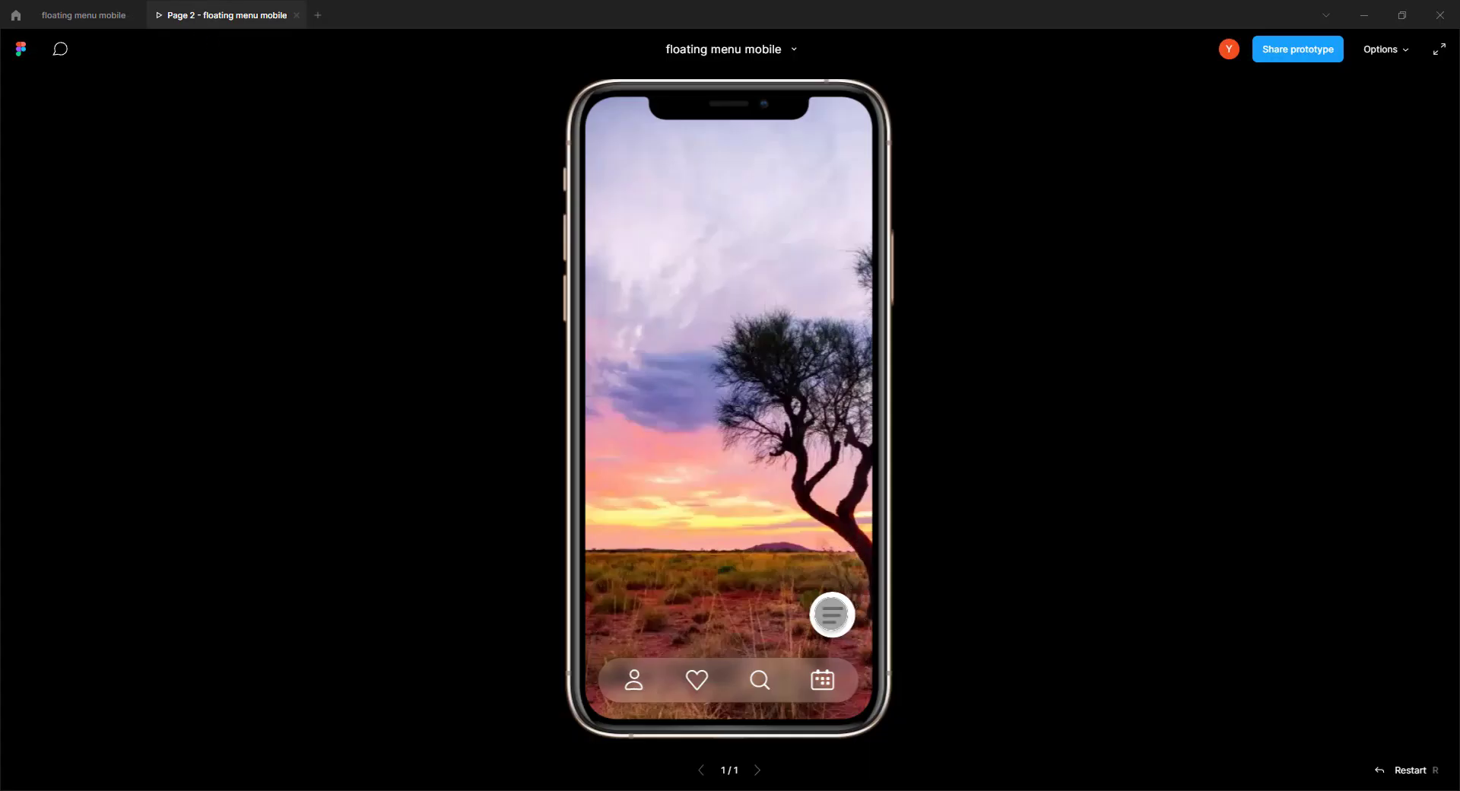
click(832, 614)
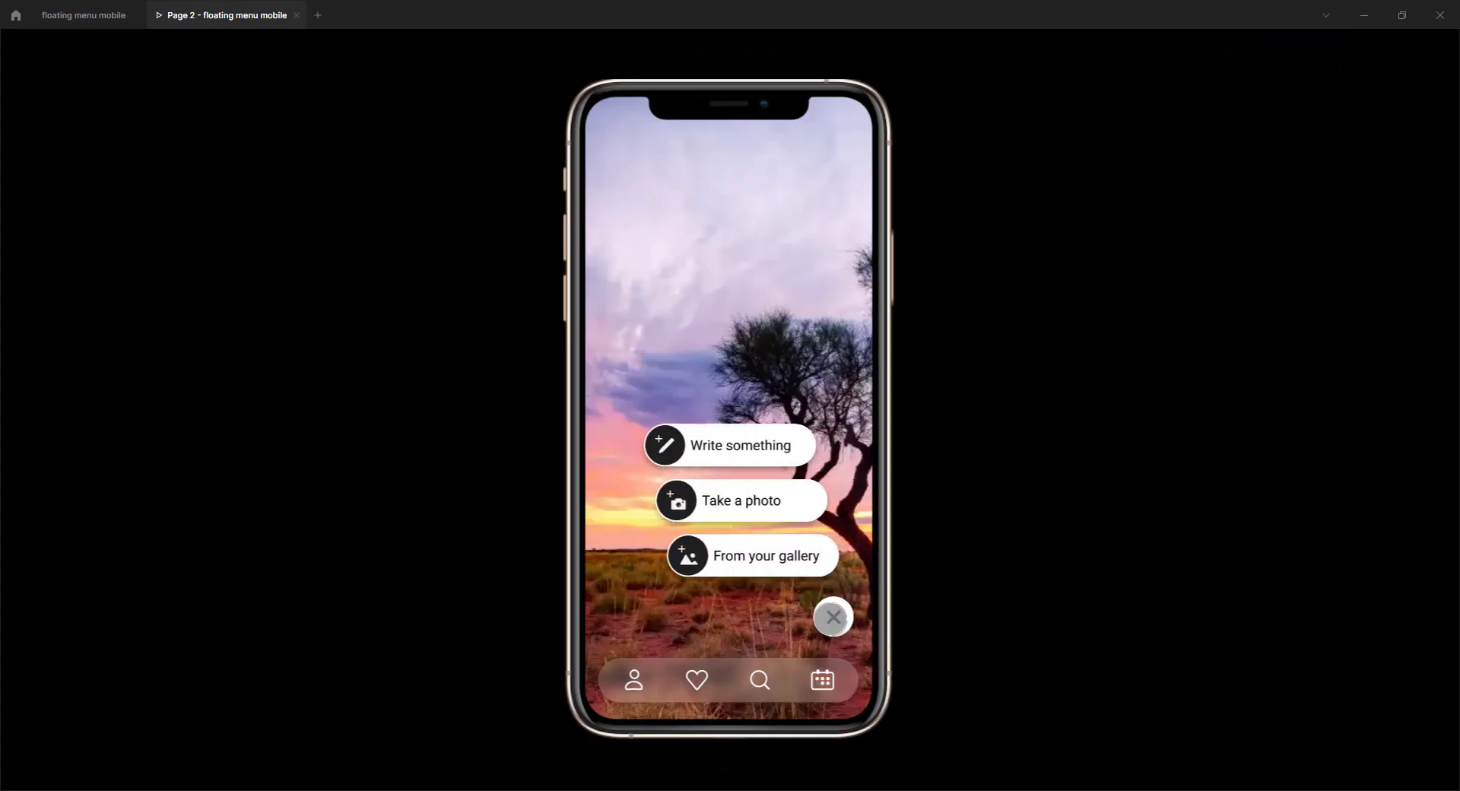
click(834, 616)
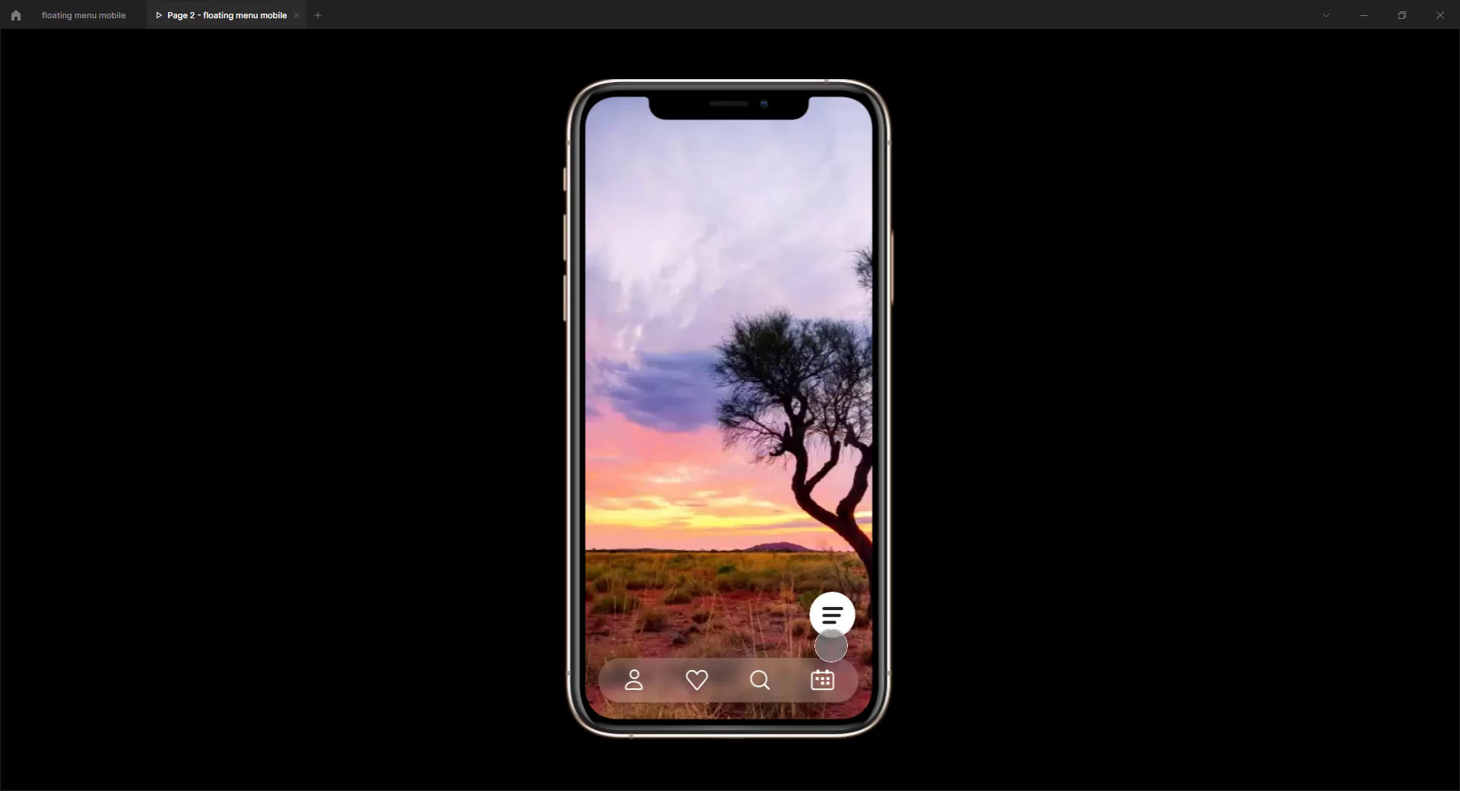
Step: Set the Smart animate duration from way back to collapsed to 500 ms in the design file, and view it in the prototype
click(87, 16)
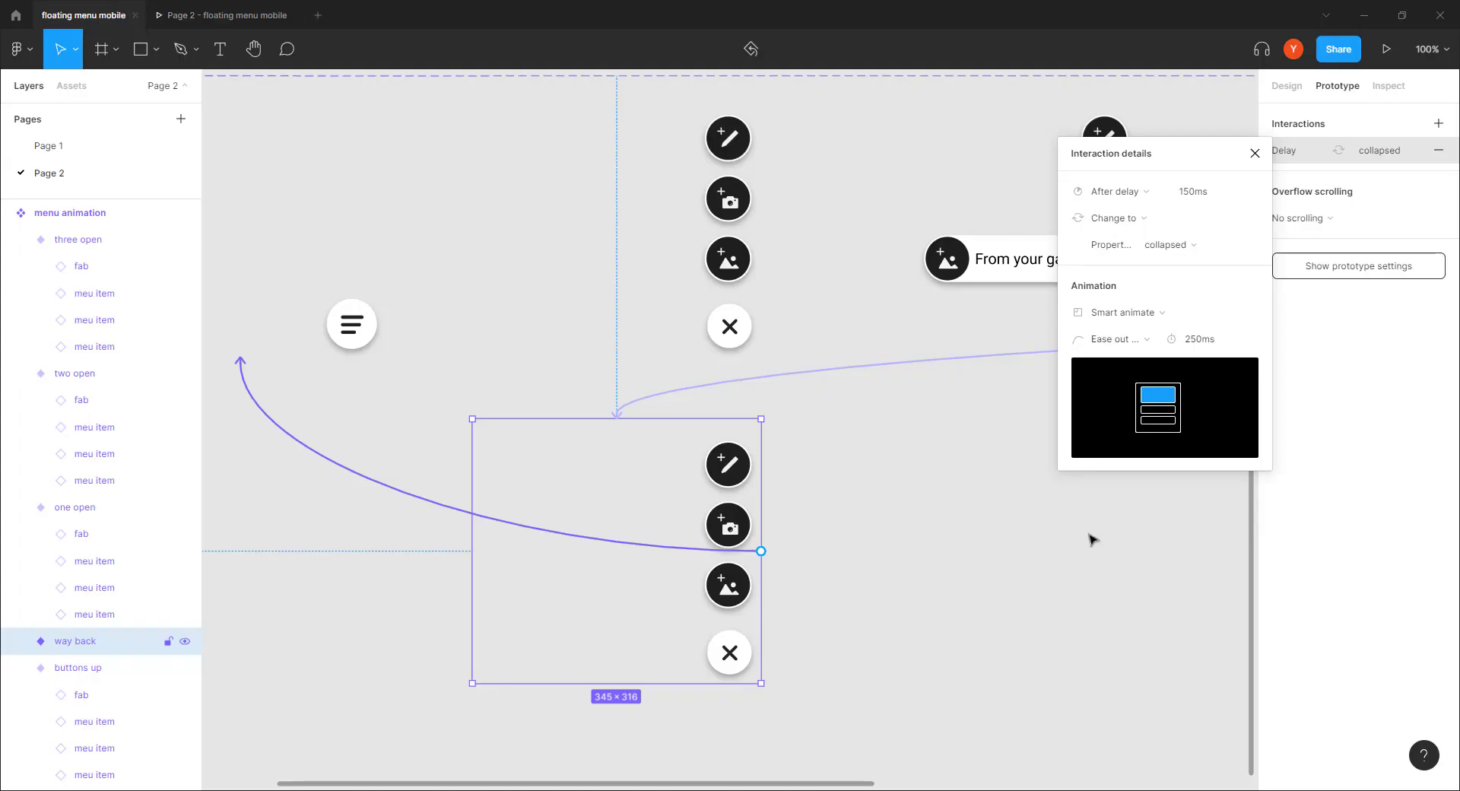
click(1202, 338)
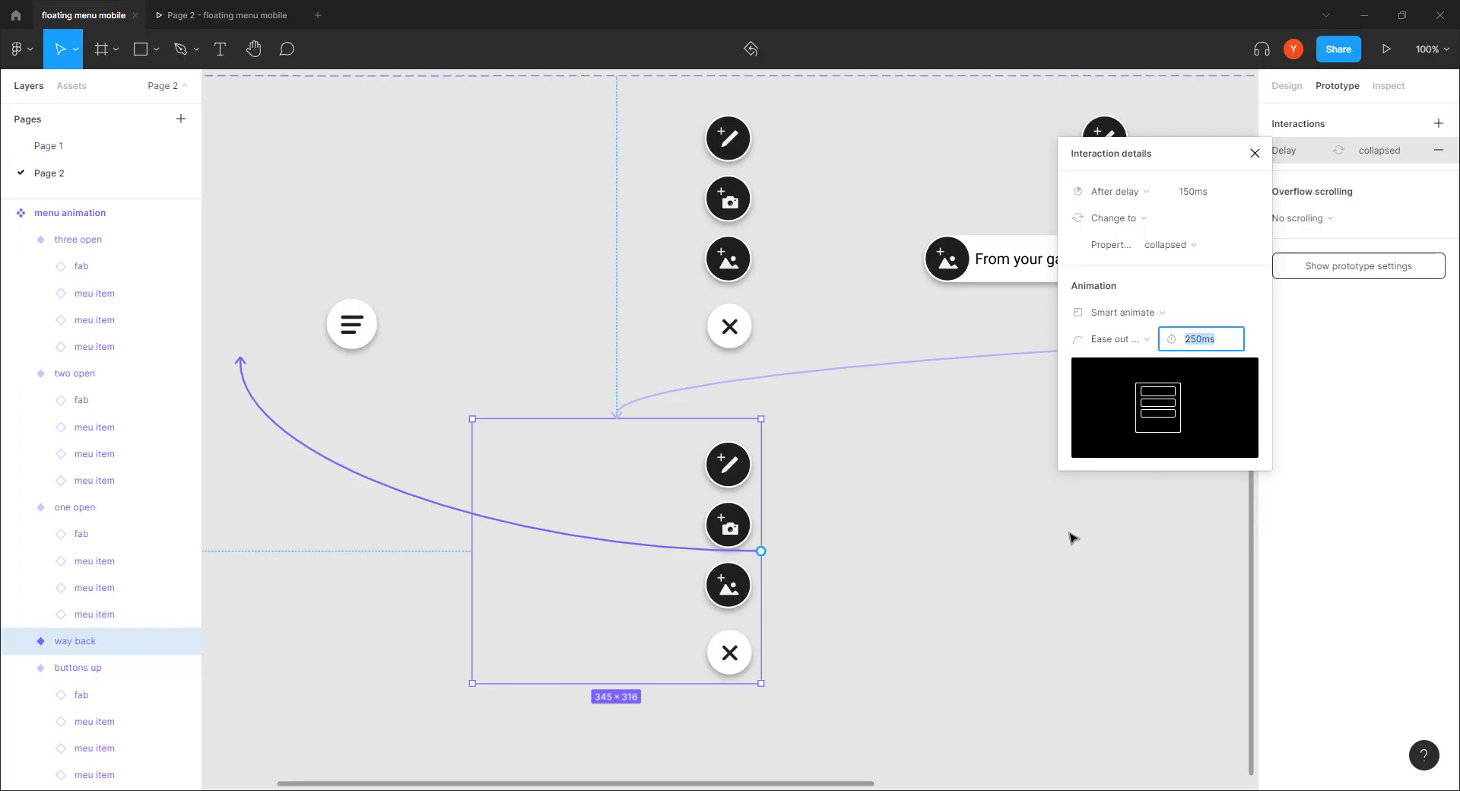
text(5)
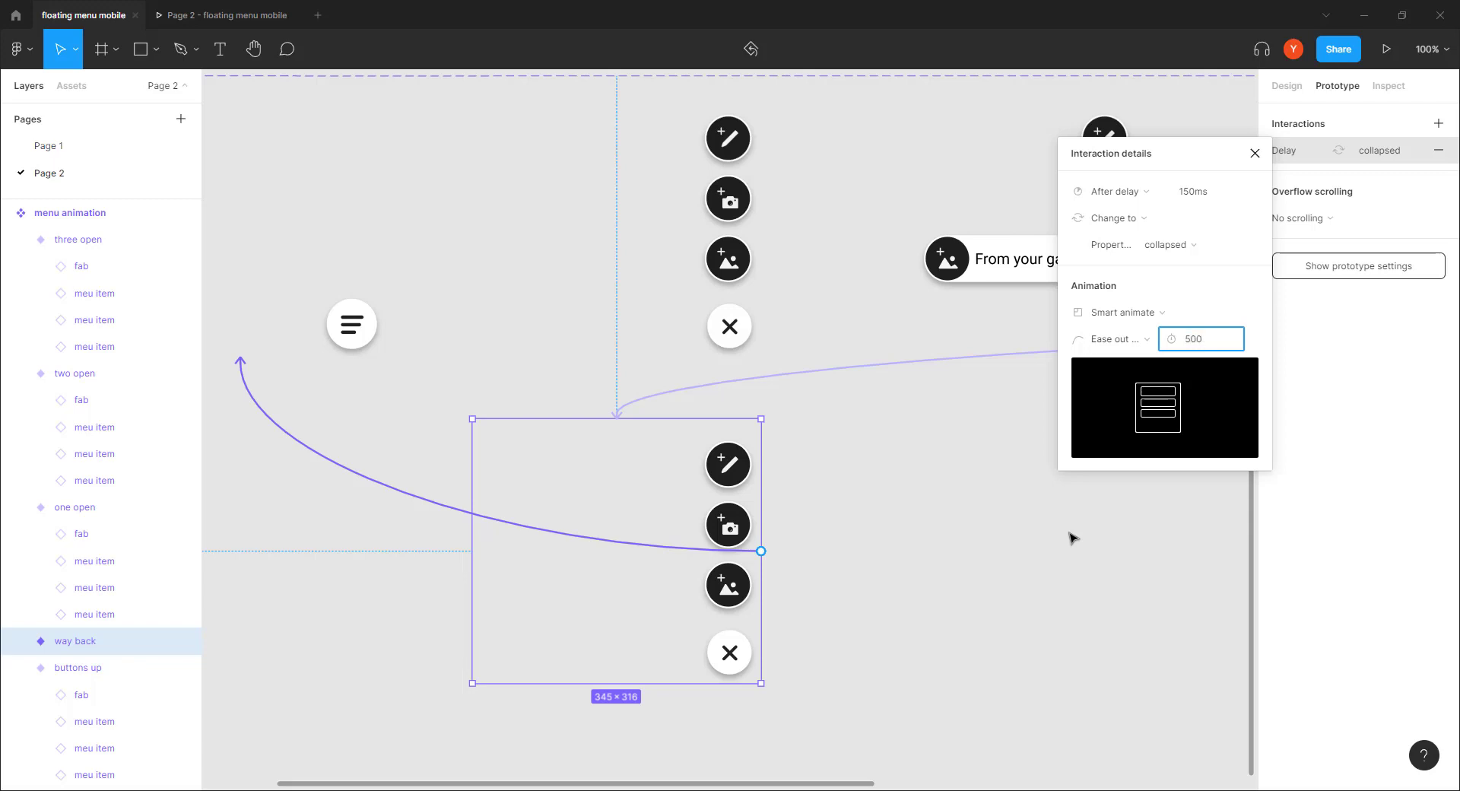
text(00)
key(Return)
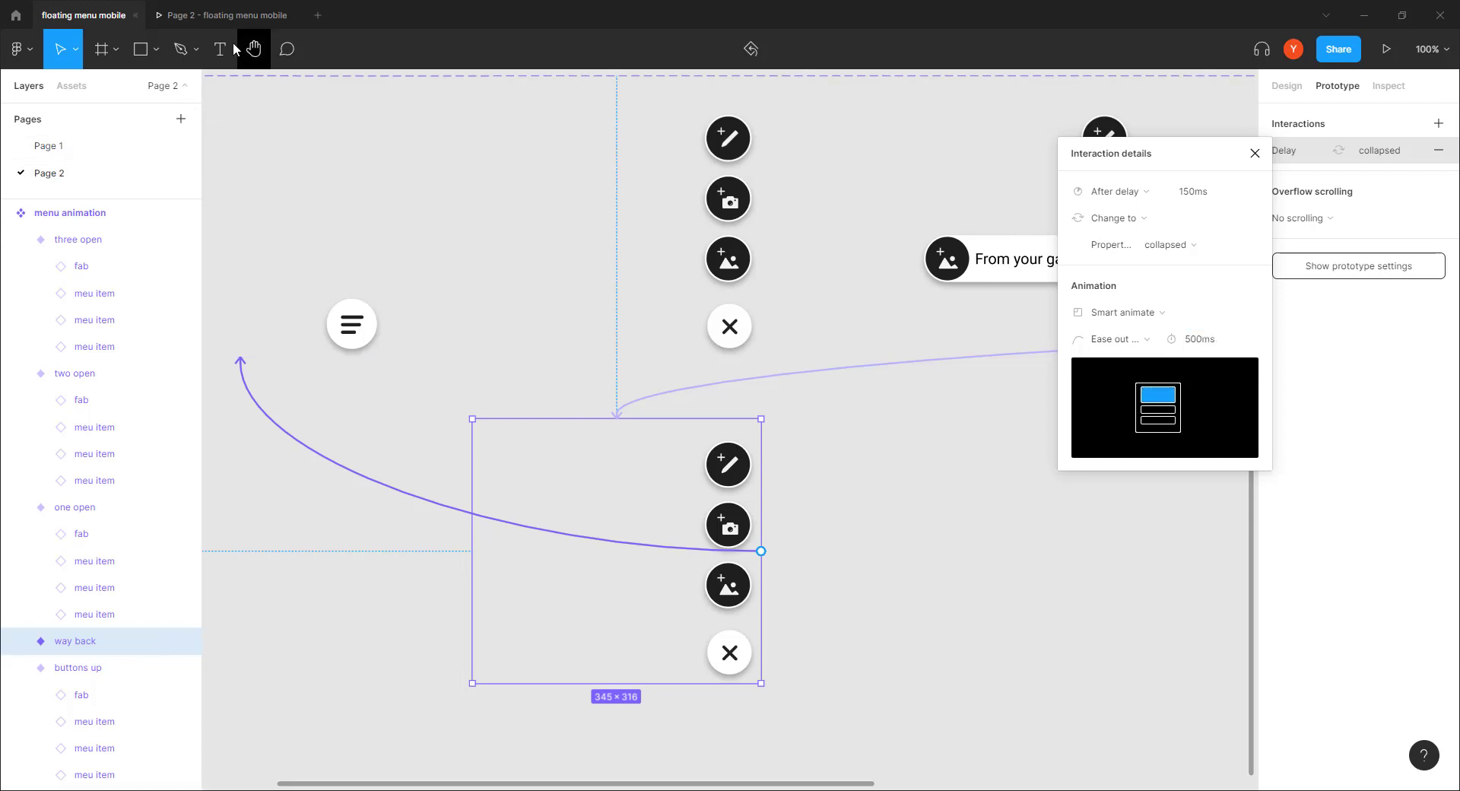
click(222, 19)
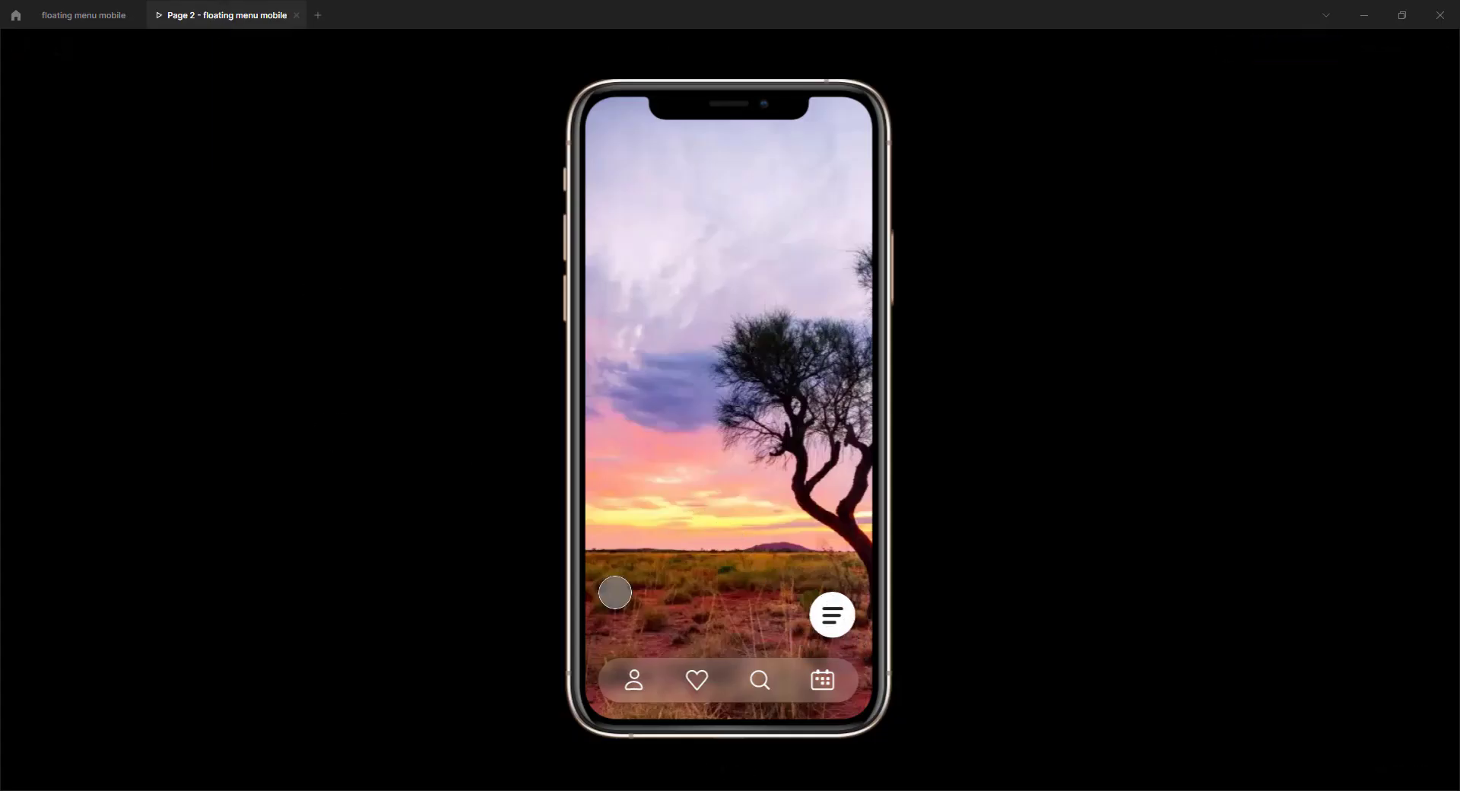
Step: Back in the design file, set the way back to collapsed Smart animate duration to 1000 ms
click(83, 16)
scroll(372, 551, left, 3)
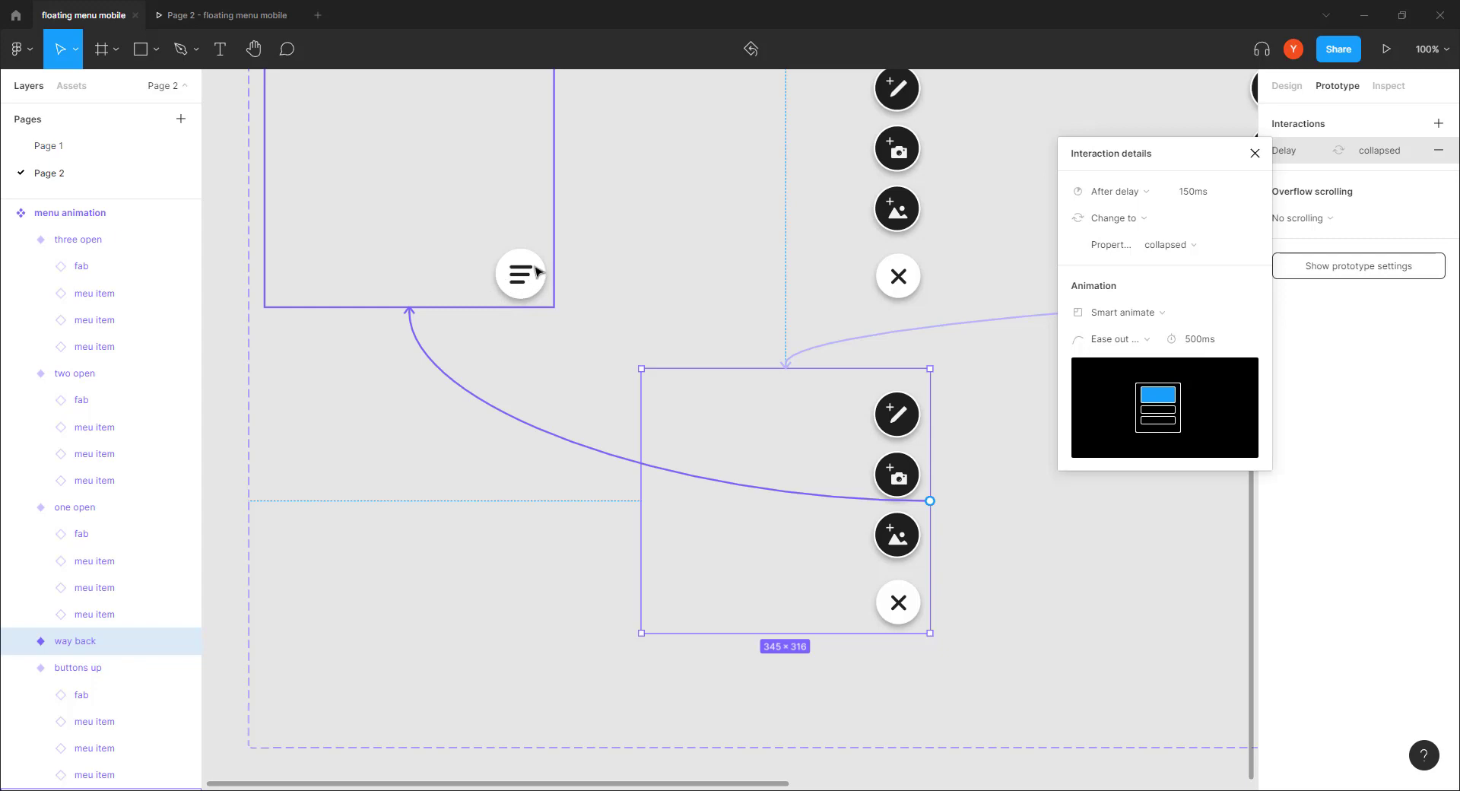
click(1208, 342)
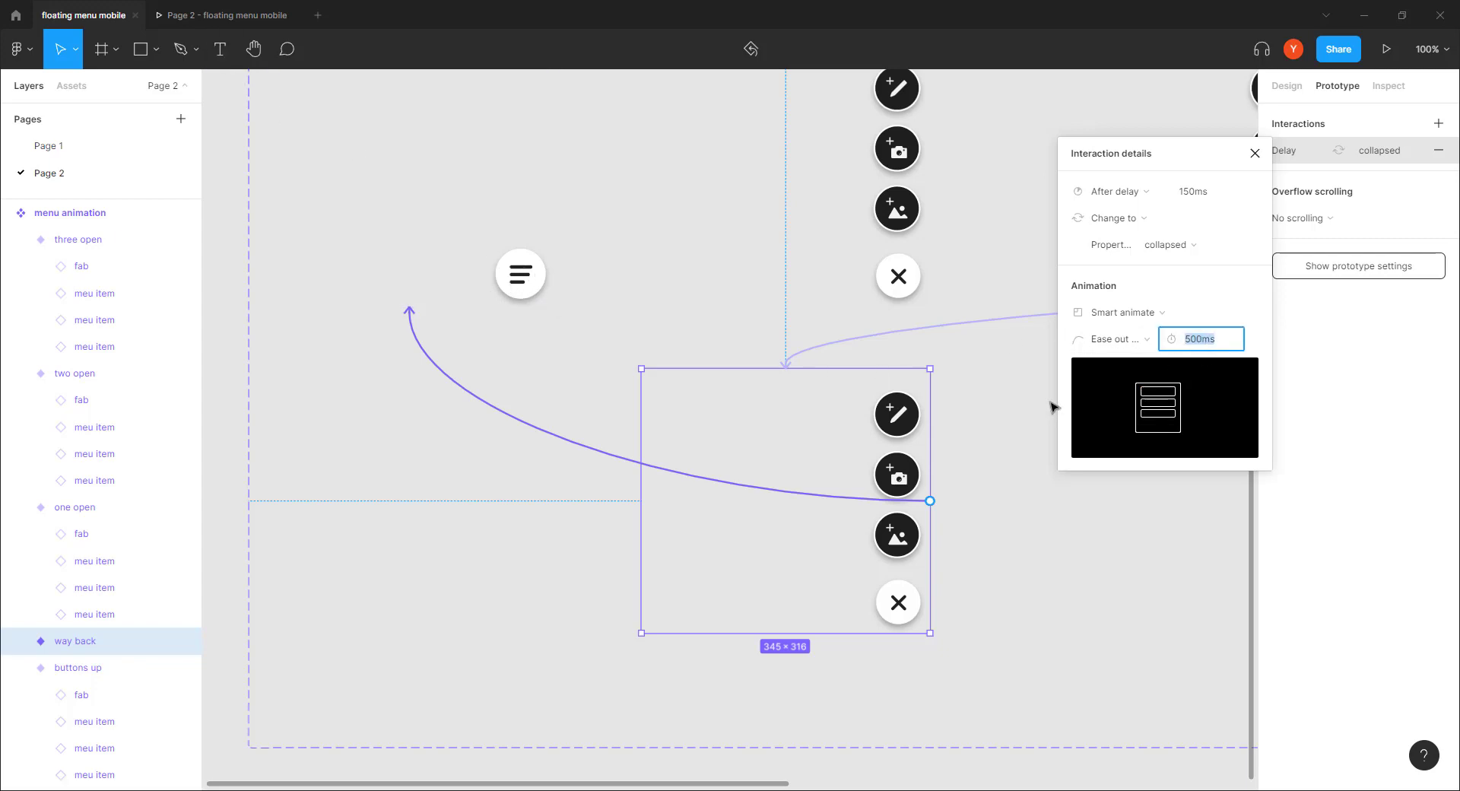
text(1000)
key(Return)
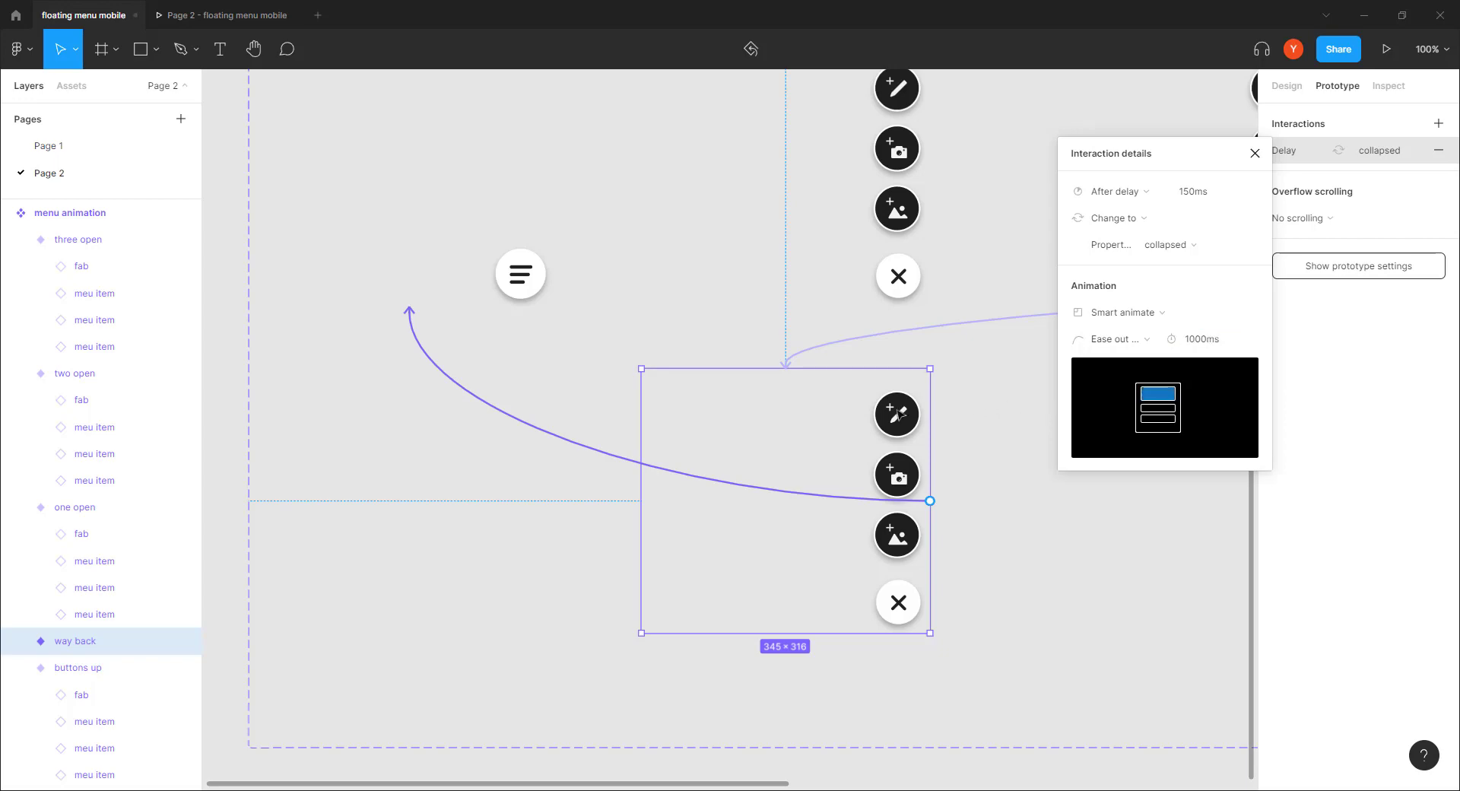
Step: Open and close the floating menu twice in the Page 2 prototype to examine the 1000 ms collapse
click(169, 12)
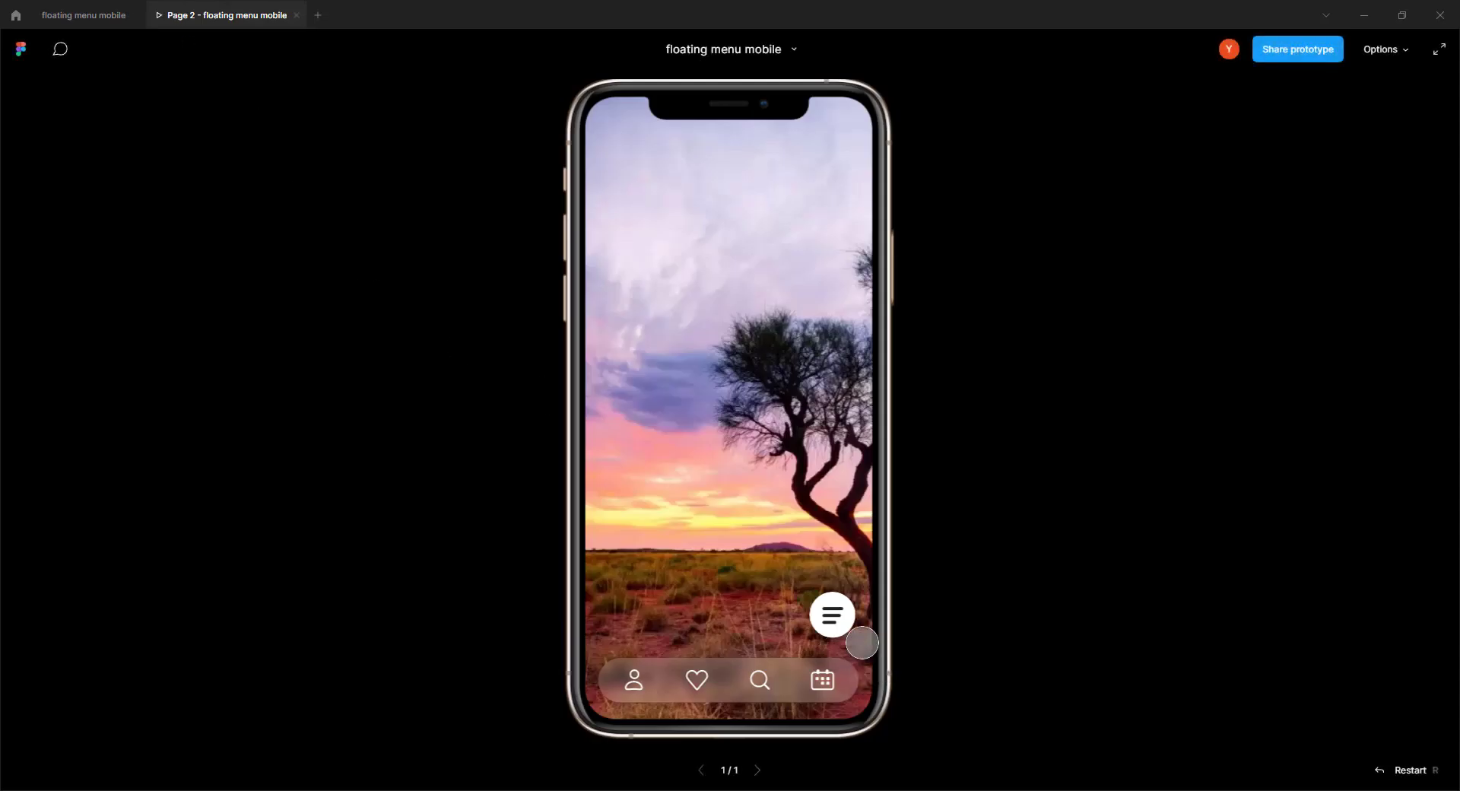
click(834, 613)
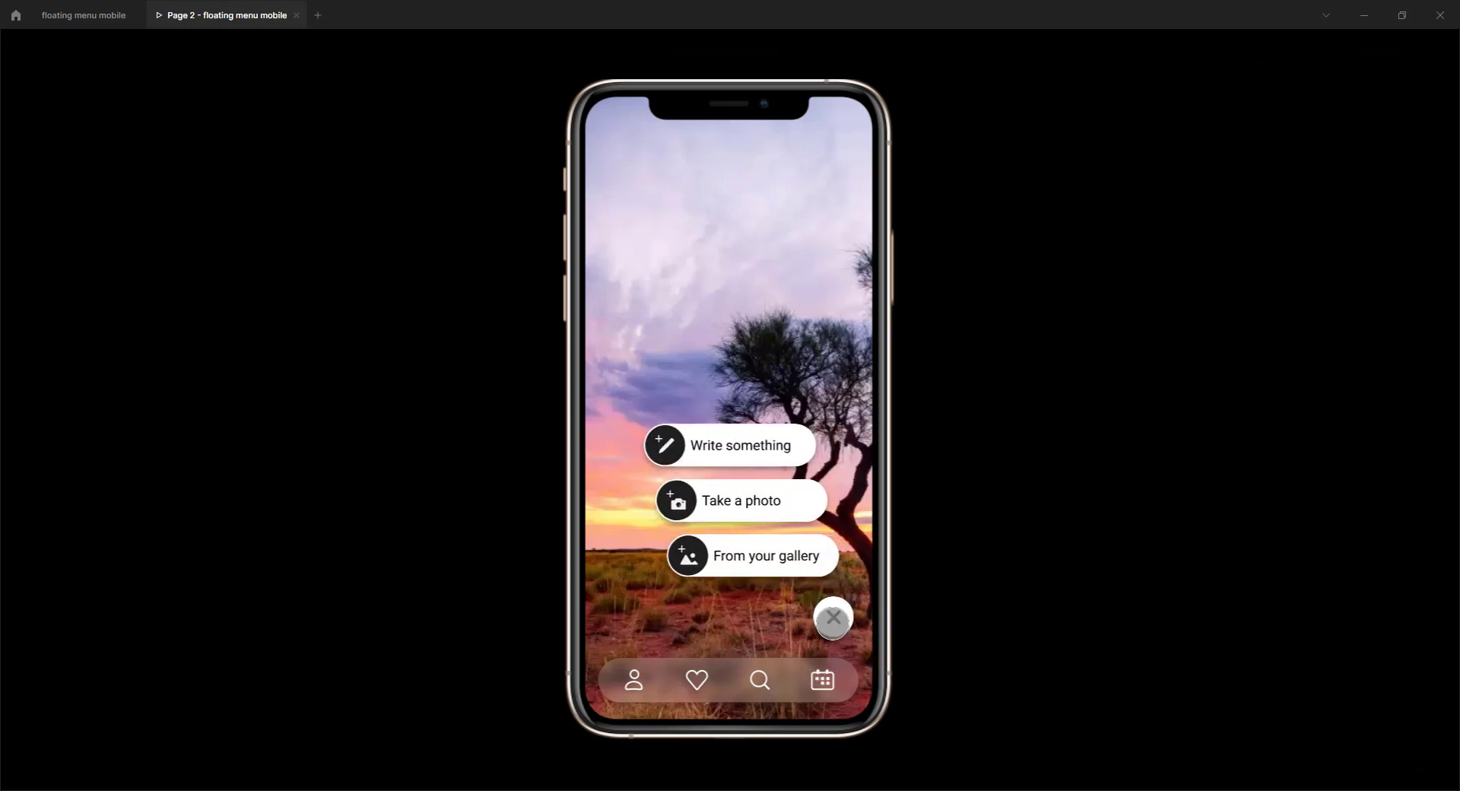
click(833, 619)
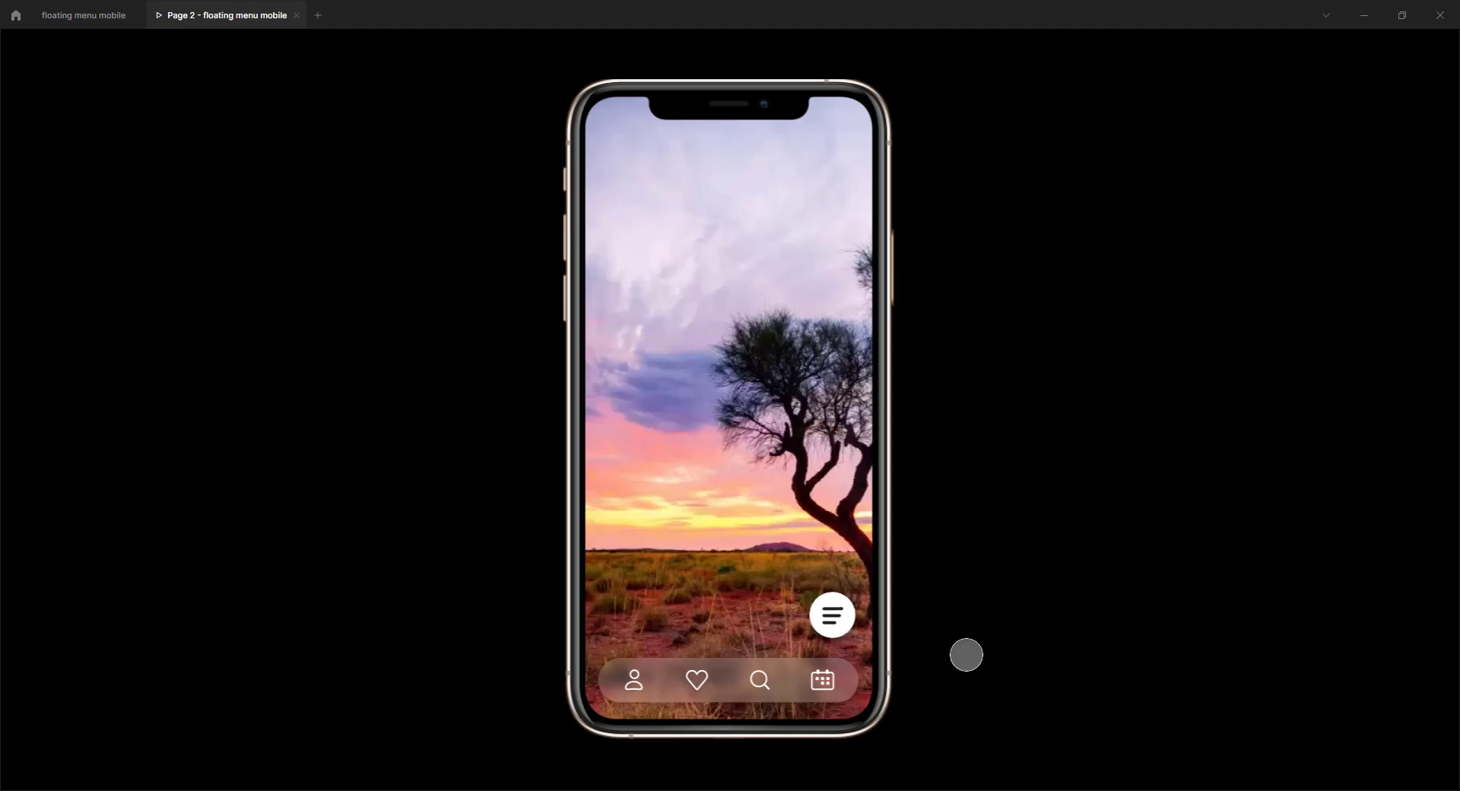
click(833, 614)
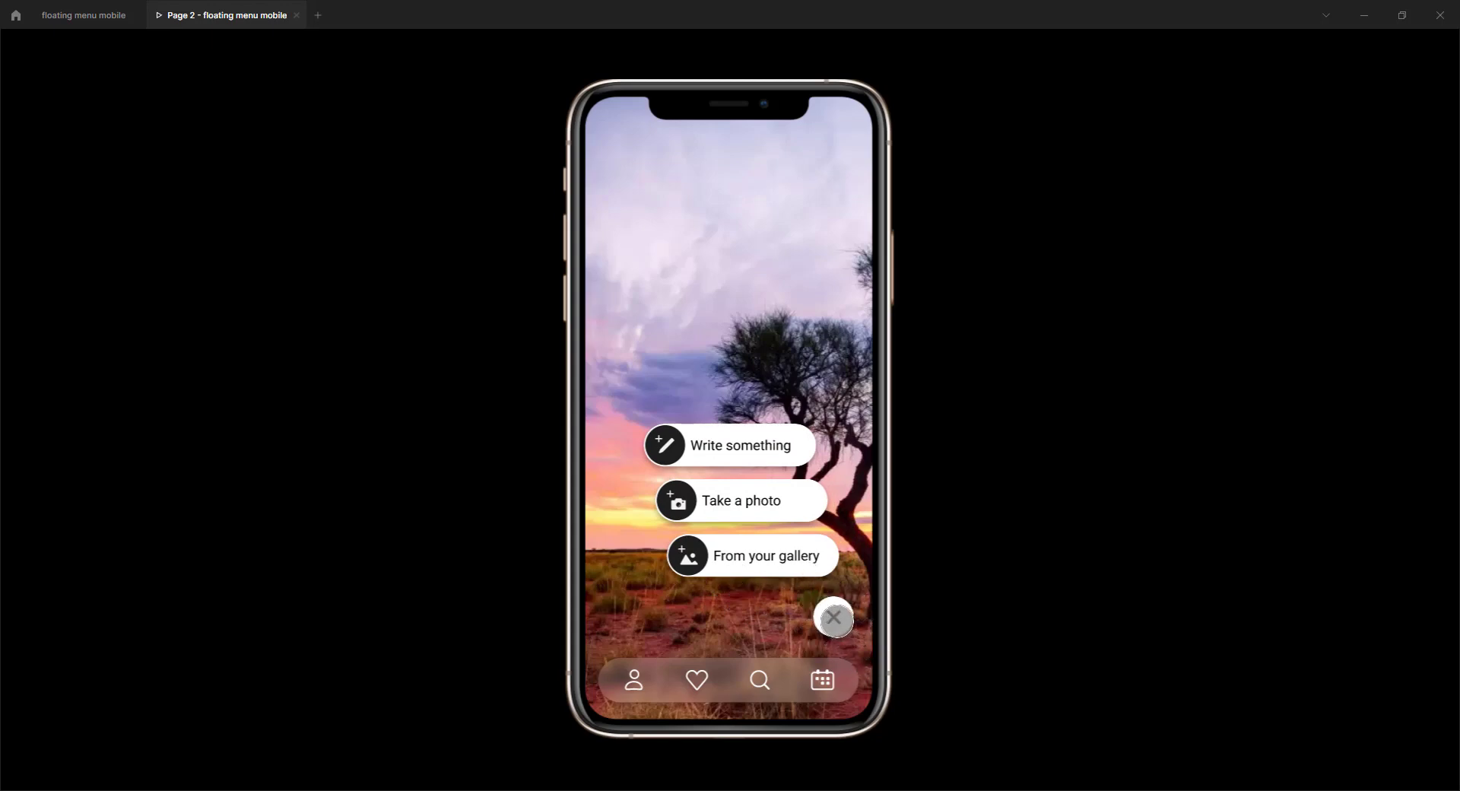
click(834, 618)
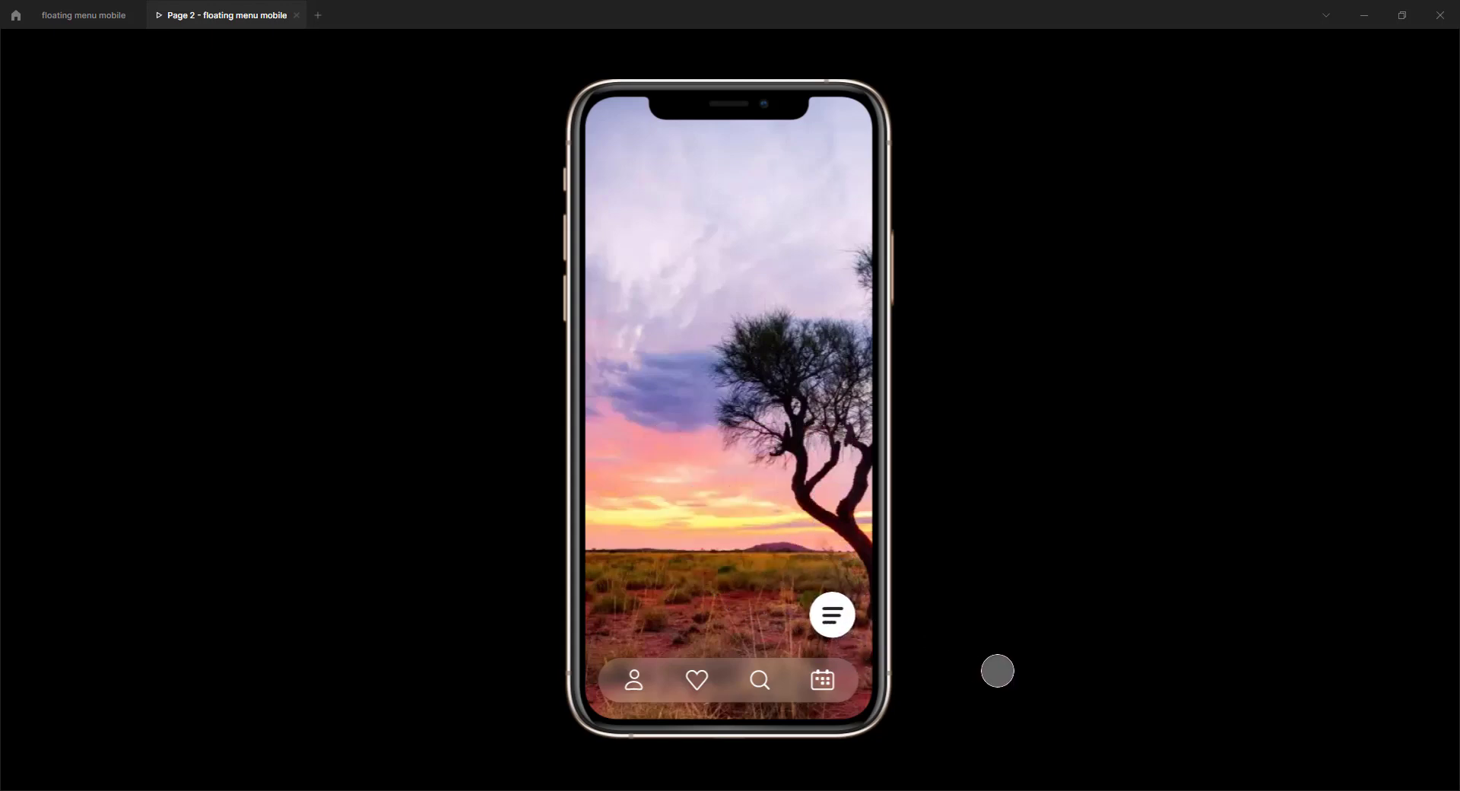
Step: In the design file, set the way back to collapsed transition's easing to Ease out and its duration to 300 ms
click(87, 15)
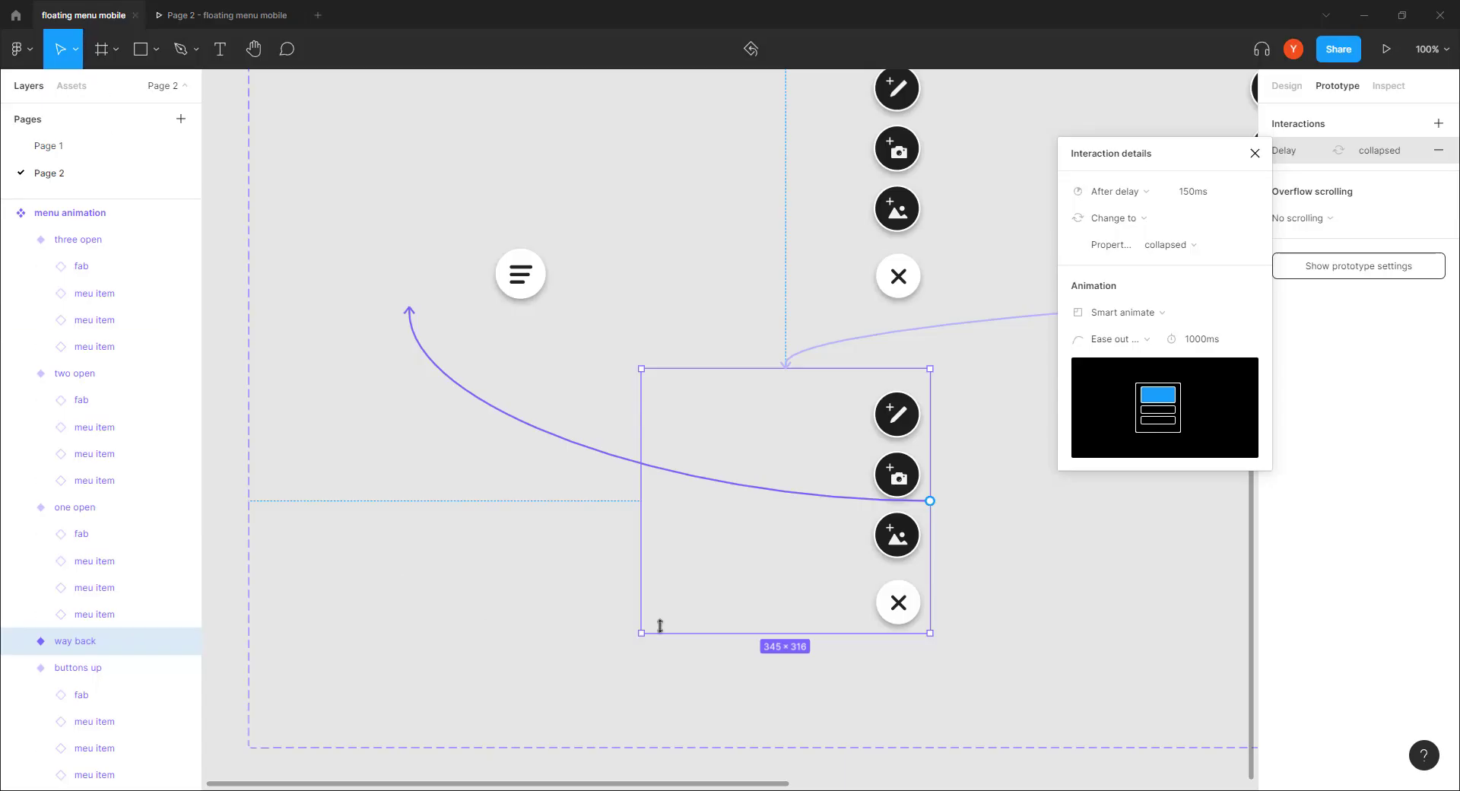
click(1117, 346)
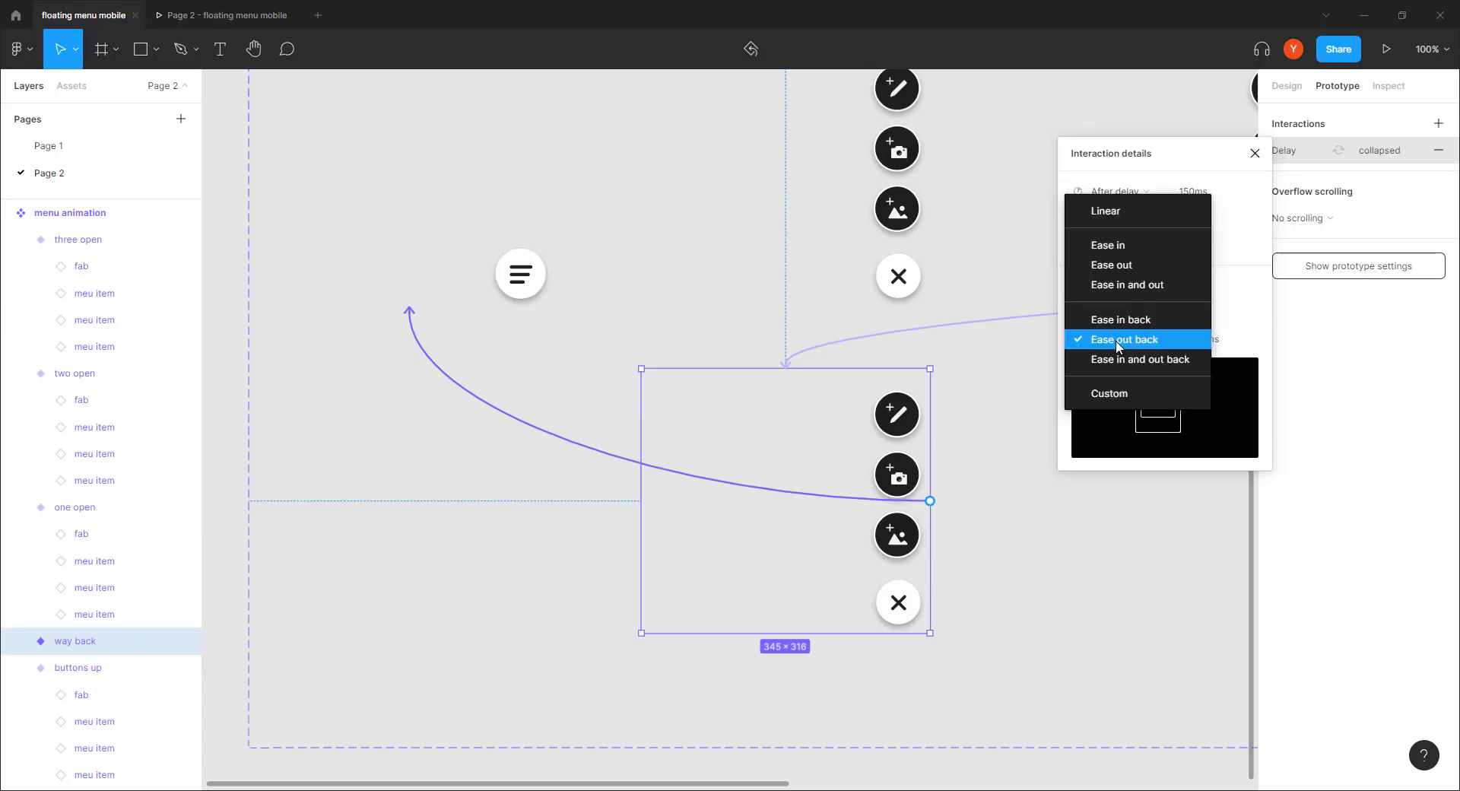
click(1111, 267)
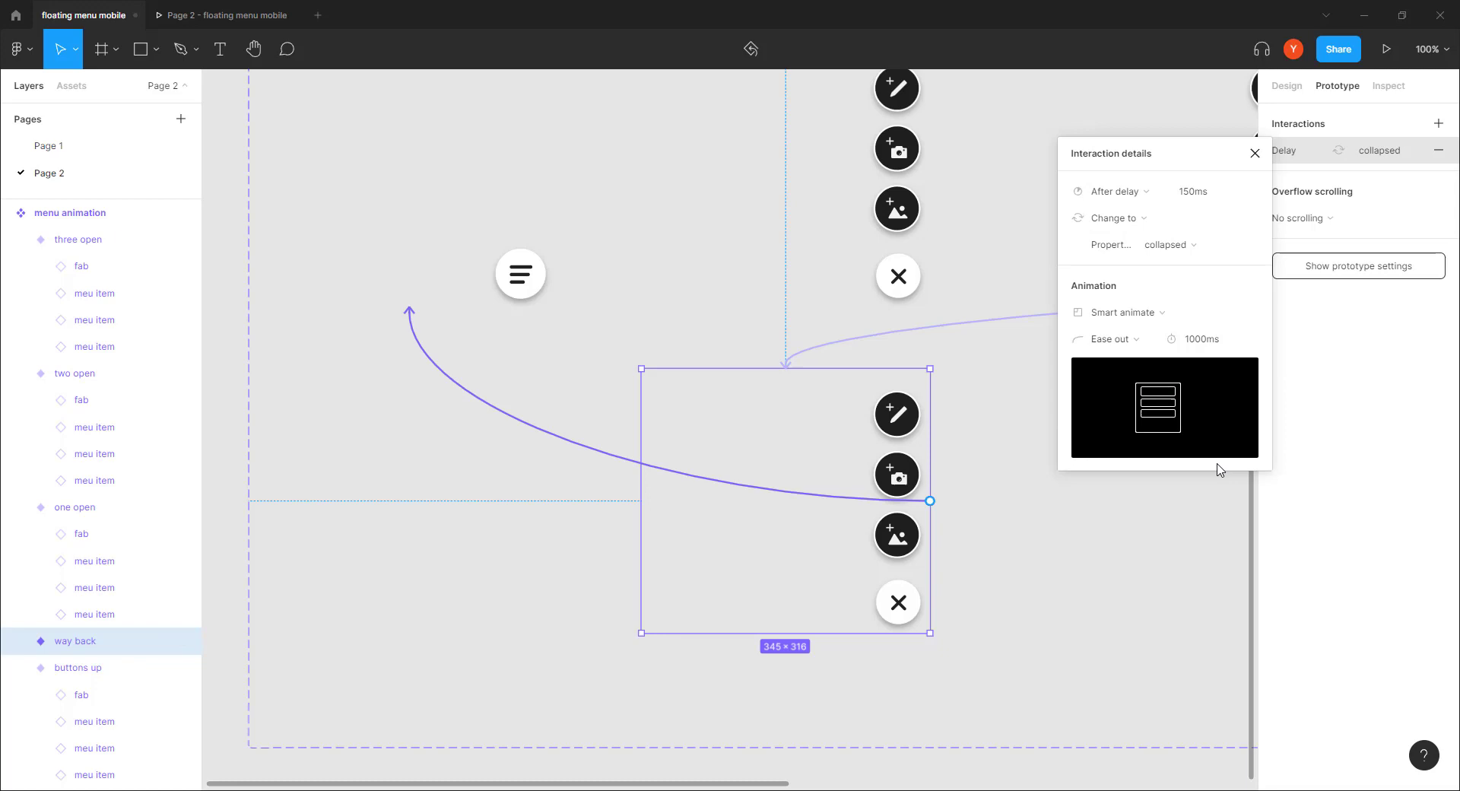
click(1224, 344)
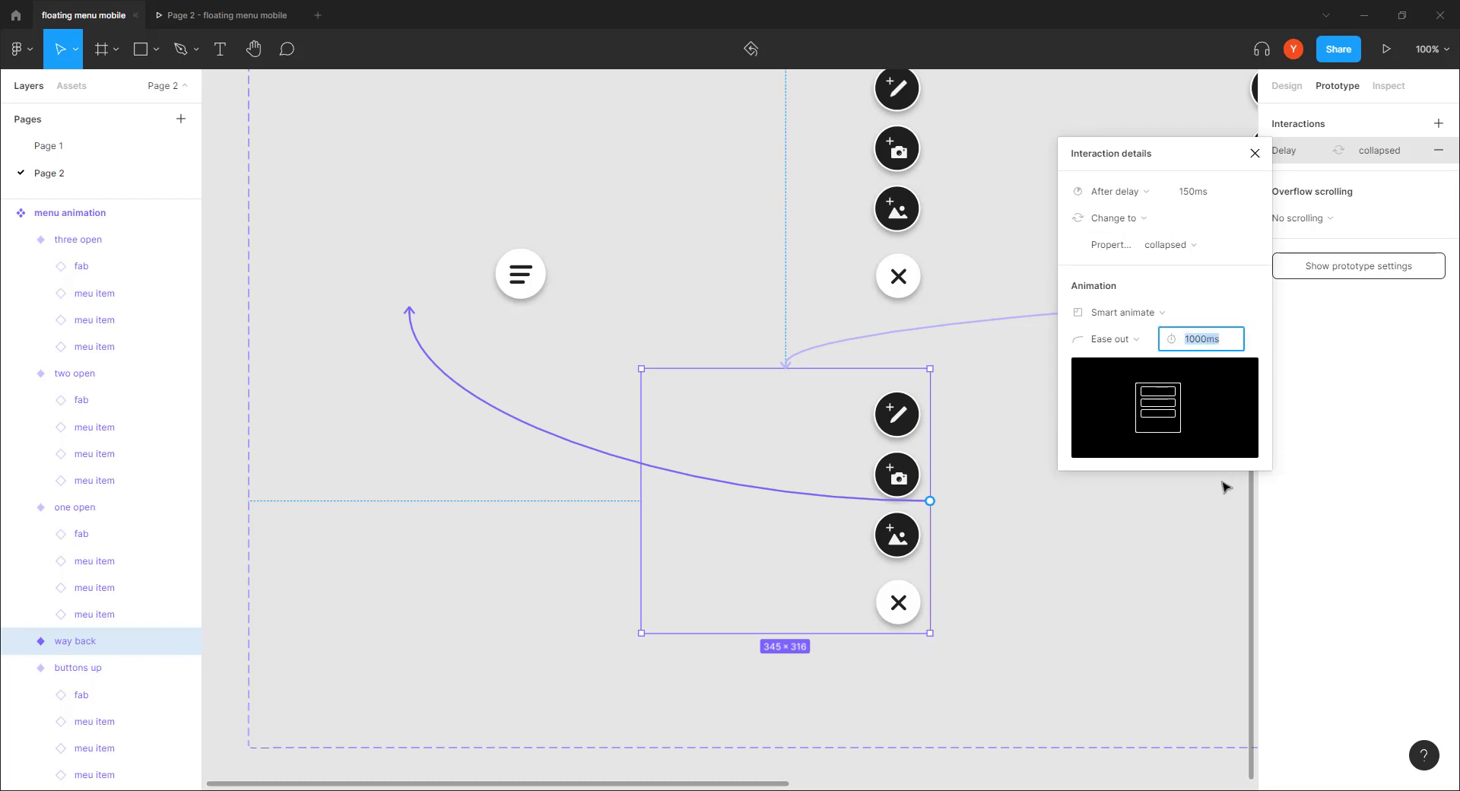
text(300)
key(Return)
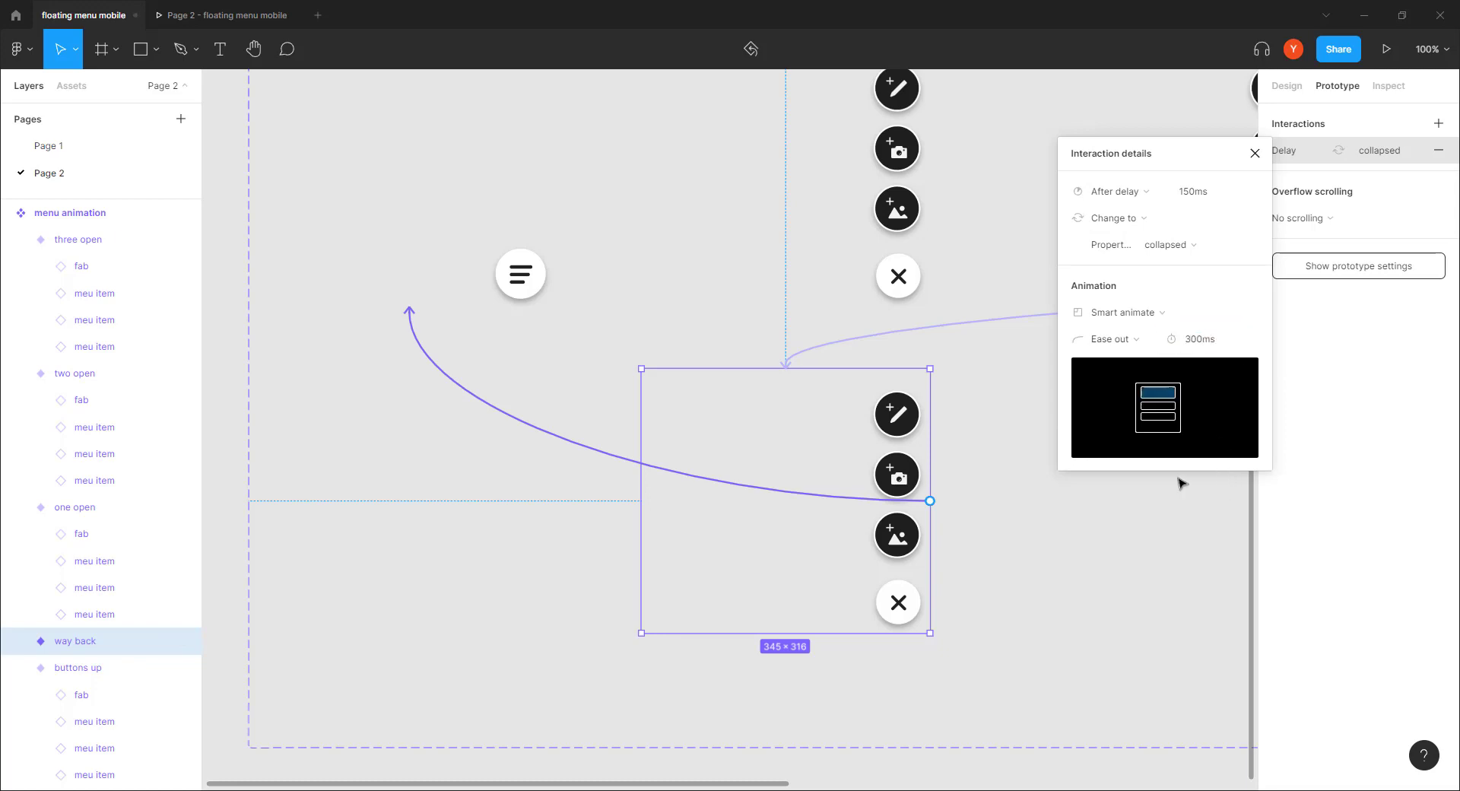
Step: Open, close and reopen the floating menu in the Page 2 prototype to check the 300 ms Ease out collapse
click(187, 15)
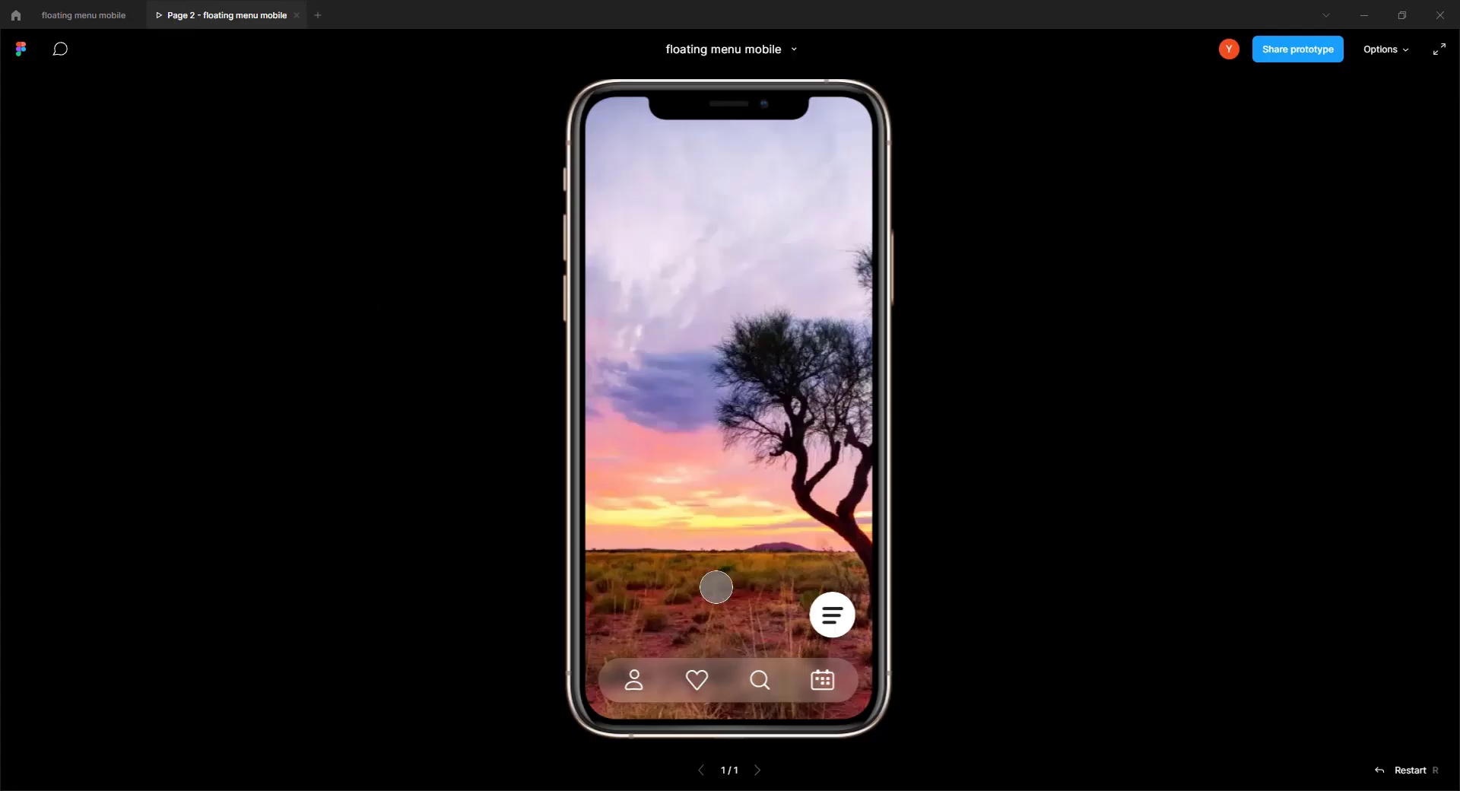
click(832, 613)
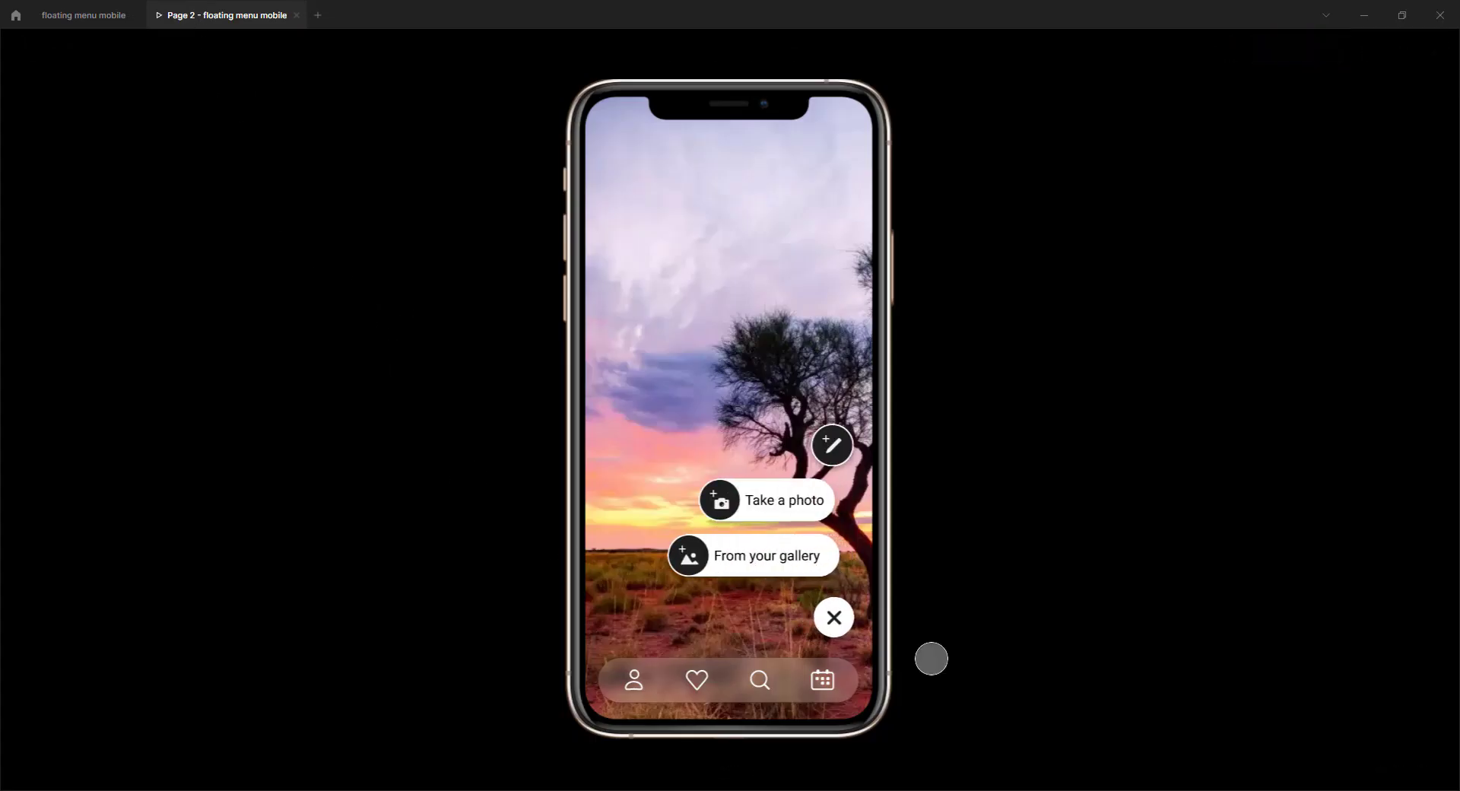
click(837, 617)
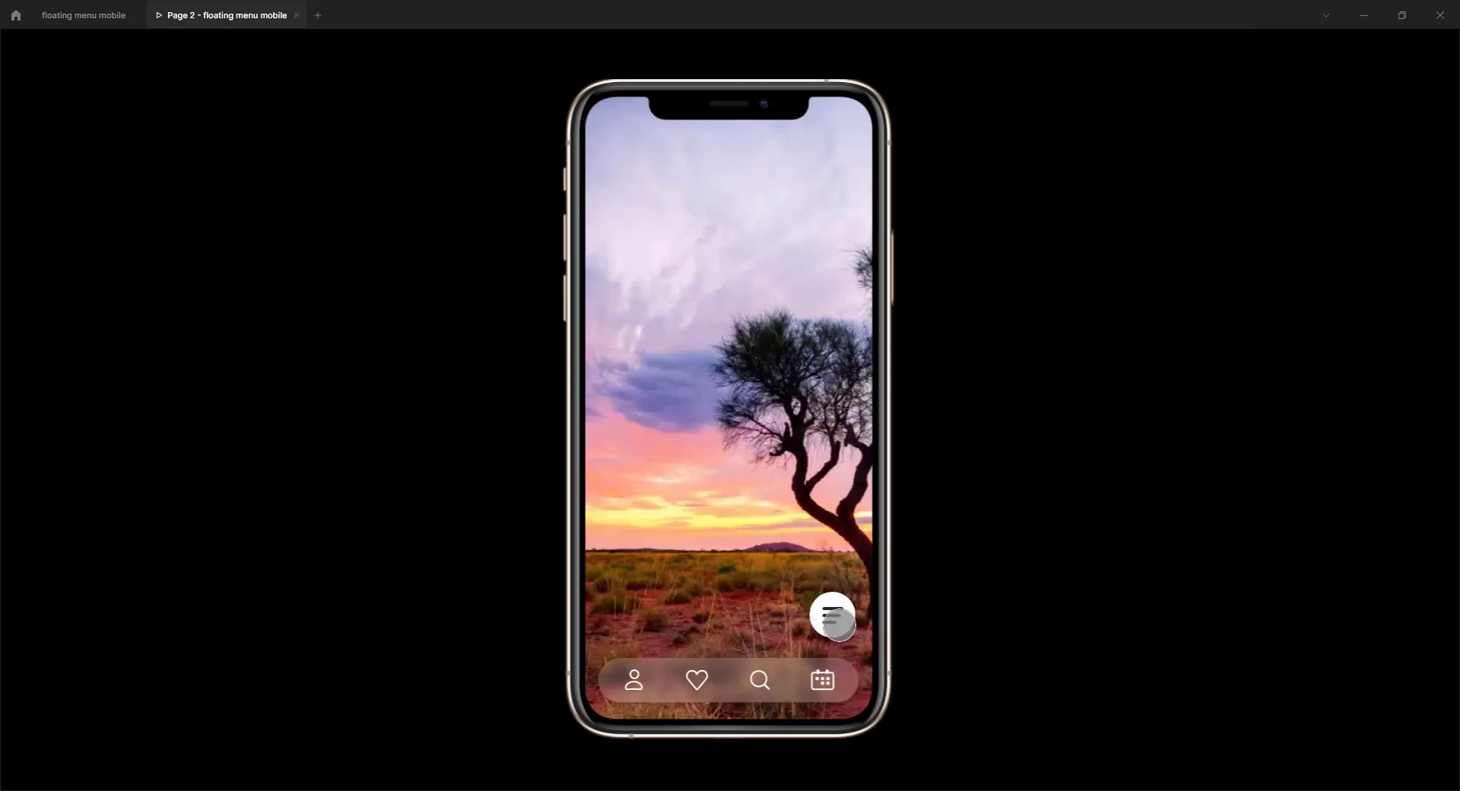
click(833, 614)
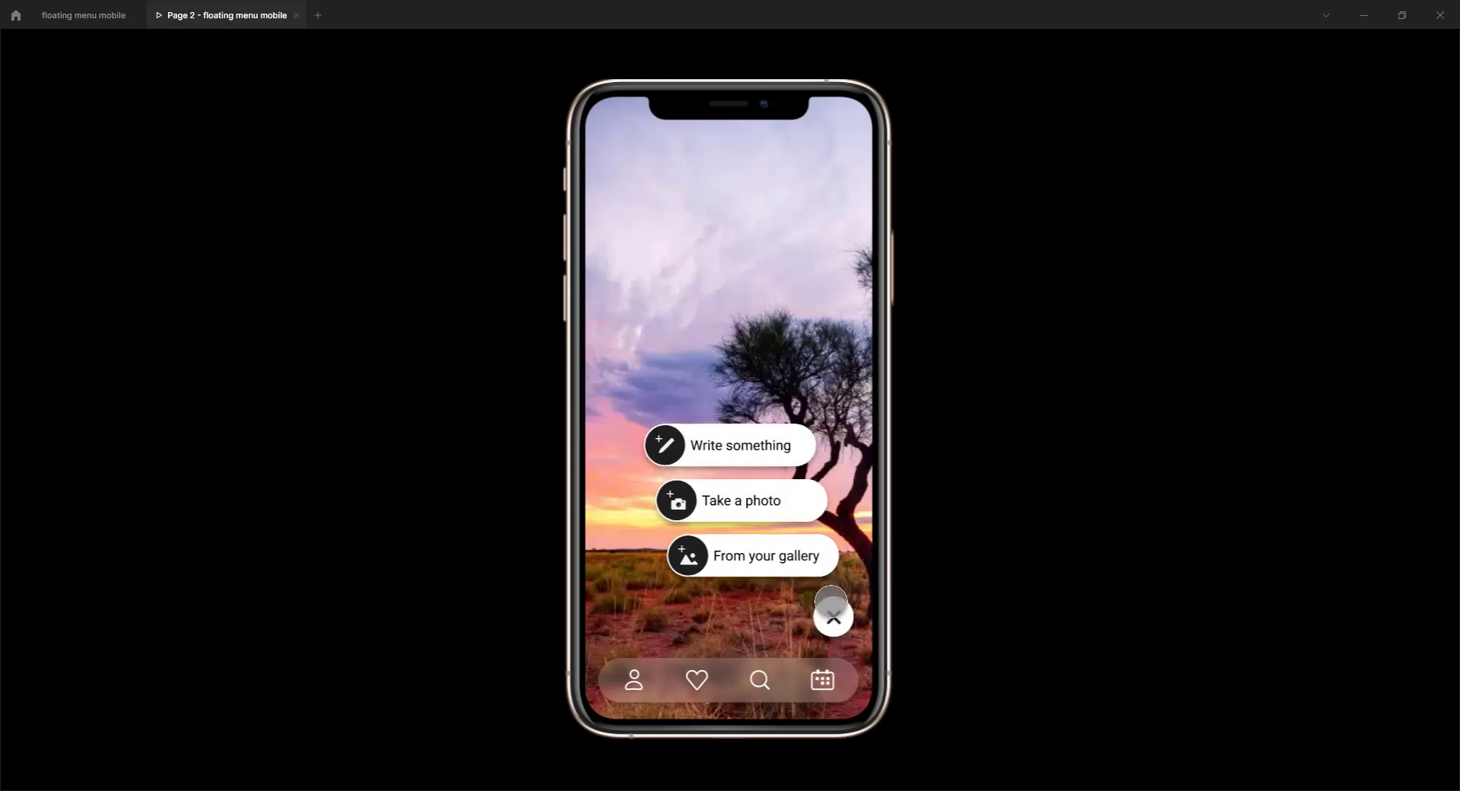
Step: Change the prototype's display scaling option to show the phone at a larger size
click(1150, 176)
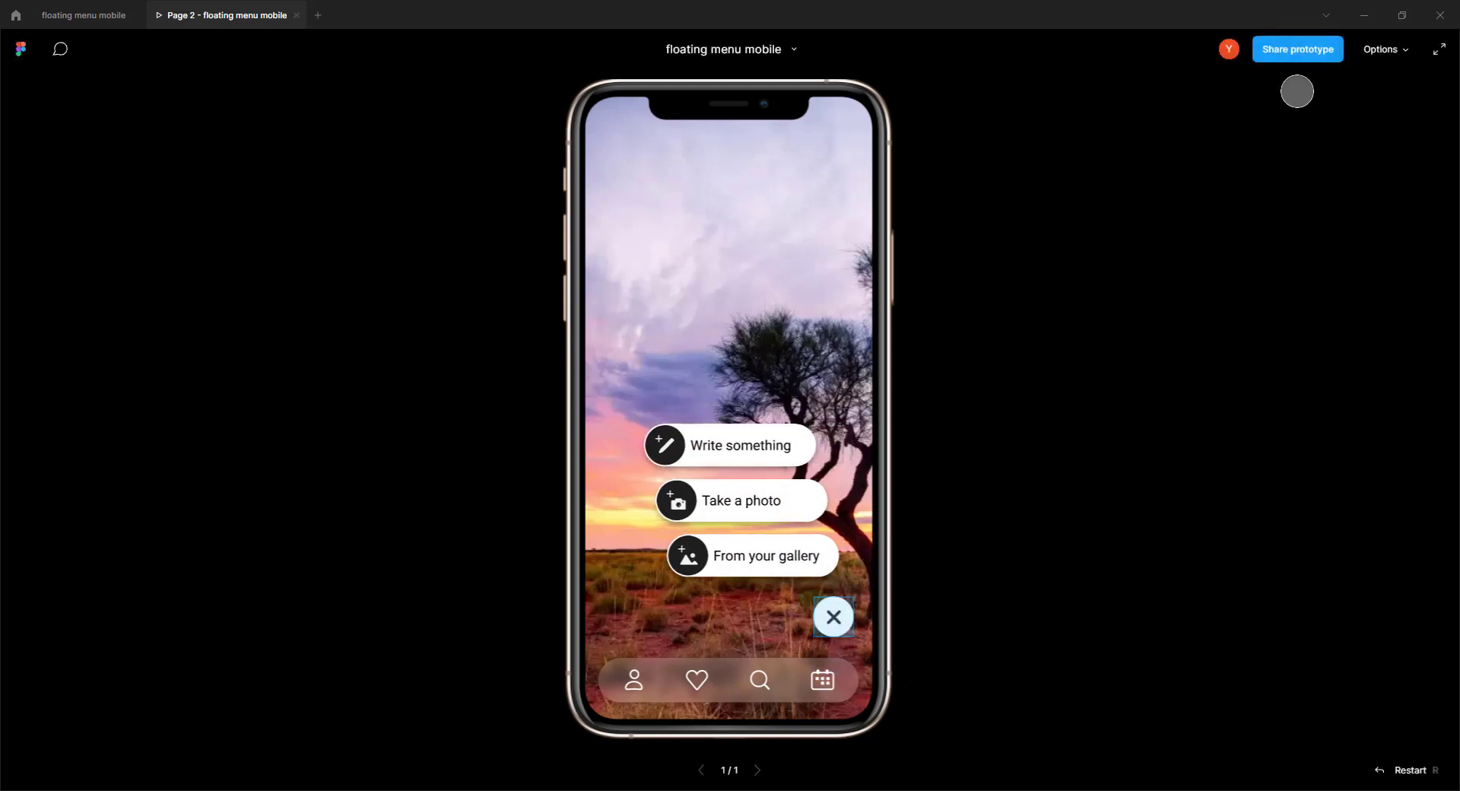
click(1386, 50)
click(1317, 91)
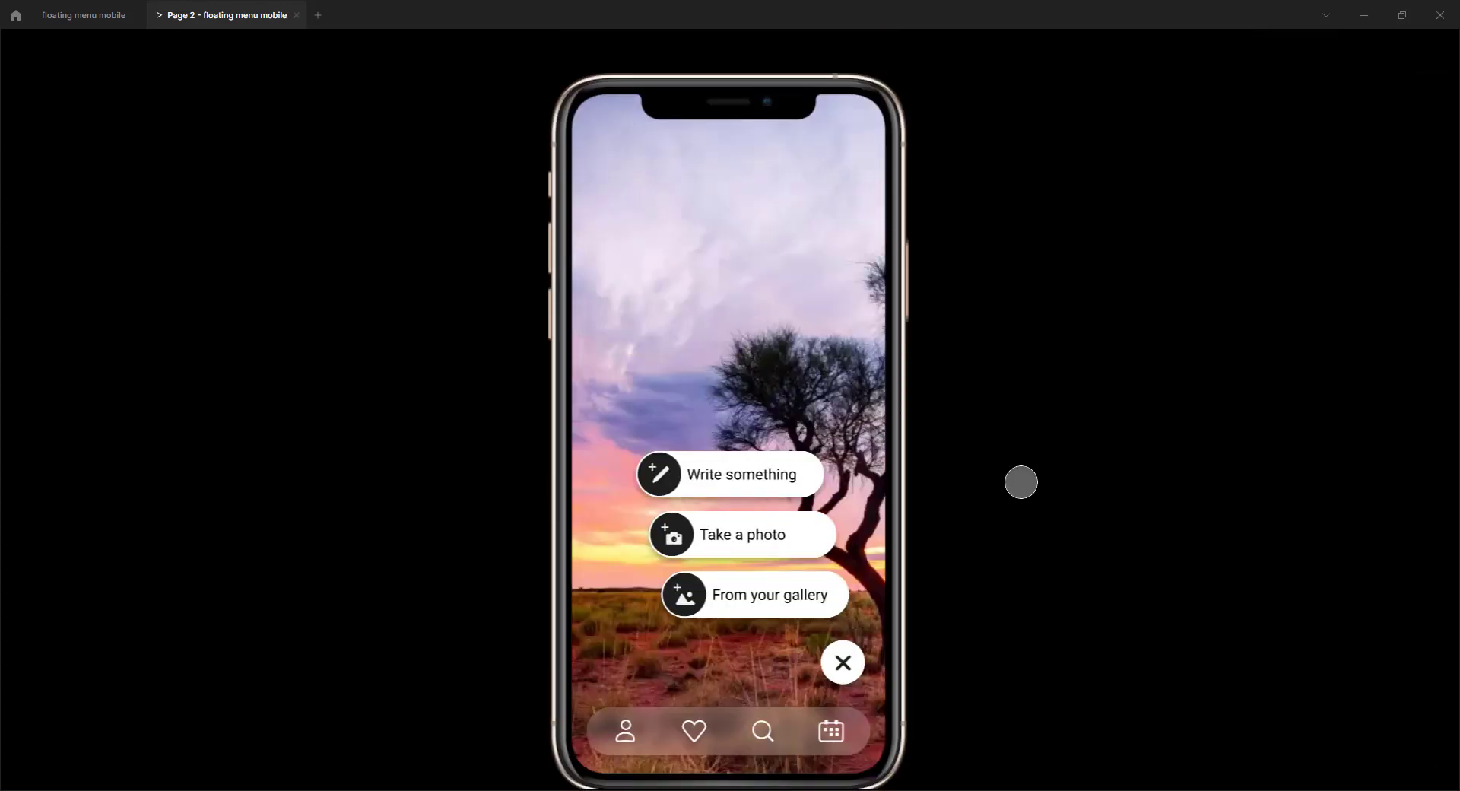
Step: Close and reopen the floating menu in the prototype to check the collapse animation at the current display size
click(840, 661)
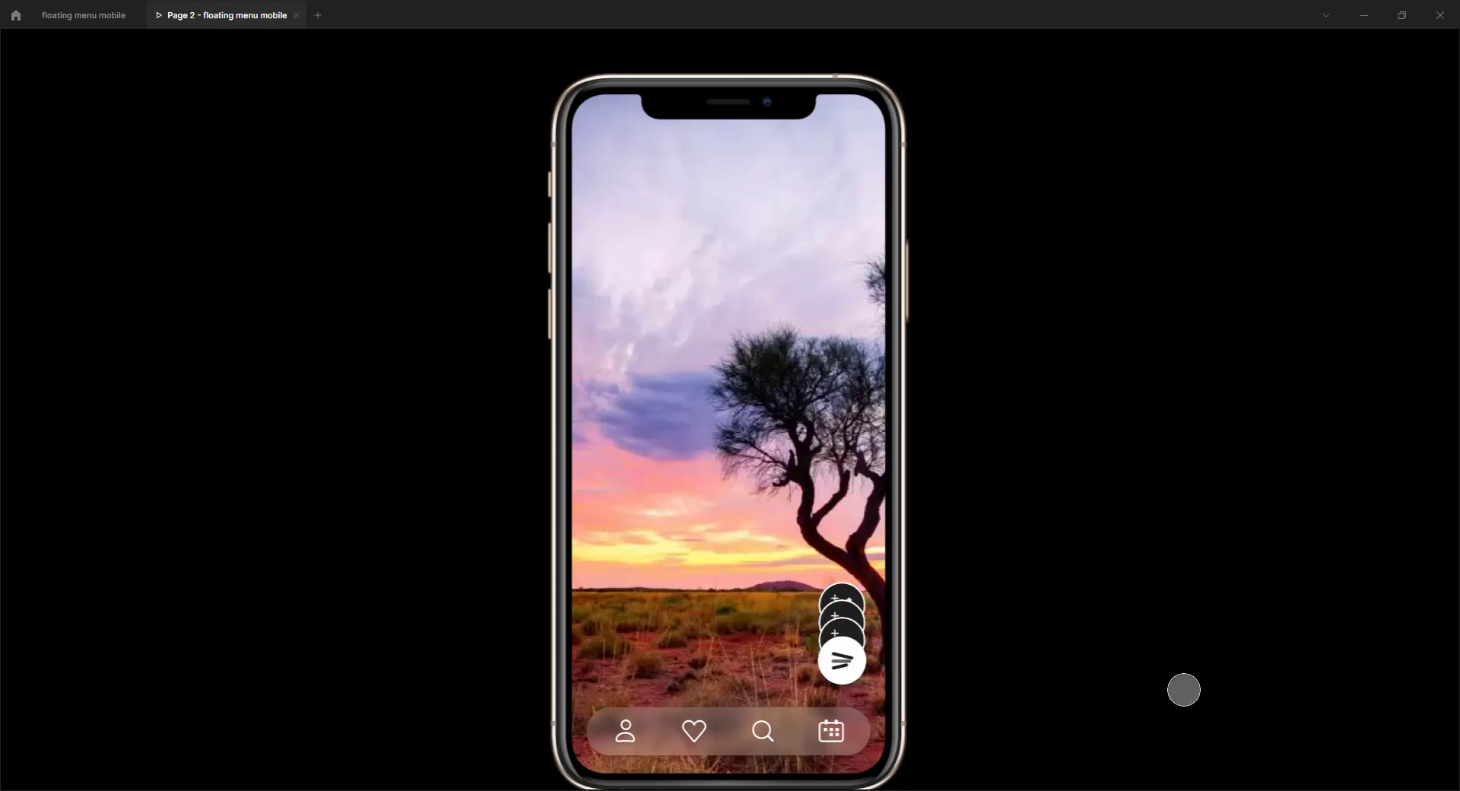
click(841, 660)
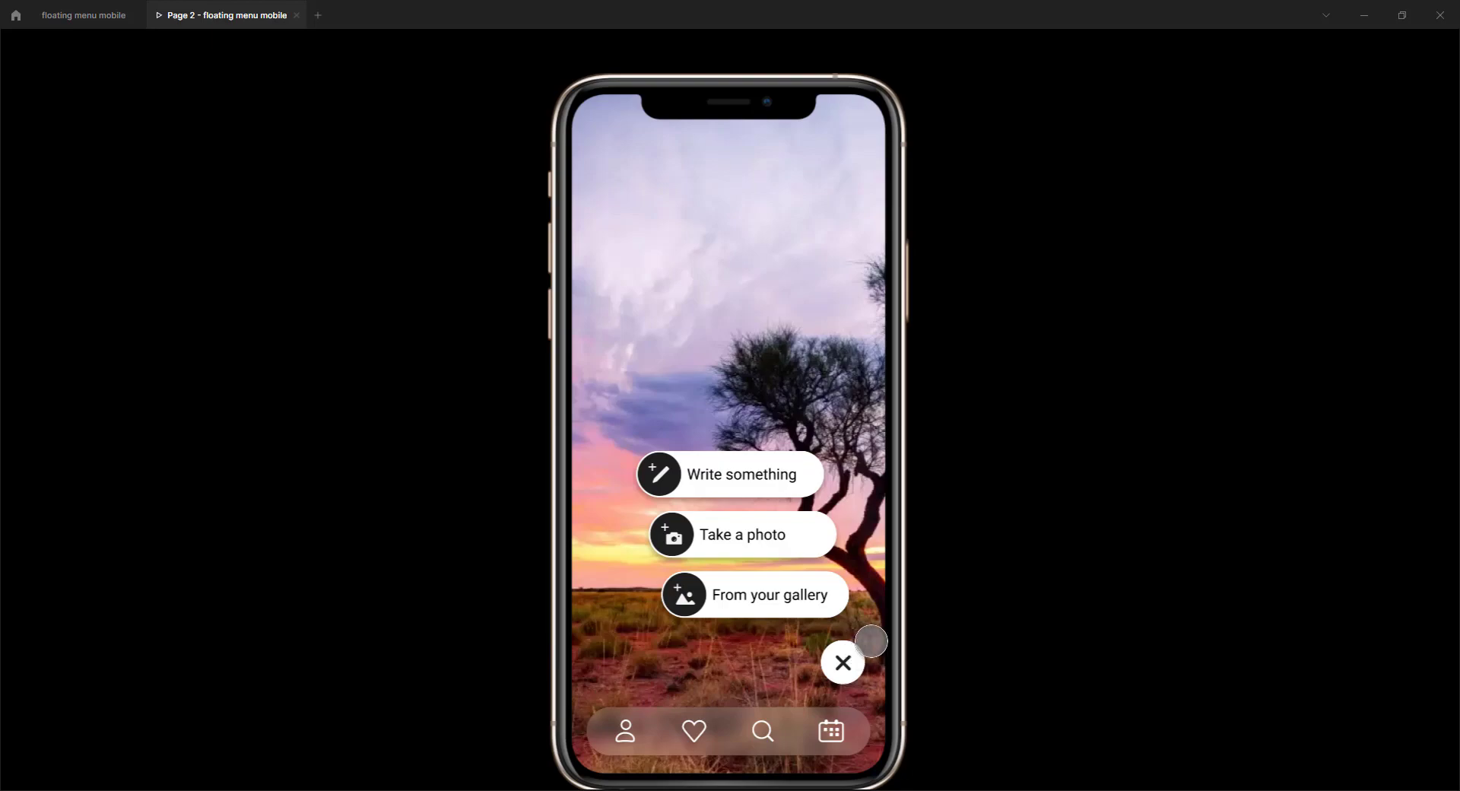
Step: In the design file, dismiss the way back transition's interaction details and look over the variants of the menu animation component set
click(107, 14)
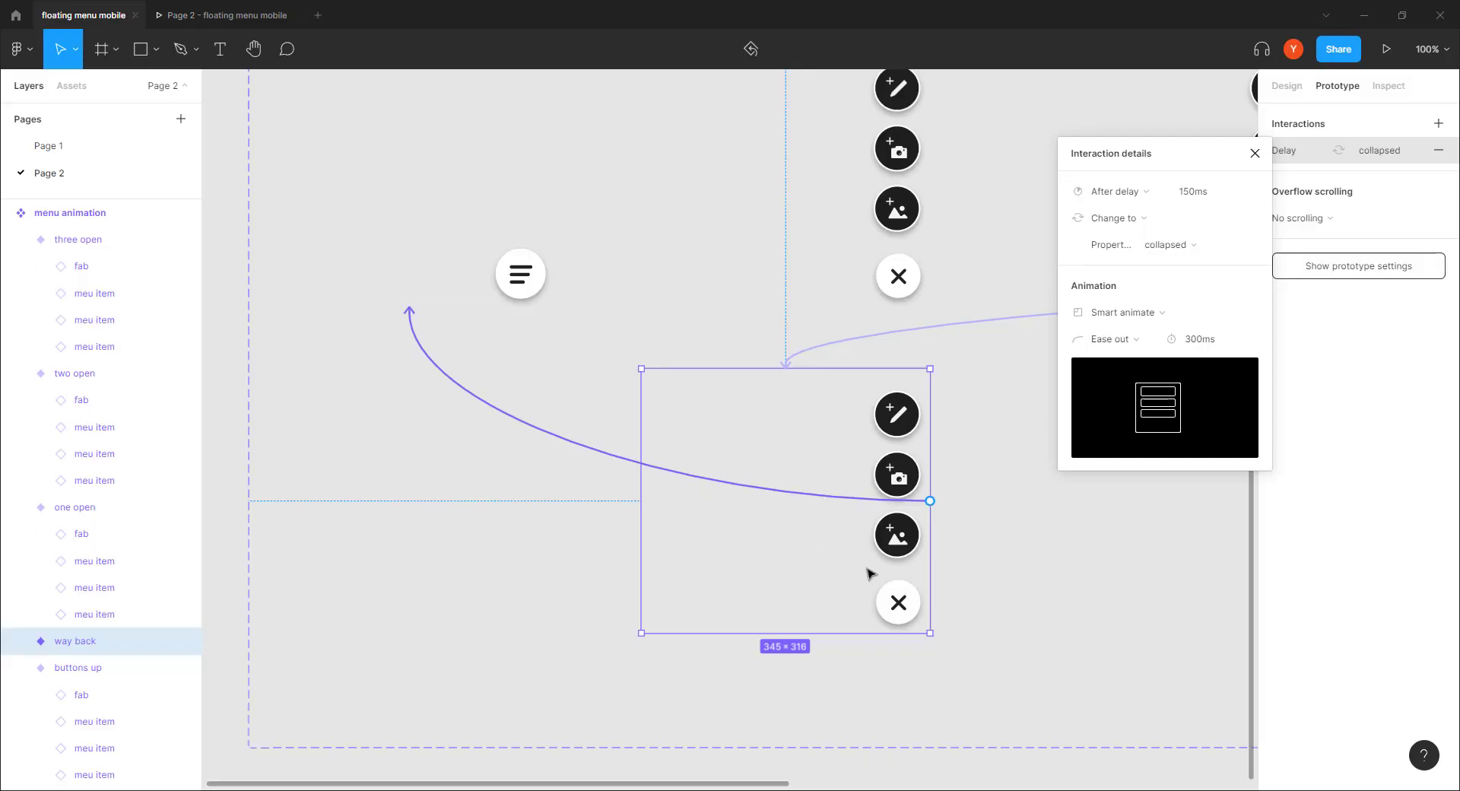
scroll(892, 553, right, 5)
scroll(842, 584, down, 5)
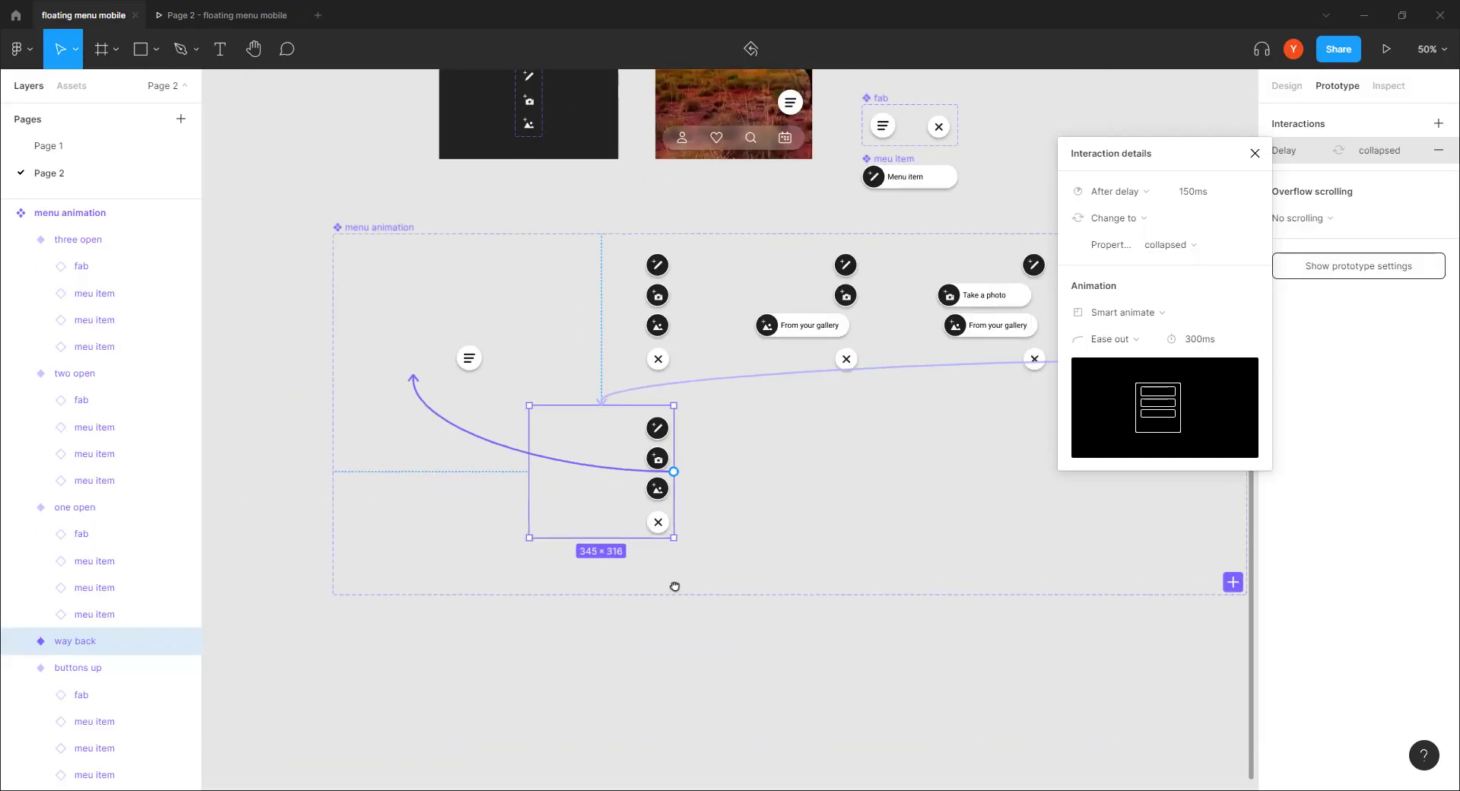
scroll(674, 586, right, 3)
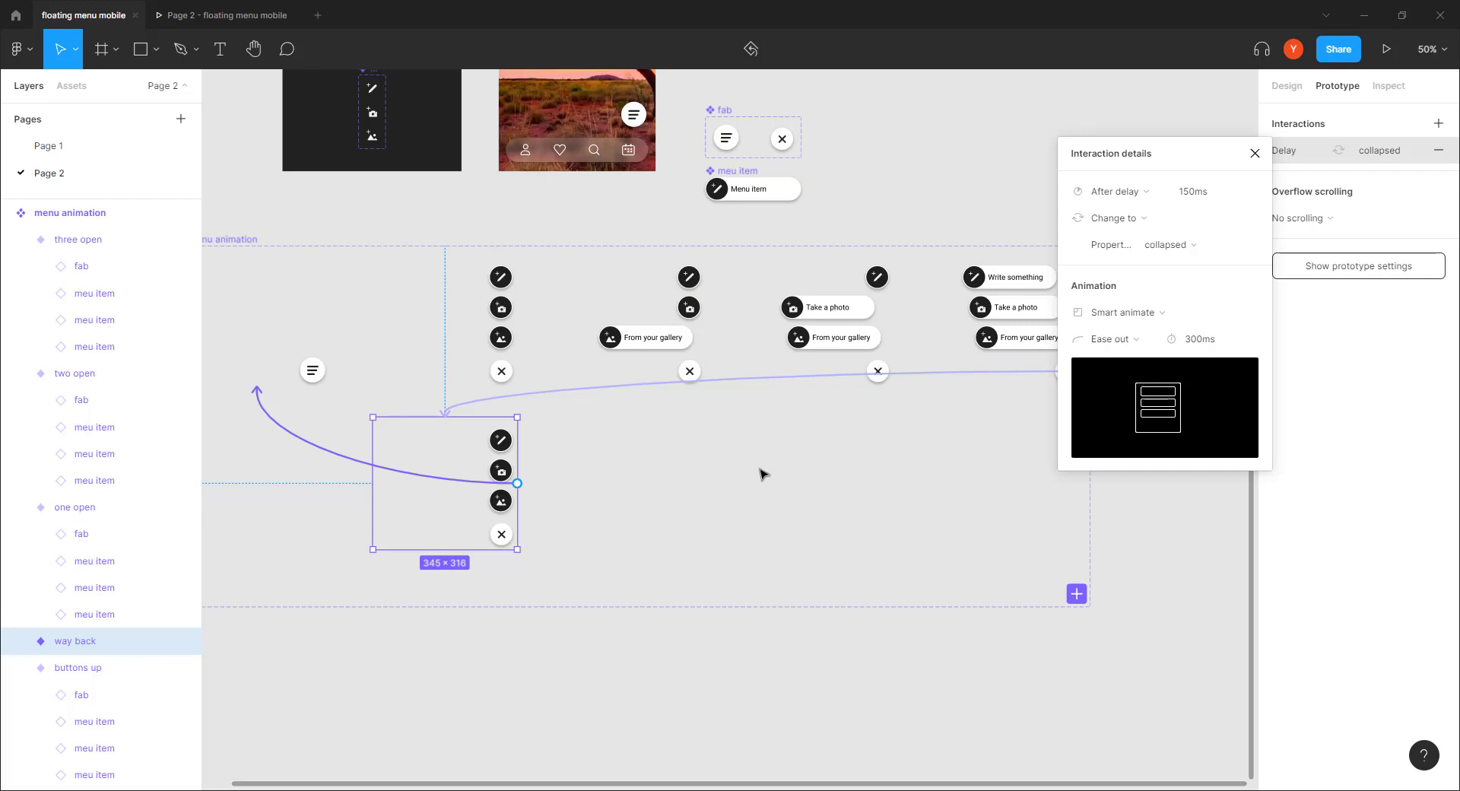
scroll(763, 473, right, 3)
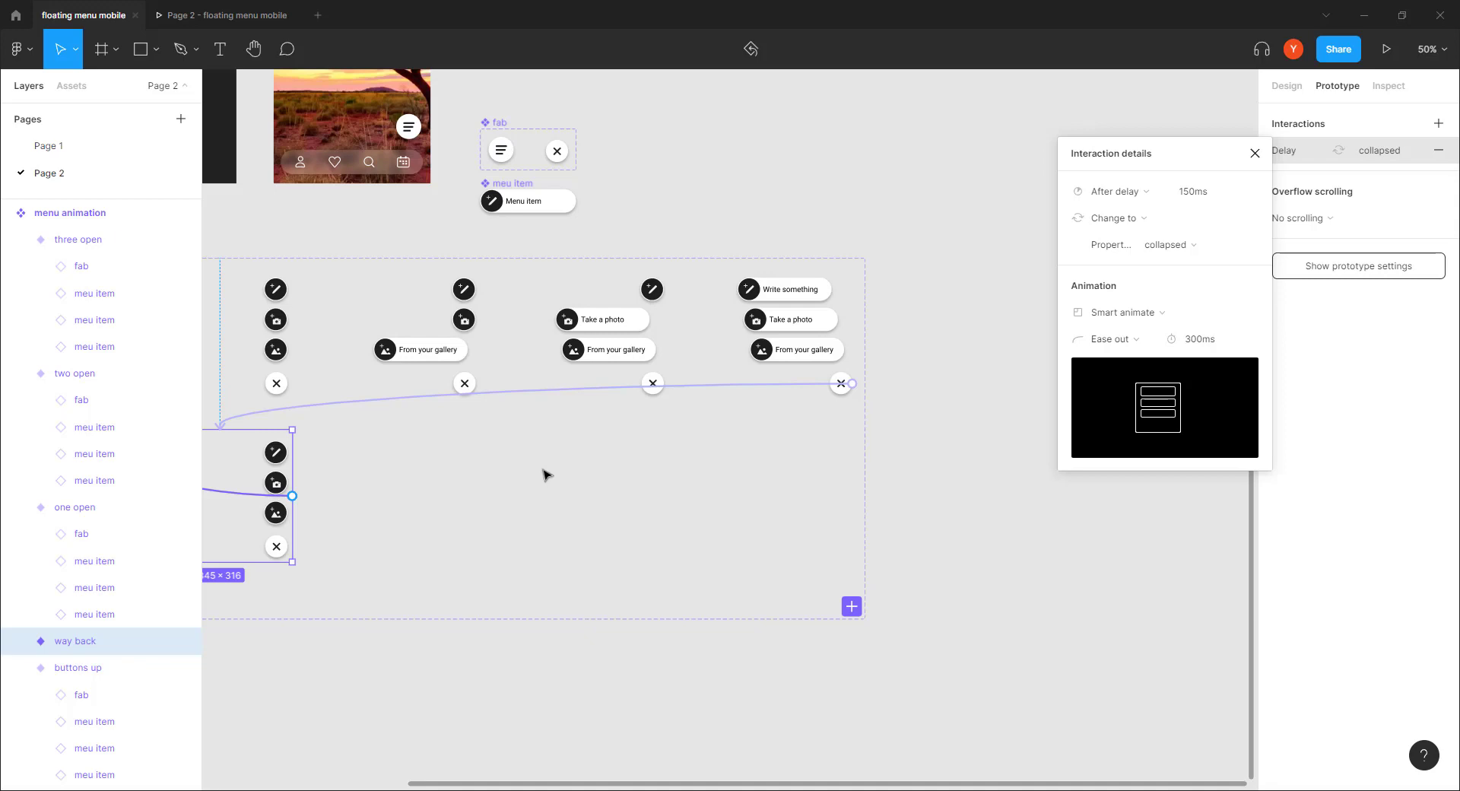
scroll(502, 418, left, 3)
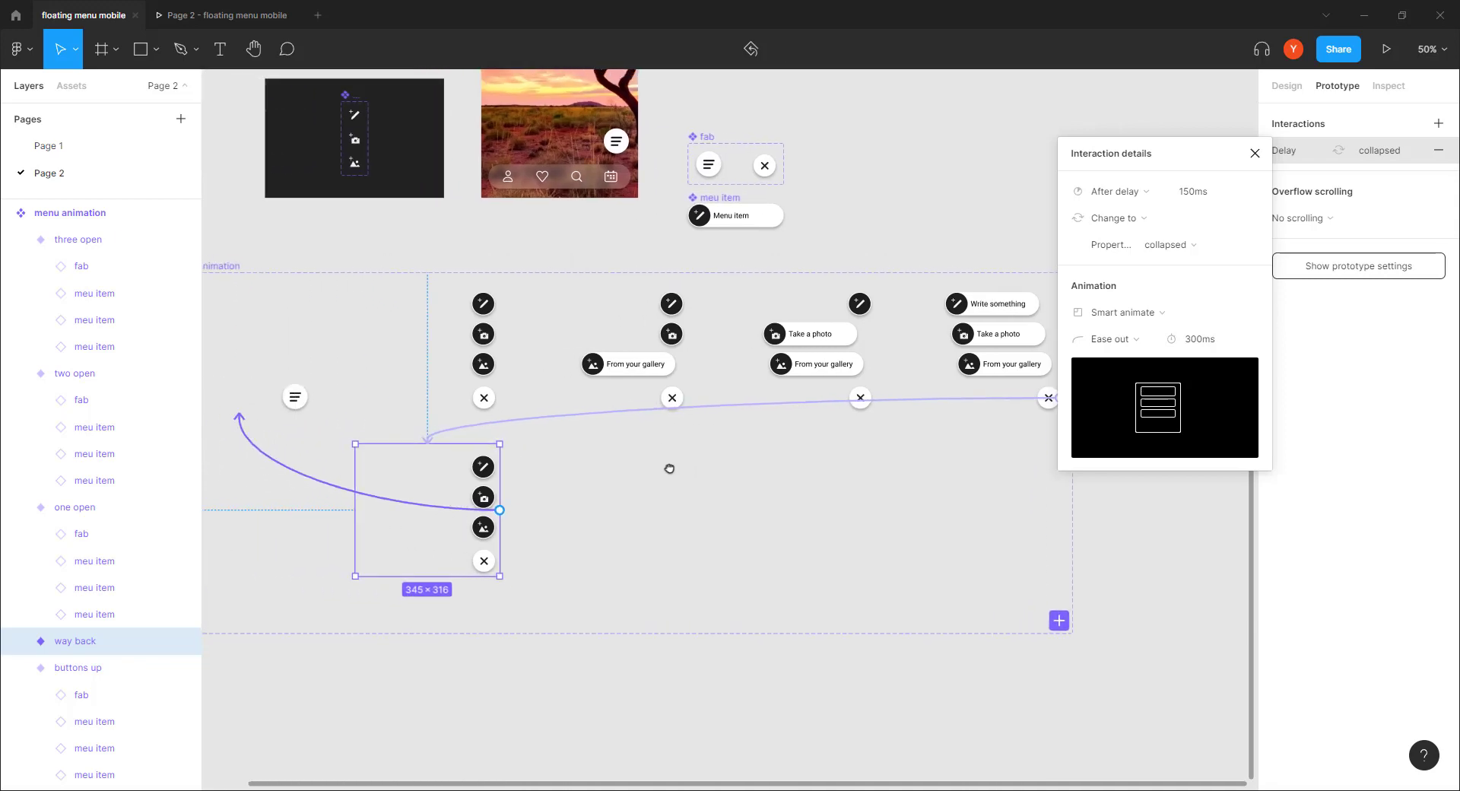
click(1255, 153)
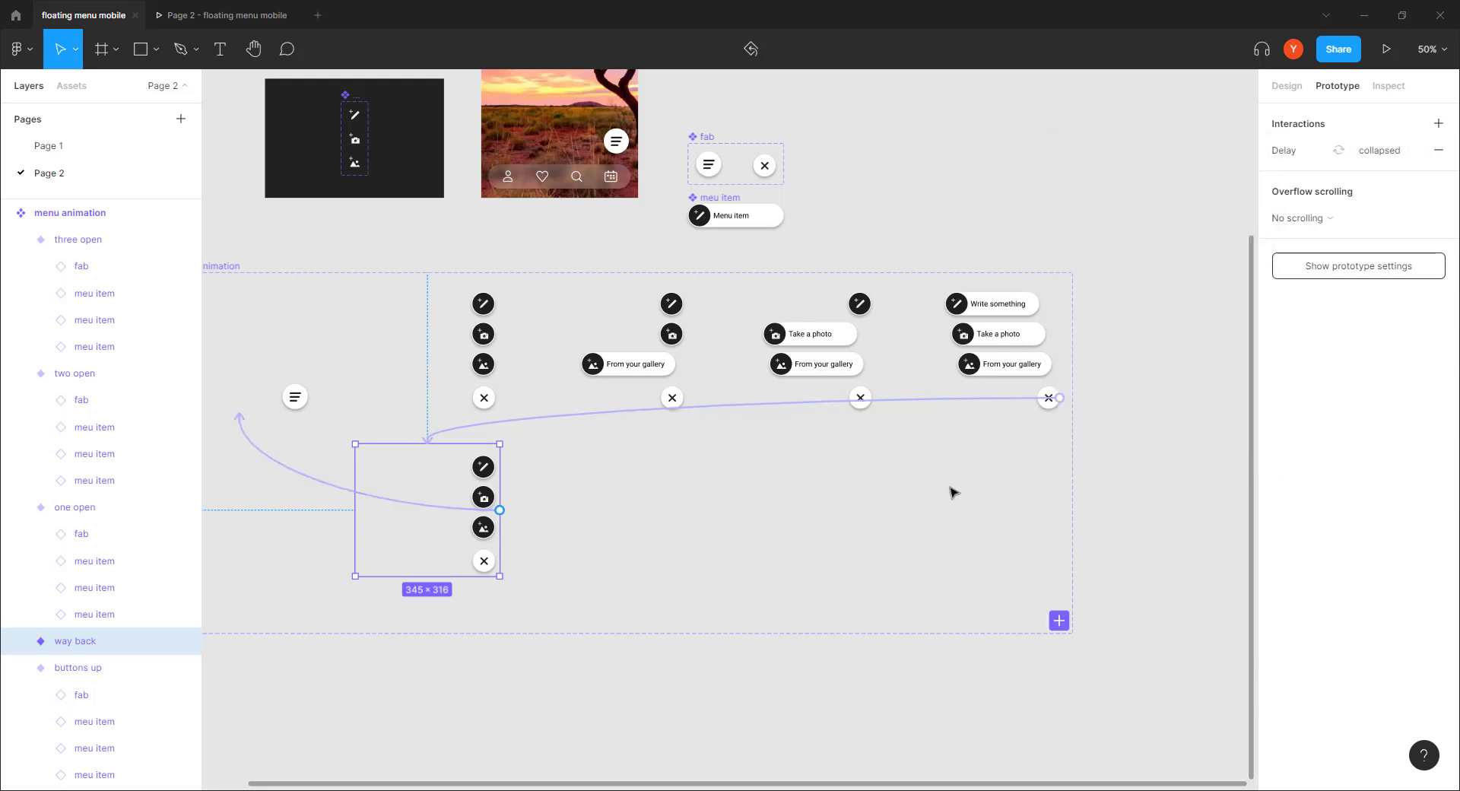
scroll(675, 492, left, 2)
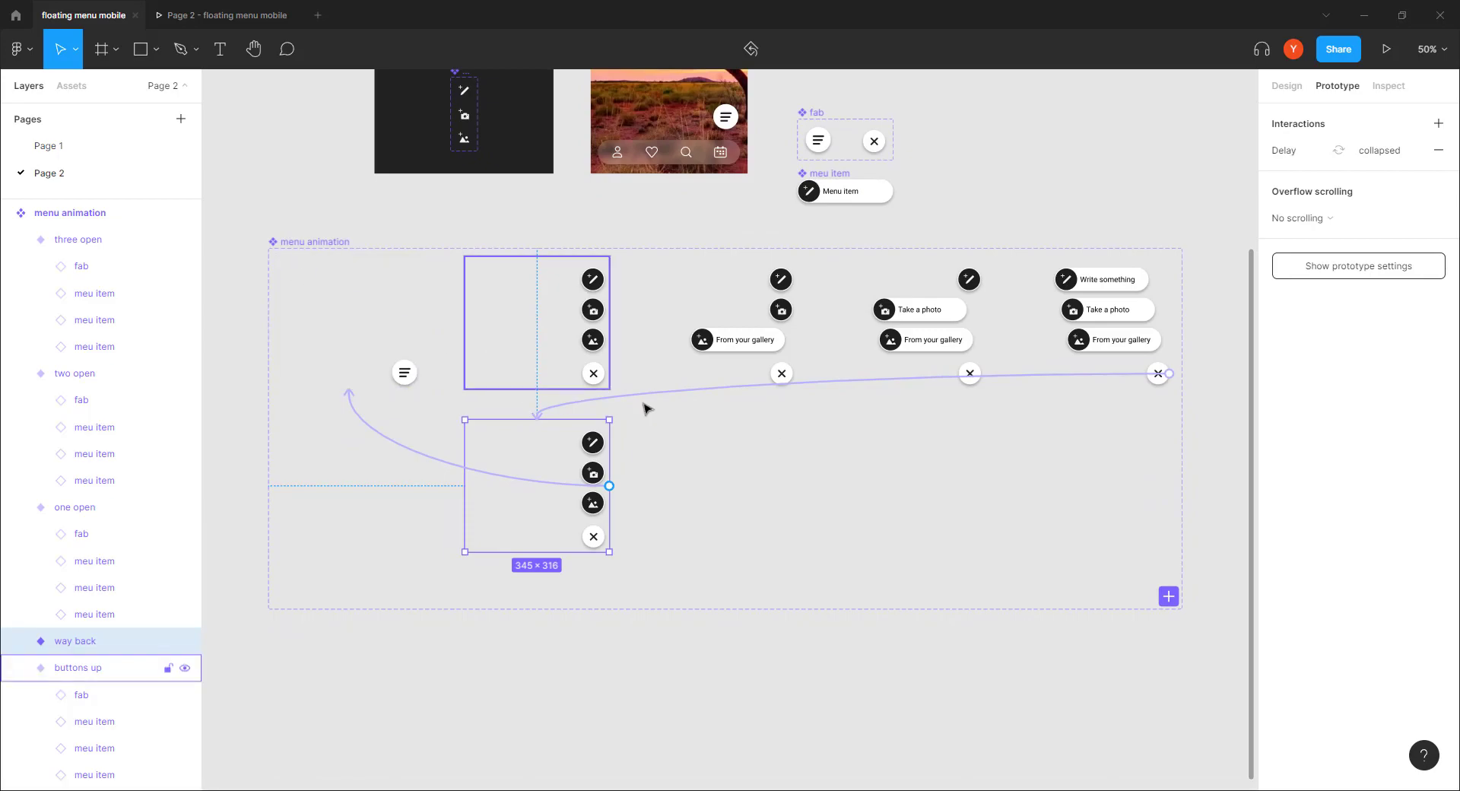
Step: Change the Page 2 prototype's display scaling from actual size so the whole phone fits on the screen
click(245, 19)
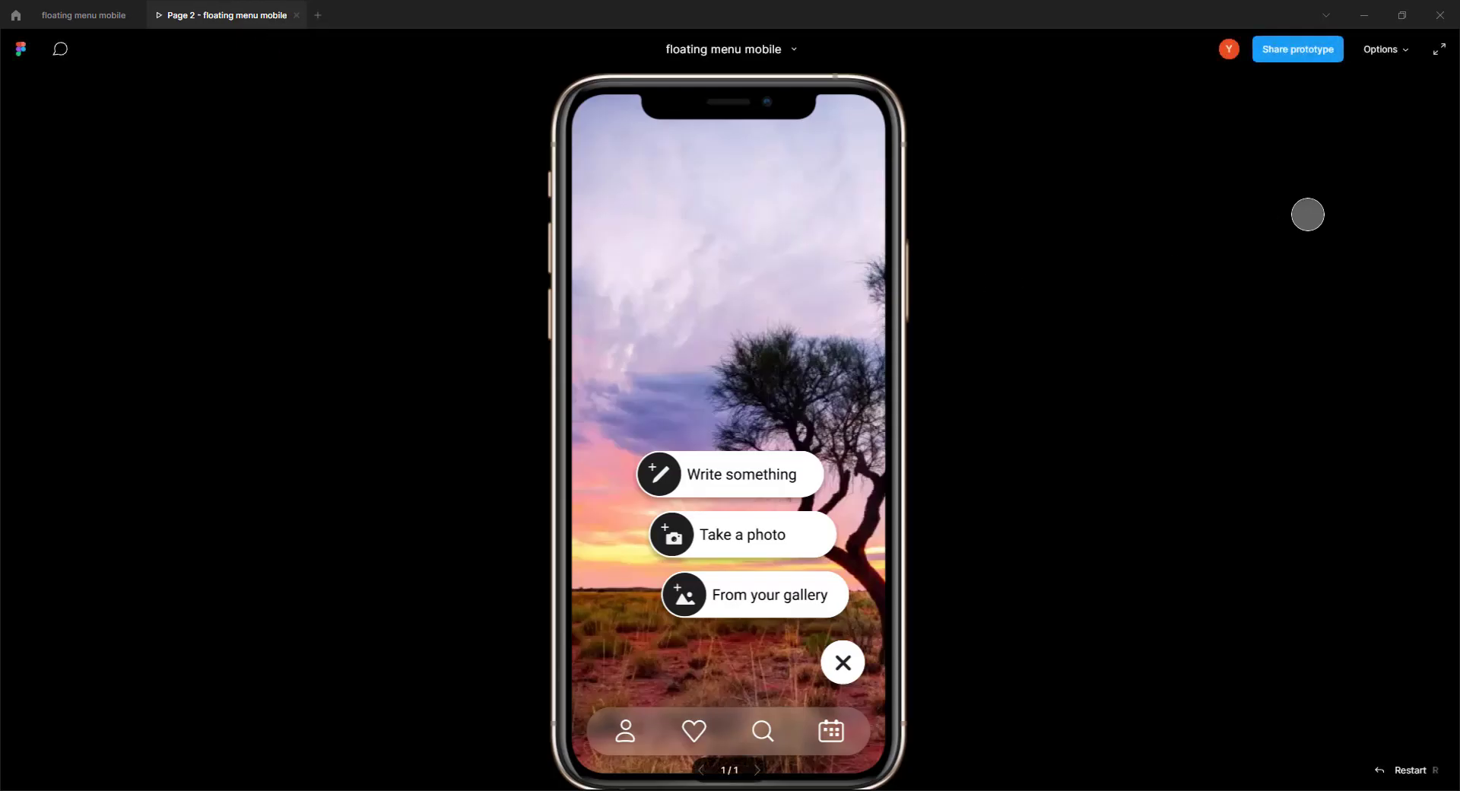
click(1389, 54)
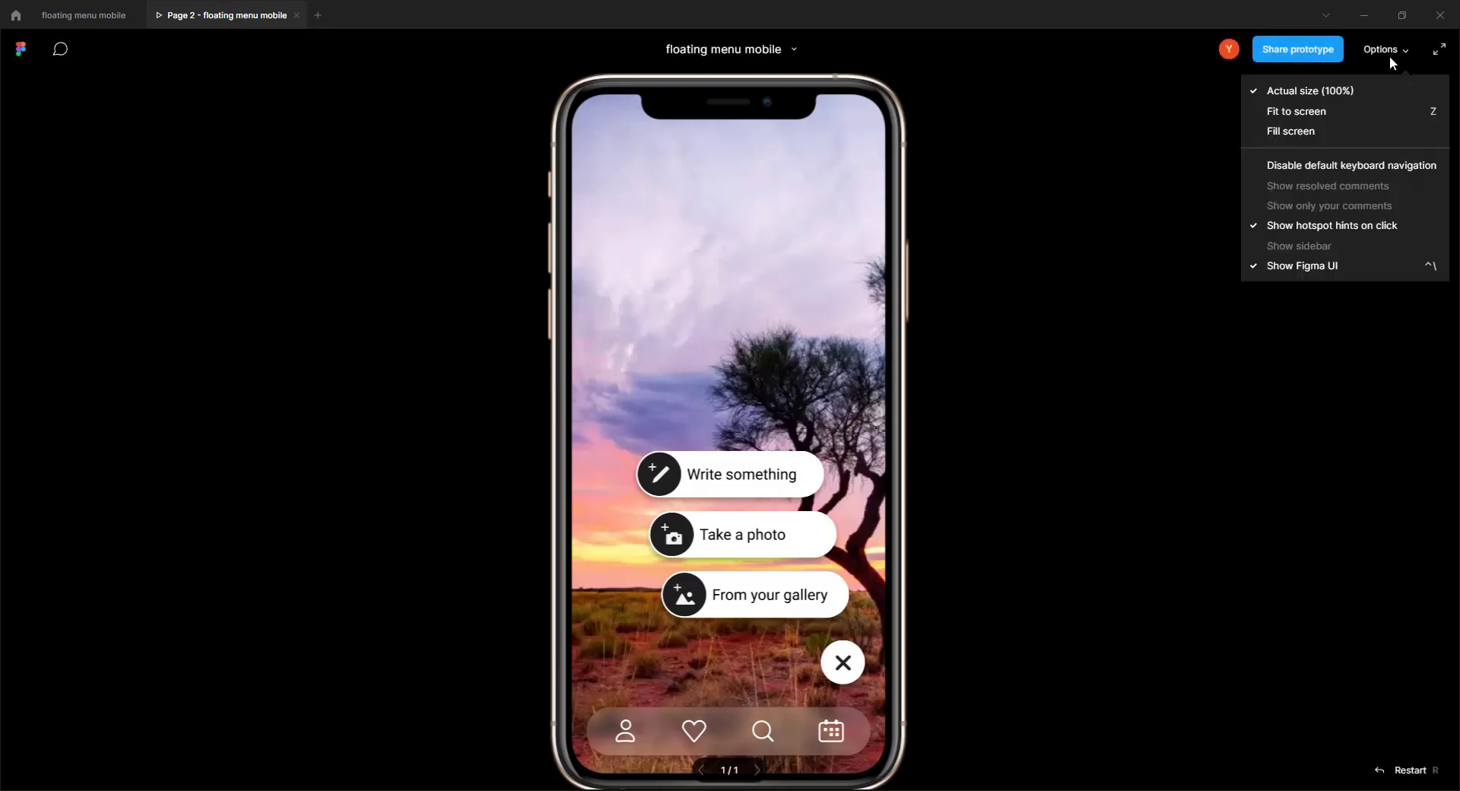
click(1320, 129)
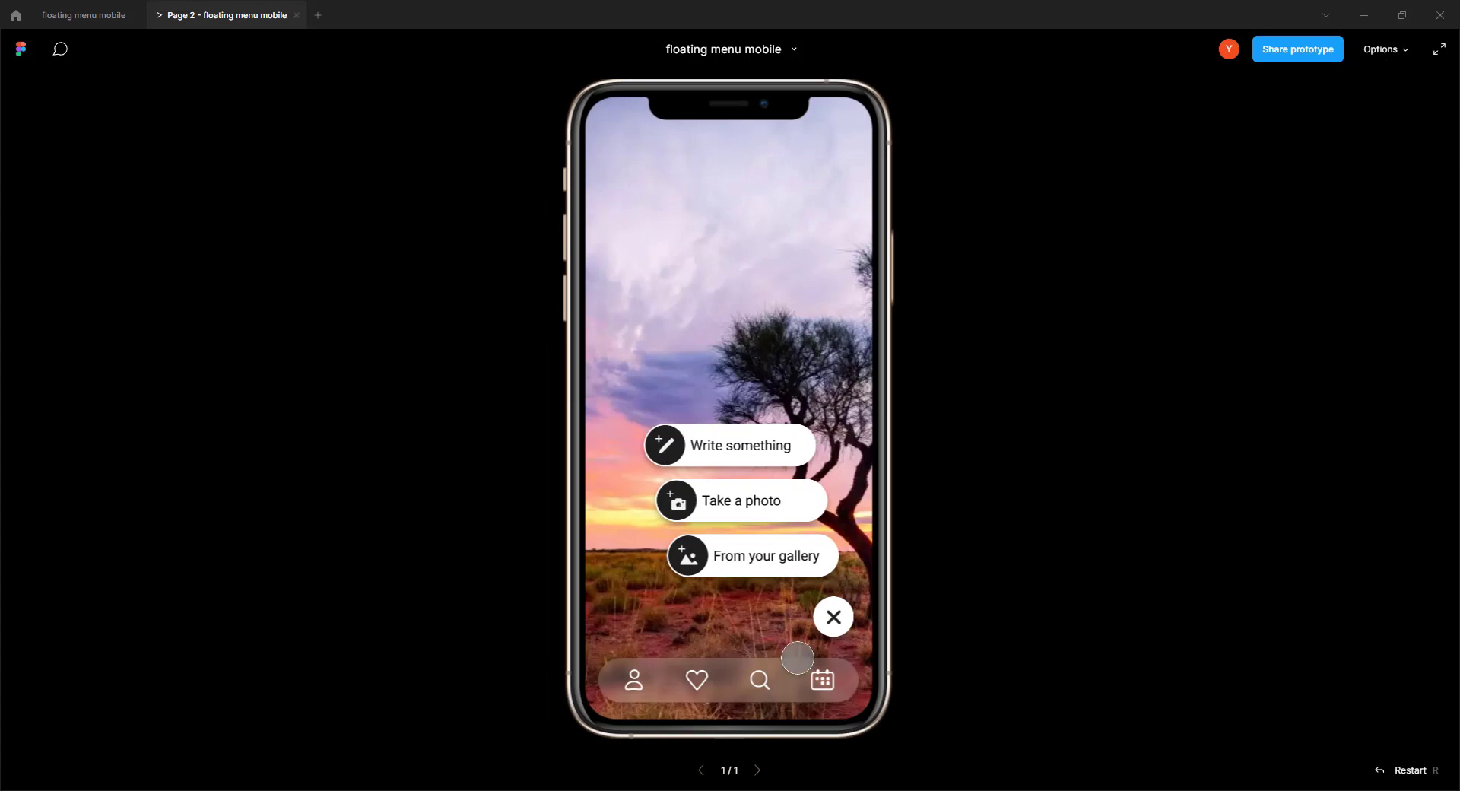
Step: Close, reopen and close the floating menu in the rescaled prototype to review both animations
click(833, 618)
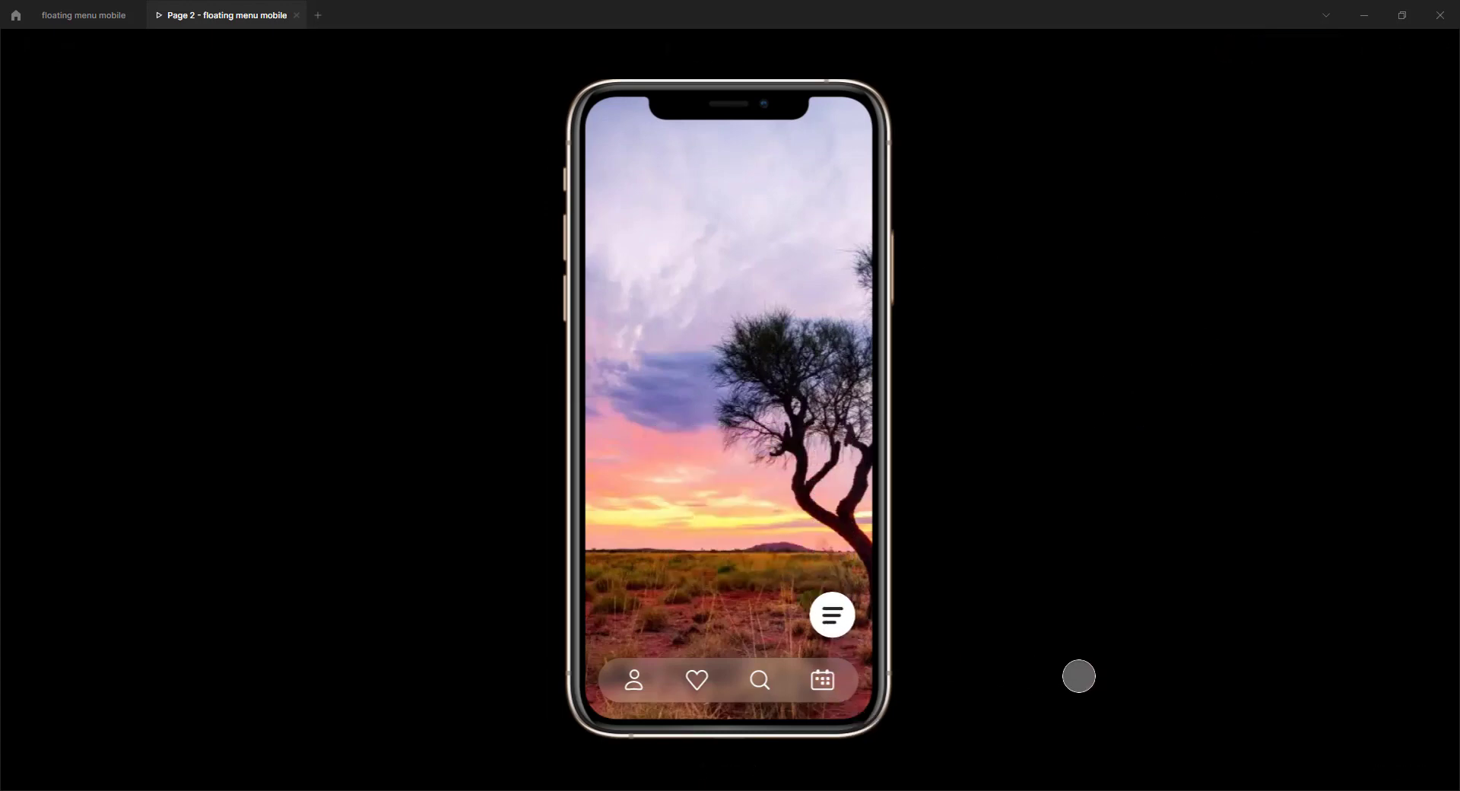
click(829, 618)
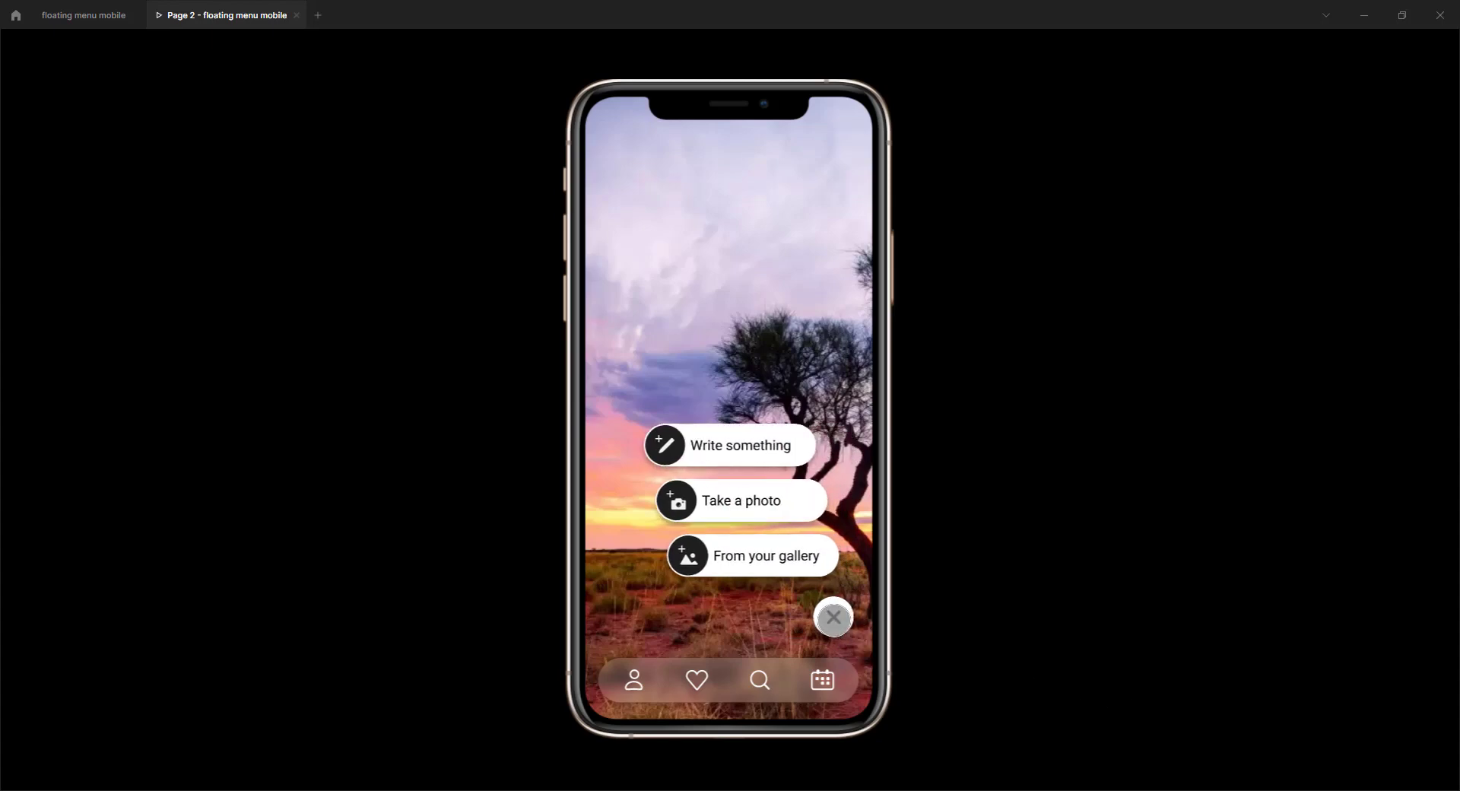
click(834, 616)
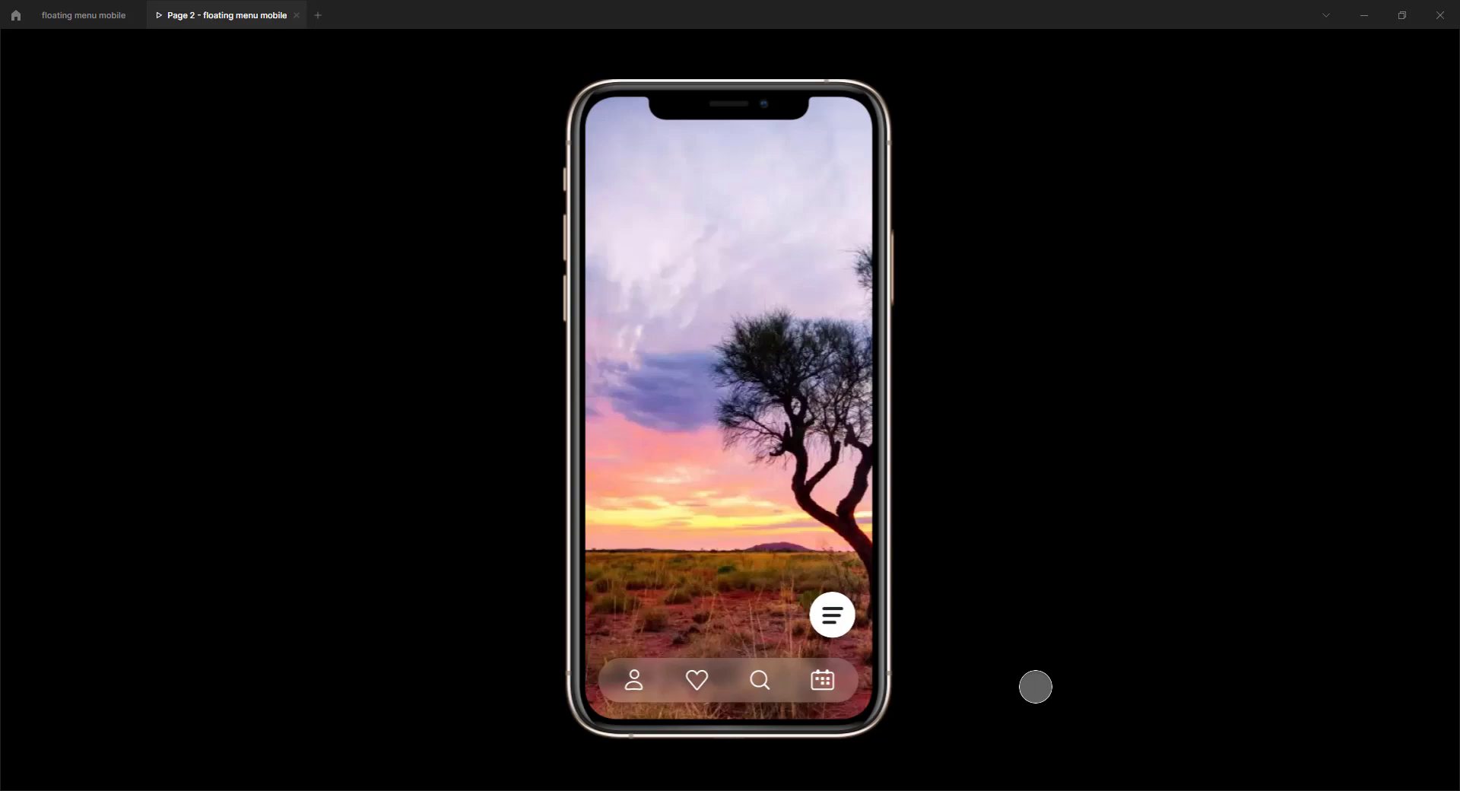
Step: In the design file, clear the selection and examine the prototype connections linking all the menu animation variants
click(84, 15)
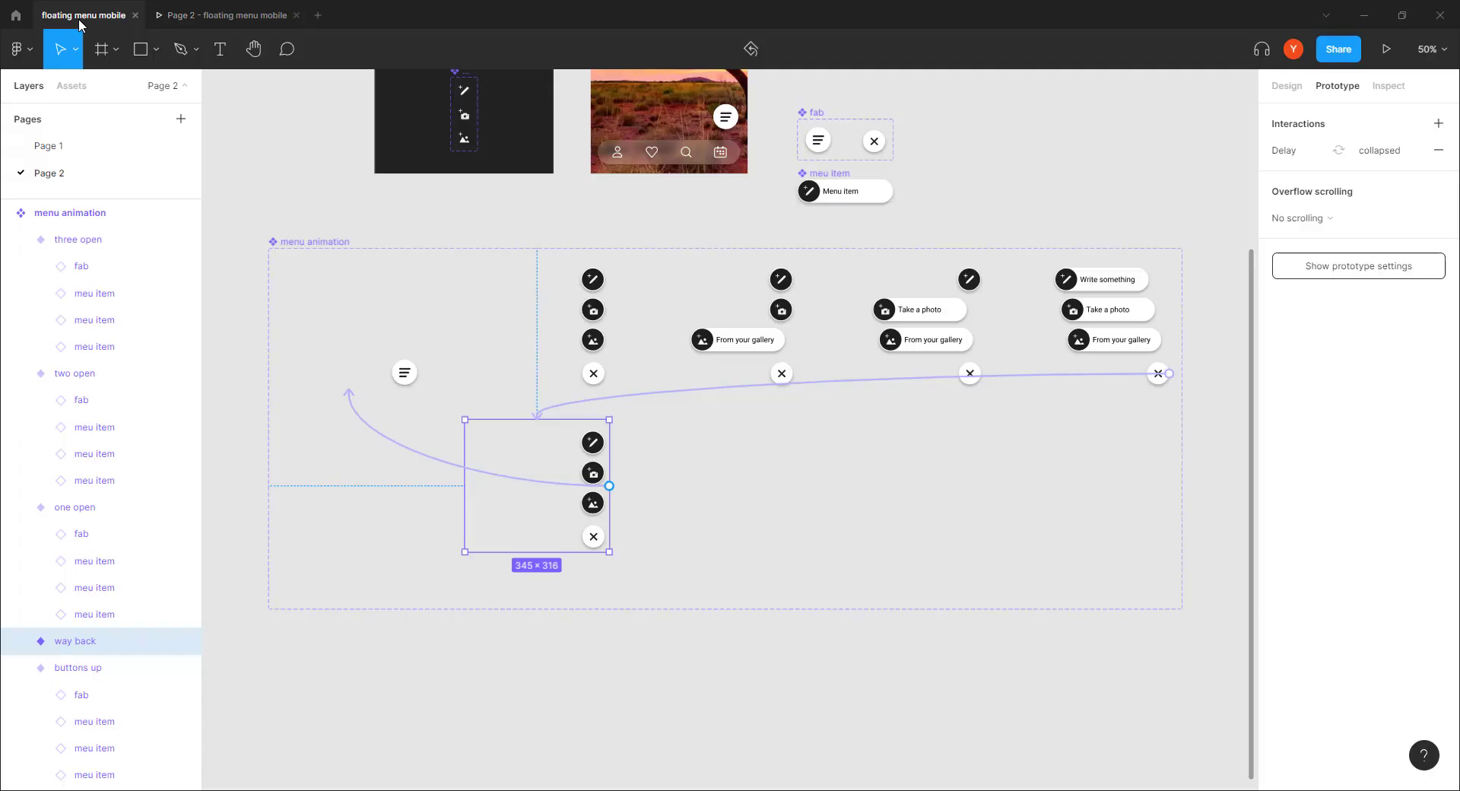
scroll(657, 445, up, 3)
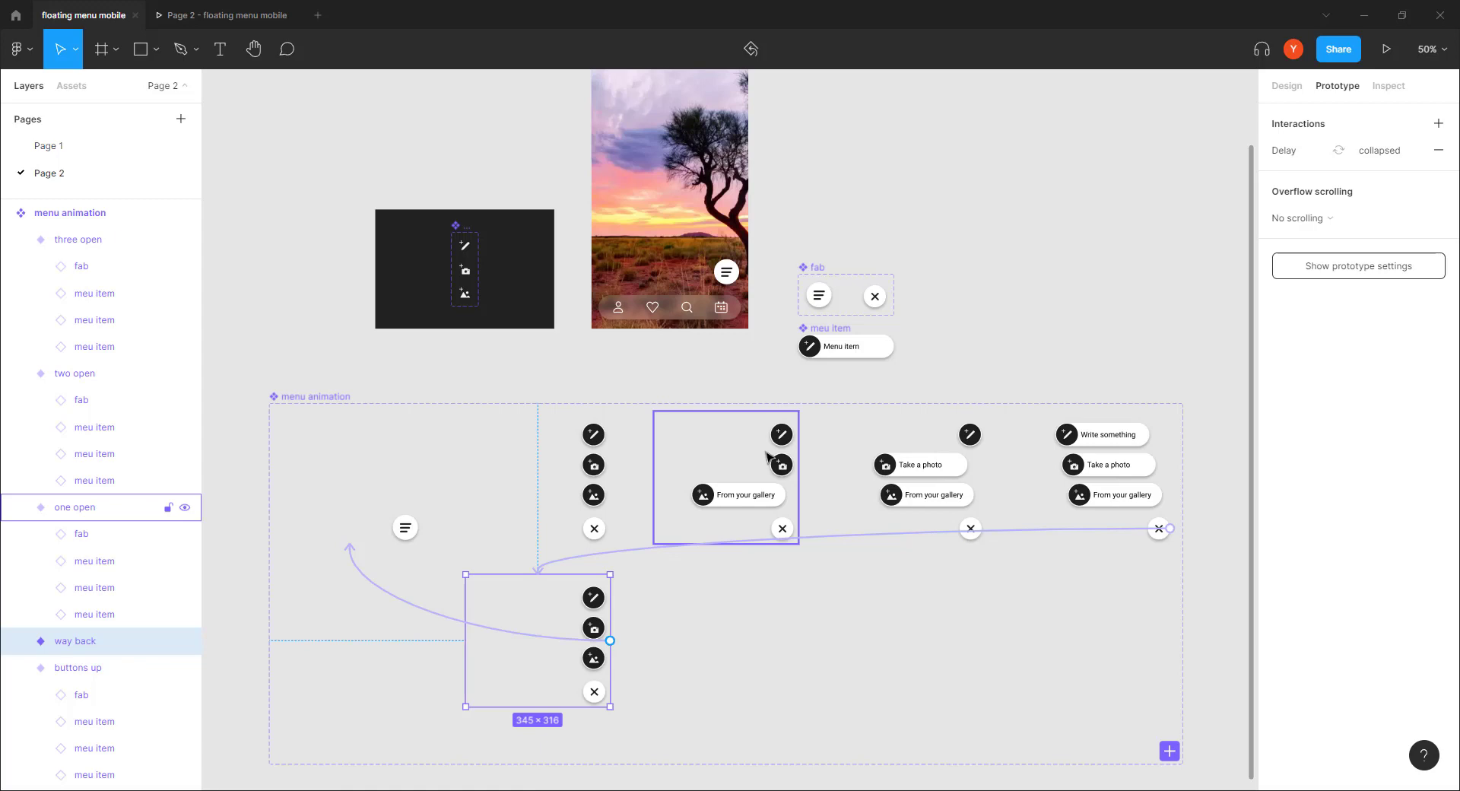
click(1007, 232)
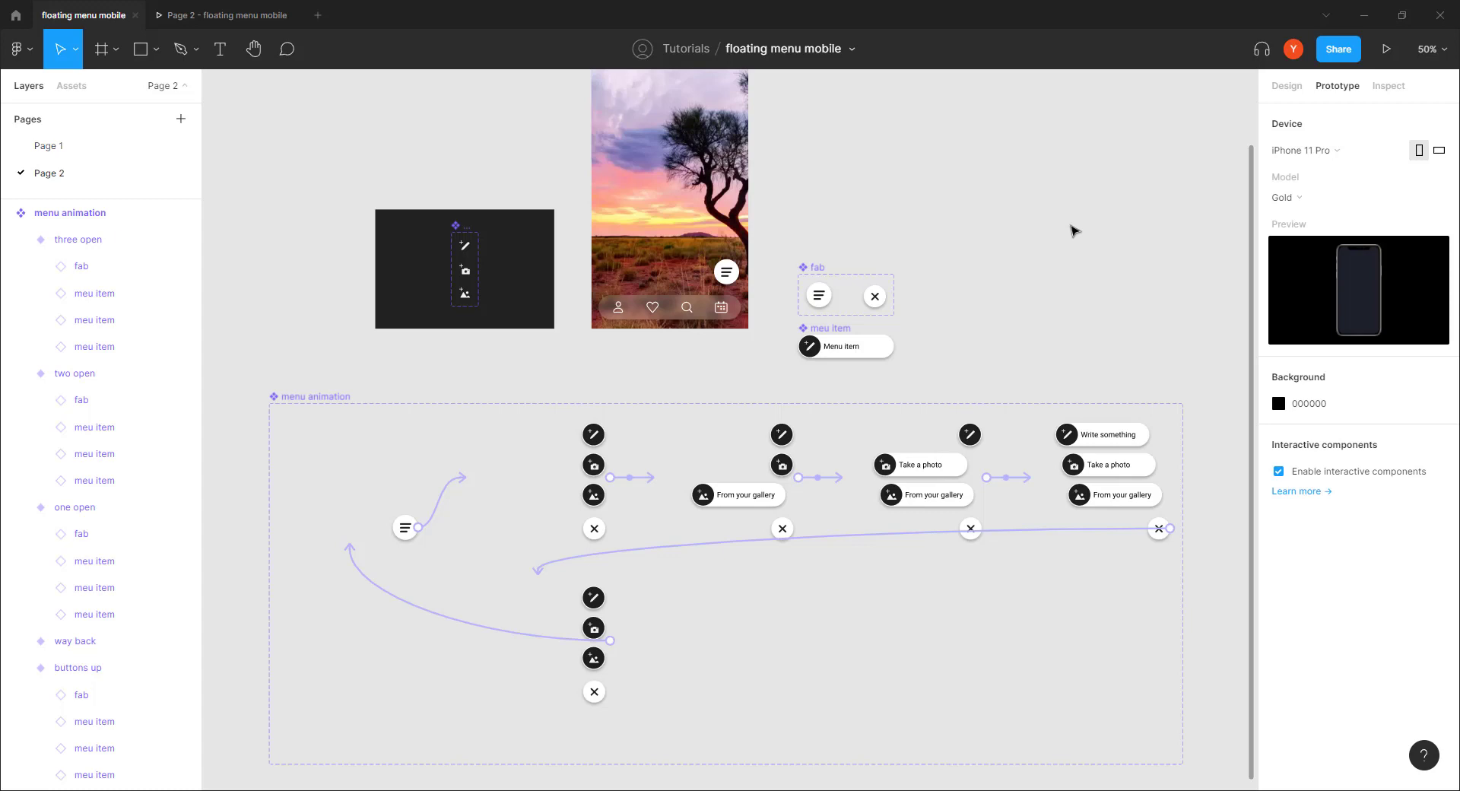
scroll(928, 218, up, 2)
scroll(928, 218, left, 2)
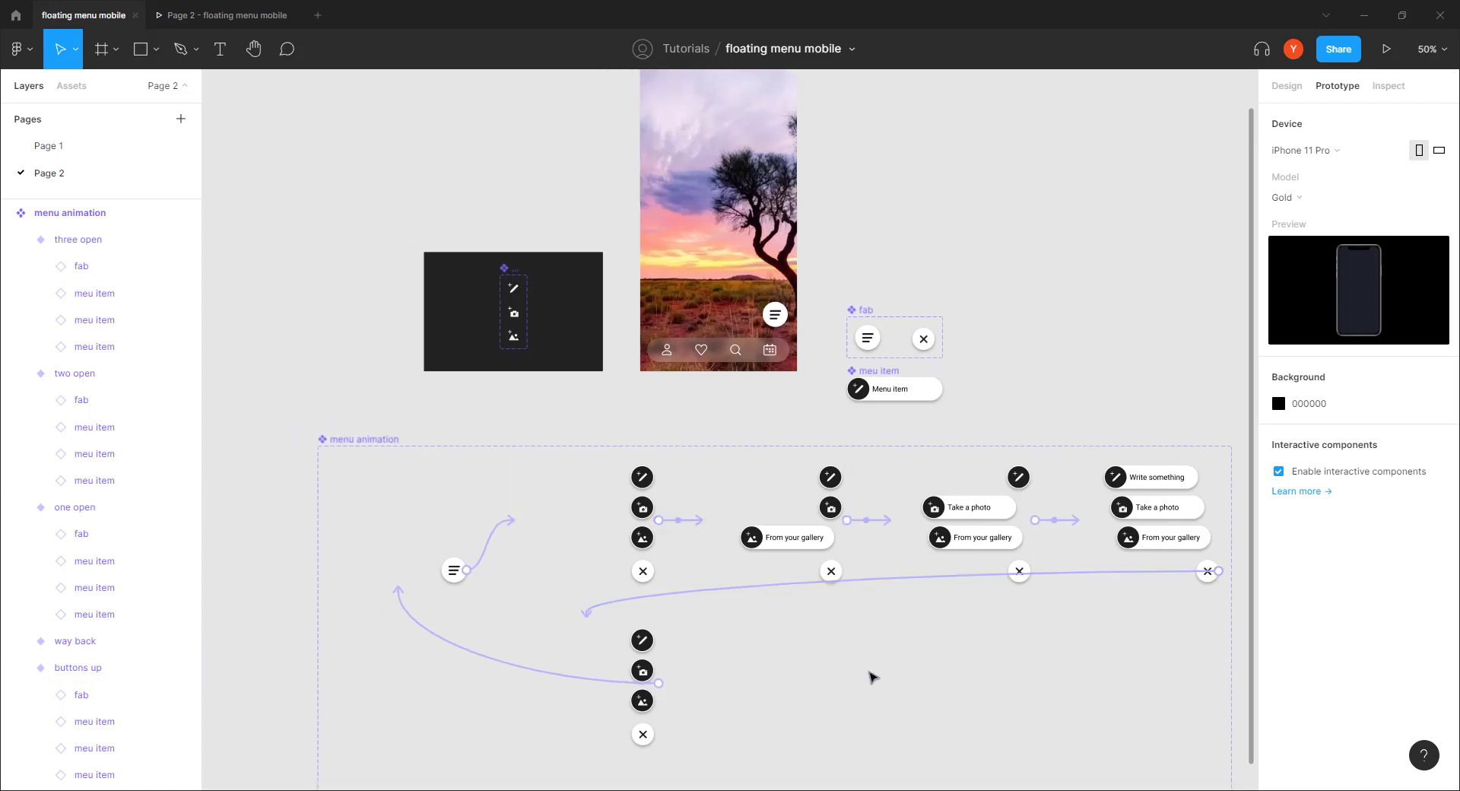
drag(873, 677, 828, 687)
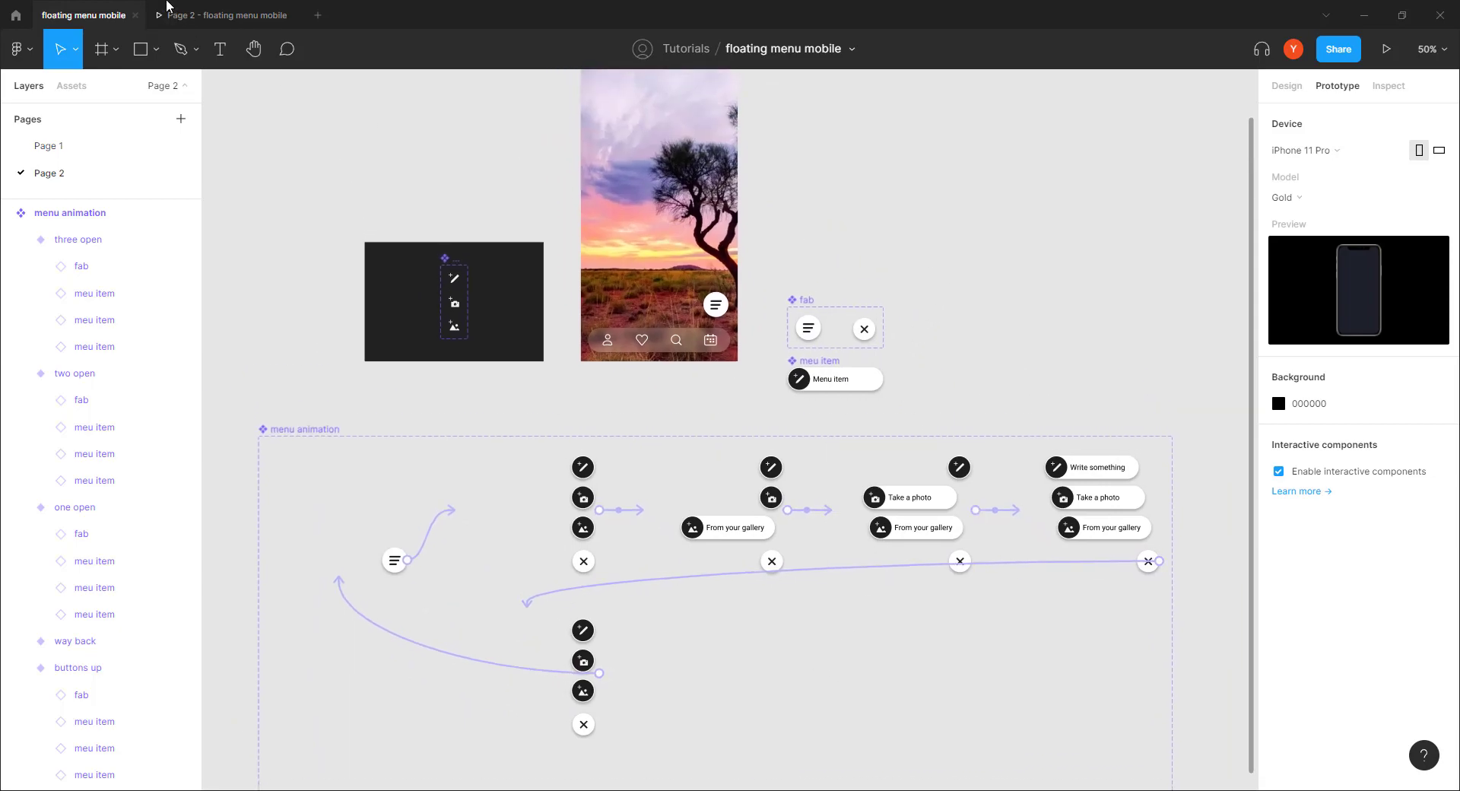
Step: Switch back to the Page 2 prototype and open the floating menu to view the staggered opening animation
click(220, 15)
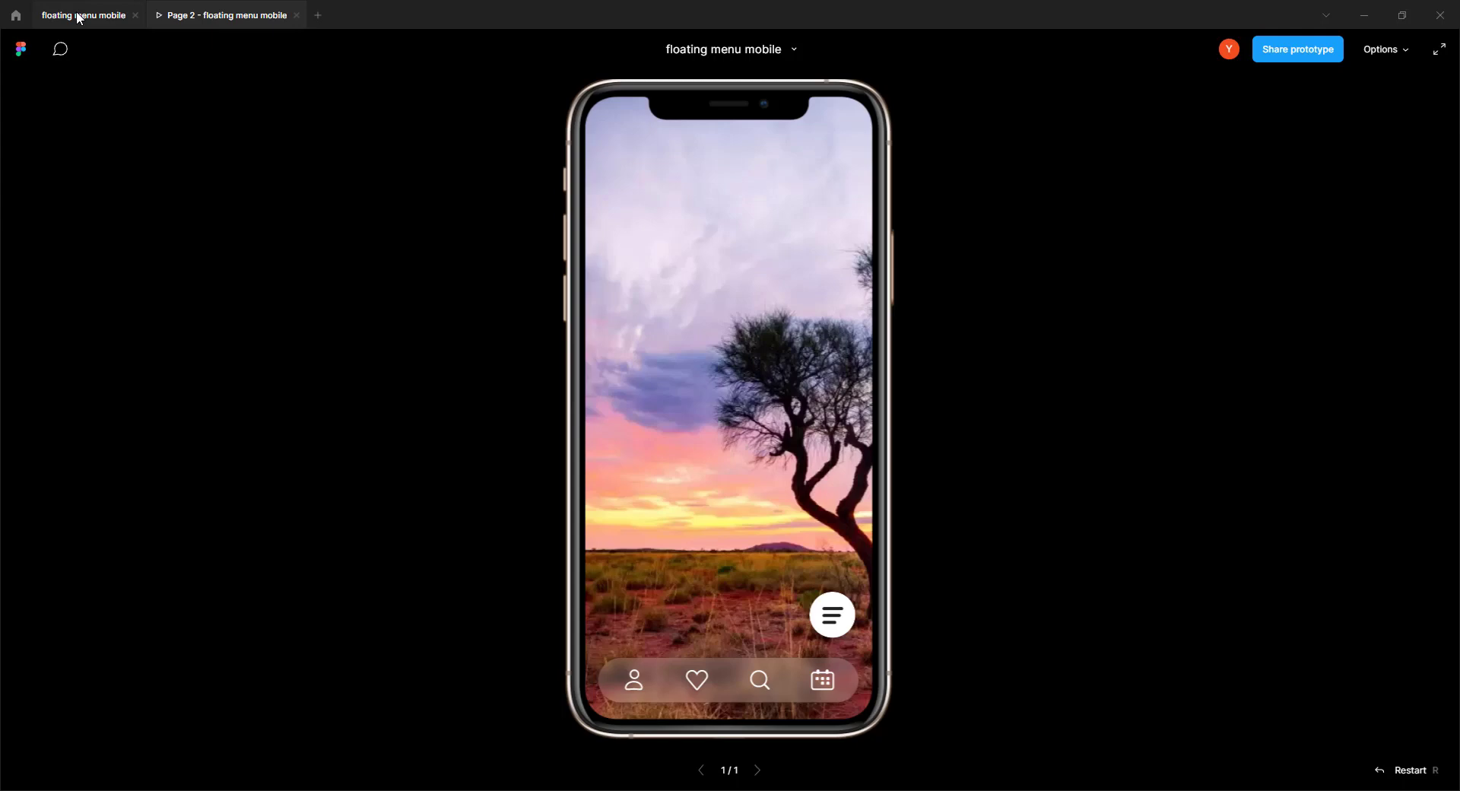
click(834, 617)
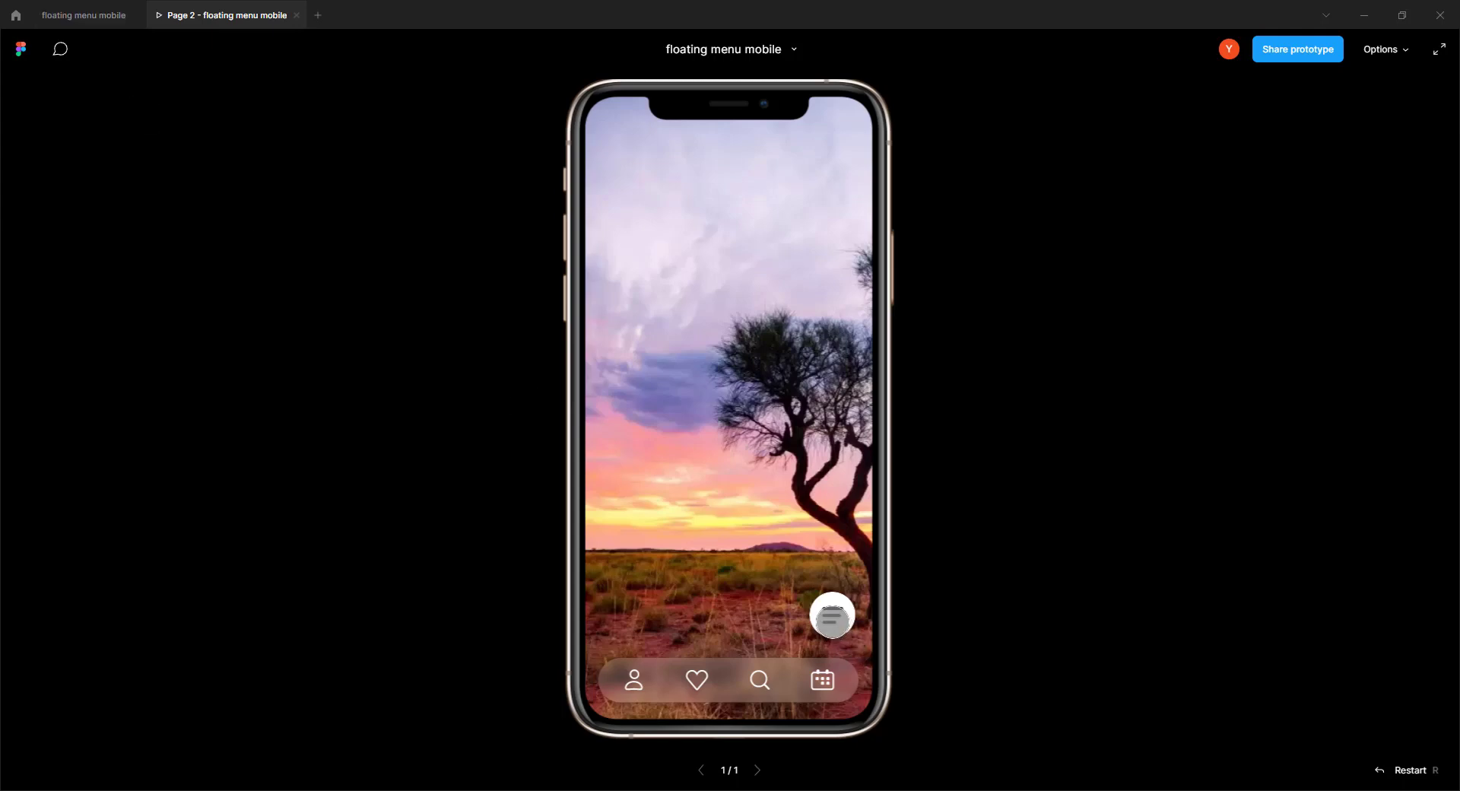
click(835, 618)
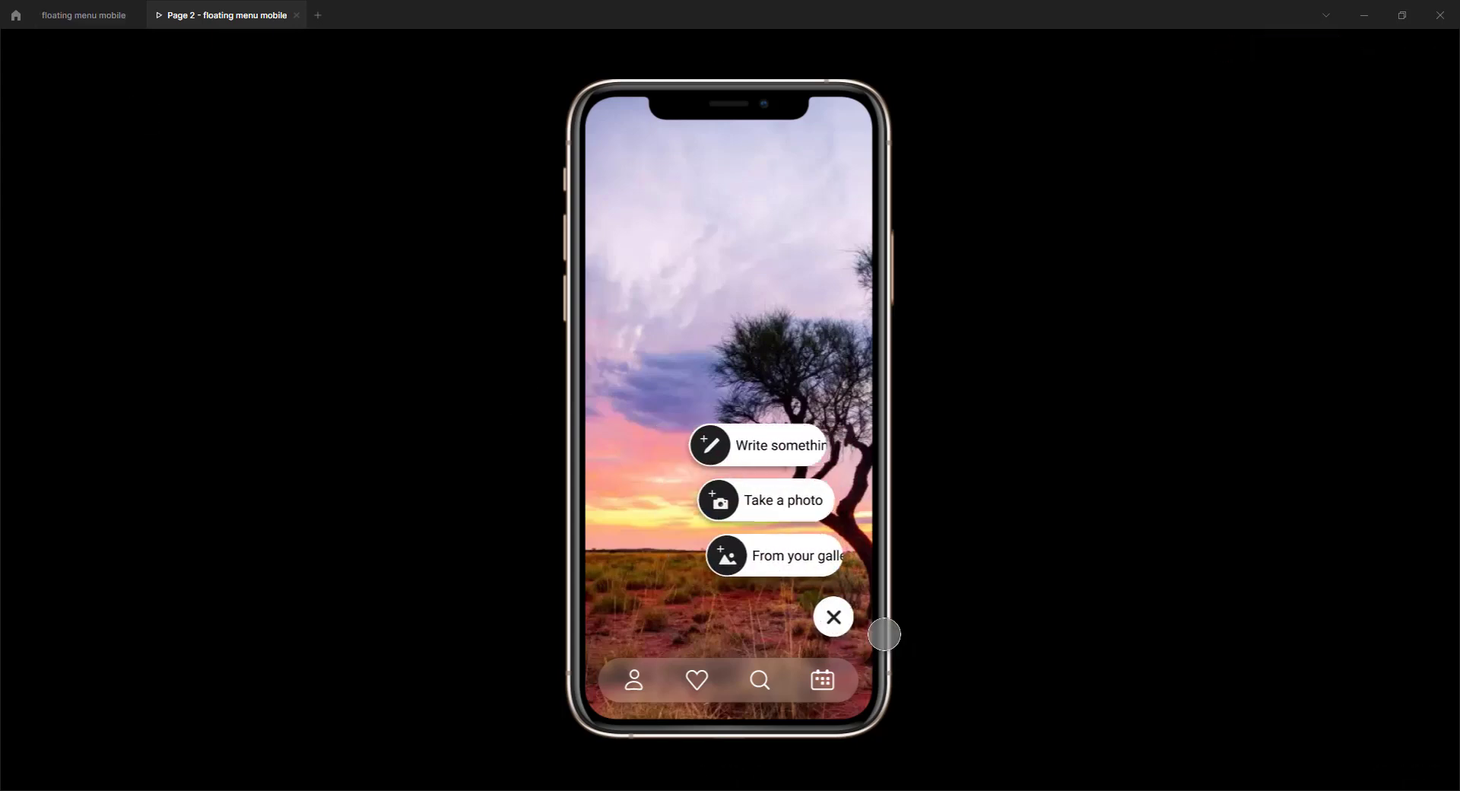